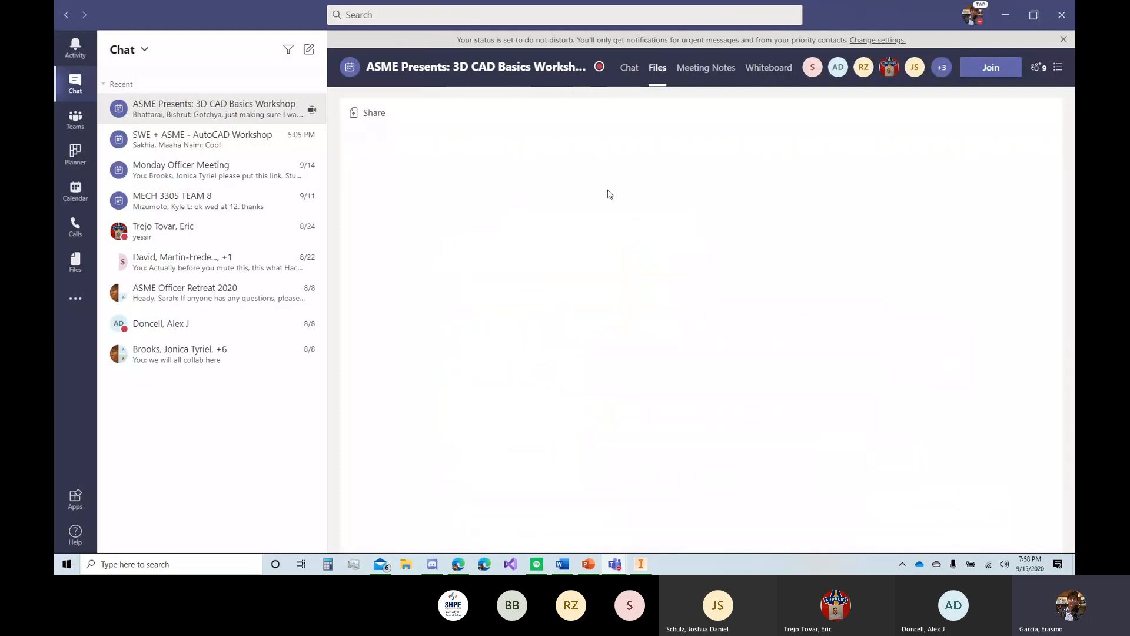
# Step: Open the shared document How to Find Parts Online.docx and read its instructions for downloading supplier parts
pyautogui.click(450, 175)
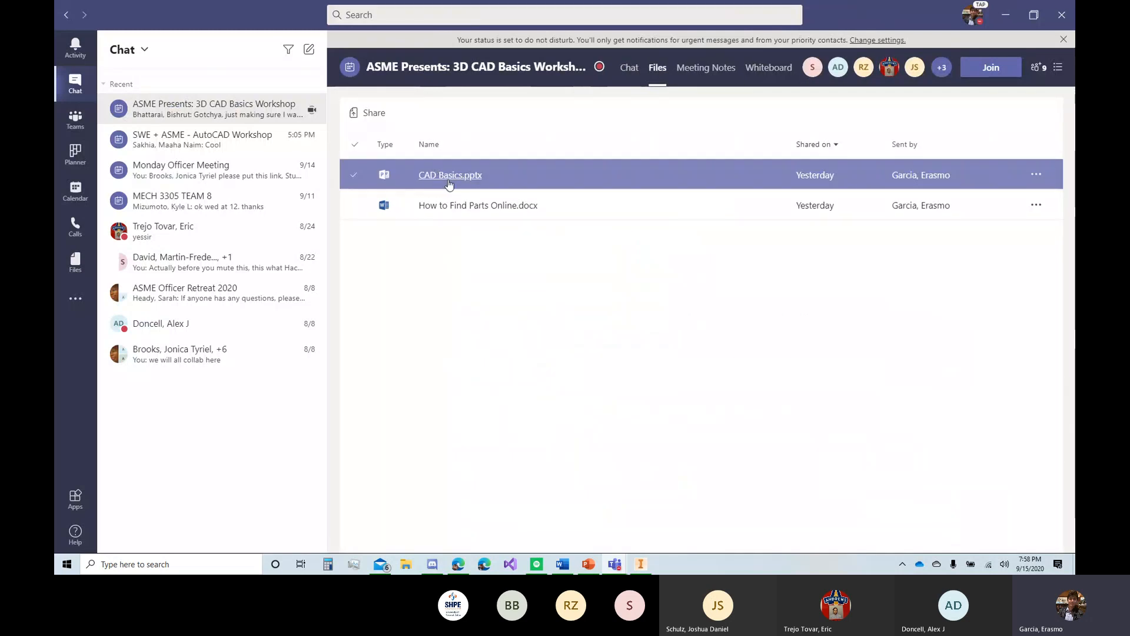
pyautogui.click(461, 207)
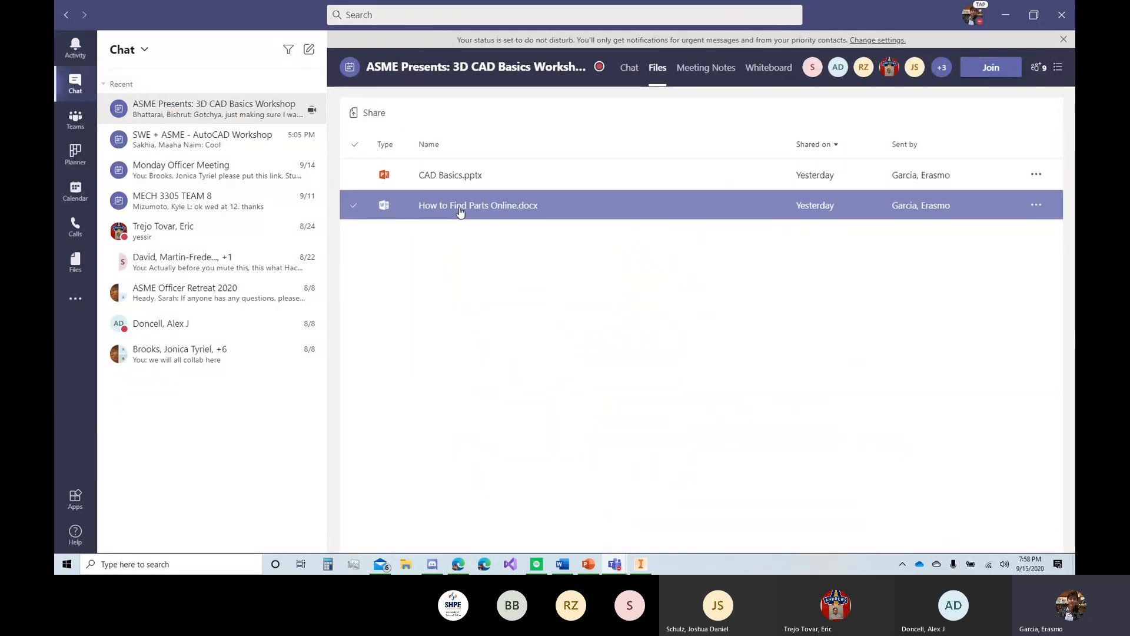
pyautogui.click(462, 209)
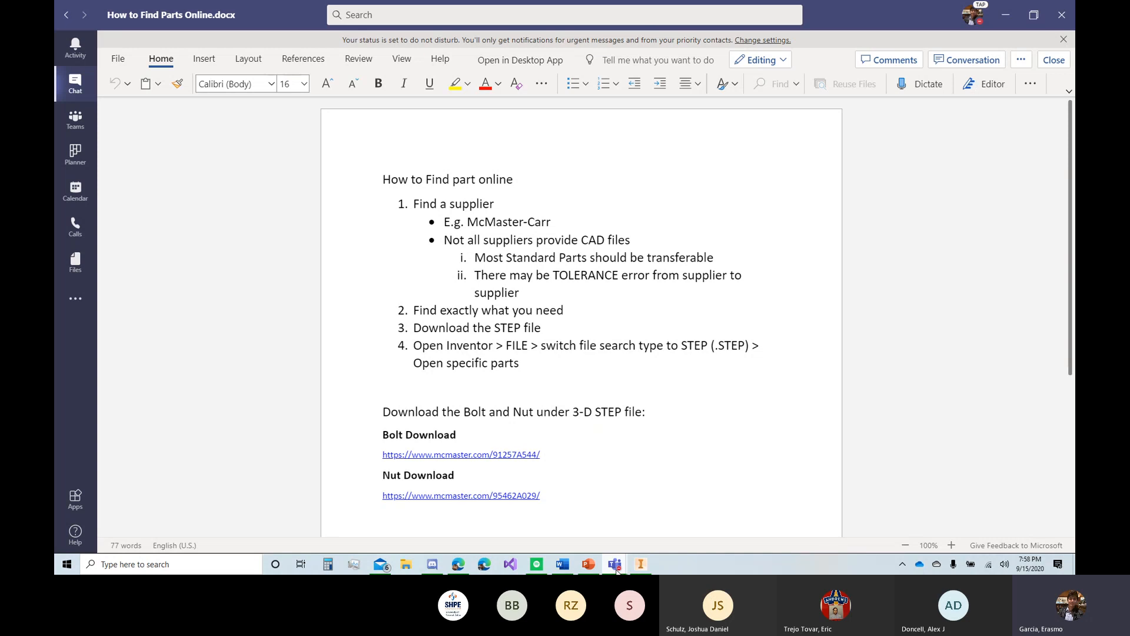
pyautogui.moveTo(616, 566)
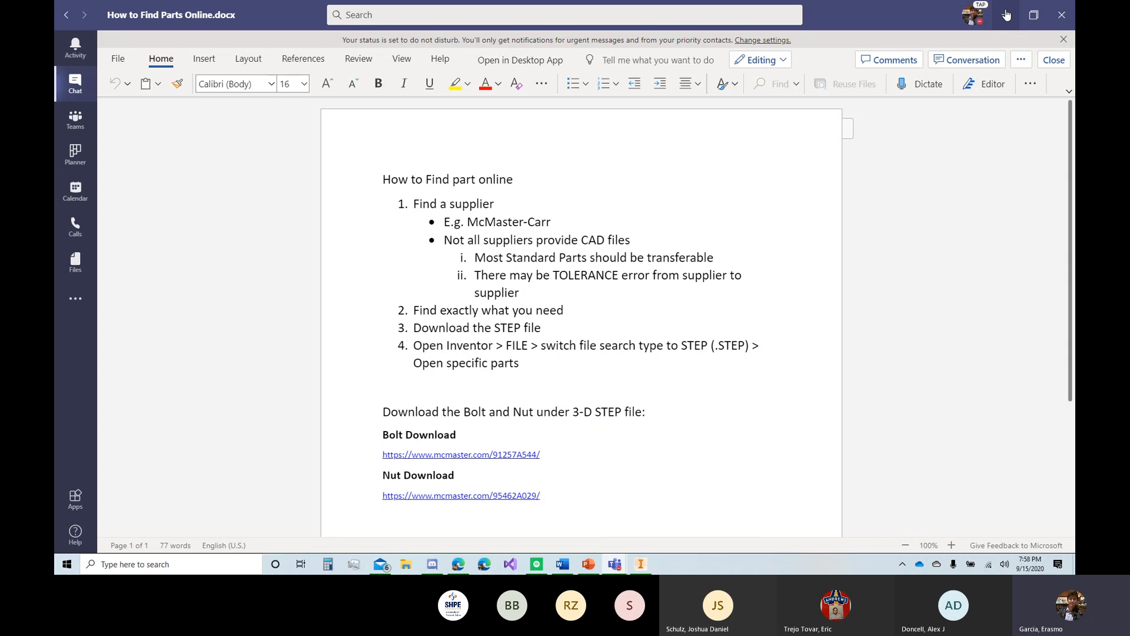
# Step: Switch to Autodesk Inventor and start a new single-user project
pyautogui.click(1006, 15)
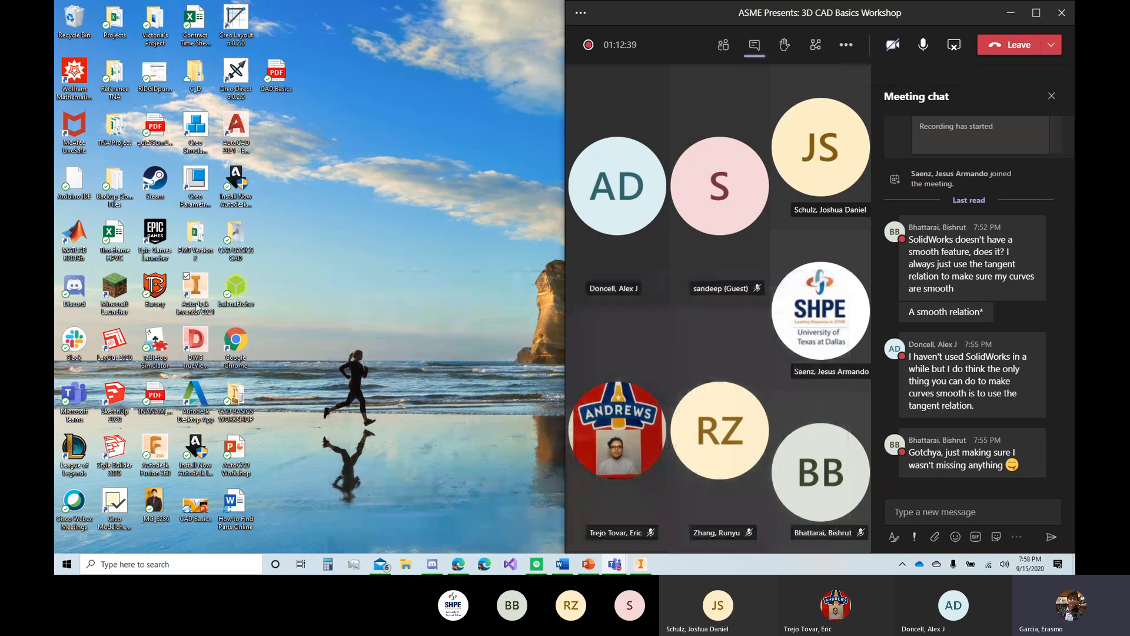
pyautogui.doubleClick(196, 288)
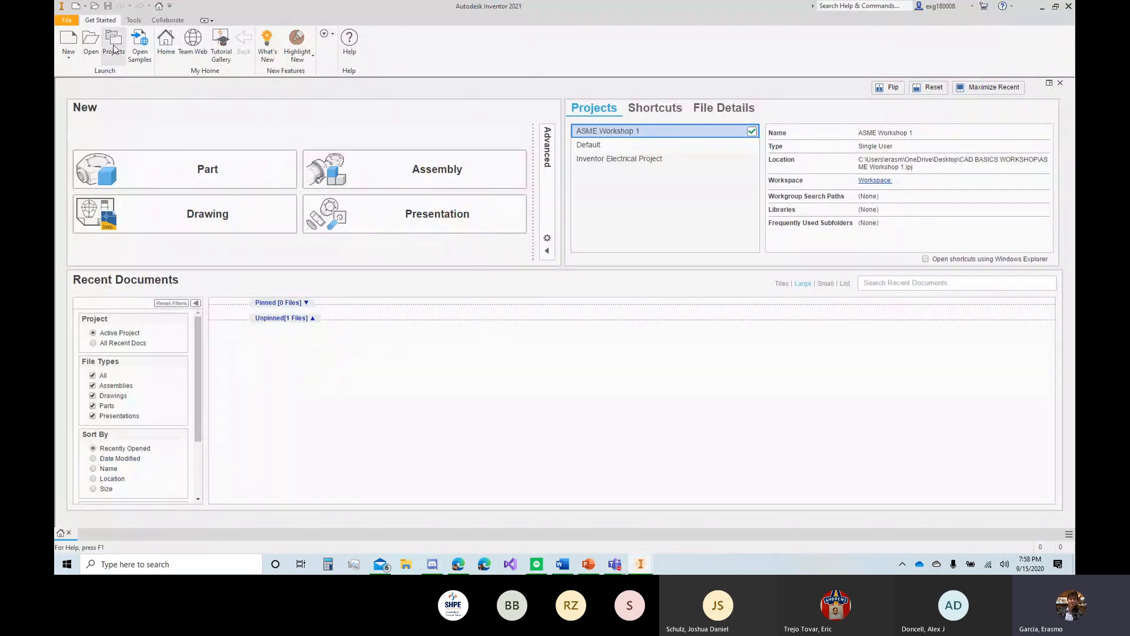
pyautogui.click(114, 46)
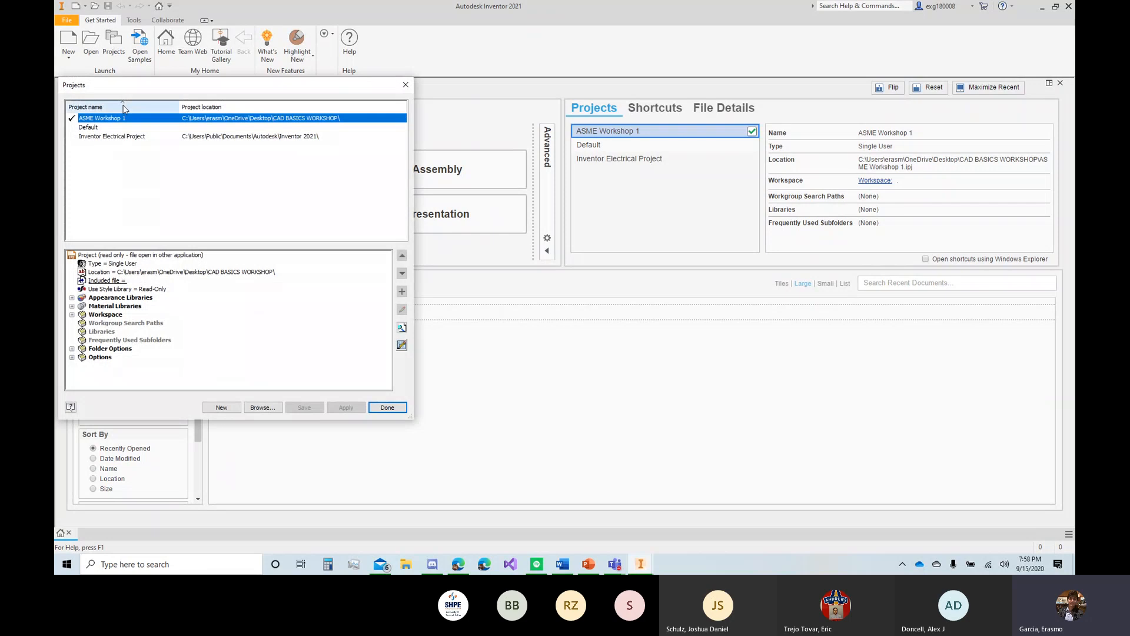
pyautogui.click(221, 408)
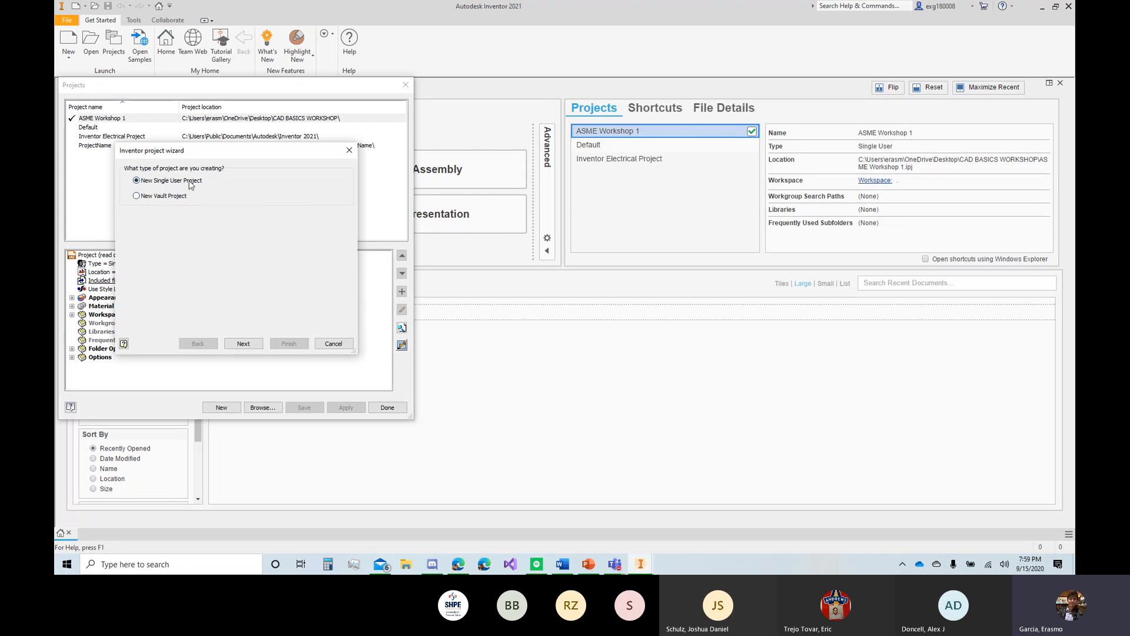
pyautogui.click(253, 344)
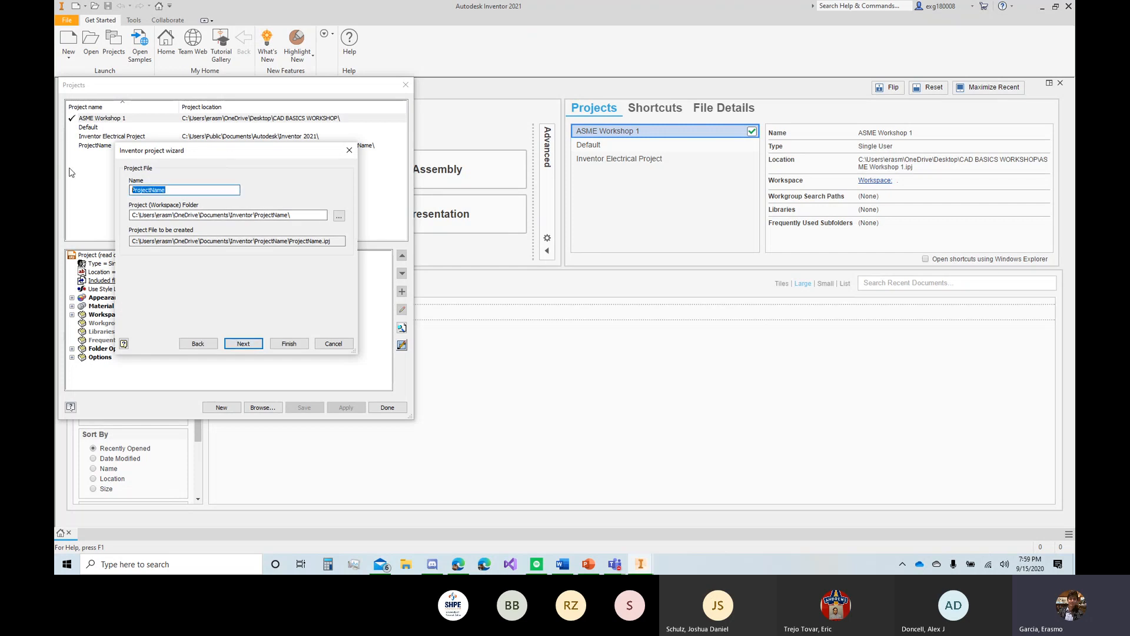
# Step: Name the new project ASME CAD BASICS Workshop
pyautogui.write('ASME Work')
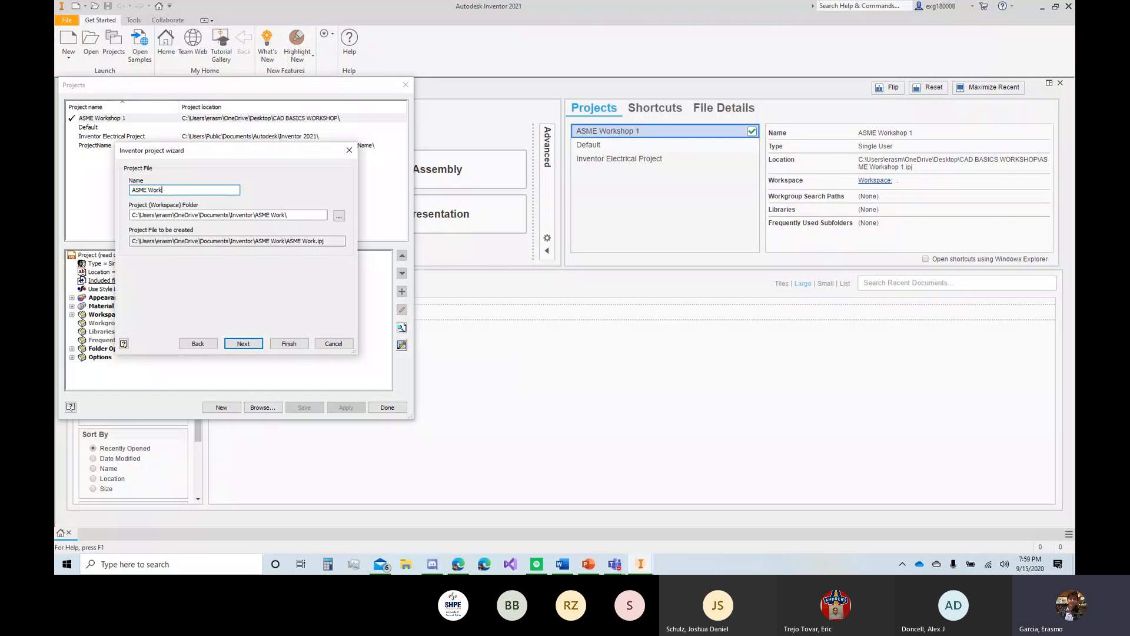
pyautogui.press('BackSpace')
pyautogui.press('BackSpace')
pyautogui.press('BackSpace')
pyautogui.press('BackSpace')
pyautogui.write('CAD BASICS Workshop')
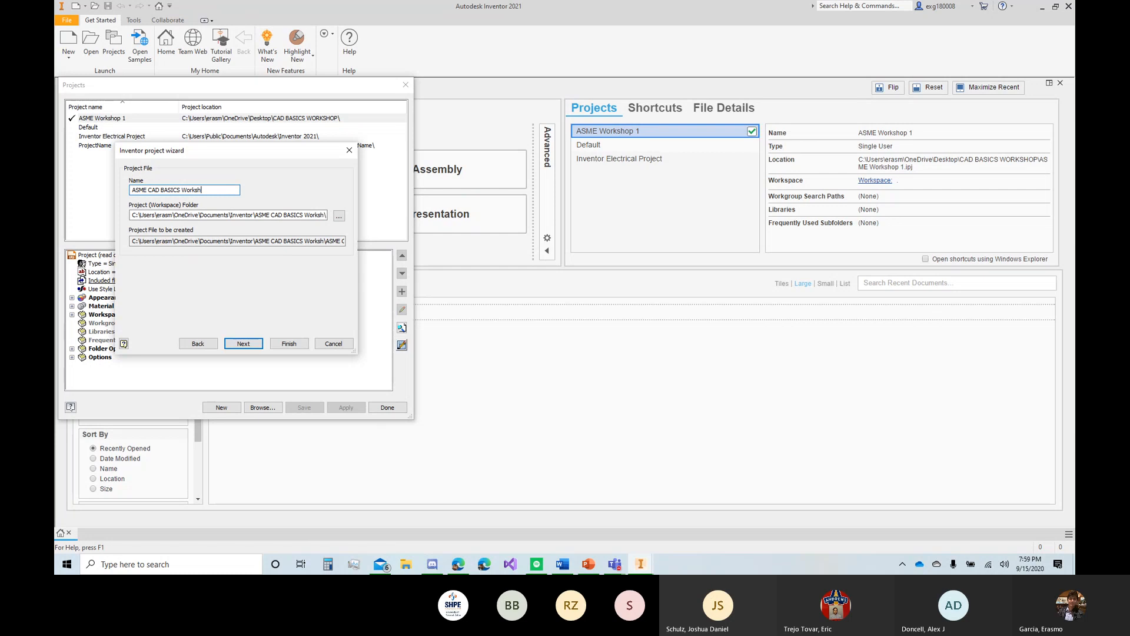
# Step: Set the Desktop as the project's workspace folder and finish creating the project
pyautogui.click(339, 216)
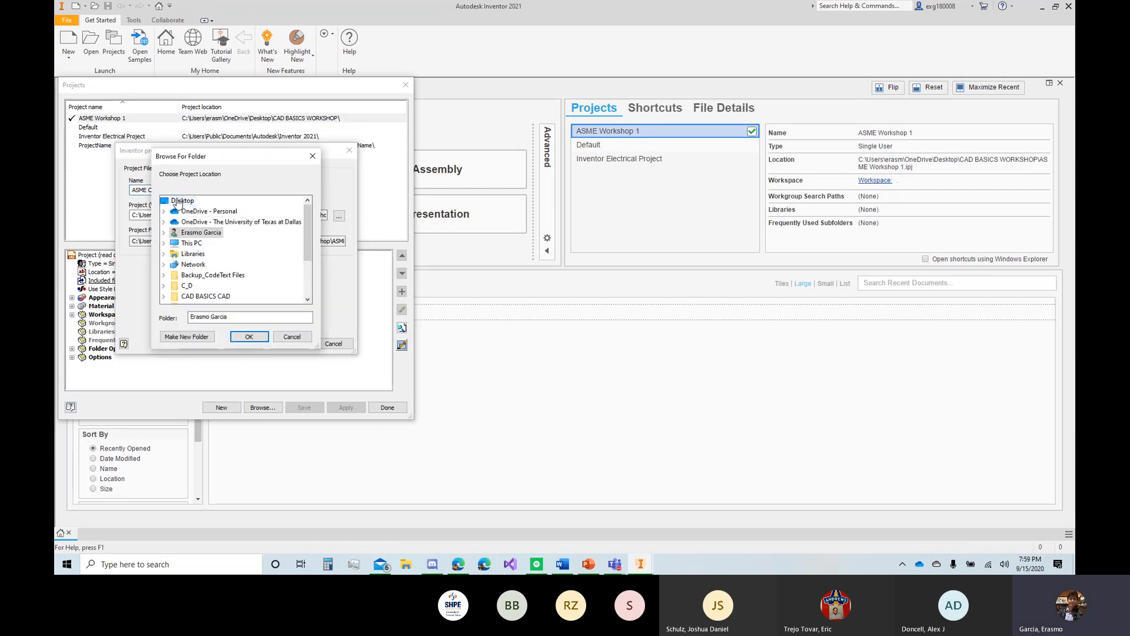
pyautogui.click(182, 201)
pyautogui.click(249, 337)
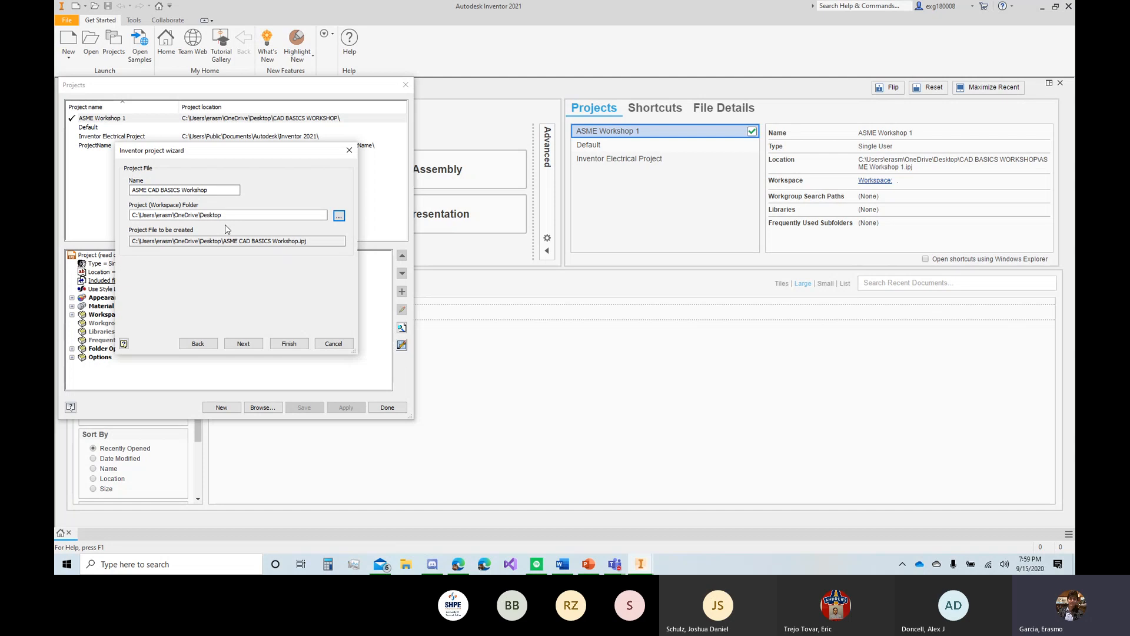
pyautogui.click(288, 344)
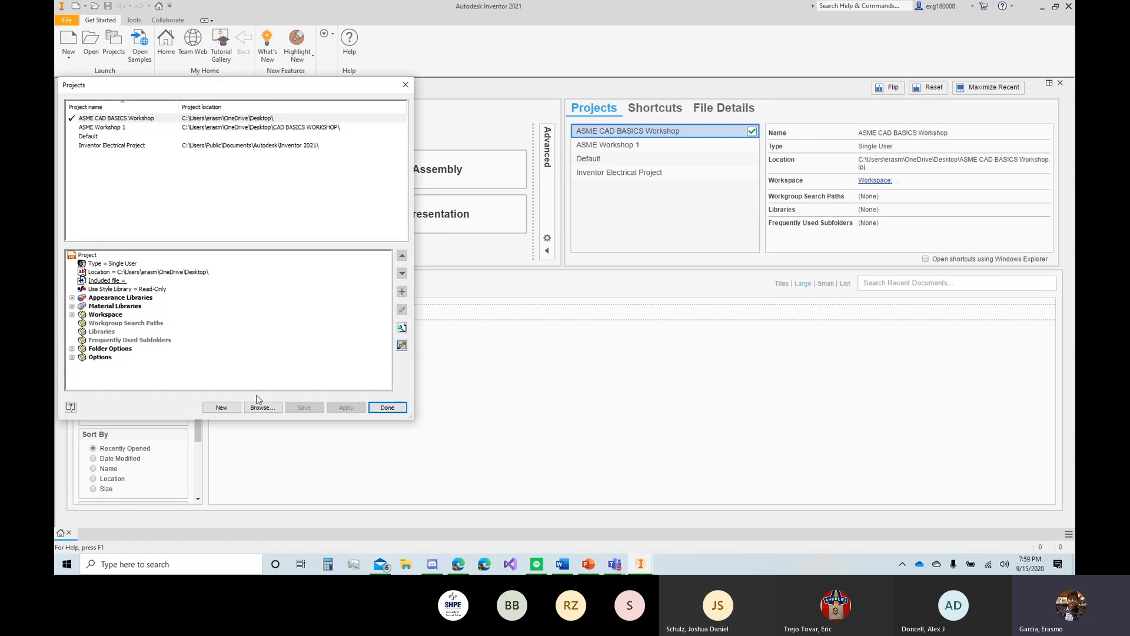
pyautogui.click(397, 406)
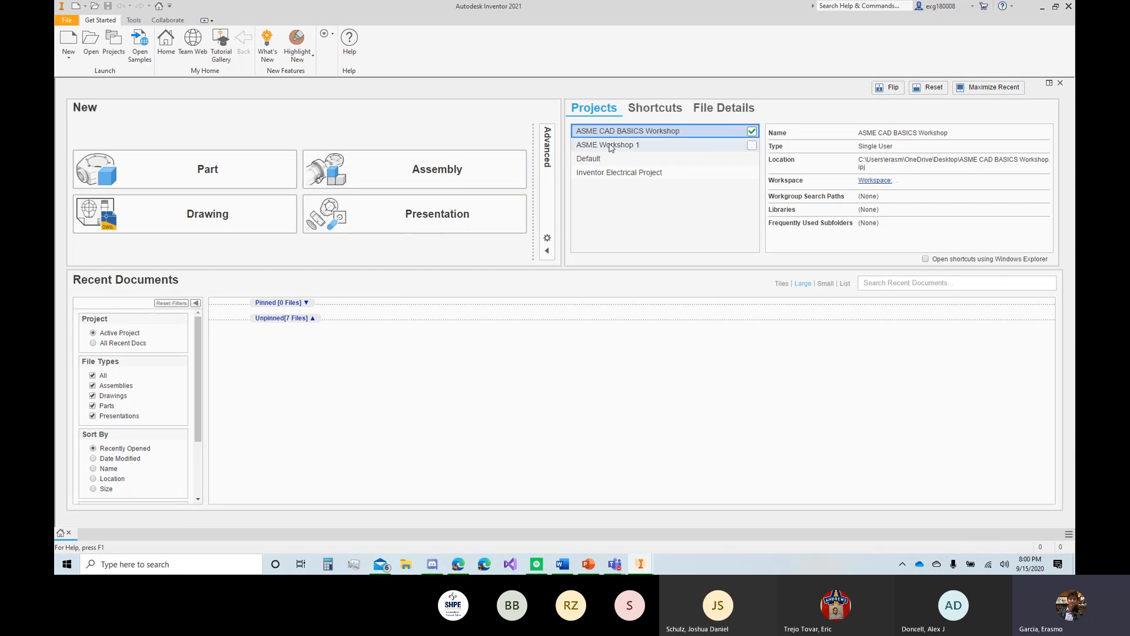
# Step: Switch the active project to ASME Workshop 1 and back to ASME CAD BASICS Workshop
pyautogui.click(609, 145)
pyautogui.click(605, 157)
pyautogui.click(609, 146)
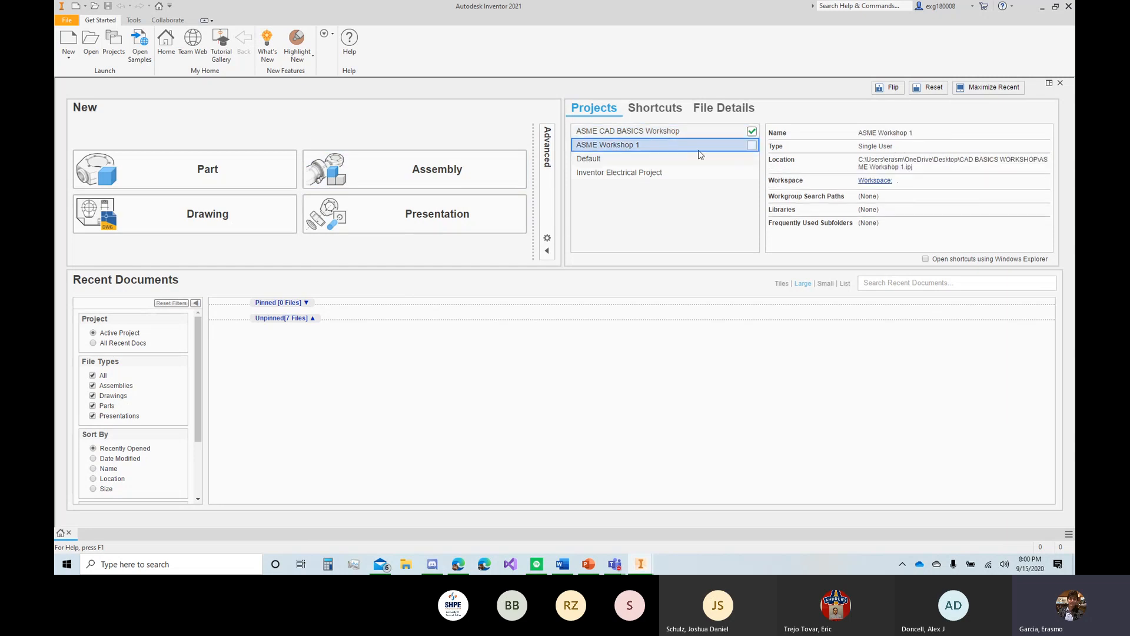
pyautogui.click(752, 145)
pyautogui.click(753, 130)
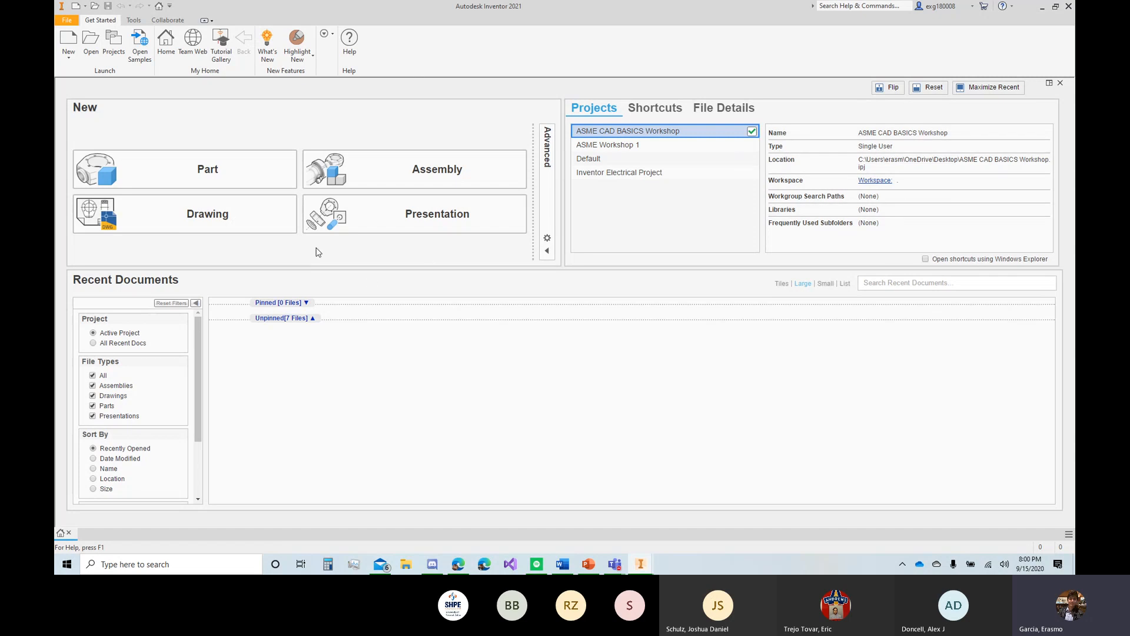
# Step: Create a new part file from the Standard.ipt template
pyautogui.click(72, 38)
pyautogui.click(581, 206)
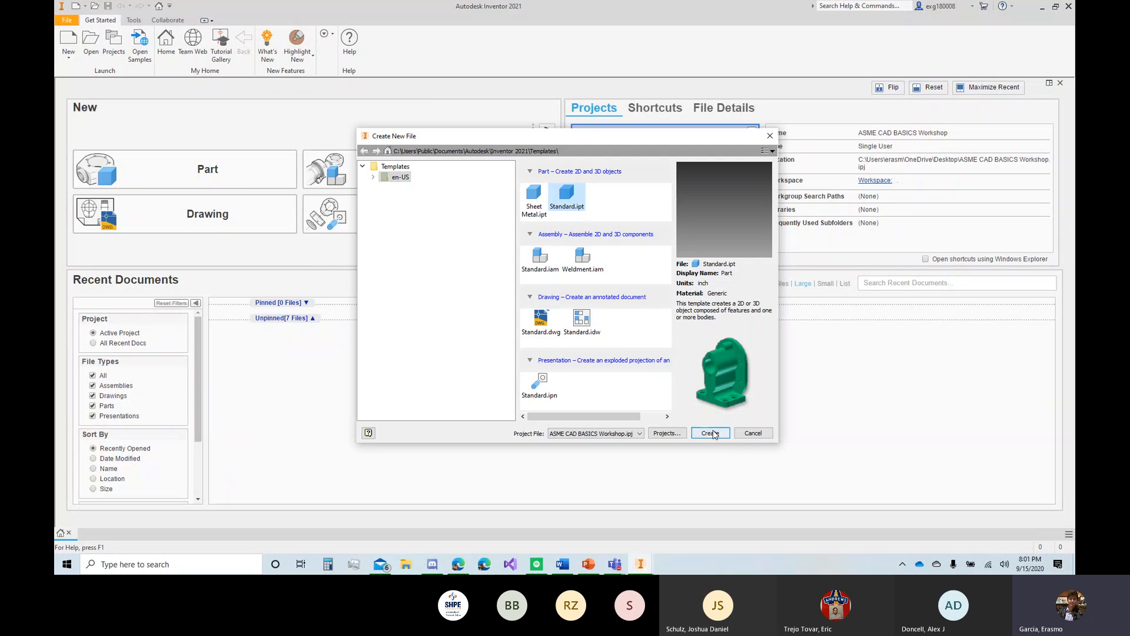
pyautogui.click(710, 433)
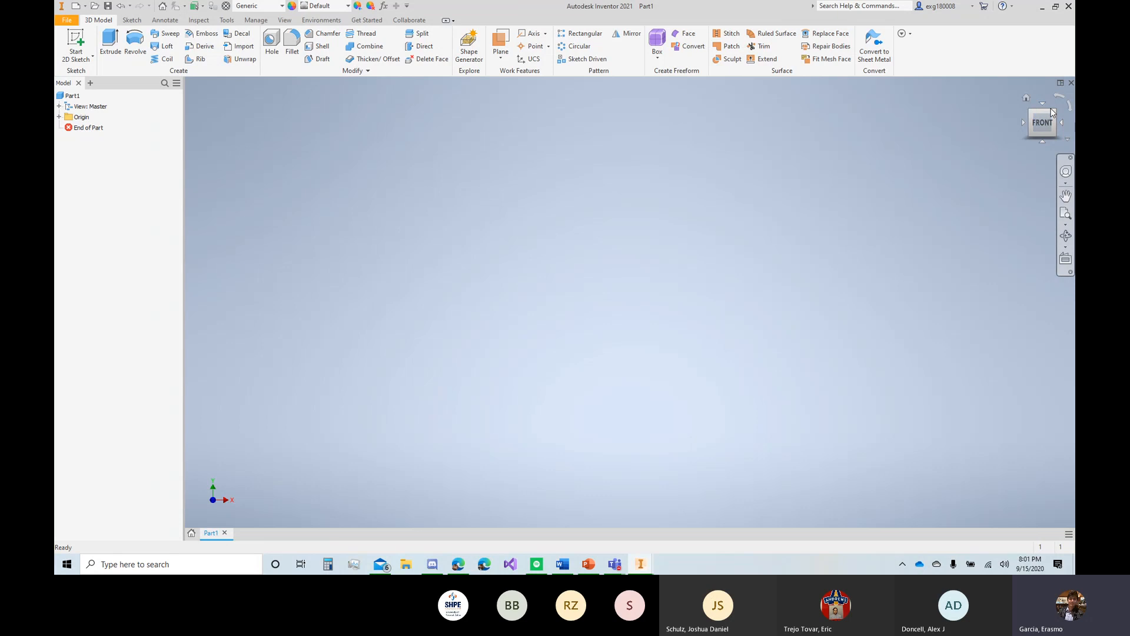
# Step: Set the isometric view as the home view at a fixed distance and test returning to it from the front view
pyautogui.moveTo(1041, 126)
pyautogui.mouseDown()
pyautogui.moveTo(1033, 143)
pyautogui.moveTo(1045, 120)
pyautogui.mouseUp()
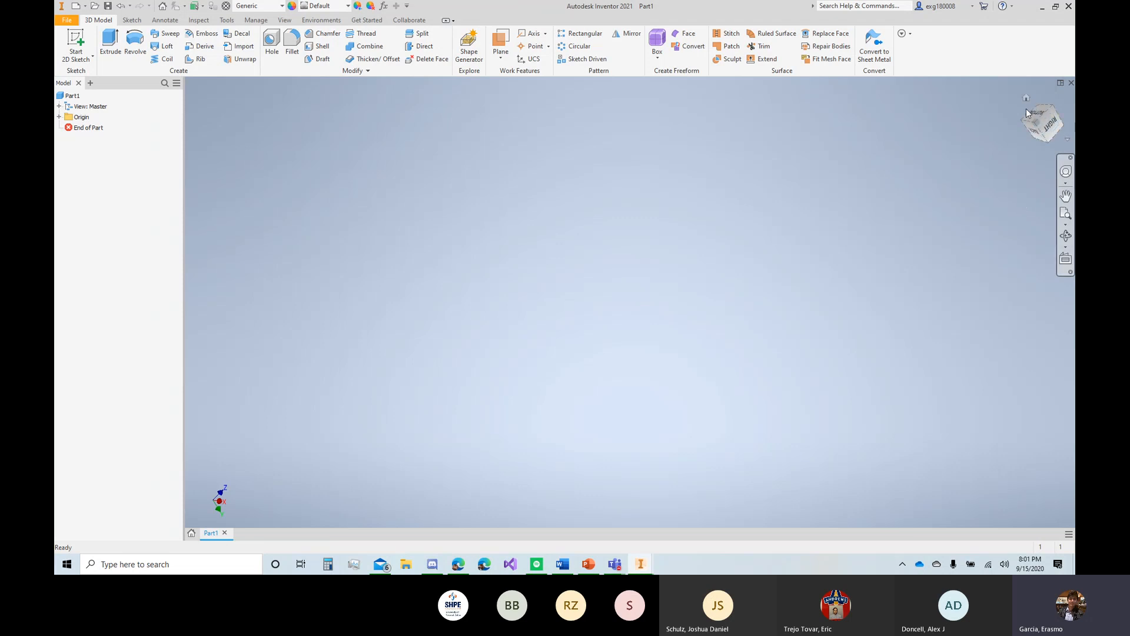
pyautogui.click(1026, 97)
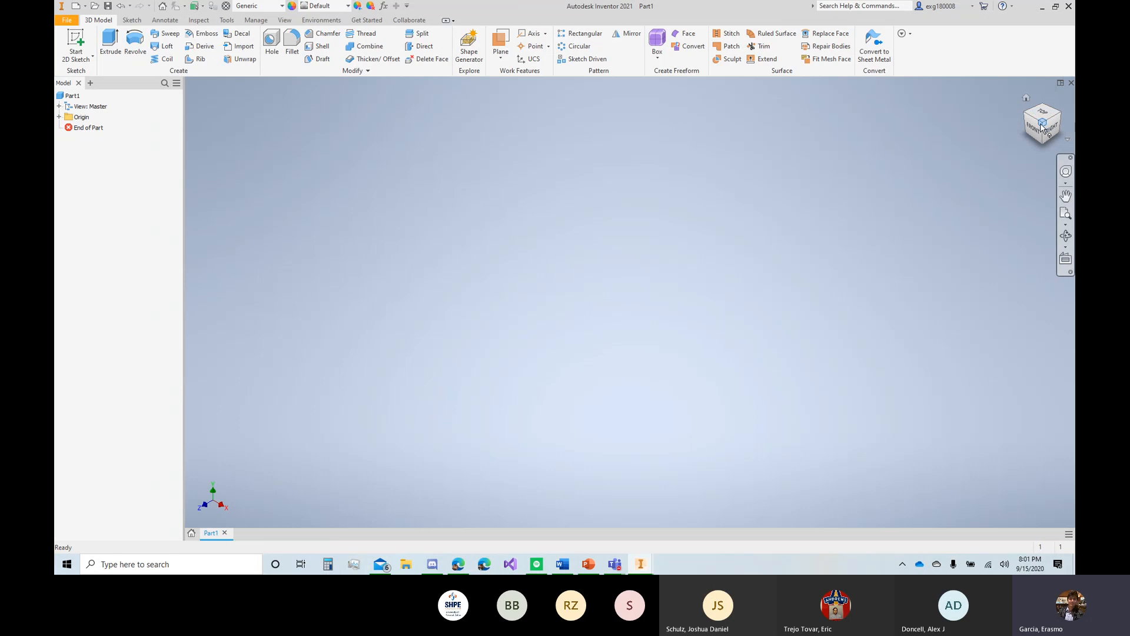
pyautogui.rightClick(1039, 129)
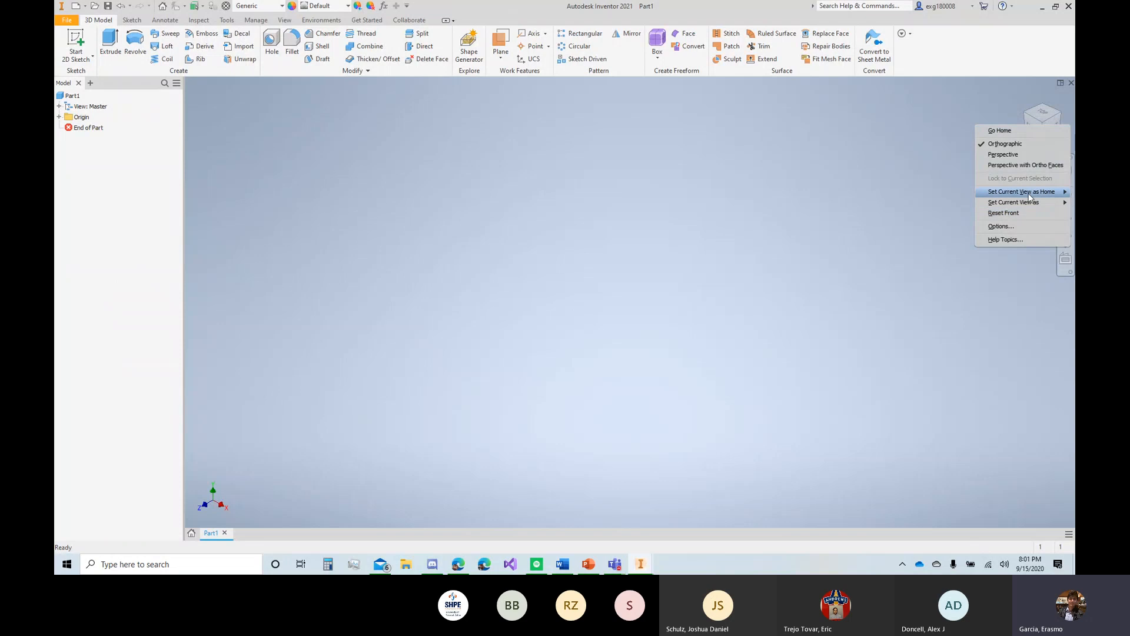
pyautogui.moveTo(1034, 195)
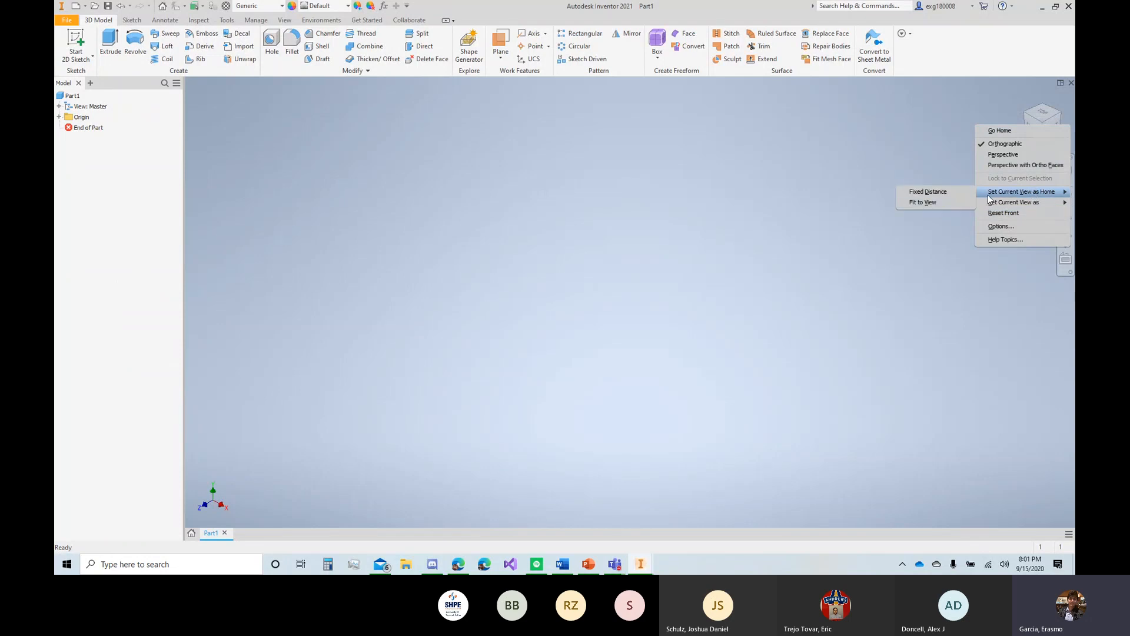
pyautogui.click(965, 192)
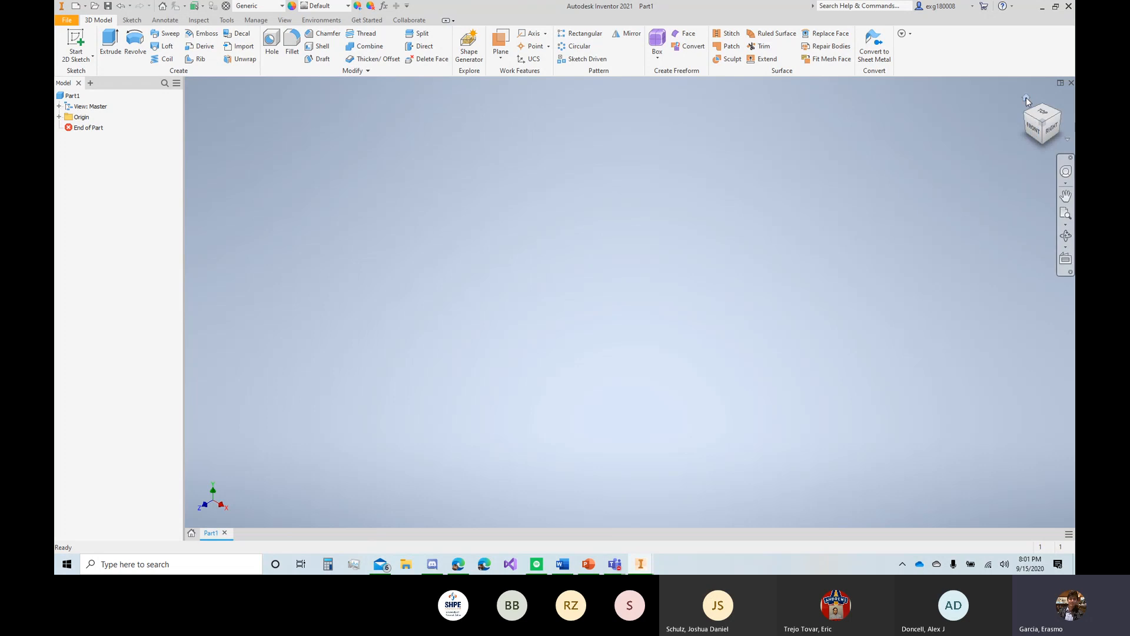
pyautogui.click(1035, 128)
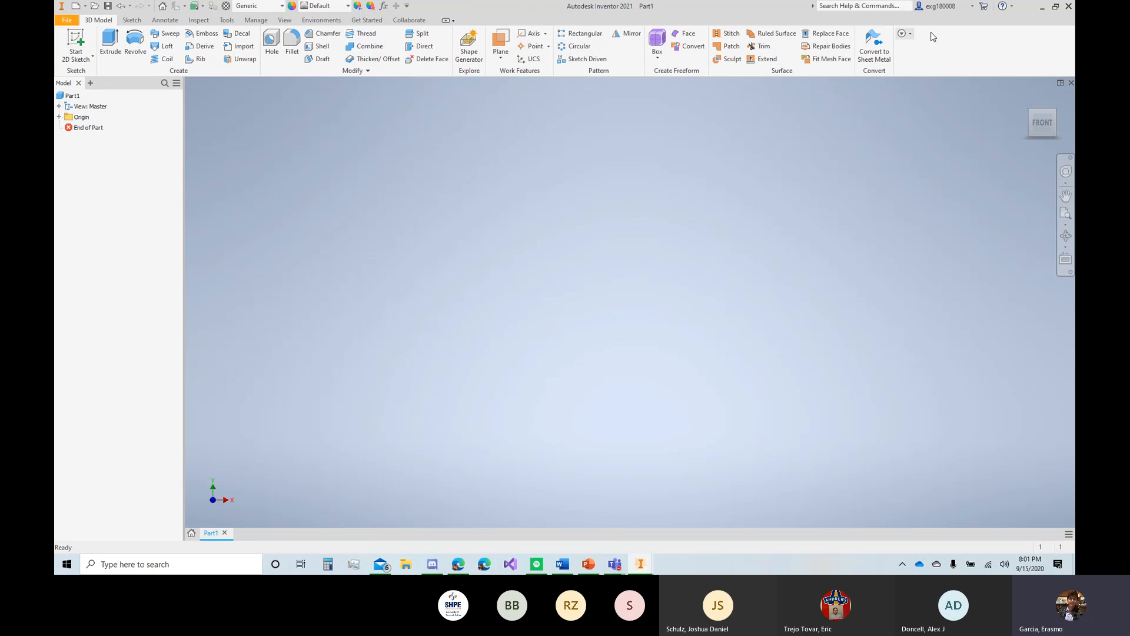
pyautogui.click(1024, 98)
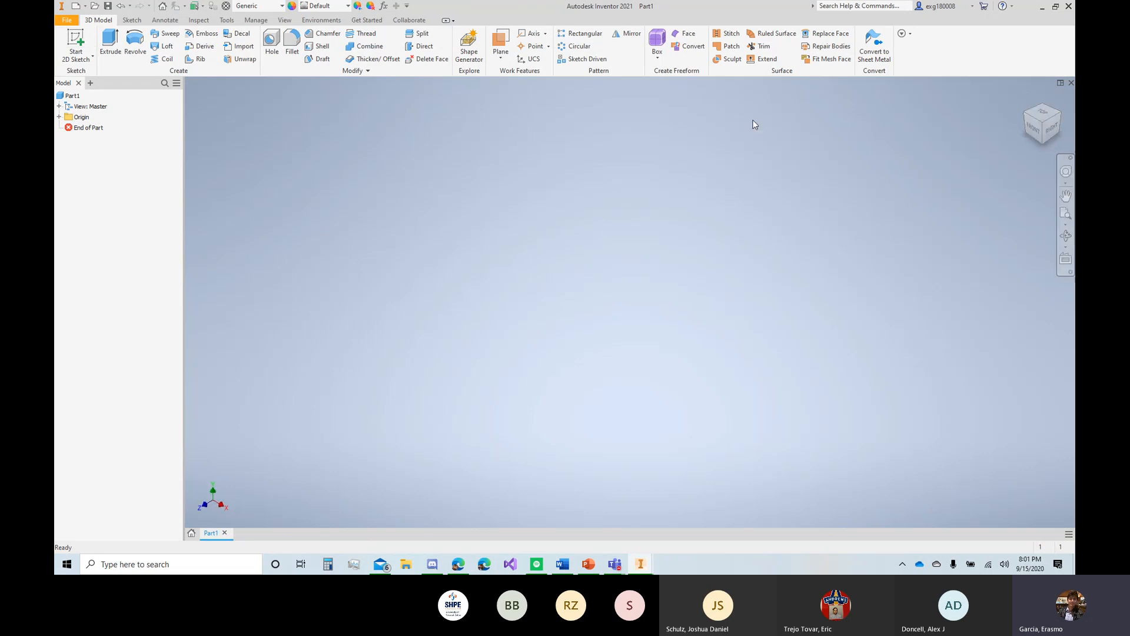
# Step: Start a 2D sketch on the XY plane
pyautogui.click(82, 43)
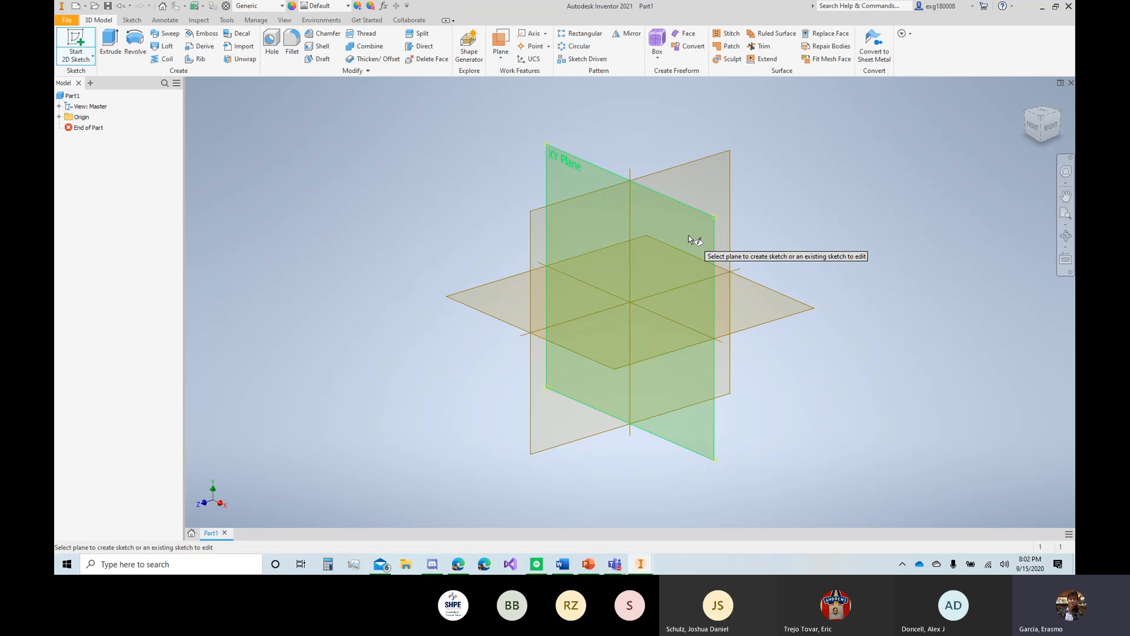
pyautogui.moveTo(706, 253)
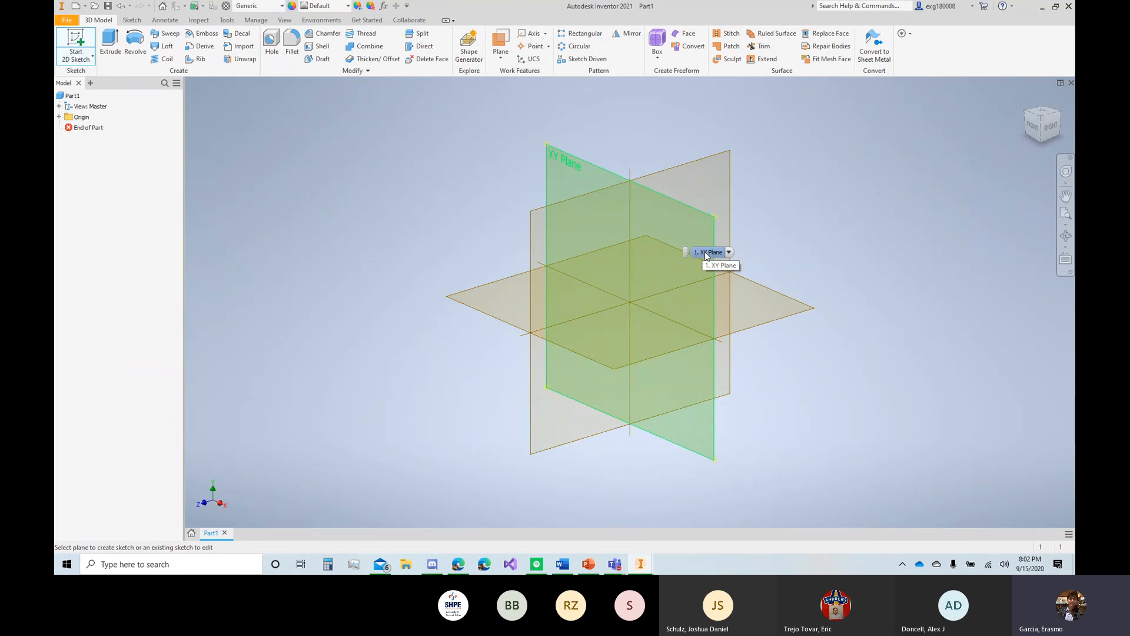
pyautogui.click(666, 210)
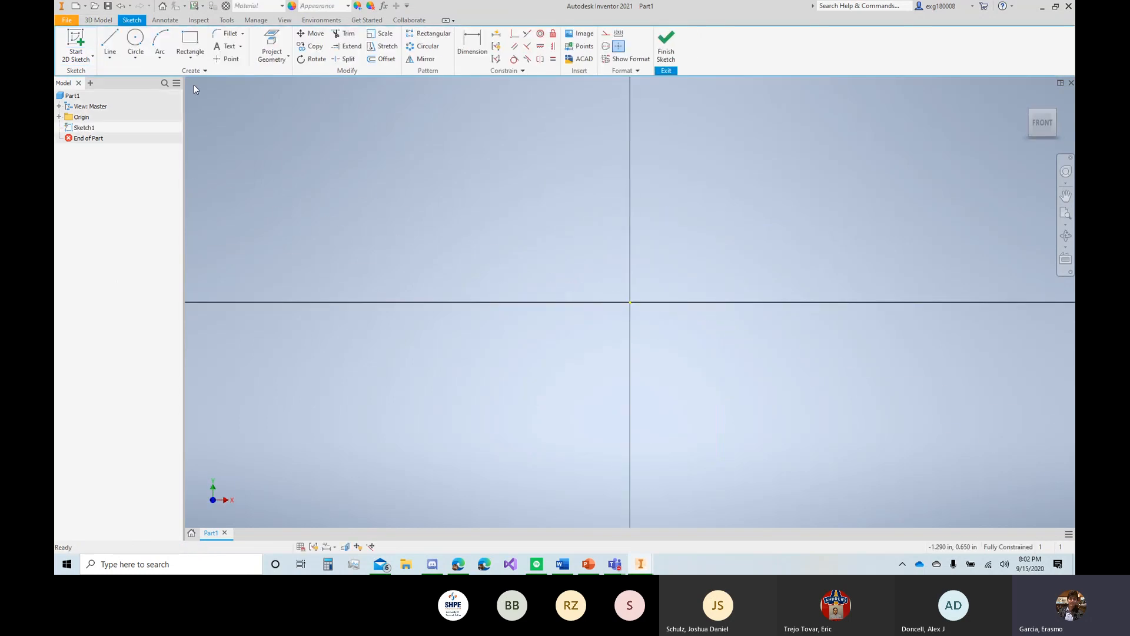
# Step: Sketch a circle of 3 in diameter centered on the origin
pyautogui.click(134, 40)
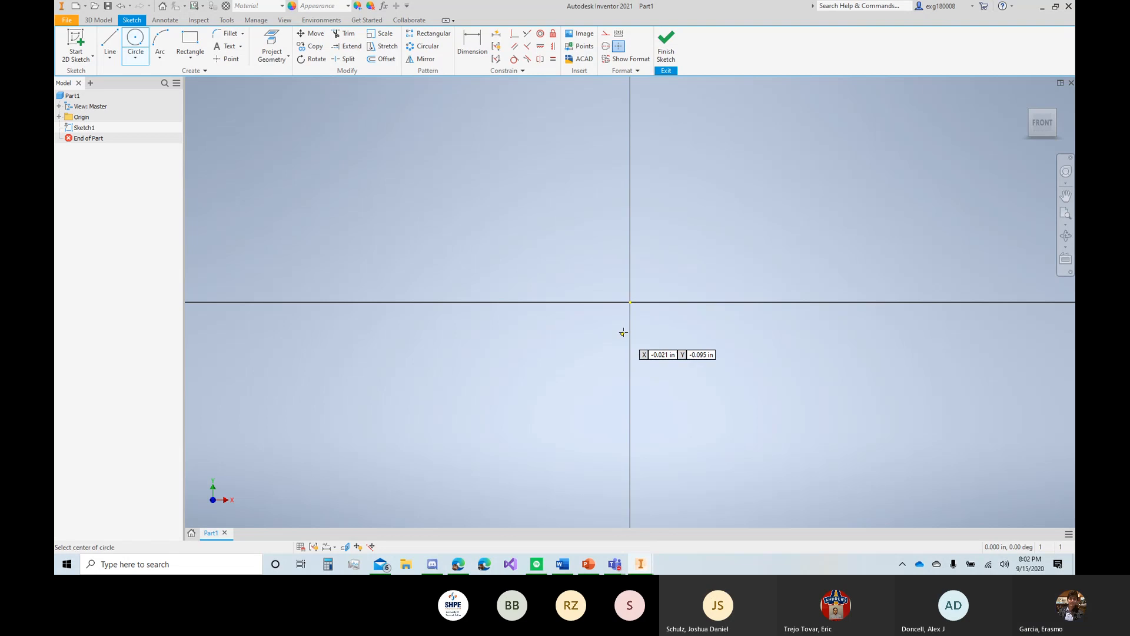
pyautogui.click(630, 302)
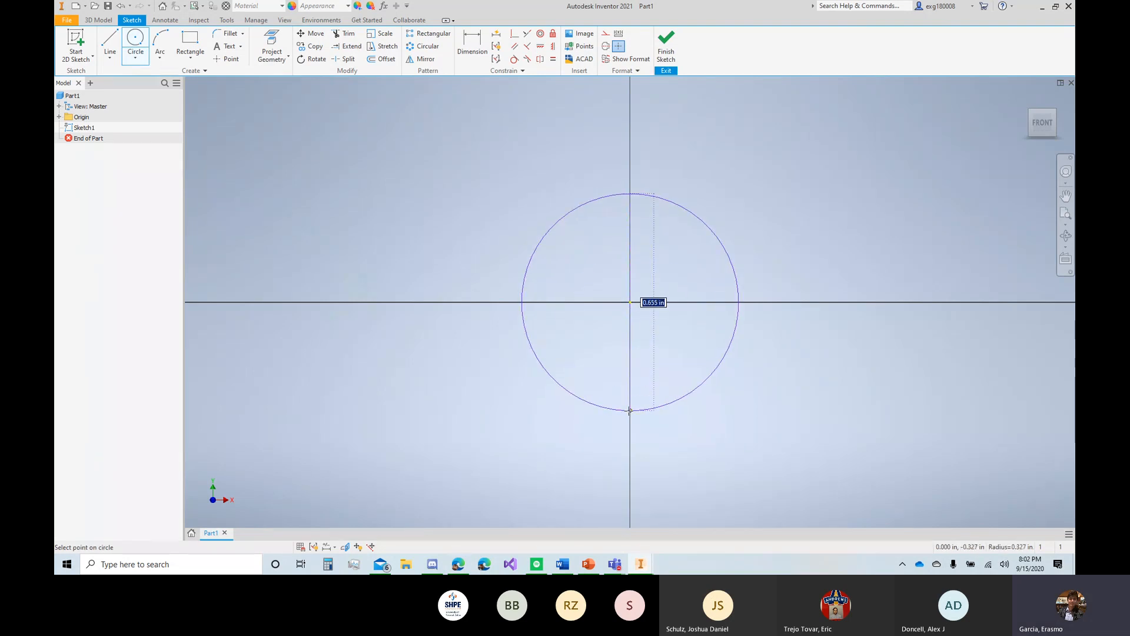
pyautogui.write('3')
pyautogui.press('Return')
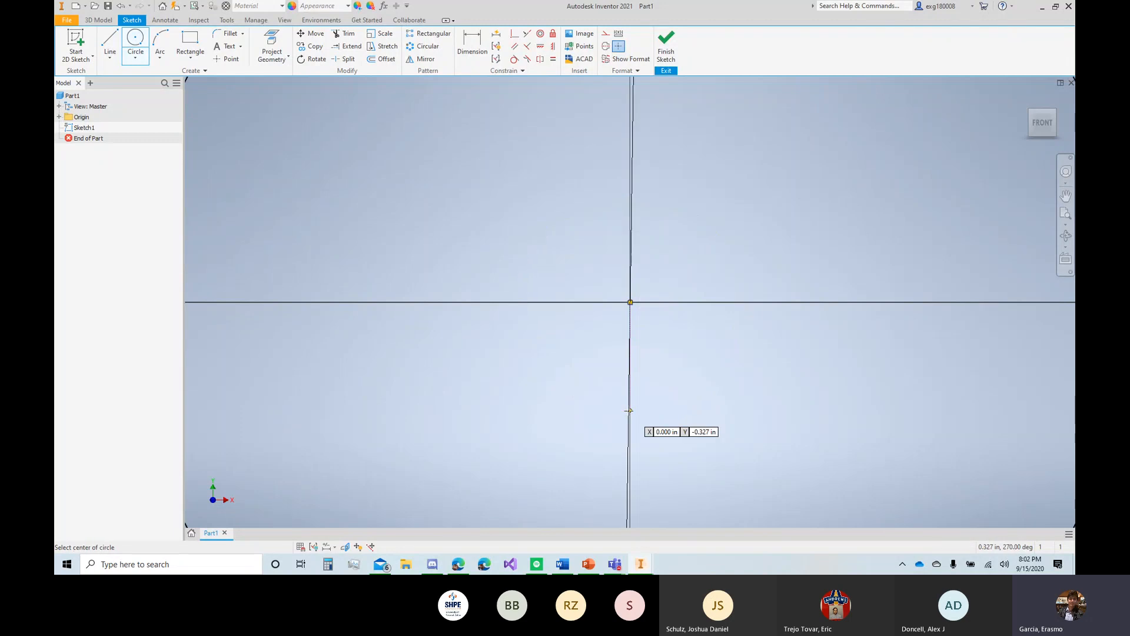
pyautogui.scroll(-5, 631, 412)
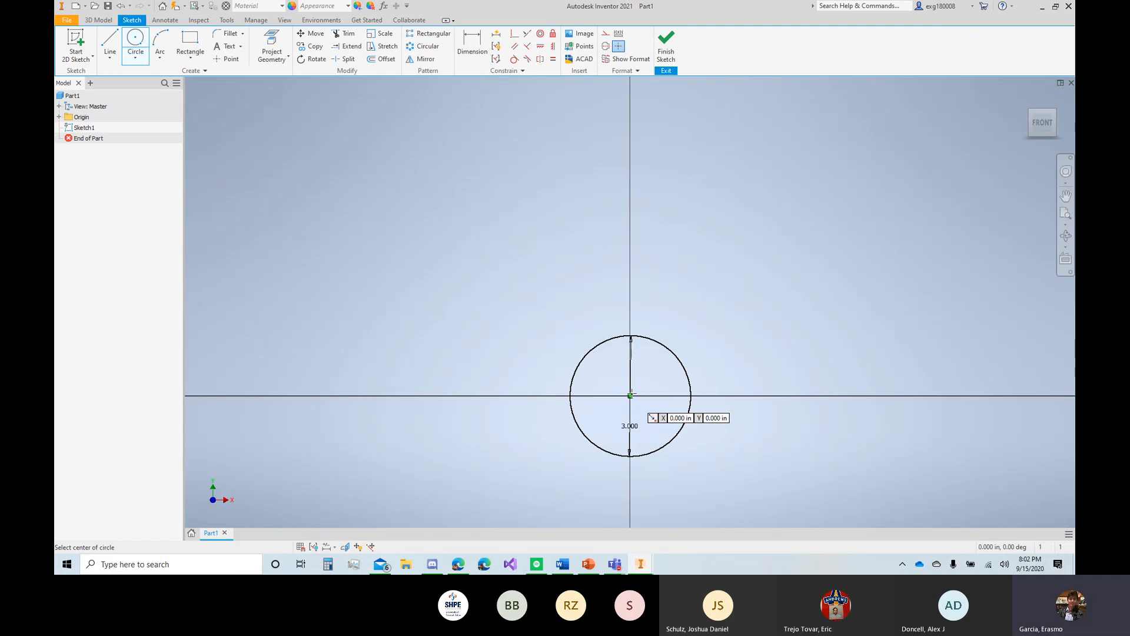
pyautogui.click(630, 394)
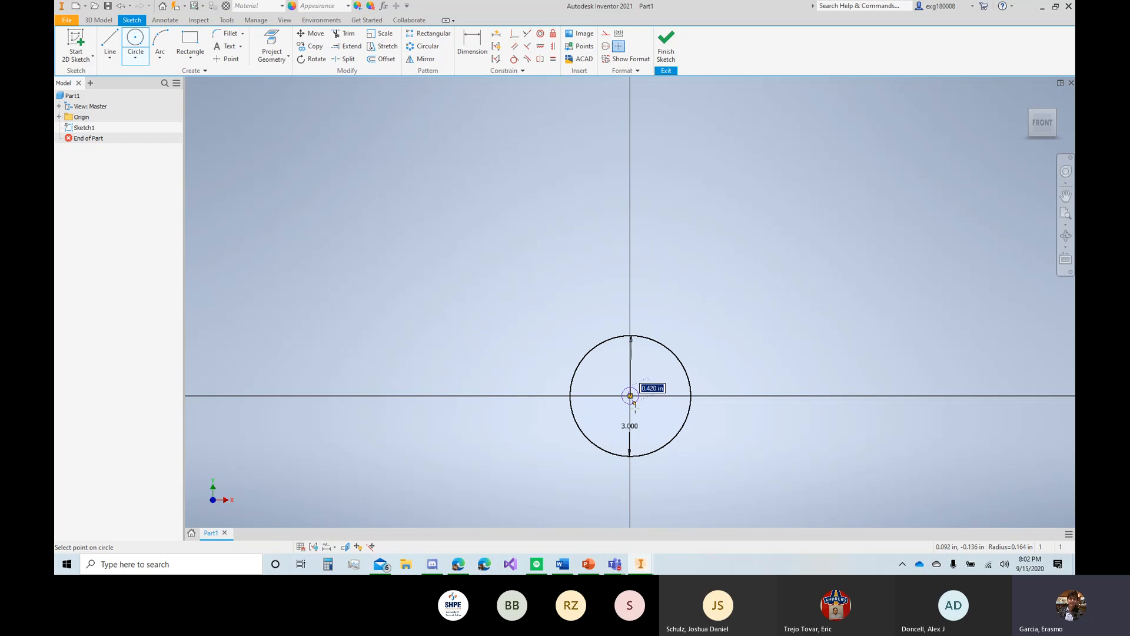
pyautogui.press('Escape')
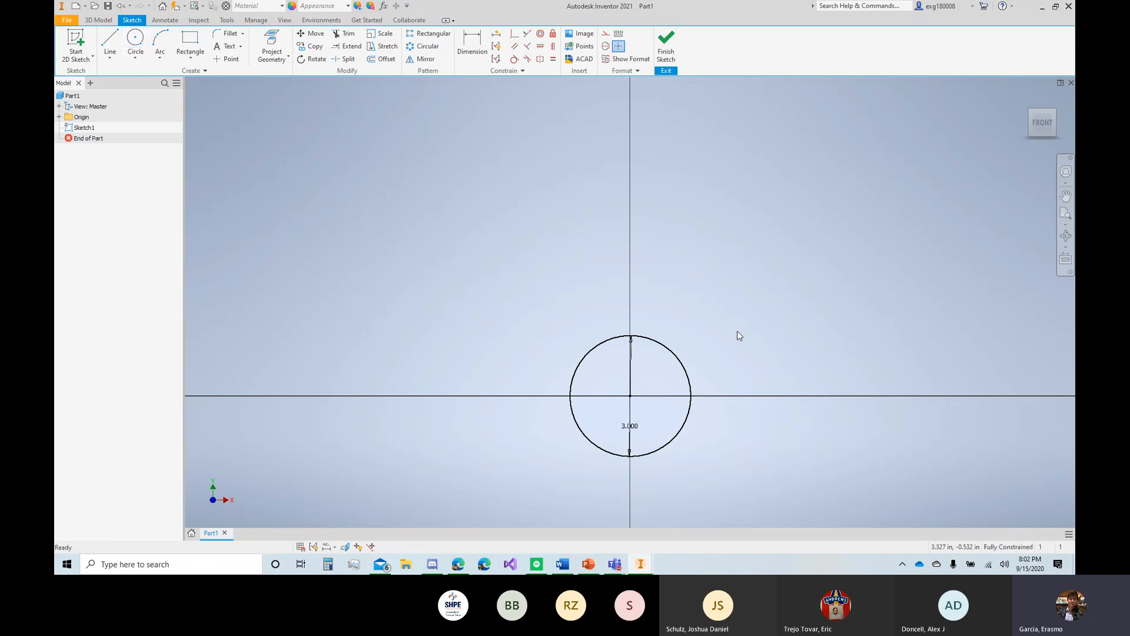
# Step: Offset the 3 in circle inward by 0.25 in
pyautogui.click(385, 59)
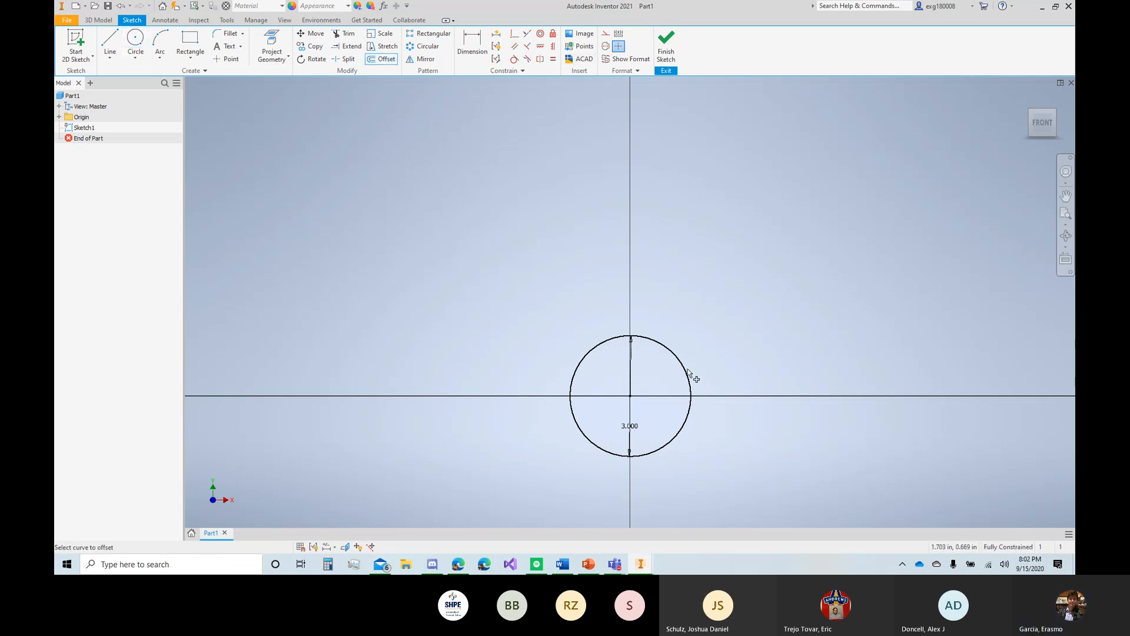
pyautogui.click(682, 369)
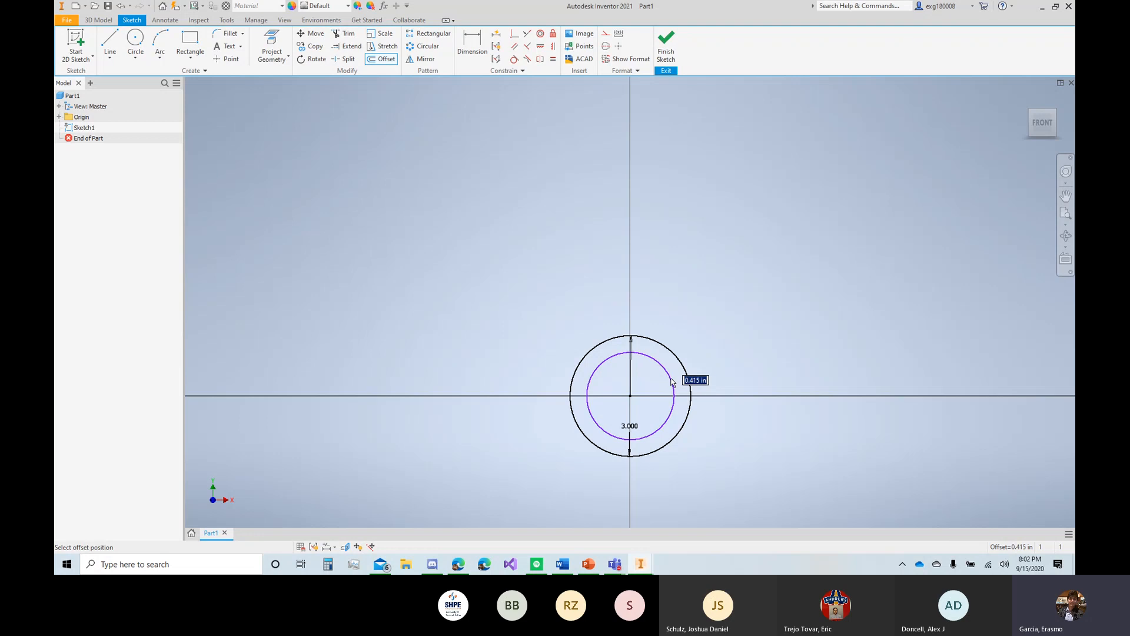
pyautogui.write('.25')
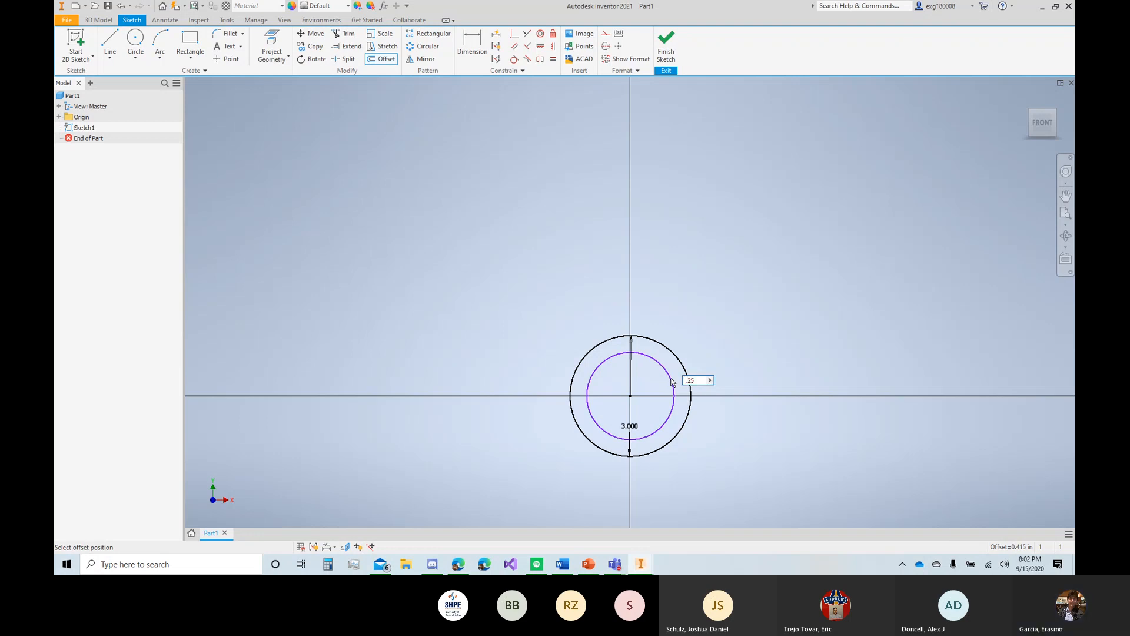
pyautogui.press('Return')
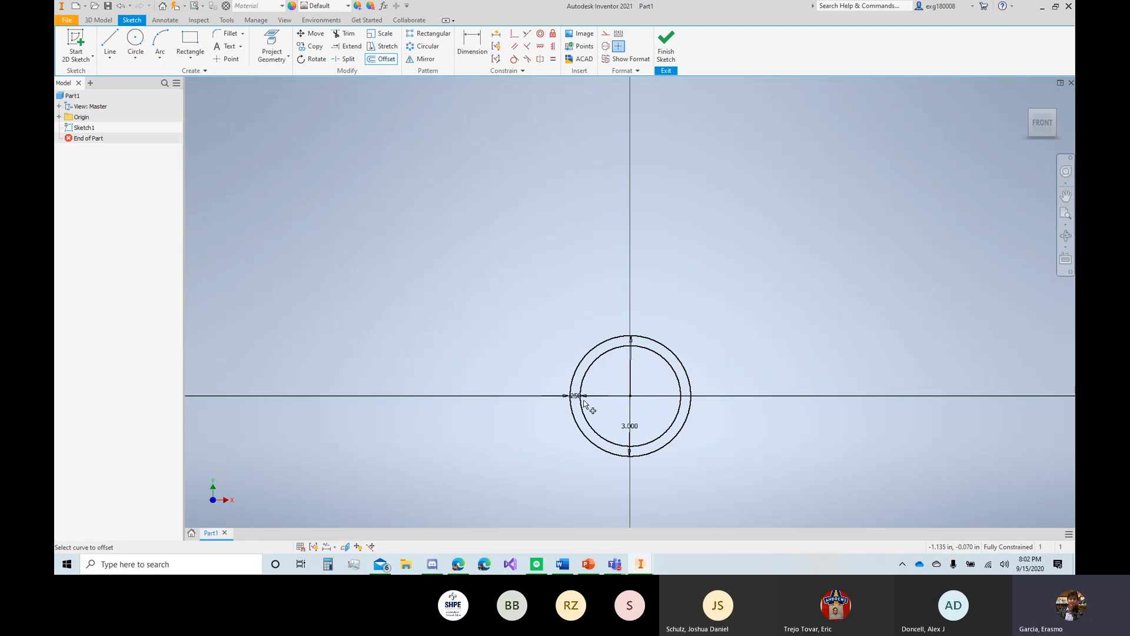
pyautogui.scroll(5, 584, 402)
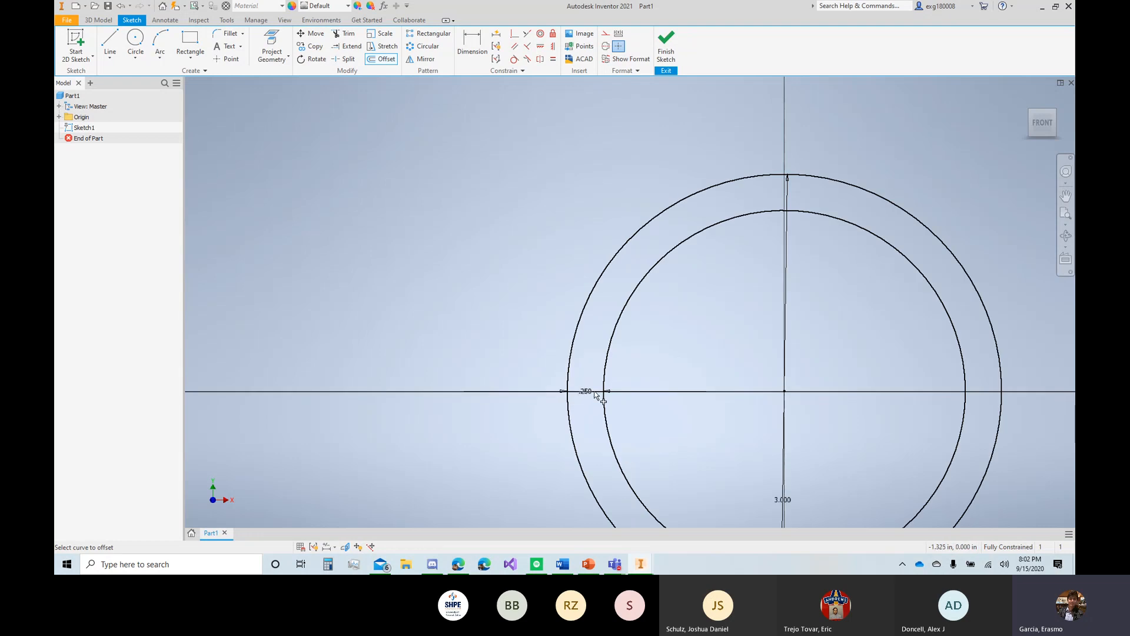
pyautogui.scroll(-3, 665, 410)
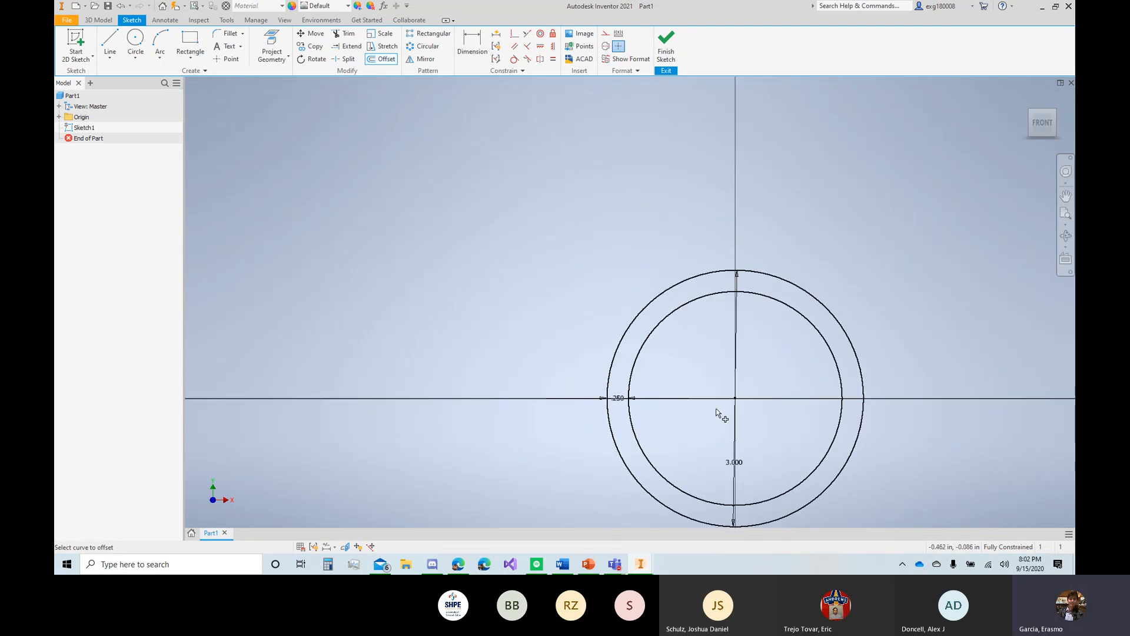
# Step: Sketch a 1/4 in diameter circle centered on the origin and change its diameter to 3/4 in
pyautogui.click(135, 41)
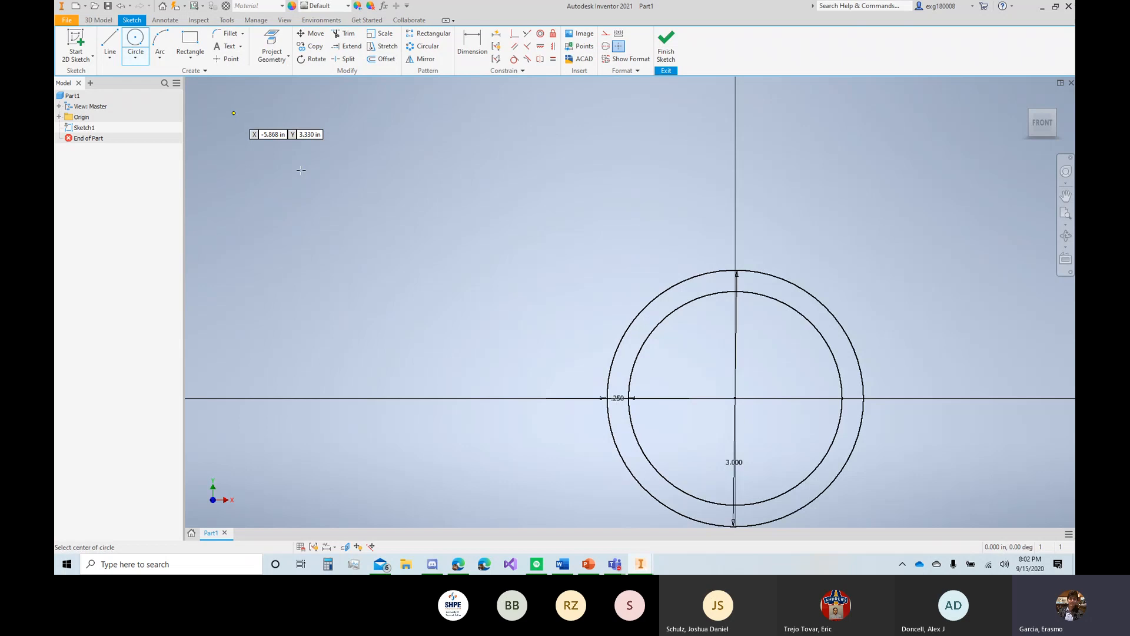
pyautogui.click(735, 398)
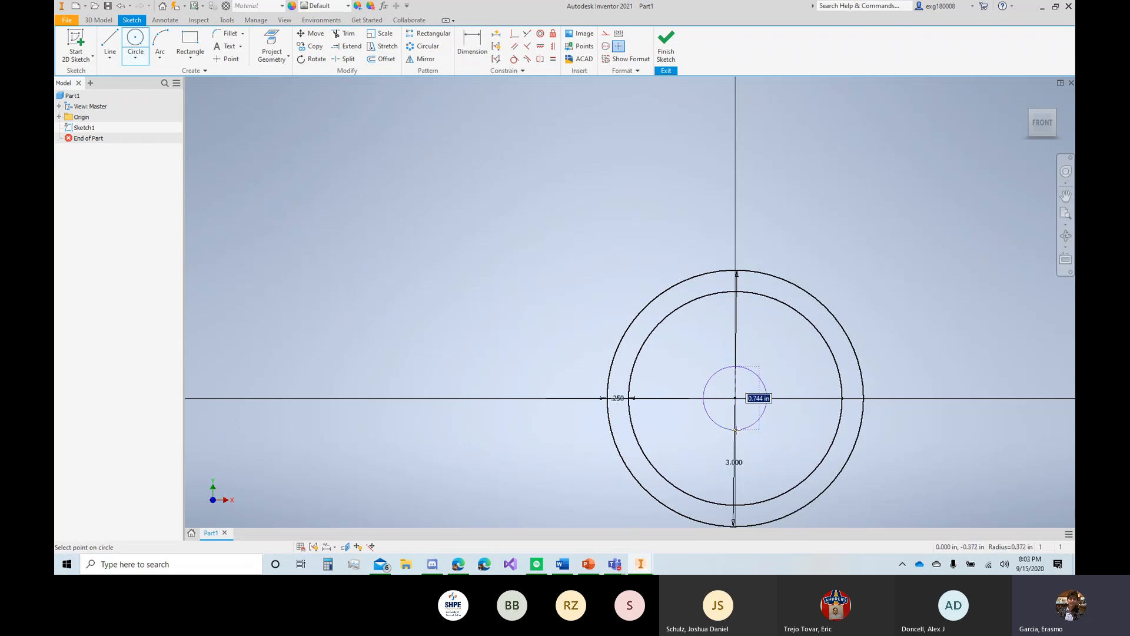
pyautogui.write('1/4')
pyautogui.press('Return')
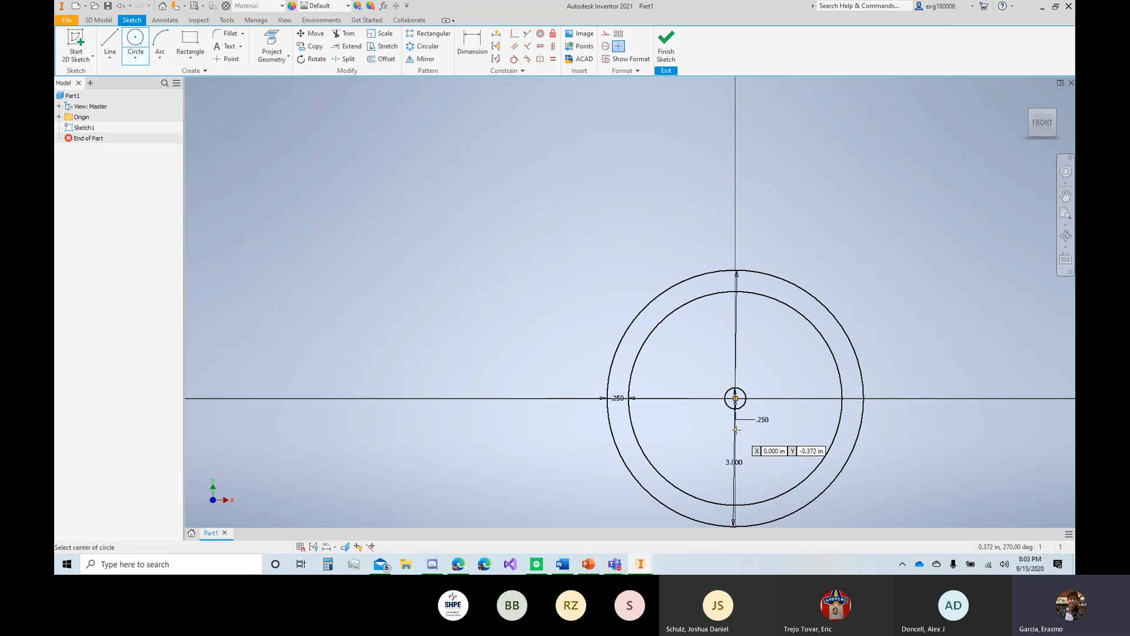
pyautogui.press('Escape')
pyautogui.doubleClick(765, 420)
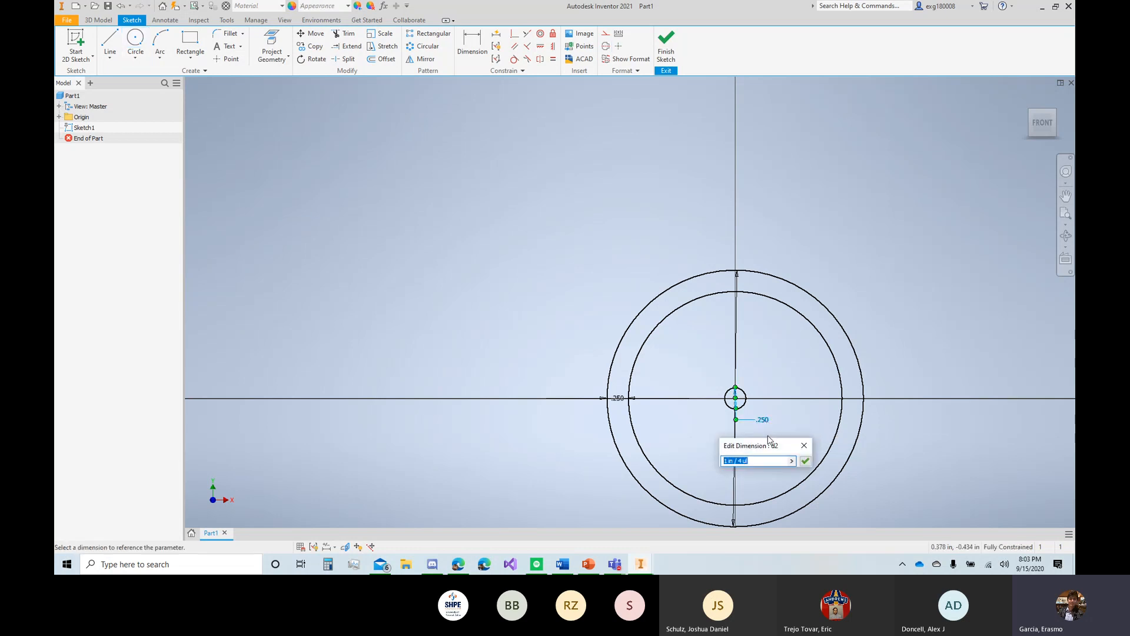
pyautogui.write('3/4')
pyautogui.press('Return')
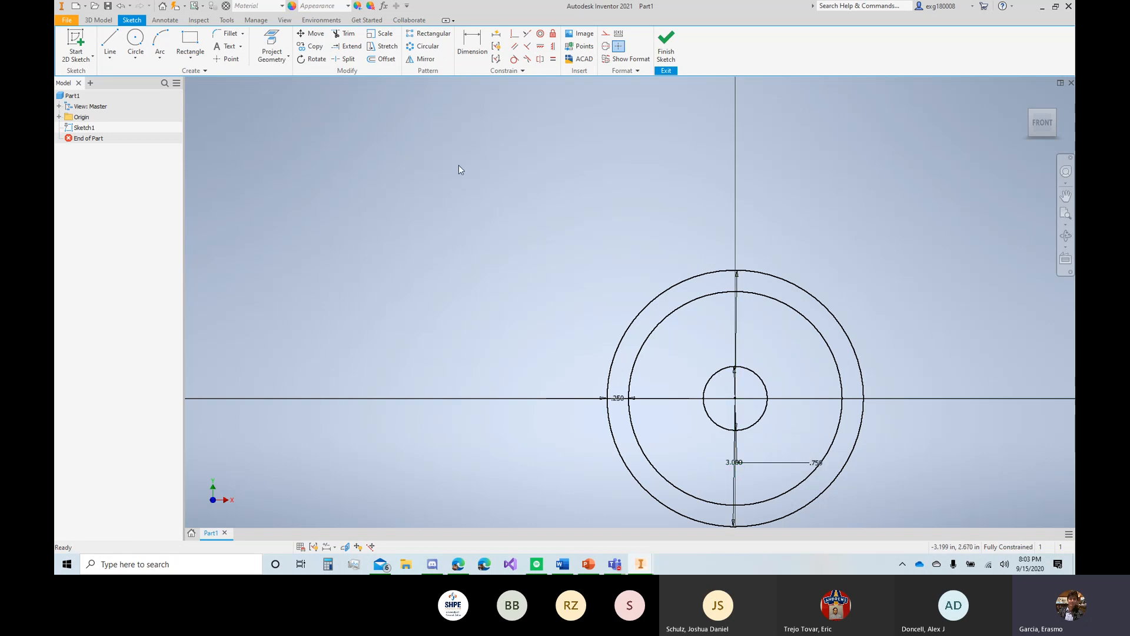
# Step: Offset the innermost circle outward by 0.5 in
pyautogui.press('o')
pyautogui.click(768, 395)
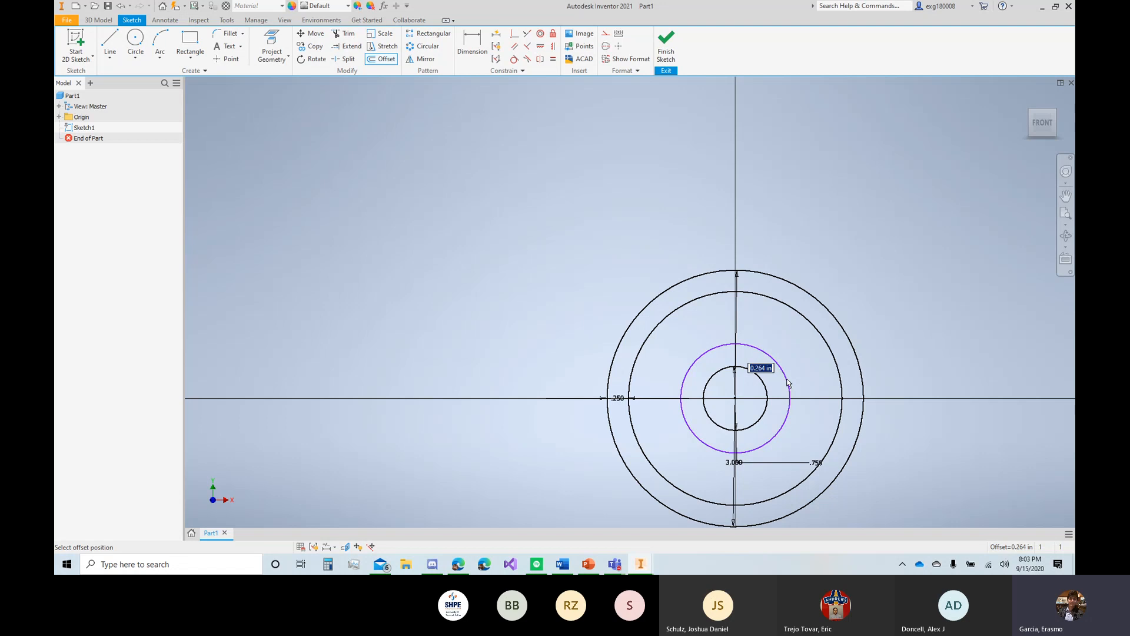
pyautogui.write('.')
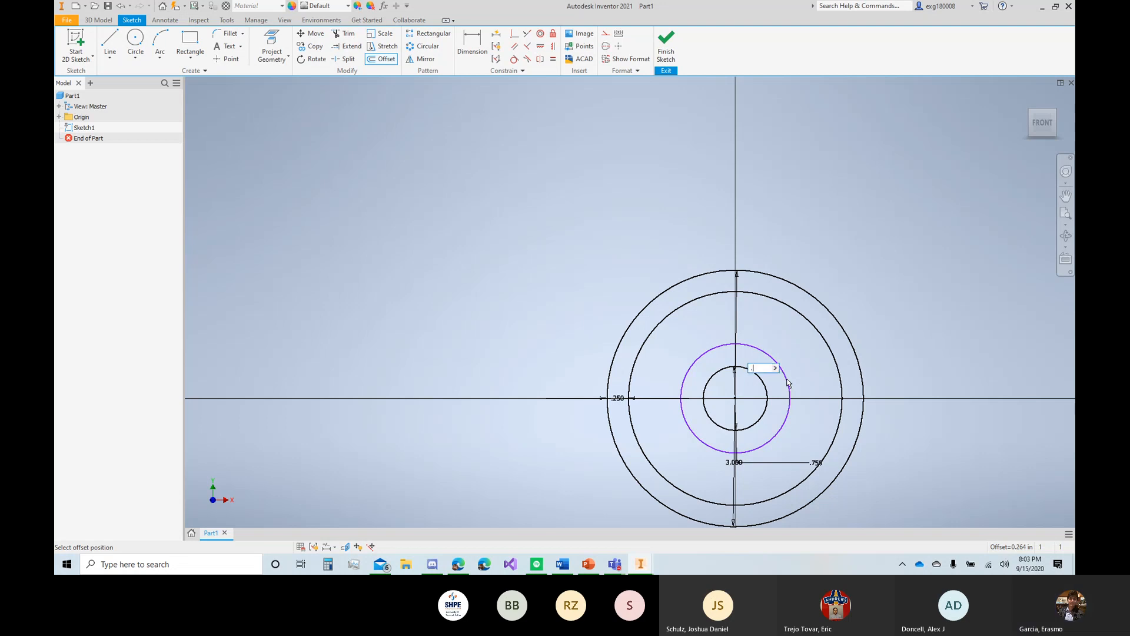
pyautogui.write('5')
pyautogui.press('Return')
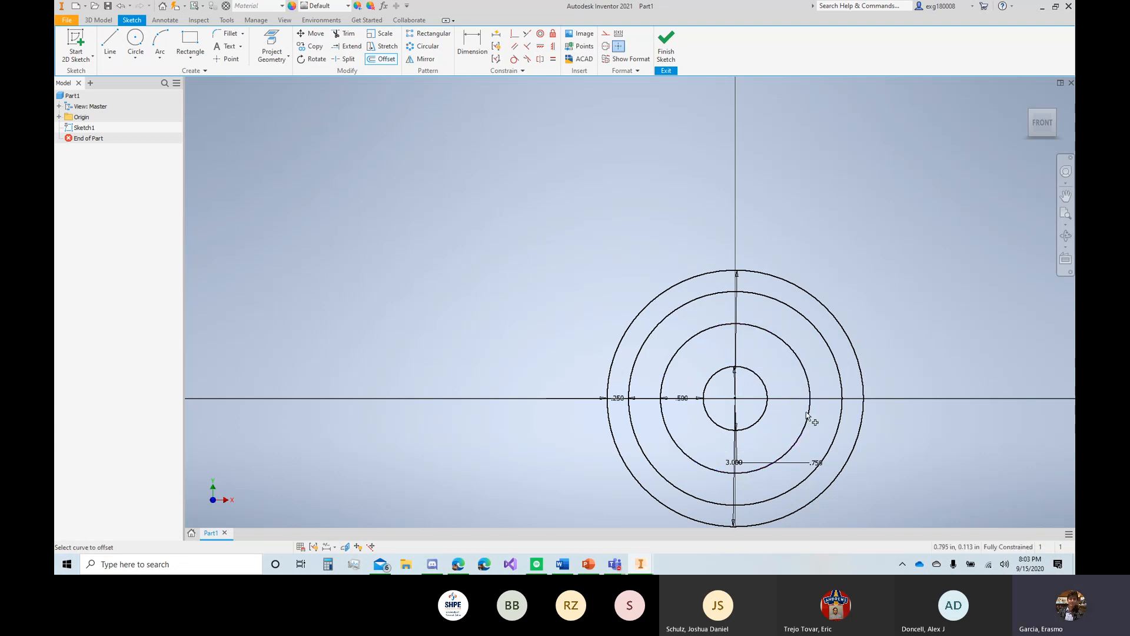
pyautogui.scroll(-3, 765, 421)
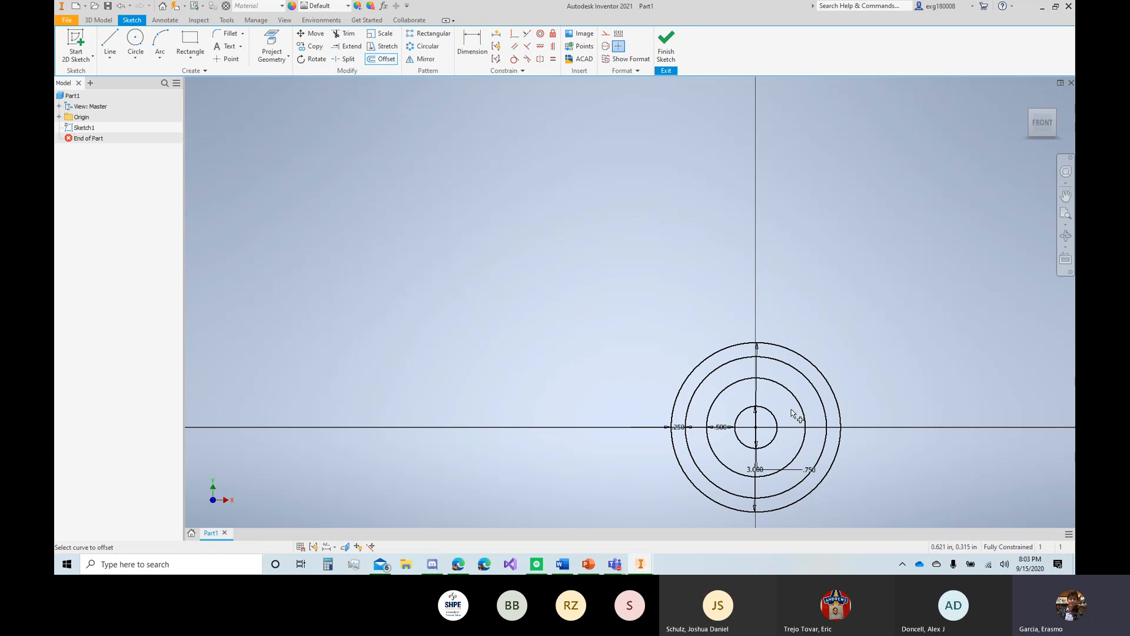
# Step: Switch to the CAD Basics presentation in PowerPoint, view the gear on the workshop examples slide, and return to Inventor
pyautogui.click(589, 564)
pyautogui.scroll(8, 324, 255)
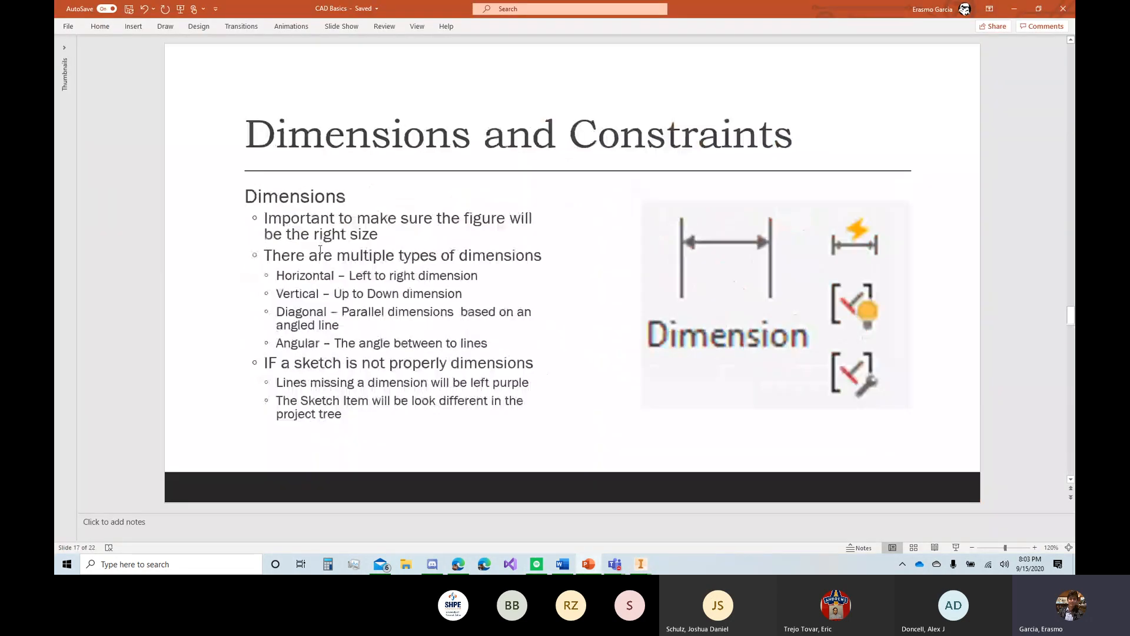
pyautogui.scroll(-3, 323, 255)
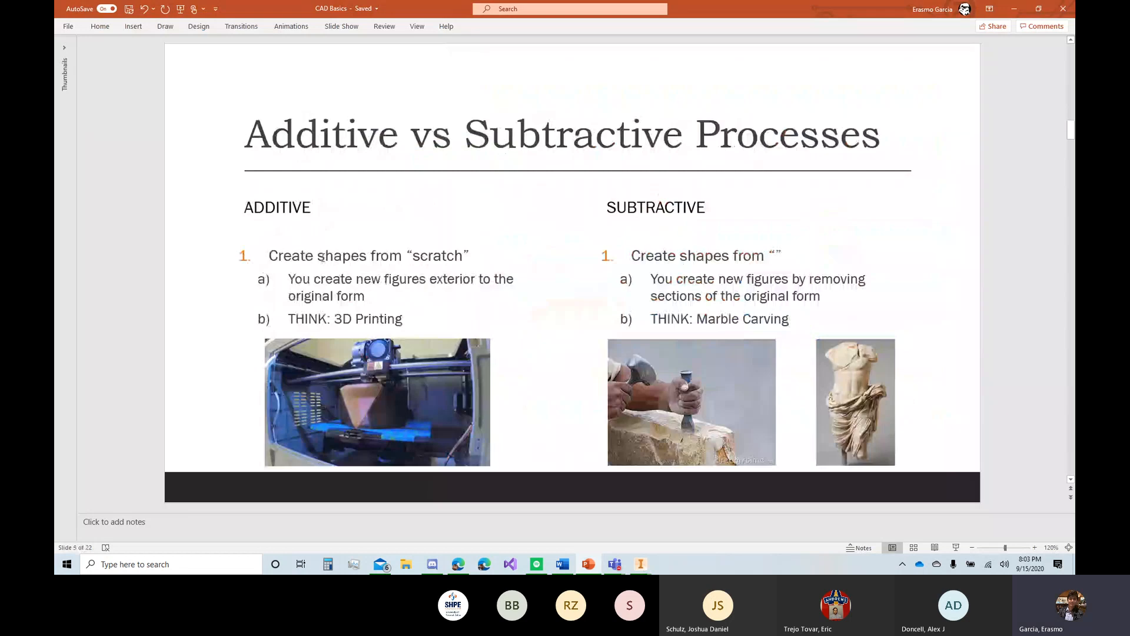
pyautogui.scroll(2, 323, 257)
pyautogui.scroll(-4, 322, 257)
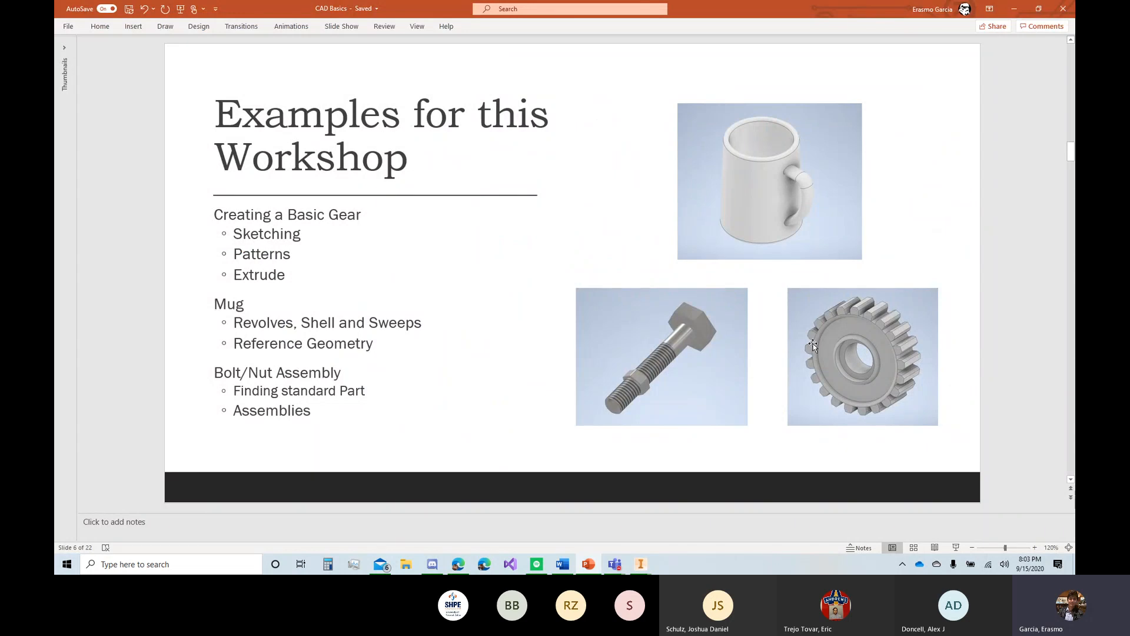
pyautogui.click(1014, 10)
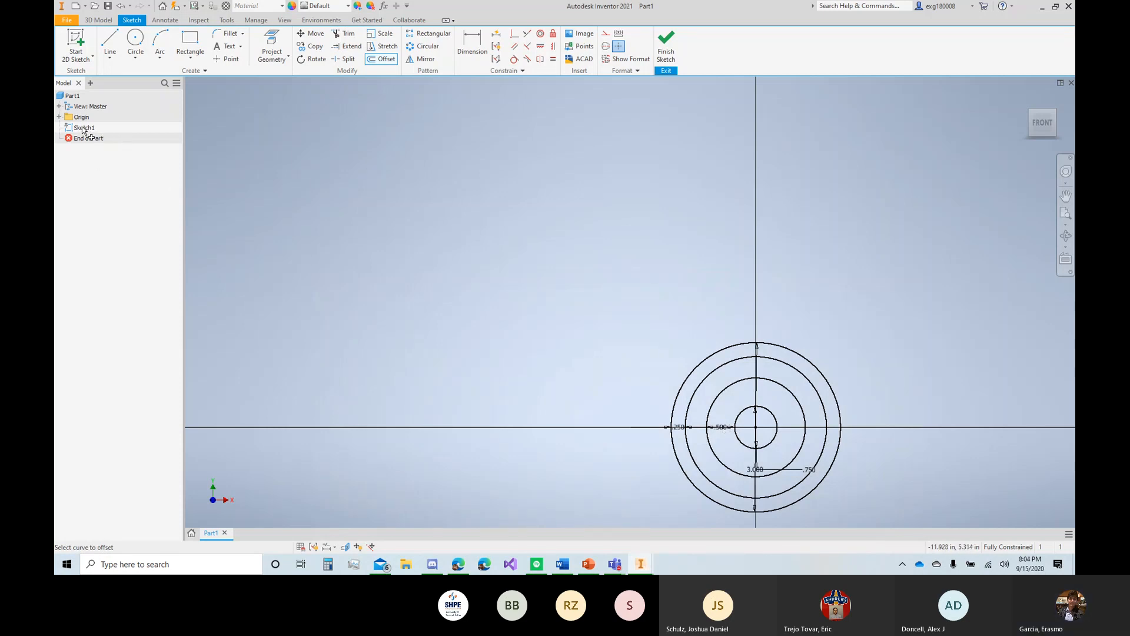
# Step: Set the offset between the two inner circles to 0.25 in and finish the sketch
pyautogui.doubleClick(729, 428)
pyautogui.write('0.25')
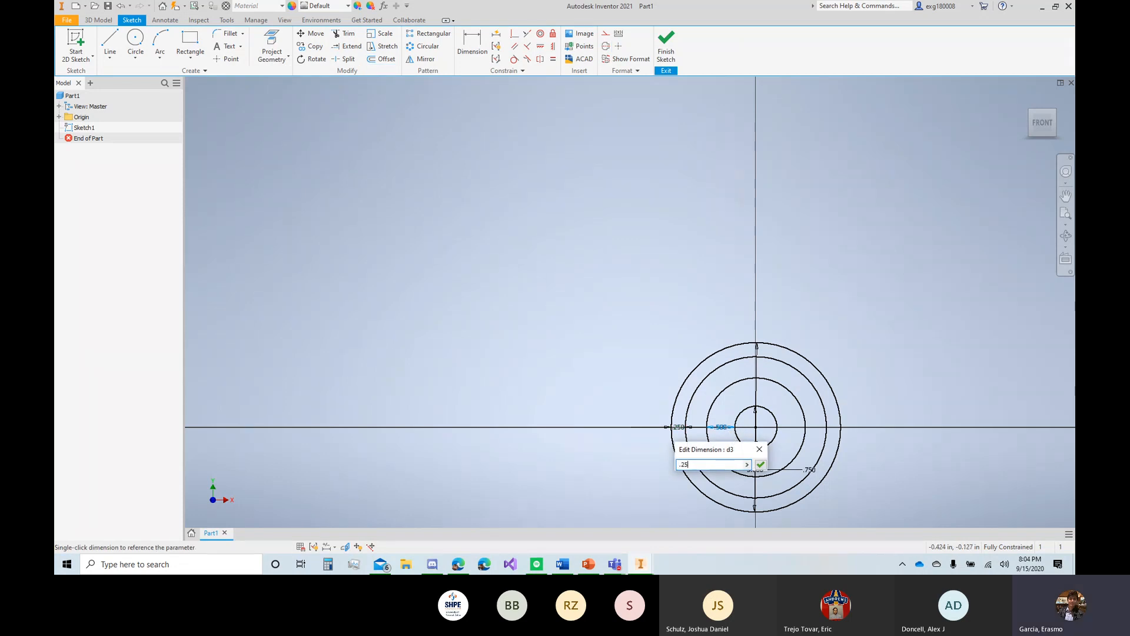
pyautogui.press('Return')
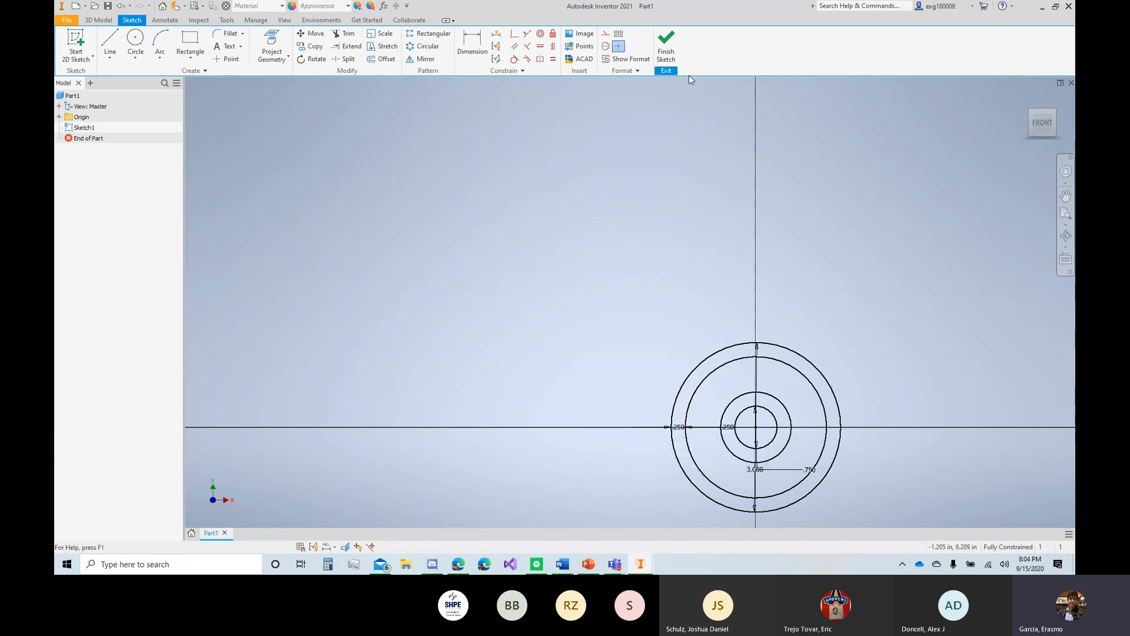
pyautogui.click(666, 42)
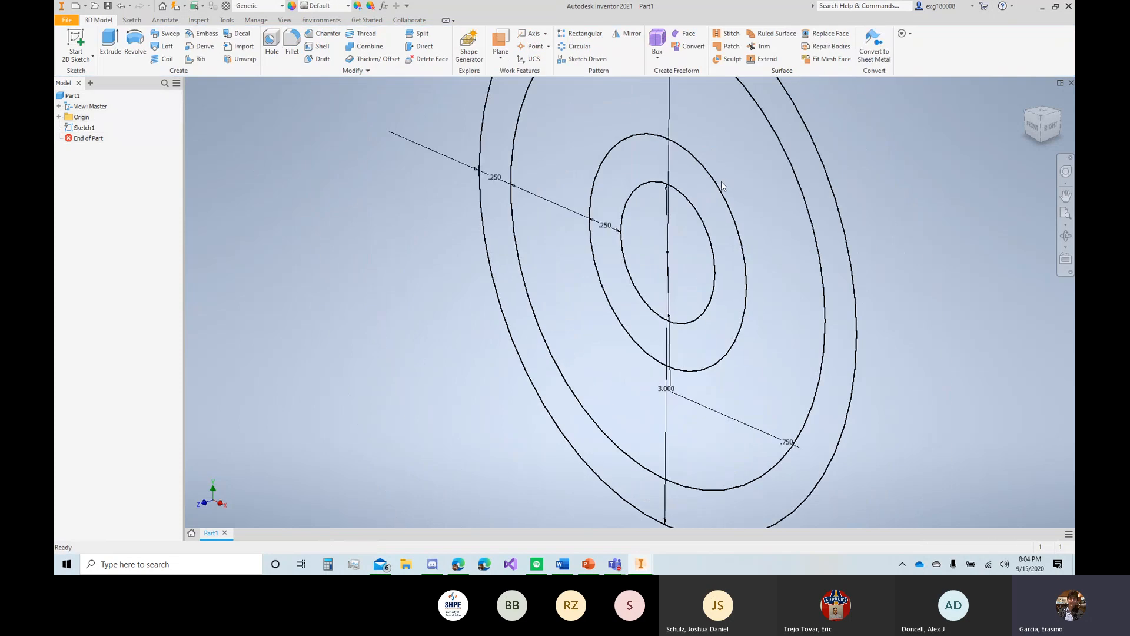
pyautogui.scroll(4, 718, 174)
pyautogui.scroll(-3, 718, 174)
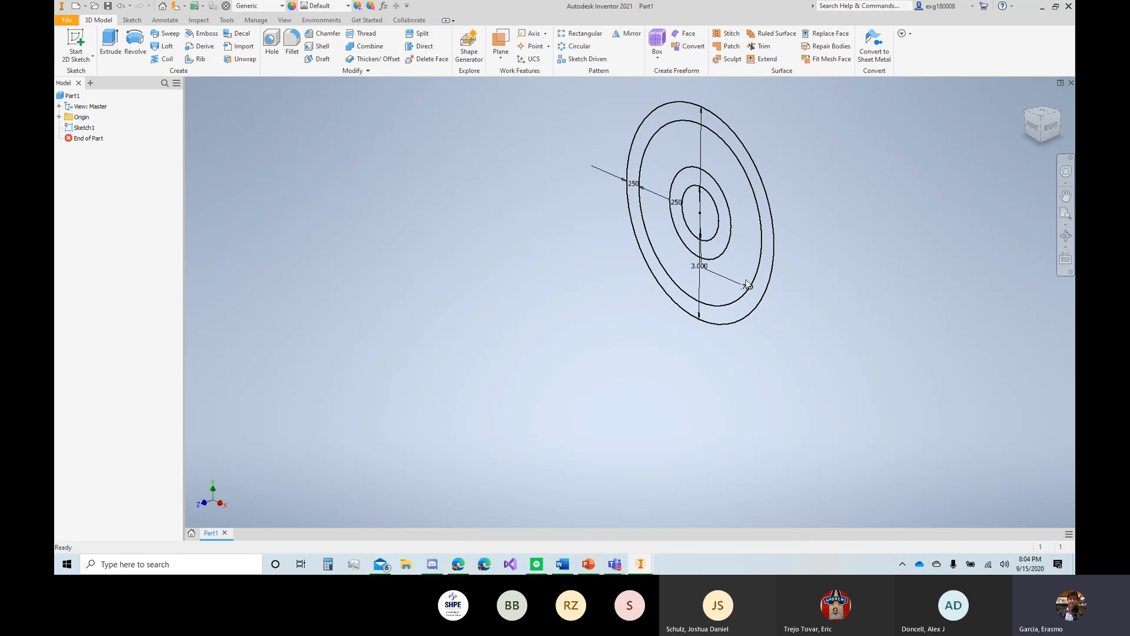
# Step: Reopen the sketch, remove the innermost circle's diameter dimension and resize the circle freehand to about 0.67 in diameter
pyautogui.doubleClick(83, 127)
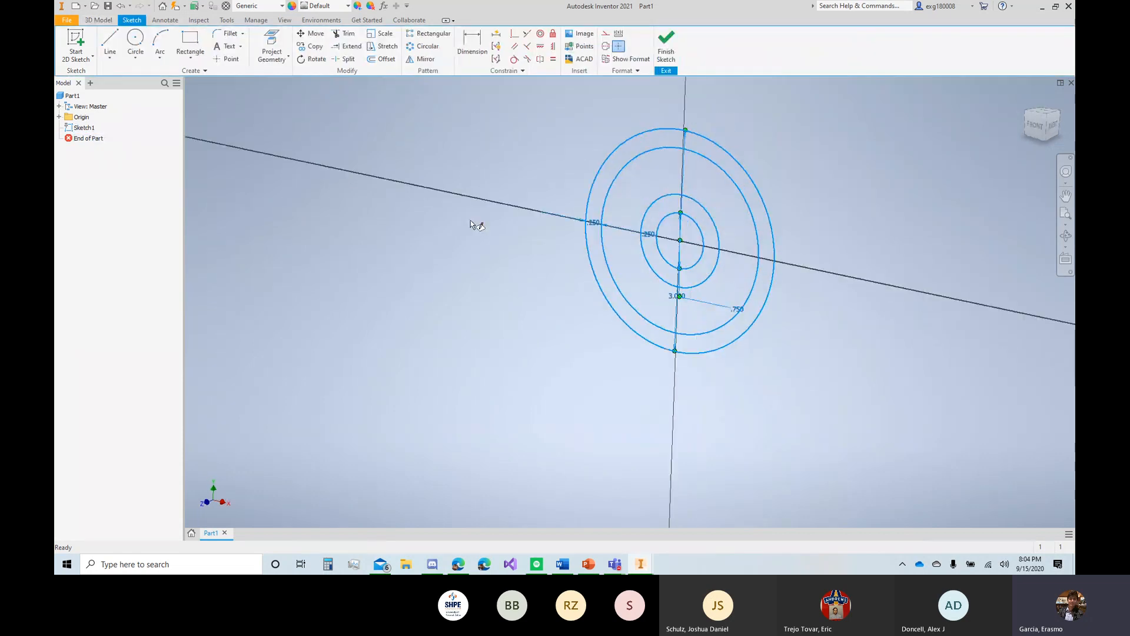
pyautogui.click(695, 360)
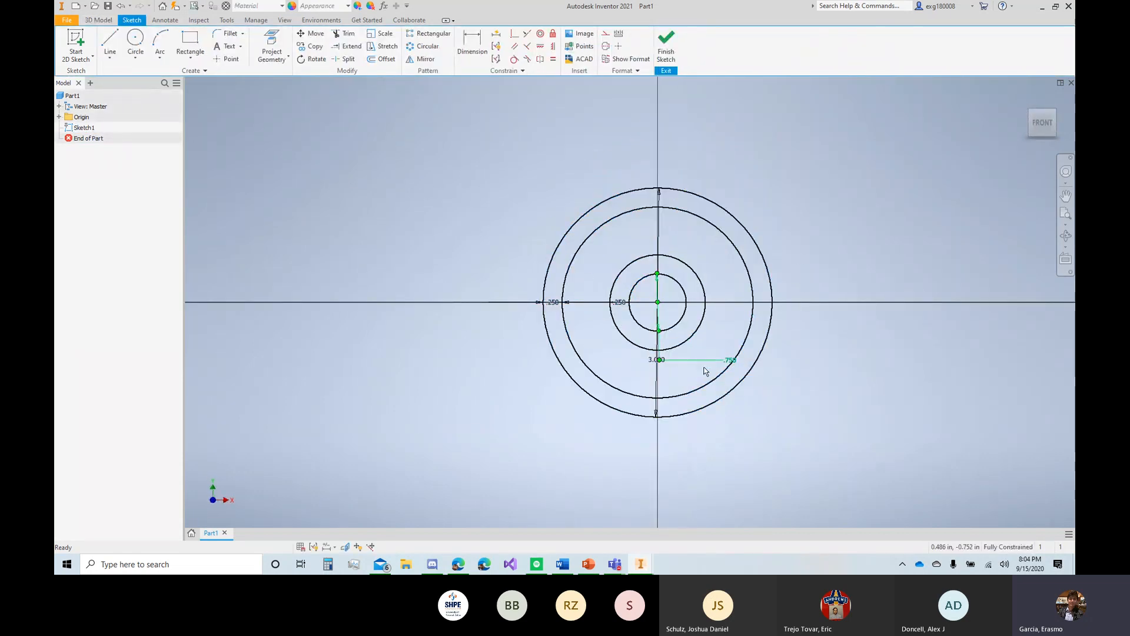
pyautogui.press('Delete')
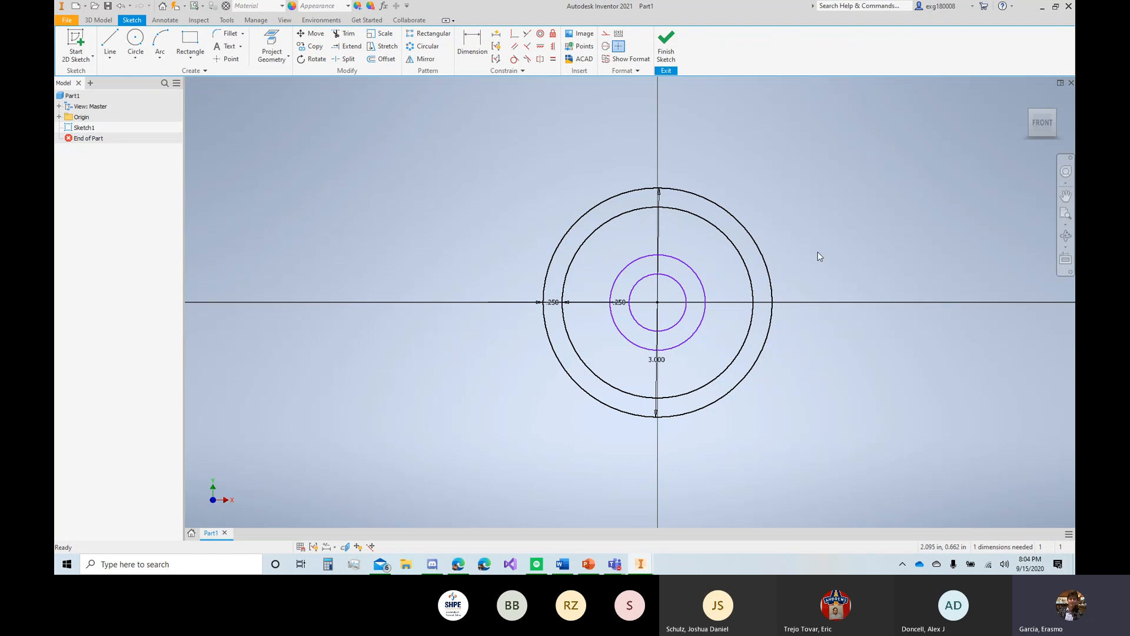
pyautogui.scroll(3, 623, 306)
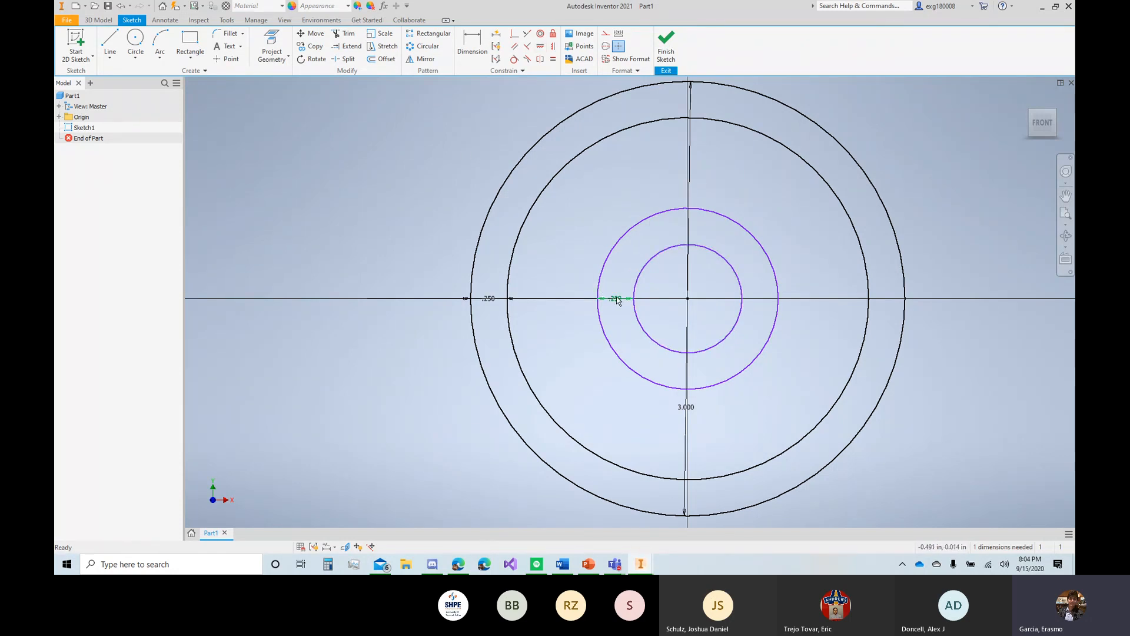
pyautogui.moveTo(722, 259); pyautogui.dragTo(736, 288)
# Step: Dimension the innermost circle's diameter at 0.75 in and finish the sketch
pyautogui.click(472, 49)
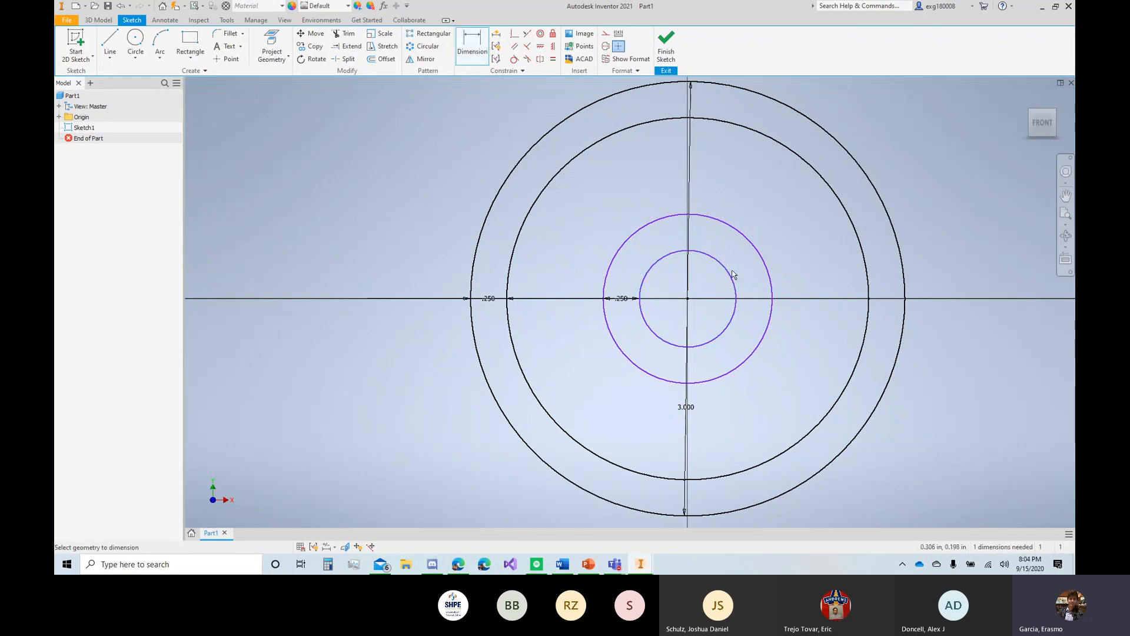
pyautogui.click(731, 273)
pyautogui.click(971, 232)
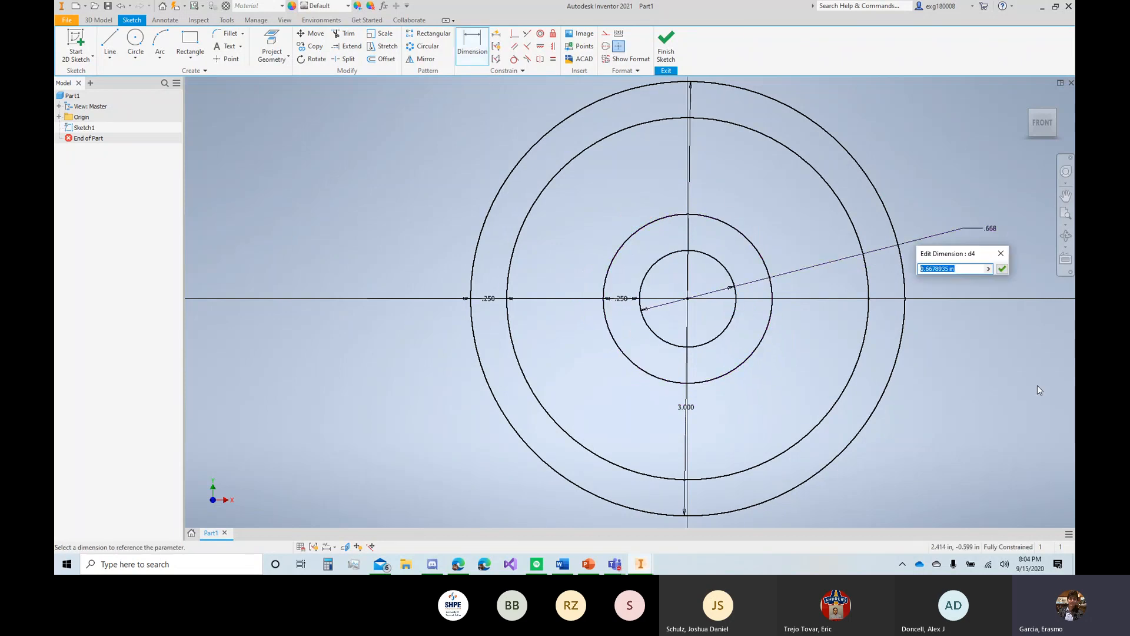
pyautogui.write('.75')
pyautogui.press('Return')
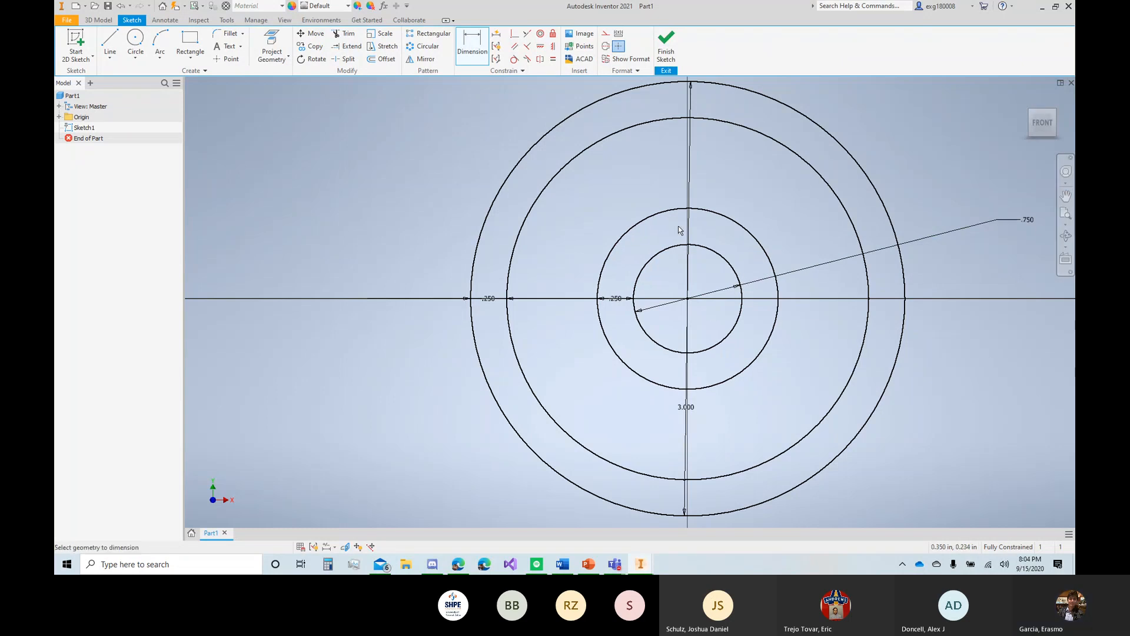
pyautogui.click(666, 44)
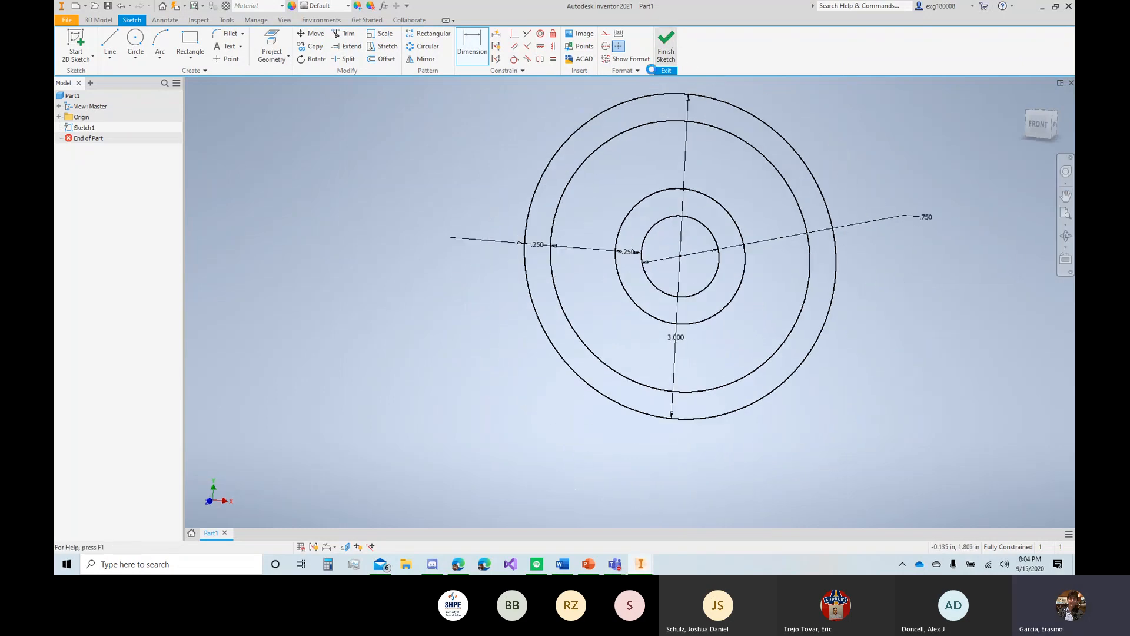
# Step: Extrude the three rings around the center hole symmetrically about the sketch plane by 0.25 in, leaving the innermost circle open
pyautogui.click(110, 44)
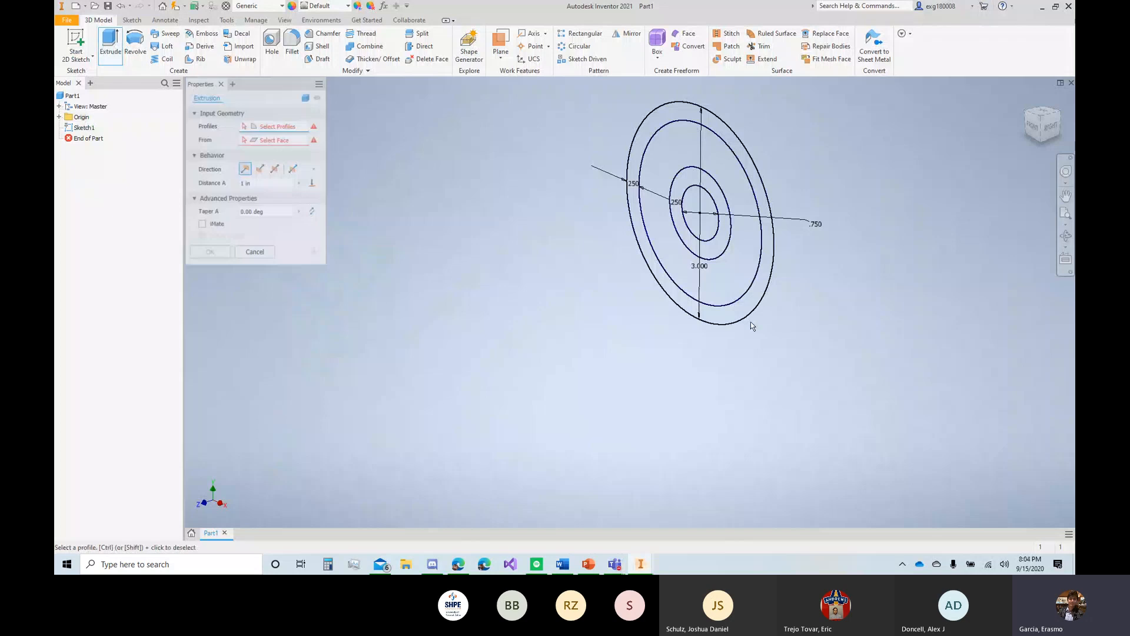
pyautogui.click(712, 126)
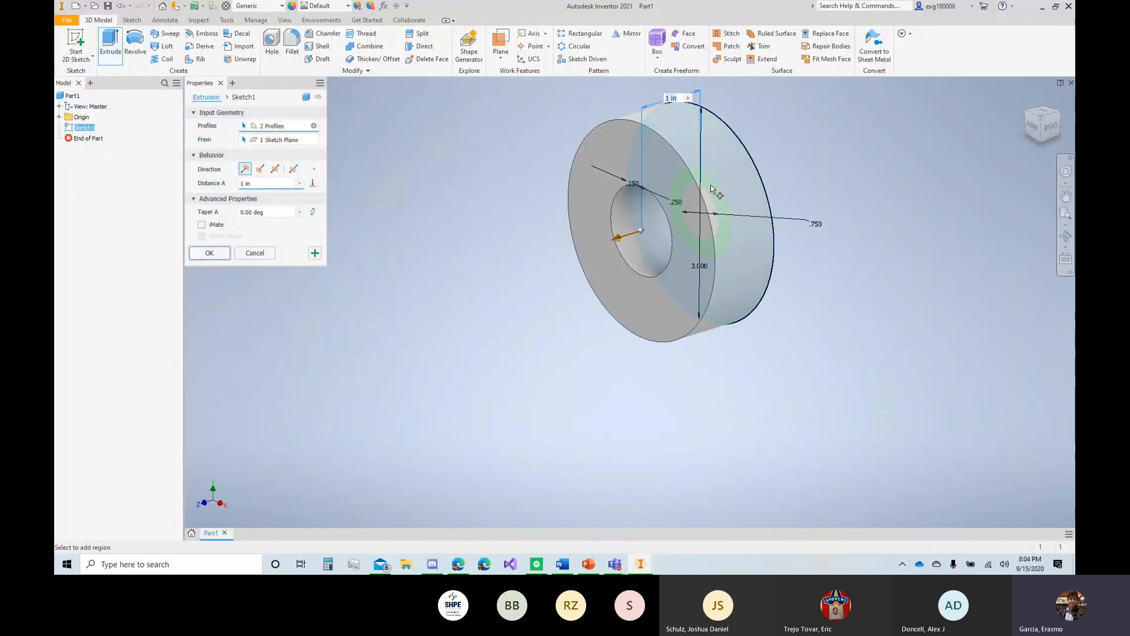
pyautogui.click(712, 185)
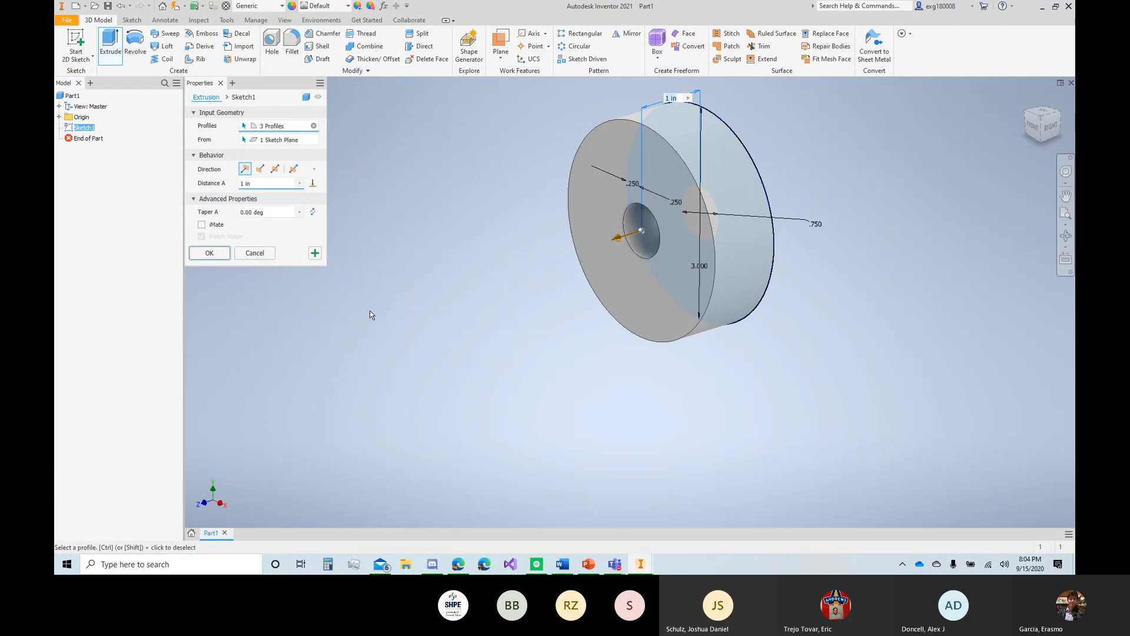
pyautogui.click(274, 170)
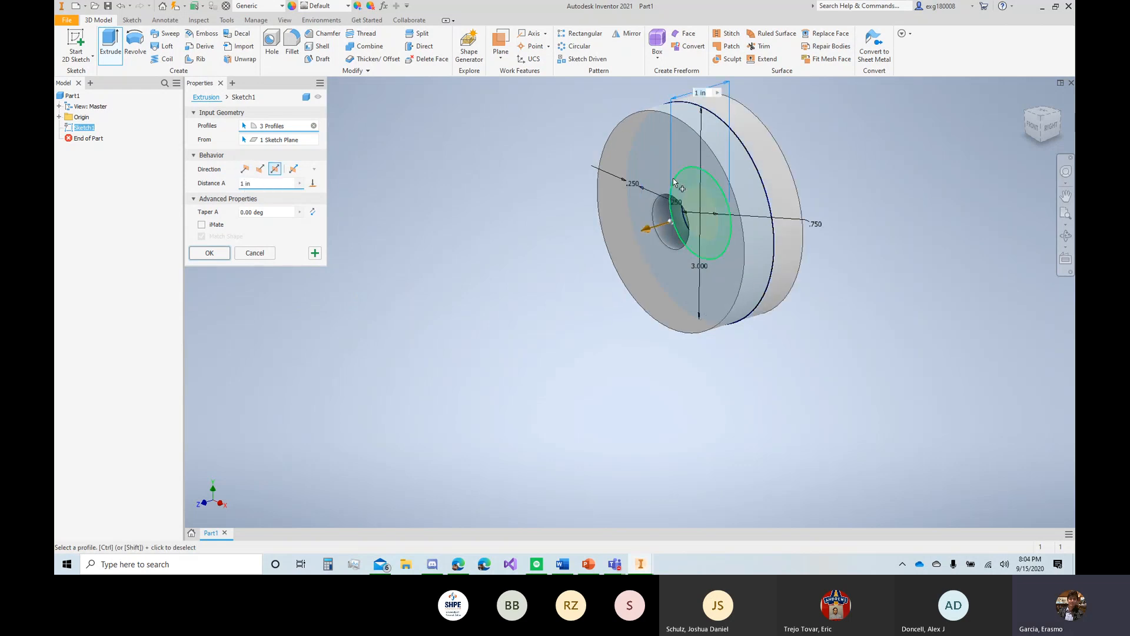
pyautogui.click(259, 184)
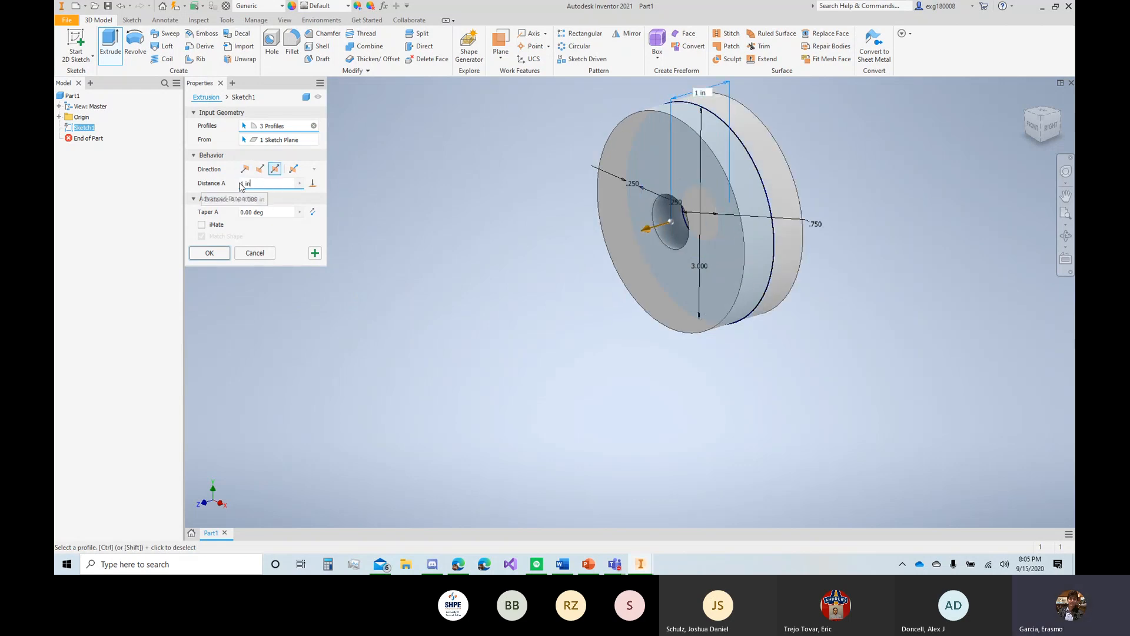
pyautogui.write('.25')
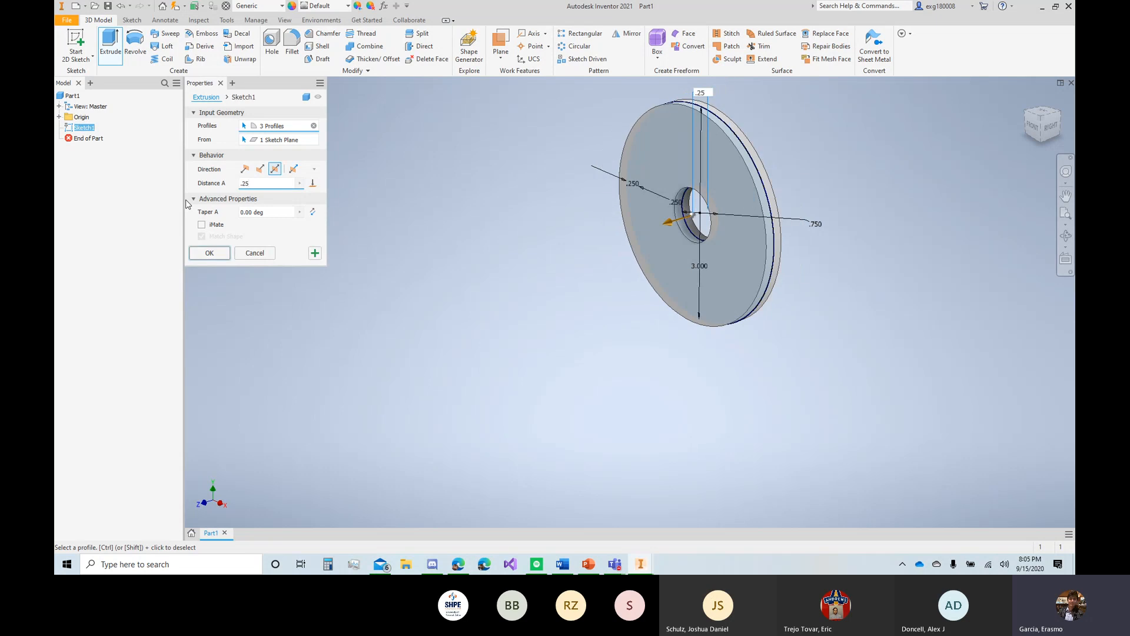
pyautogui.click(210, 253)
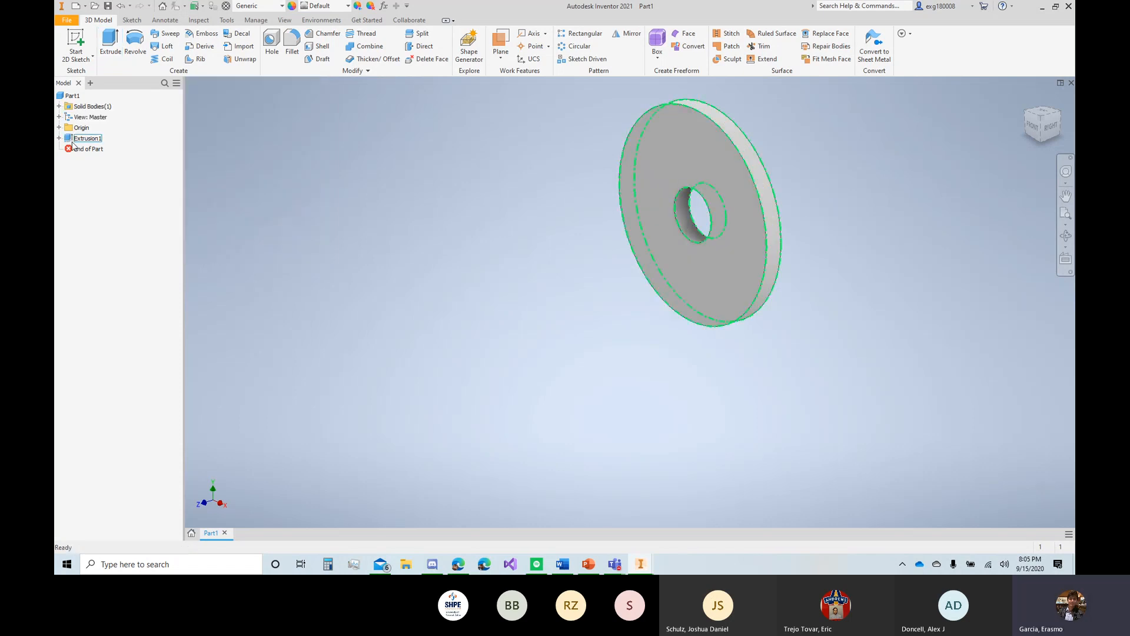
# Step: Make the consumed circle sketch visible and suppress the disc extrusion
pyautogui.click(59, 137)
pyautogui.rightClick(93, 149)
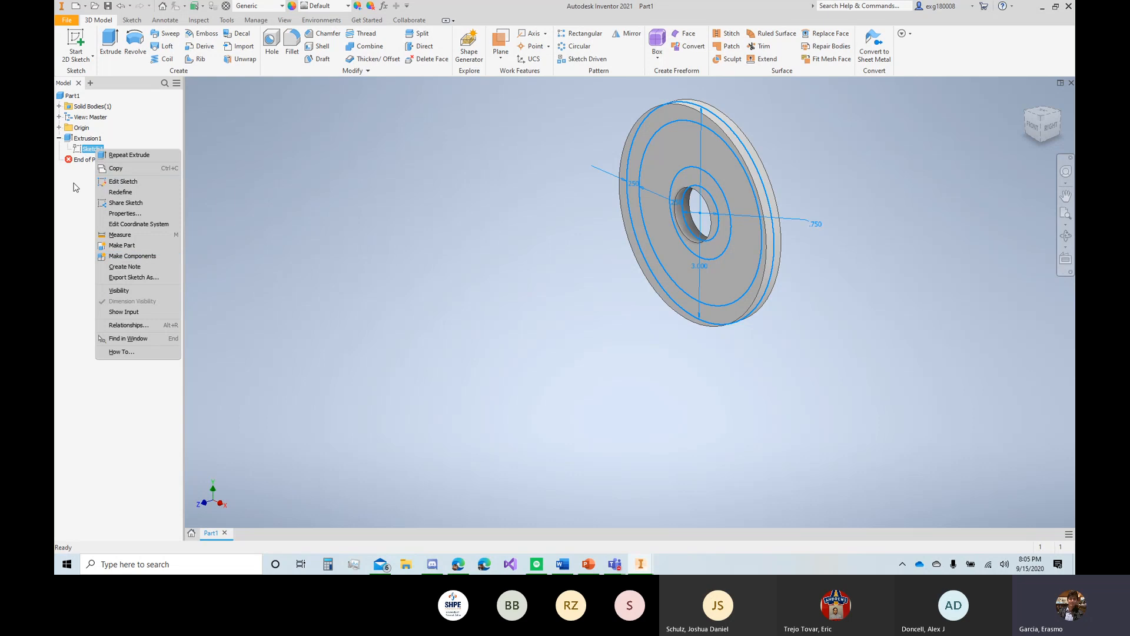
pyautogui.click(92, 151)
pyautogui.rightClick(92, 151)
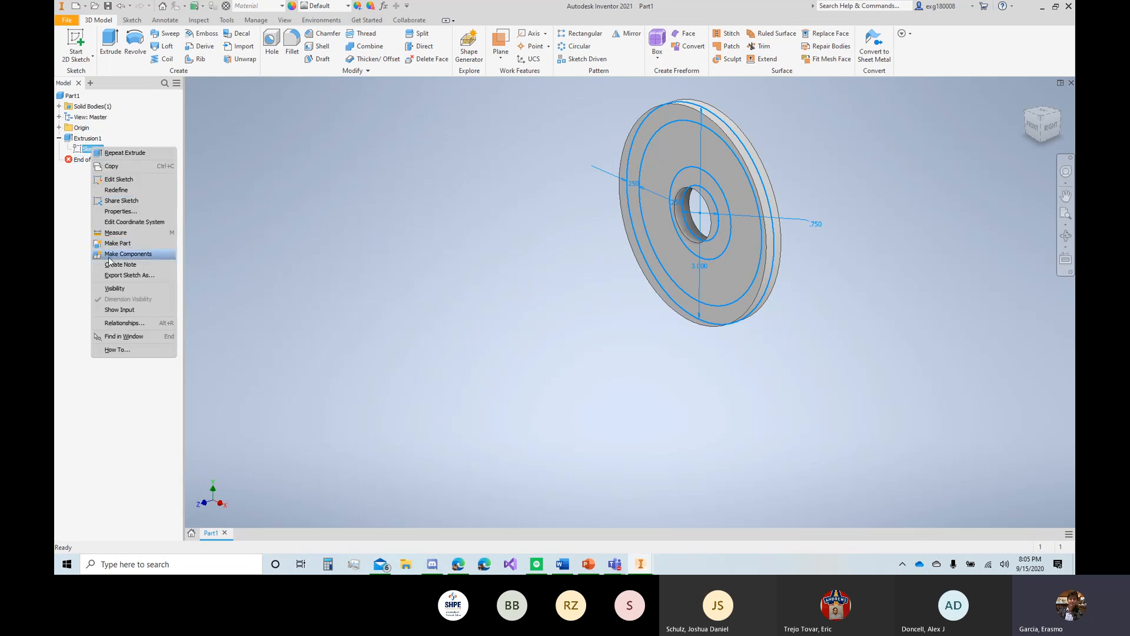
pyautogui.click(117, 288)
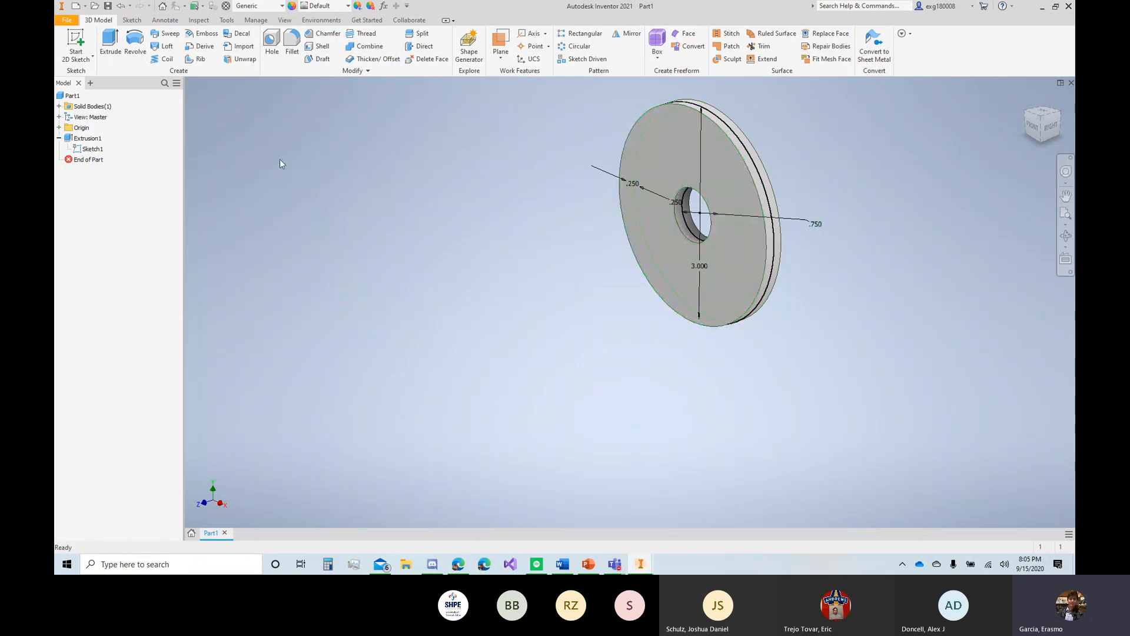
pyautogui.rightClick(86, 138)
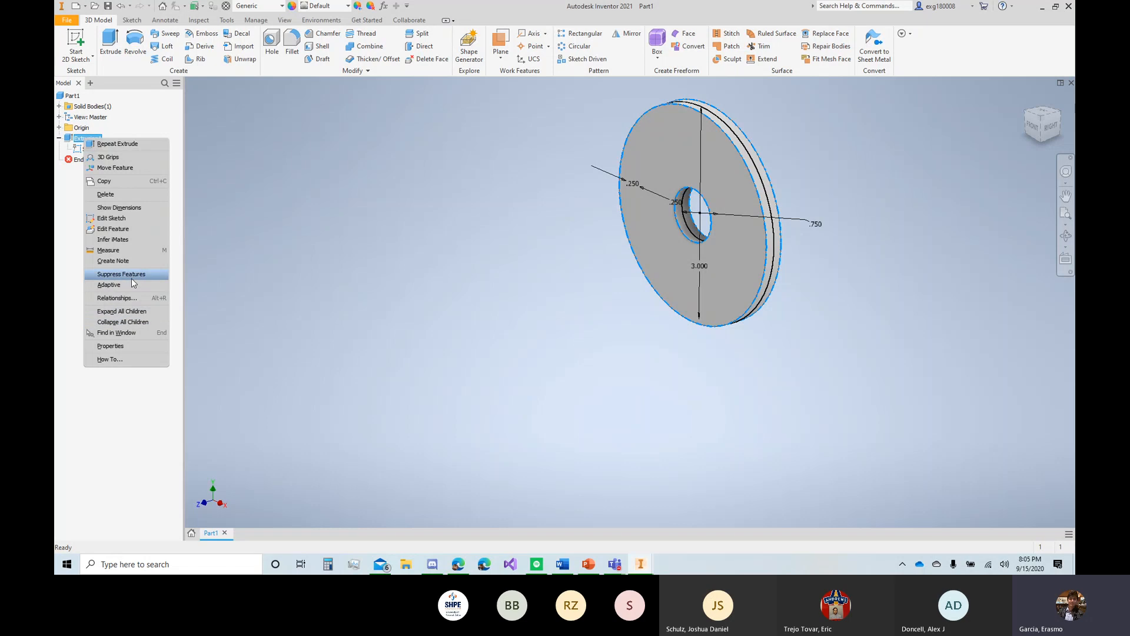
pyautogui.click(132, 276)
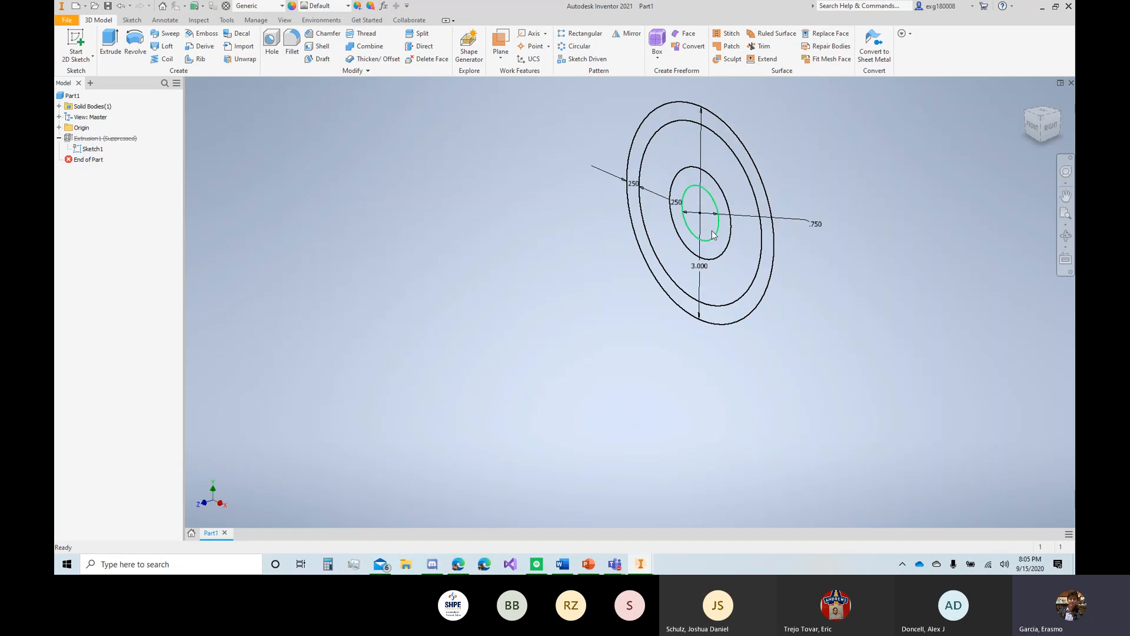
# Step: Extrude the outer rim ring and the inner hub ring symmetrically by 0.25 in, checking the direction options from the right side
pyautogui.click(114, 45)
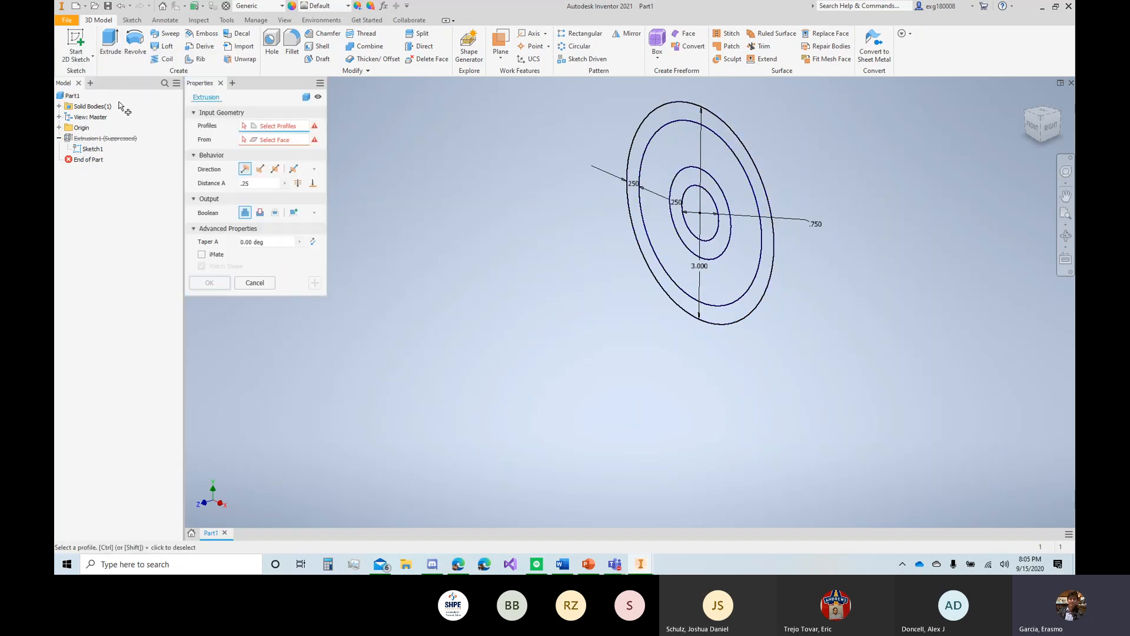
pyautogui.click(732, 140)
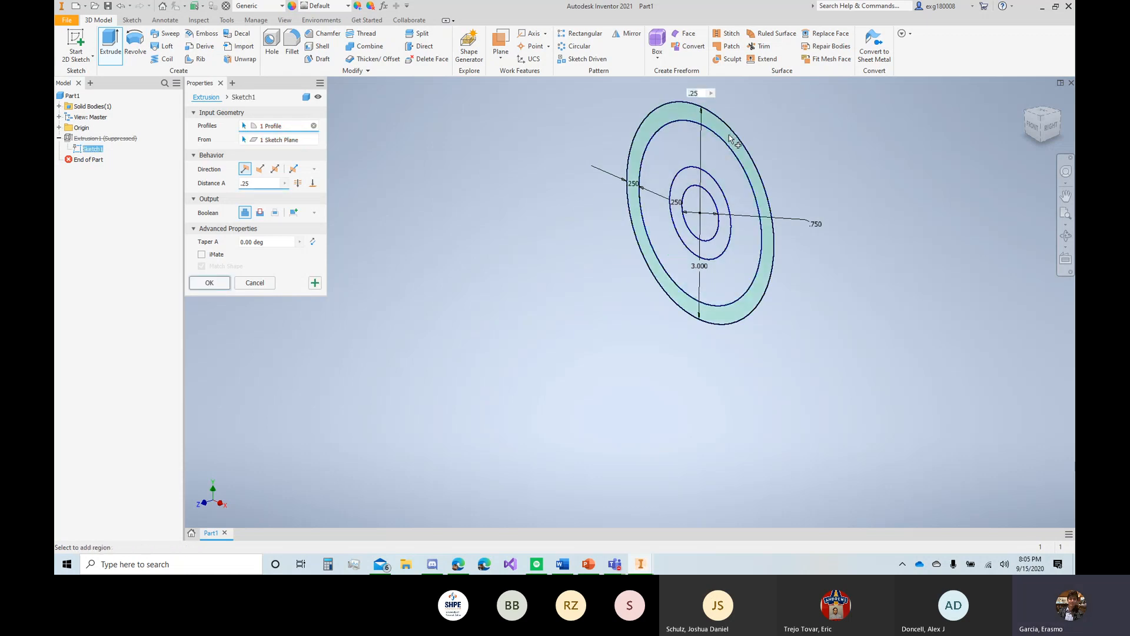
pyautogui.click(709, 185)
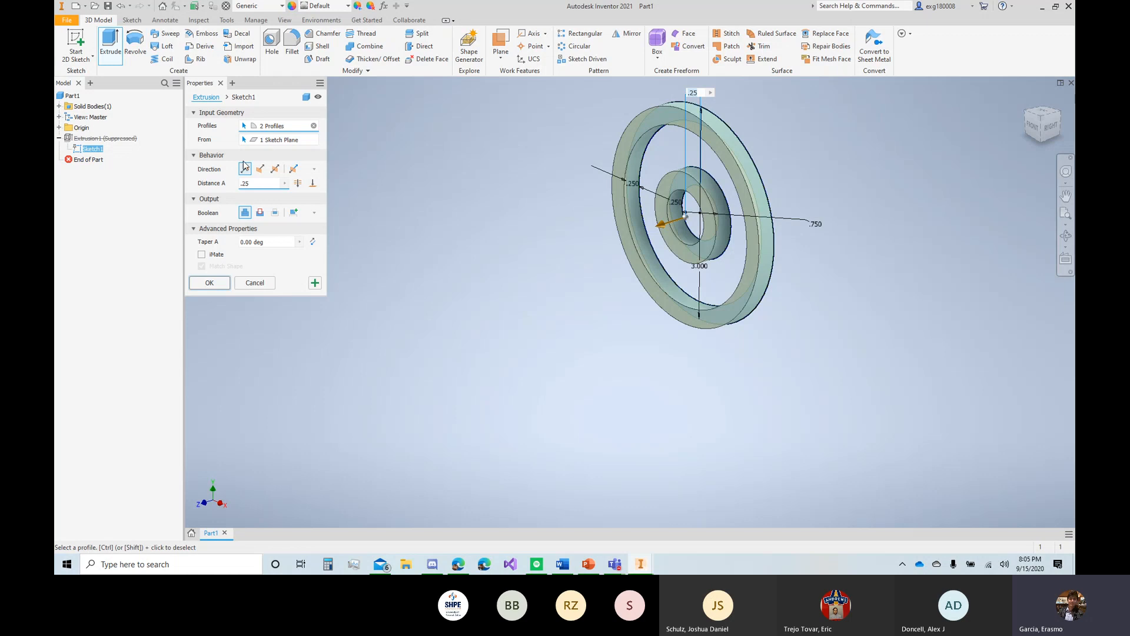
pyautogui.click(275, 169)
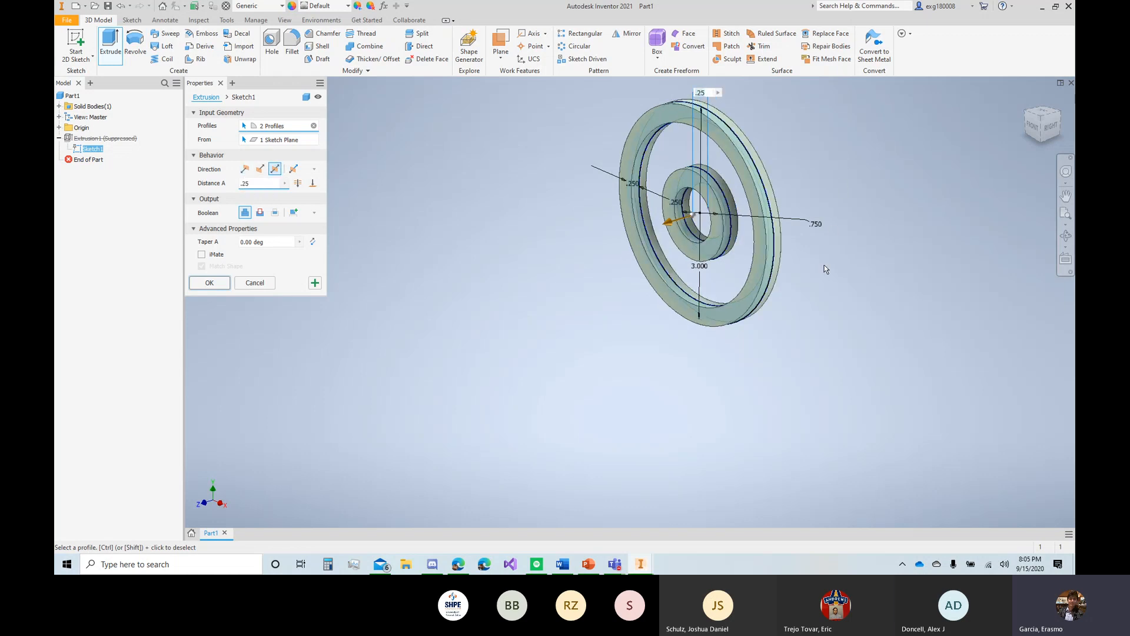
pyautogui.moveTo(819, 257); pyautogui.dragTo(801, 264, button='middle')
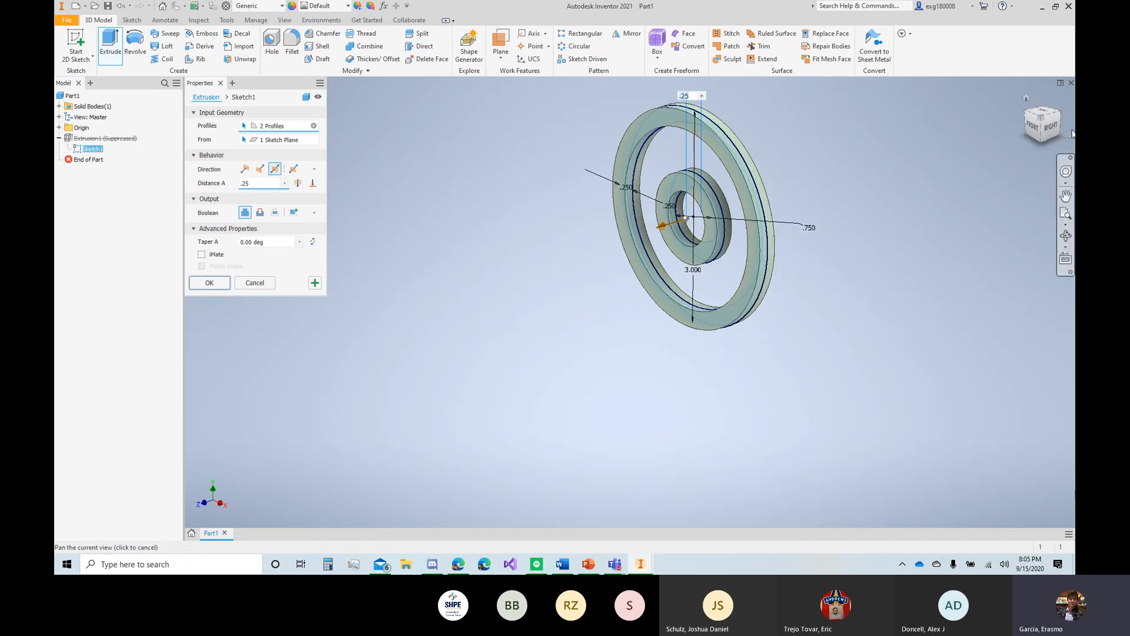
pyautogui.click(1050, 125)
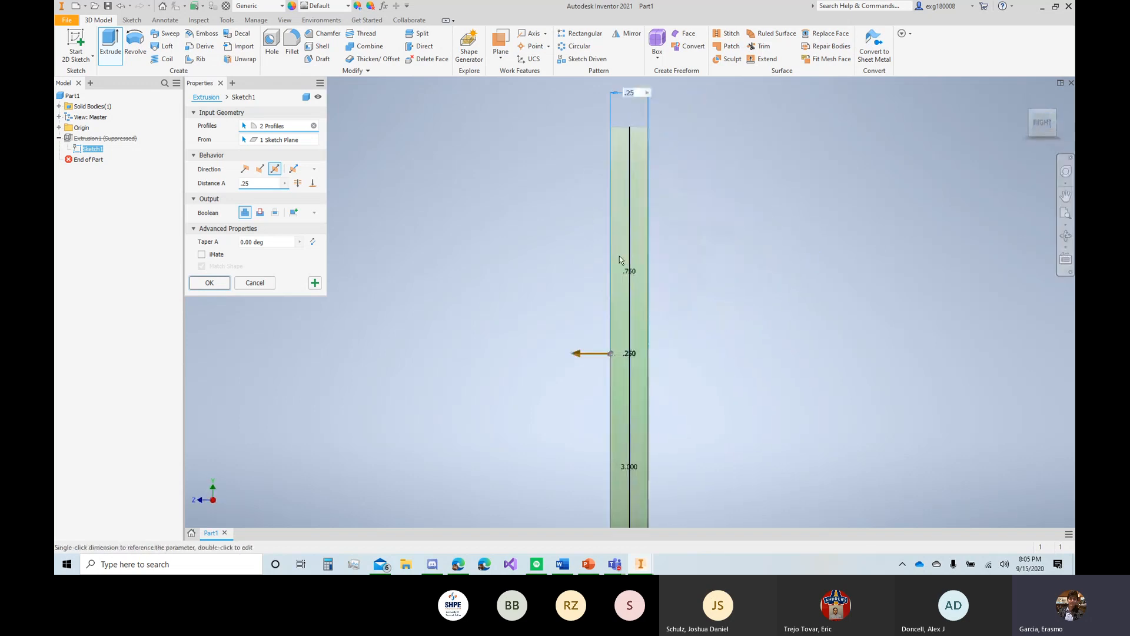
pyautogui.click(245, 170)
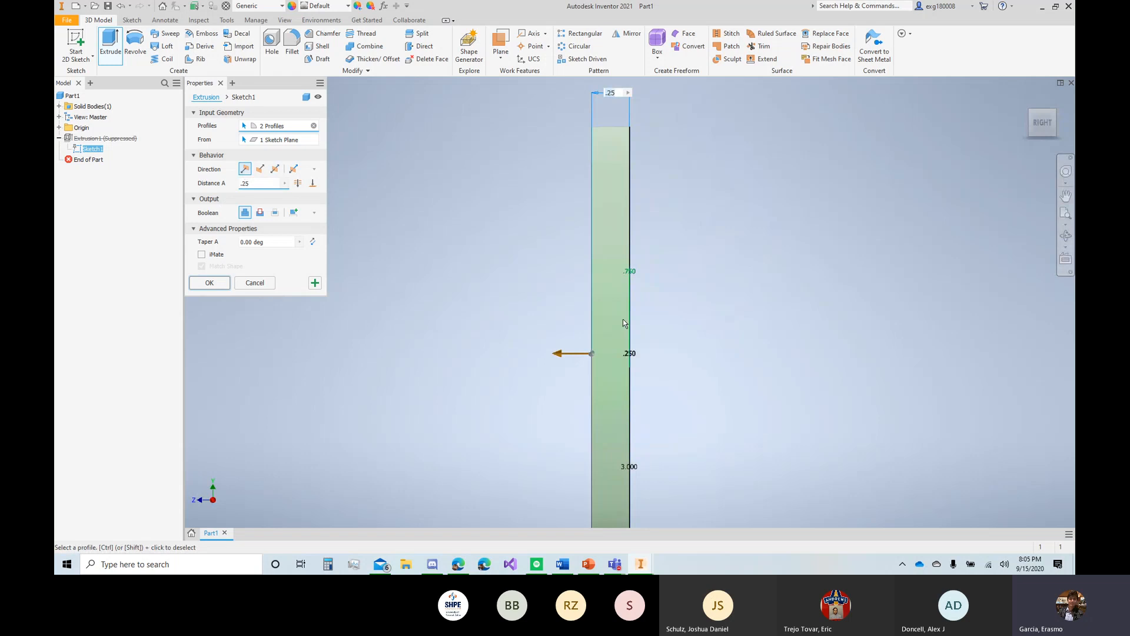
pyautogui.click(275, 169)
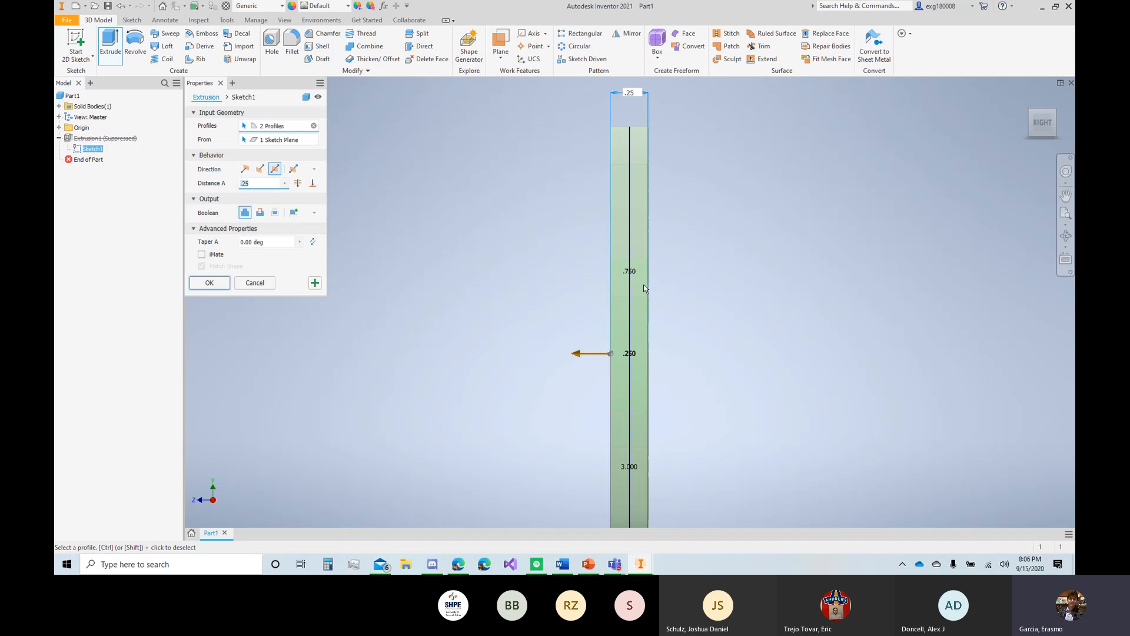
pyautogui.rightClick(131, 143)
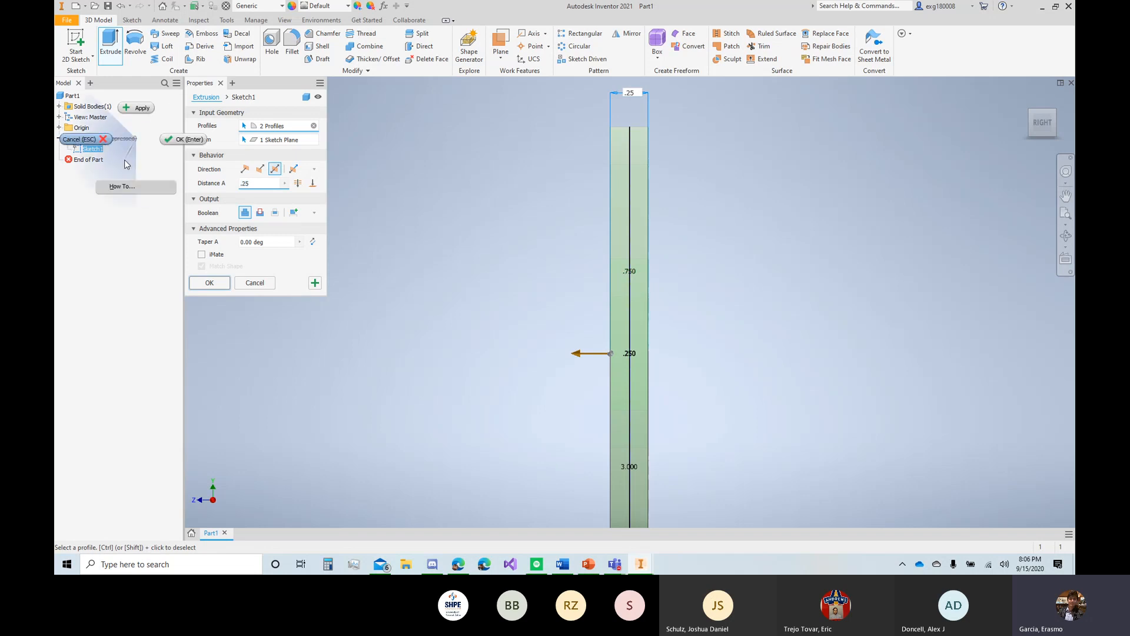
pyautogui.click(102, 140)
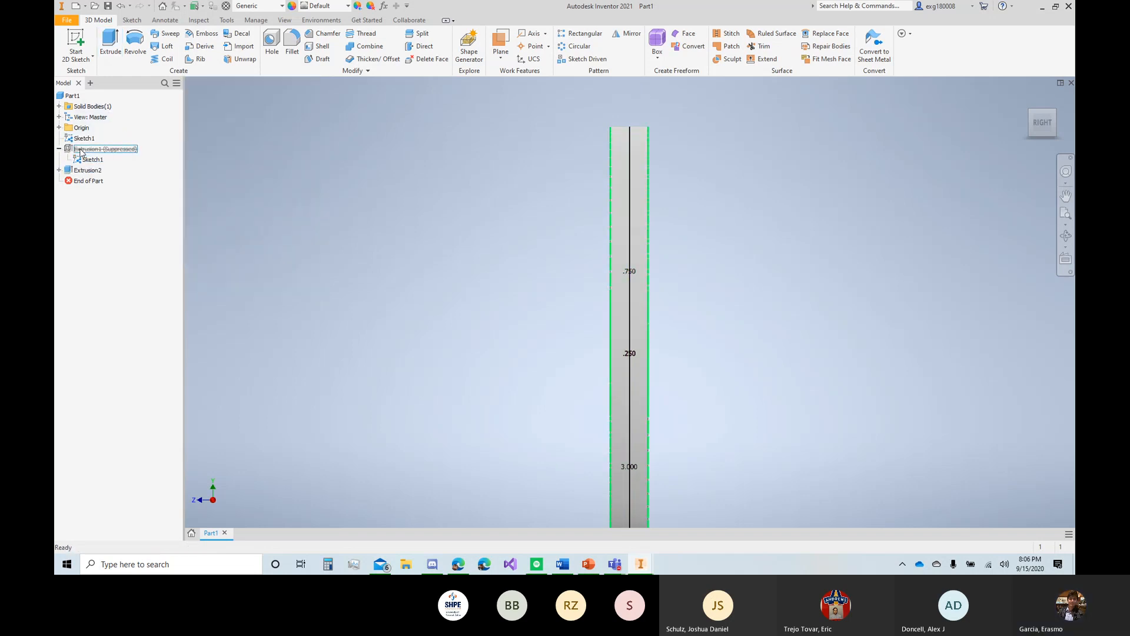
# Step: Set the rim and hub extrusion's distance to 0.5 in
pyautogui.doubleClick(89, 170)
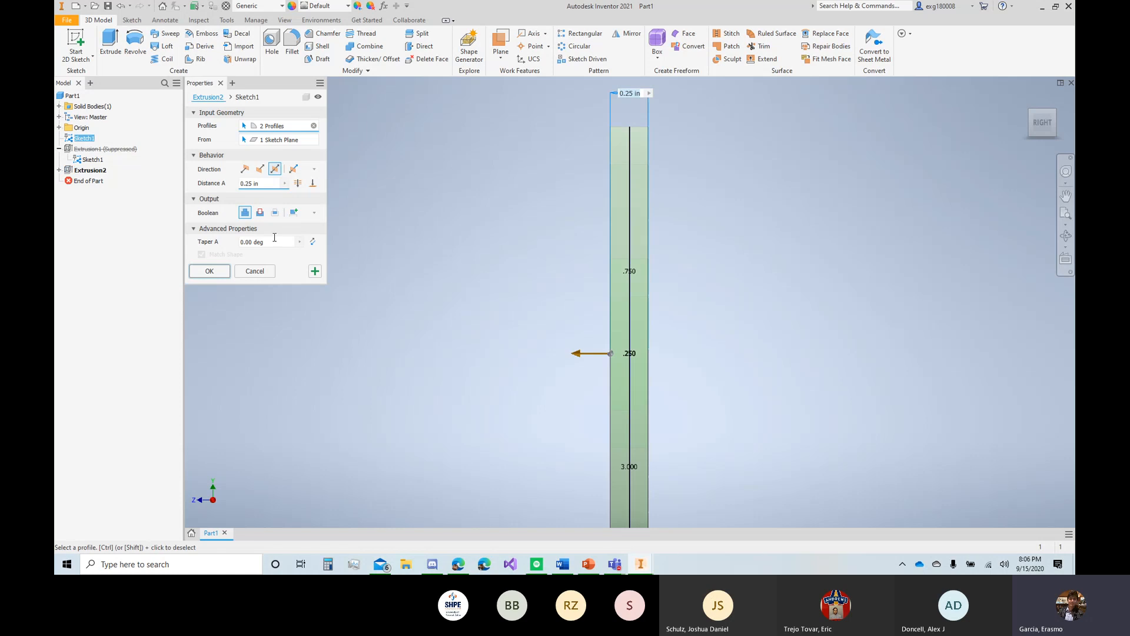
pyautogui.doubleClick(270, 183)
pyautogui.write('.5')
pyautogui.press('Return')
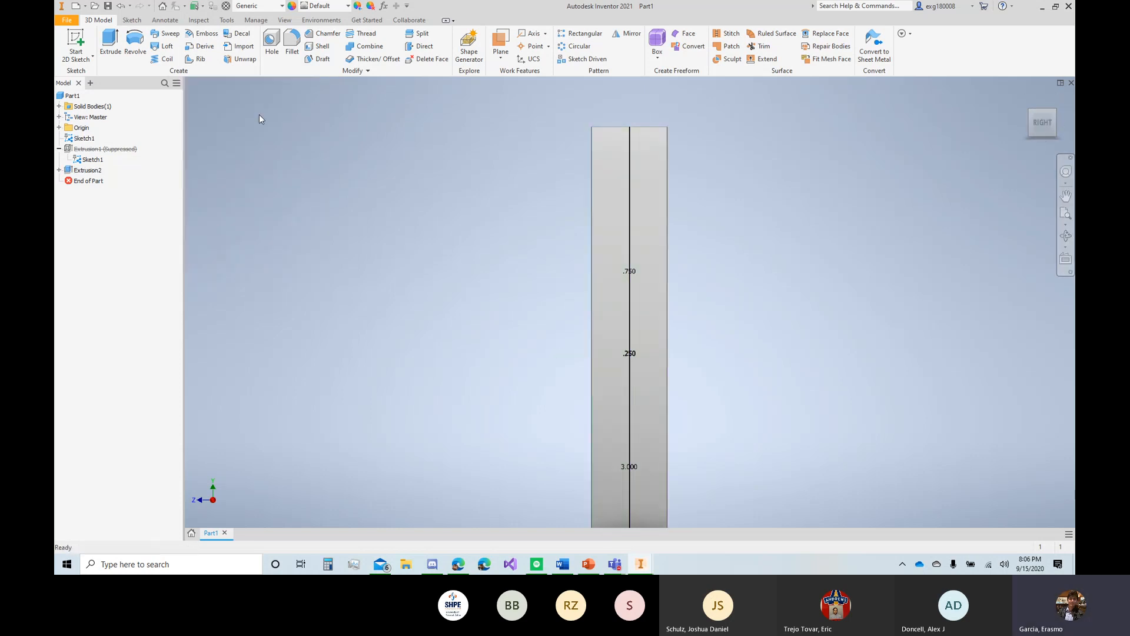
# Step: Unsuppress the disc extrusion and inspect the gear's rim, hub and recessed web in the isometric view
pyautogui.rightClick(83, 151)
pyautogui.click(127, 246)
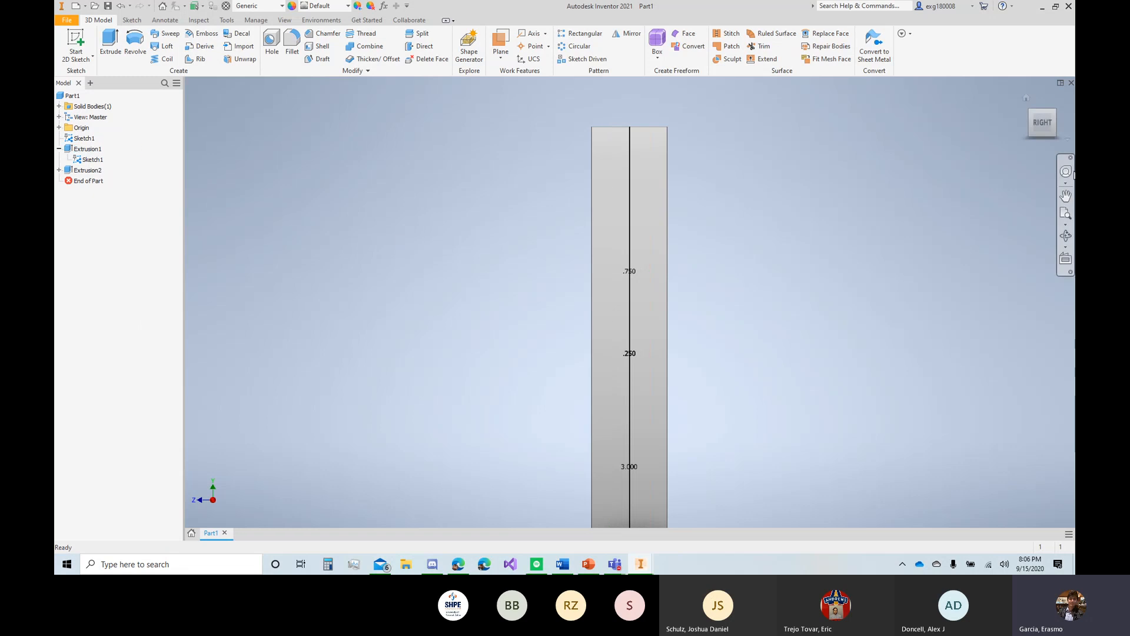
pyautogui.click(1028, 97)
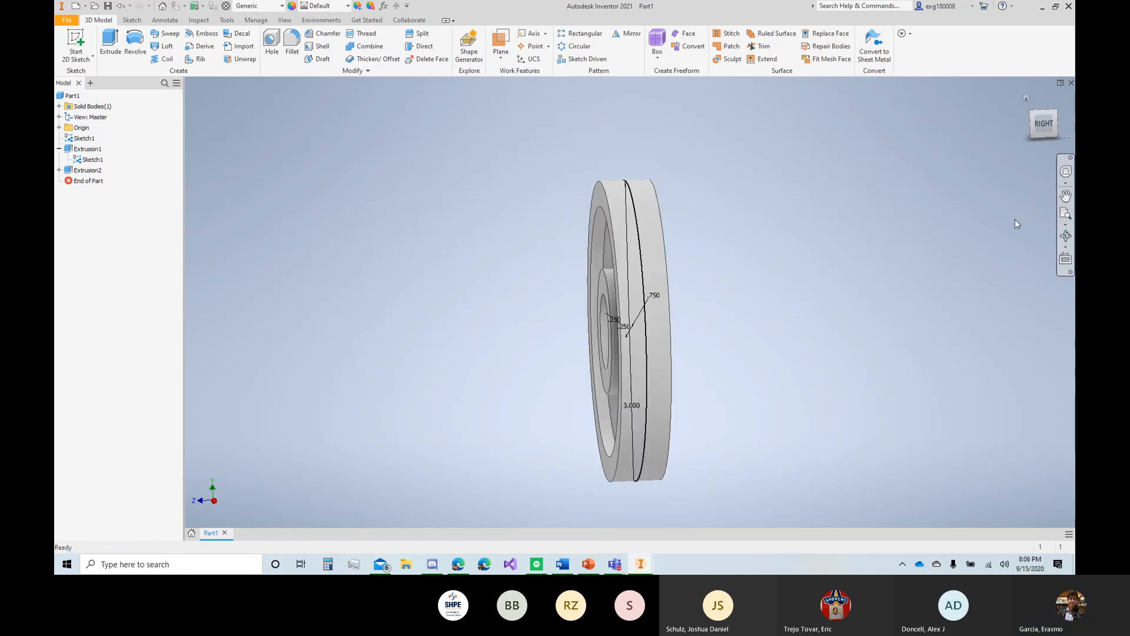
pyautogui.scroll(-5, 649, 271)
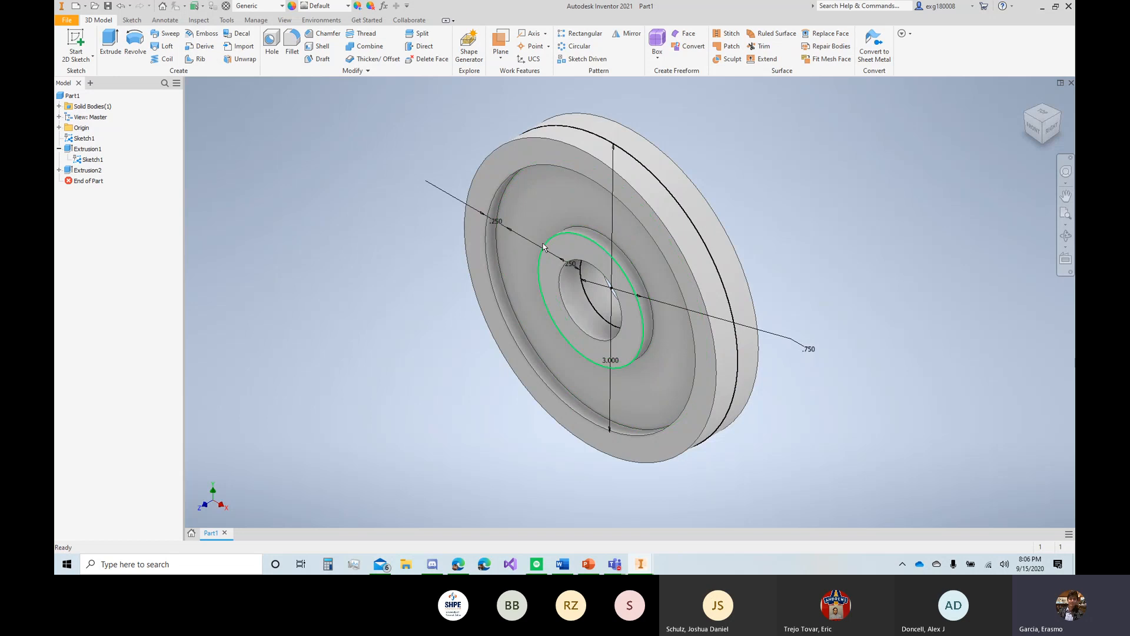
pyautogui.scroll(-3, 544, 246)
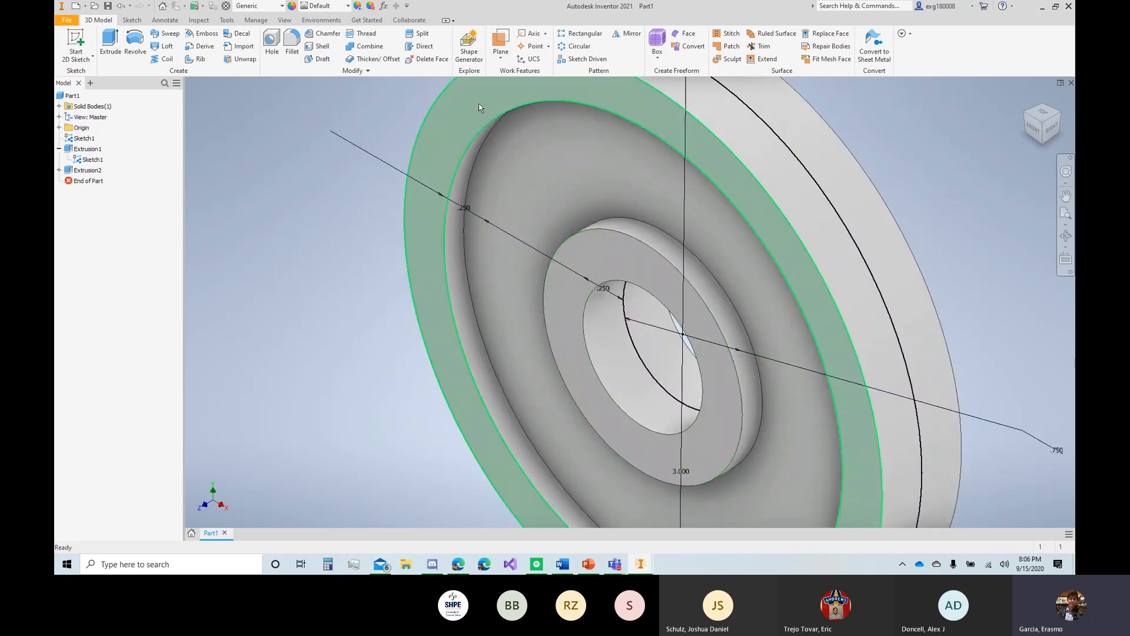
pyautogui.scroll(3, 736, 100)
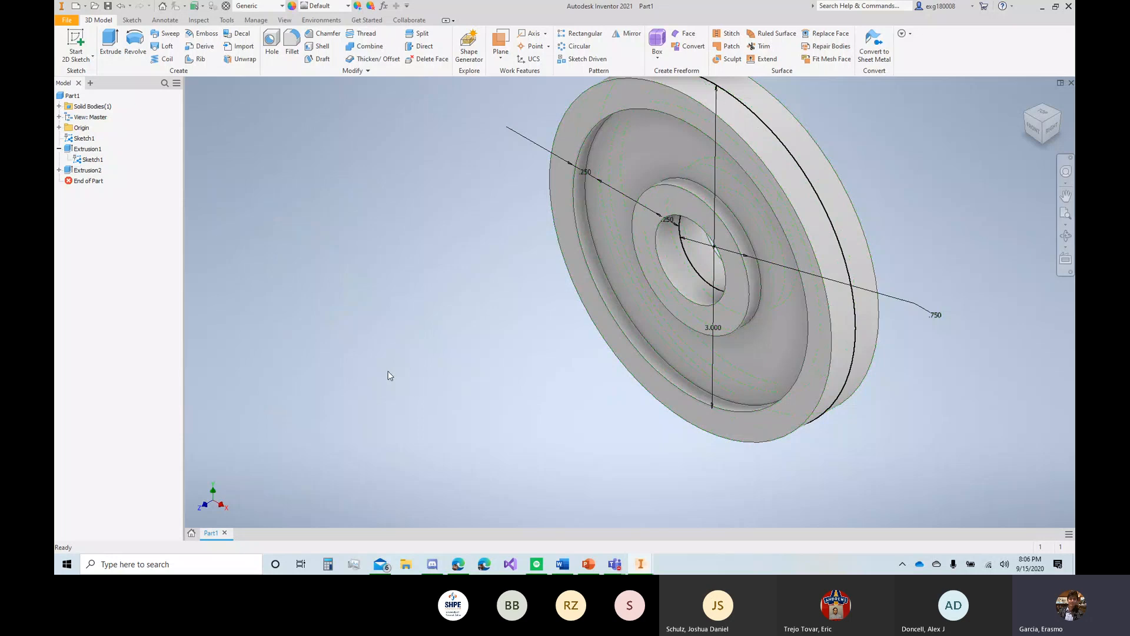
pyautogui.scroll(3, 390, 369)
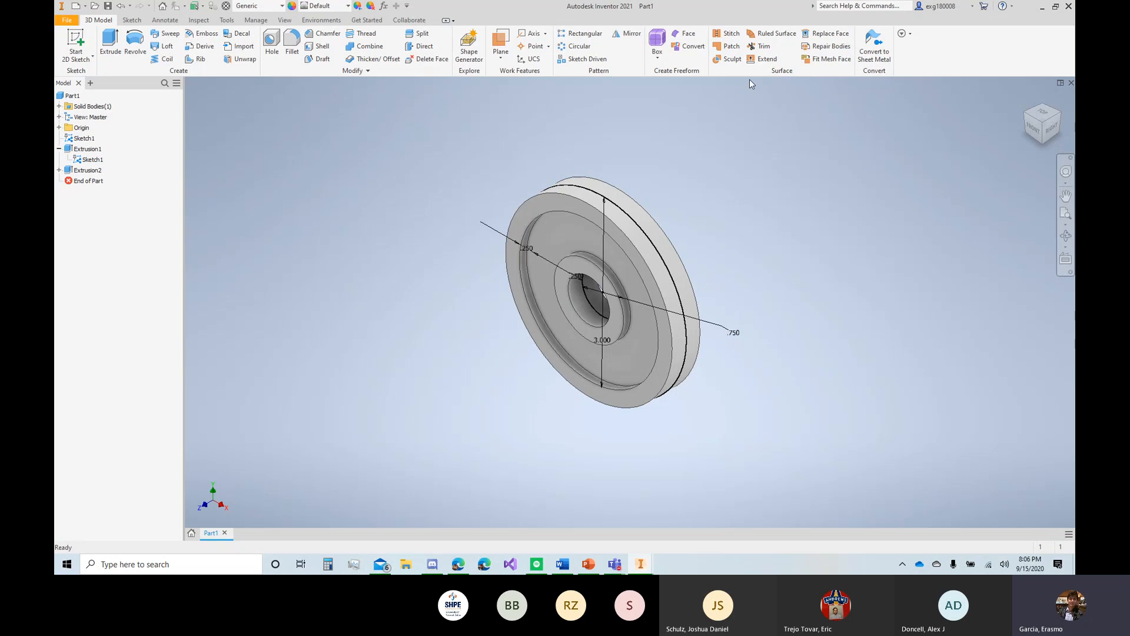
# Step: Suppress both the rim and hub extrusion and the disc extrusion
pyautogui.rightClick(101, 170)
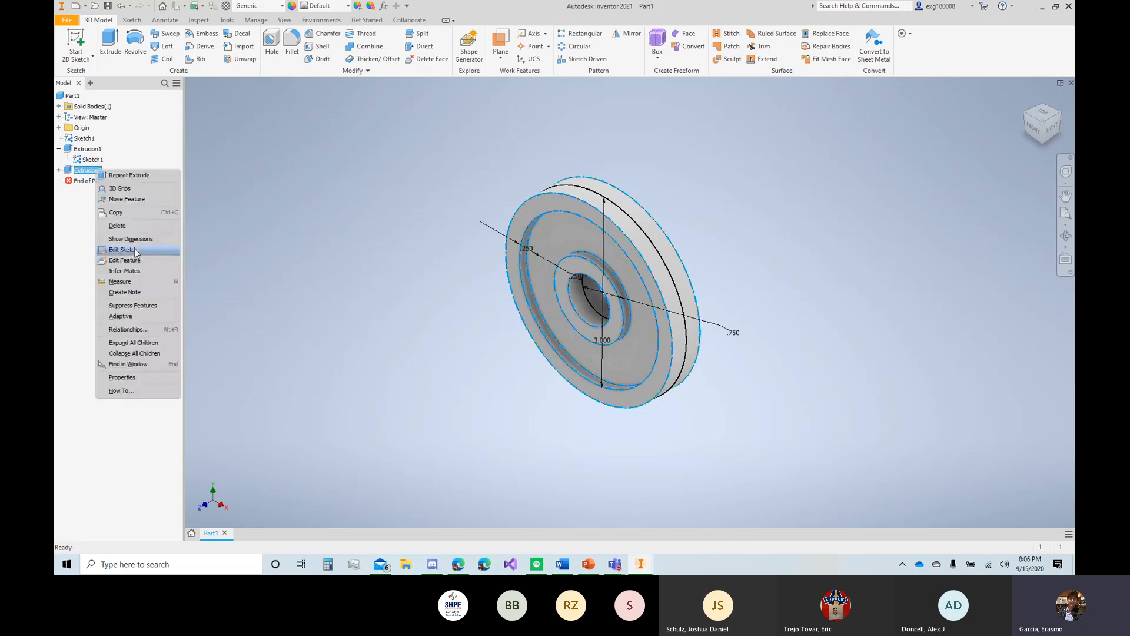
pyautogui.click(136, 305)
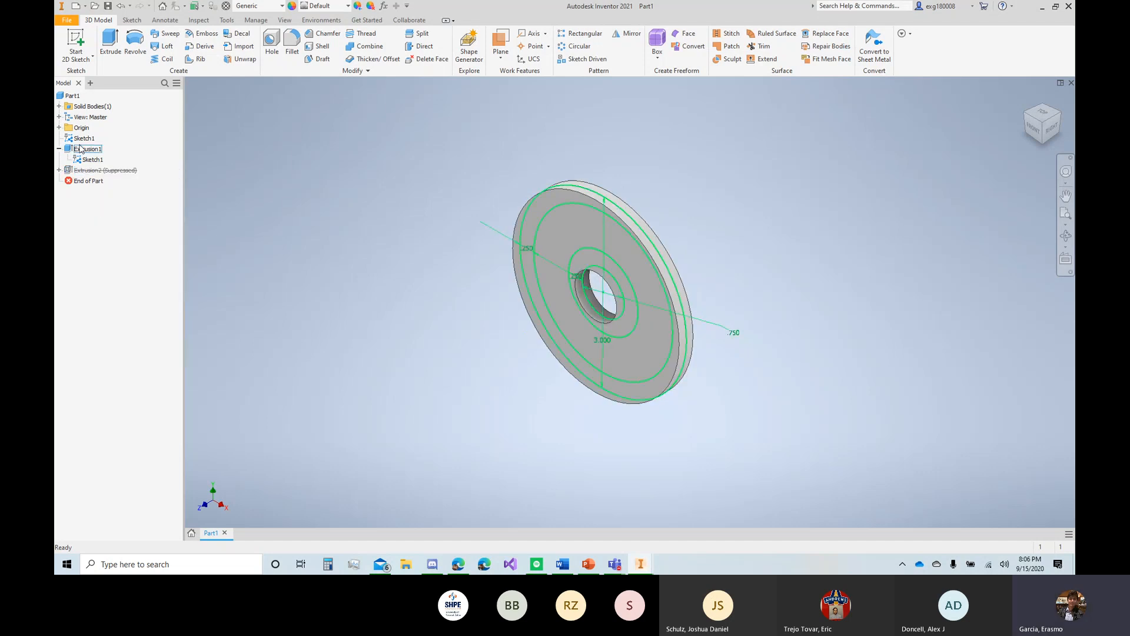
pyautogui.rightClick(82, 148)
pyautogui.click(120, 295)
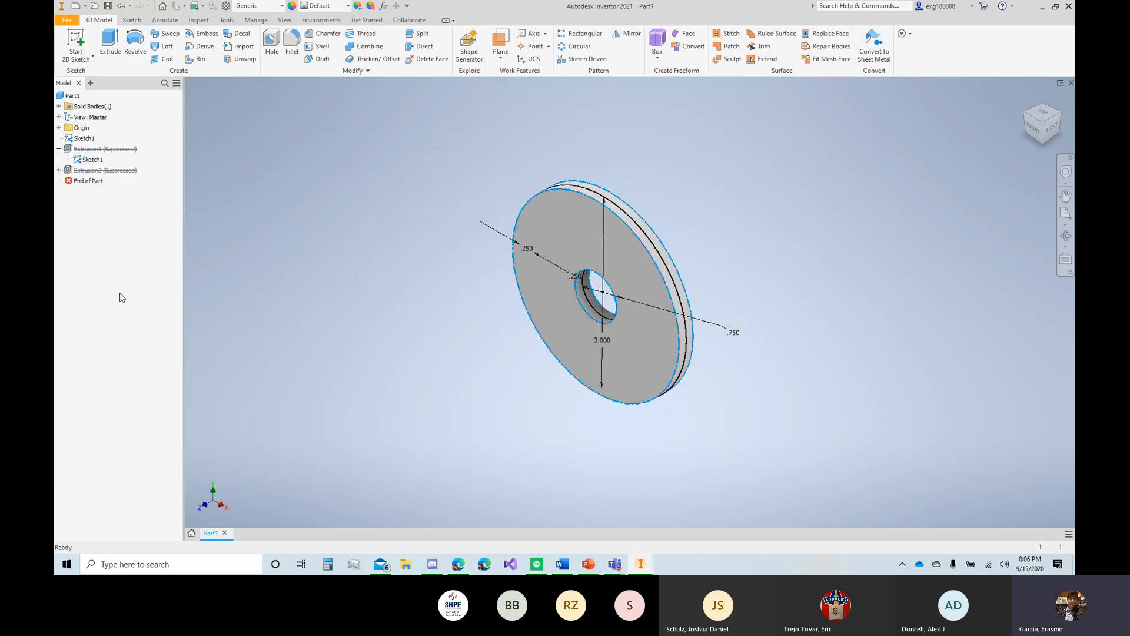
# Step: Create a new 2D sketch on the XY plane, facing the concentric gear circles
pyautogui.click(76, 44)
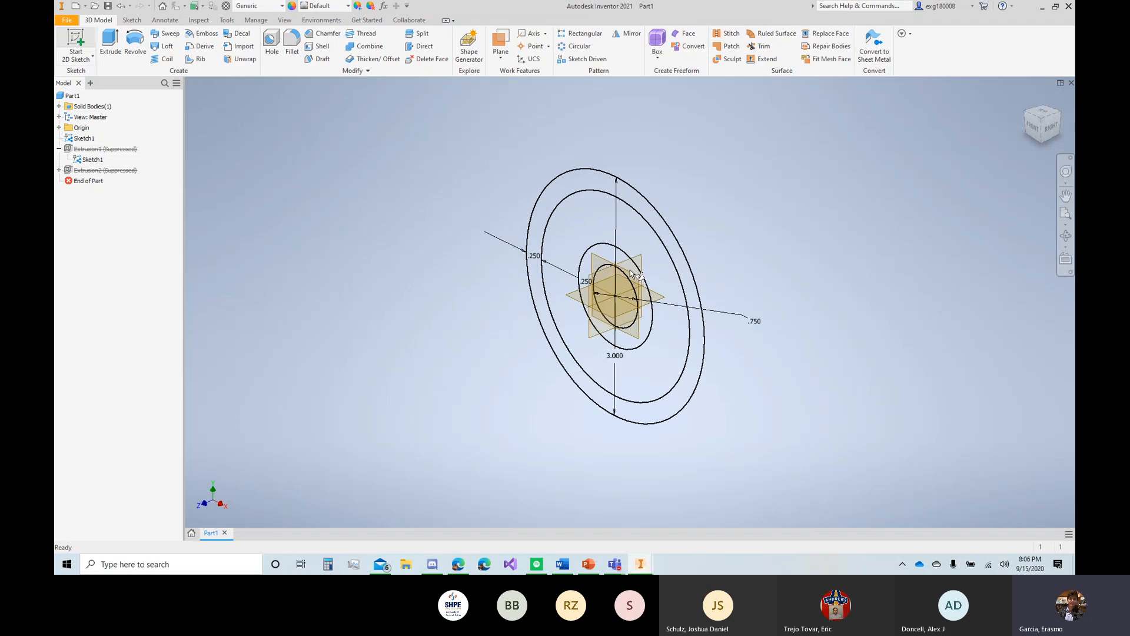
pyautogui.scroll(-5, 640, 279)
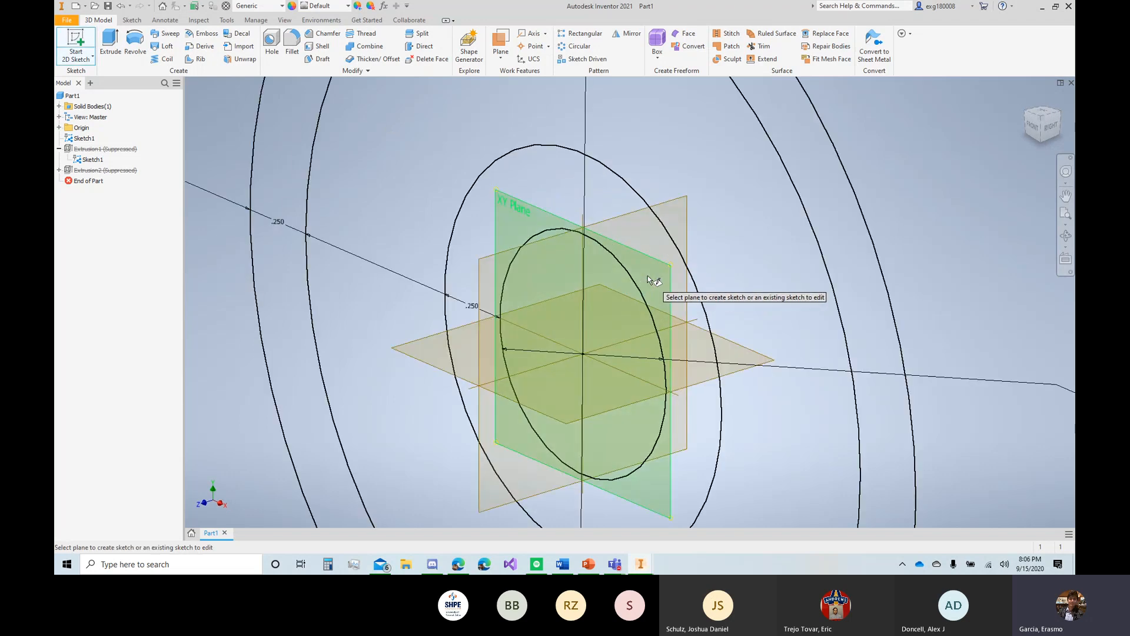
pyautogui.click(649, 274)
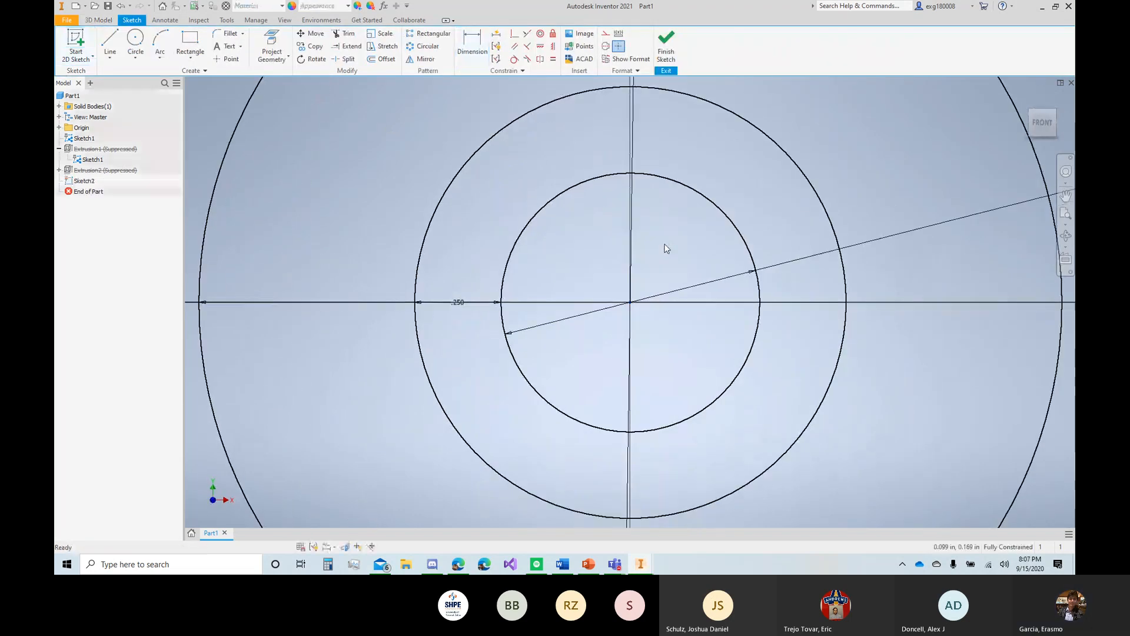
pyautogui.scroll(-3, 681, 141)
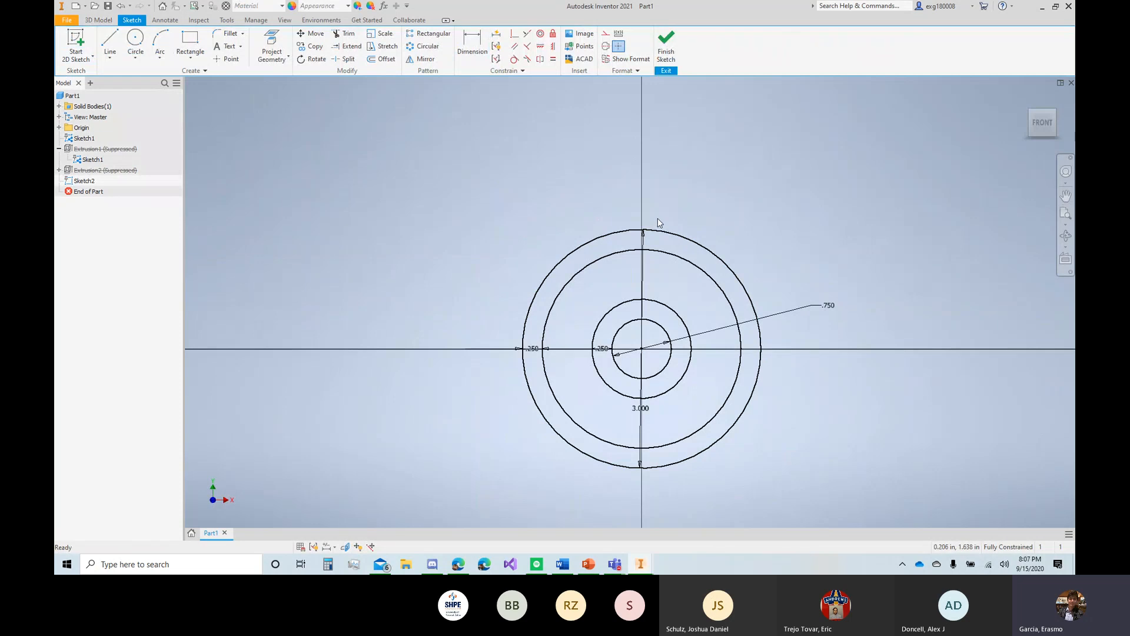
pyautogui.scroll(-2, 650, 222)
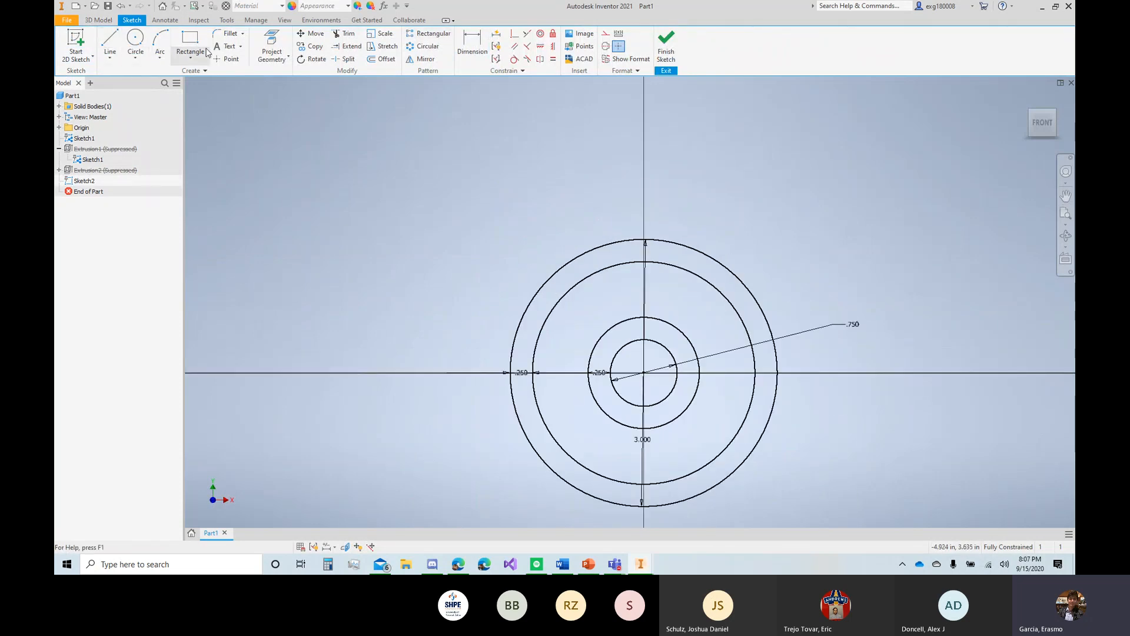
pyautogui.click(226, 59)
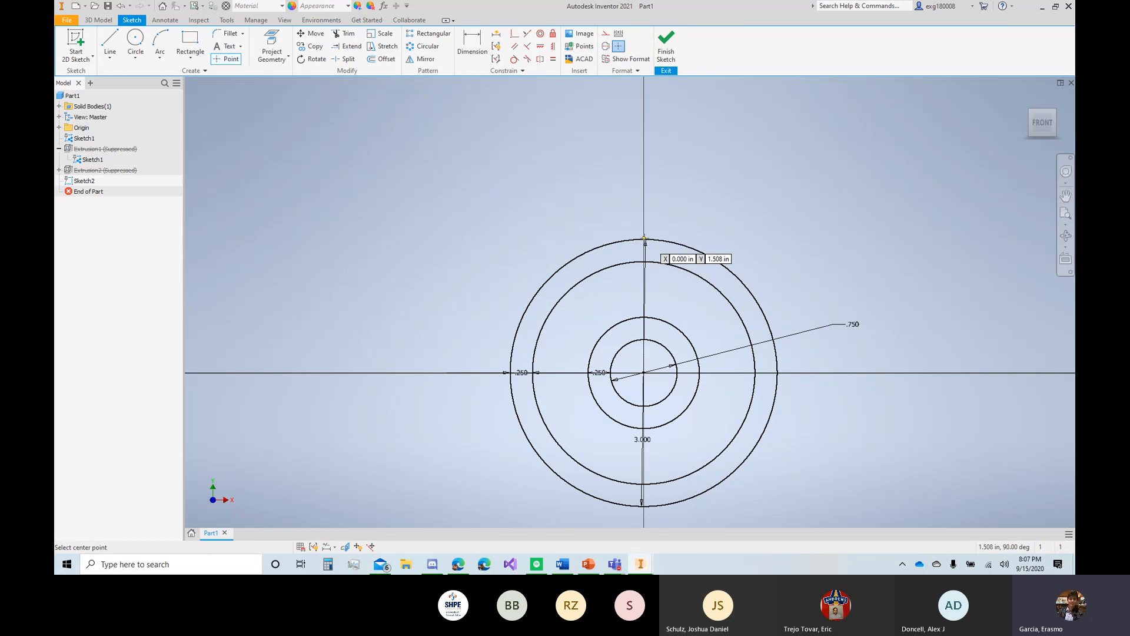
pyautogui.press('Escape')
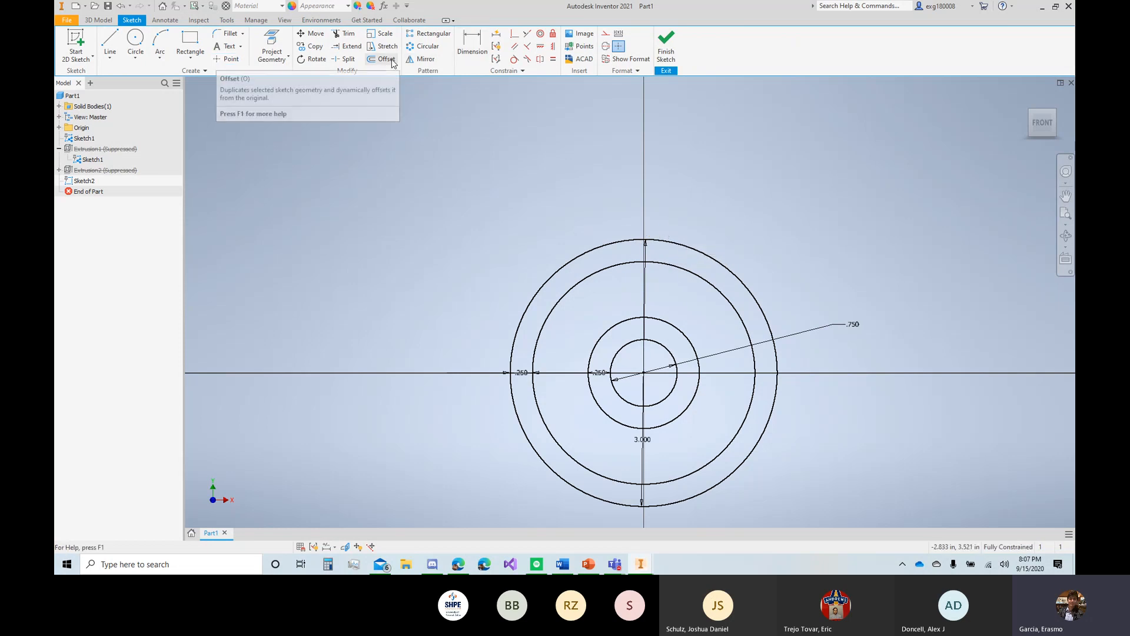
pyautogui.click(280, 45)
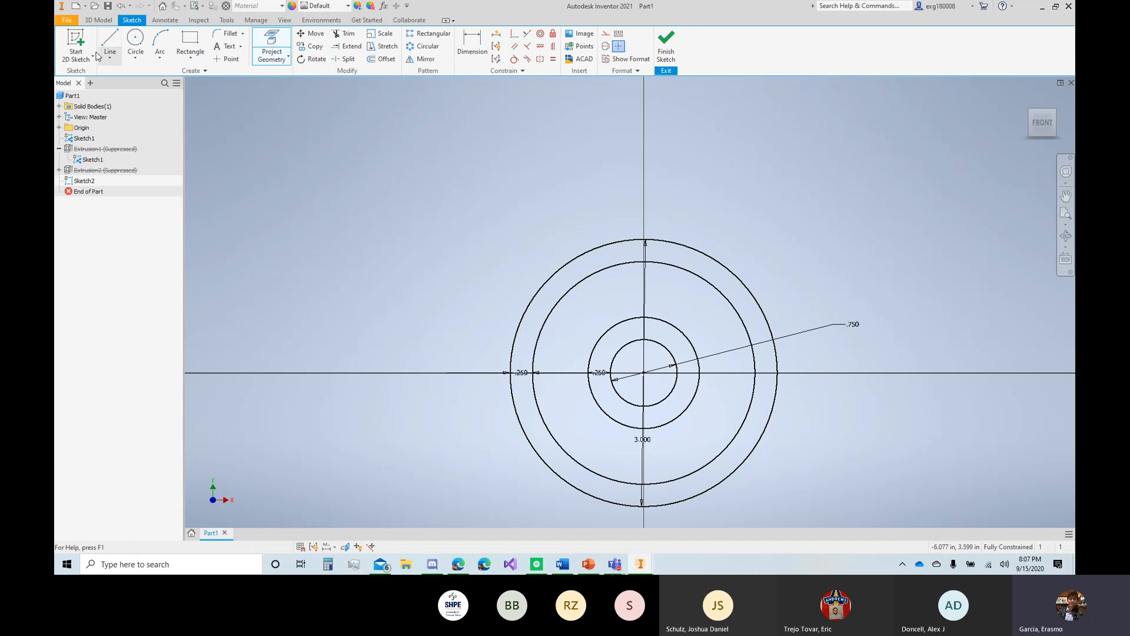
pyautogui.rightClick(369, 153)
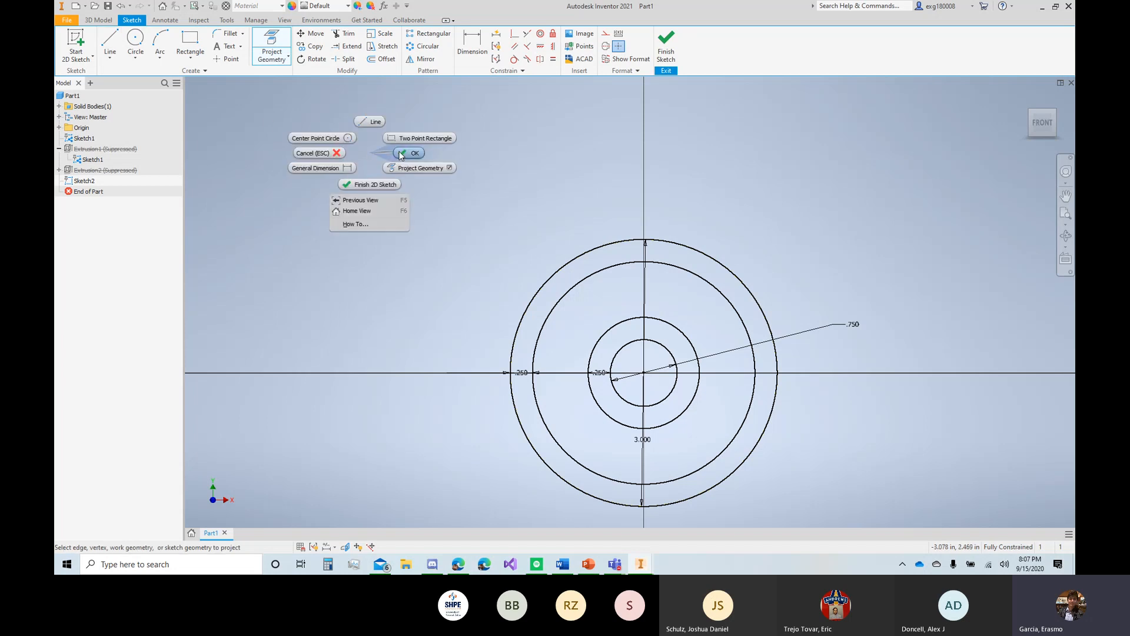
pyautogui.click(400, 153)
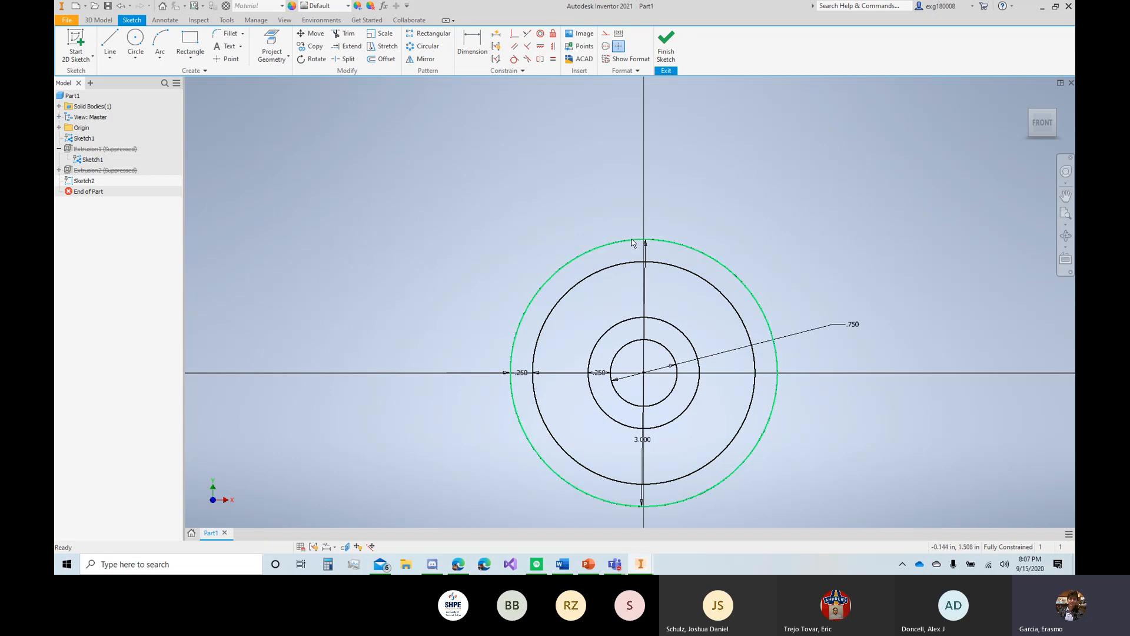
# Step: Place a sketch point at the top of the outermost circle, at X 0 in and Y 1.5 in
pyautogui.click(138, 47)
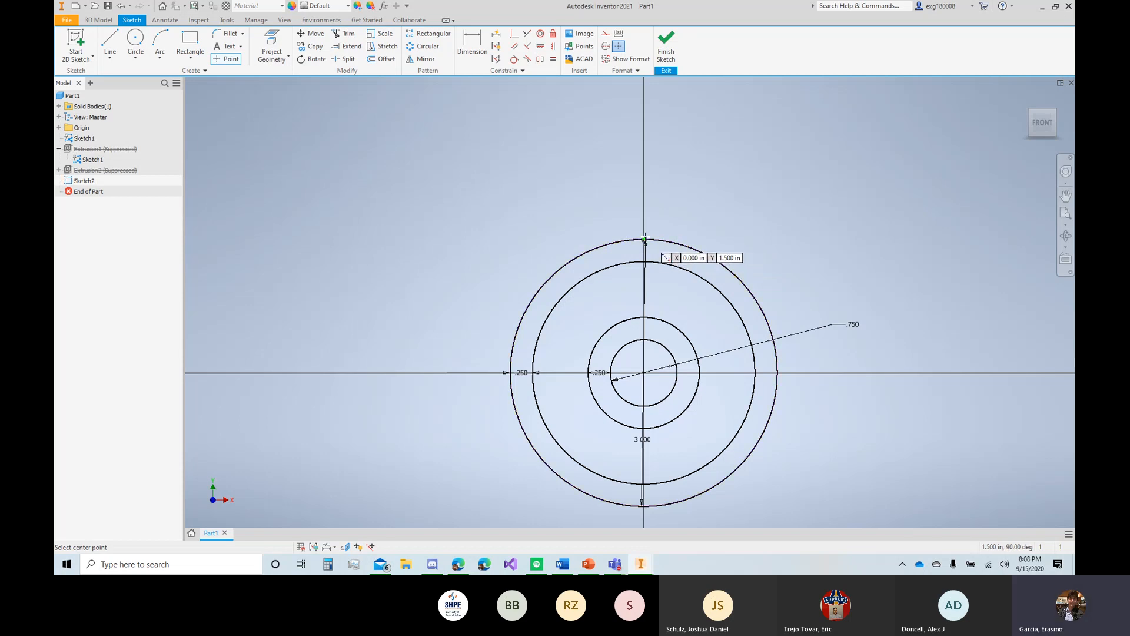
pyautogui.scroll(3, 647, 250)
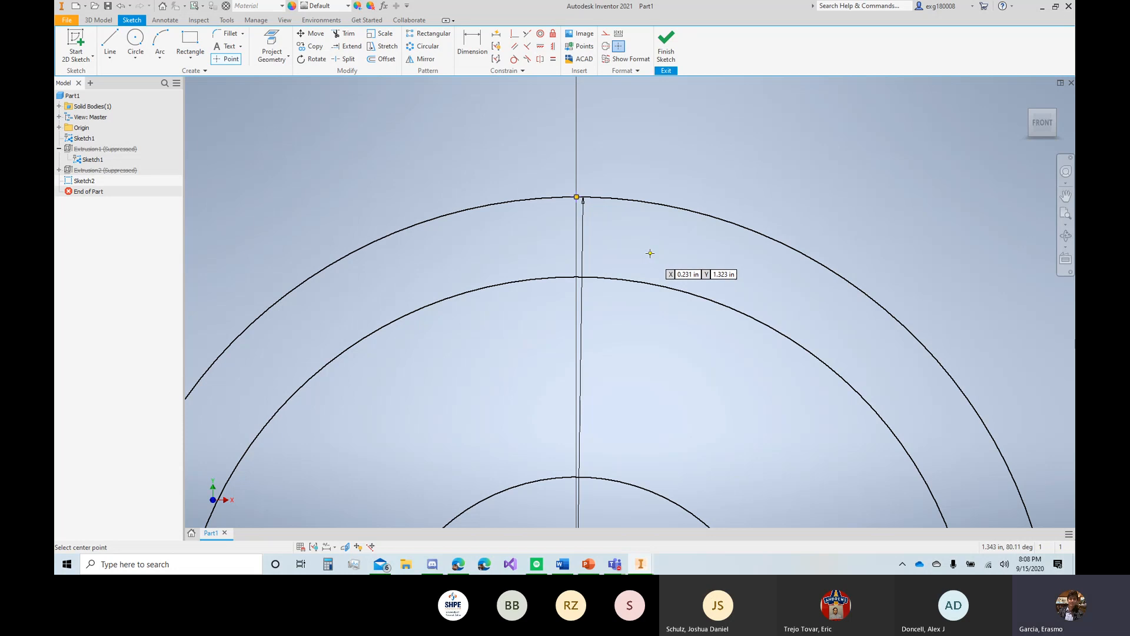
pyautogui.scroll(-4, 651, 253)
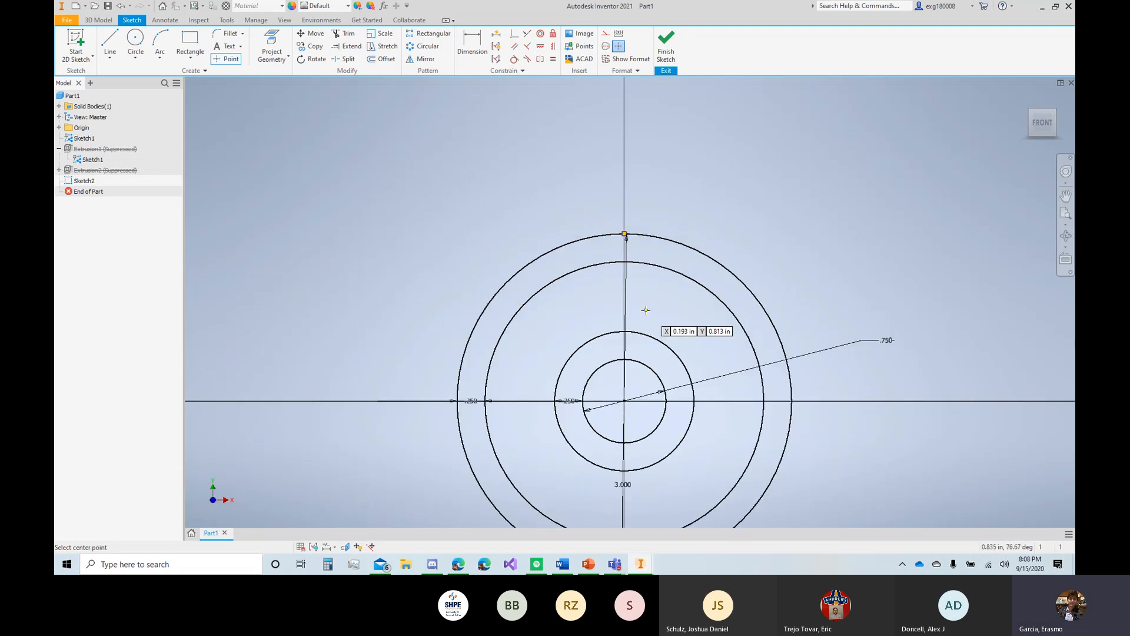
pyautogui.press('Escape')
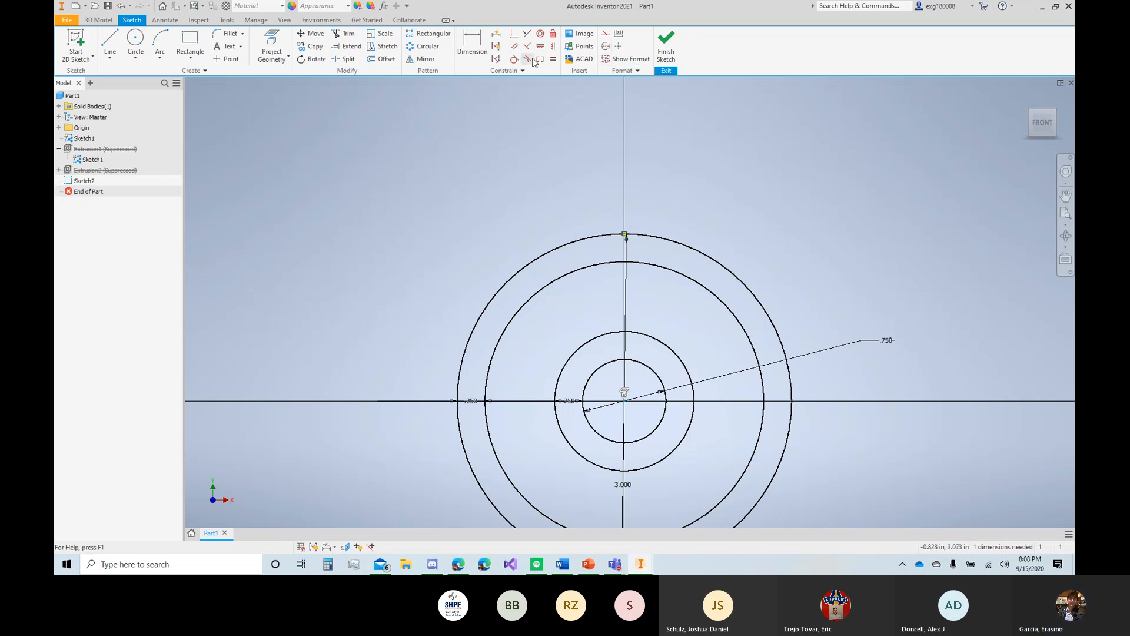
# Step: Constrain the top point vertically to the centre of the circles
pyautogui.click(515, 37)
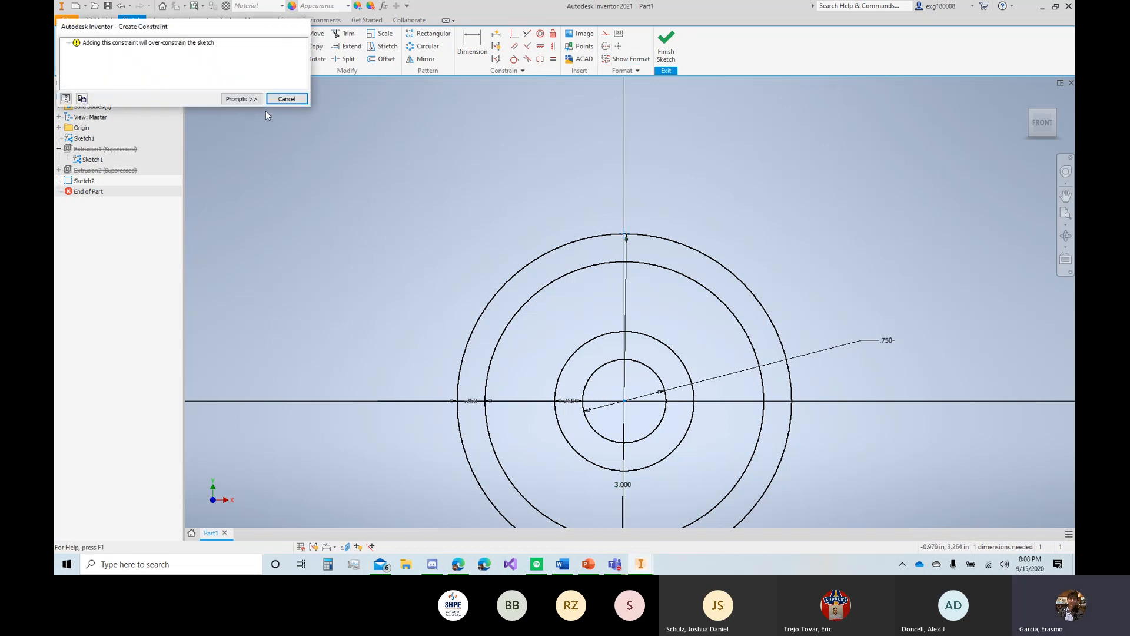
pyautogui.click(287, 99)
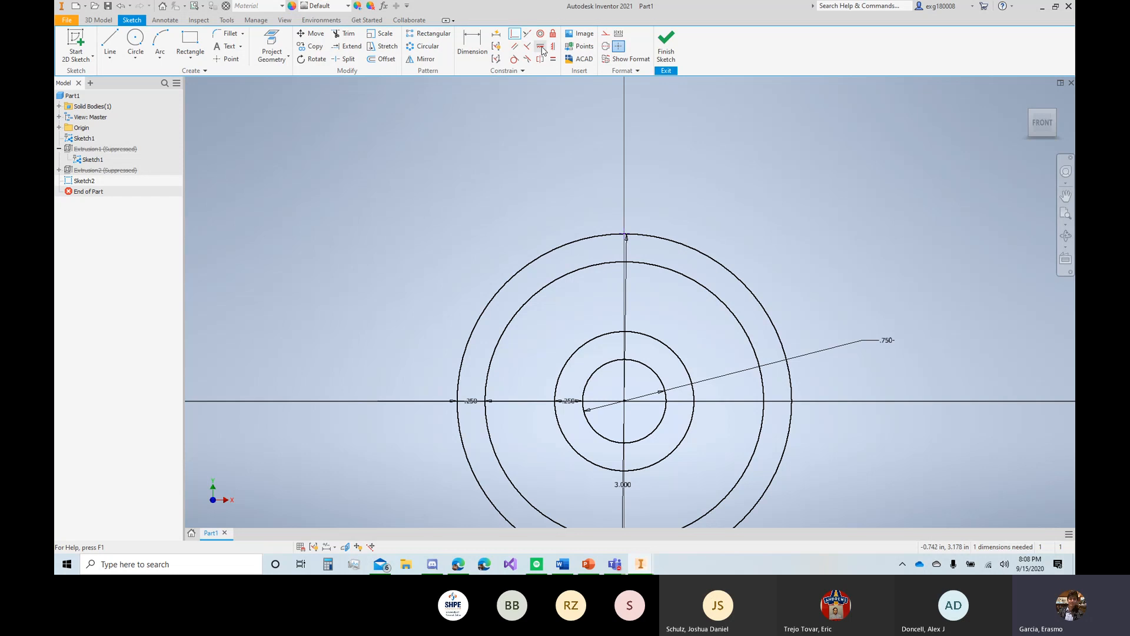
pyautogui.click(553, 46)
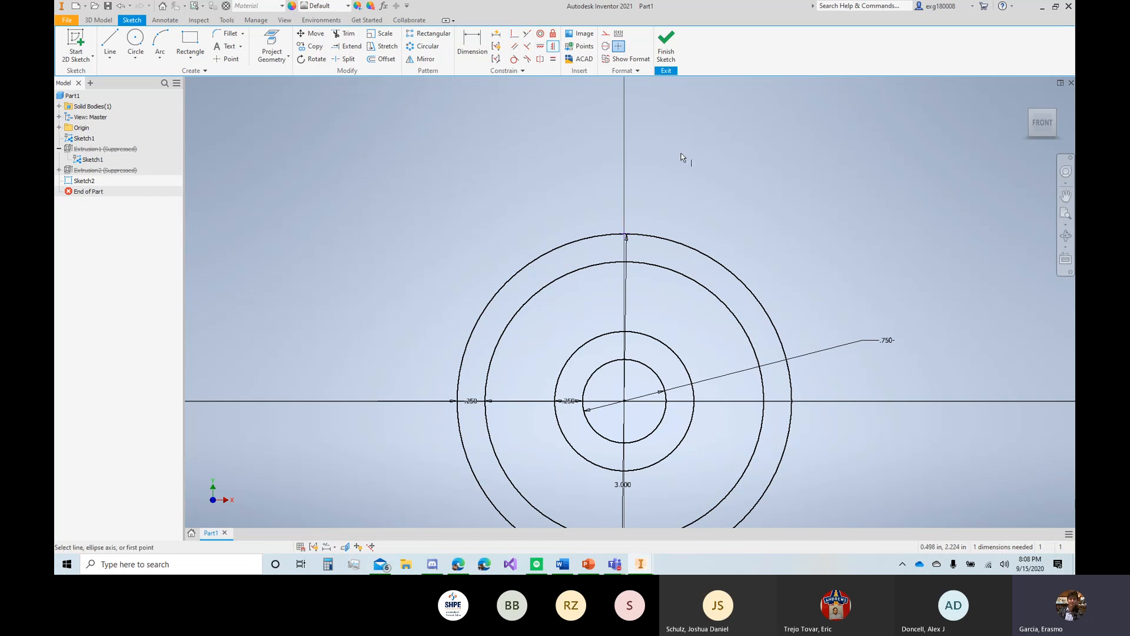
pyautogui.click(625, 237)
pyautogui.click(627, 403)
pyautogui.press('Escape')
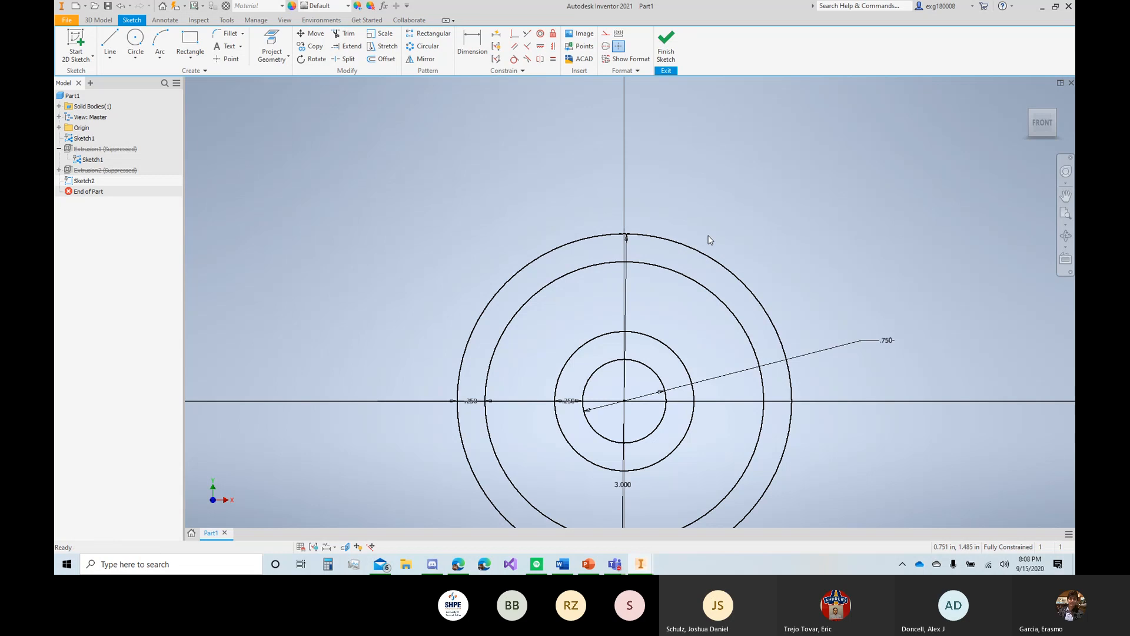
# Step: Draw a half-tooth outline from the top point: about 0.33 in up, about 0.12 in across, a slanted flank and a vertical line down to the outer circle
pyautogui.click(110, 44)
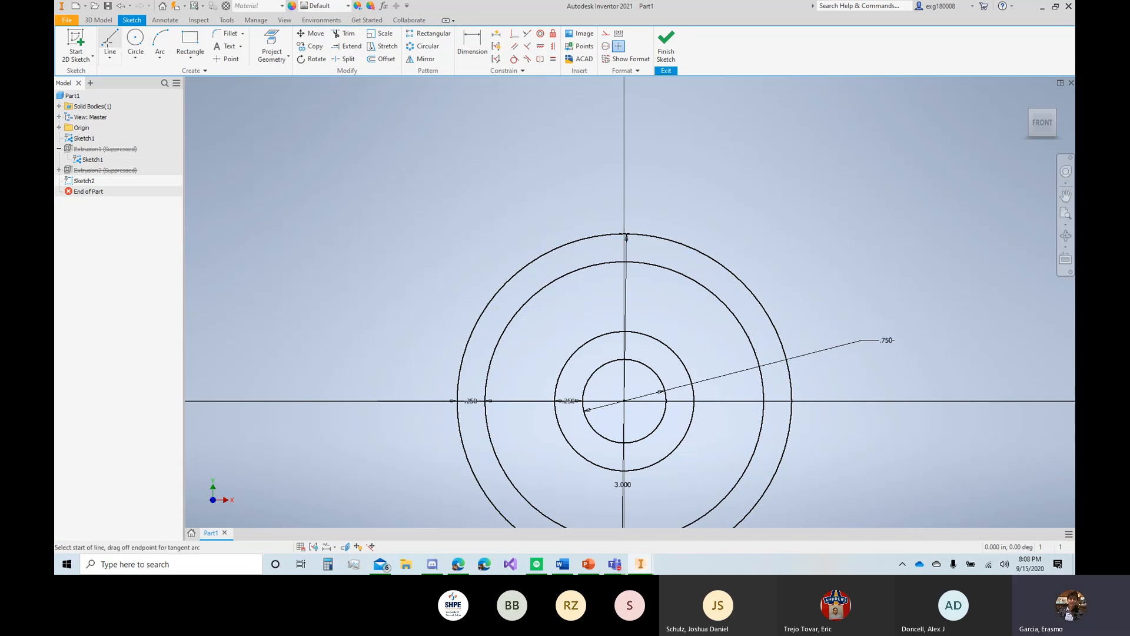
pyautogui.scroll(3, 617, 229)
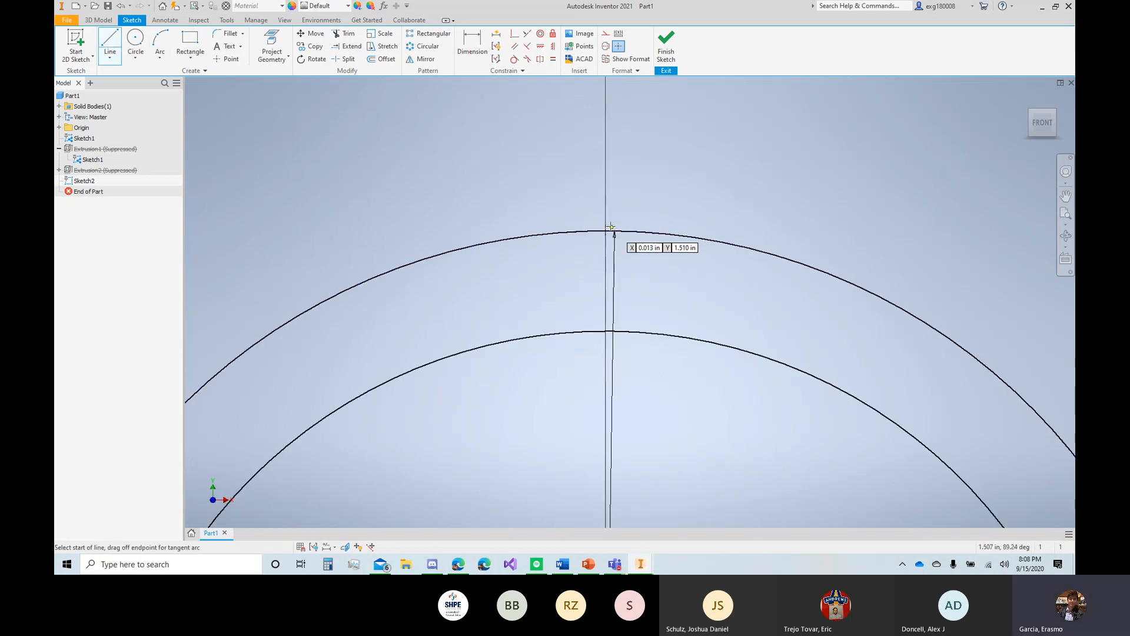
pyautogui.click(607, 229)
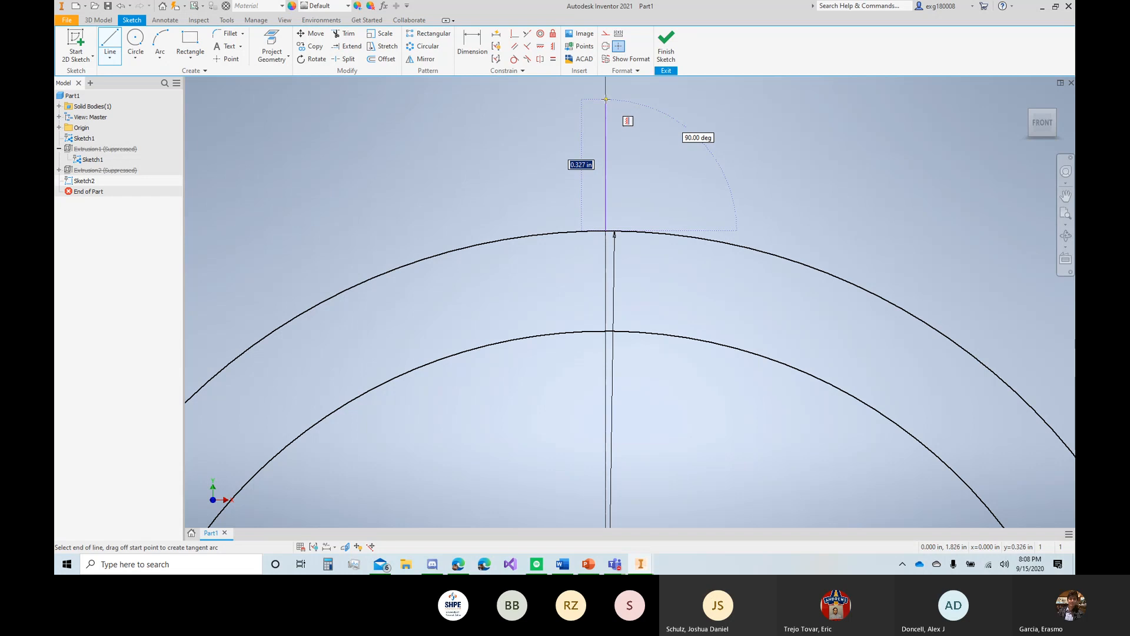
pyautogui.click(606, 98)
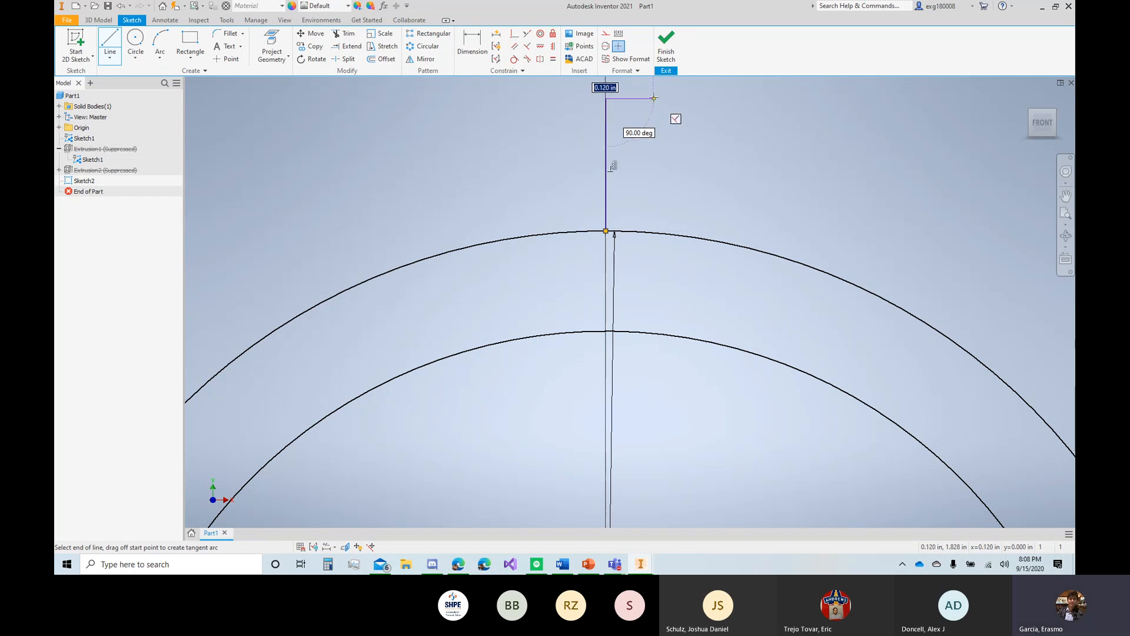
pyautogui.click(654, 99)
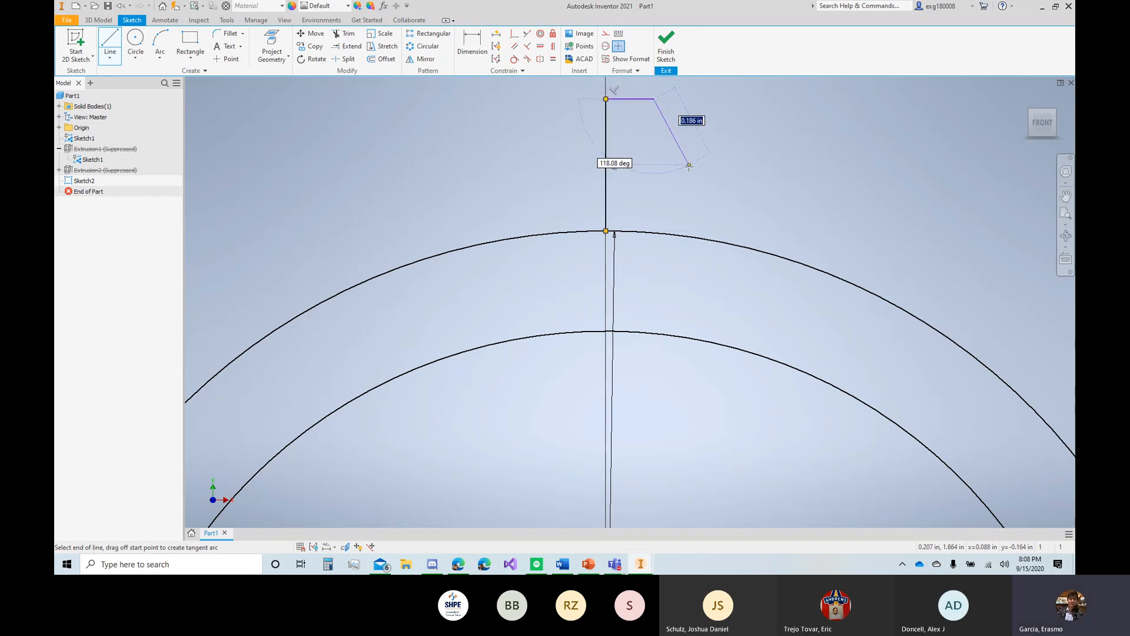
pyautogui.click(694, 159)
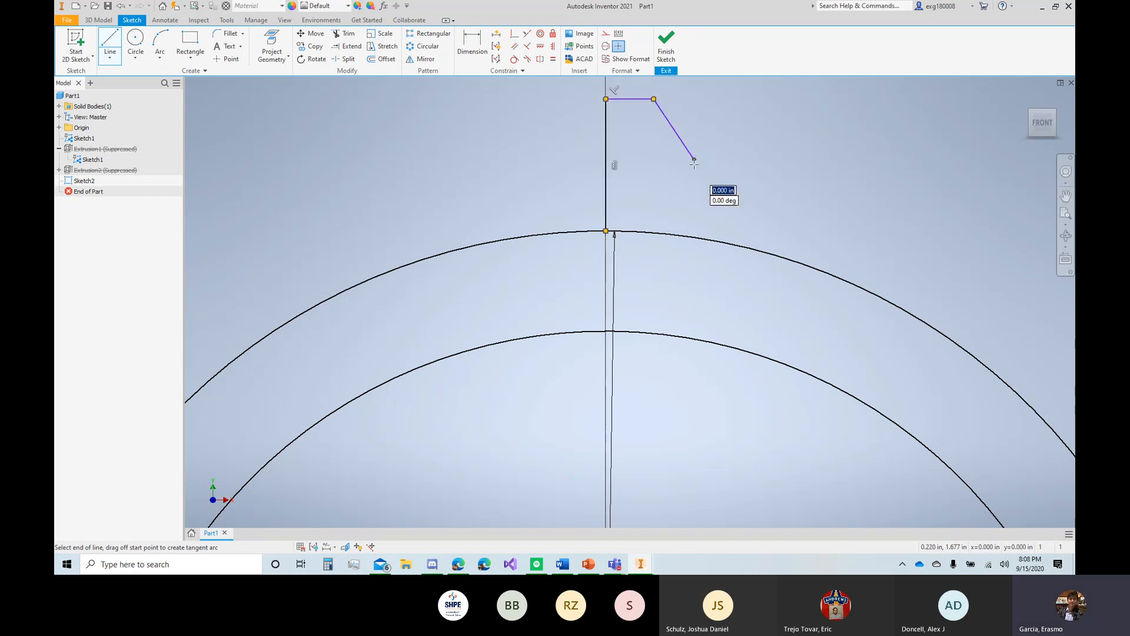
pyautogui.doubleClick(694, 237)
pyautogui.press('Escape')
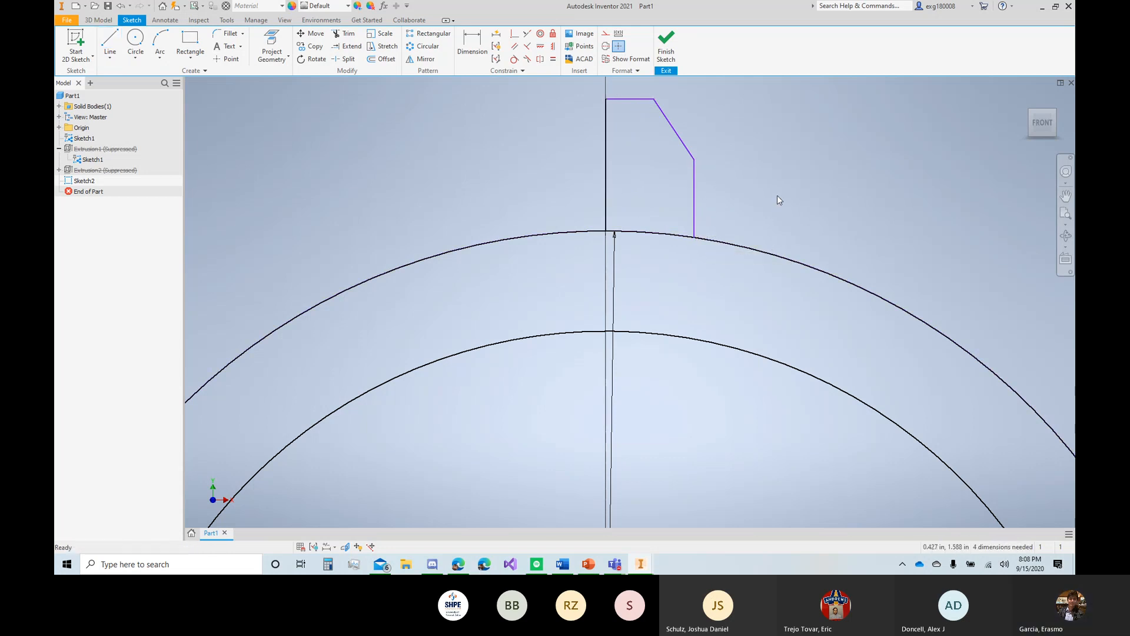
# Step: Dimension the half-tooth's centre line to a height of 1/8 in
pyautogui.scroll(-2, 777, 197)
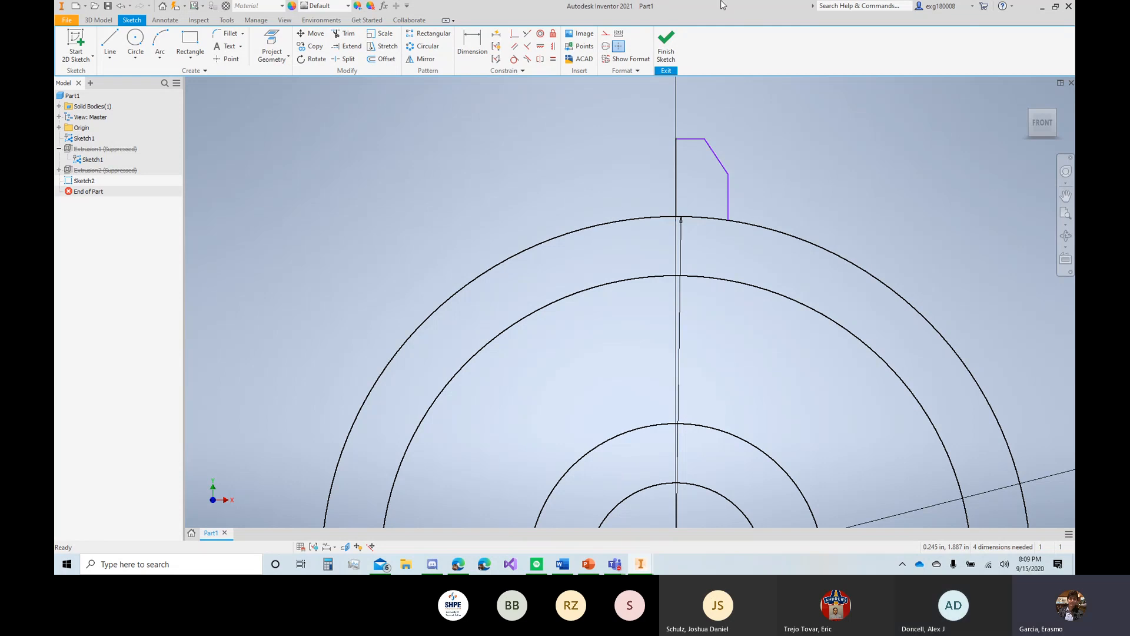
pyautogui.click(471, 44)
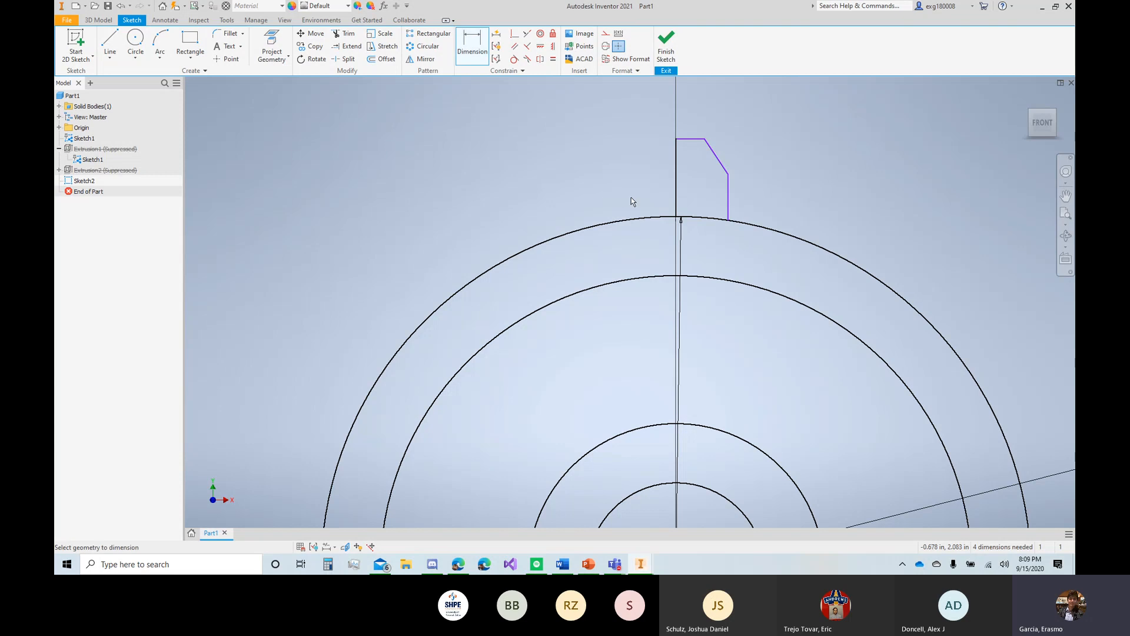
pyautogui.click(675, 169)
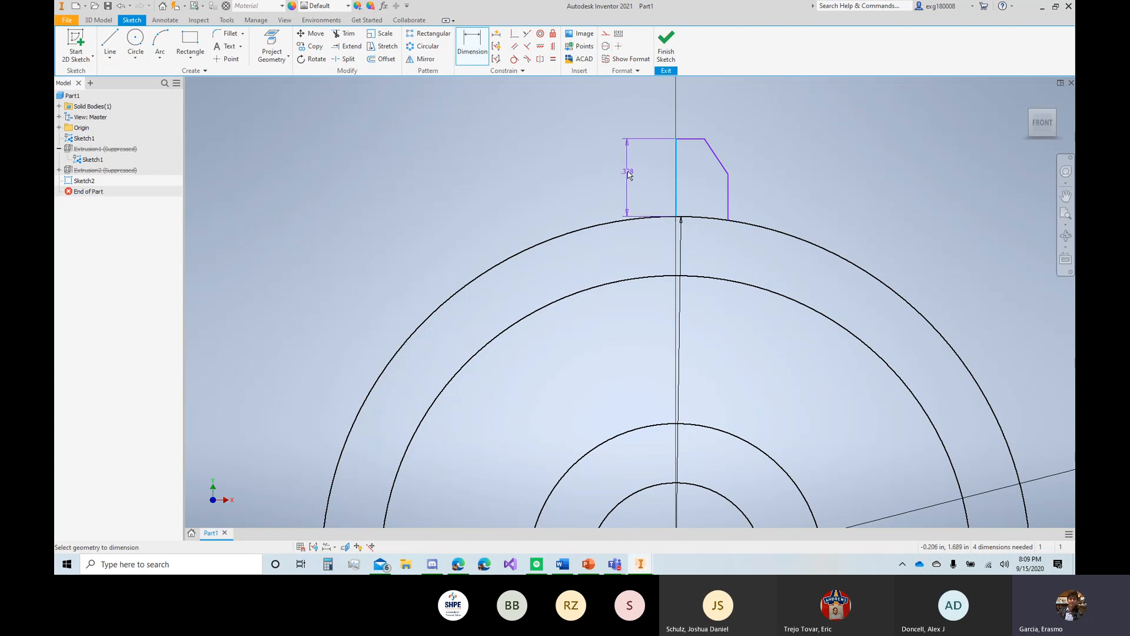
pyautogui.click(626, 171)
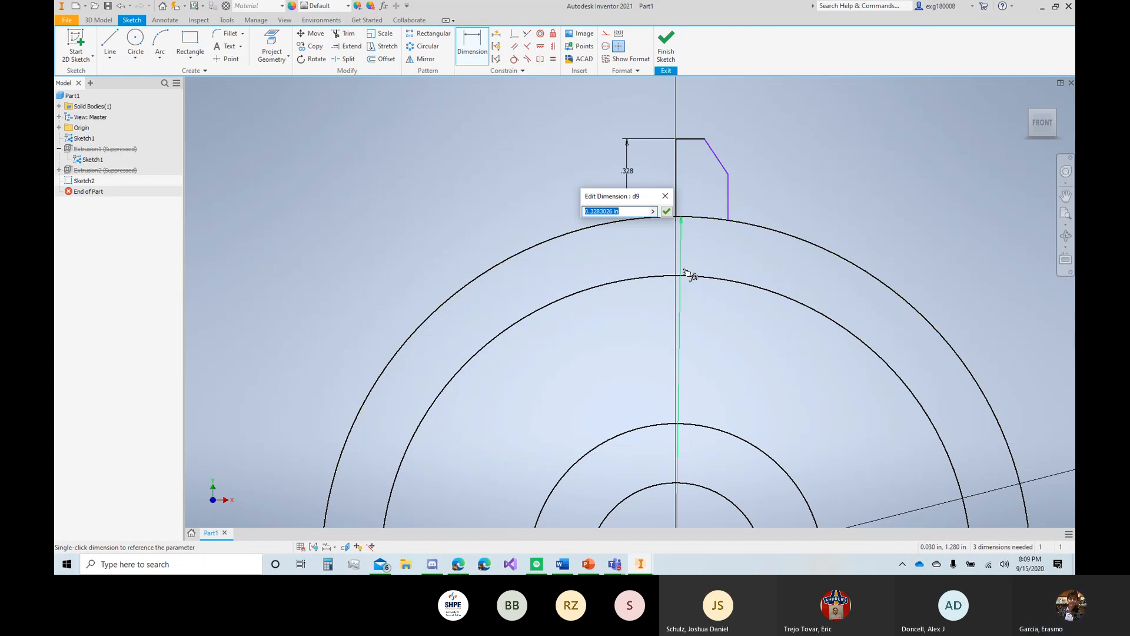
pyautogui.write('1/8')
pyautogui.press('Return')
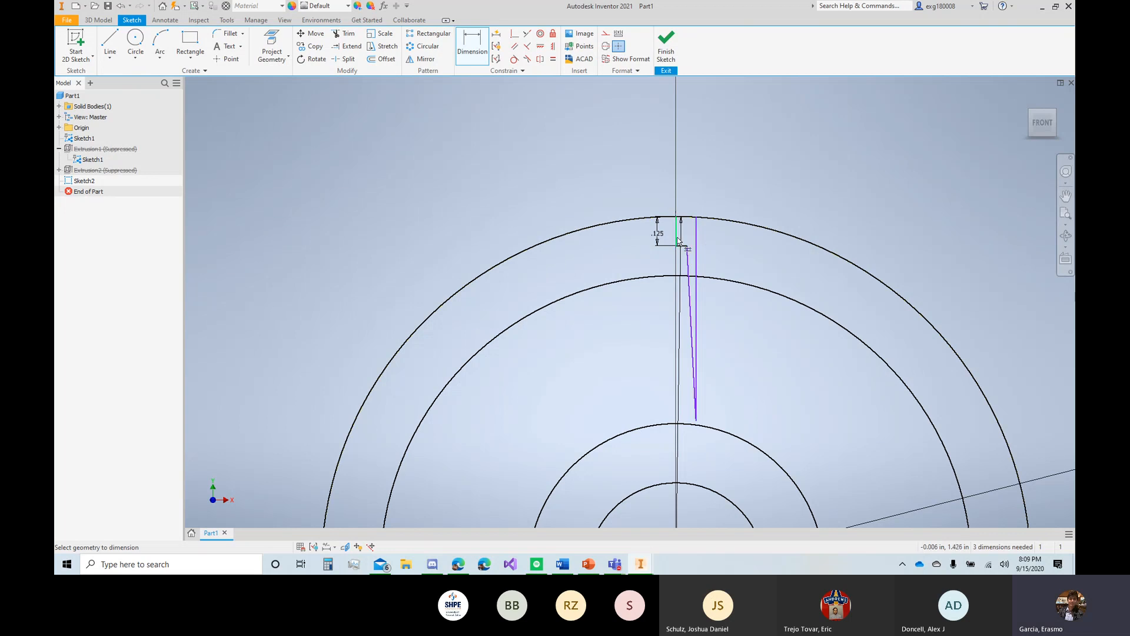
pyautogui.press('Escape')
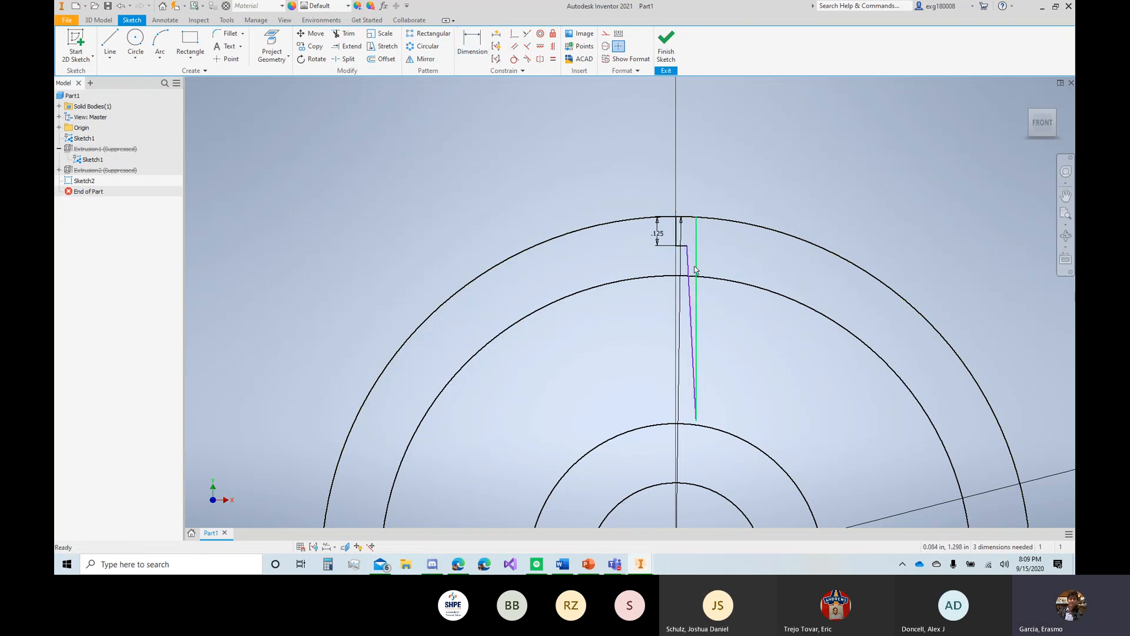
# Step: Delete the distorted slanted flank and both vertical lines of the half-tooth outline, keeping the short horizontal line
pyautogui.scroll(-3, 669, 230)
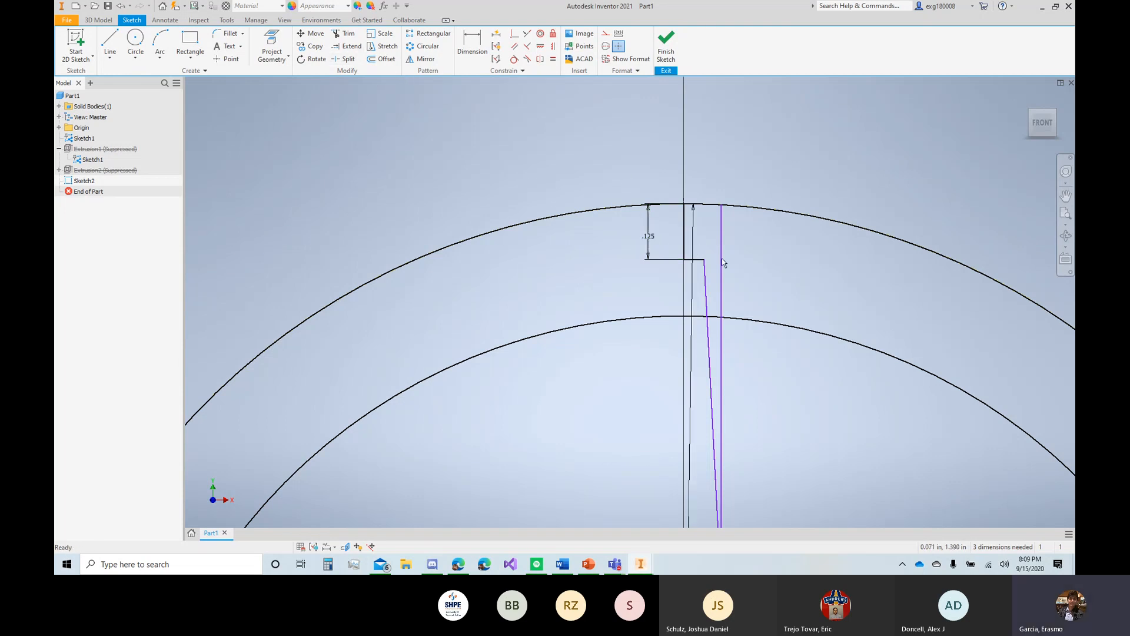
pyautogui.moveTo(717, 253); pyautogui.dragTo(658, 256)
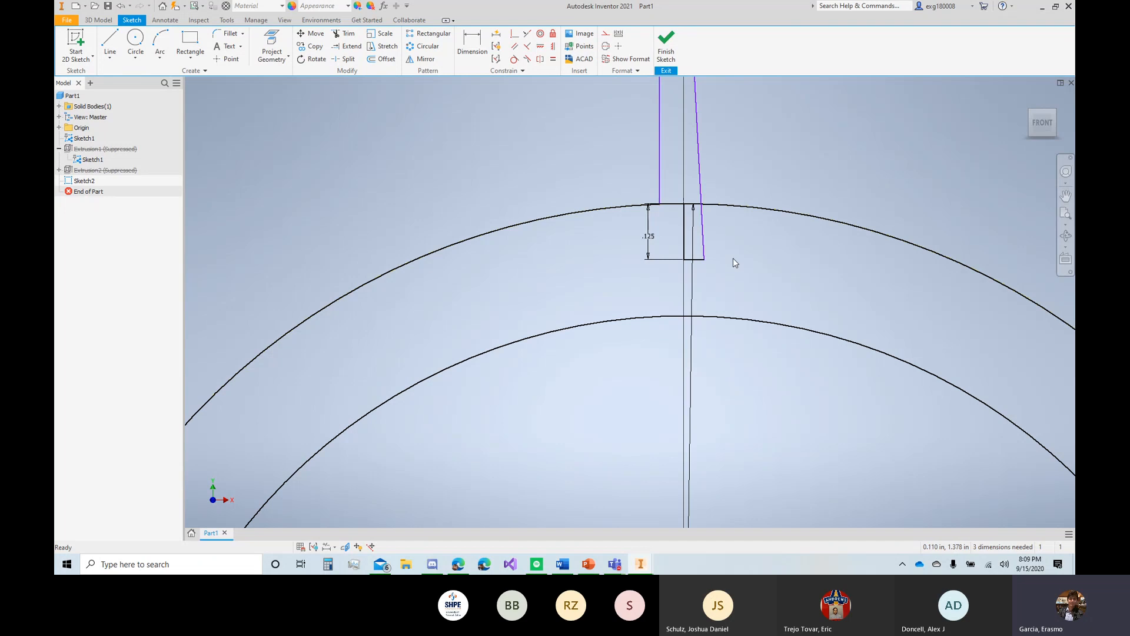
pyautogui.keyDown('ctrl'); pyautogui.click(703, 178); pyautogui.keyUp('ctrl')
pyautogui.press('Delete')
pyautogui.click(684, 236)
pyautogui.press('Delete')
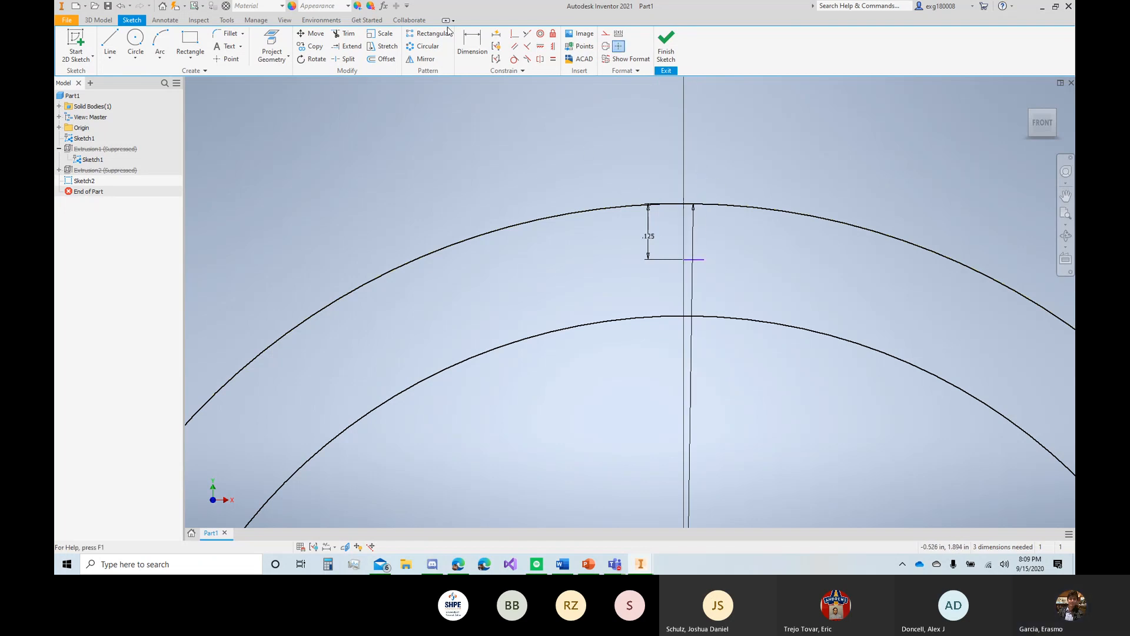
# Step: Draw a half-tooth outline from the outer circle's top point: 1/8 in up, about 0.07 in across, a slanted flank and a vertical down to the circle
pyautogui.click(110, 43)
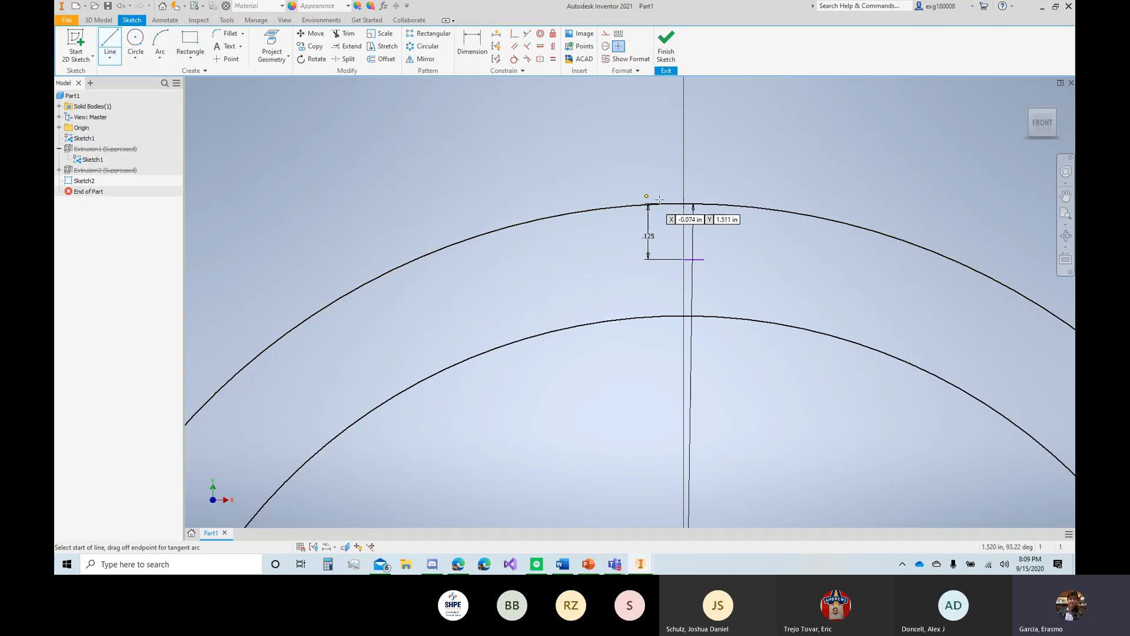
pyautogui.click(682, 202)
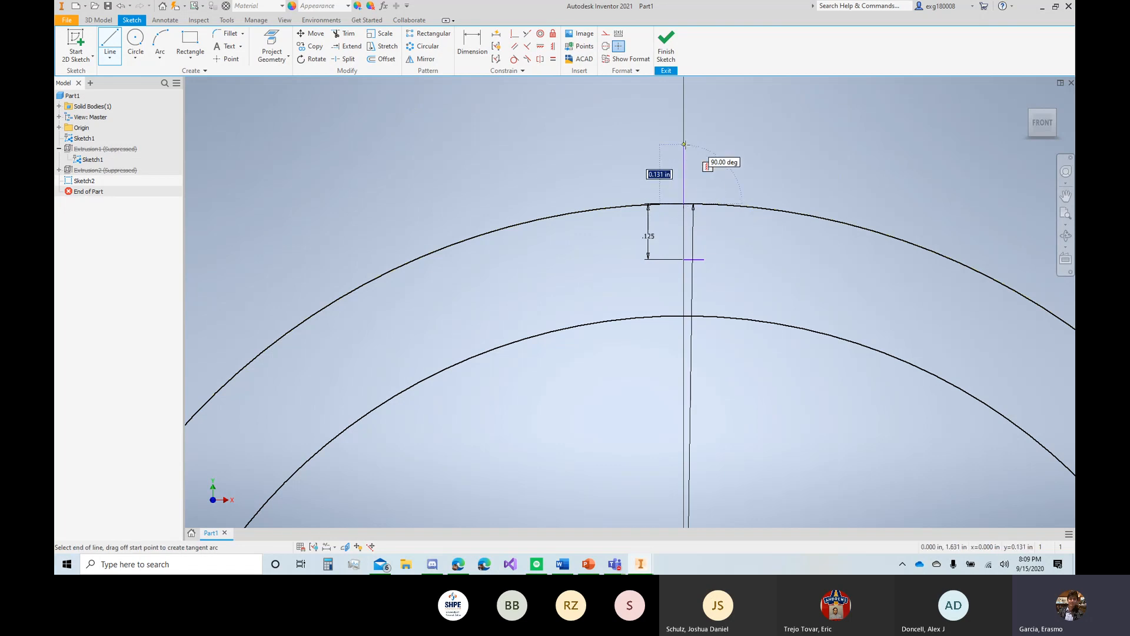
pyautogui.write('1/8')
pyautogui.press('Return')
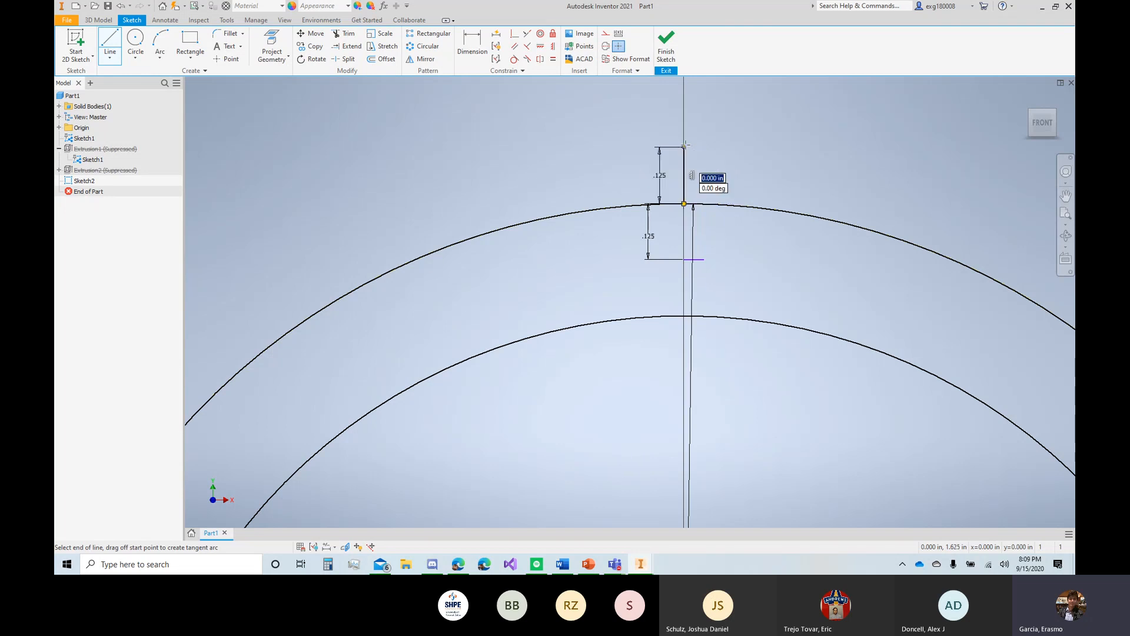
pyautogui.click(716, 147)
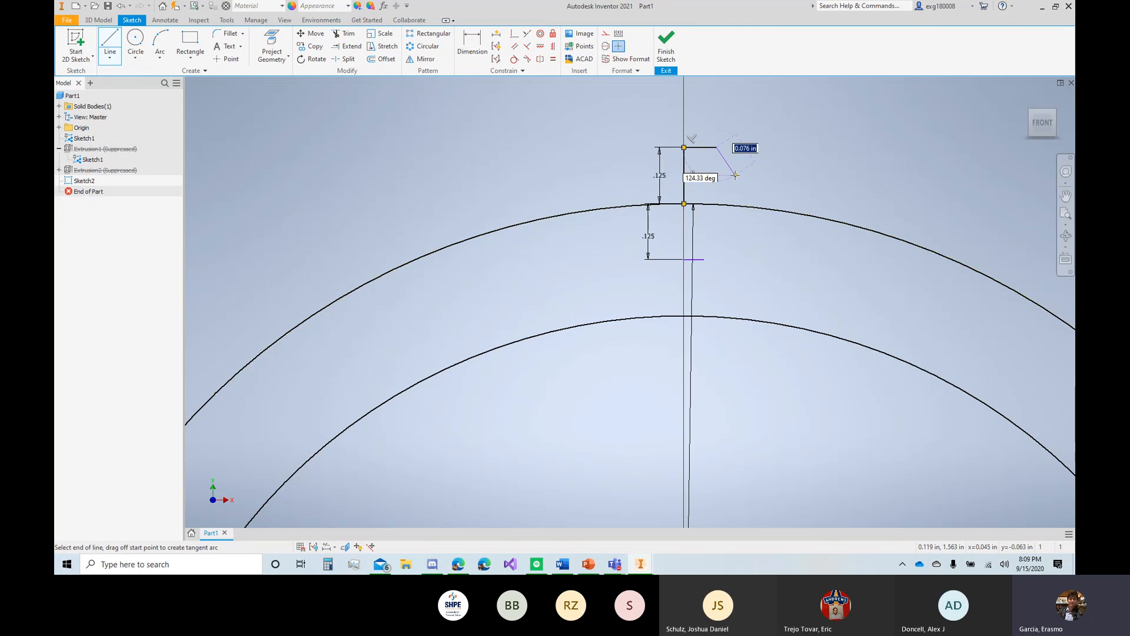
pyautogui.click(733, 205)
pyautogui.press('Escape')
pyautogui.scroll(3, 727, 121)
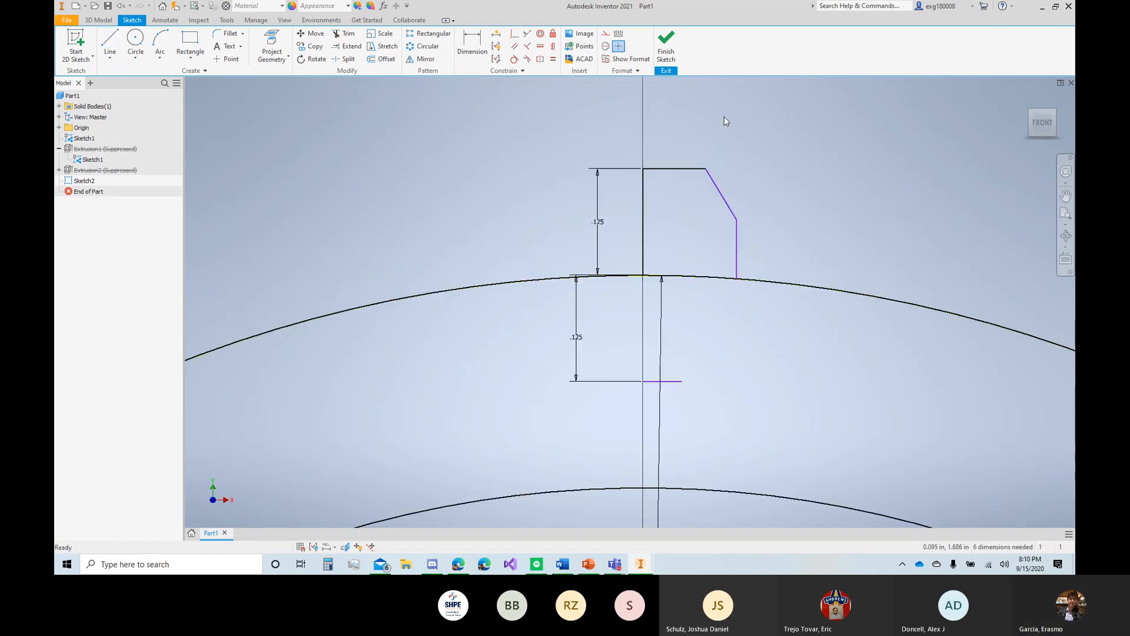
# Step: Delete the leftover short horizontal line below the outer circle's top point
pyautogui.click(472, 42)
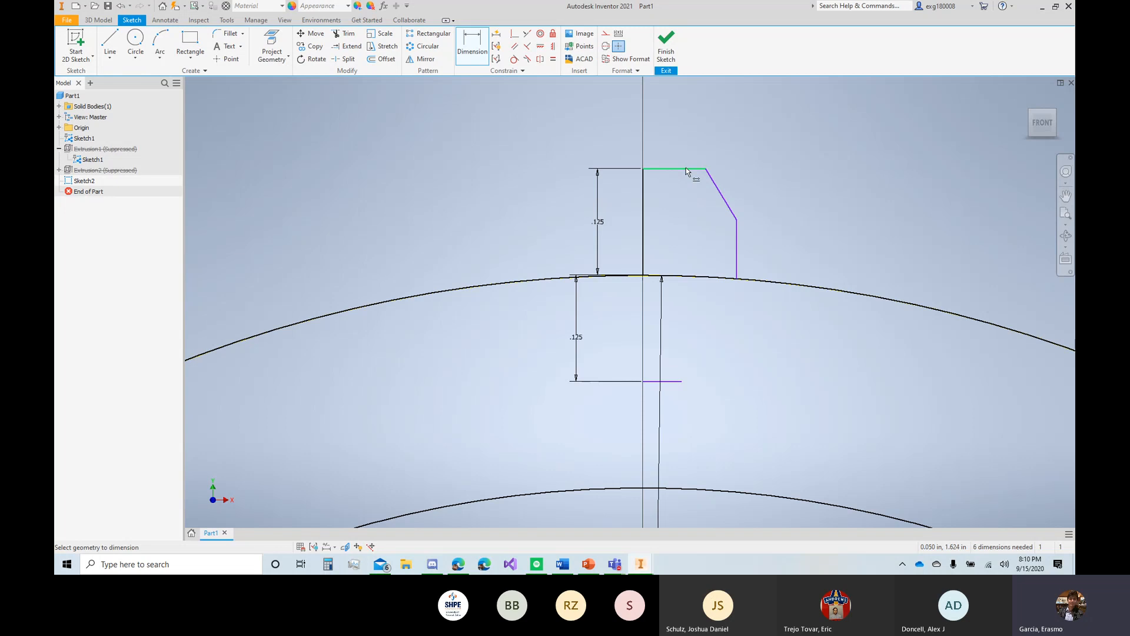
pyautogui.press('Escape')
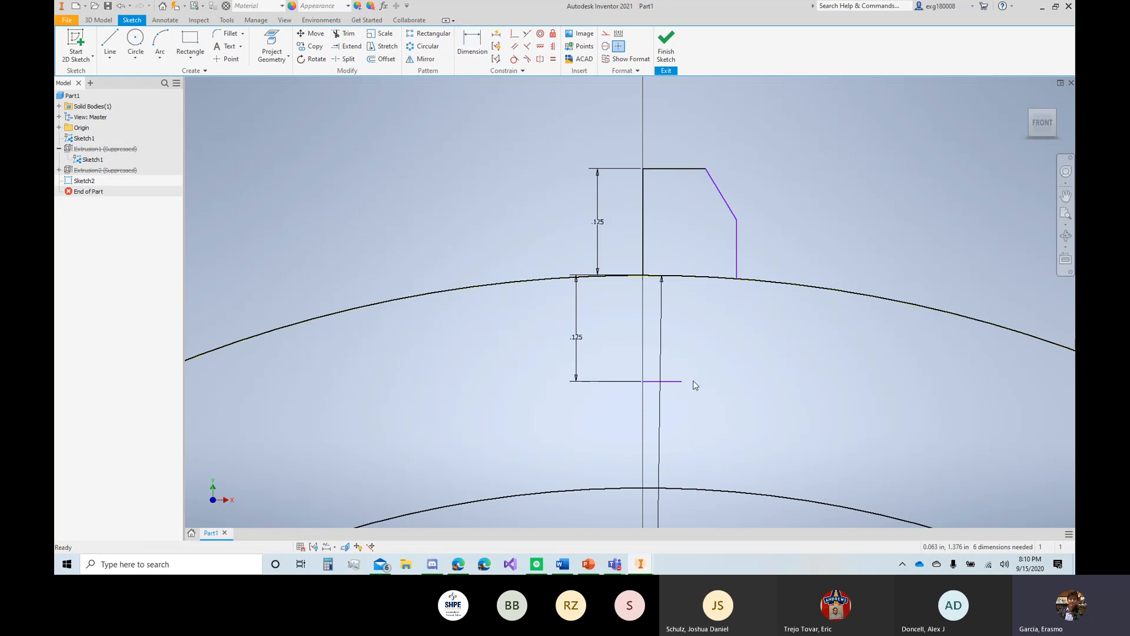
pyautogui.click(674, 381)
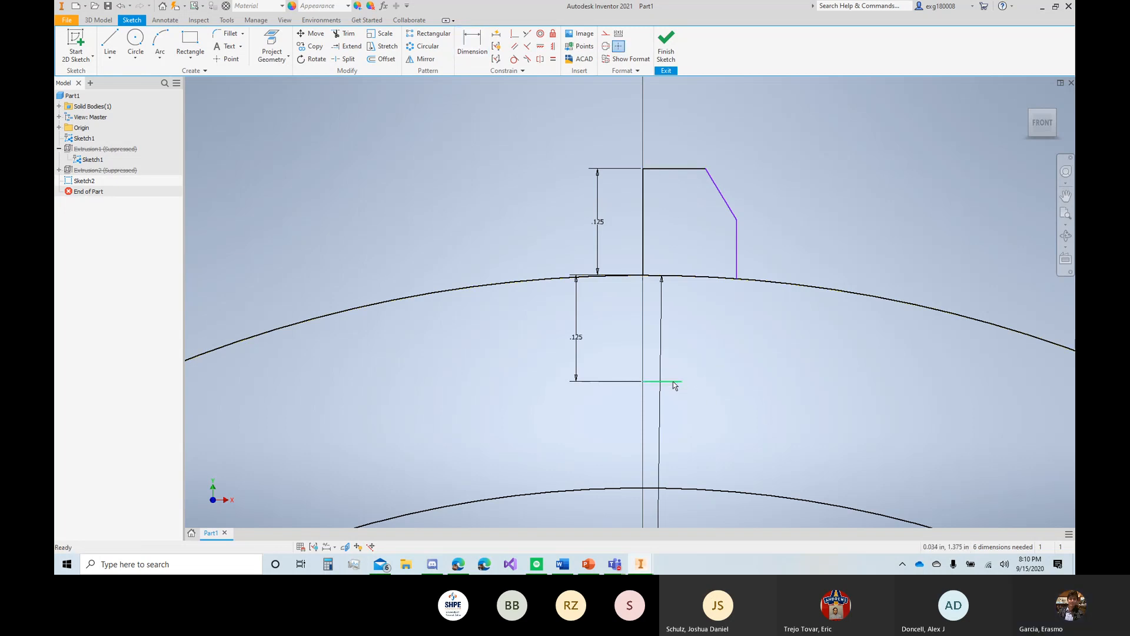
pyautogui.press('Delete')
# Step: Shift the slanted flank inward and back outward to test how freely it moves
pyautogui.moveTo(717, 190)
pyautogui.mouseDown()
pyautogui.moveTo(708, 221)
pyautogui.moveTo(721, 197)
pyautogui.moveTo(694, 207)
pyautogui.moveTo(714, 211)
pyautogui.moveTo(706, 198)
pyautogui.mouseUp()
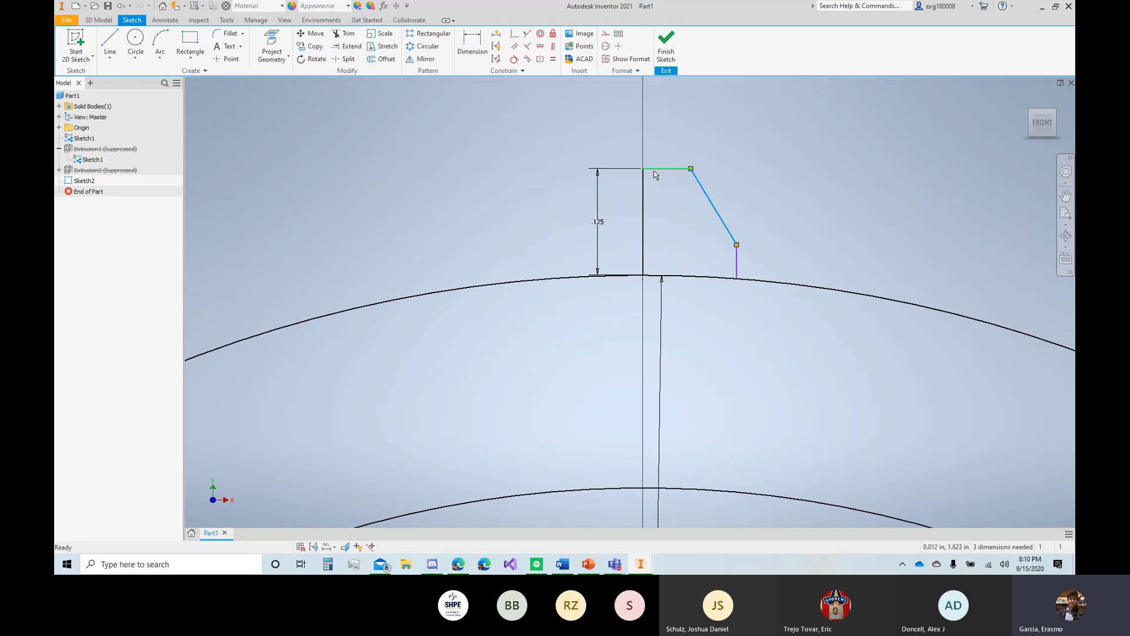
pyautogui.moveTo(706, 195)
pyautogui.mouseDown()
pyautogui.moveTo(694, 202)
pyautogui.moveTo(729, 175)
pyautogui.mouseUp()
pyautogui.click(697, 204)
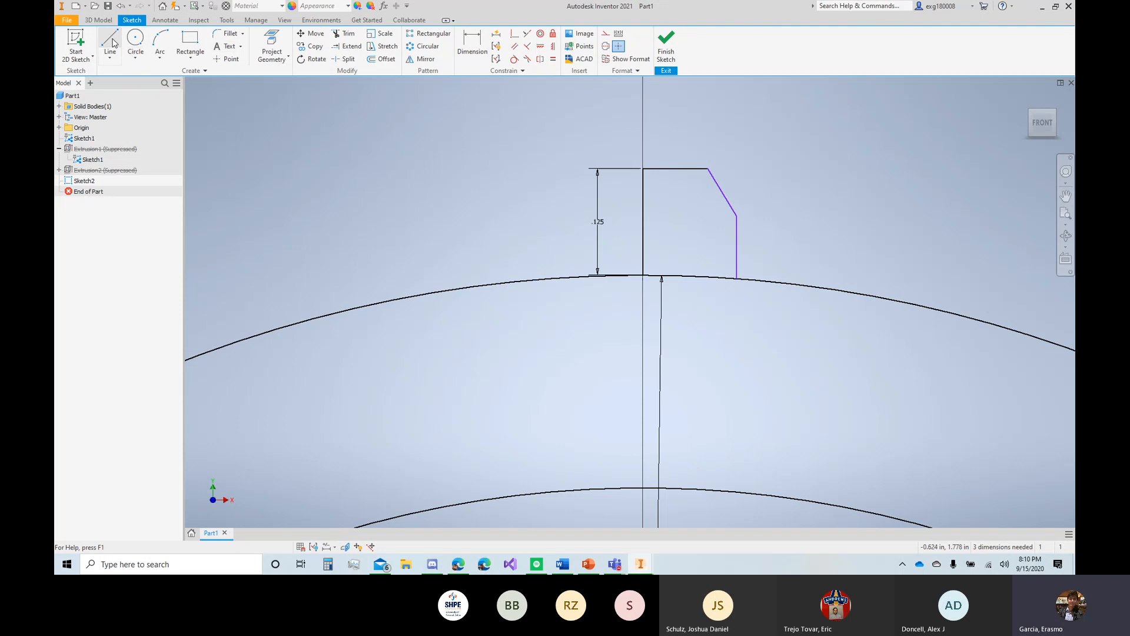
# Step: Dimension the distance between the half-tooth's centre line and its outer vertical line to 1/8 in
pyautogui.click(472, 44)
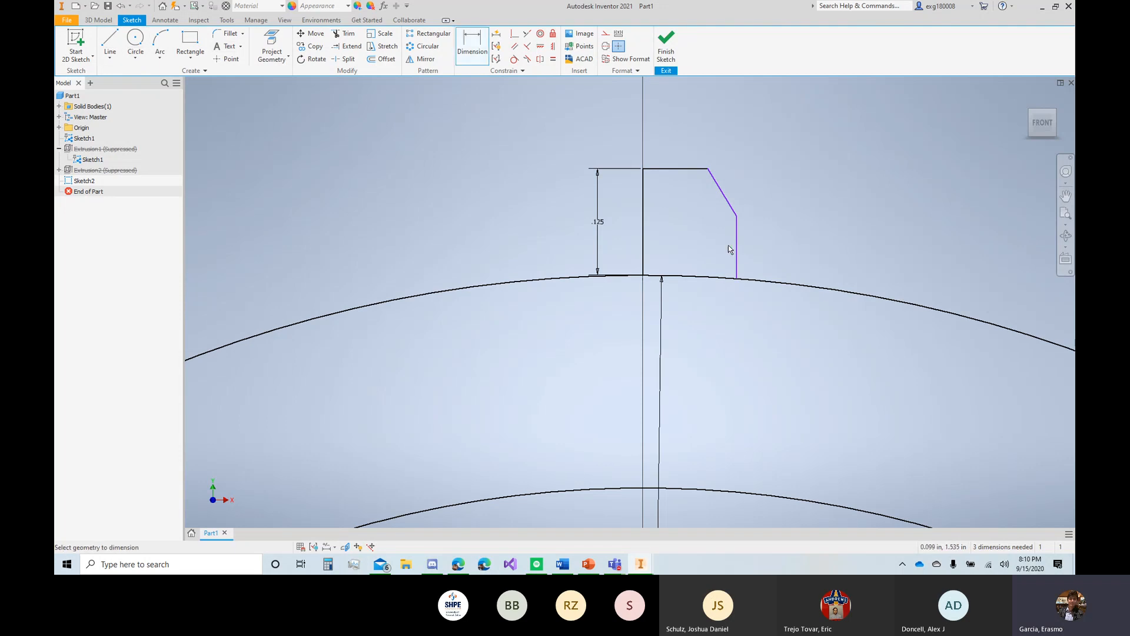
pyautogui.click(735, 245)
pyautogui.click(645, 246)
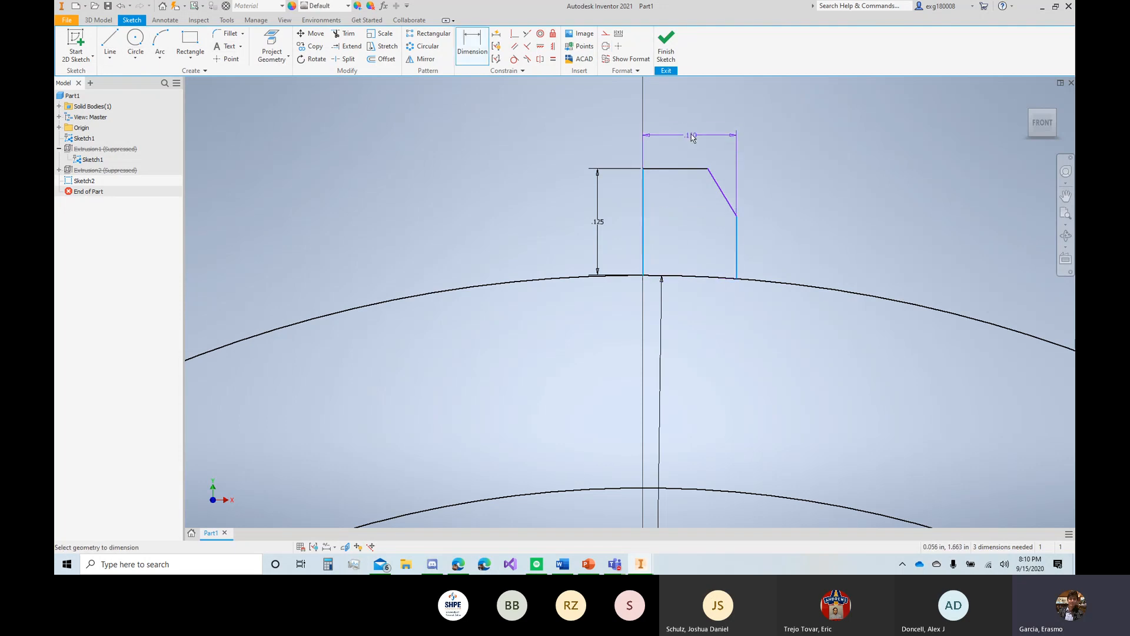
pyautogui.click(690, 127)
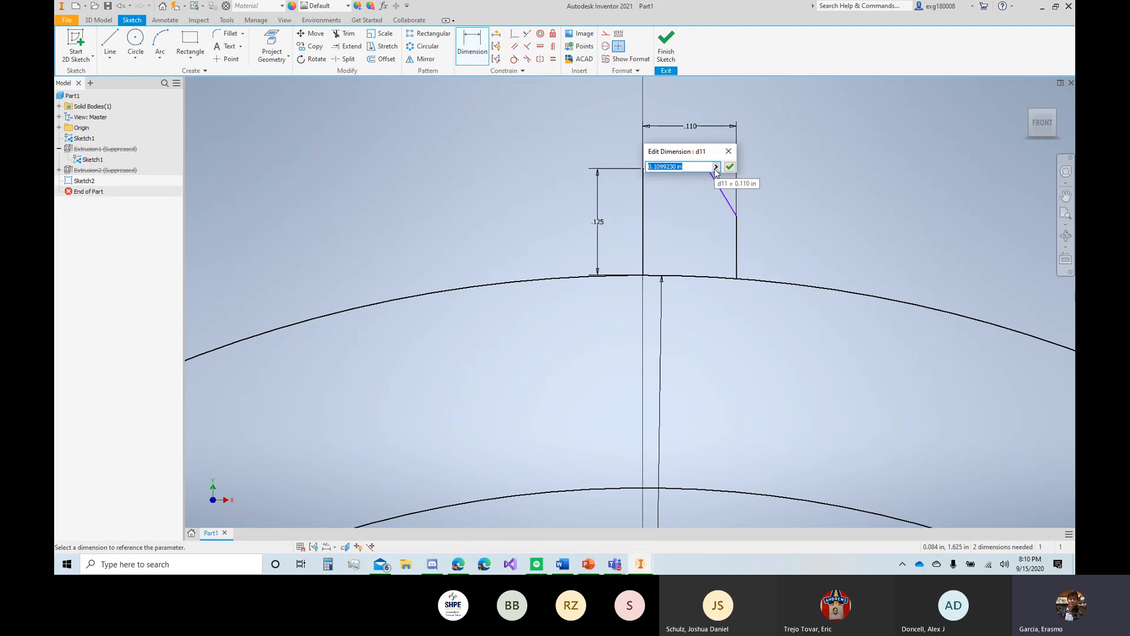
pyautogui.press('BackSpace')
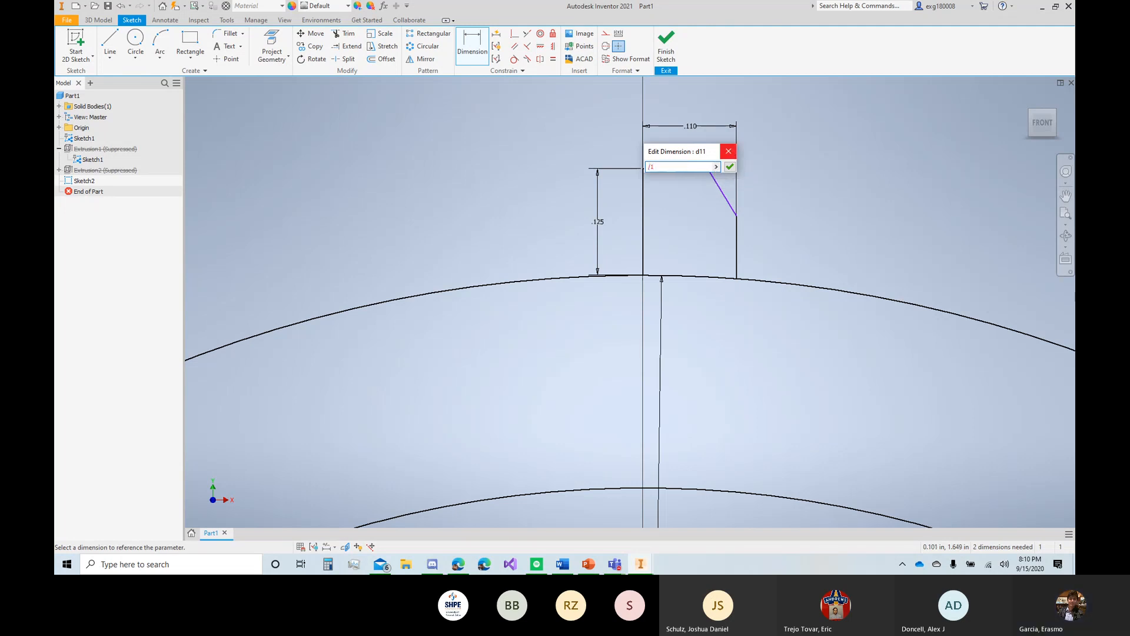
pyautogui.write('1/8')
pyautogui.press('Return')
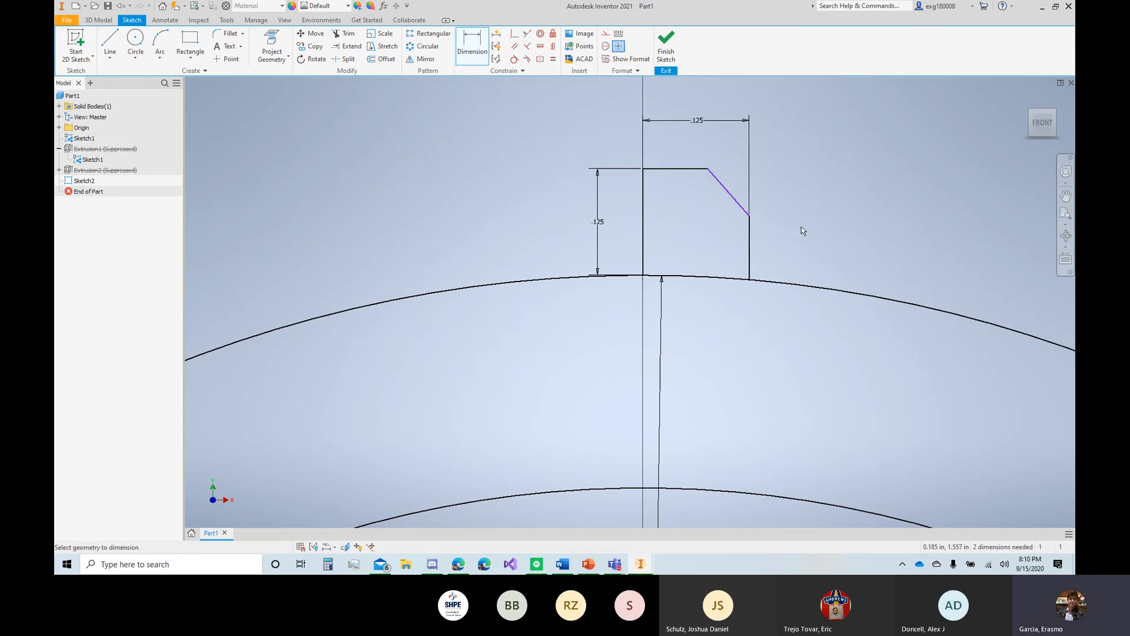
pyautogui.press('Escape')
pyautogui.moveTo(749, 233)
pyautogui.mouseDown()
pyautogui.moveTo(733, 233)
pyautogui.moveTo(759, 224)
pyautogui.moveTo(749, 247)
pyautogui.moveTo(699, 219)
pyautogui.moveTo(731, 187)
pyautogui.moveTo(749, 228)
pyautogui.mouseUp()
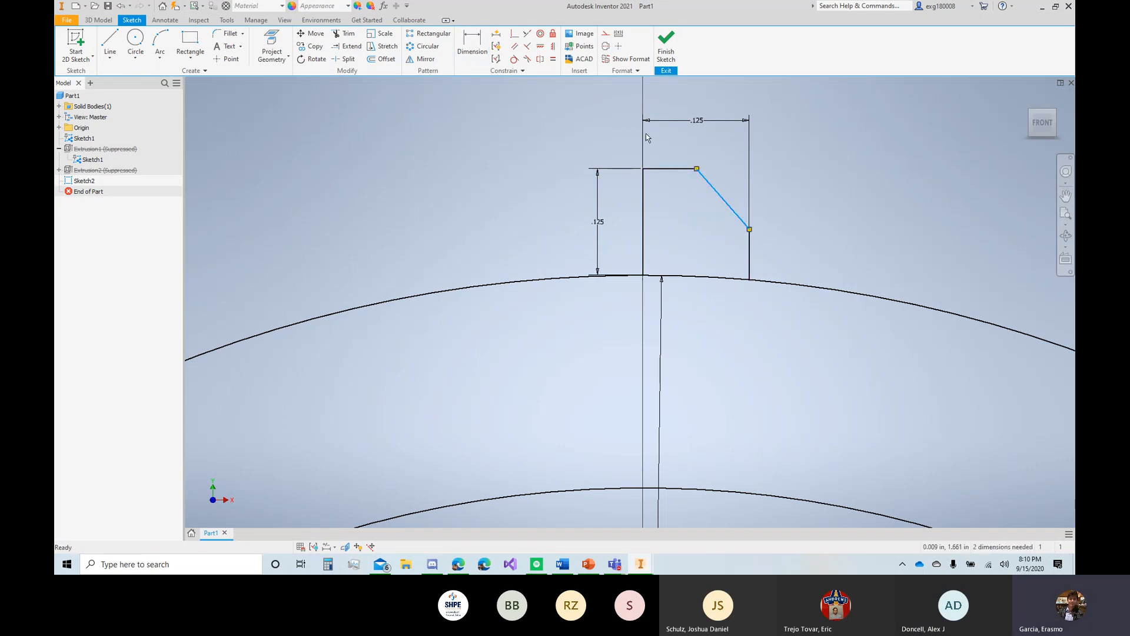
pyautogui.click(478, 48)
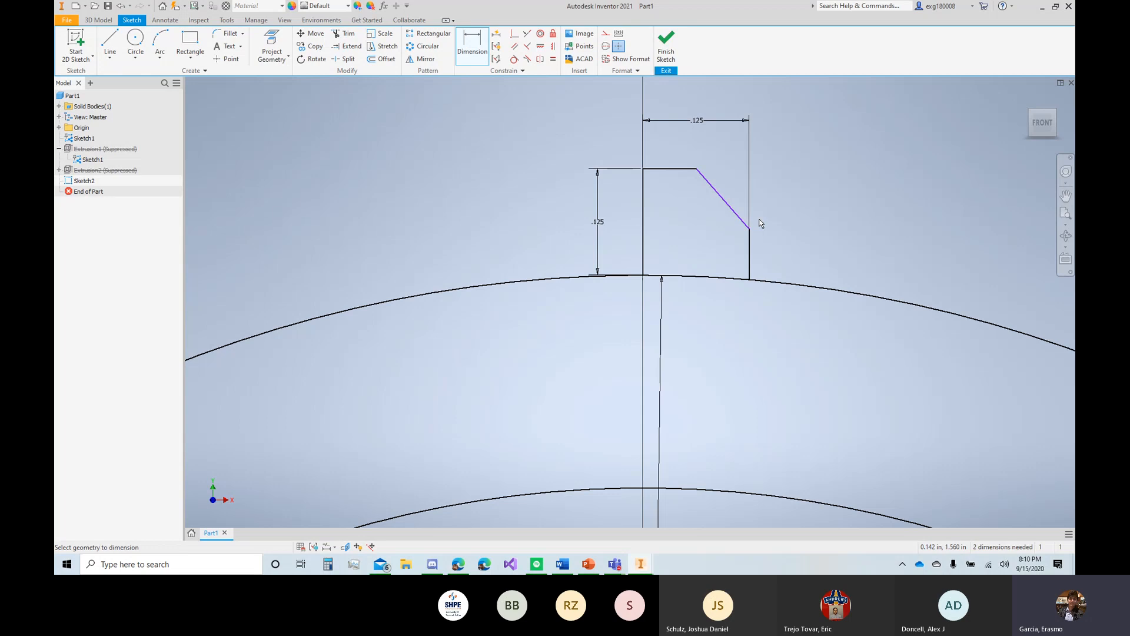
pyautogui.click(722, 196)
pyautogui.click(667, 169)
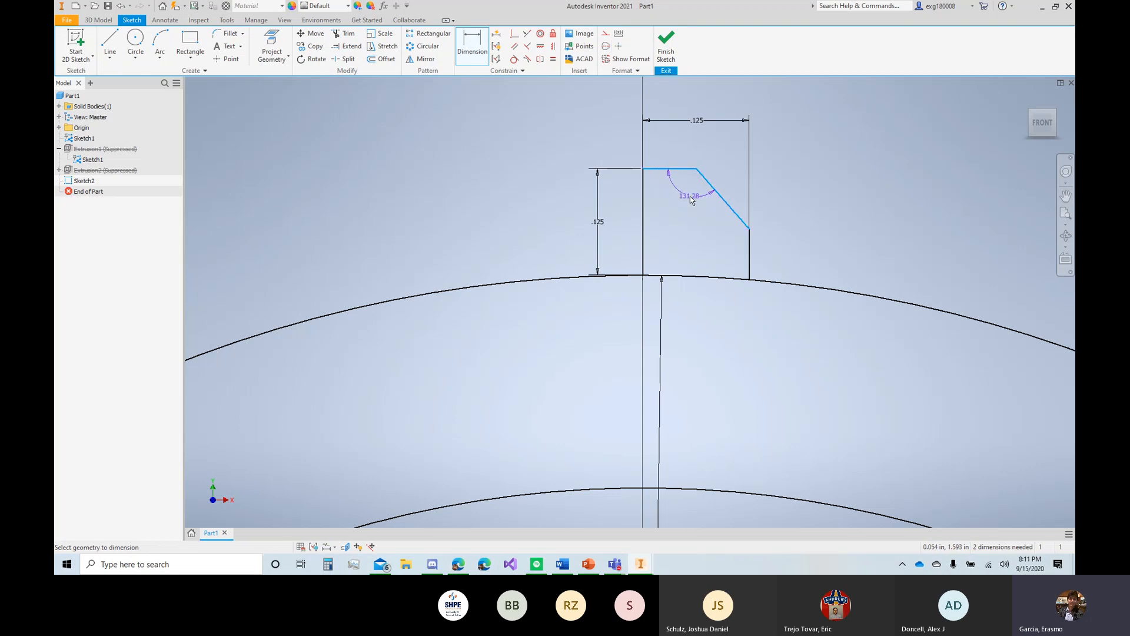
pyautogui.press('Escape')
pyautogui.click(472, 44)
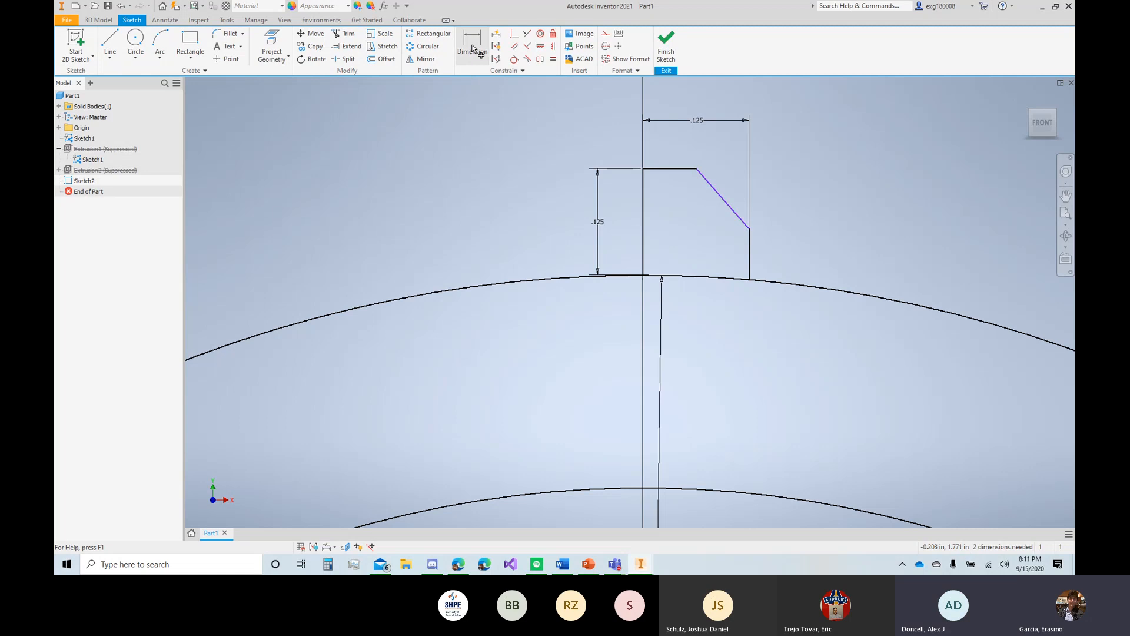
pyautogui.click(723, 199)
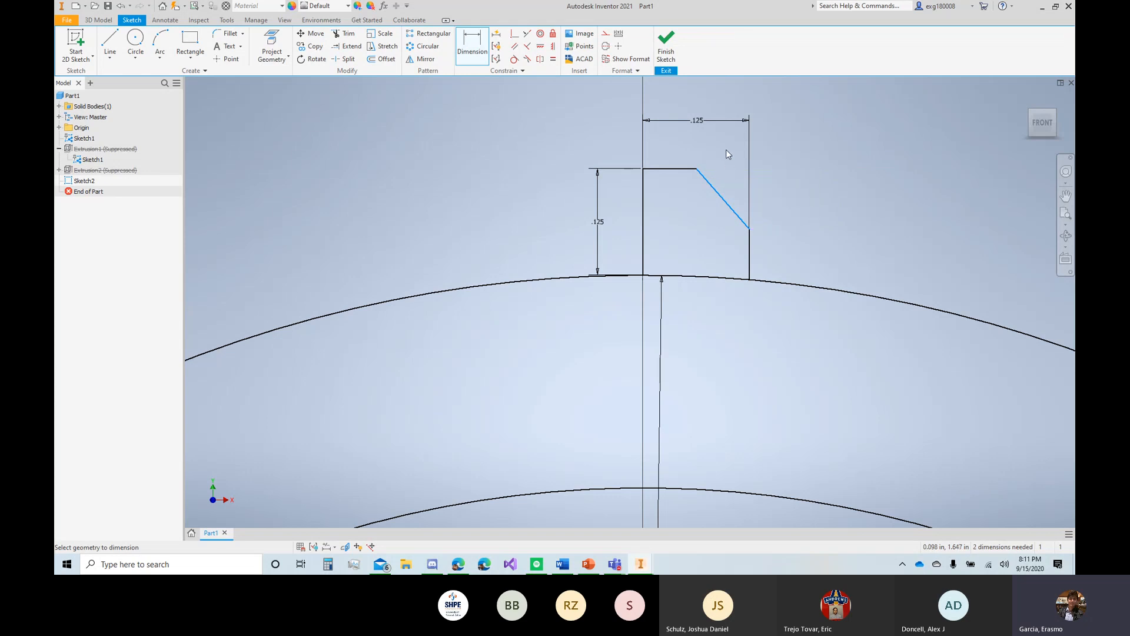
pyautogui.press('Escape')
# Step: Dimension the angle between the half-tooth's slanted flank and its top horizontal line to 125 degrees
pyautogui.click(723, 199)
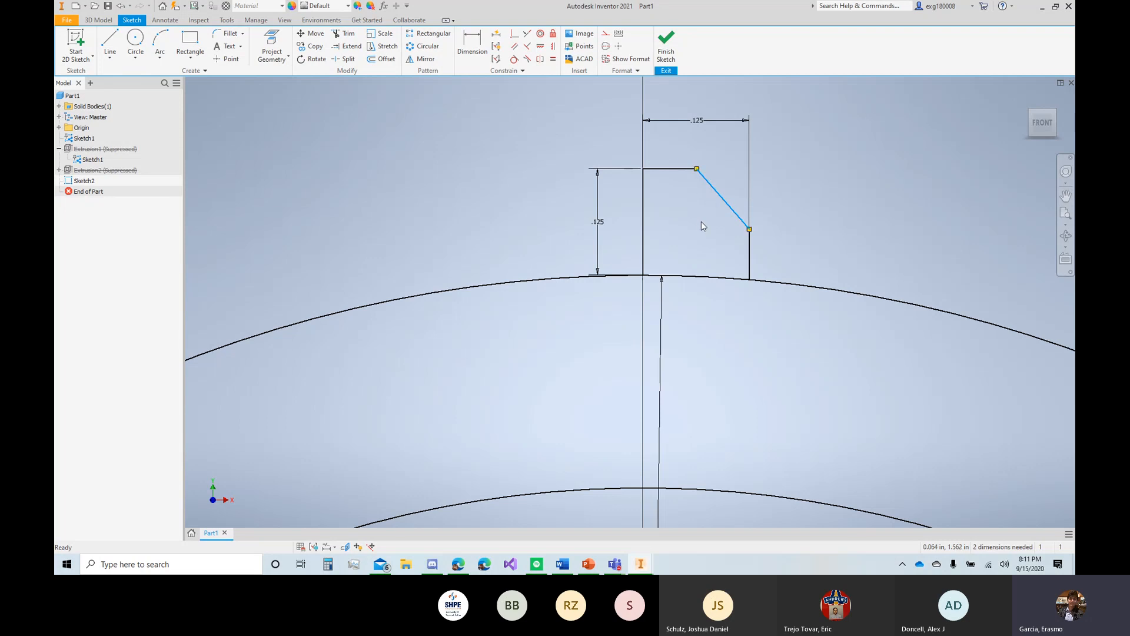
pyautogui.click(474, 44)
pyautogui.click(688, 170)
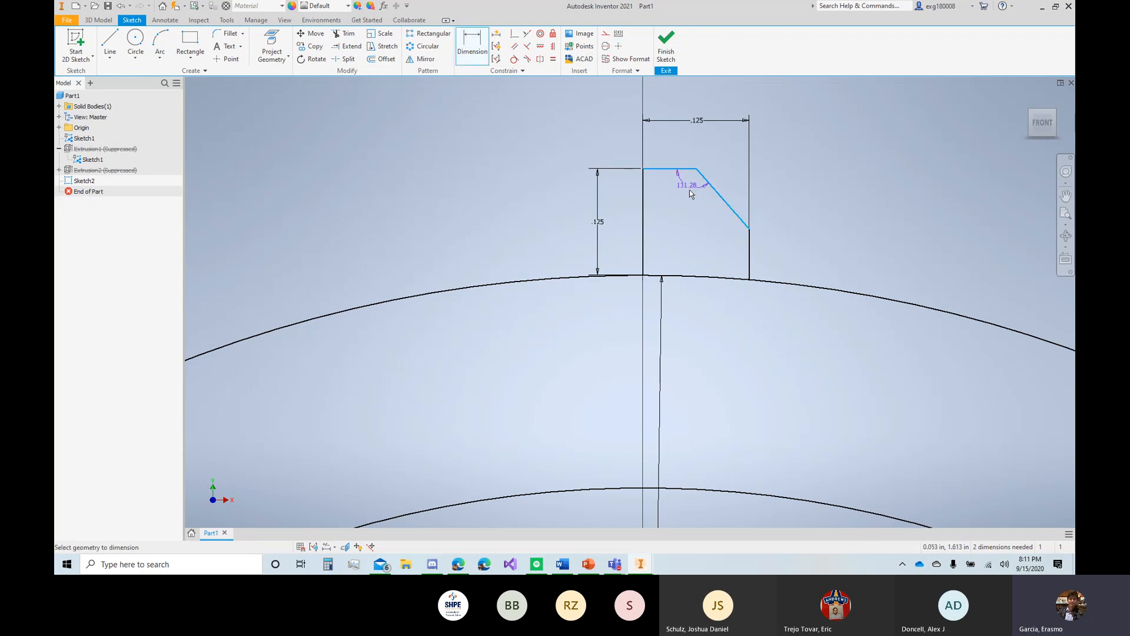
pyautogui.click(692, 195)
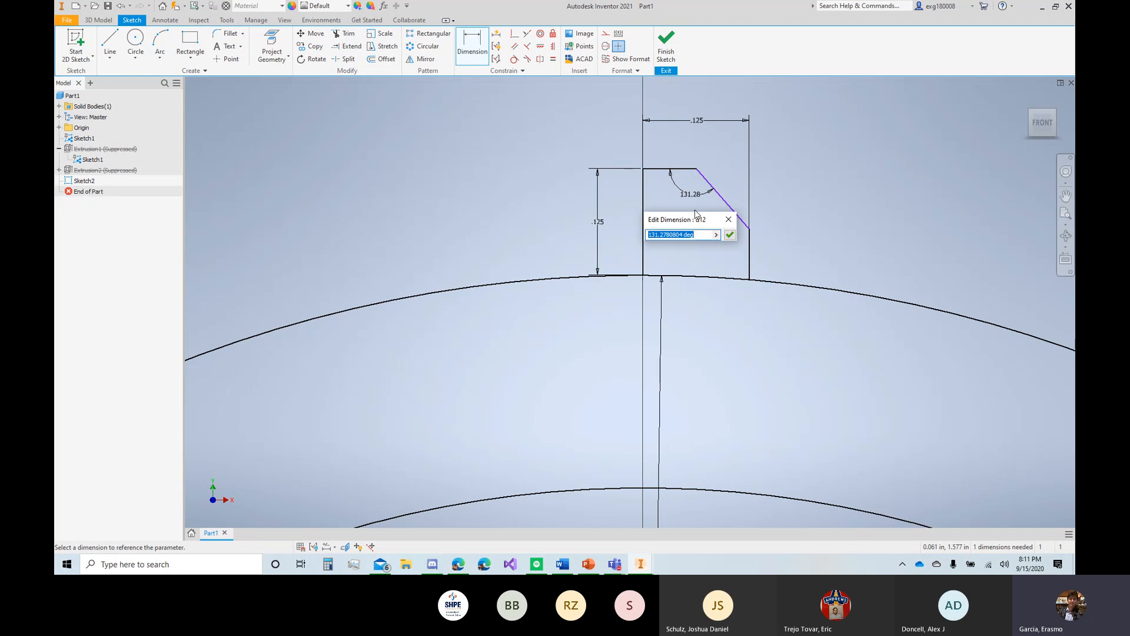
pyautogui.write('25')
pyautogui.press('Return')
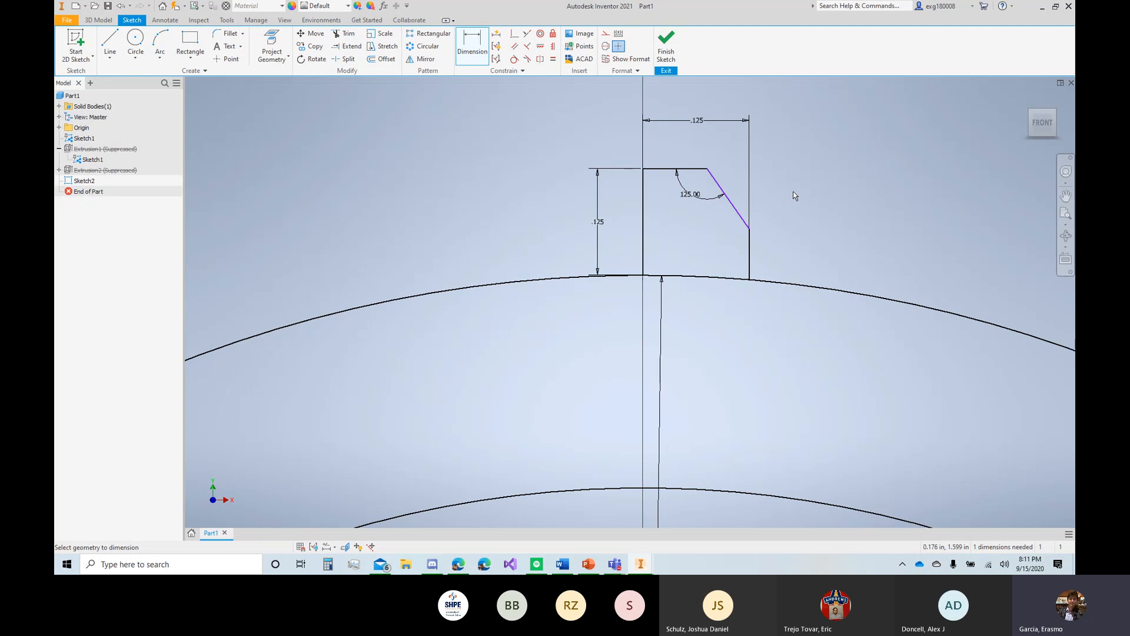
pyautogui.press('Escape')
# Step: Nudge the slanted flank, and dimension the half-tooth's top horizontal line to a length of 0.1 in
pyautogui.moveTo(737, 216)
pyautogui.mouseDown()
pyautogui.moveTo(715, 237)
pyautogui.moveTo(736, 218)
pyautogui.mouseUp()
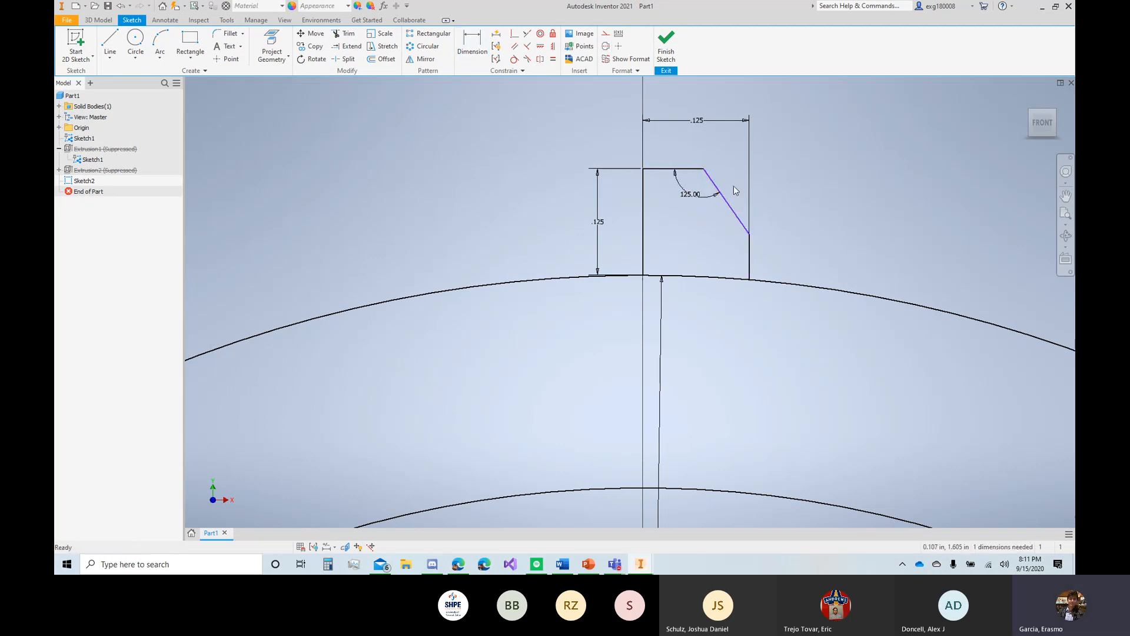
pyautogui.click(473, 41)
pyautogui.click(678, 169)
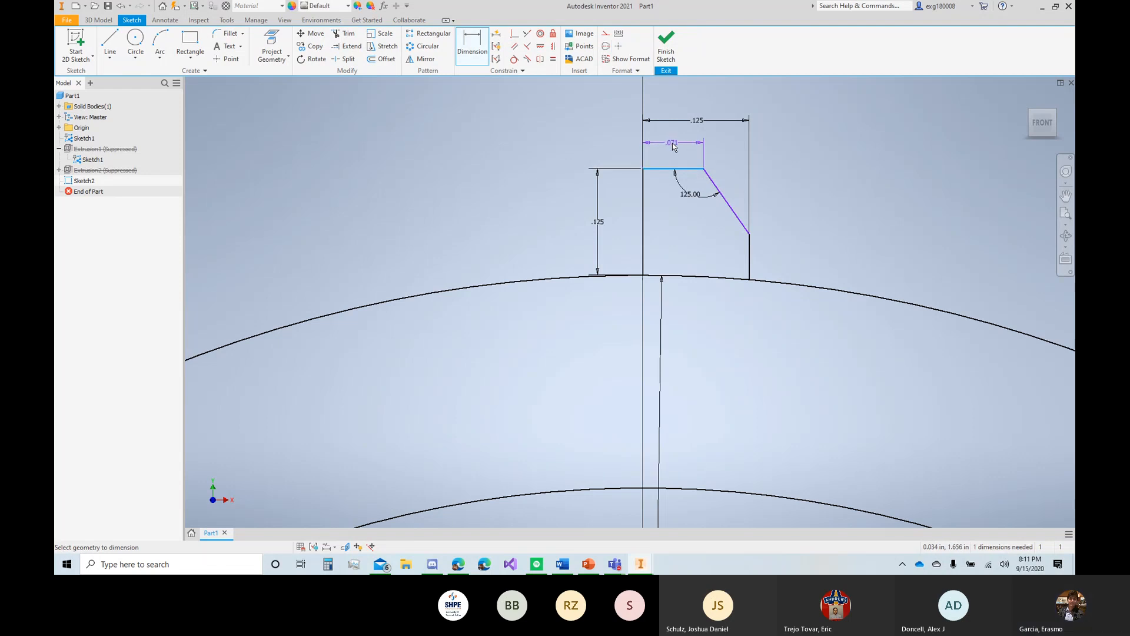
pyautogui.click(672, 148)
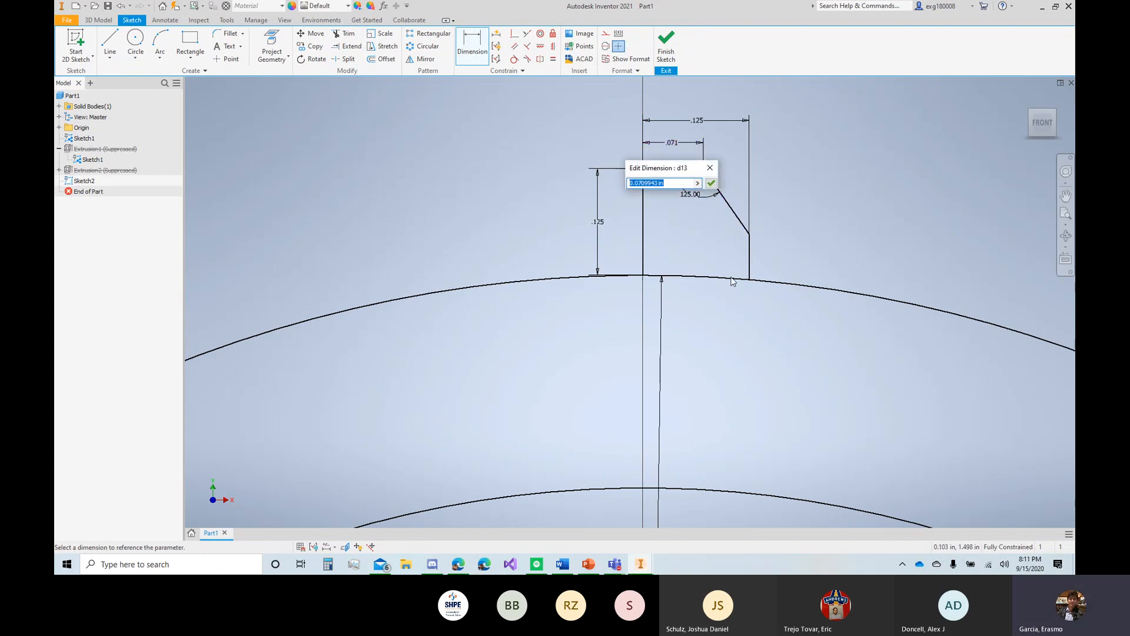
pyautogui.write('.0')
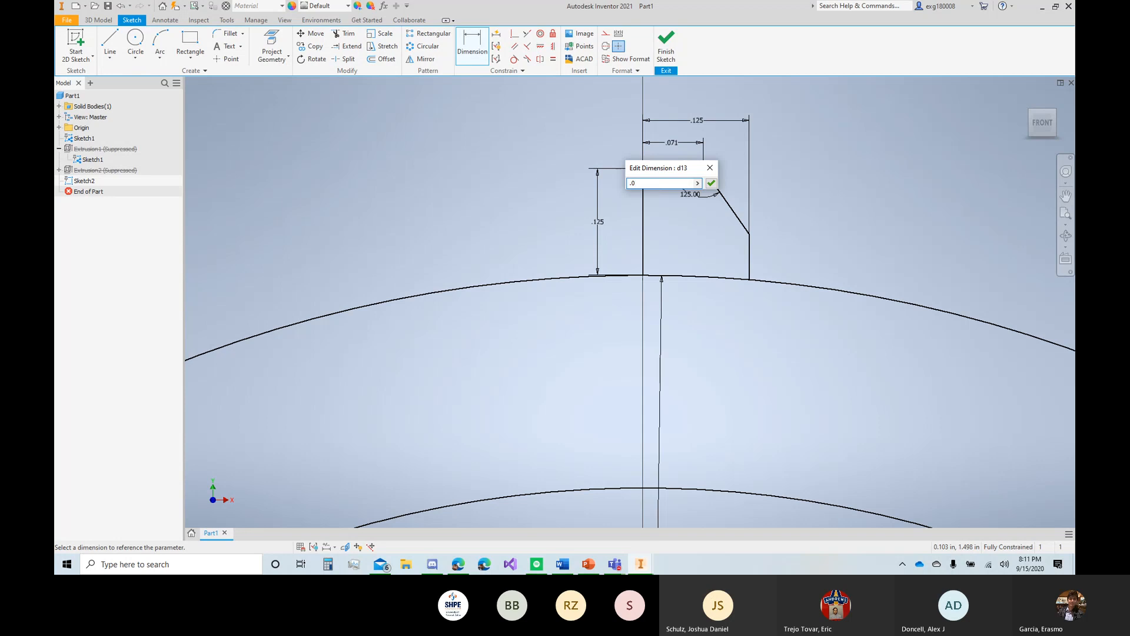
pyautogui.write('5')
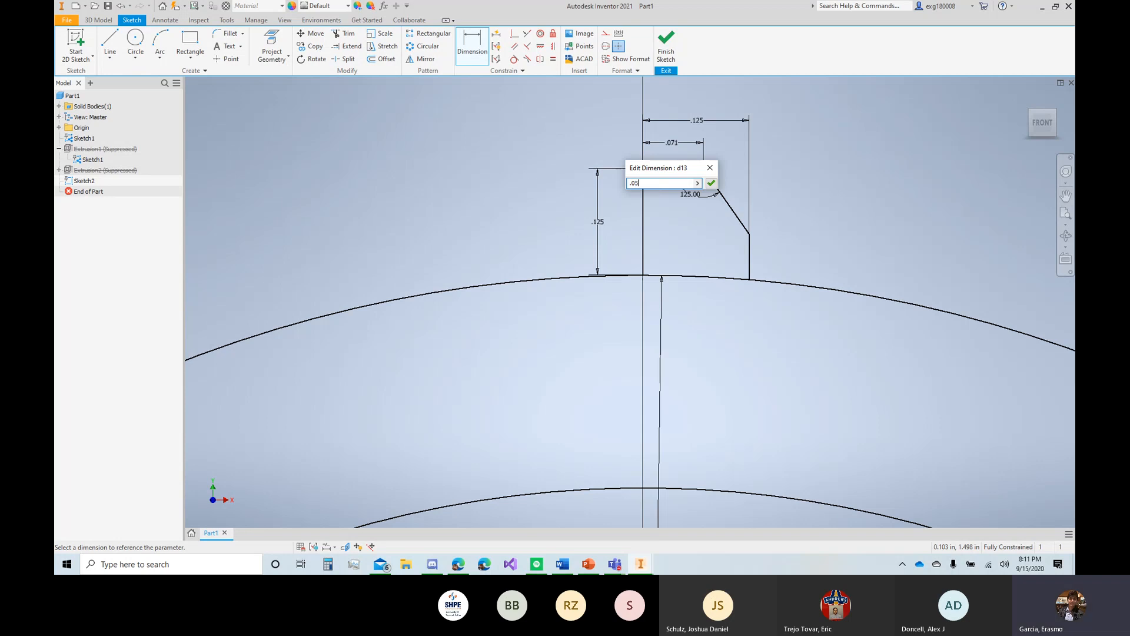
pyautogui.press('BackSpace')
pyautogui.press('BackSpace')
pyautogui.write('1')
pyautogui.press('Return')
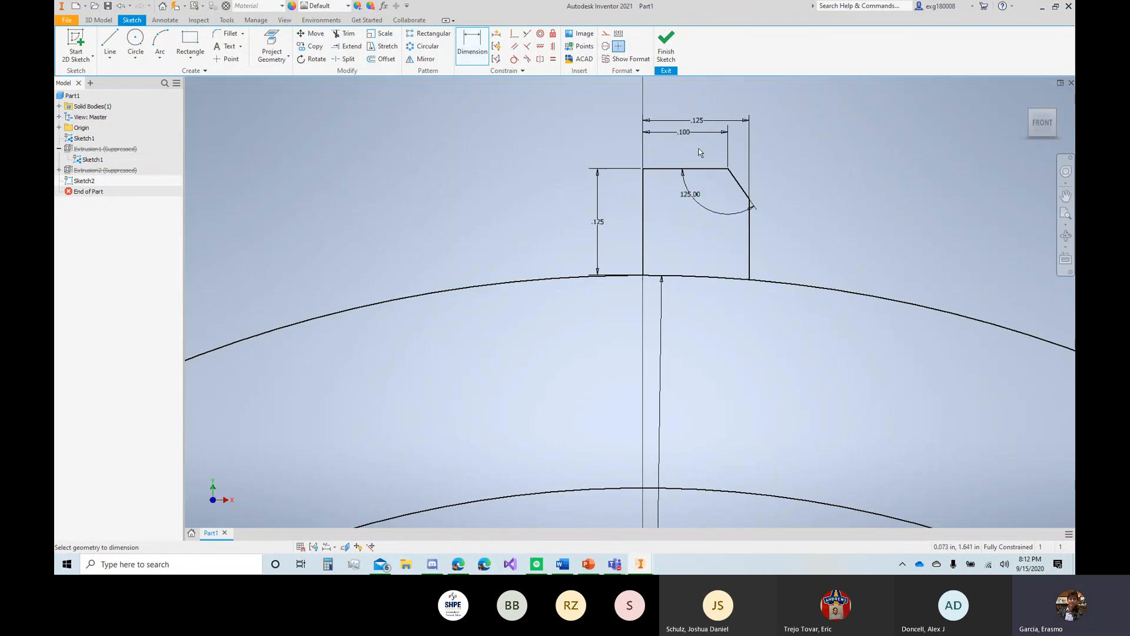
# Step: Set the length dimension of the half-tooth's top horizontal line to 0.080 in
pyautogui.doubleClick(686, 132)
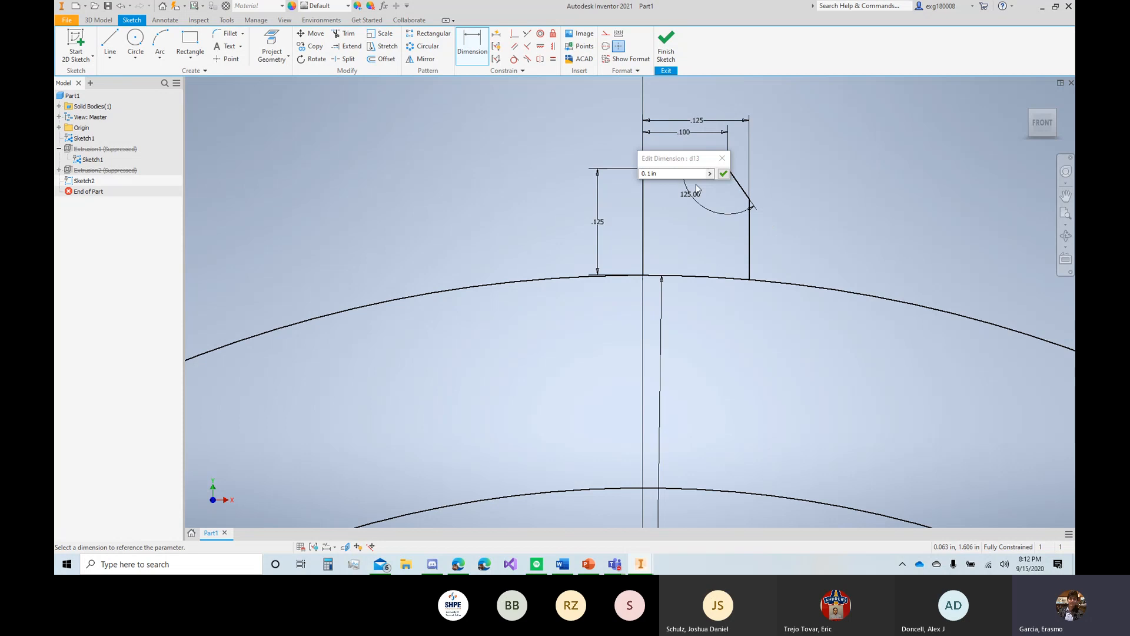
pyautogui.write('.')
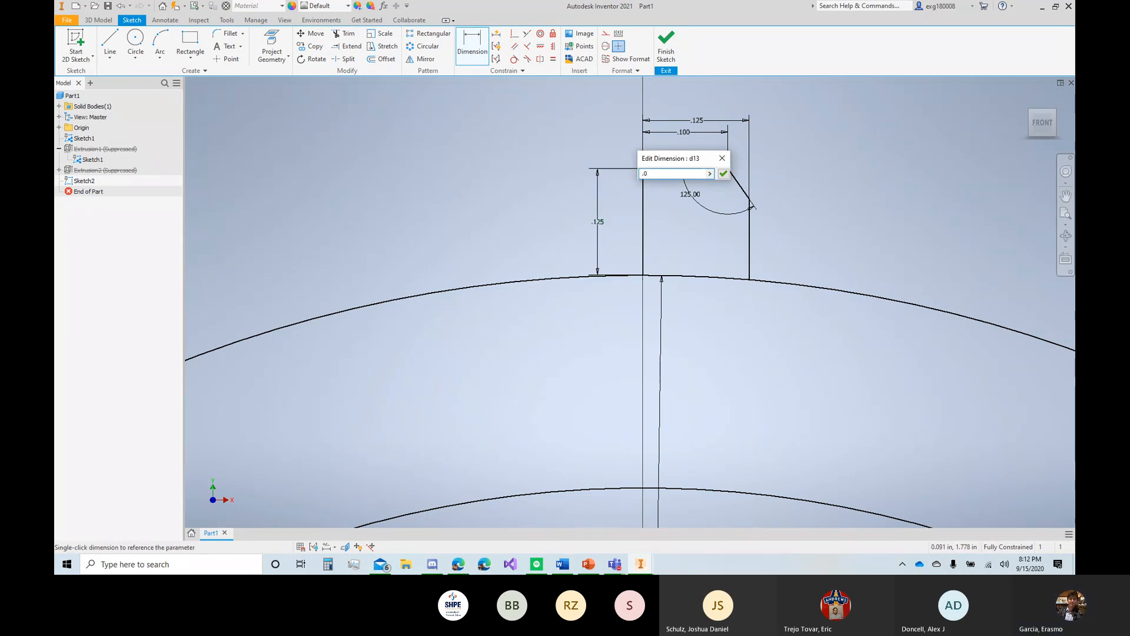
pyautogui.write('080')
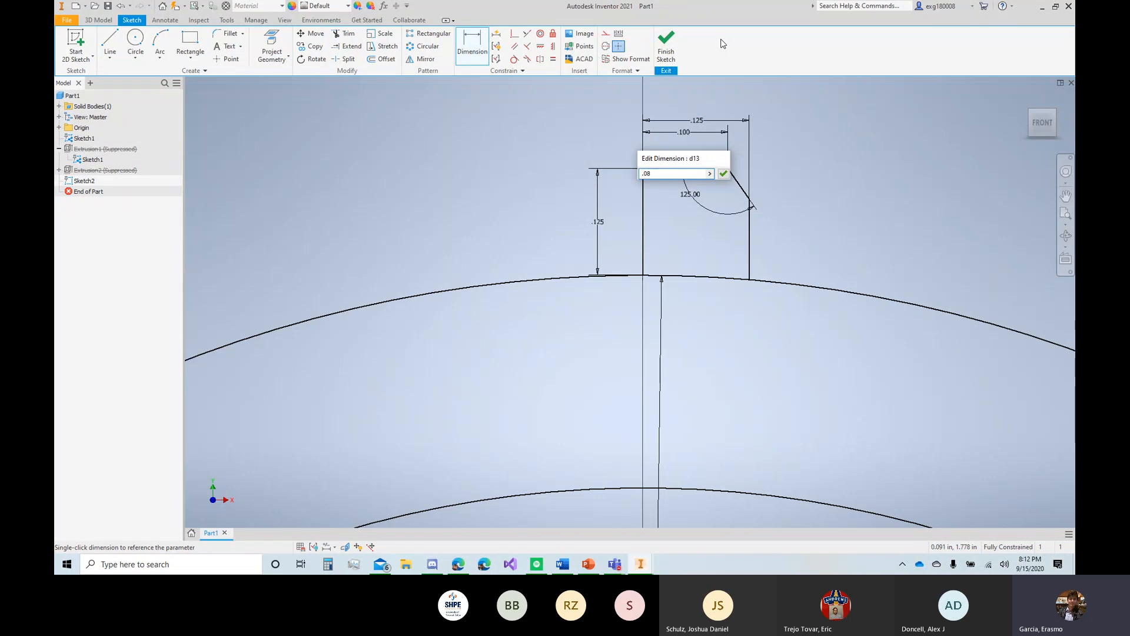
pyautogui.press('Return')
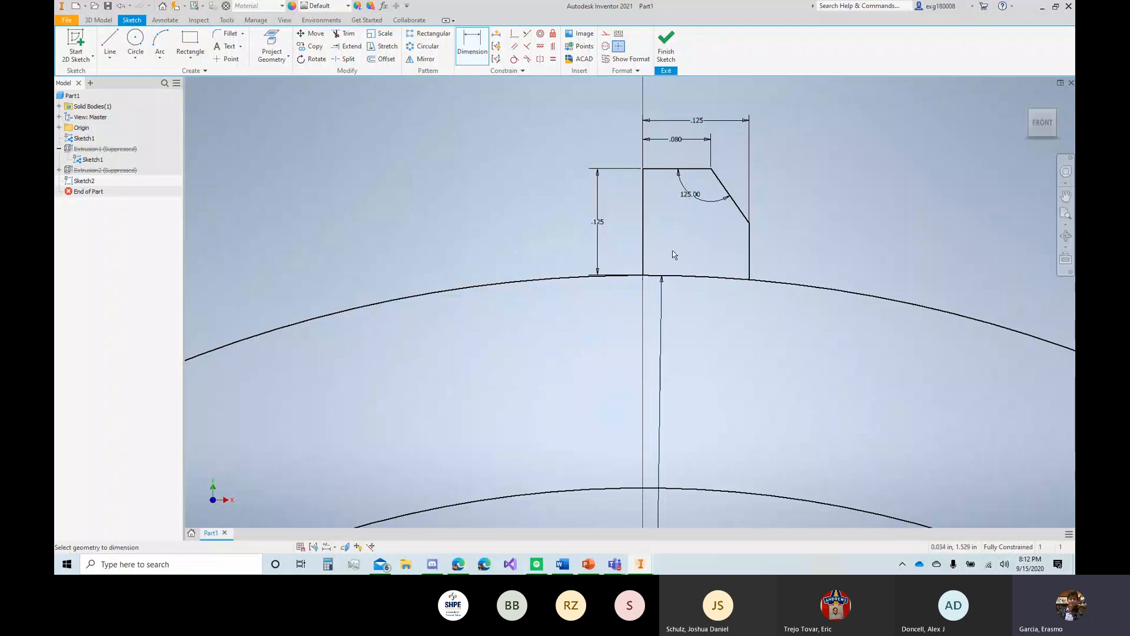
pyautogui.press('Escape')
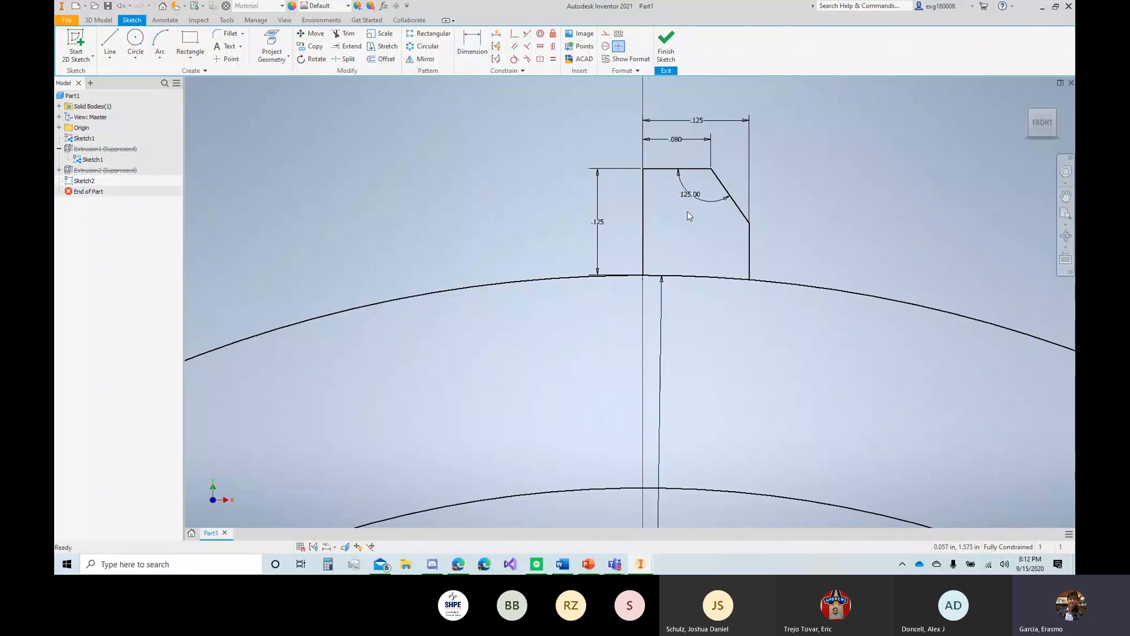
# Step: Convert the half-tooth's vertical centre line into a construction line
pyautogui.click(643, 226)
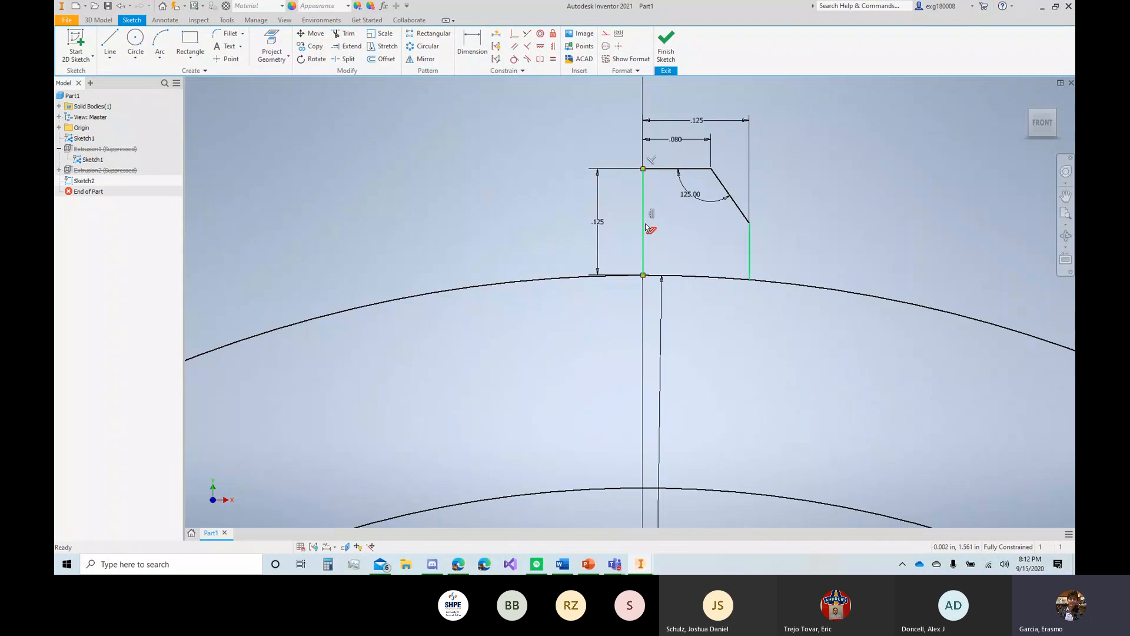
pyautogui.click(605, 34)
pyautogui.click(704, 249)
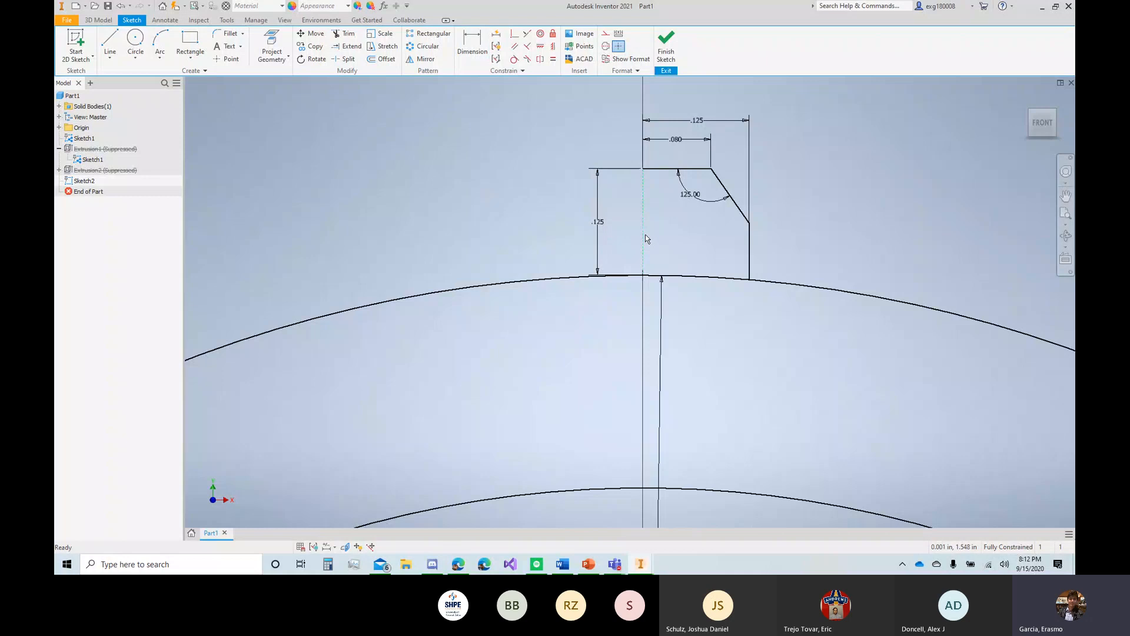
pyautogui.rightClick(645, 235)
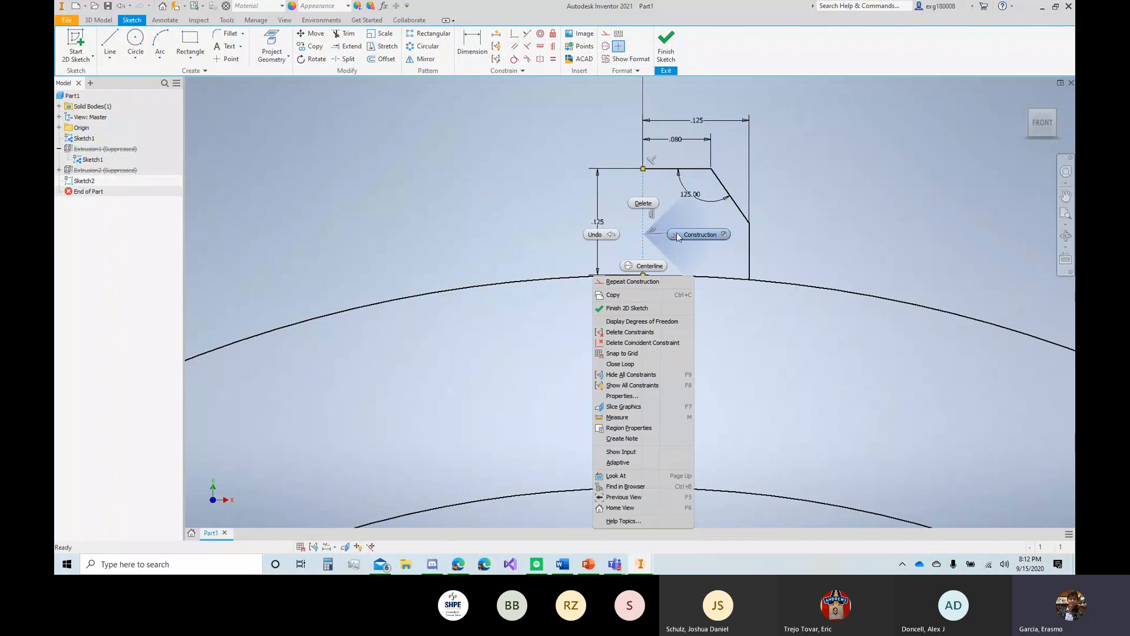
pyautogui.click(685, 235)
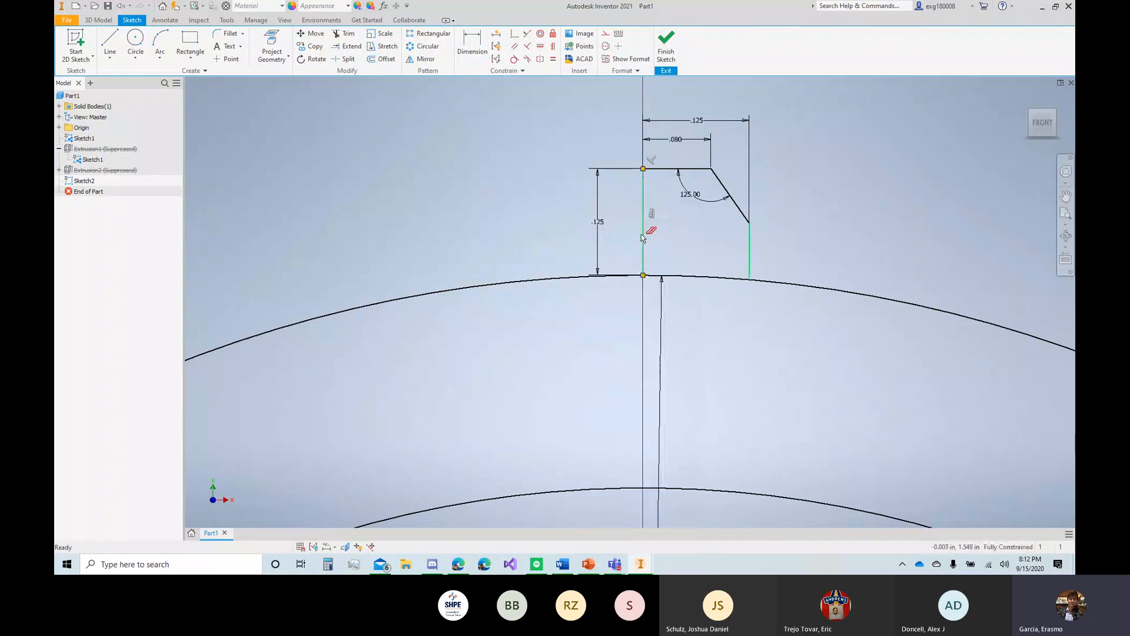
pyautogui.rightClick(642, 237)
pyautogui.click(684, 231)
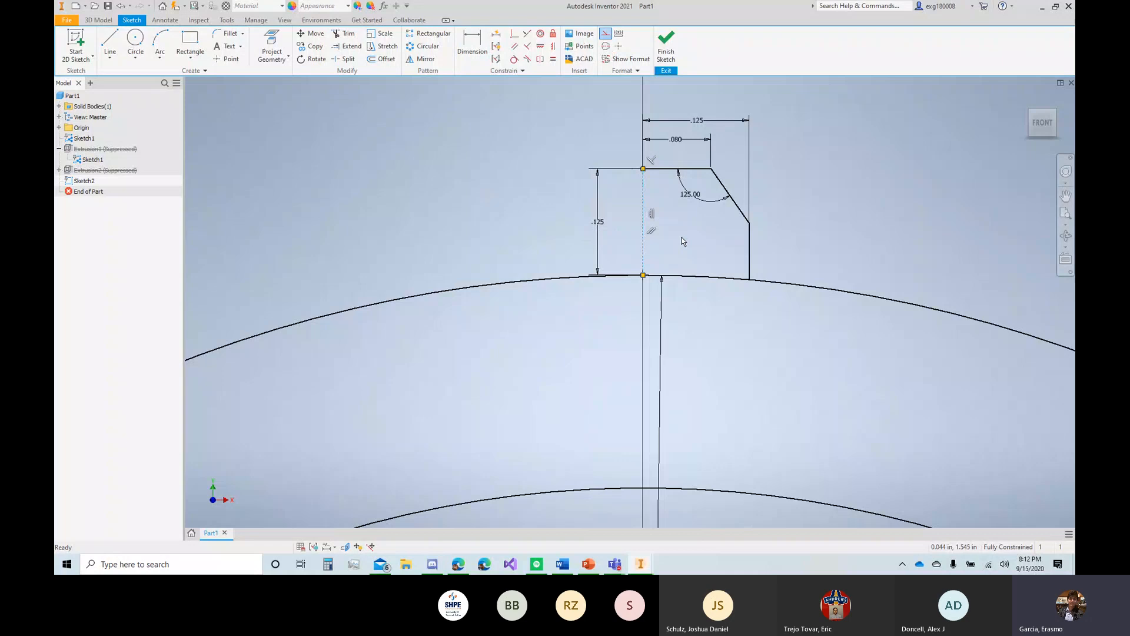
pyautogui.click(644, 209)
pyautogui.click(327, 219)
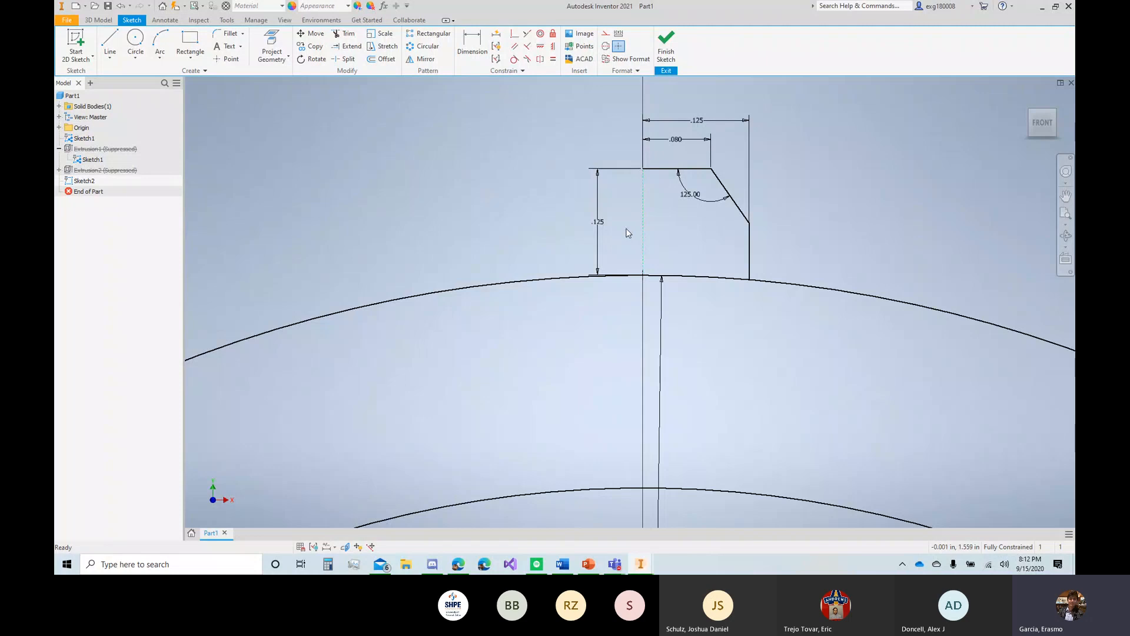
# Step: Mirror the half-tooth's top line, slanted flank and outer vertical line about the vertical construction line
pyautogui.click(670, 169)
pyautogui.keyDown('ctrl'); pyautogui.click(726, 191); pyautogui.keyUp('ctrl')
pyautogui.keyDown('ctrl'); pyautogui.click(749, 248); pyautogui.keyUp('ctrl')
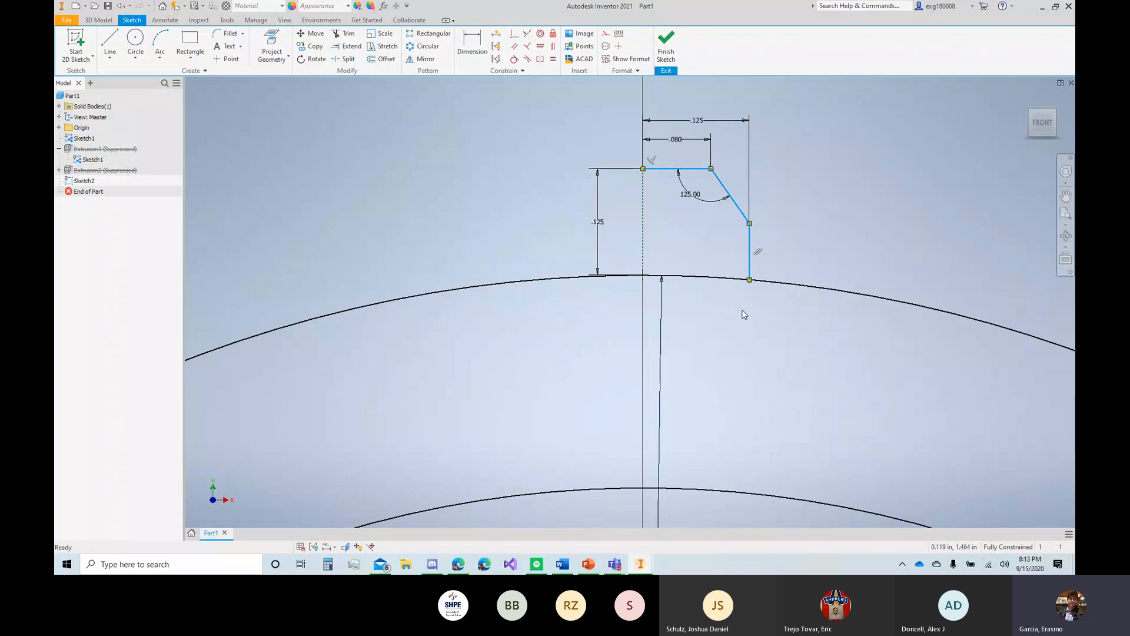
pyautogui.click(427, 60)
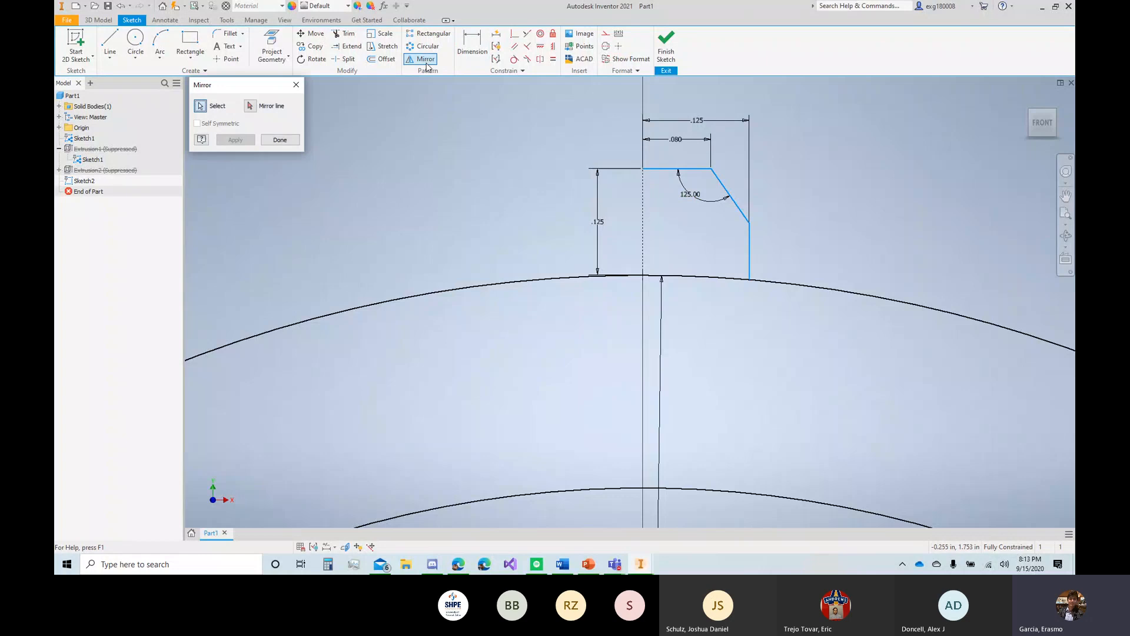
pyautogui.click(643, 227)
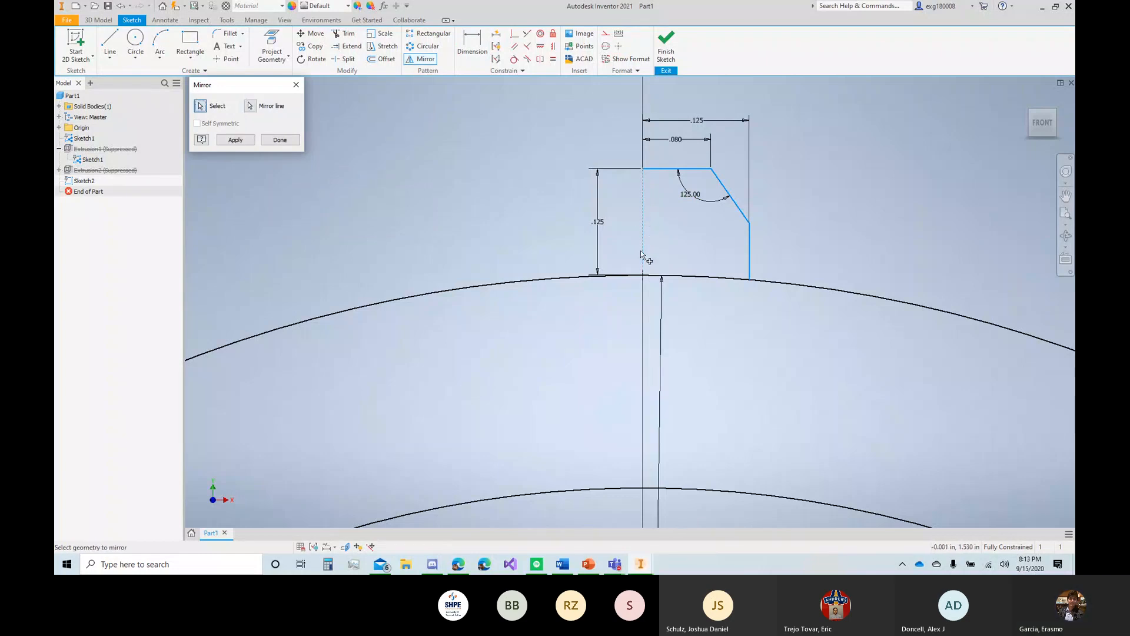
pyautogui.click(236, 142)
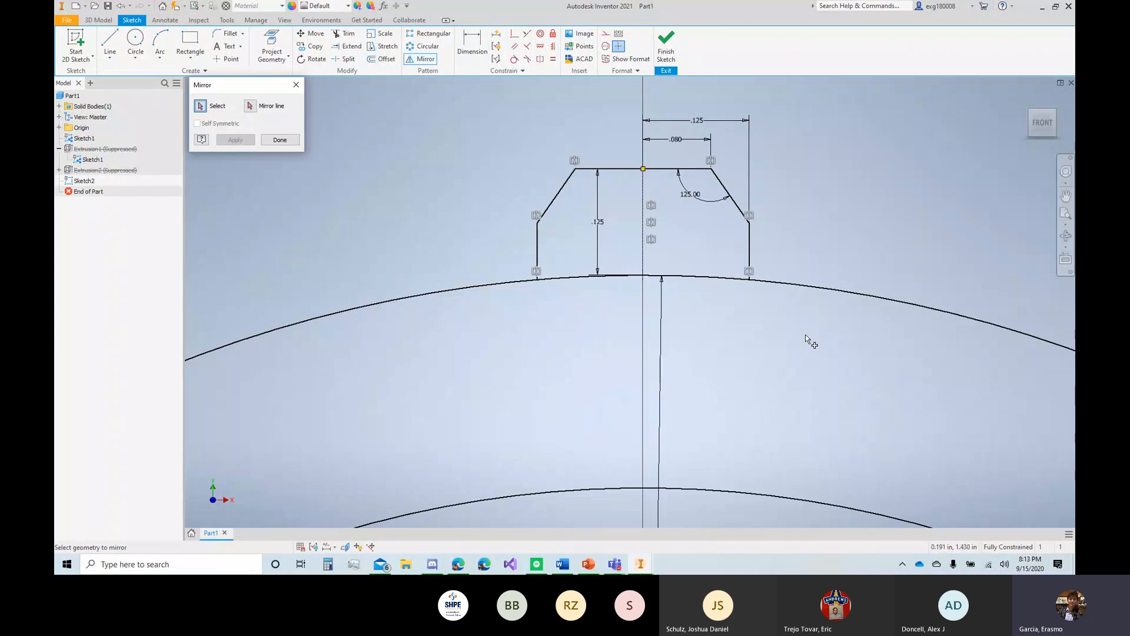
# Step: Finish the tooth sketch and unsuppress the two suppressed wheel extrusions
pyautogui.click(665, 52)
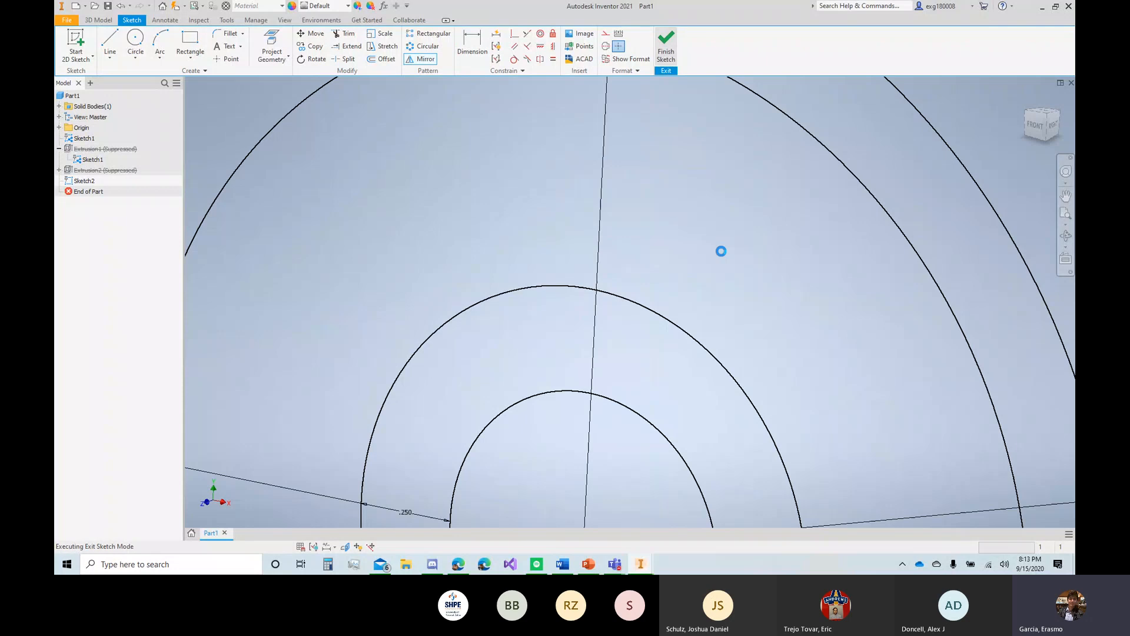
pyautogui.scroll(7, 722, 234)
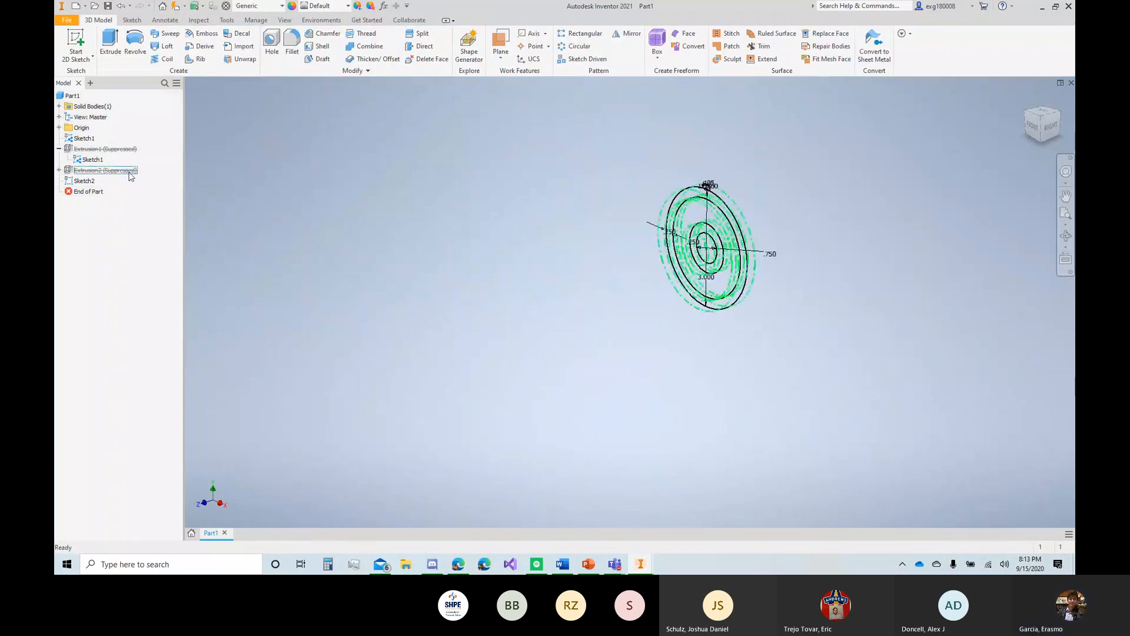
pyautogui.rightClick(129, 172)
pyautogui.click(166, 271)
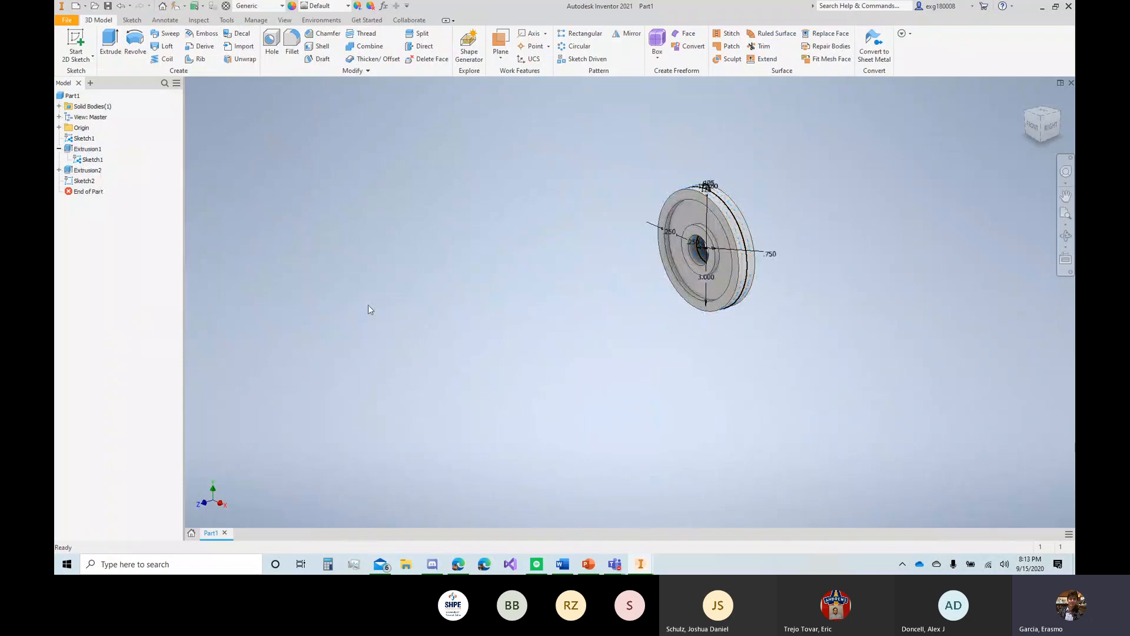
# Step: Extrude the tooth profile on the rim symmetrically about its sketch plane over a distance of 0.5 in
pyautogui.scroll(-5, 719, 179)
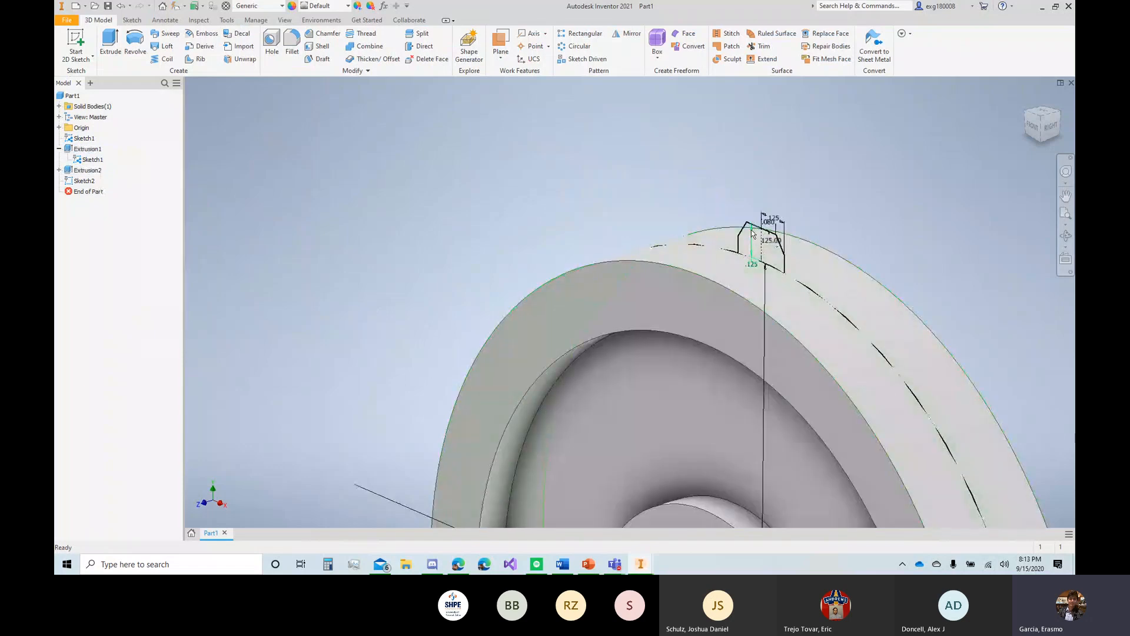
pyautogui.press('e')
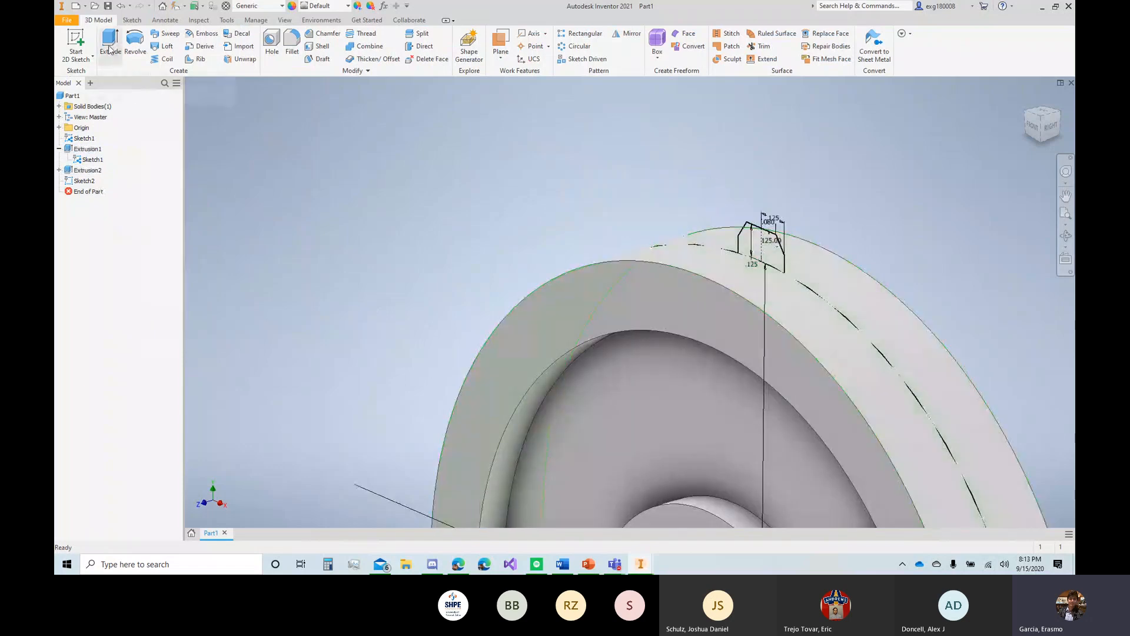
pyautogui.click(761, 253)
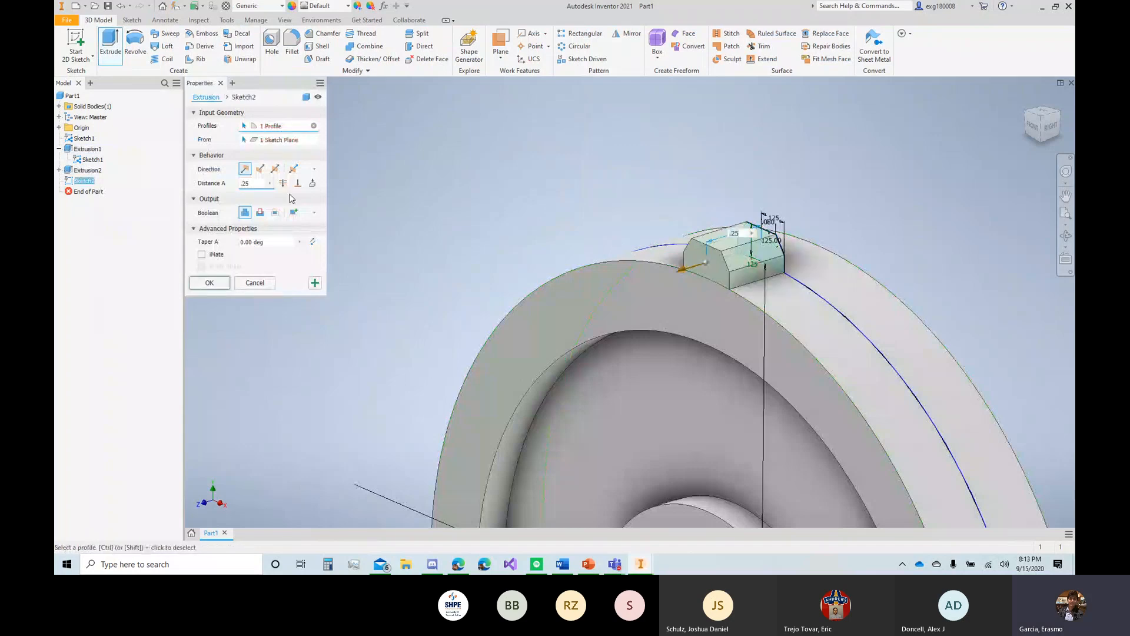
pyautogui.click(275, 169)
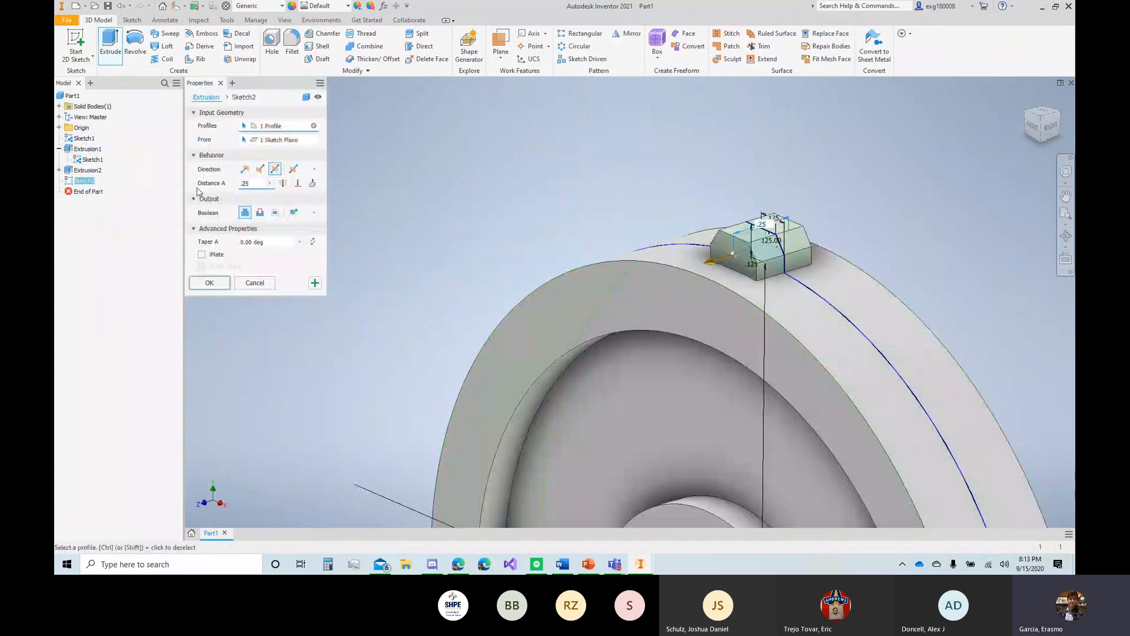
pyautogui.press('Return')
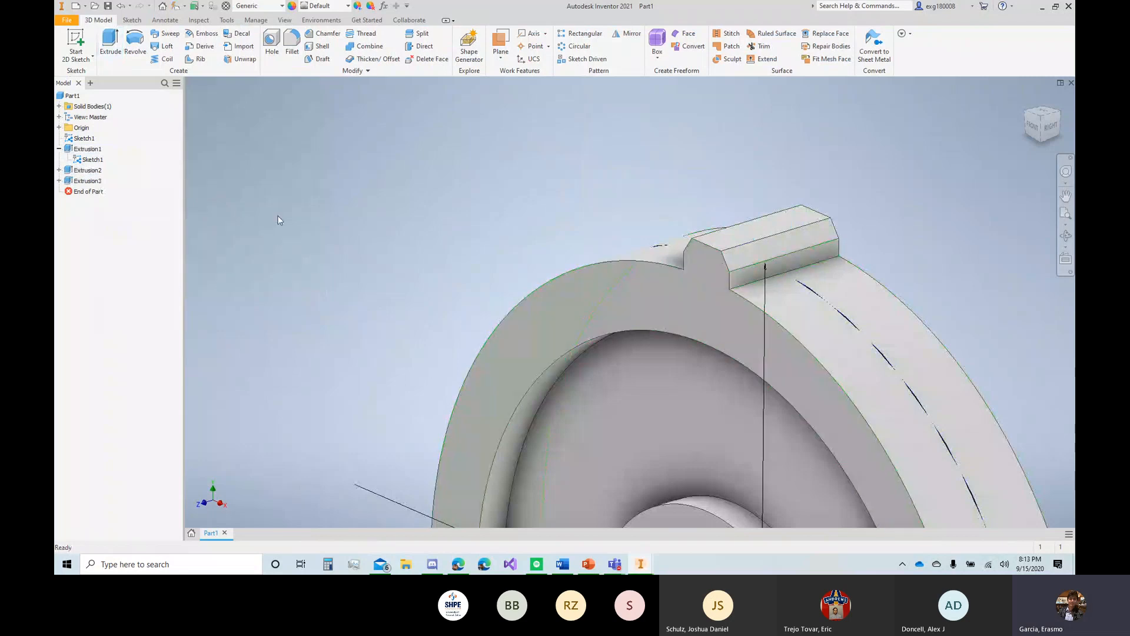
# Step: Edit the tooth extrusion and try ending it at one flat rim face and at the opposite rim face
pyautogui.click(99, 181)
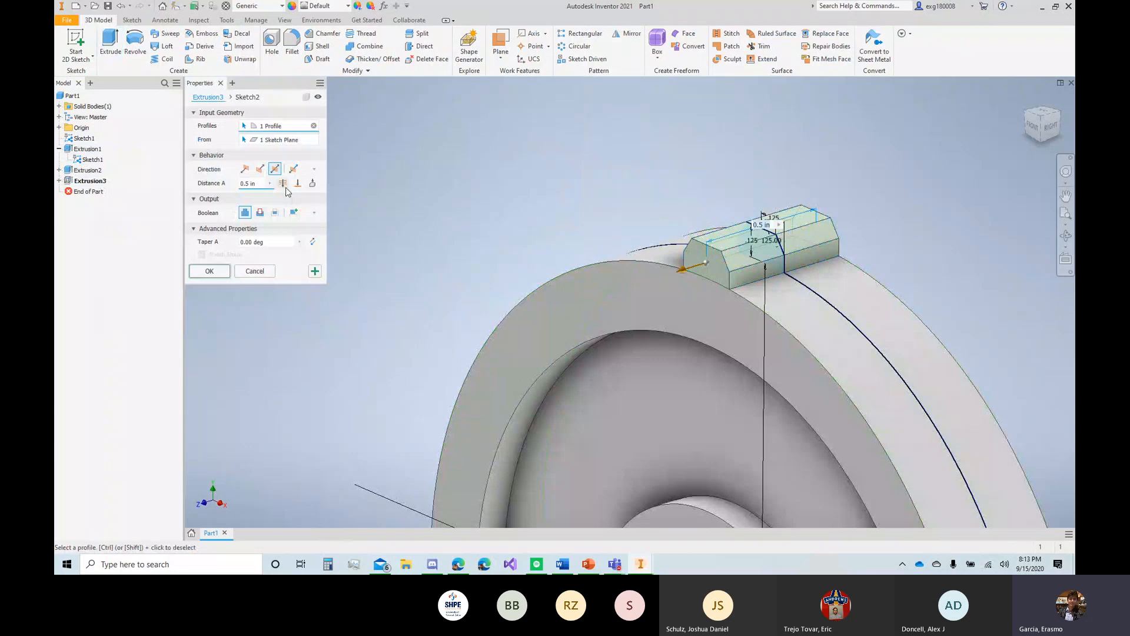
pyautogui.click(297, 183)
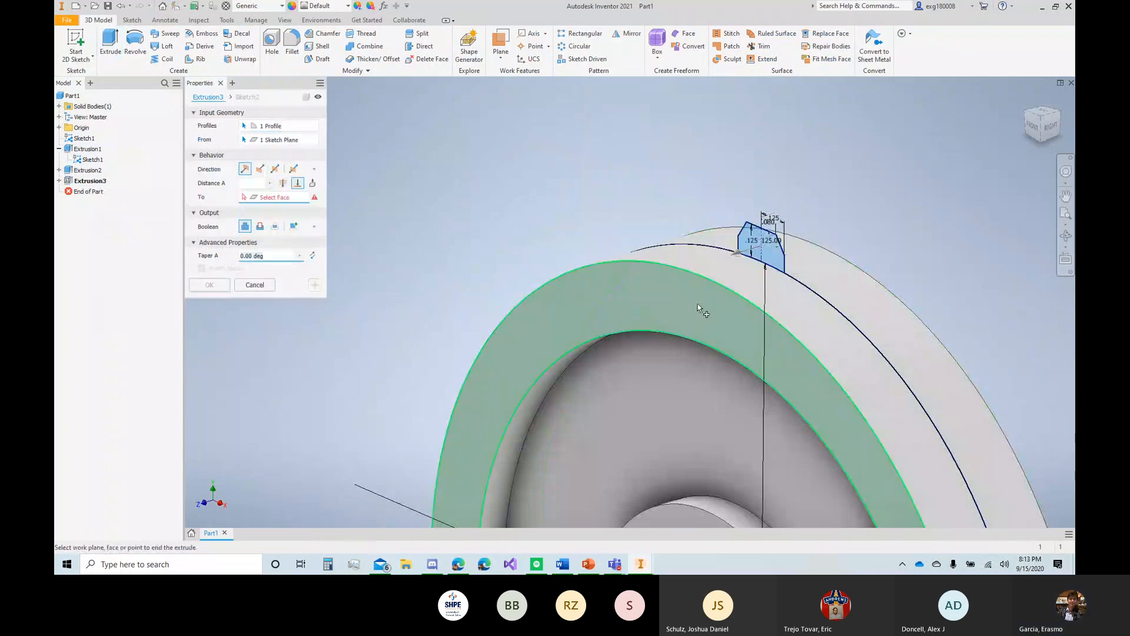
pyautogui.click(704, 311)
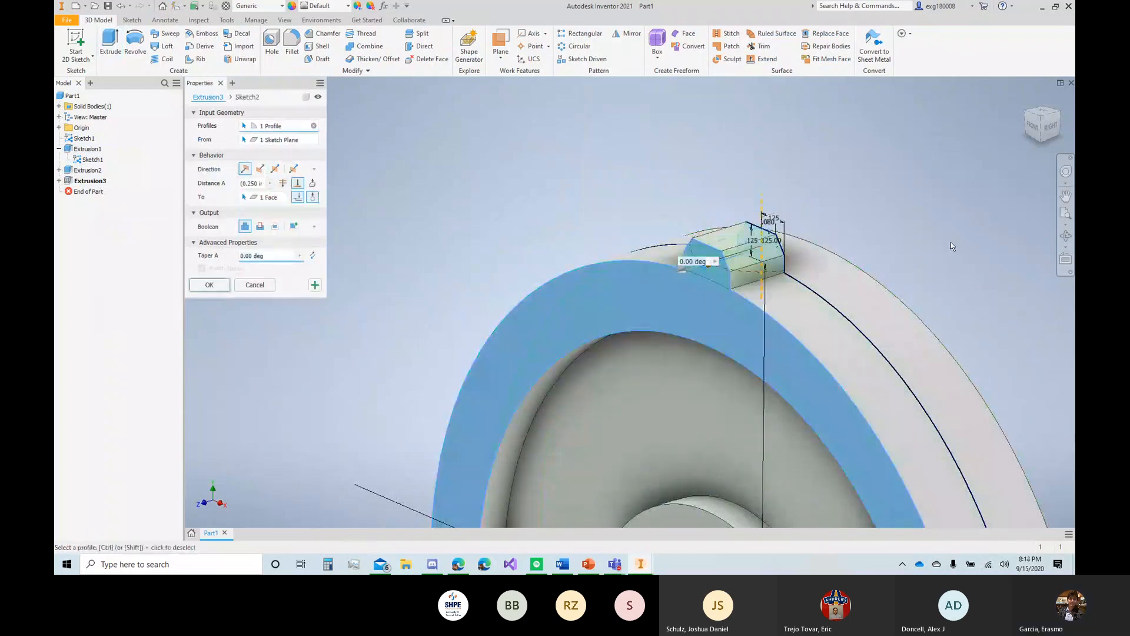
pyautogui.click(1062, 111)
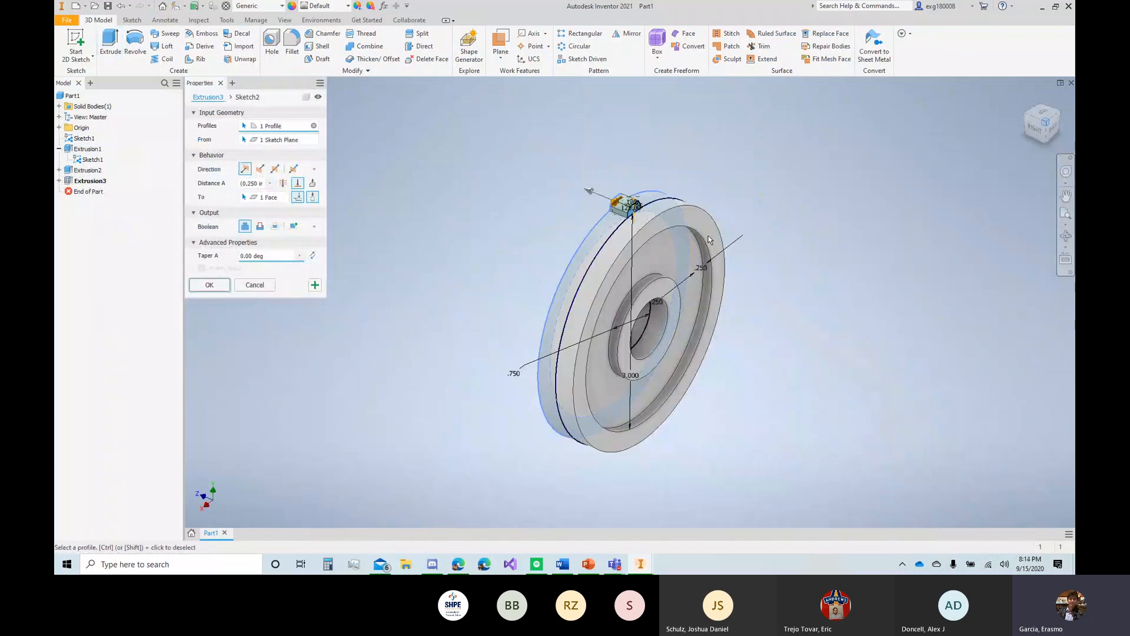
pyautogui.scroll(5, 670, 233)
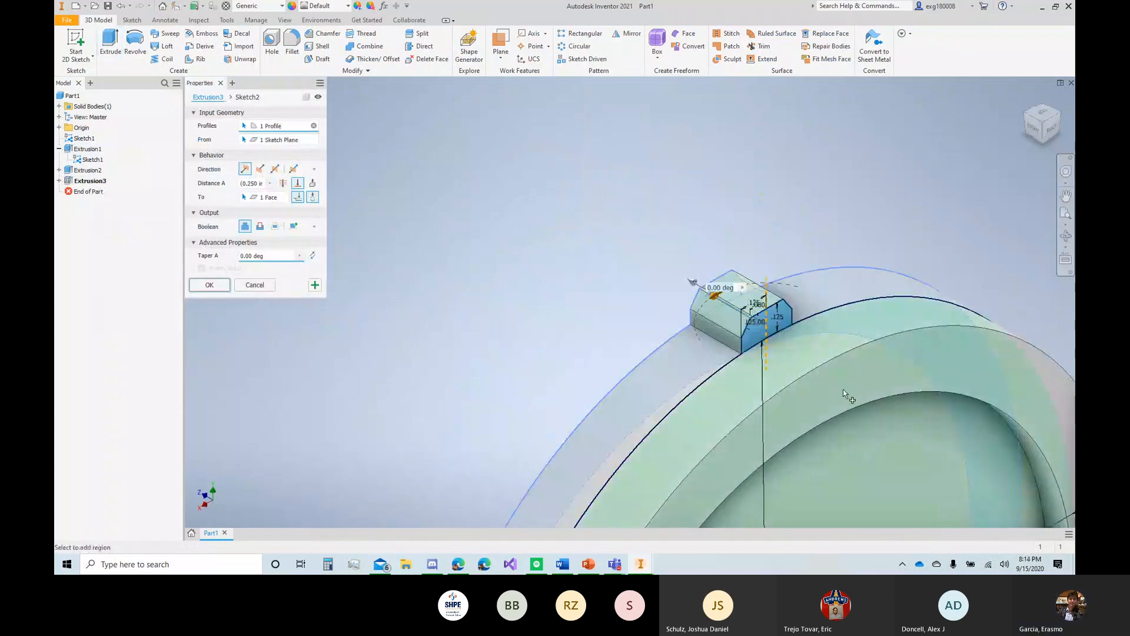
pyautogui.click(272, 197)
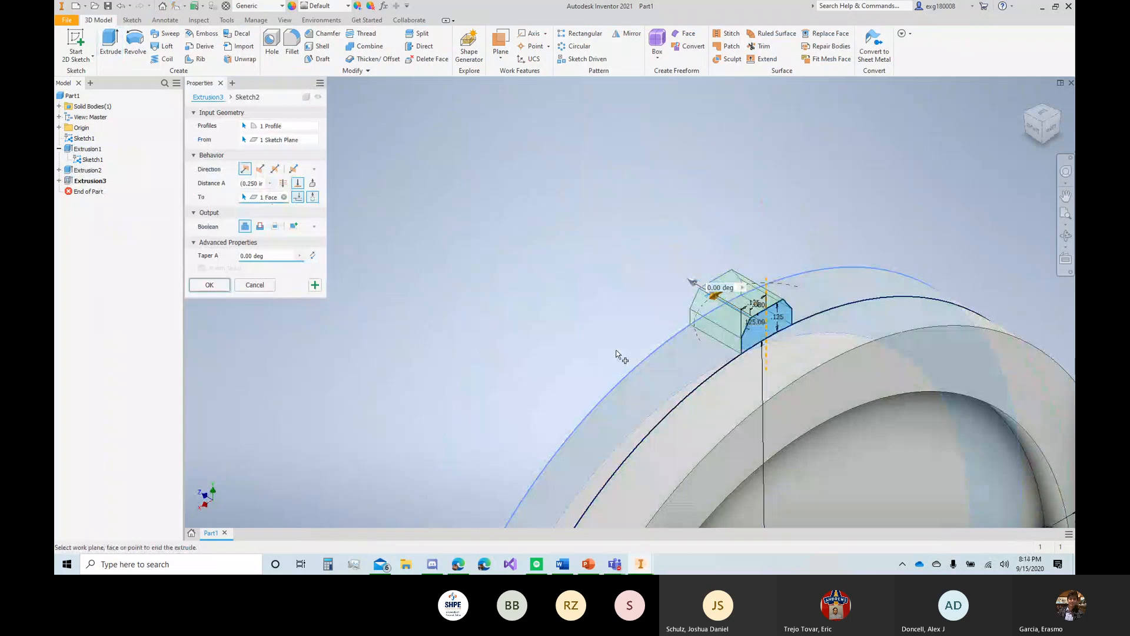
pyautogui.click(838, 399)
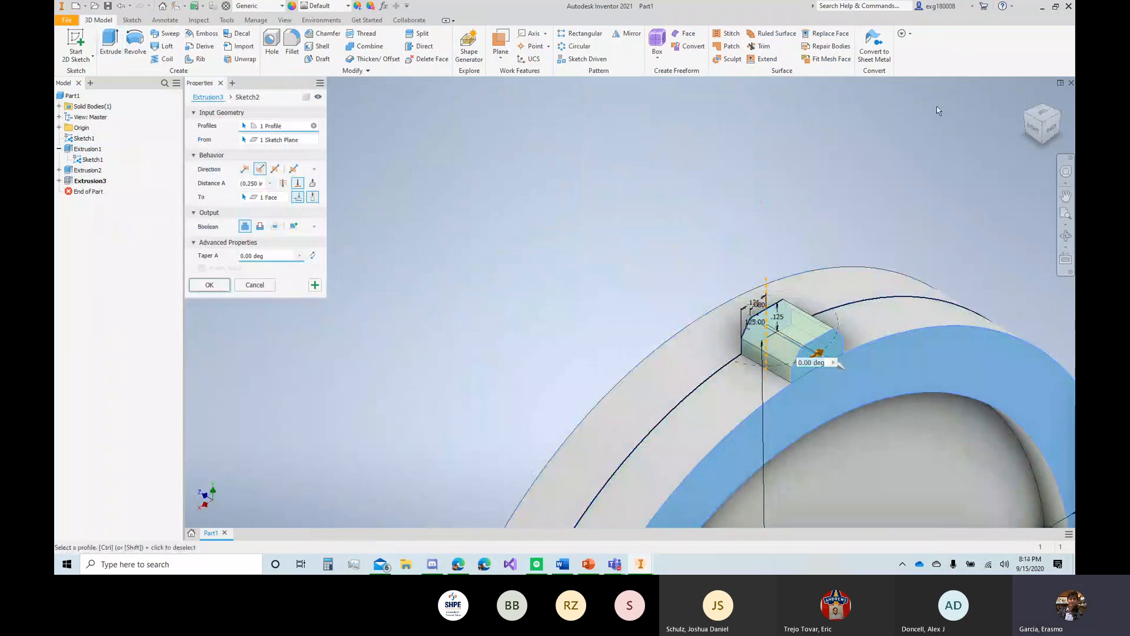
# Step: Return the tooth extrusion to the symmetric direction with a 0.5 in distance and apply it
pyautogui.click(1009, 101)
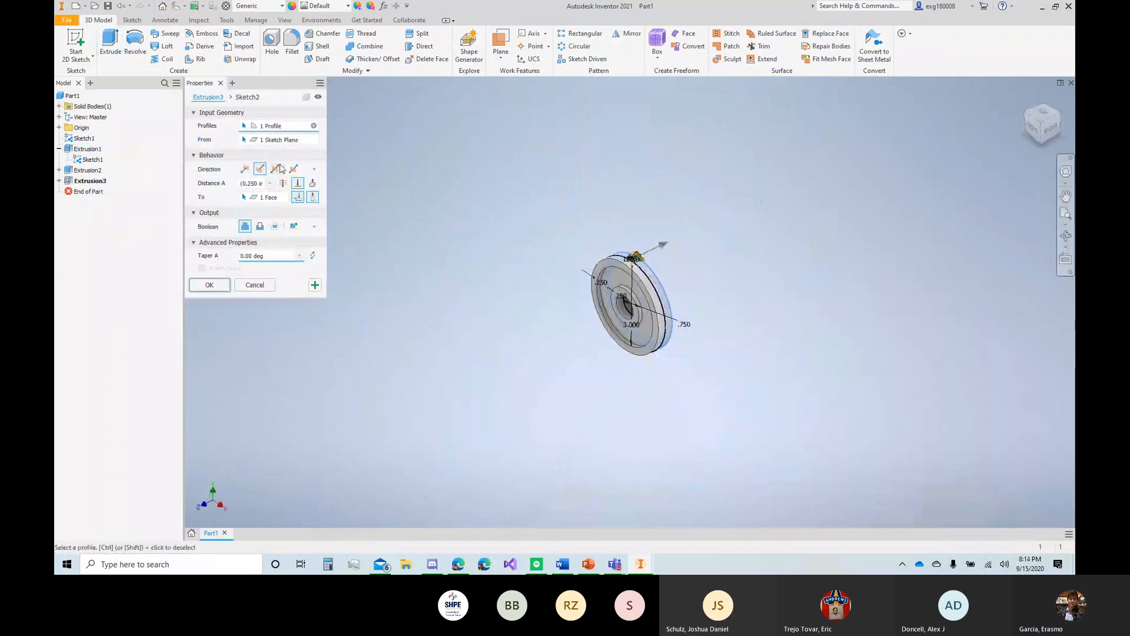
pyautogui.click(274, 169)
pyautogui.scroll(5, 708, 263)
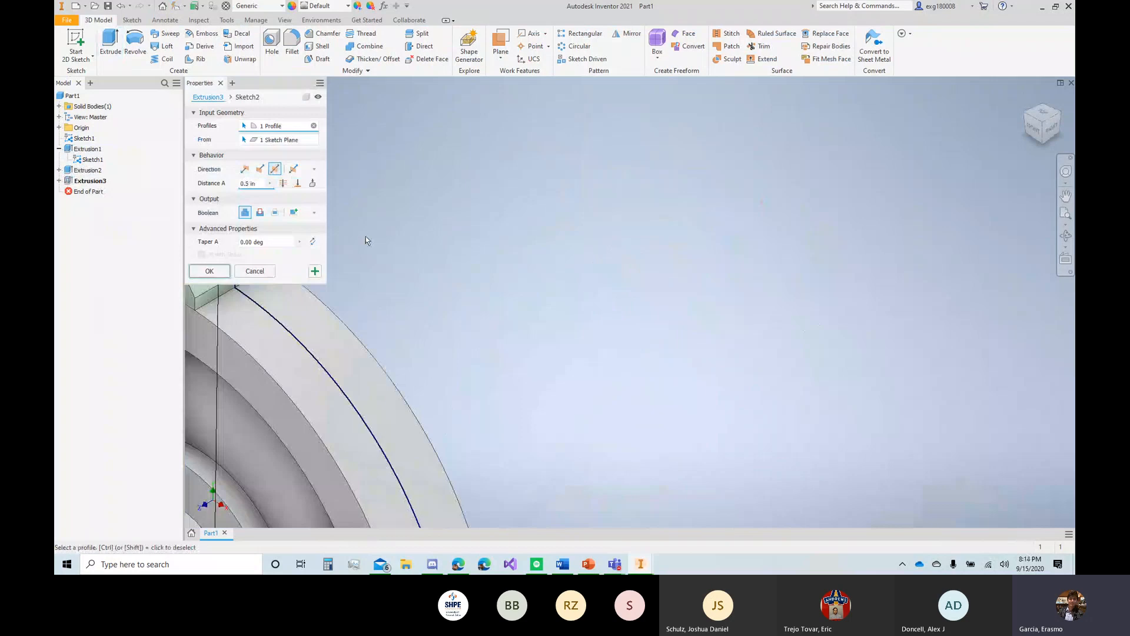
pyautogui.scroll(-3, 365, 236)
pyautogui.click(211, 271)
pyautogui.scroll(-3, 297, 332)
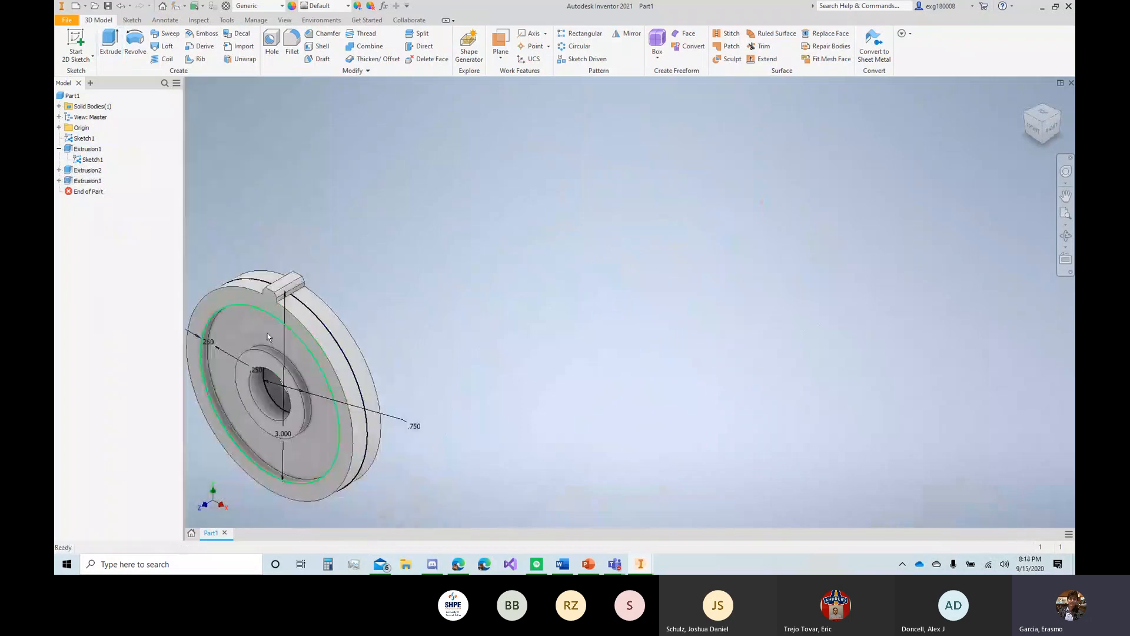
# Step: Edit the tooth extrusion, try the default, flipped and asymmetric directions, and return it to symmetric with a 0.5 in distance
pyautogui.click(1065, 196)
pyautogui.click(1027, 101)
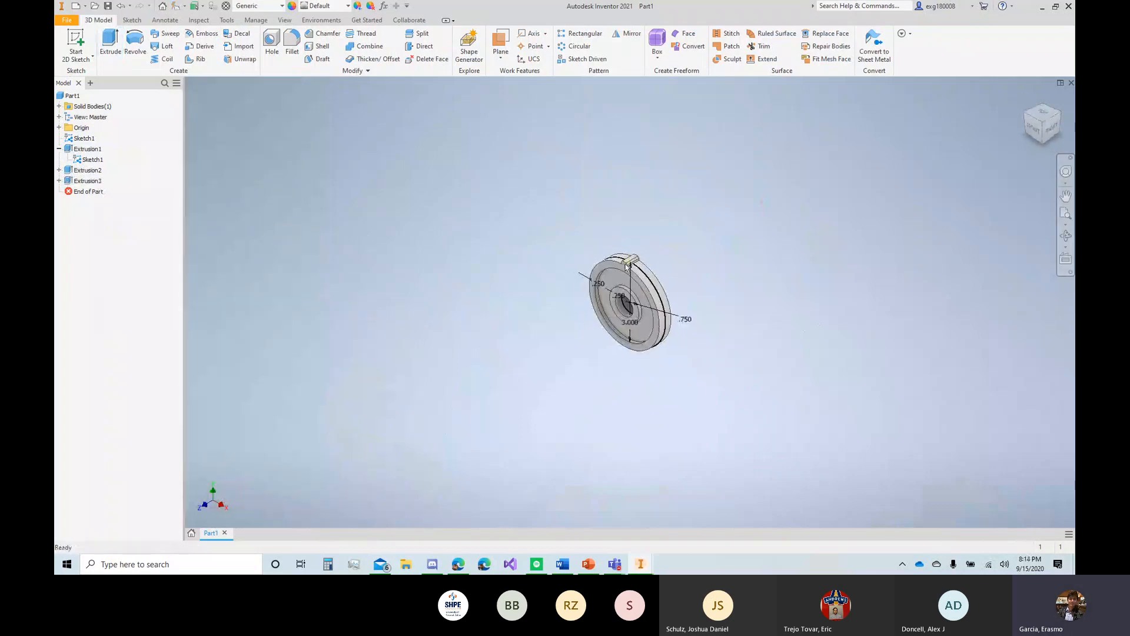
pyautogui.scroll(5, 628, 265)
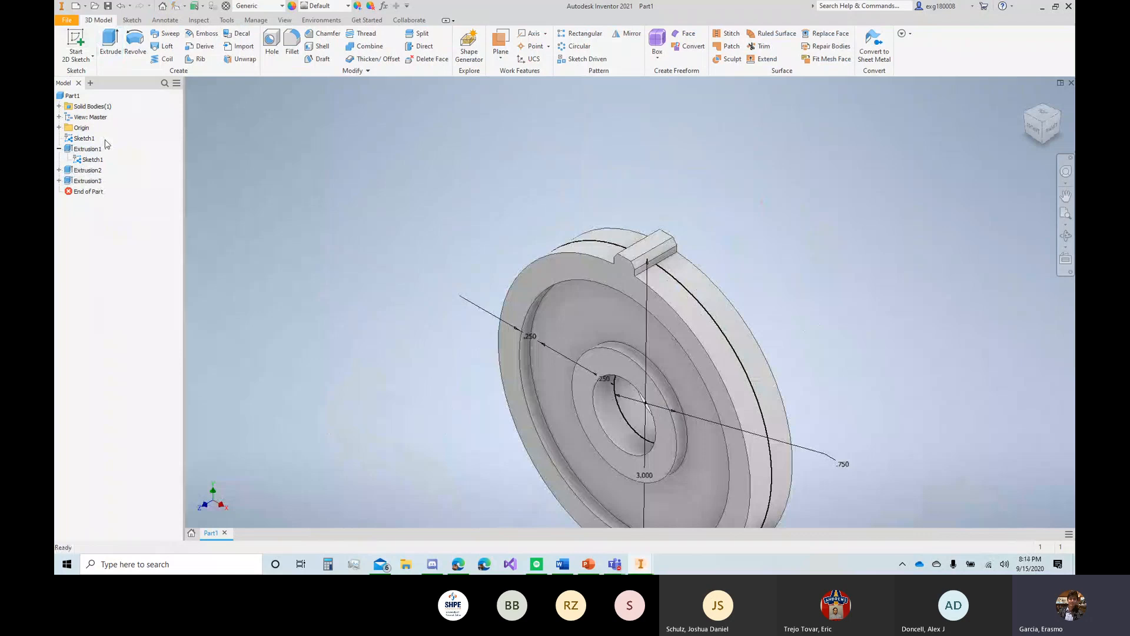
pyautogui.doubleClick(94, 185)
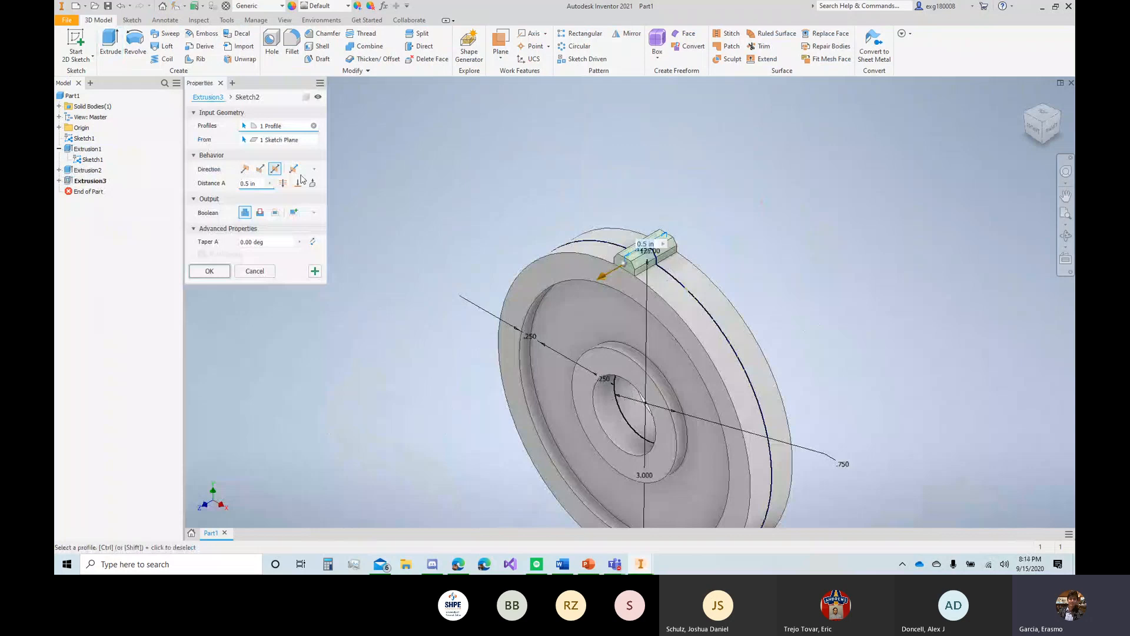
pyautogui.click(249, 176)
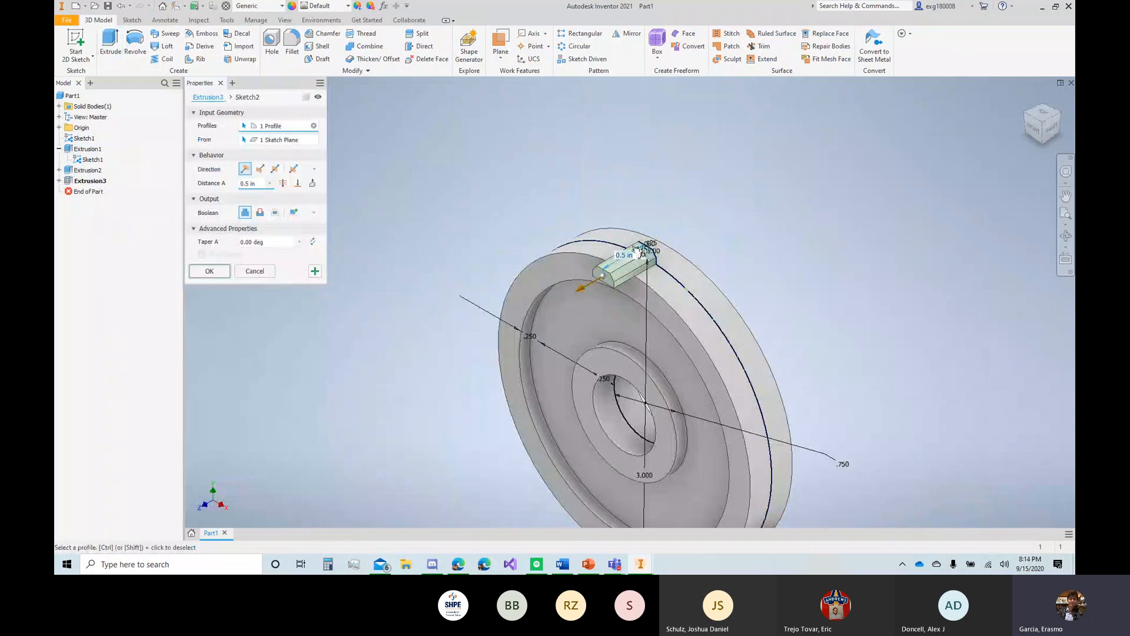
pyautogui.click(261, 171)
pyautogui.click(275, 172)
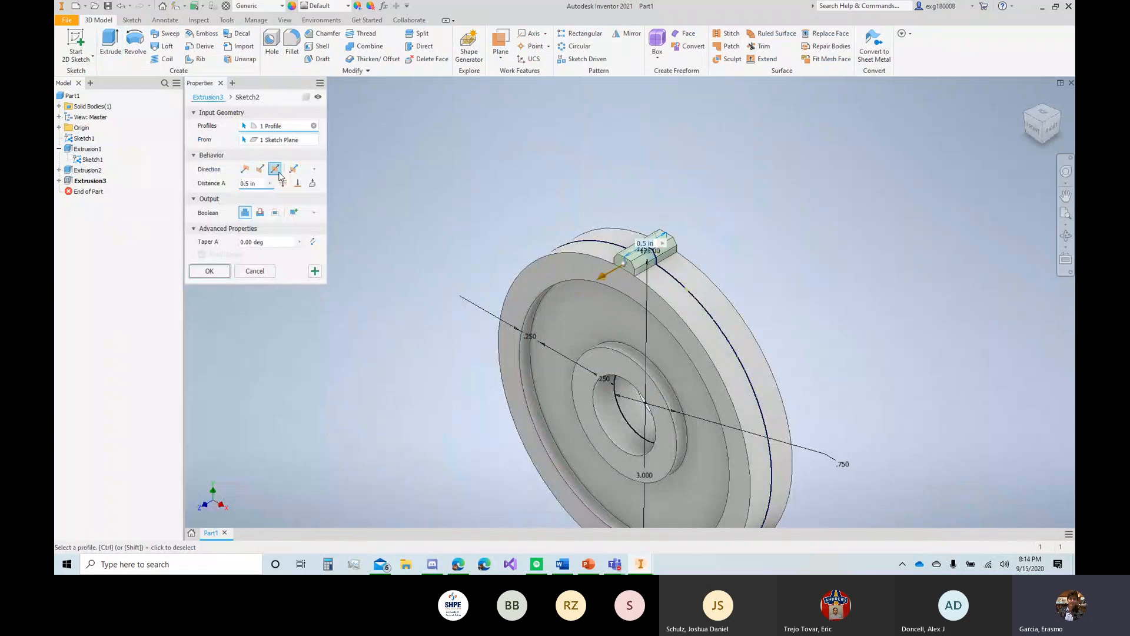
pyautogui.click(293, 172)
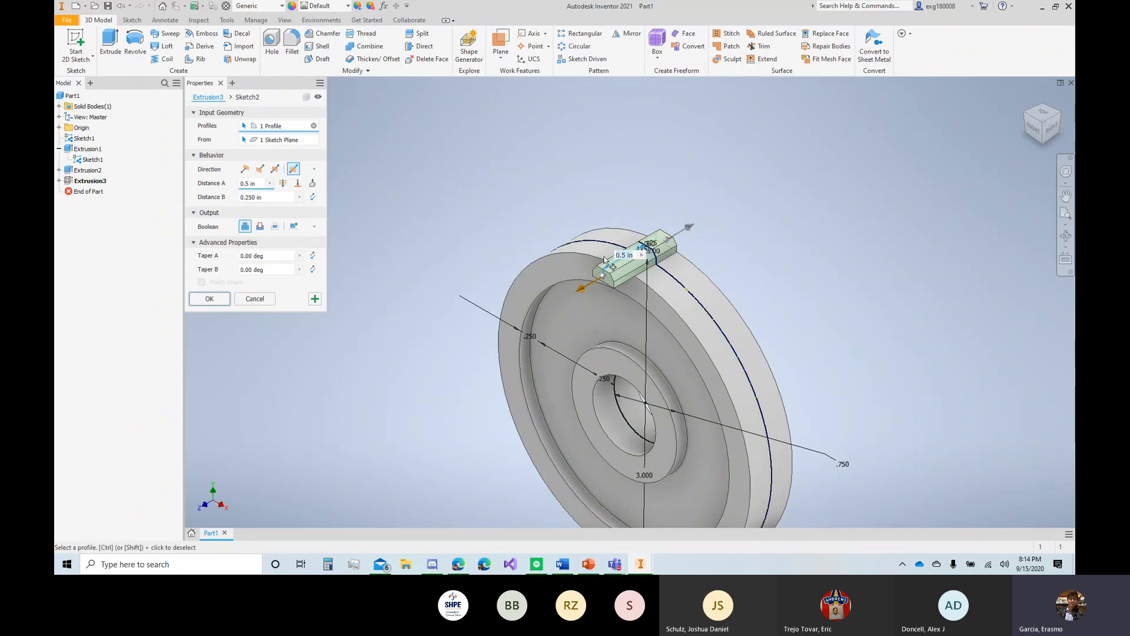
pyautogui.click(274, 168)
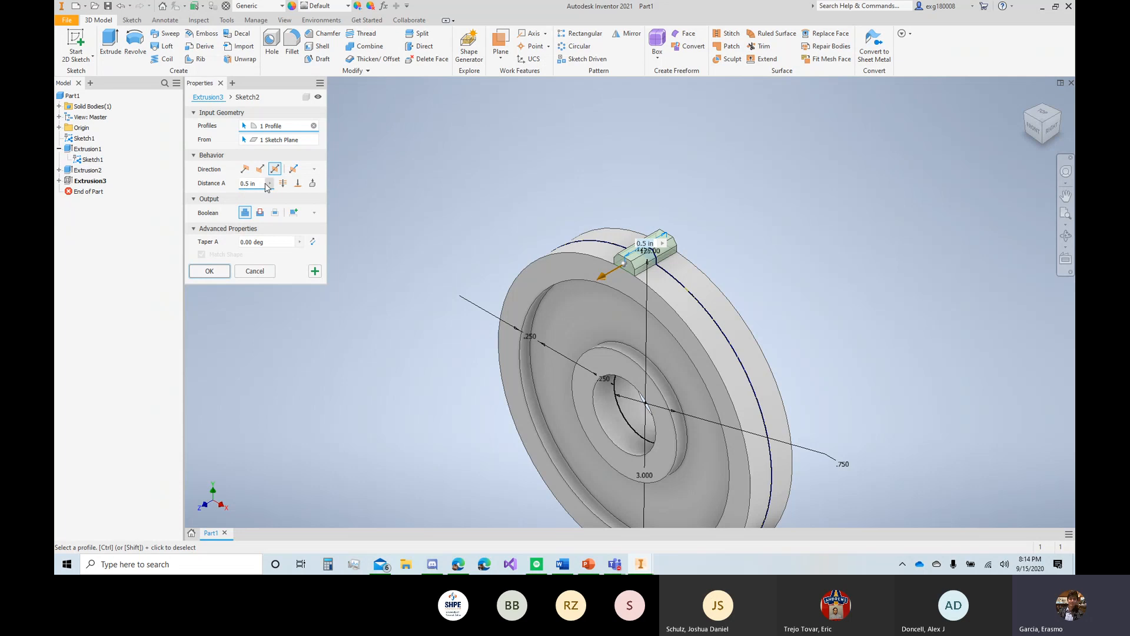
pyautogui.click(209, 271)
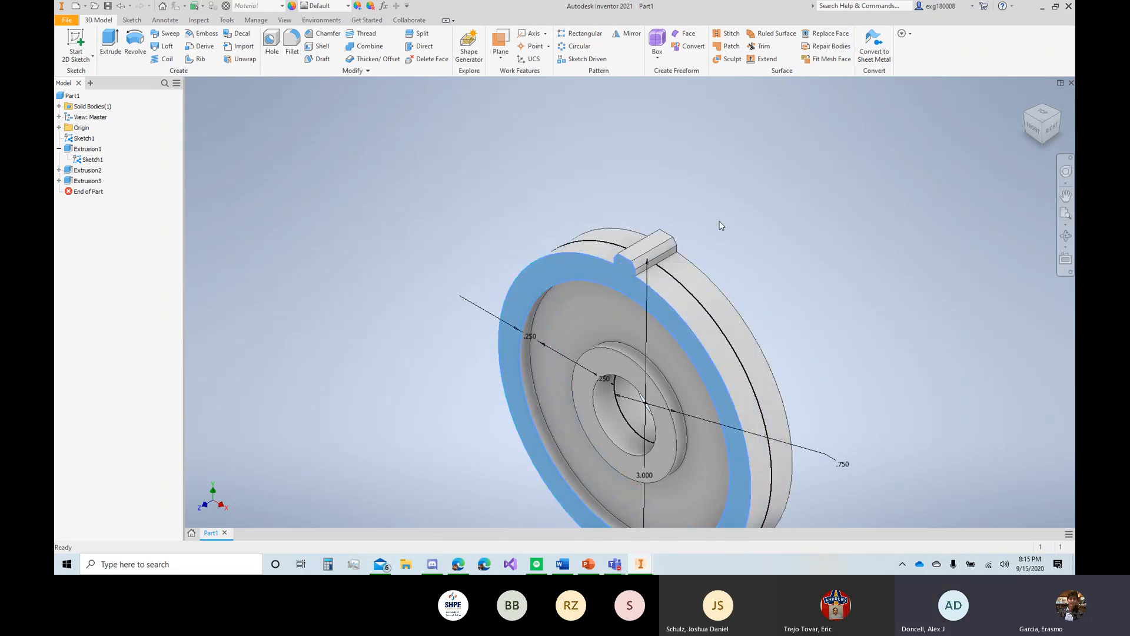
# Step: Hide the circle sketch and its dimensions under the first wheel extrusion
pyautogui.click(1031, 130)
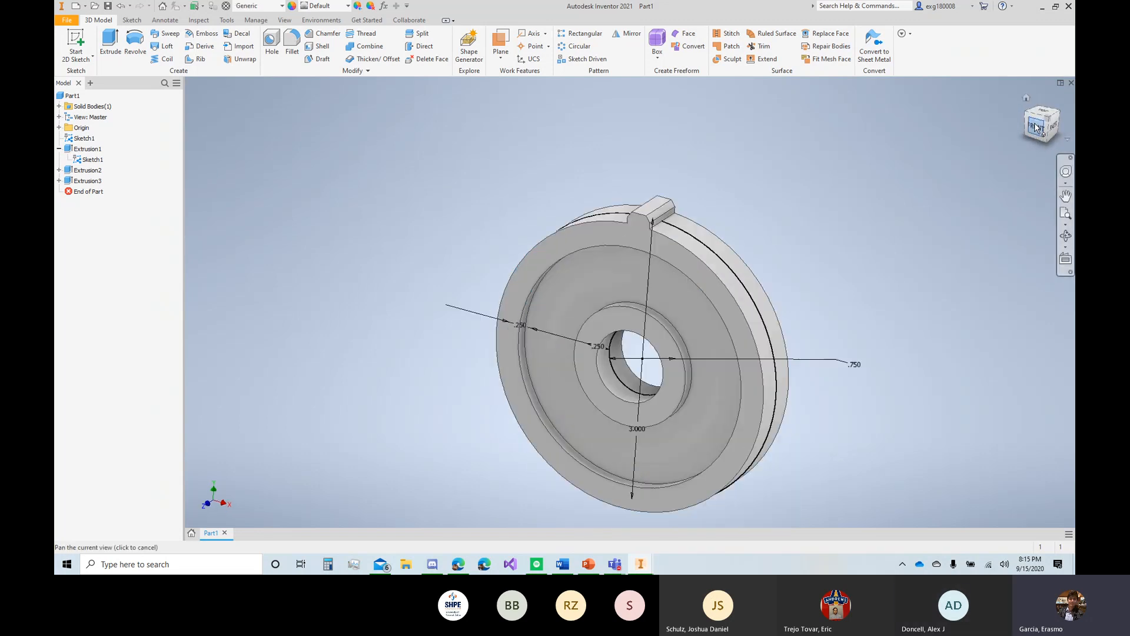
pyautogui.rightClick(92, 159)
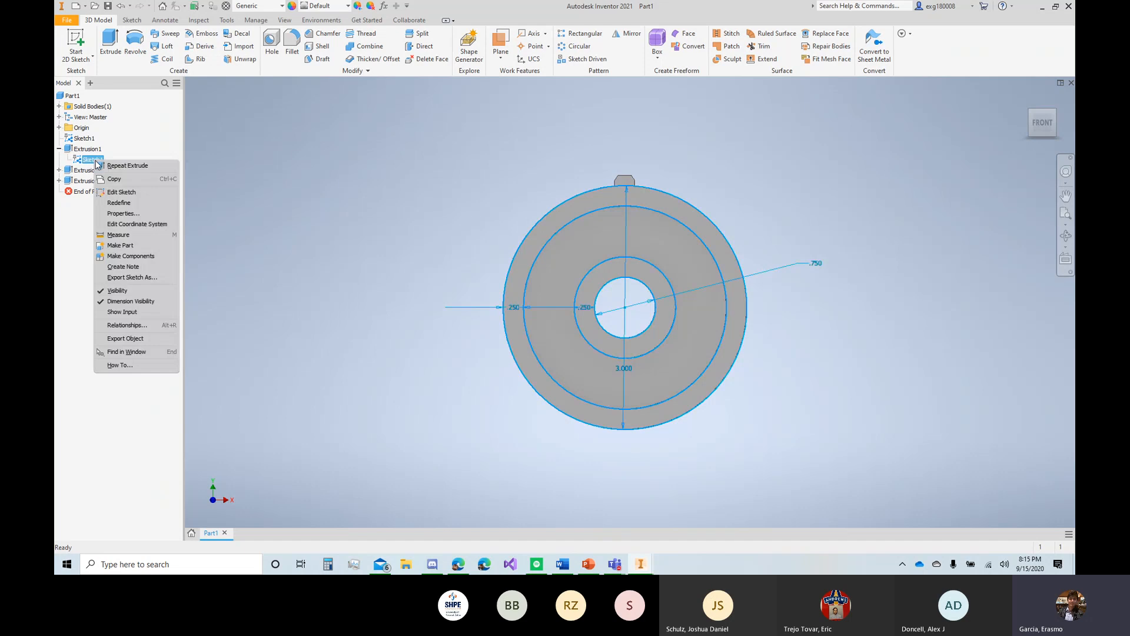
pyautogui.click(135, 292)
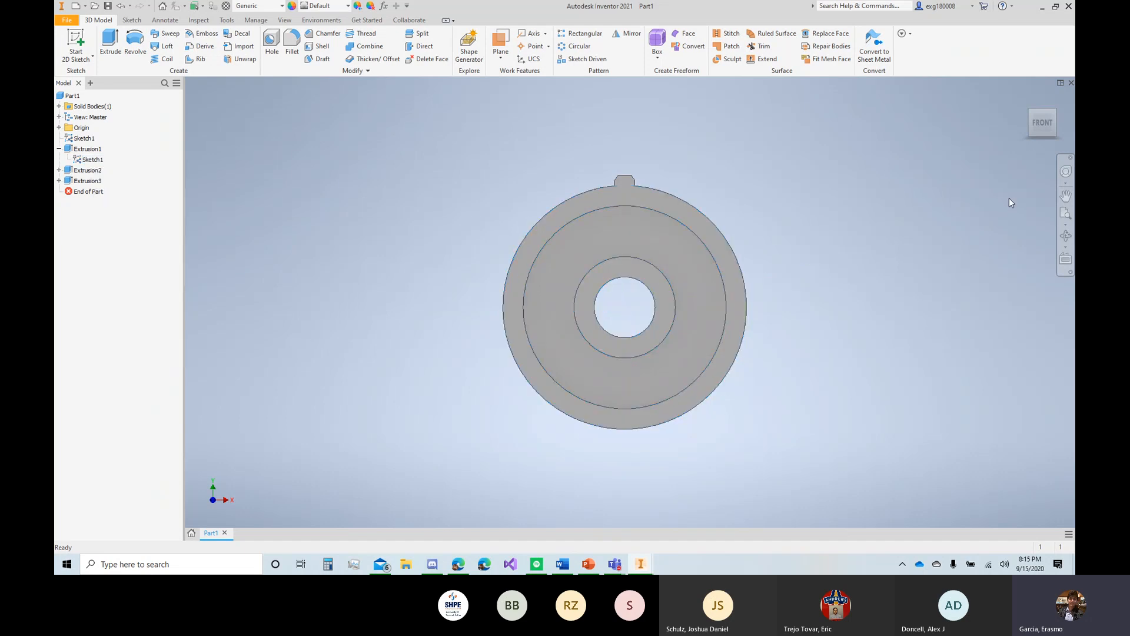
pyautogui.click(1053, 114)
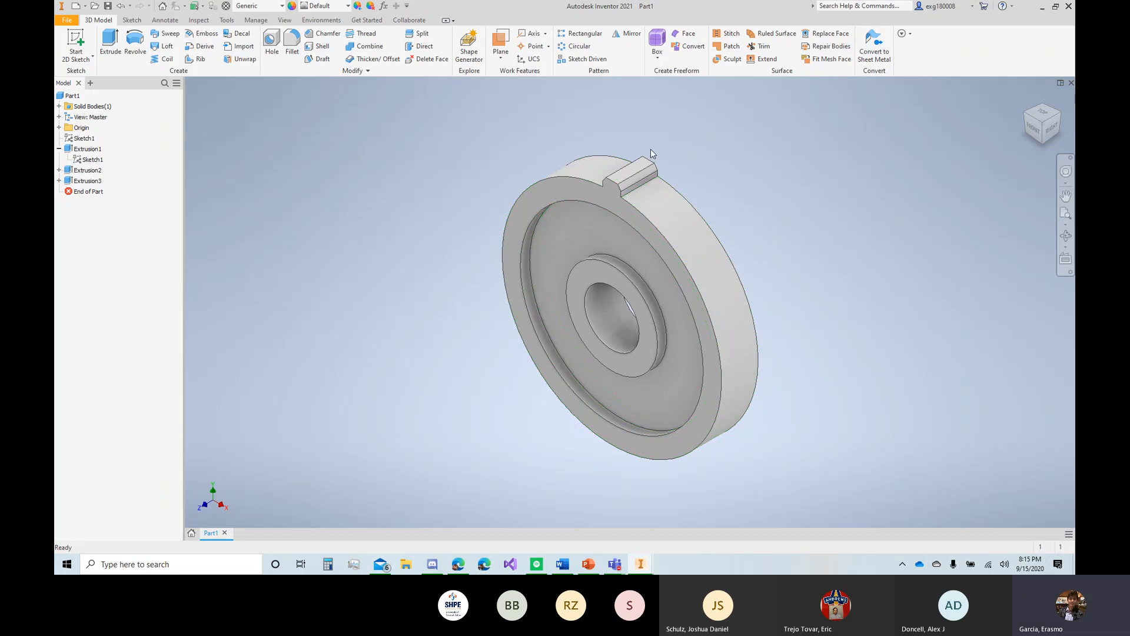
# Step: Set up a circular pattern of the tooth extrusion around the axis of the center bore
pyautogui.click(1033, 127)
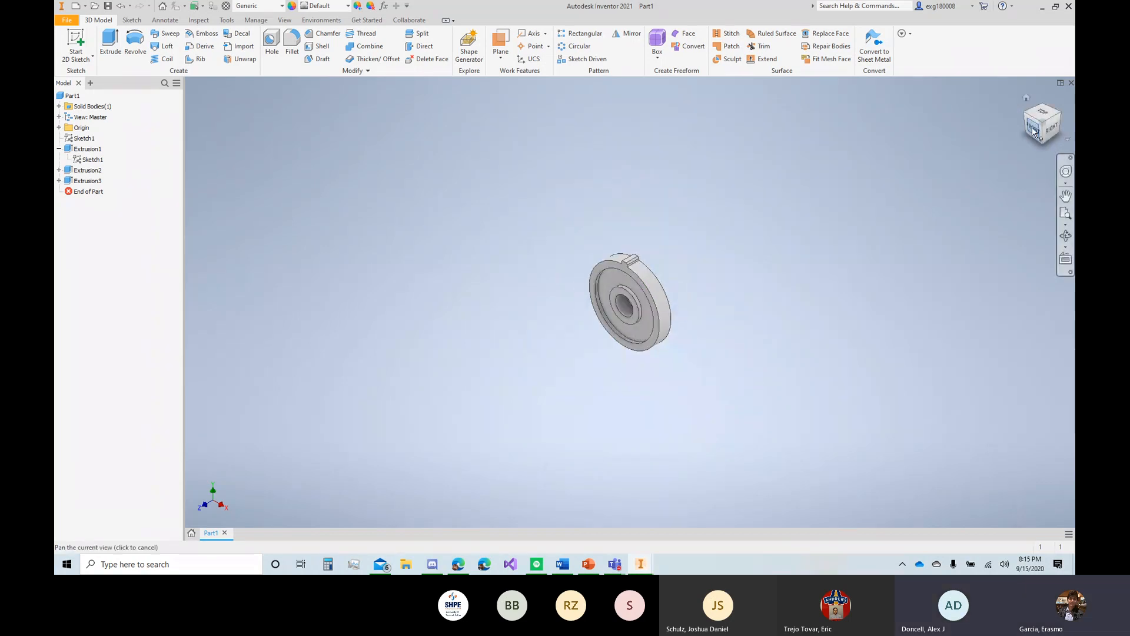
pyautogui.click(86, 180)
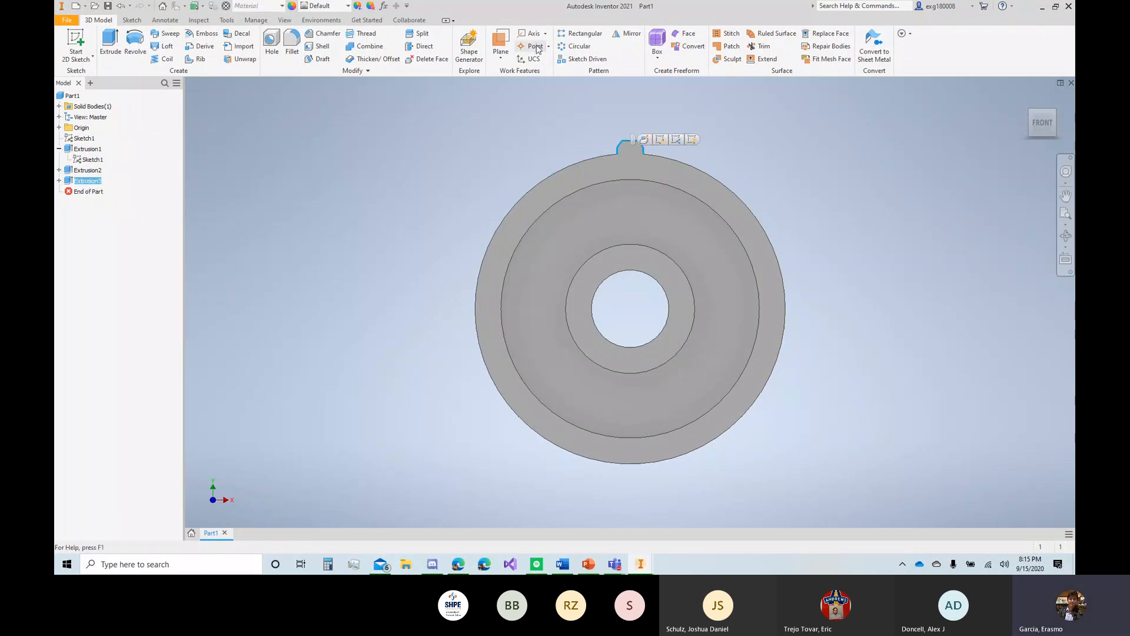
pyautogui.click(575, 48)
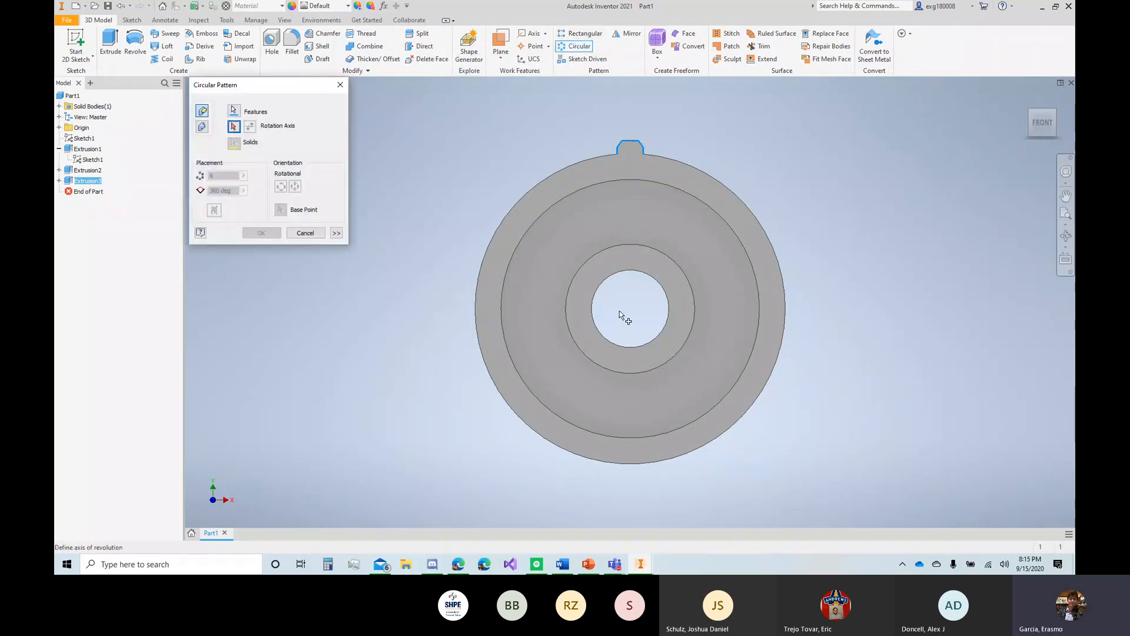
pyautogui.click(640, 275)
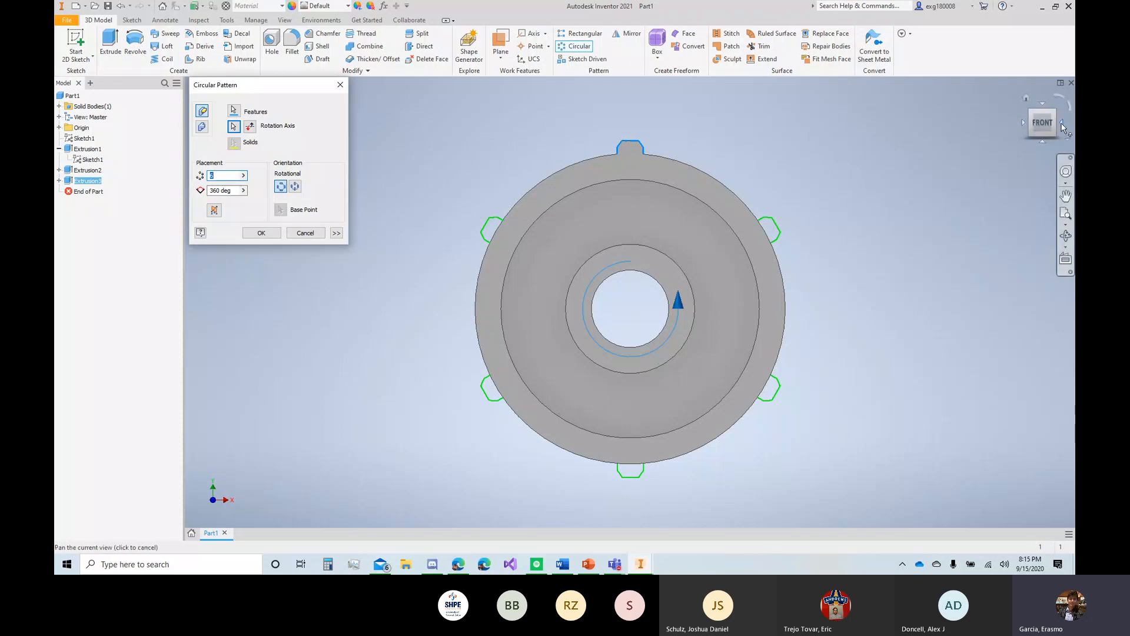
# Step: Set the circular tooth pattern to 25 occurrences over 360 degrees and create it
pyautogui.click(1063, 125)
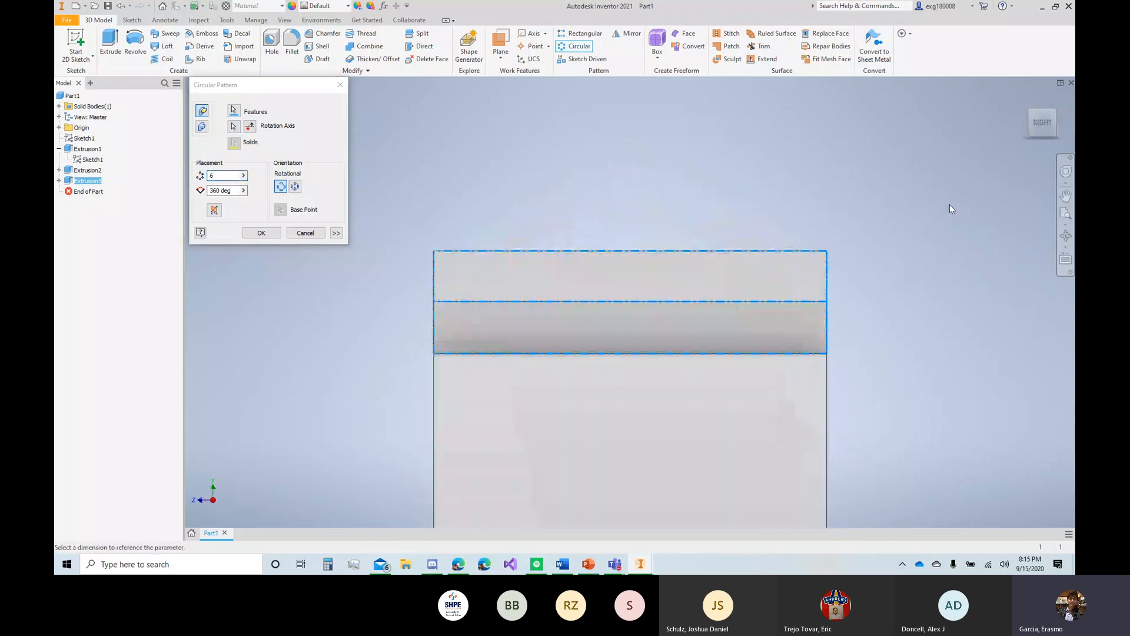
pyautogui.click(1026, 102)
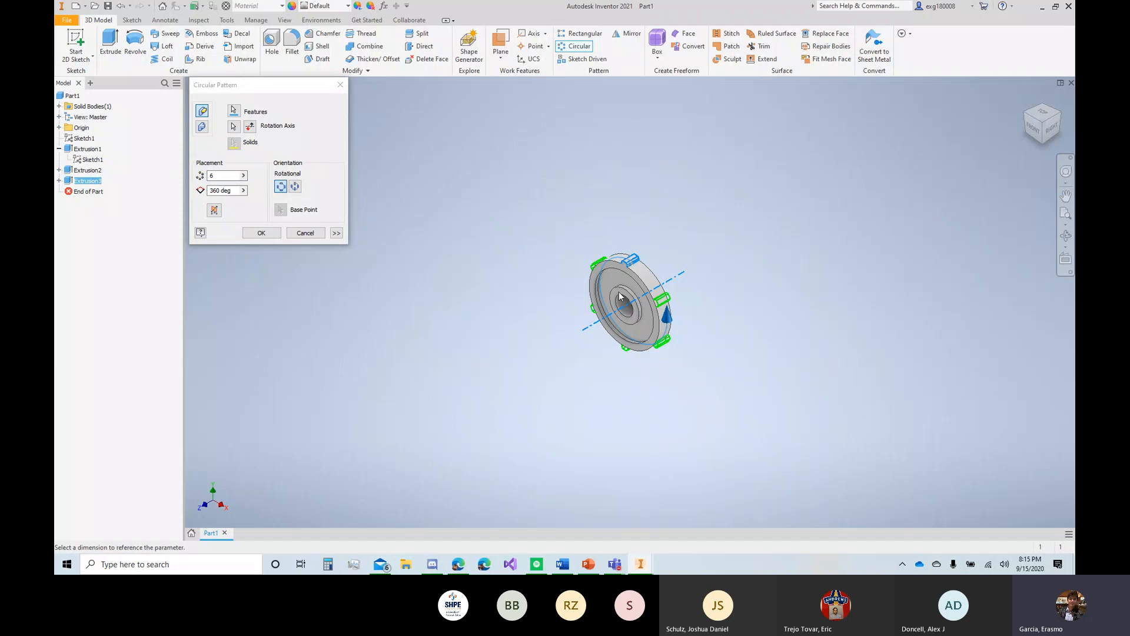
pyautogui.click(1033, 127)
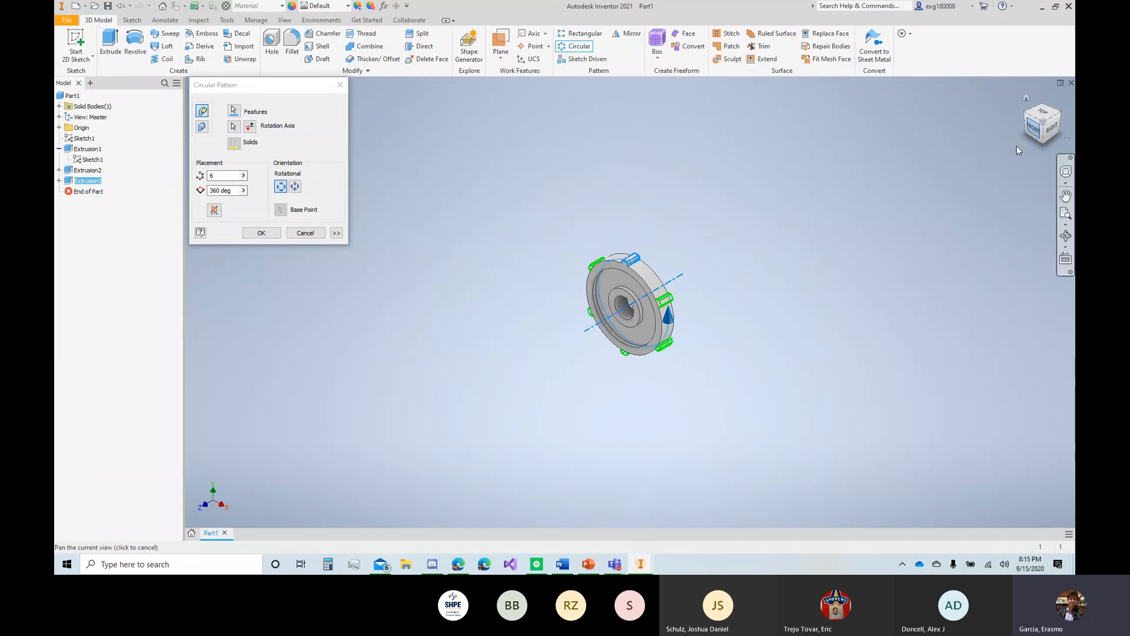
pyautogui.scroll(8, 1012, 176)
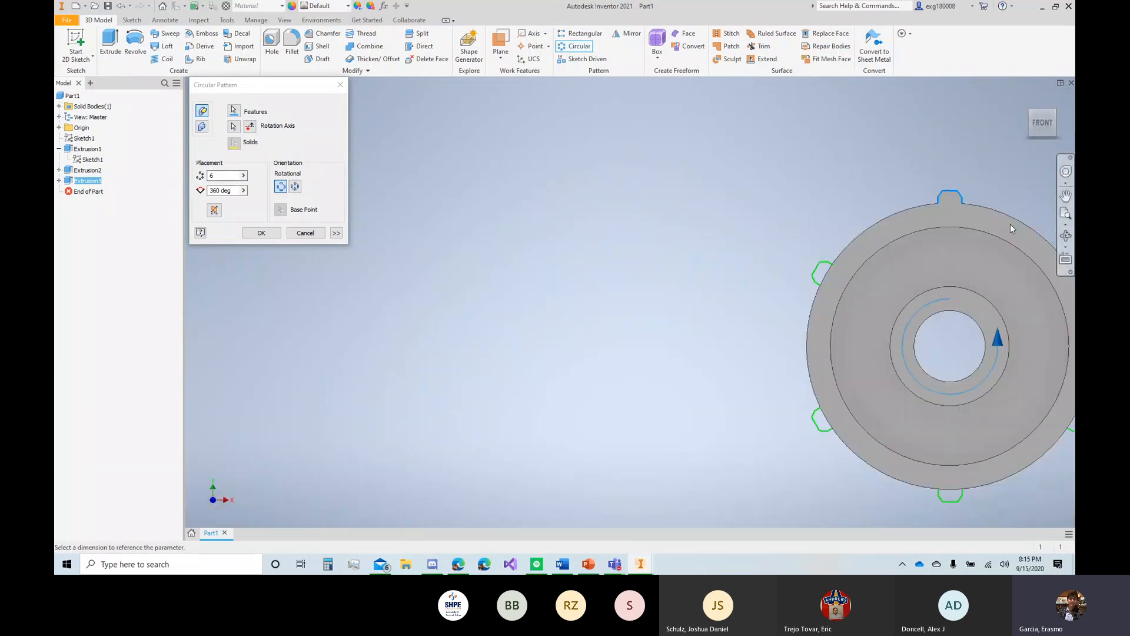
pyautogui.click(1042, 124)
pyautogui.scroll(8, 932, 272)
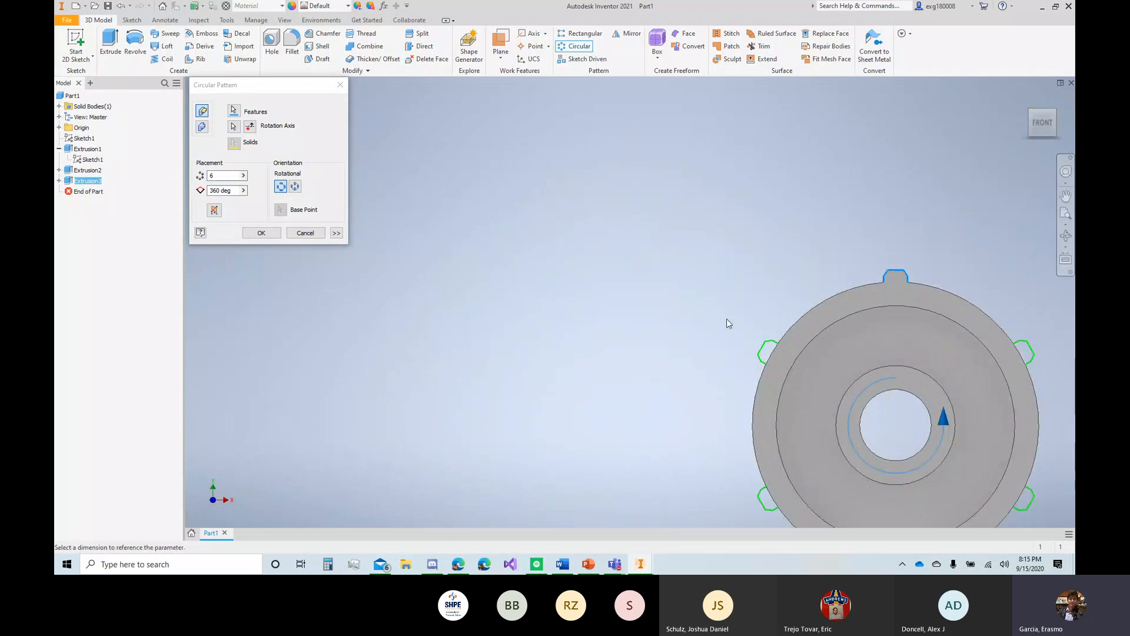
pyautogui.moveTo(729, 323); pyautogui.dragTo(454, 195, button='middle')
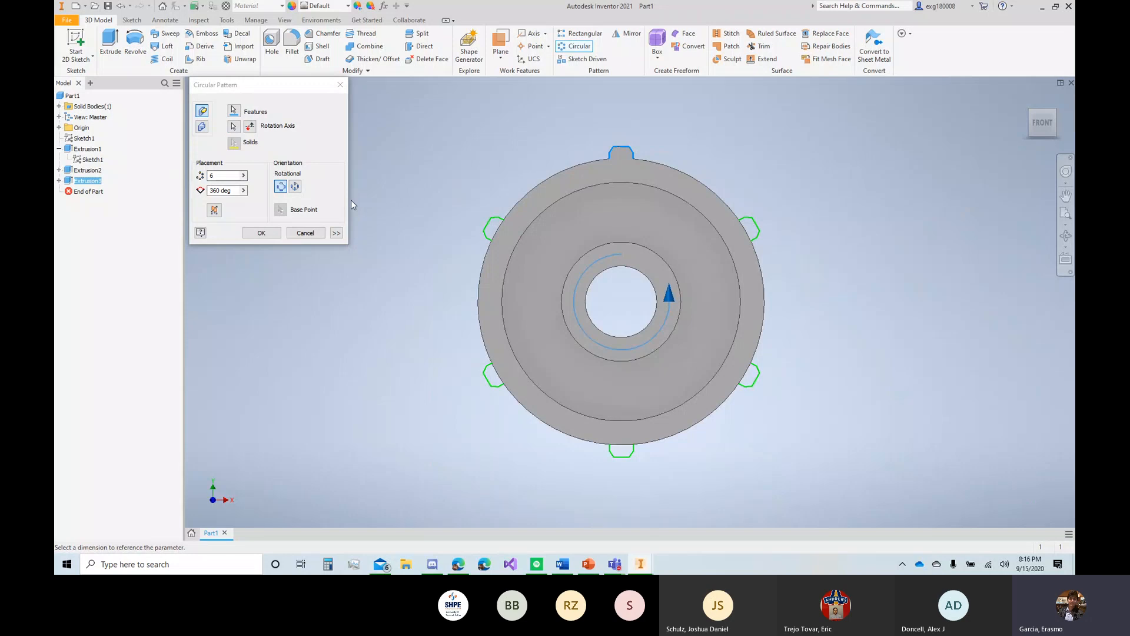
pyautogui.doubleClick(209, 175)
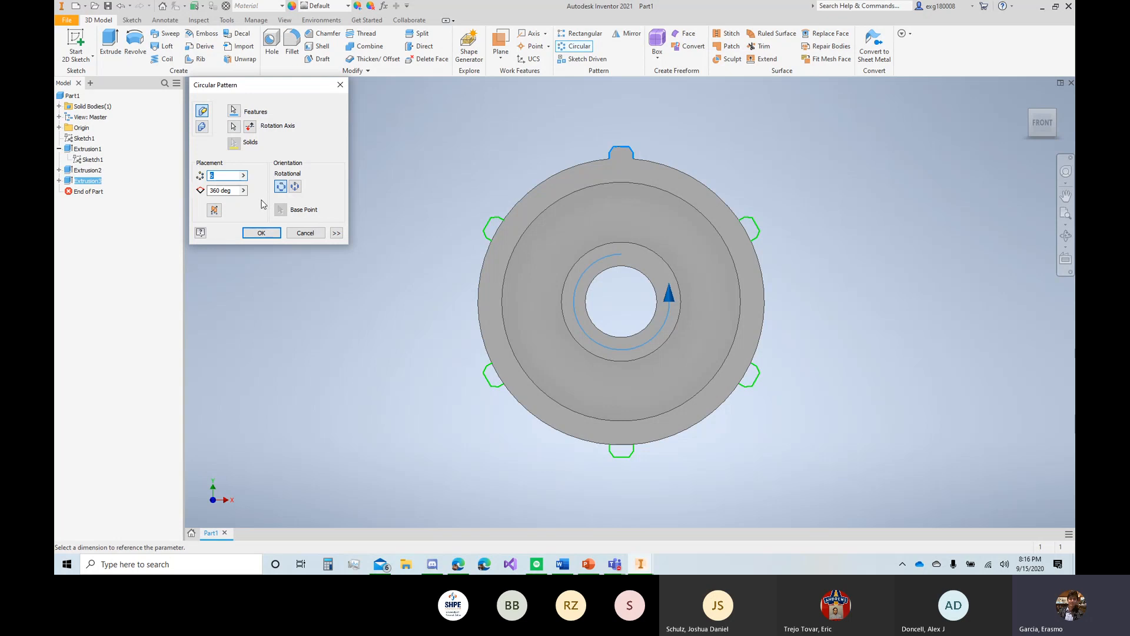
pyautogui.write('25')
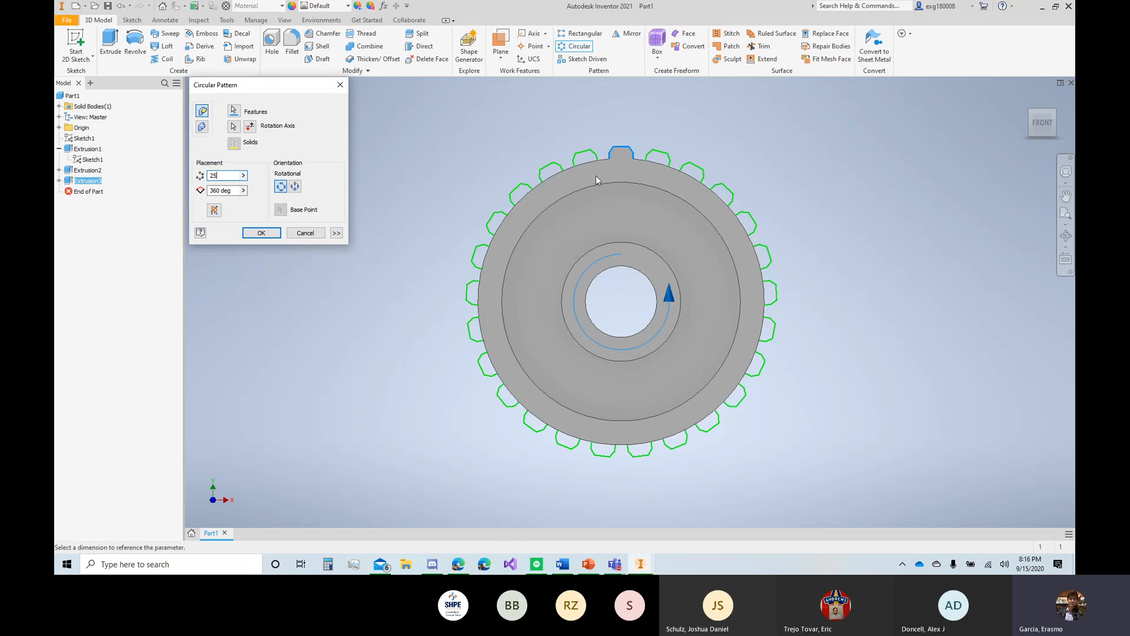
pyautogui.click(263, 233)
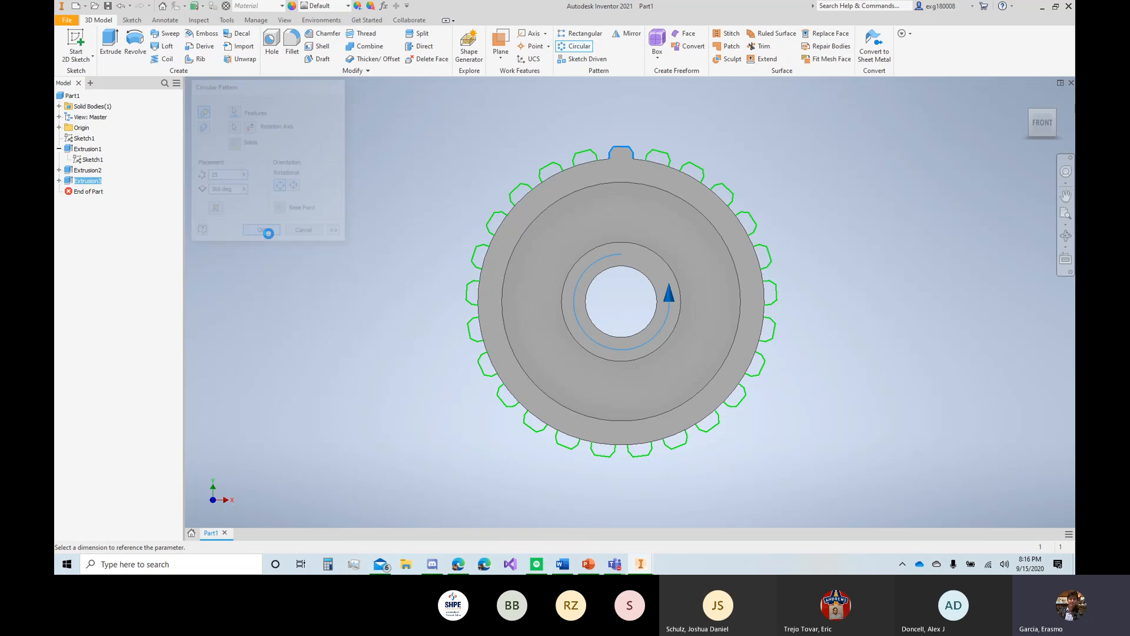
# Step: Chamfer the inner circular edge of the rim on the gear's front face with a distance of 0.125 in
pyautogui.click(1051, 112)
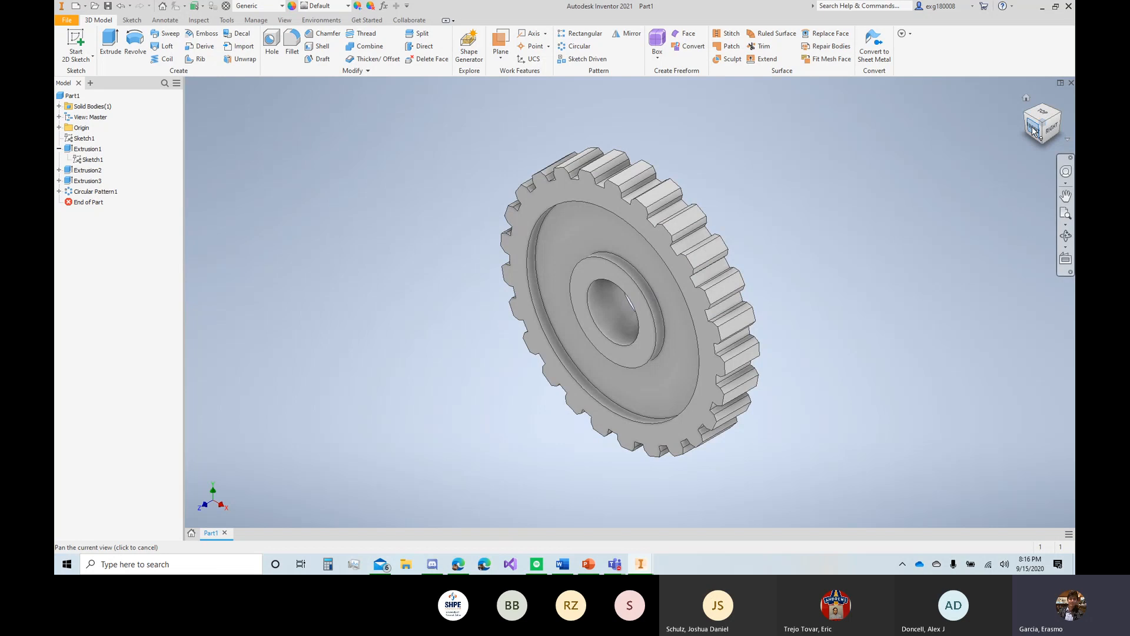
pyautogui.moveTo(1039, 125)
pyautogui.mouseDown()
pyautogui.moveTo(1065, 99)
pyautogui.moveTo(1038, 86)
pyautogui.moveTo(1040, 103)
pyautogui.mouseUp()
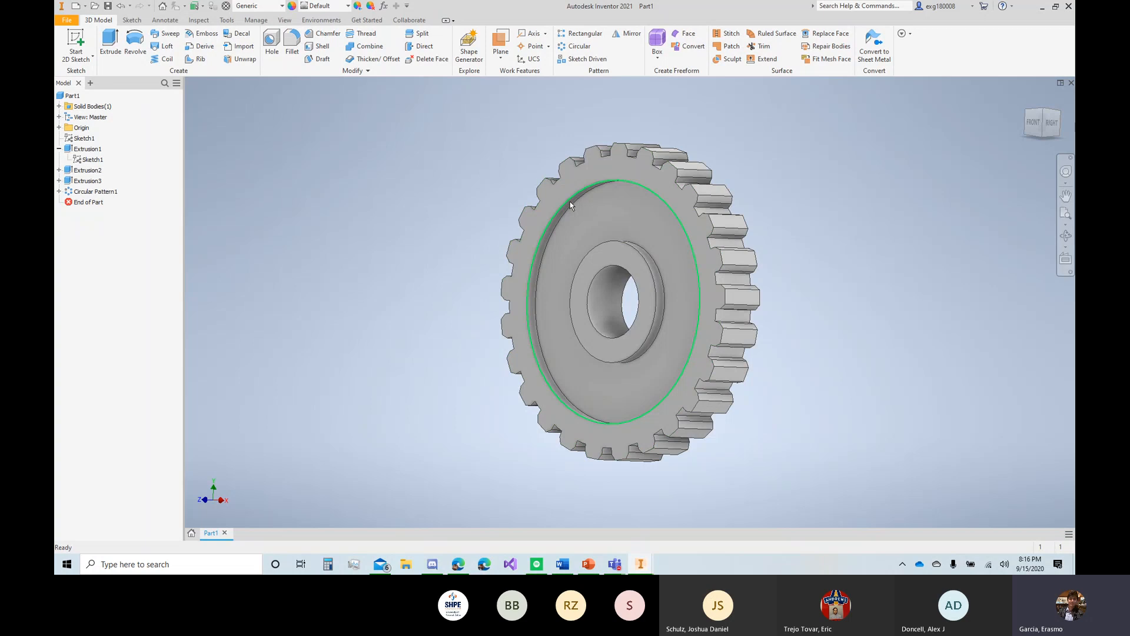
pyautogui.click(325, 33)
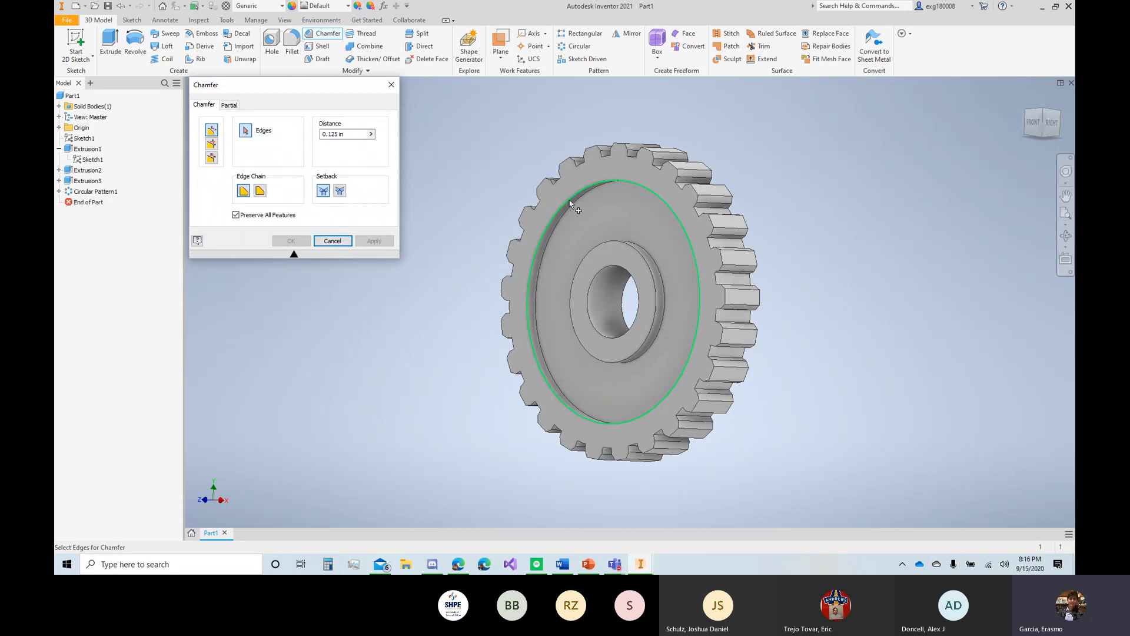
pyautogui.moveTo(573, 196)
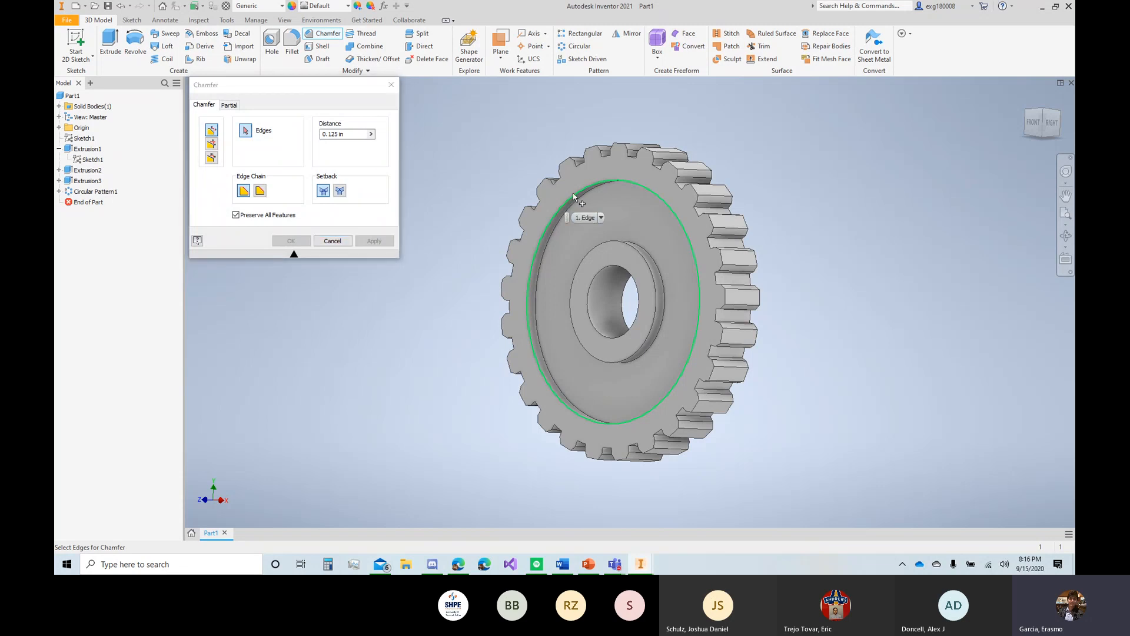
pyautogui.click(574, 196)
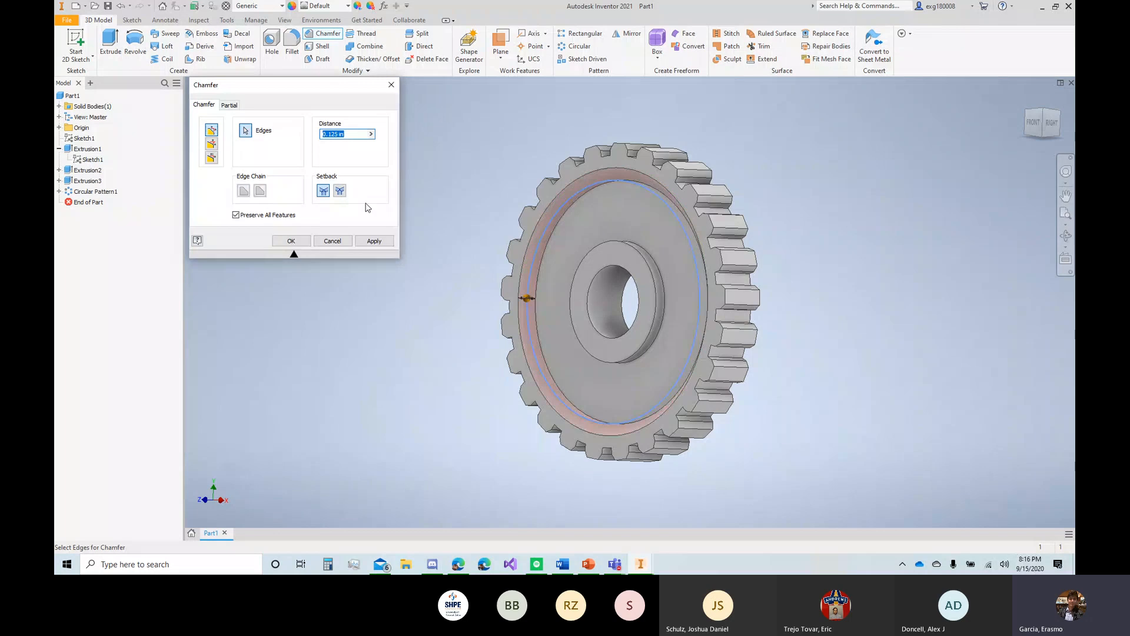
pyautogui.scroll(-1, 539, 280)
pyautogui.scroll(-2, 539, 280)
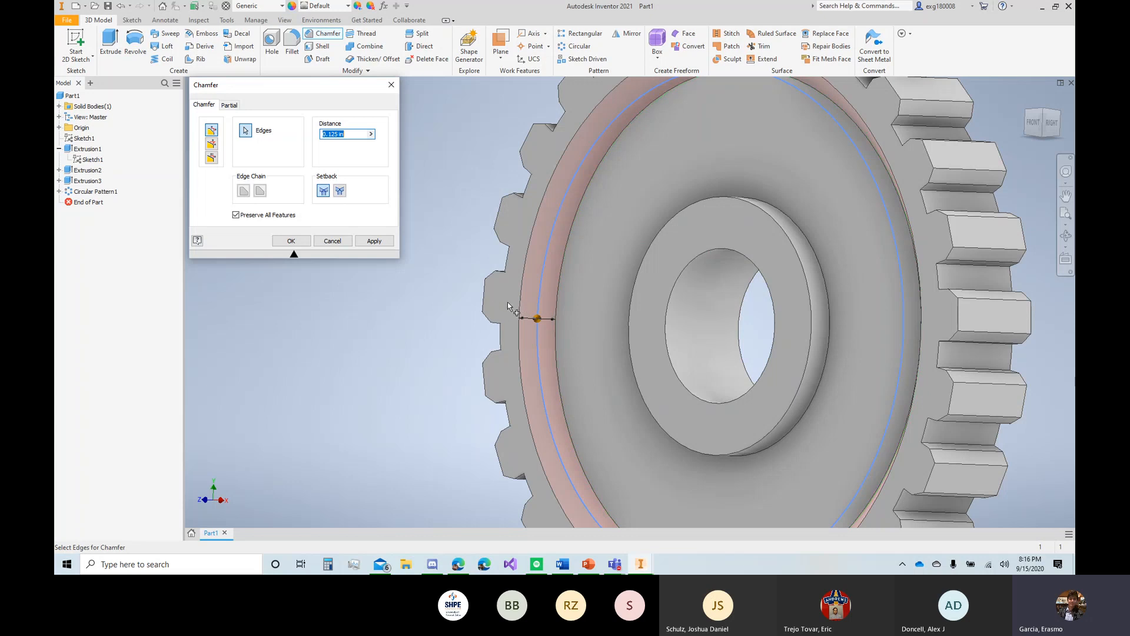
pyautogui.scroll(-3, 479, 242)
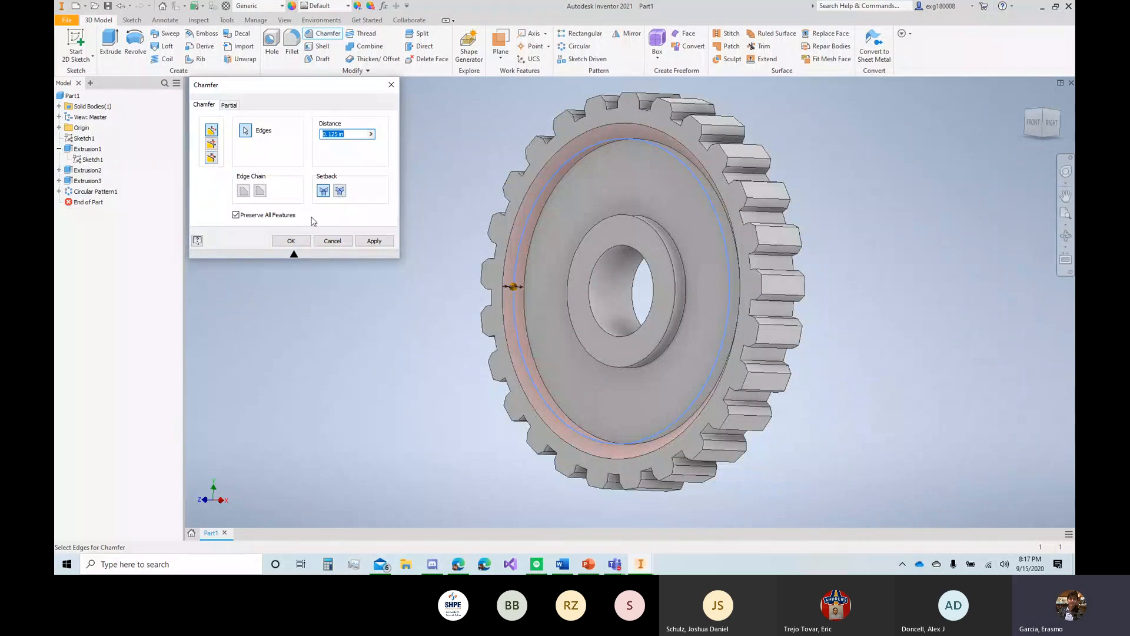
pyautogui.click(290, 241)
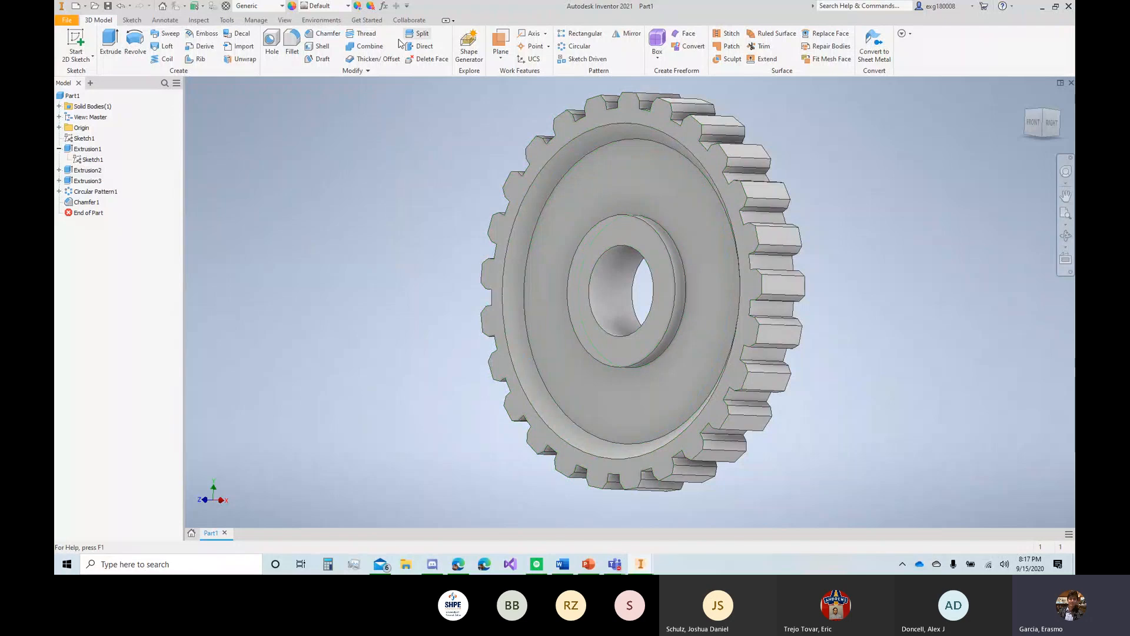
# Step: Fillet the circular edge where the hub meets the recessed web on the front face with a 0.125 in radius
pyautogui.click(292, 41)
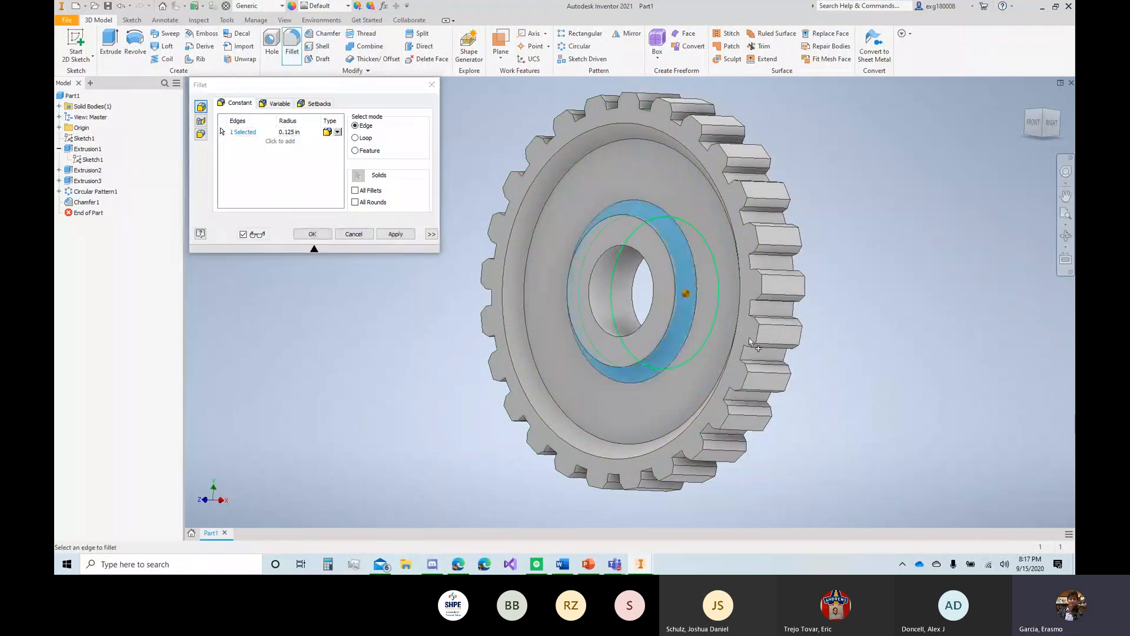
pyautogui.moveTo(1044, 138); pyautogui.dragTo(1041, 27)
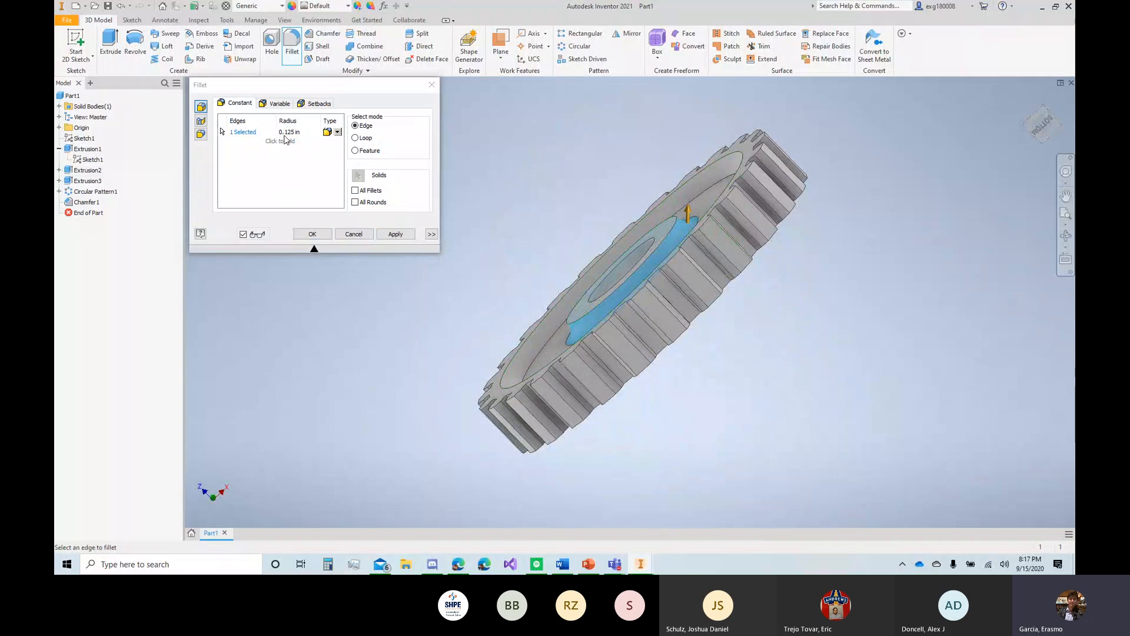
pyautogui.press('Return')
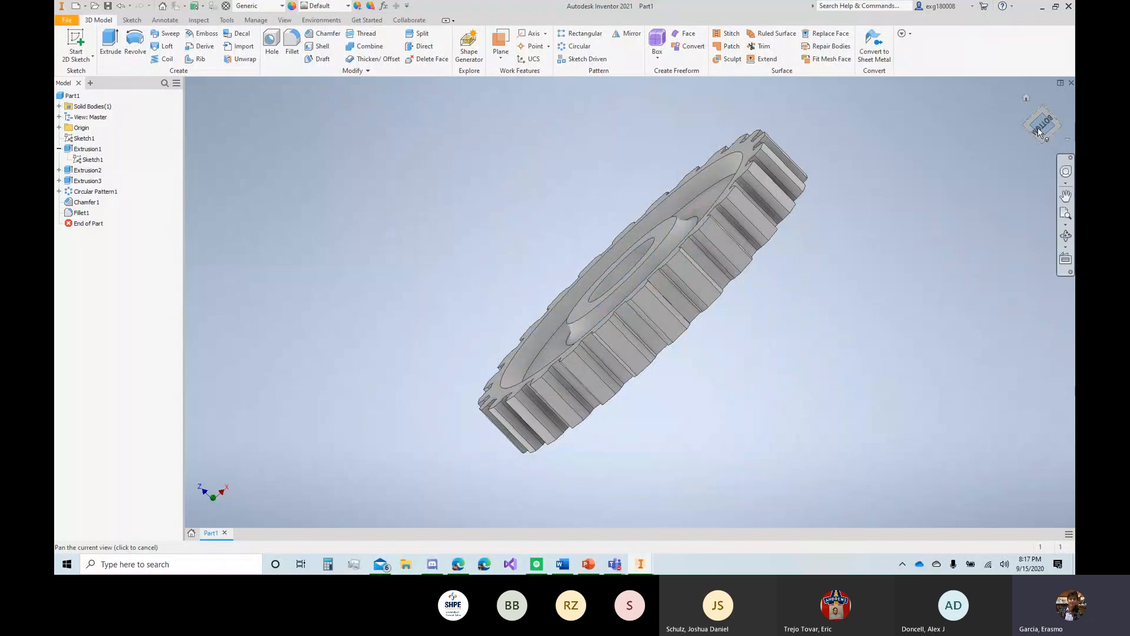
# Step: Examine where the XY origin plane lies within the gear's thickness, viewing the gear from the side and at an angle
pyautogui.moveTo(1038, 132); pyautogui.dragTo(1054, 126)
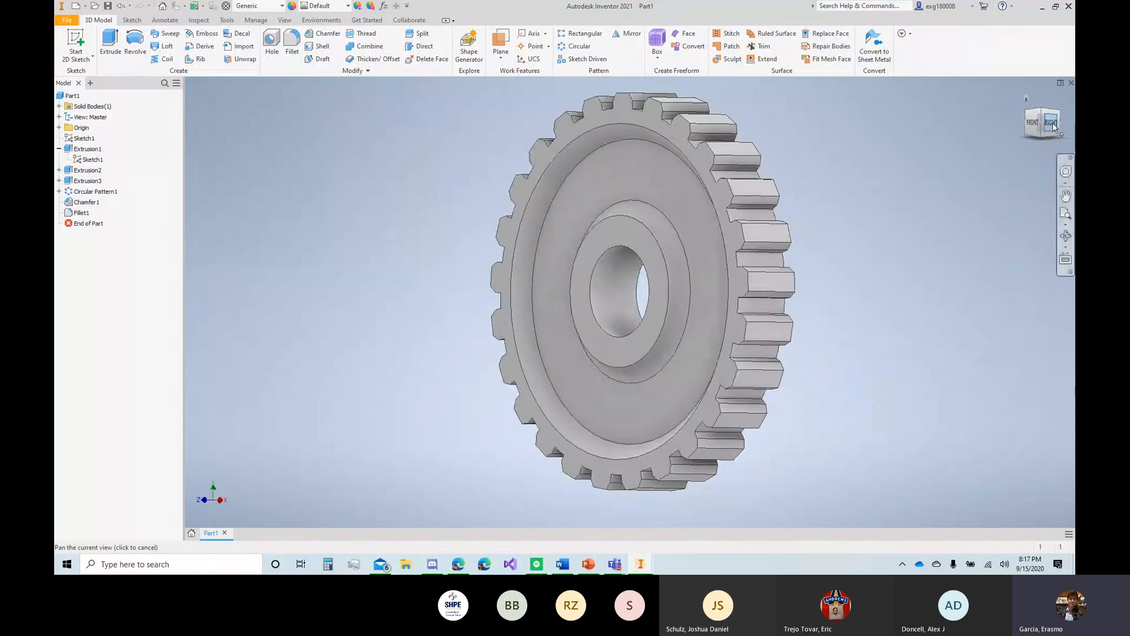
pyautogui.click(1052, 124)
pyautogui.moveTo(643, 292)
pyautogui.keyDown('shift'); pyautogui.mouseDown(button='middle')
pyautogui.moveTo(582, 291)
pyautogui.moveTo(642, 291)
pyautogui.moveTo(653, 309)
pyautogui.moveTo(642, 292)
pyautogui.mouseUp(button='middle'); pyautogui.keyUp('shift')
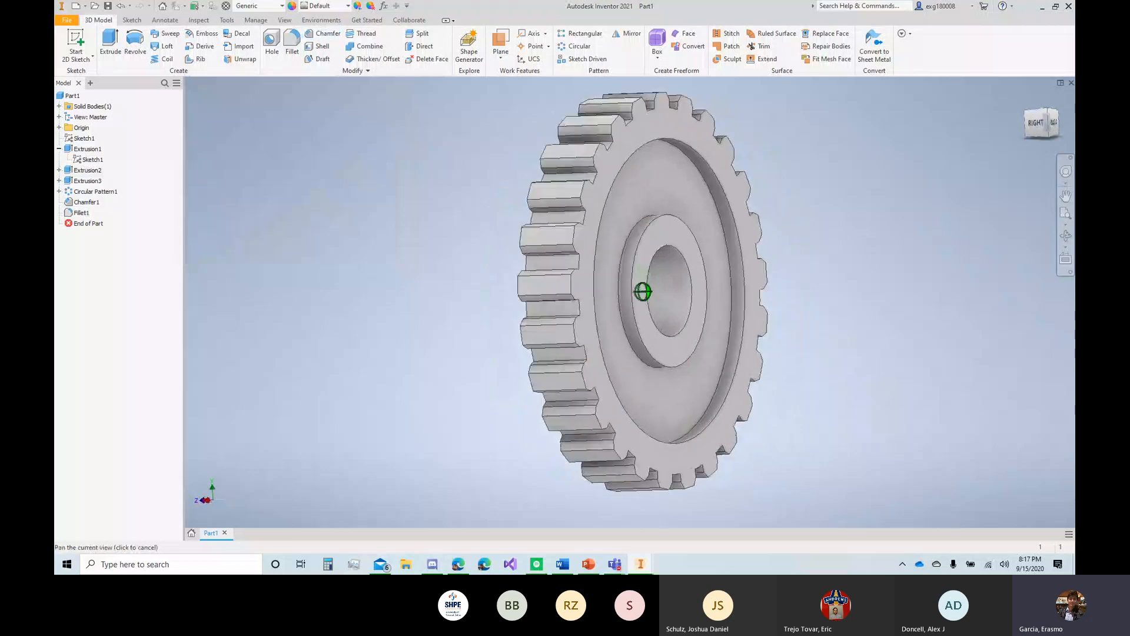
pyautogui.click(1027, 103)
pyautogui.click(59, 127)
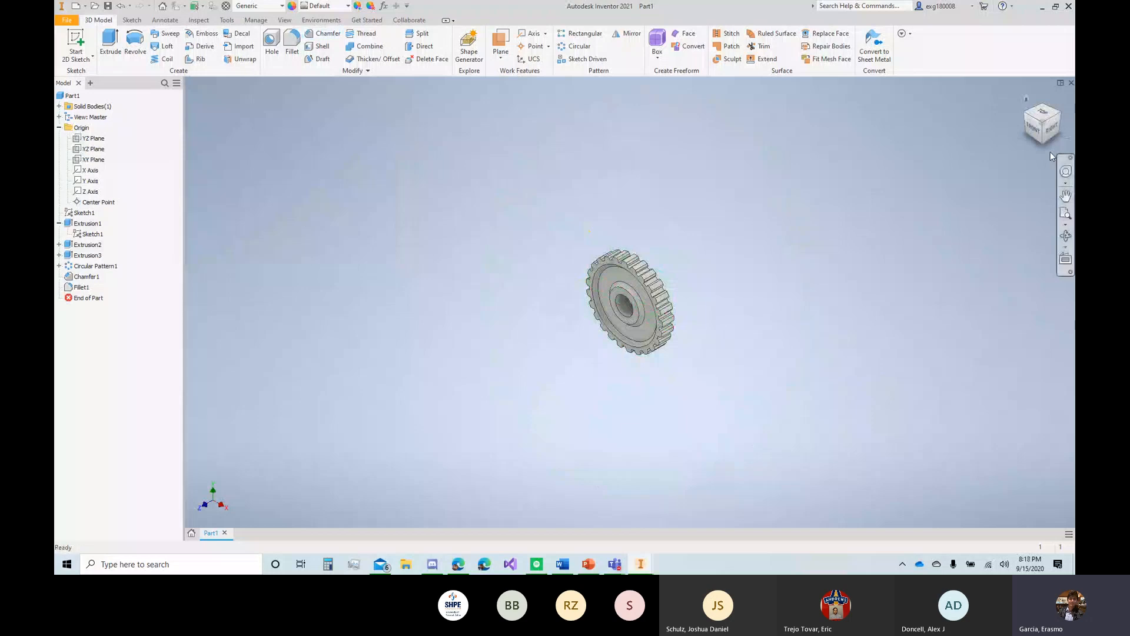
pyautogui.click(1050, 129)
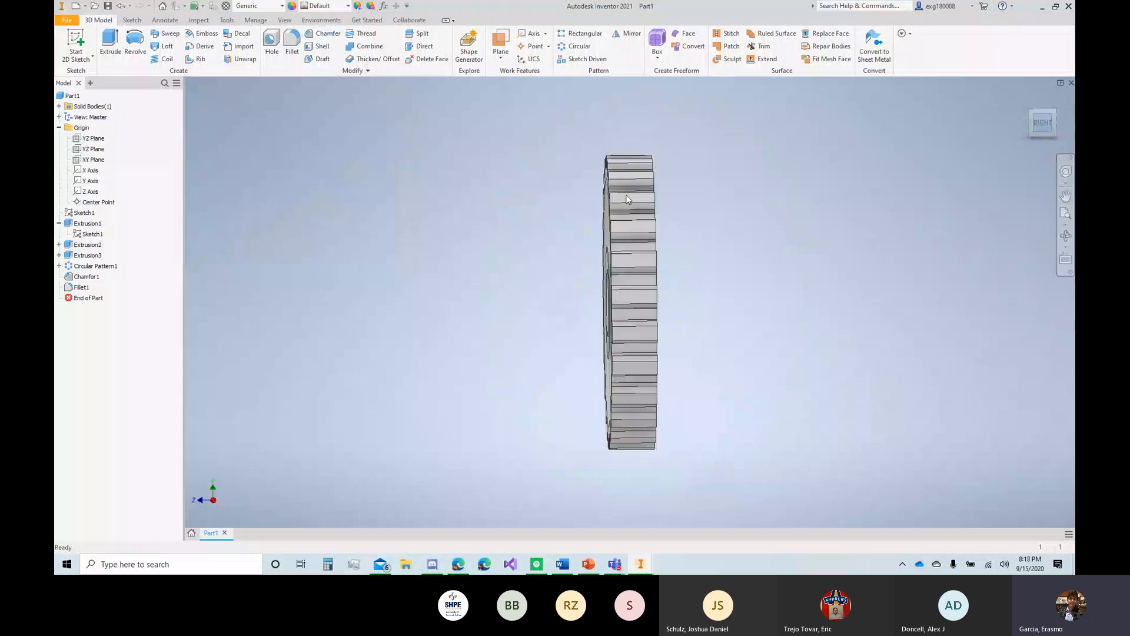
pyautogui.click(93, 160)
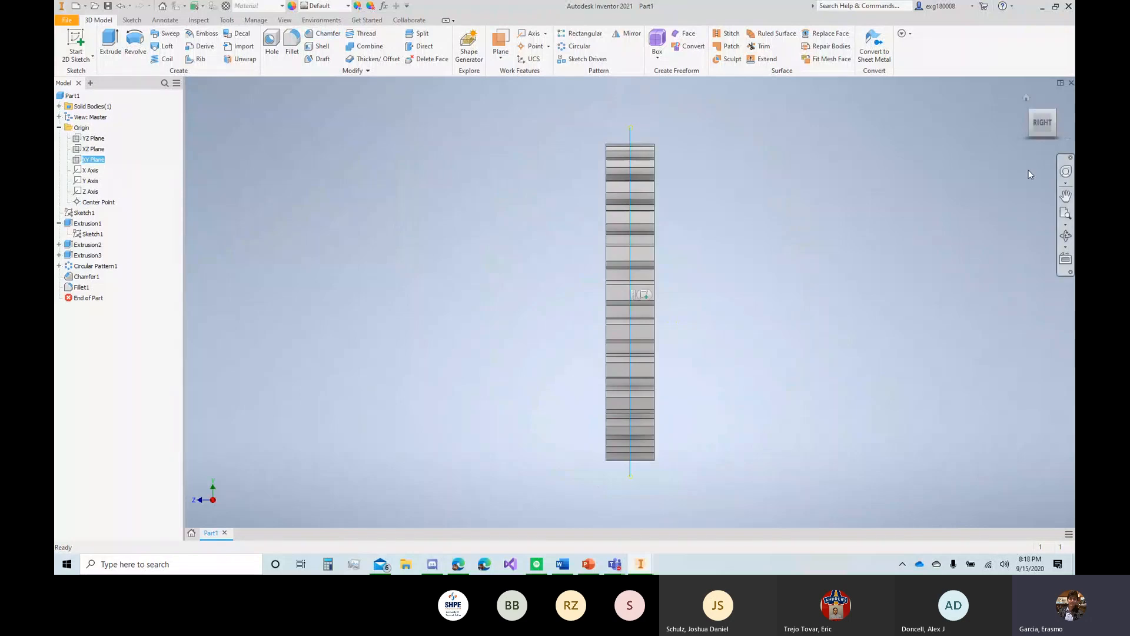
pyautogui.moveTo(1037, 127)
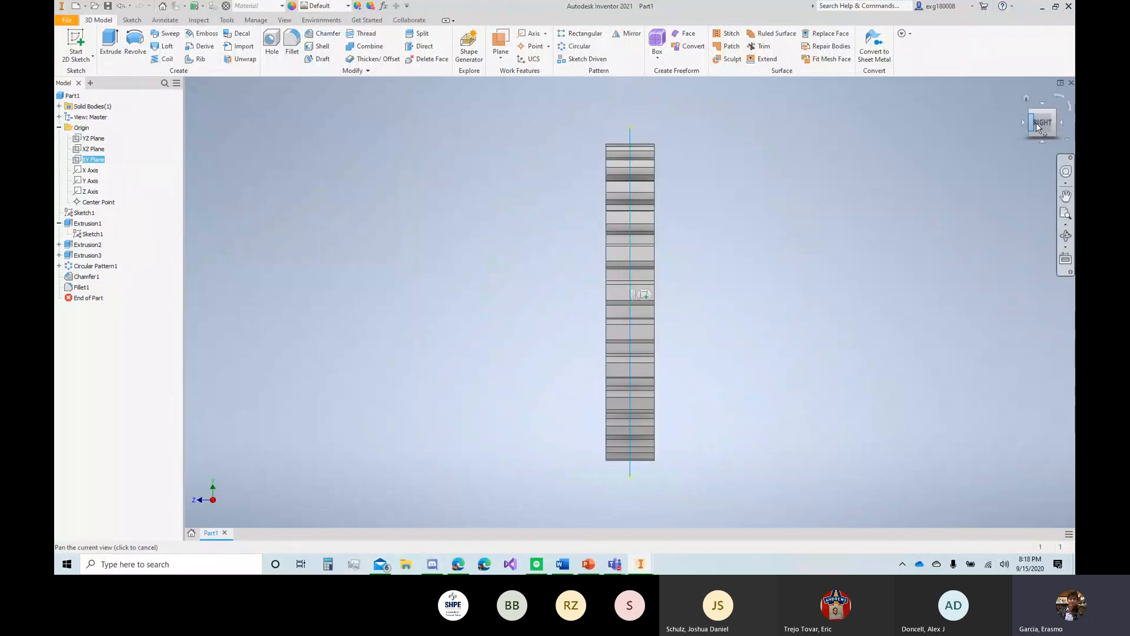
pyautogui.moveTo(1037, 126); pyautogui.dragTo(1058, 129)
pyautogui.moveTo(1058, 129); pyautogui.dragTo(1067, 129)
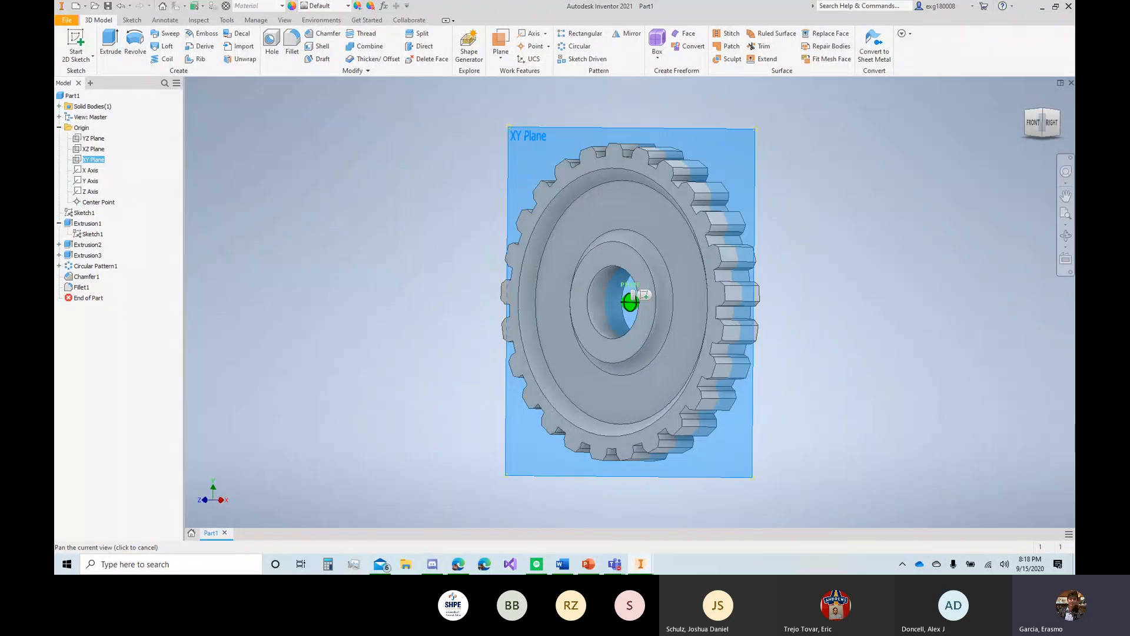
pyautogui.click(340, 286)
# Step: Mirror the hub fillet to the gear's back side about the XY plane
pyautogui.click(83, 287)
pyautogui.keyDown('shift'); pyautogui.click(75, 277); pyautogui.keyUp('shift')
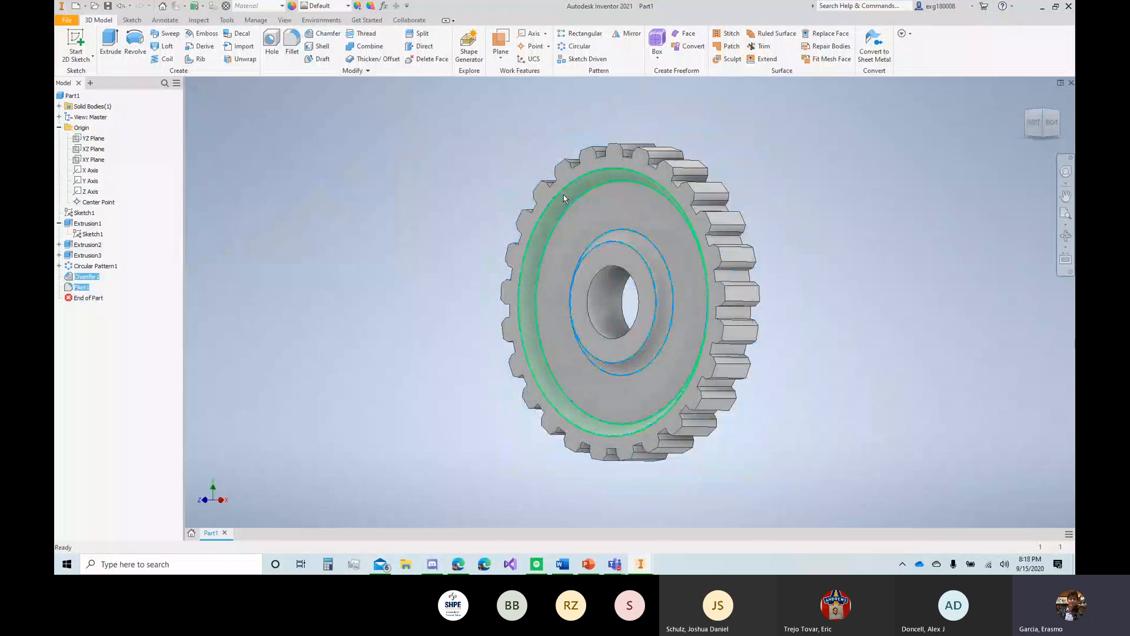
pyautogui.click(627, 36)
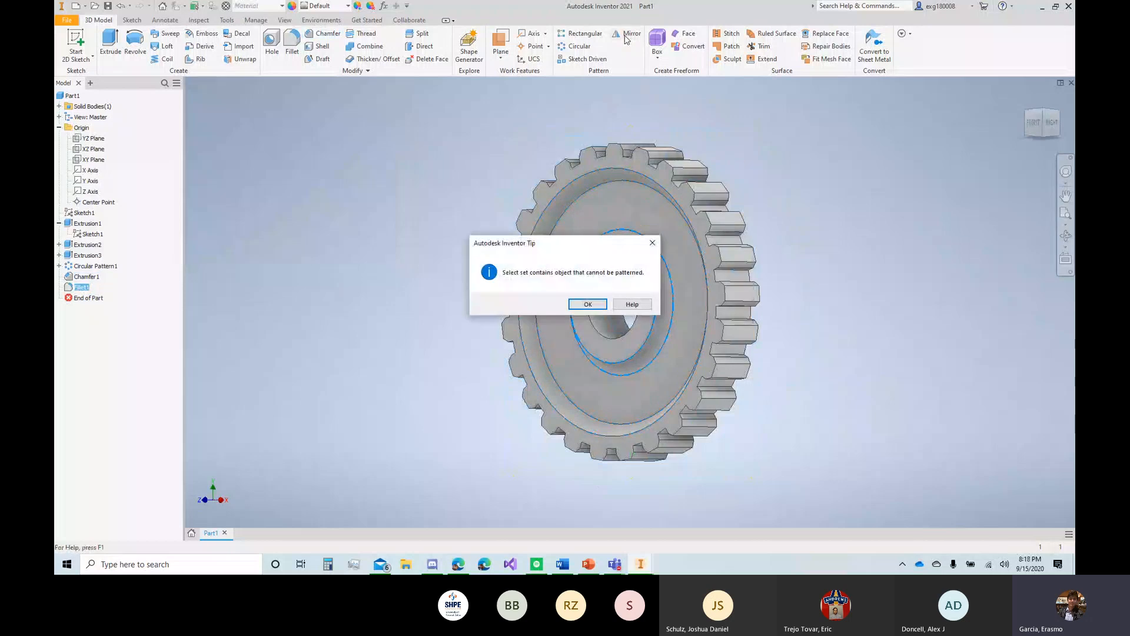
pyautogui.click(587, 304)
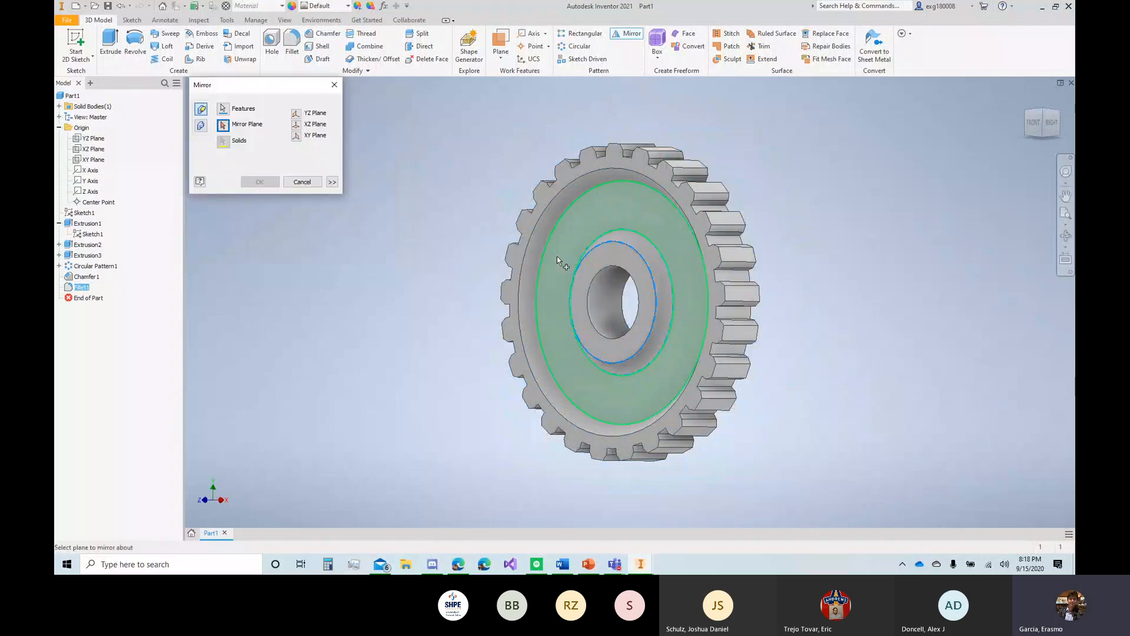
pyautogui.click(93, 159)
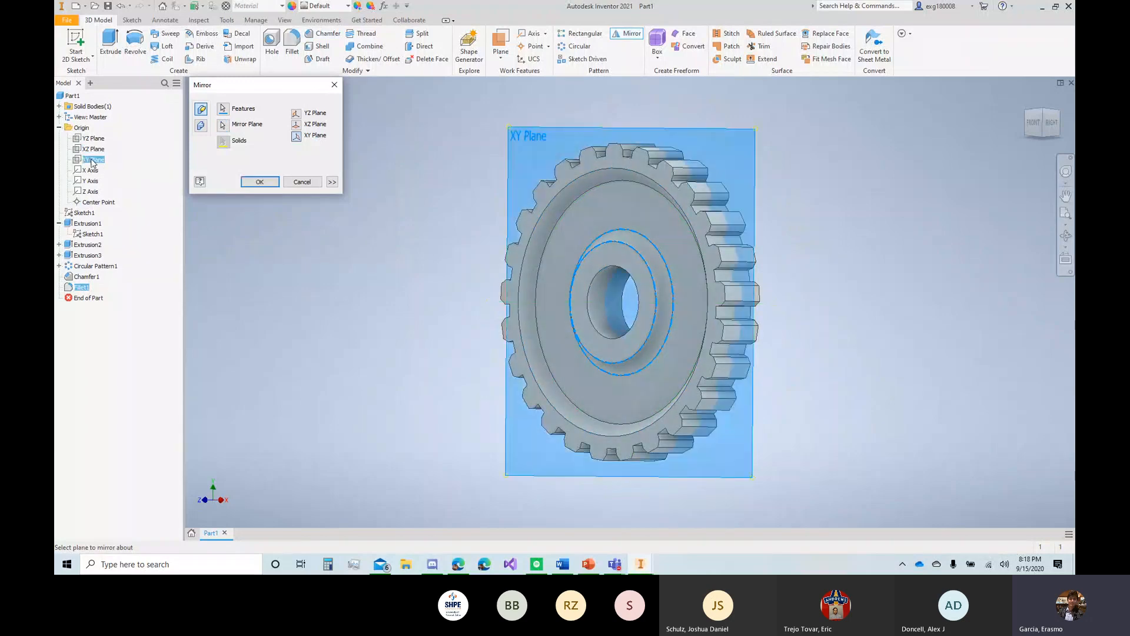
pyautogui.click(259, 182)
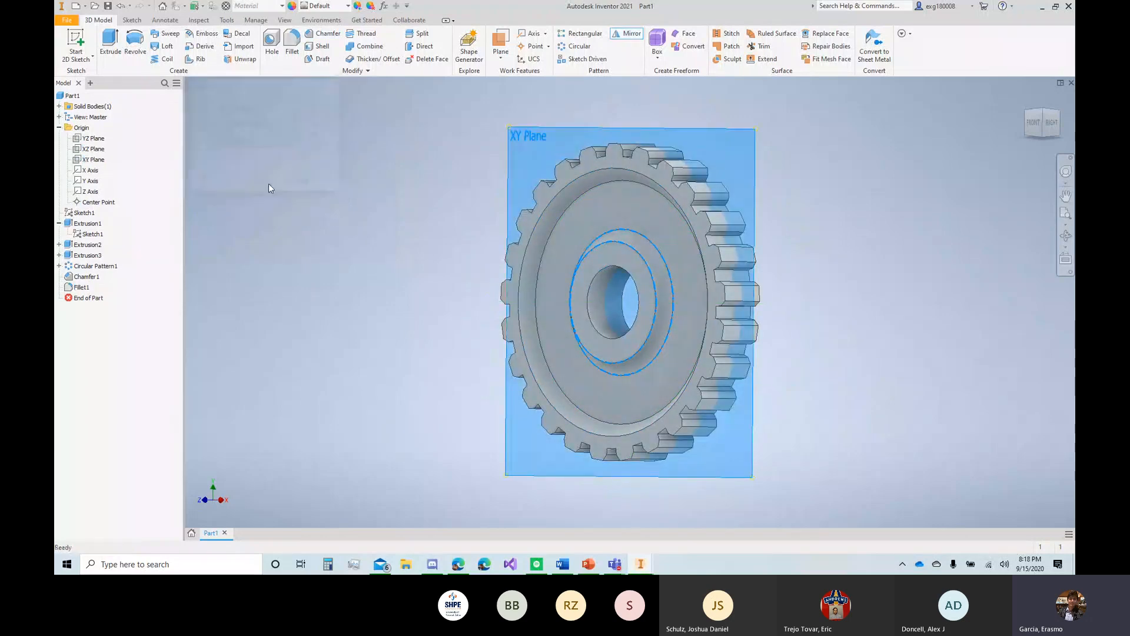
pyautogui.click(1052, 123)
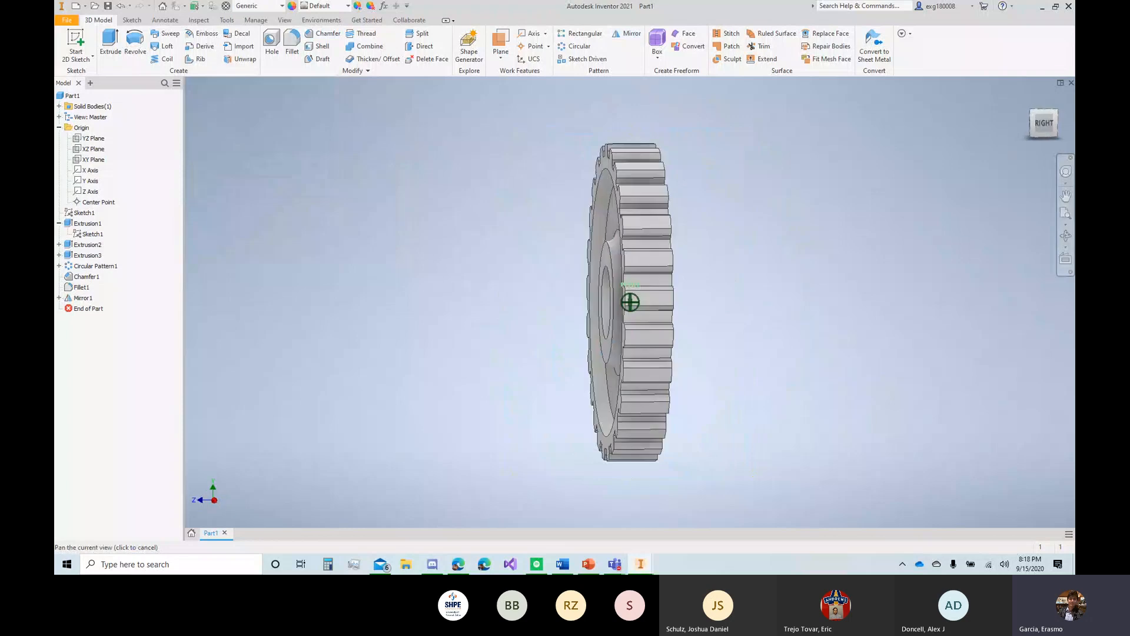
pyautogui.keyDown('shift'); pyautogui.moveTo(630, 301); pyautogui.dragTo(562, 303, button='middle'); pyautogui.keyUp('shift')
pyautogui.press('F5')
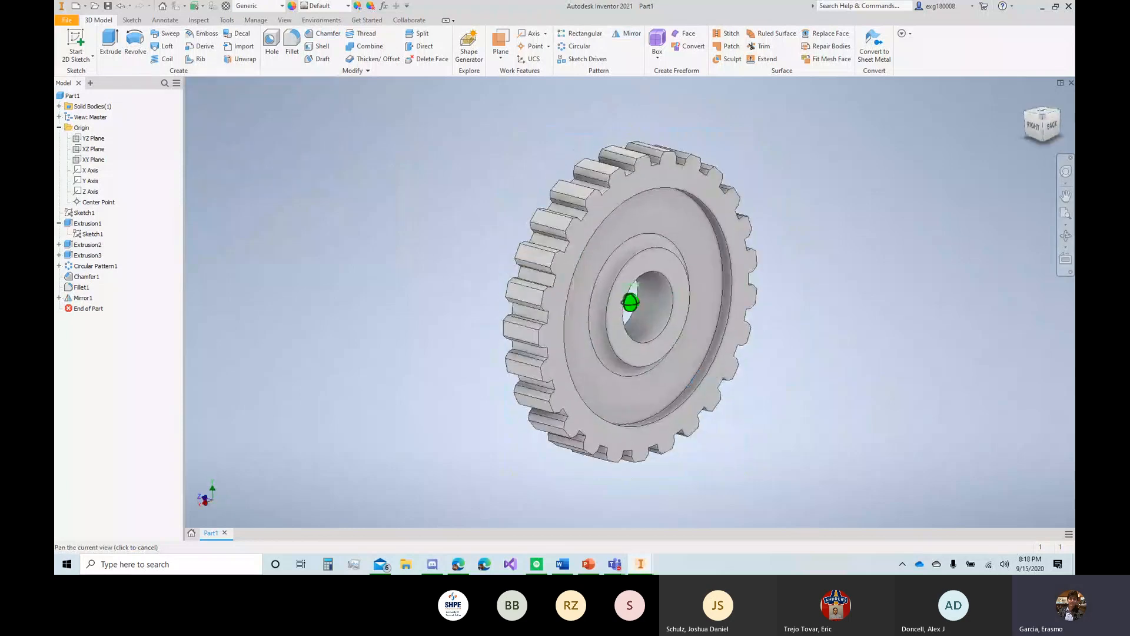
# Step: Try to start another Mirror operation and inspect the hub fillet on the gear's back face
pyautogui.click(617, 34)
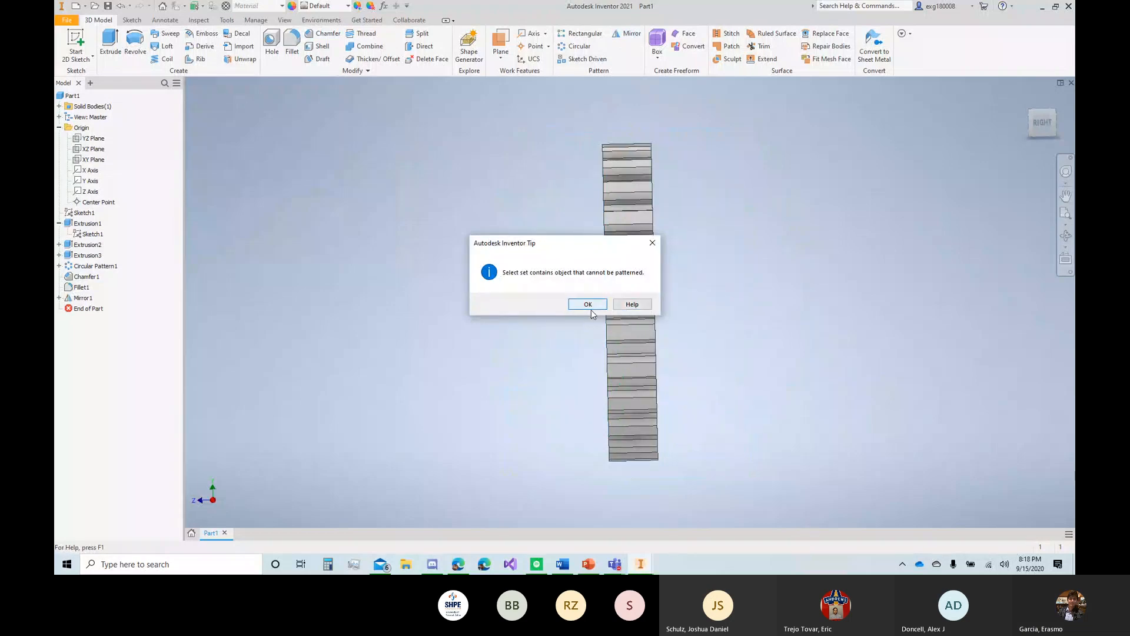
pyautogui.click(652, 243)
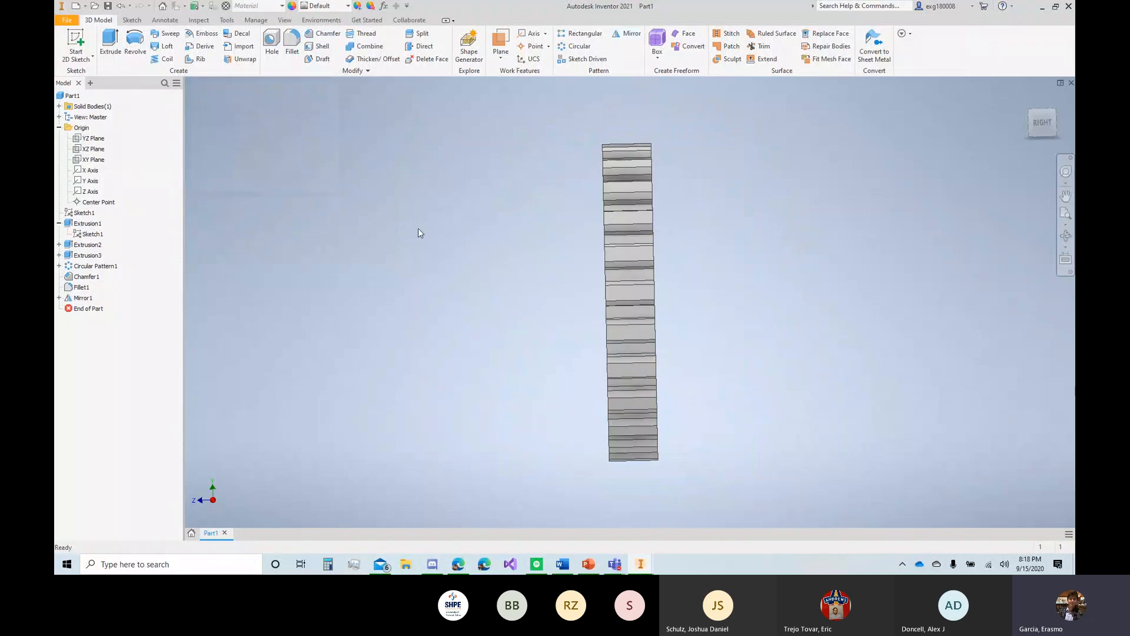
pyautogui.click(1026, 100)
pyautogui.keyDown('shift'); pyautogui.moveTo(588, 294); pyautogui.dragTo(696, 288, button='middle'); pyautogui.keyUp('shift')
pyautogui.scroll(3, 635, 321)
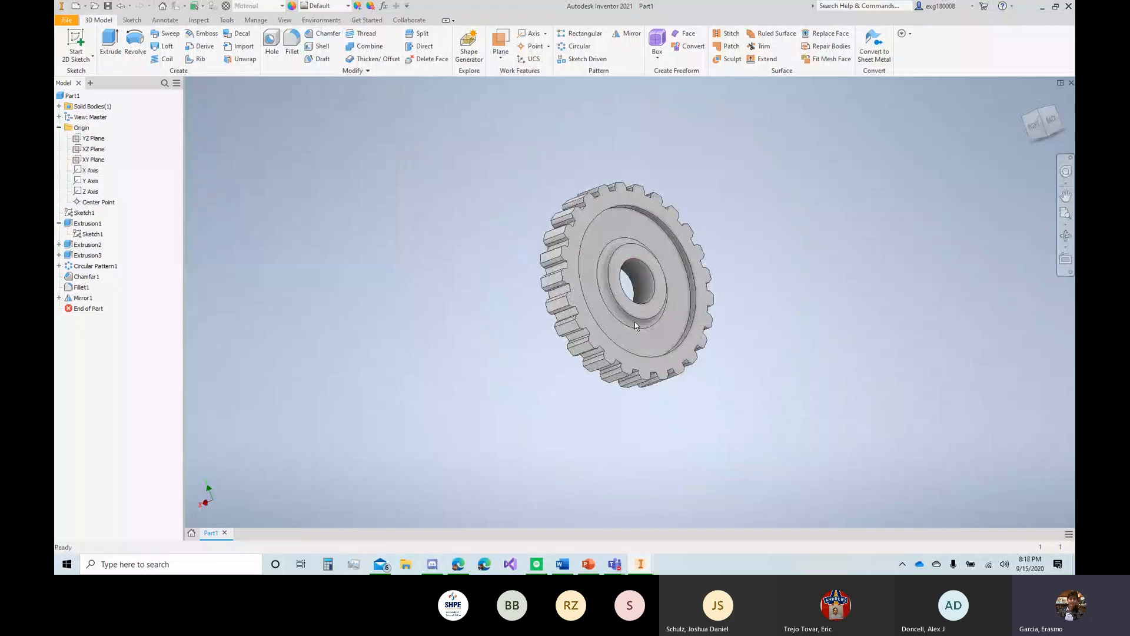
pyautogui.scroll(2, 634, 321)
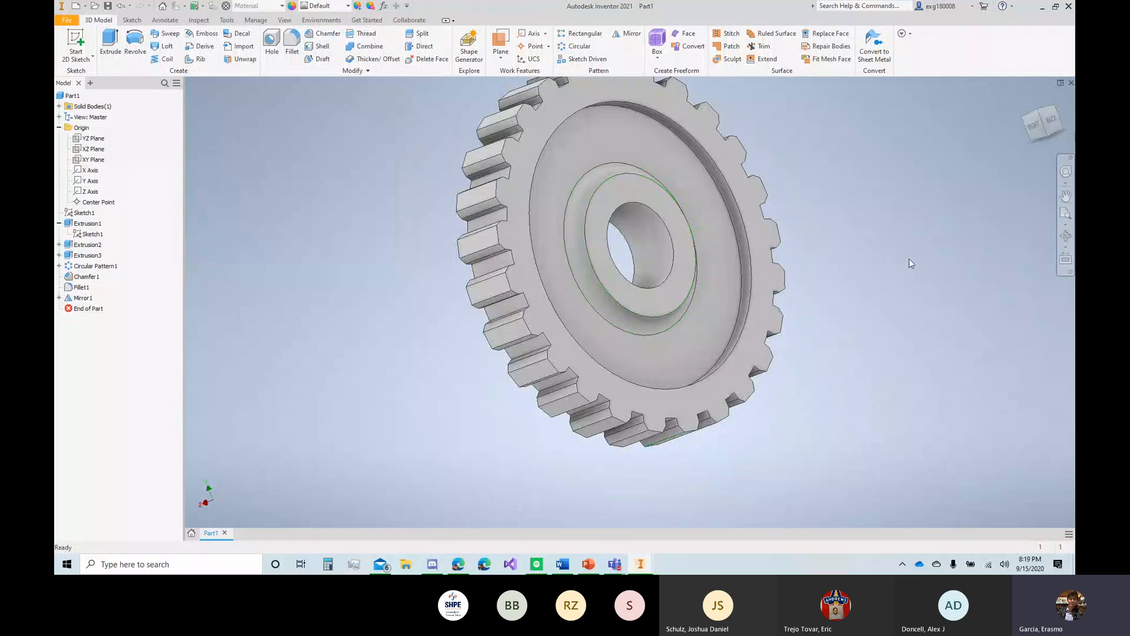
# Step: Edit the hub fillet to include the outer circular edge of the hub's front face at a 0.125 in radius
pyautogui.press('F2')
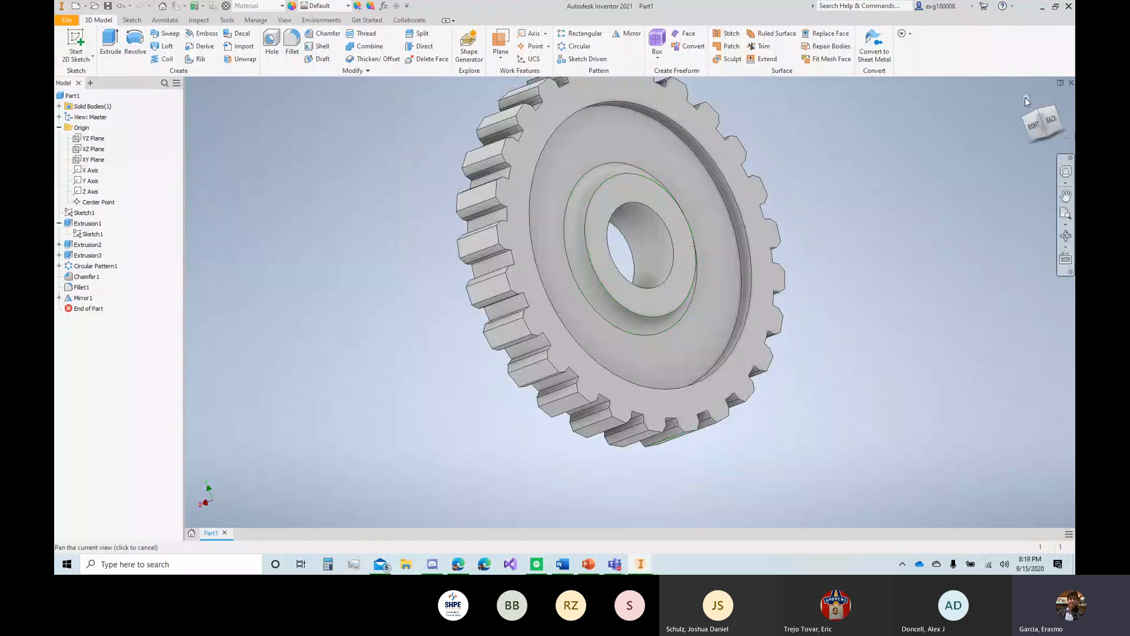
pyautogui.click(1025, 99)
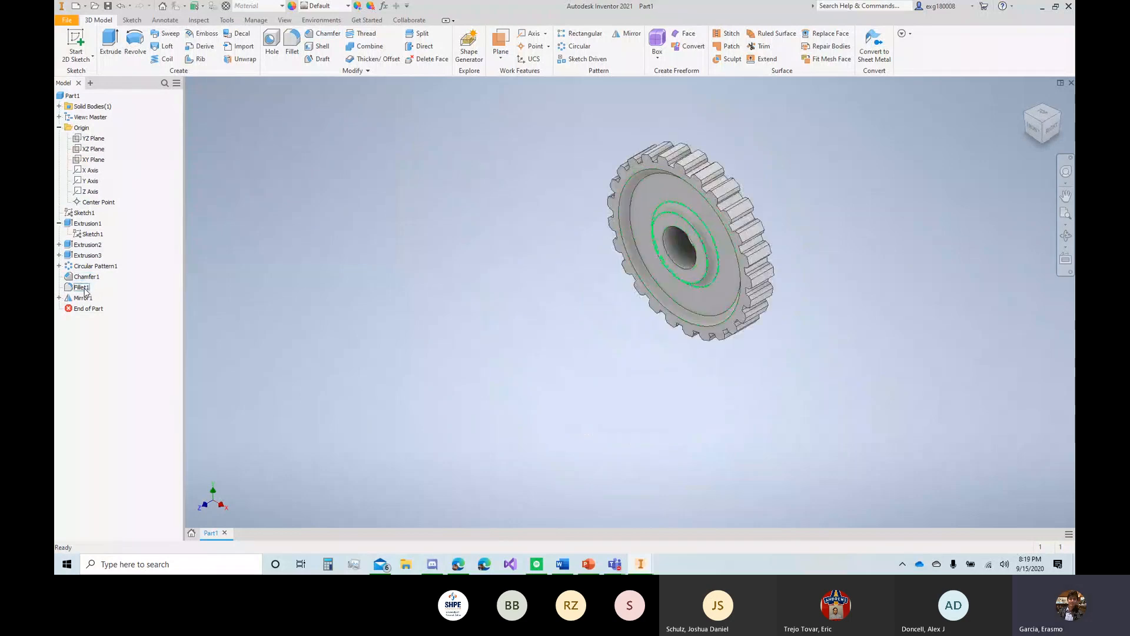
pyautogui.doubleClick(82, 287)
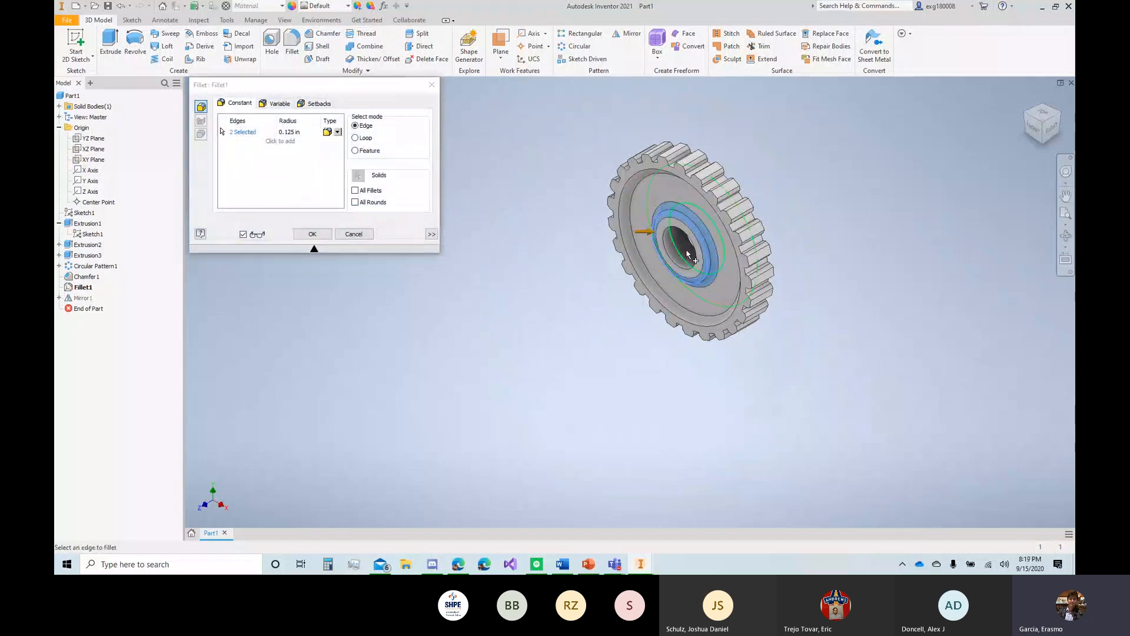
pyautogui.click(312, 234)
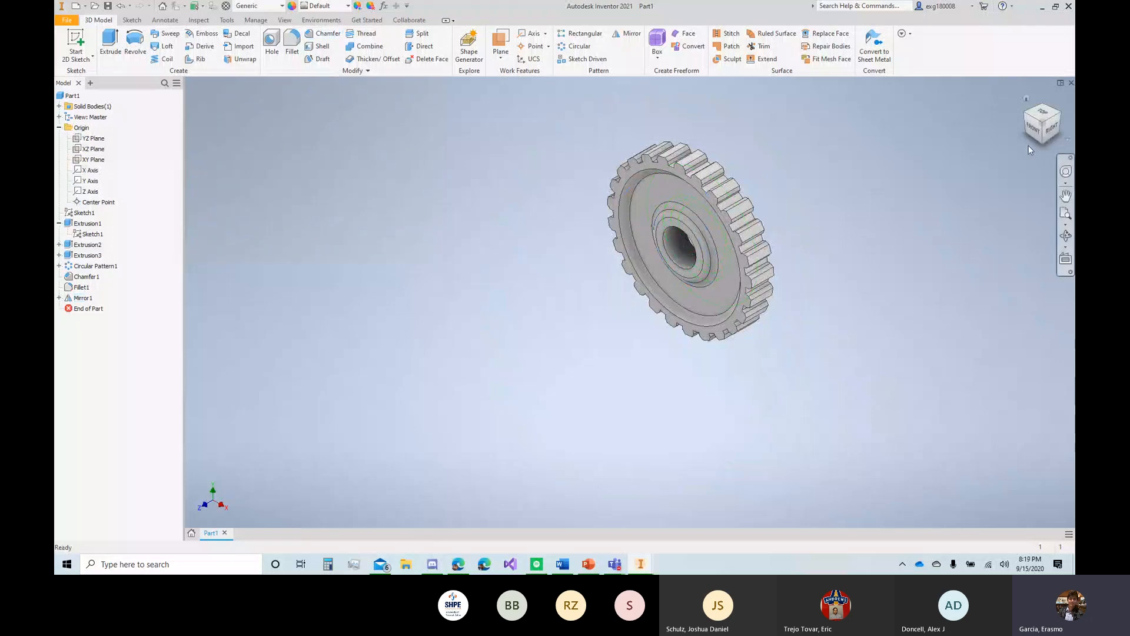
# Step: Examine the rounded hub edges on both sides of the gear and view the part squarely from the front
pyautogui.moveTo(1043, 133); pyautogui.dragTo(1003, 154)
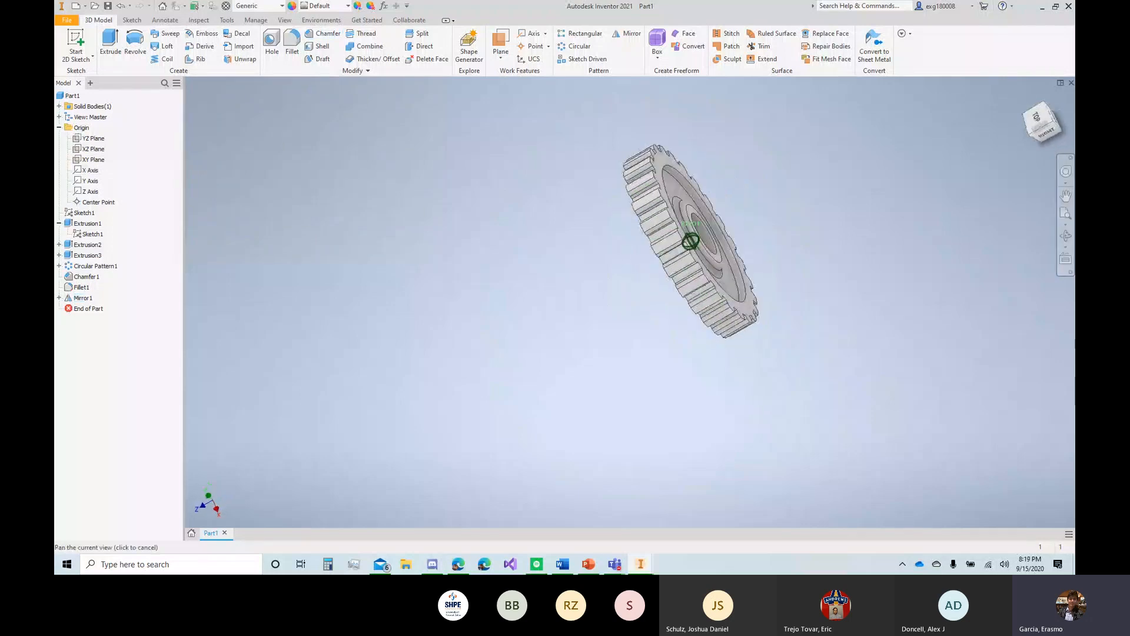
pyautogui.moveTo(907, 207); pyautogui.dragTo(873, 225)
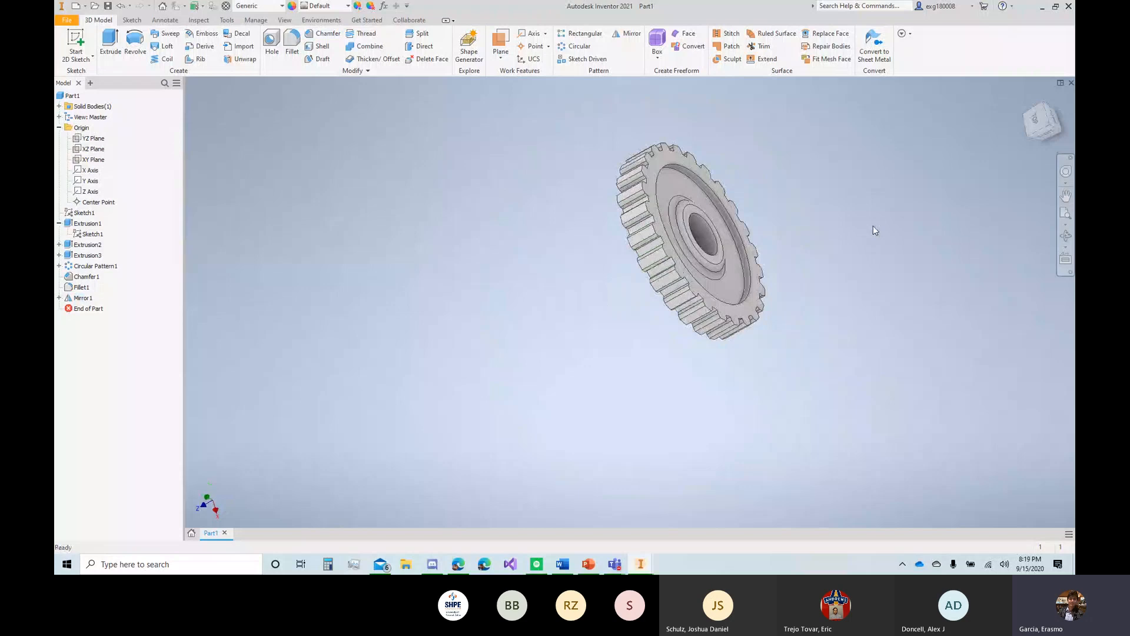
pyautogui.scroll(3, 683, 253)
pyautogui.scroll(5, 683, 253)
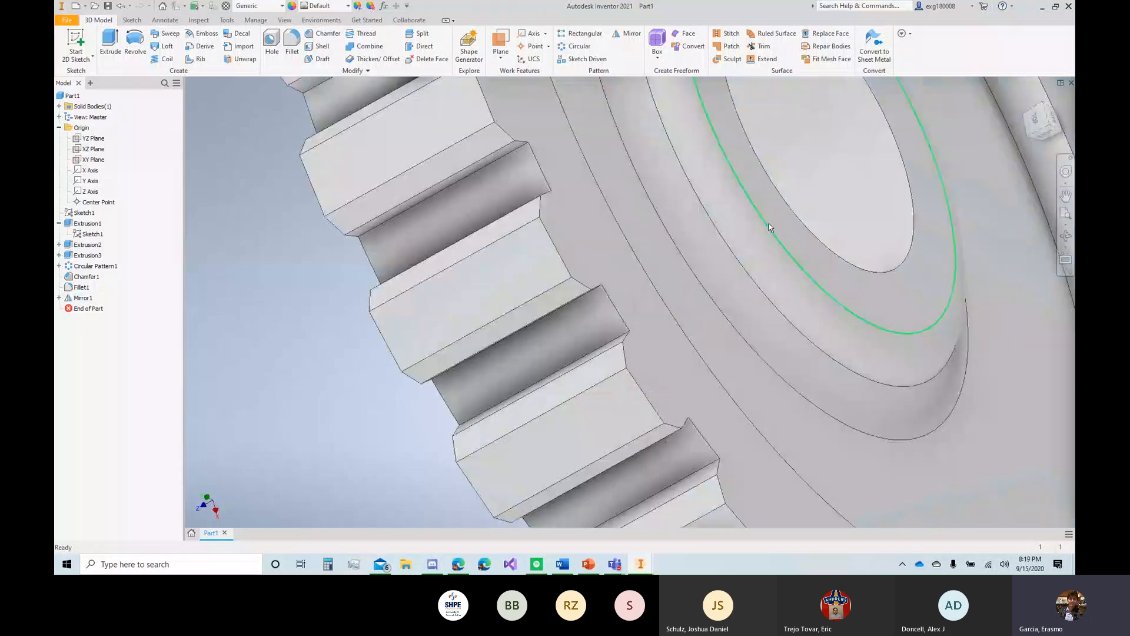
pyautogui.scroll(-3, 768, 227)
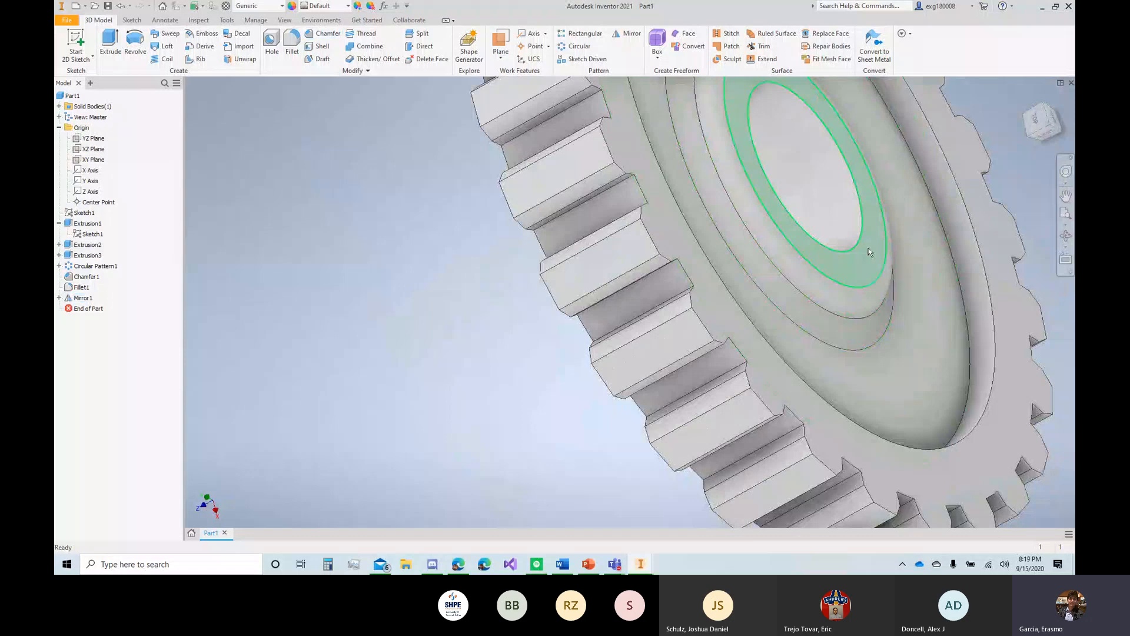
pyautogui.scroll(-8, 765, 283)
pyautogui.scroll(4, 625, 330)
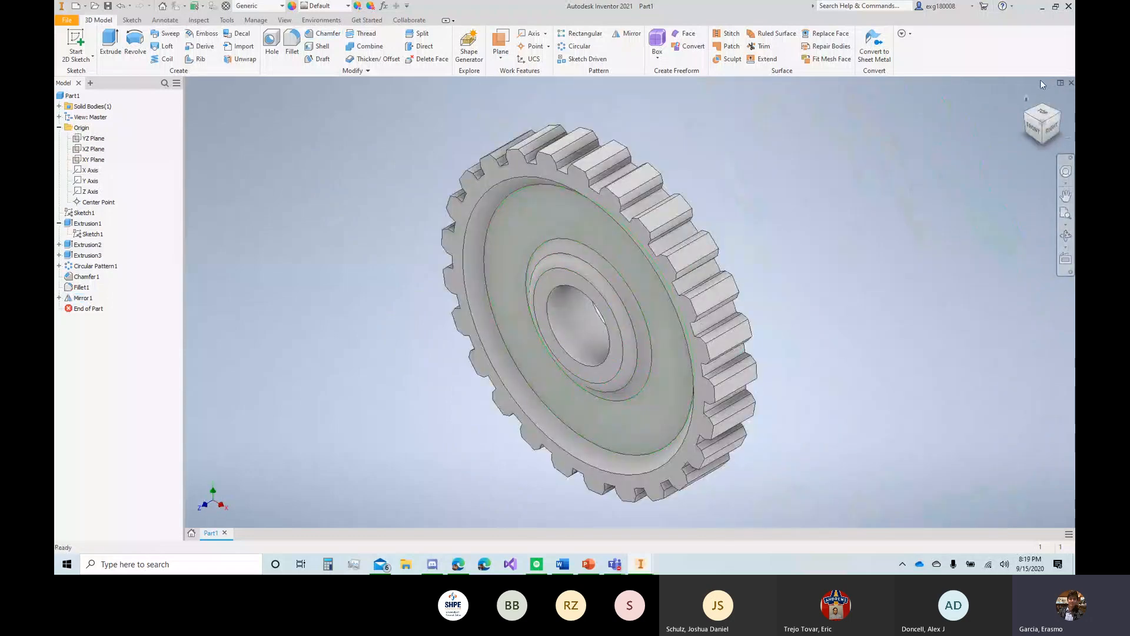
pyautogui.click(1035, 133)
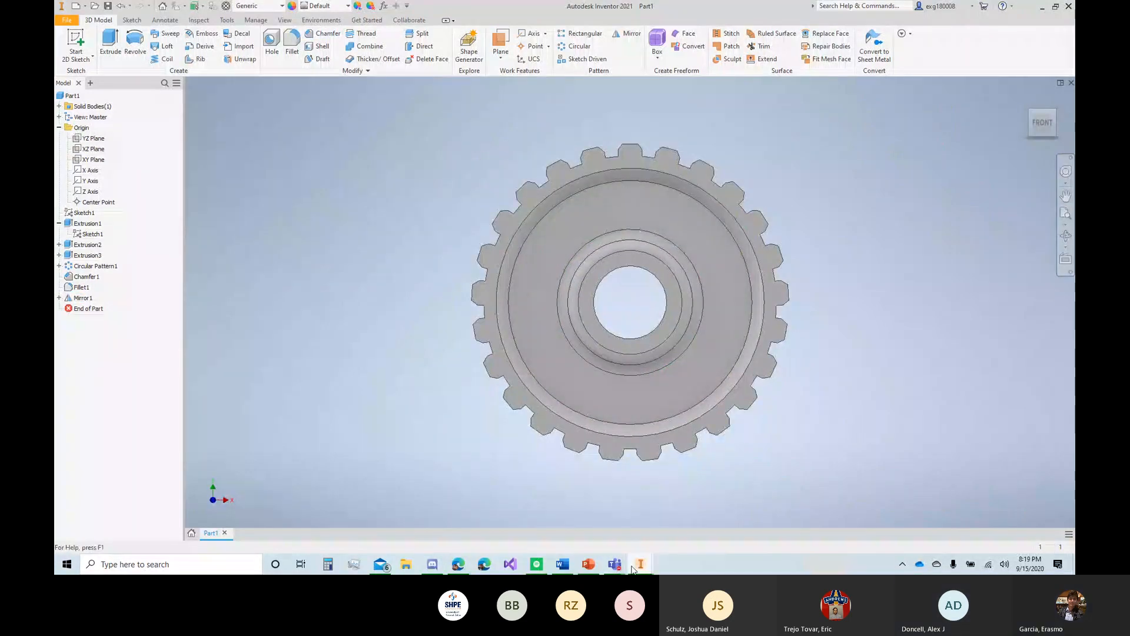
# Step: Switch to the Teams meeting and stop presenting the screen
pyautogui.click(614, 564)
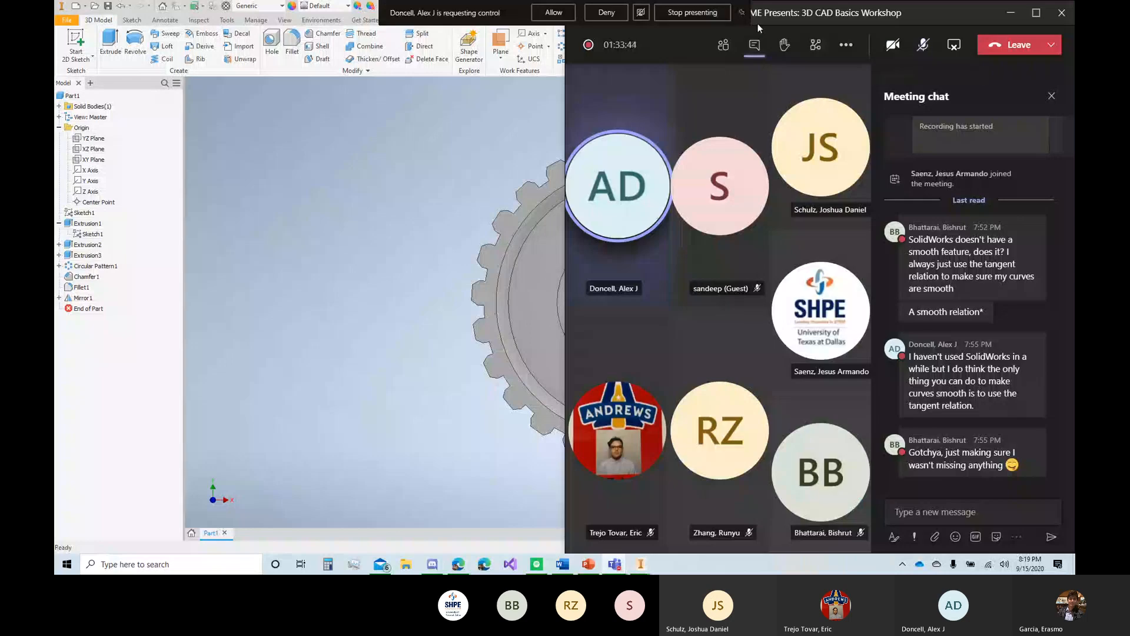
pyautogui.click(669, 12)
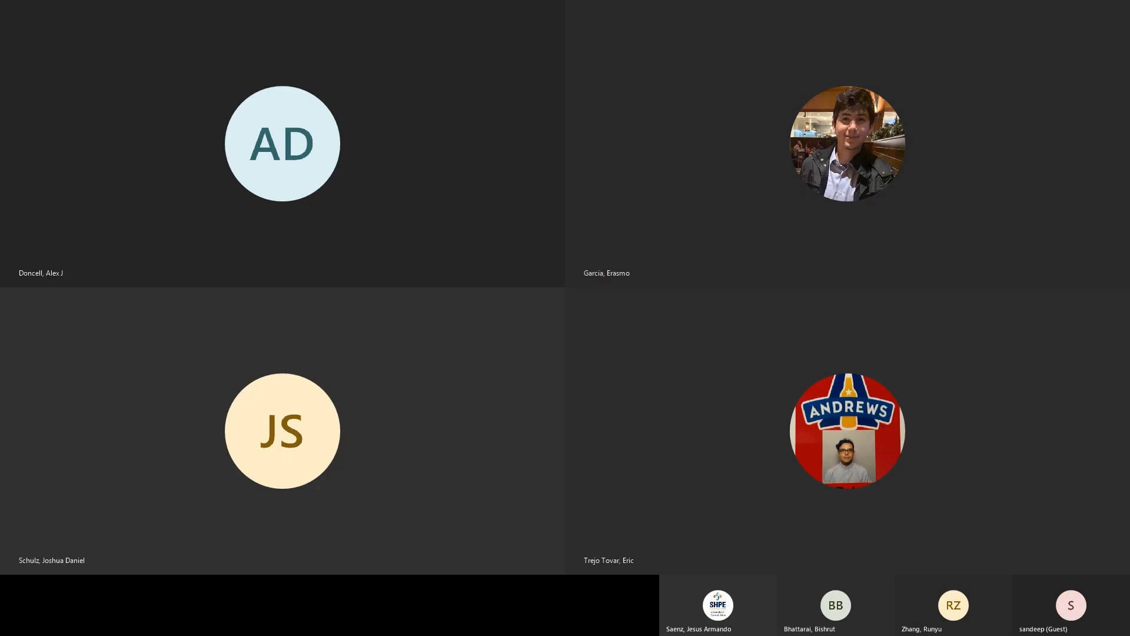
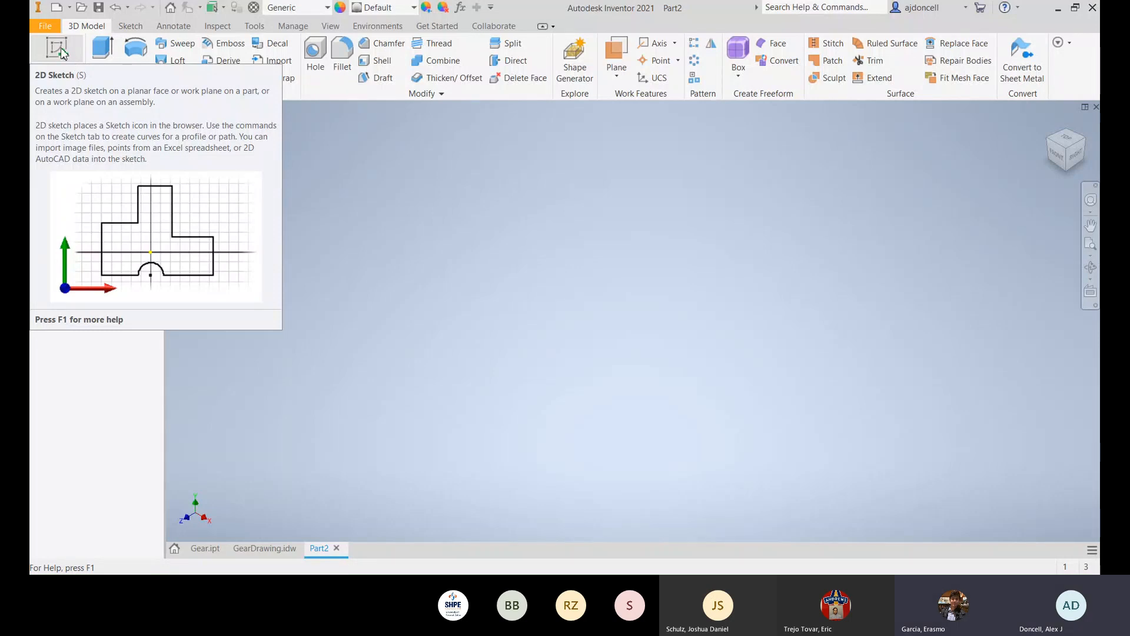
# Step: Start a 2D sketch on the front plane and draw a vertical centerline through the origin
pyautogui.click(62, 53)
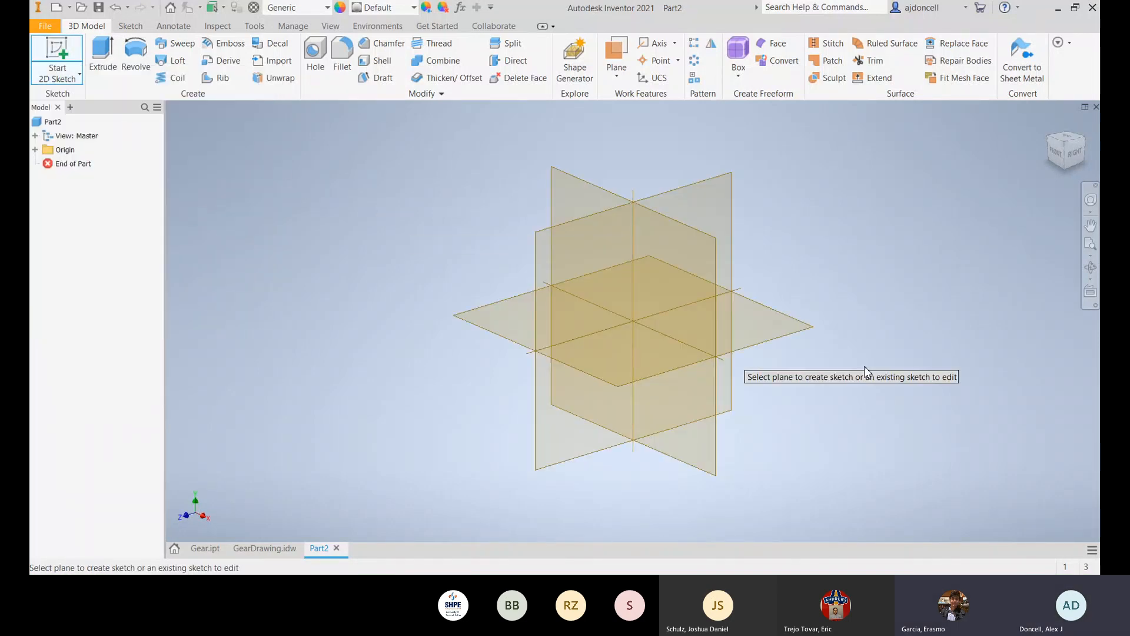
pyautogui.click(709, 248)
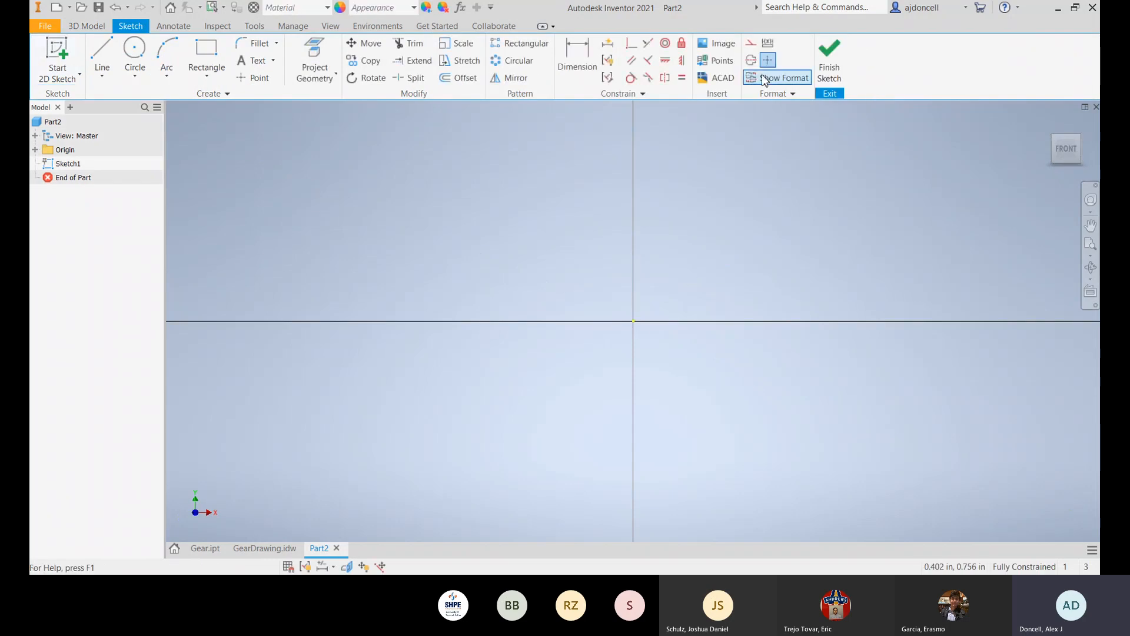
pyautogui.click(750, 59)
pyautogui.moveTo(770, 189)
pyautogui.mouseDown(button='middle')
pyautogui.moveTo(674, 210)
pyautogui.moveTo(628, 241)
pyautogui.mouseUp(button='middle')
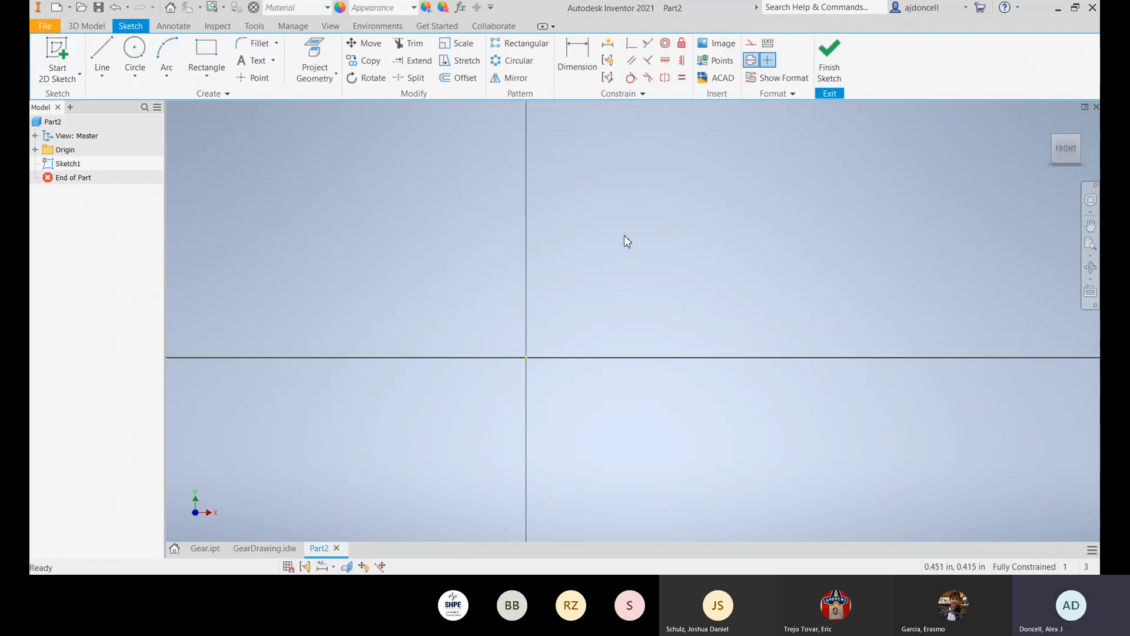
pyautogui.click(102, 54)
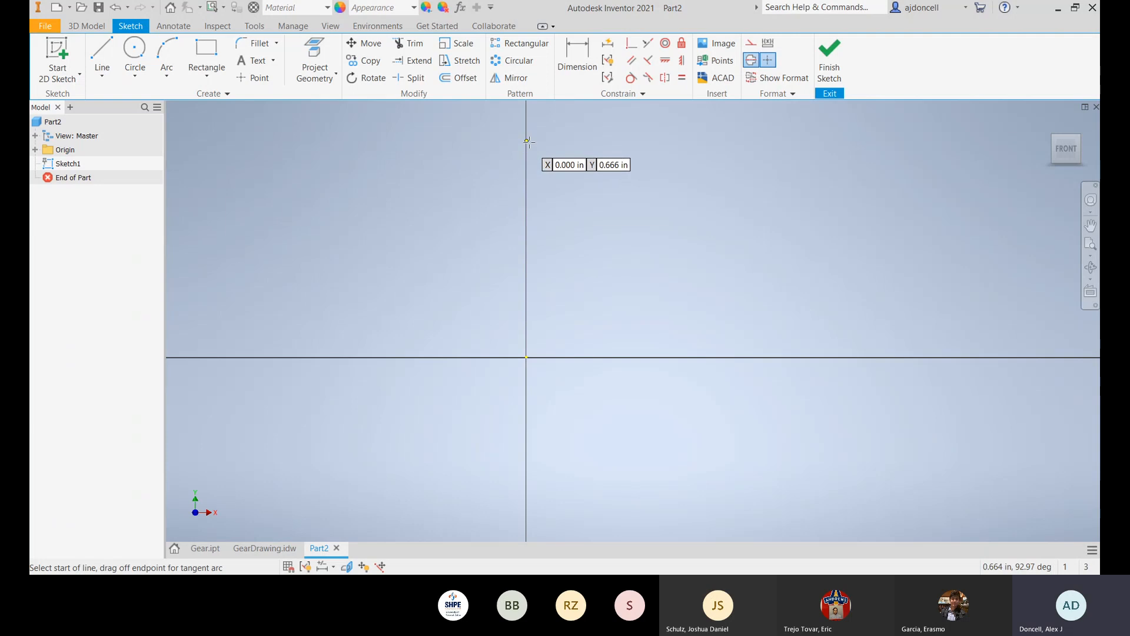
pyautogui.click(527, 208)
pyautogui.click(526, 528)
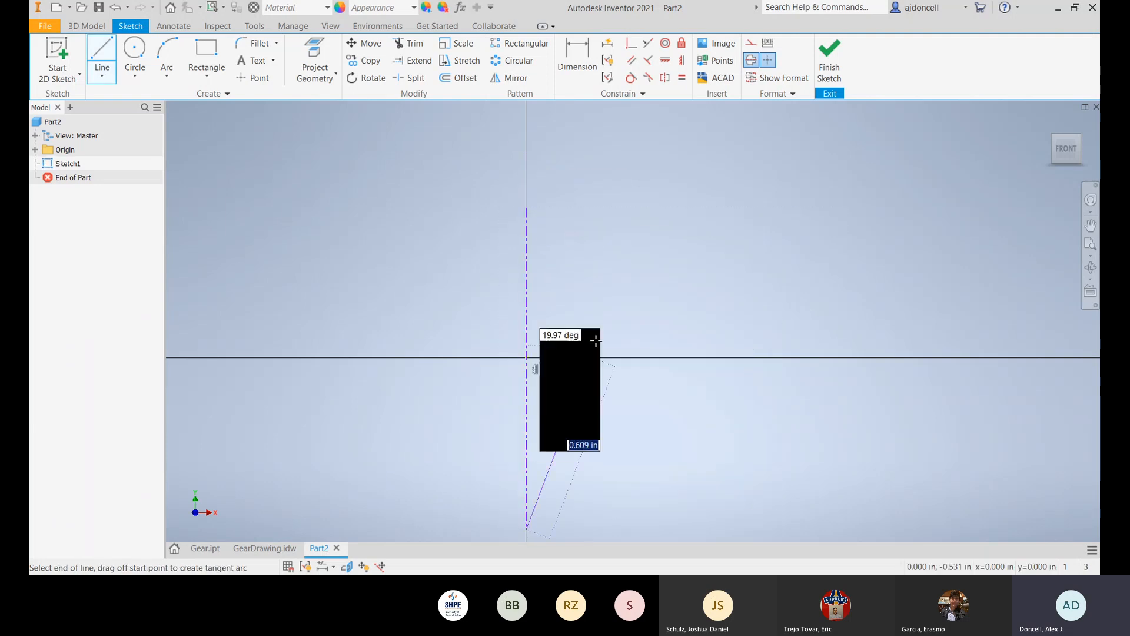
pyautogui.press('Escape')
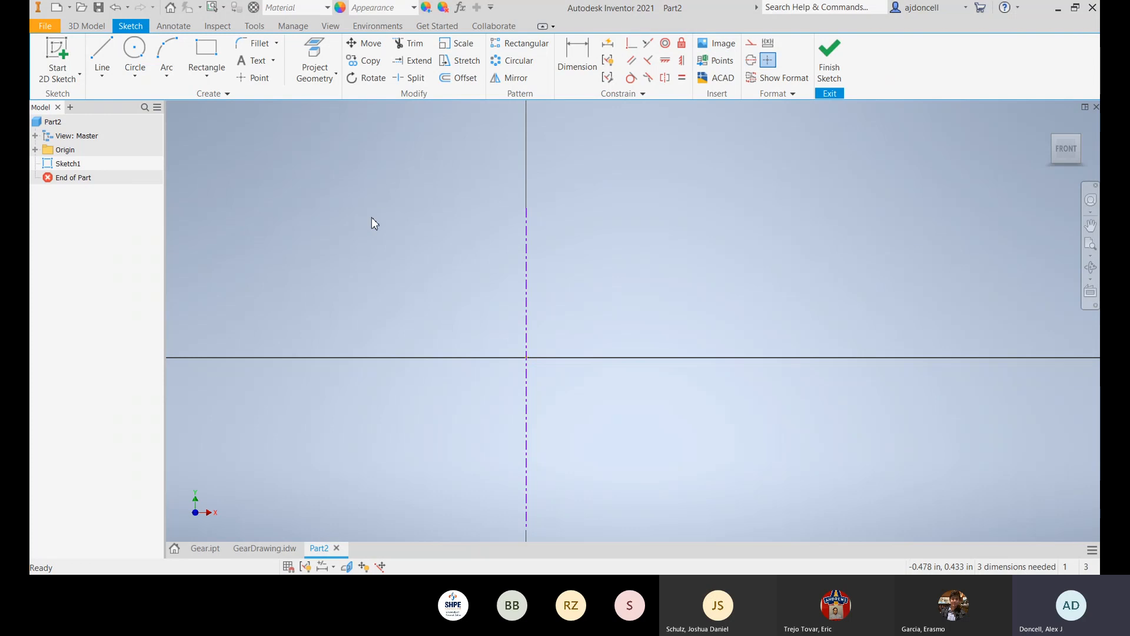
# Step: Draw a 2 in wide by 1 in high rectangle on the horizontal axis, about 0.17 in right of the centerline
pyautogui.press('r')
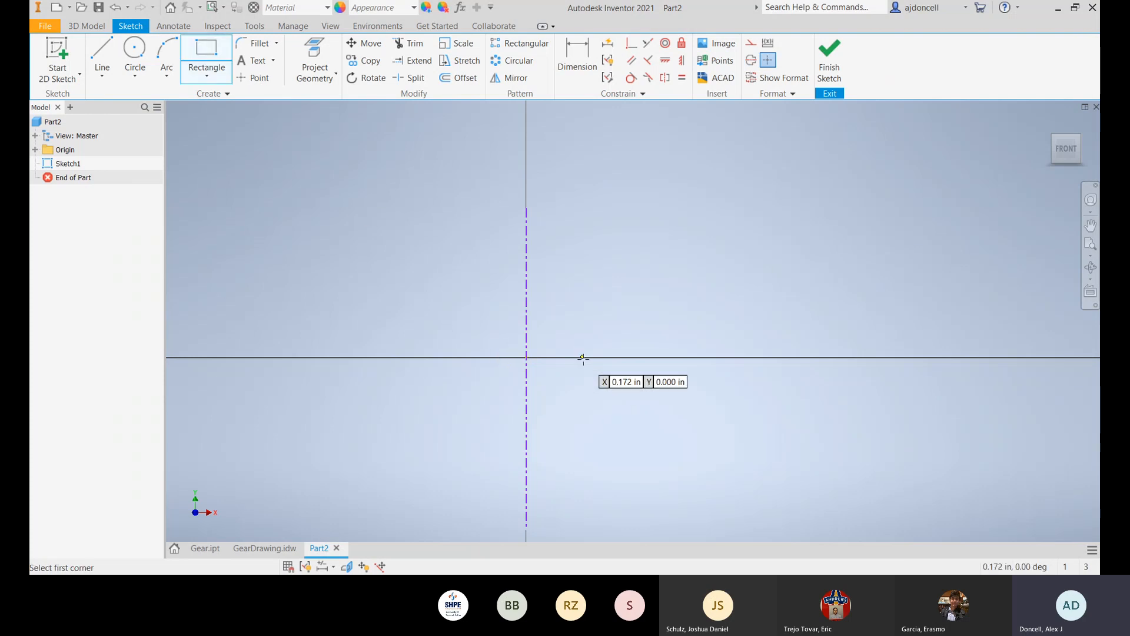
pyautogui.click(582, 357)
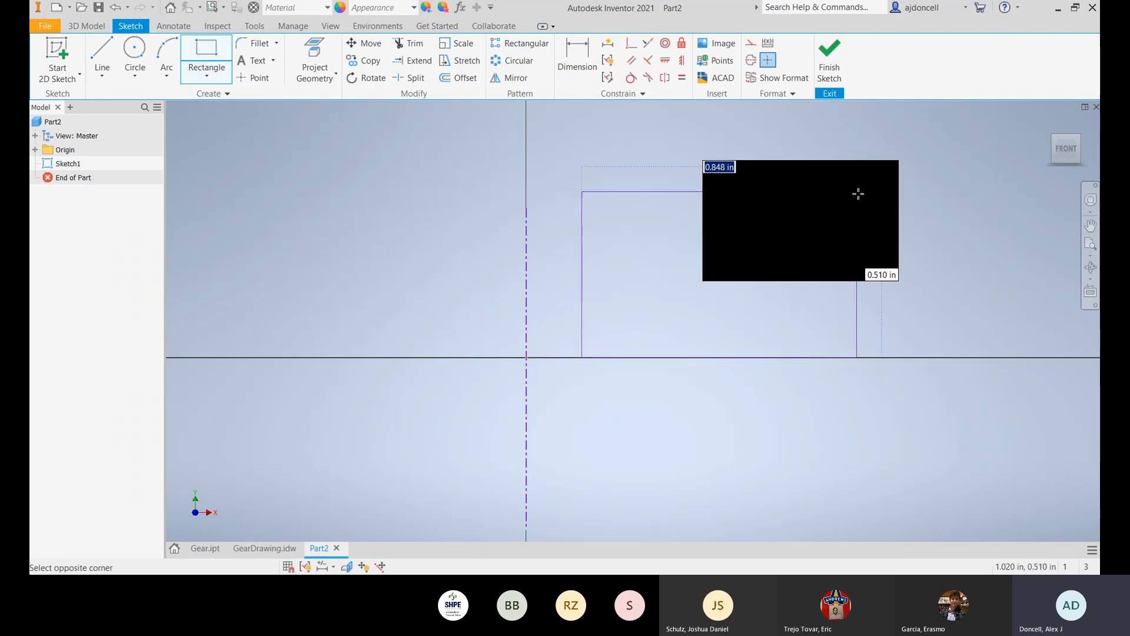
pyautogui.write('2')
pyautogui.press('Tab')
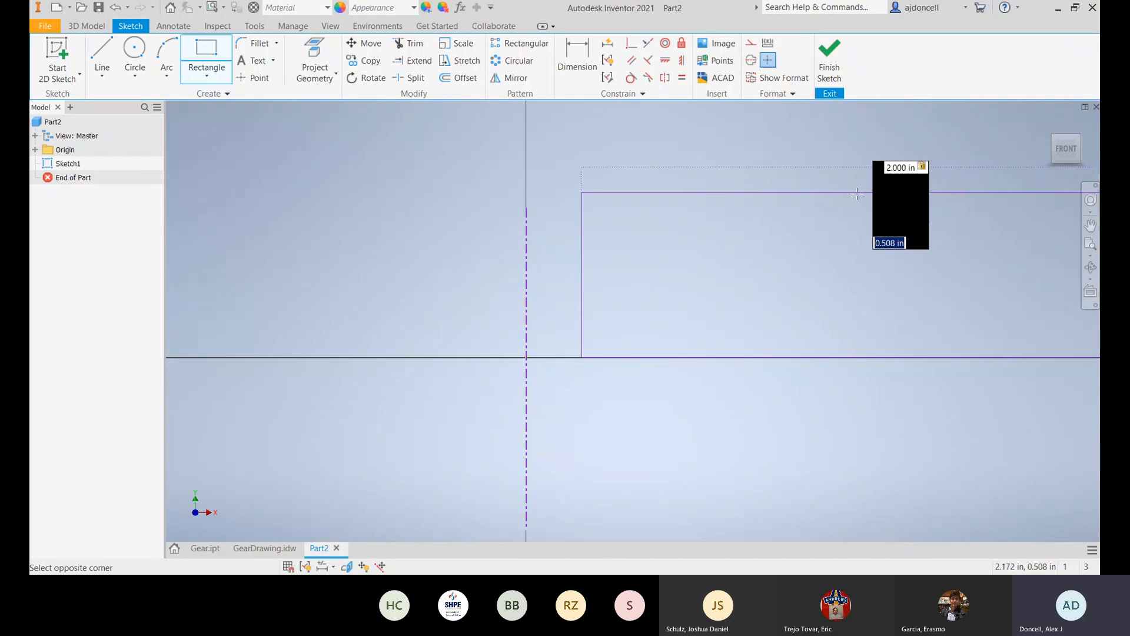
pyautogui.write('1')
pyautogui.press('Return')
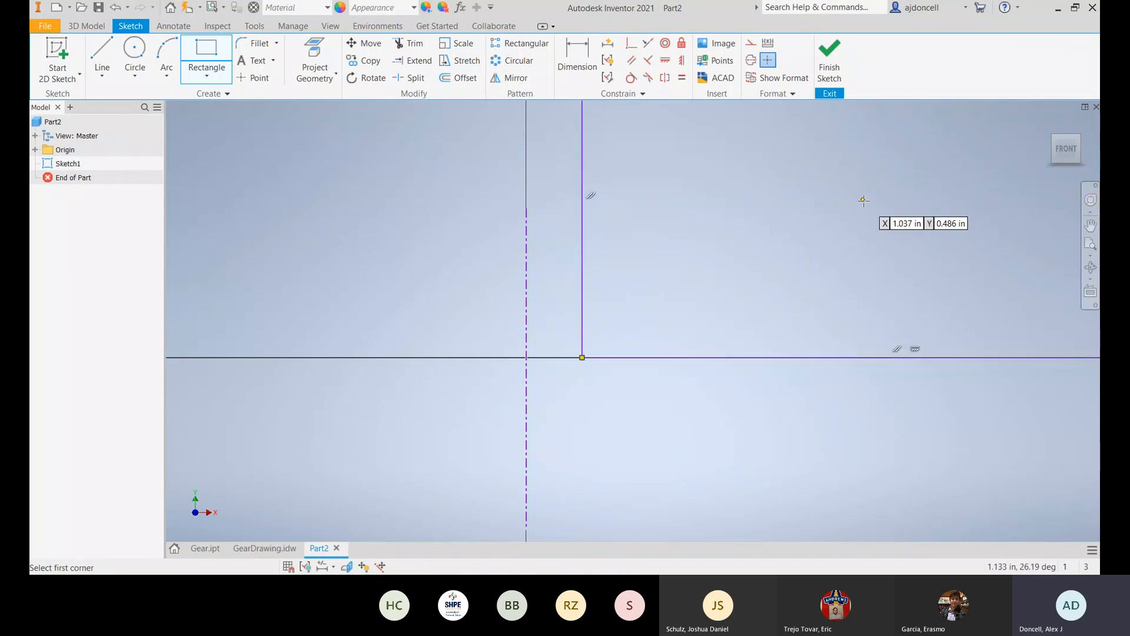
pyautogui.scroll(-5, 865, 201)
pyautogui.moveTo(872, 201); pyautogui.dragTo(689, 344, button='middle')
pyautogui.scroll(6, 800, 298)
pyautogui.scroll(-5, 802, 294)
pyautogui.press('Escape')
# Step: Draw a 0.5 in line straight up from the rectangle's upper-left corner and continue it 0.25 in to the right
pyautogui.moveTo(579, 399); pyautogui.dragTo(581, 435, button='middle')
pyautogui.click(105, 55)
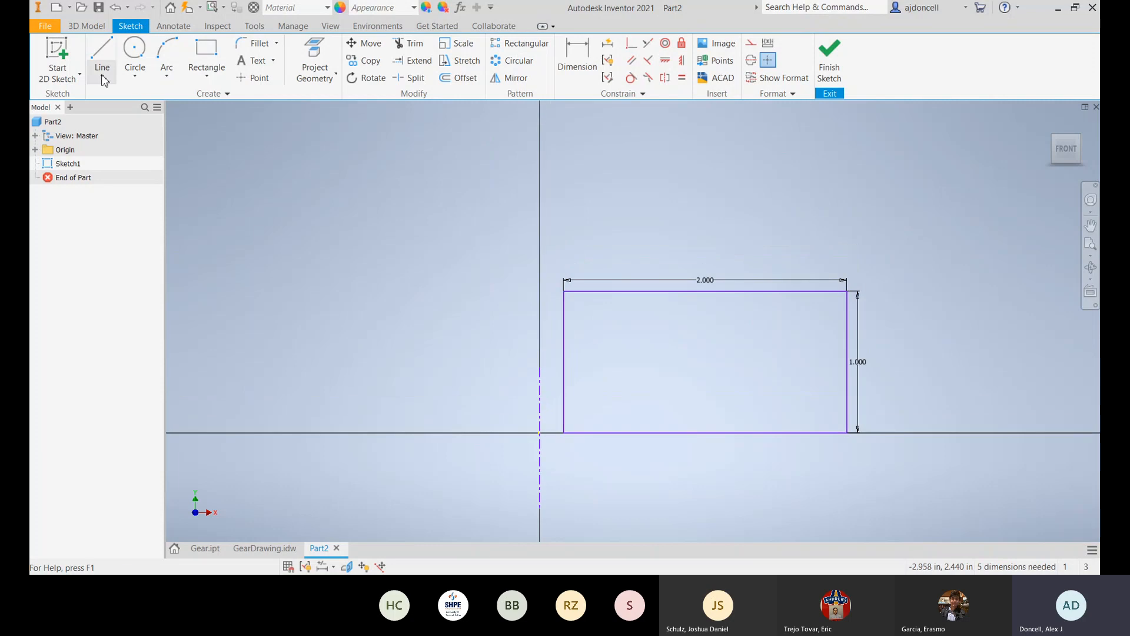
pyautogui.click(563, 291)
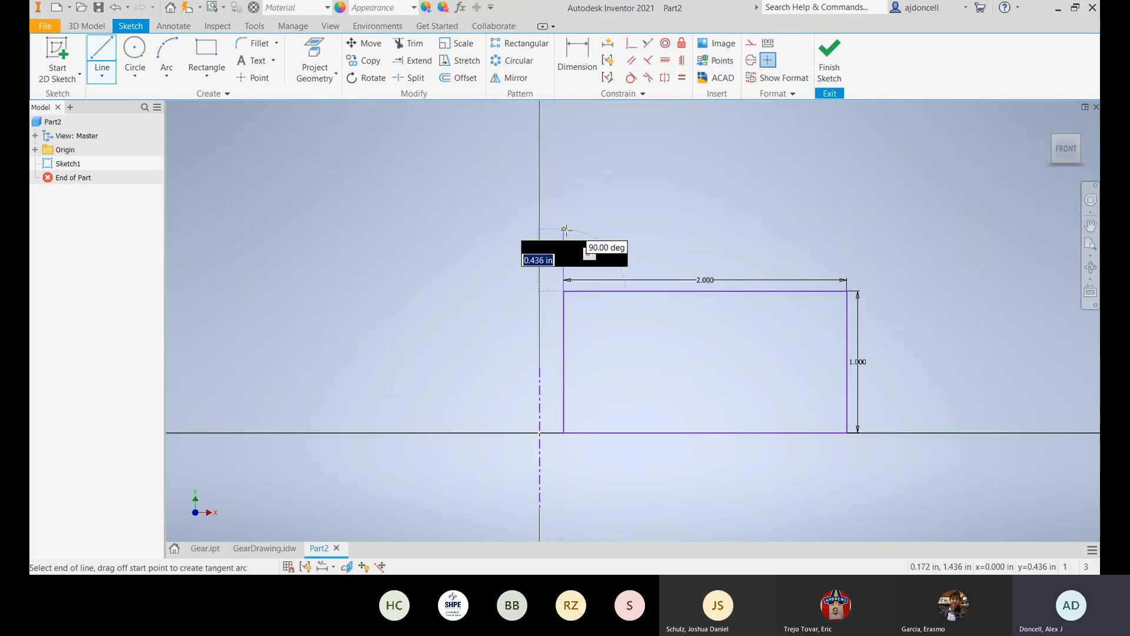
pyautogui.write('0.5')
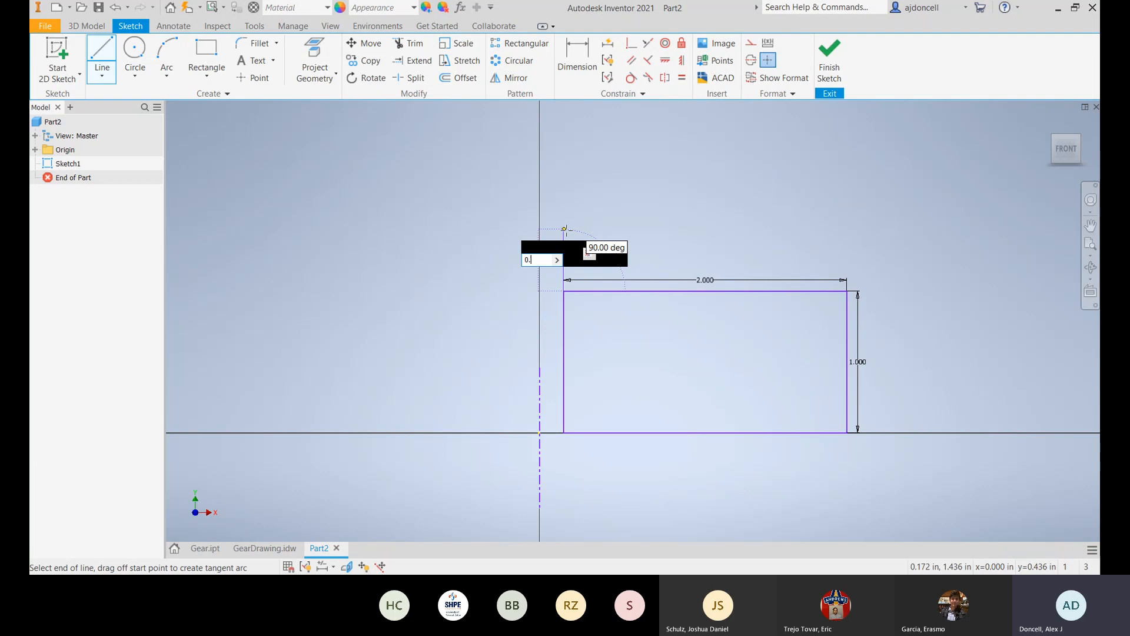
pyautogui.press('Tab')
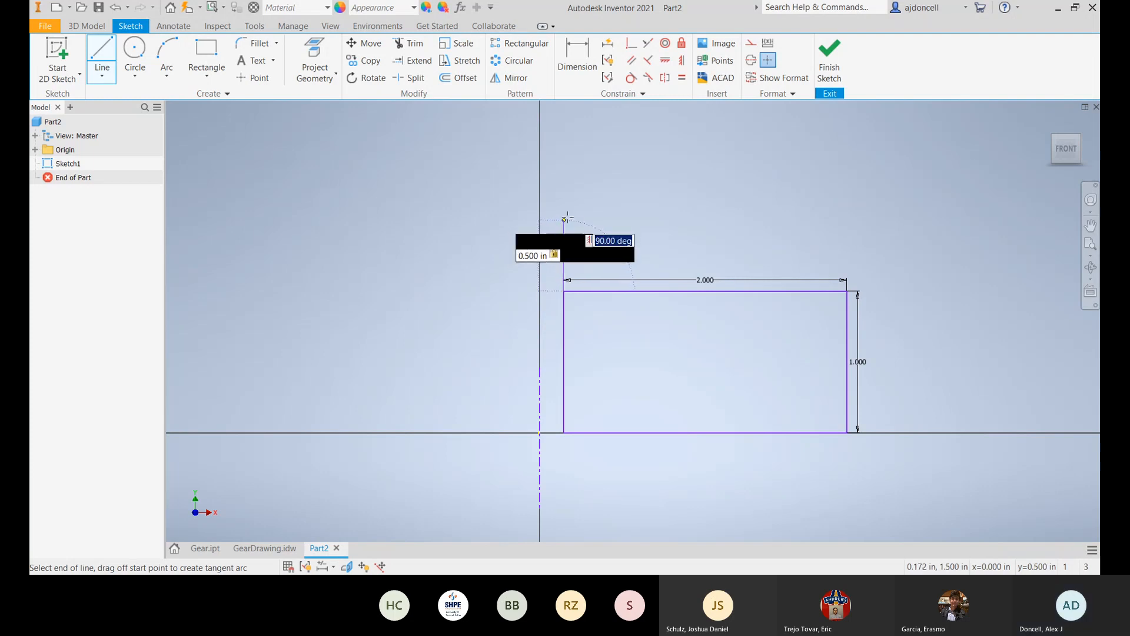
pyautogui.click(567, 216)
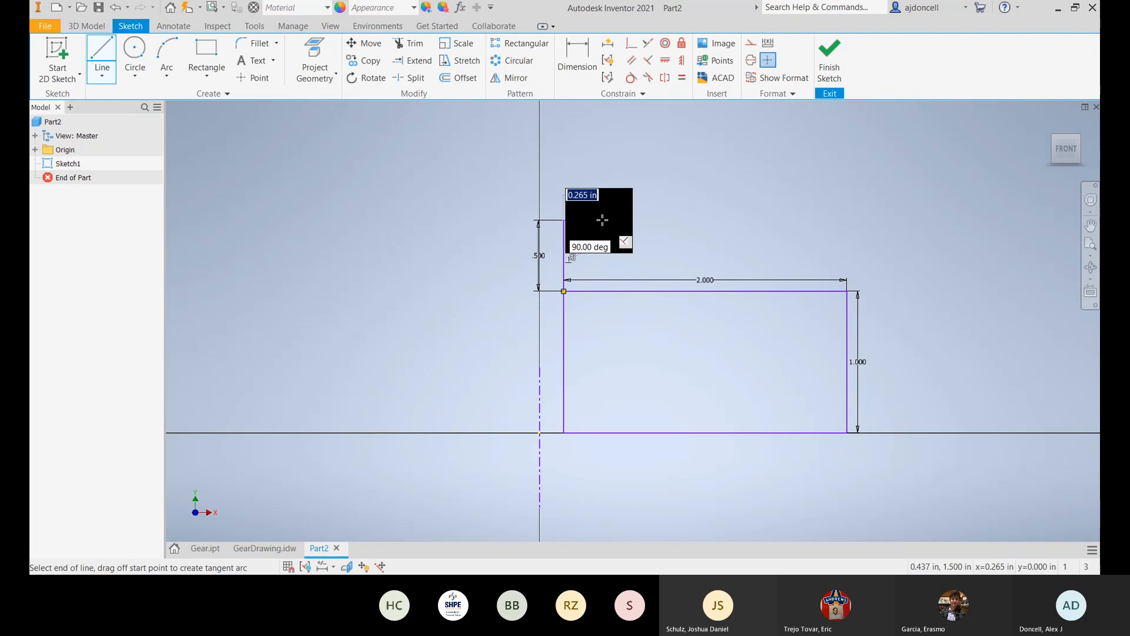
pyautogui.write('0.25')
pyautogui.press('Return')
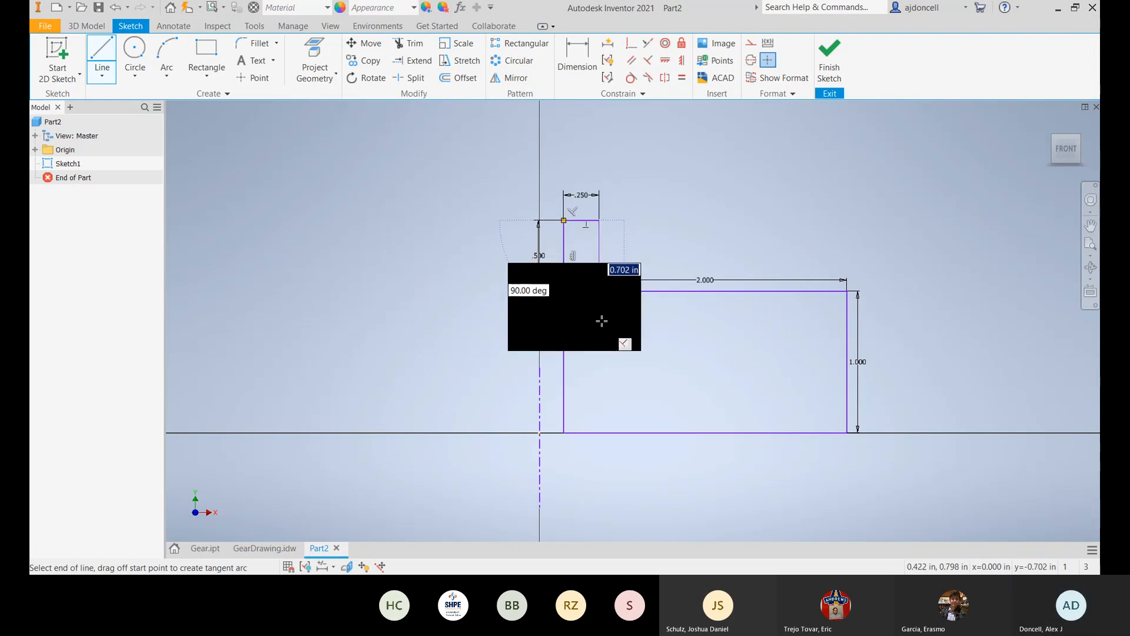
# Step: Continue the outline 0.7 in down and 1.45 in to the right, then close it up to the rectangle's top edge
pyautogui.write('0.5')
pyautogui.press('Return')
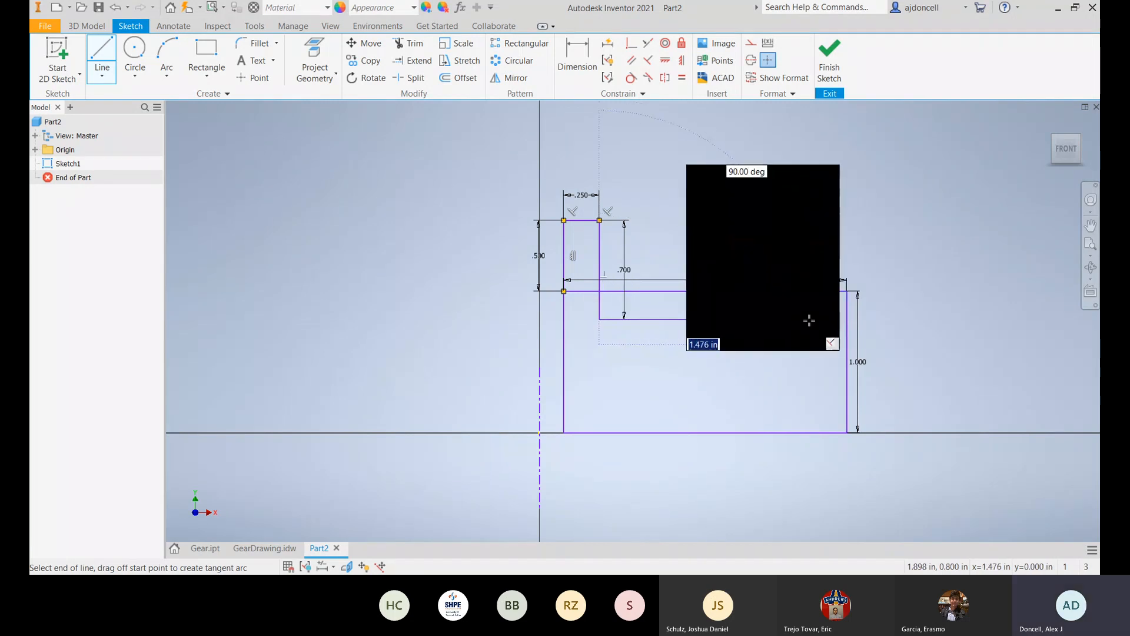
pyautogui.write('1.45')
pyautogui.press('Return')
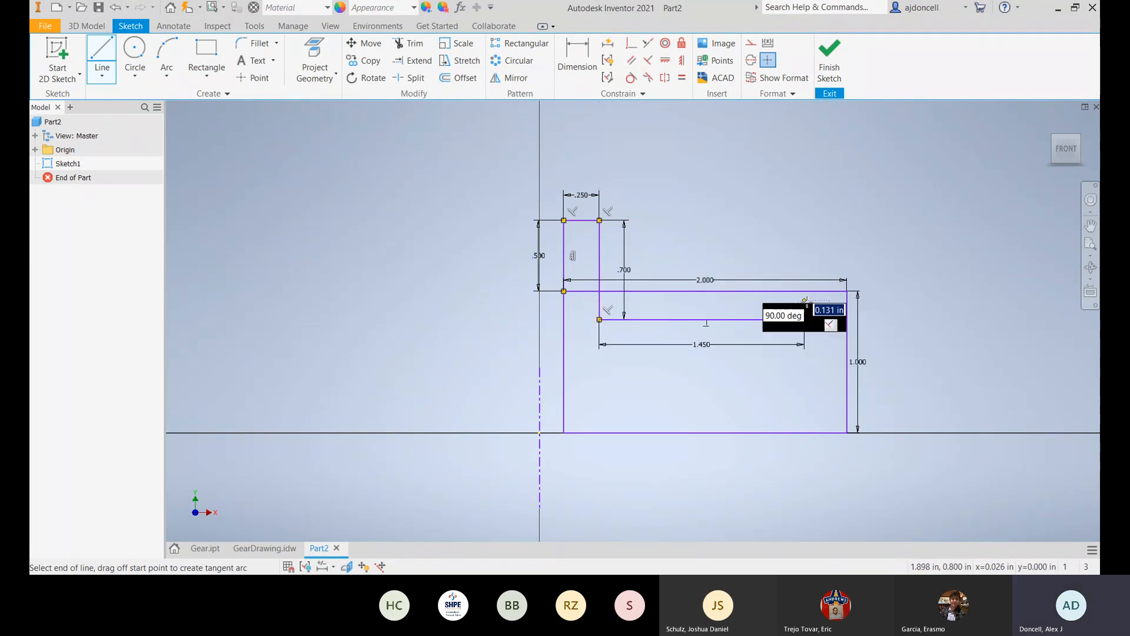
pyautogui.click(804, 292)
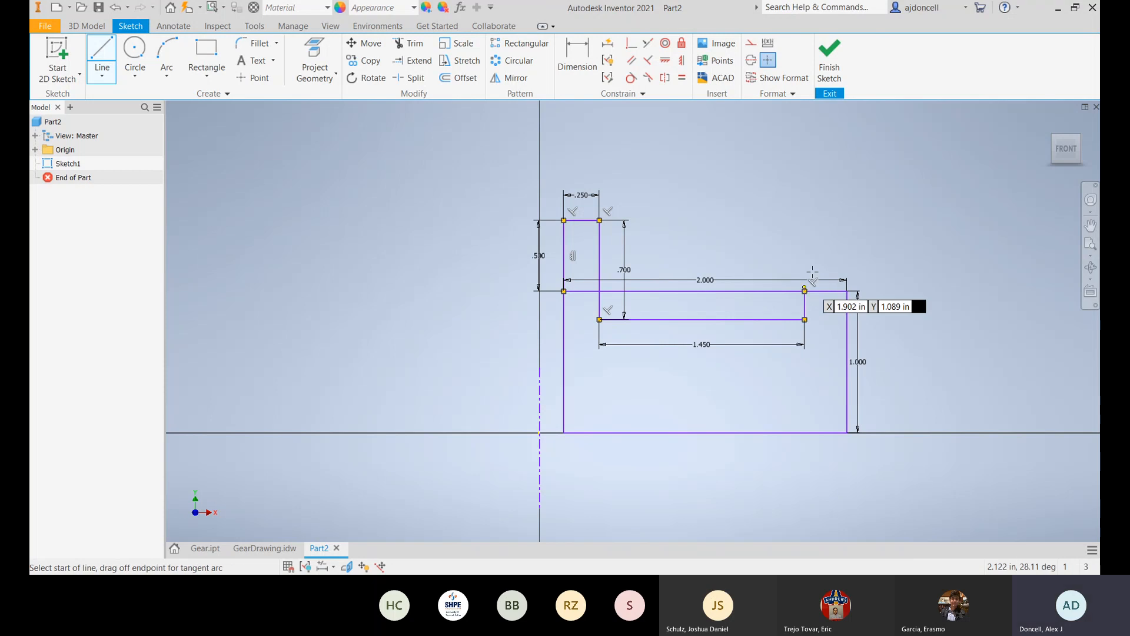
pyautogui.press('Escape')
# Step: Trim away the rectangle's top edge inside the tall tab and across the recess
pyautogui.scroll(-3, 680, 292)
pyautogui.scroll(5, 680, 248)
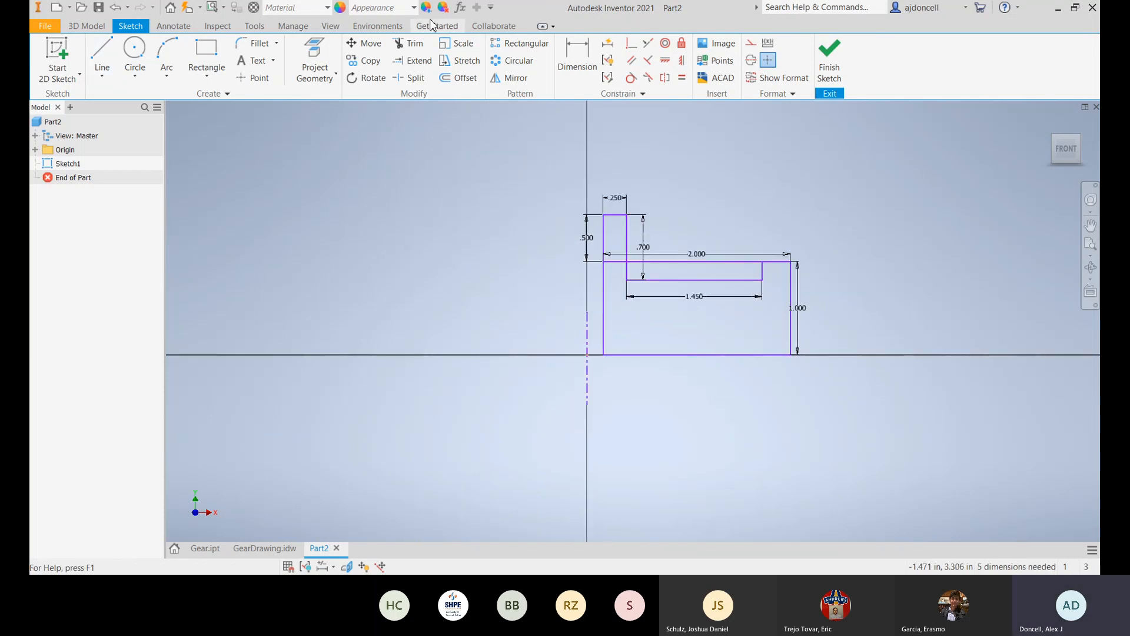
pyautogui.click(409, 44)
pyautogui.click(686, 261)
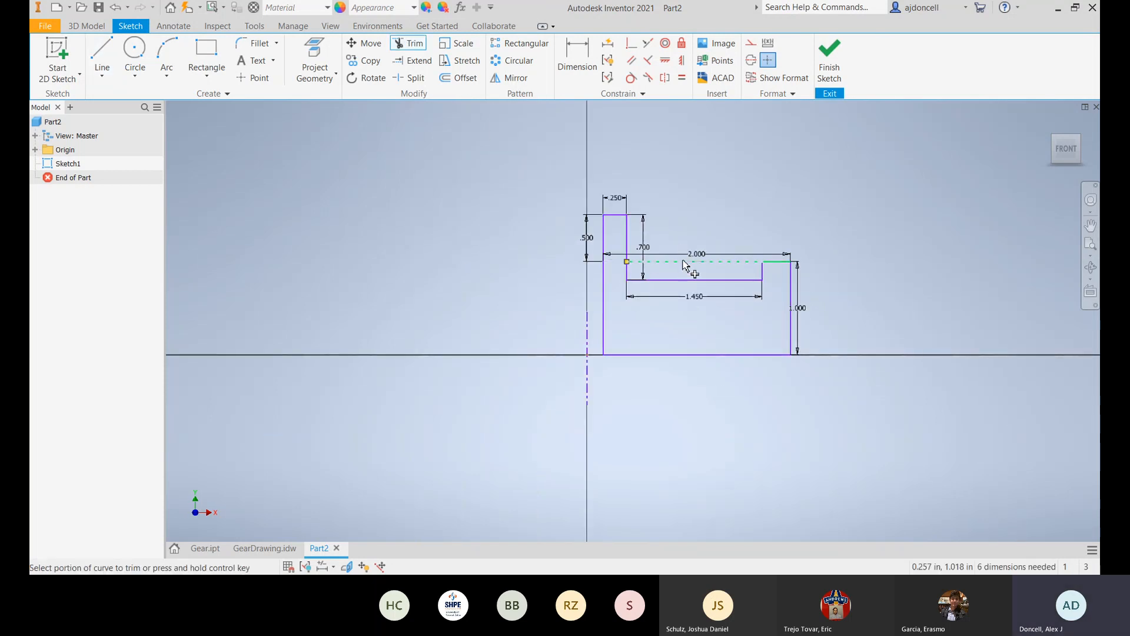
pyautogui.scroll(3, 742, 314)
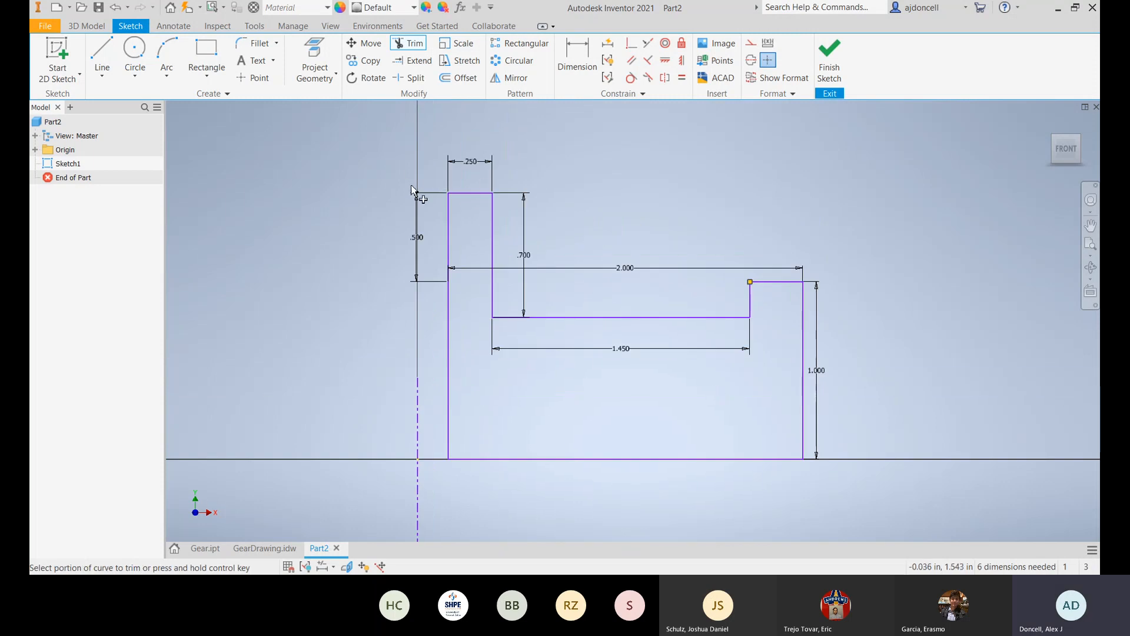
pyautogui.press('Escape')
# Step: Check the whole profile's constraints and move the 0.5 in dimension to the far side of the centerline
pyautogui.moveTo(418, 146); pyautogui.dragTo(896, 507)
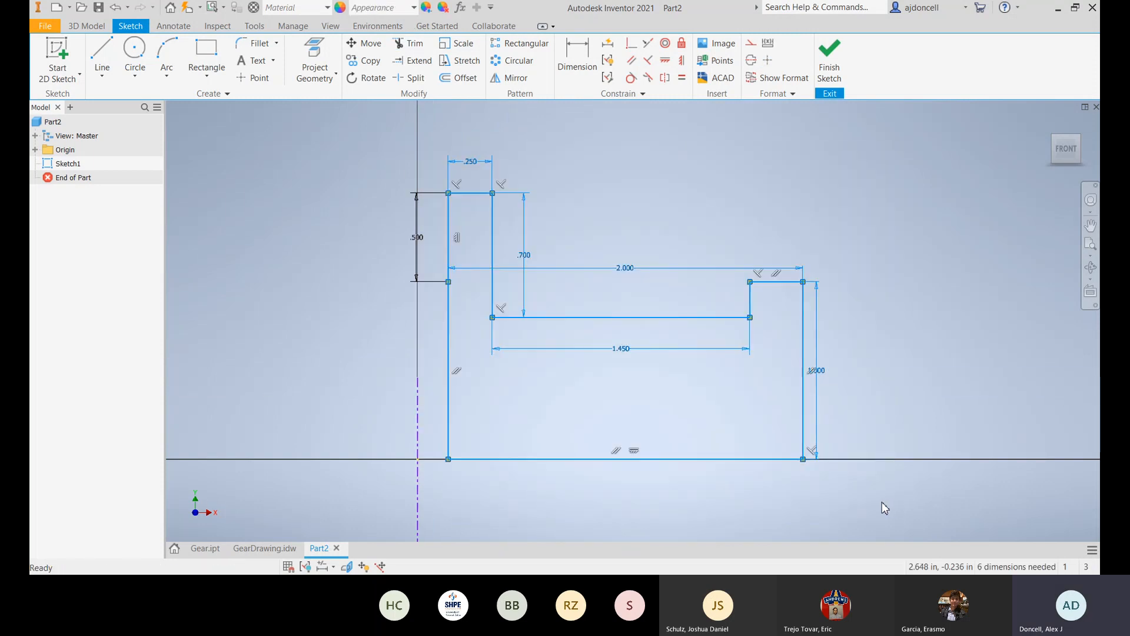
pyautogui.click(807, 519)
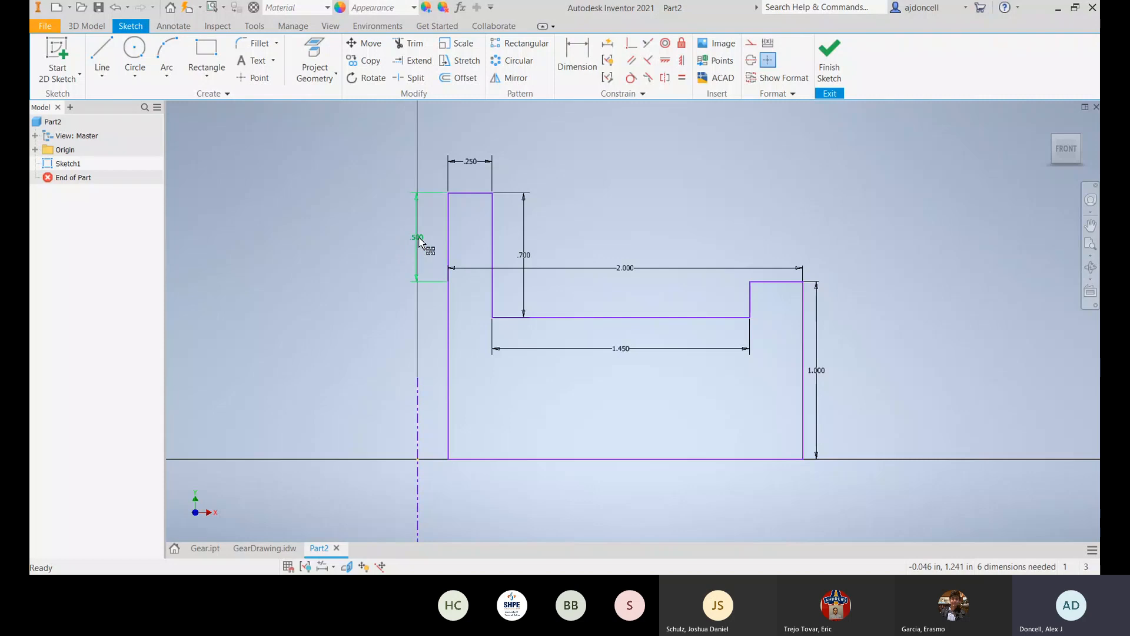
pyautogui.moveTo(416, 272); pyautogui.dragTo(371, 271)
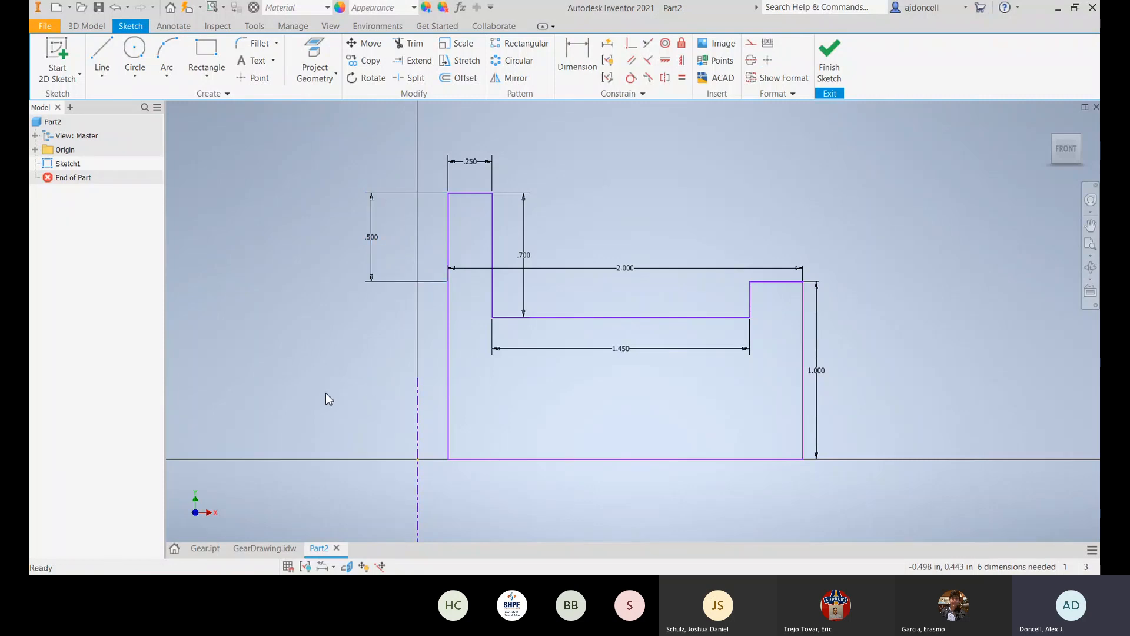
# Step: Switch to Gear.ipt and open the sketch of its revolved feature for editing
pyautogui.click(205, 548)
pyautogui.scroll(-5, 254, 312)
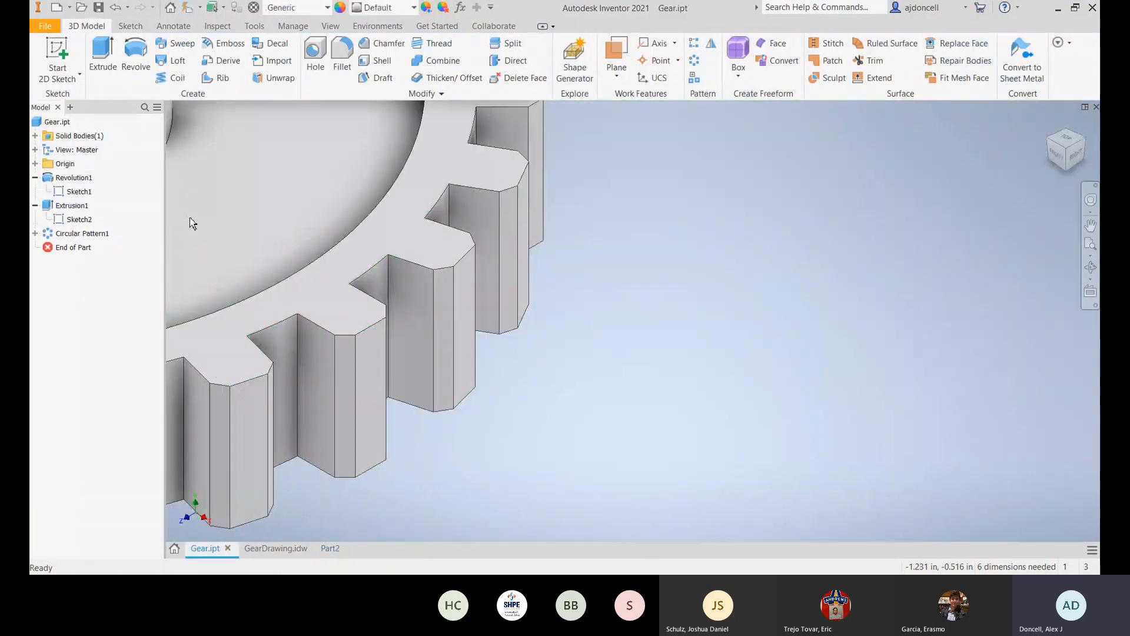
pyautogui.scroll(-6, 515, 352)
pyautogui.scroll(3, 574, 363)
pyautogui.moveTo(531, 351); pyautogui.dragTo(411, 286, button='middle')
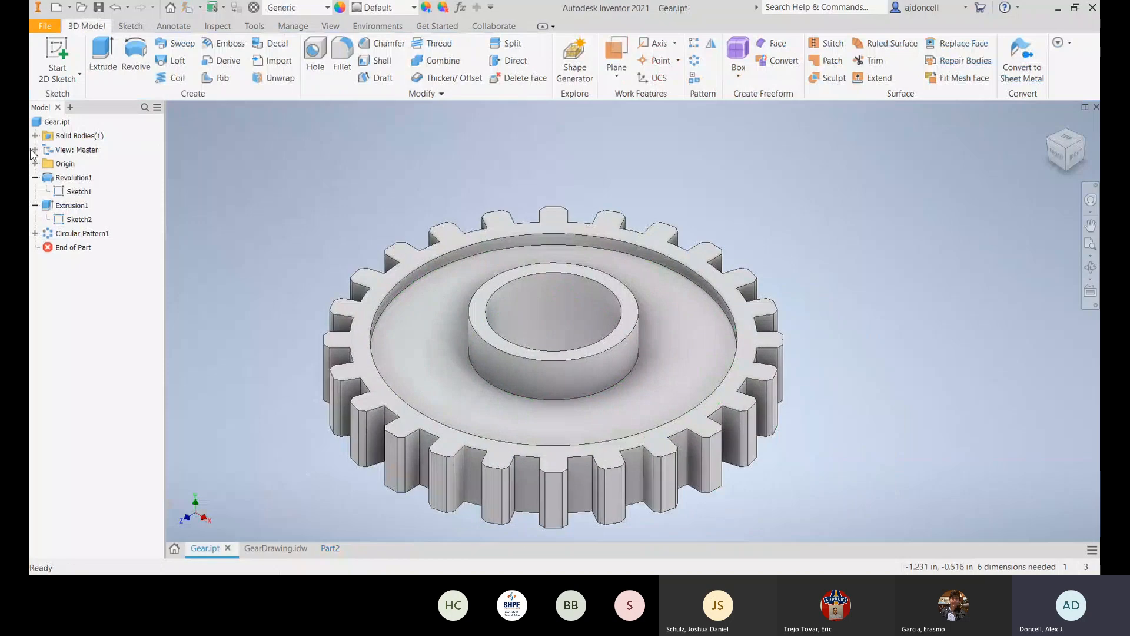
pyautogui.rightClick(59, 193)
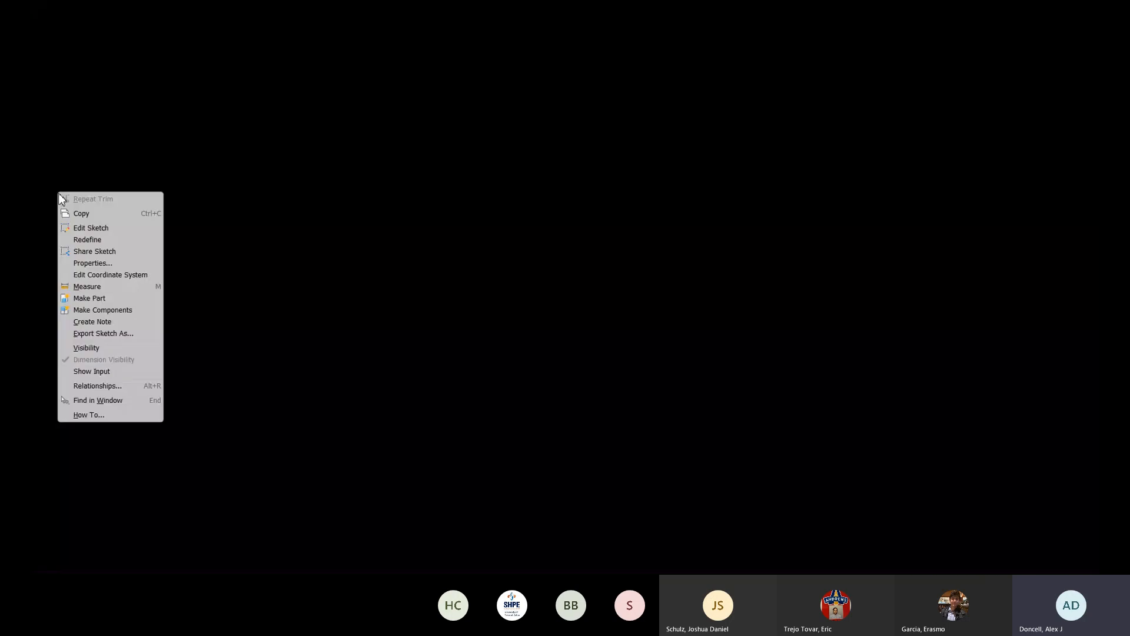
pyautogui.click(96, 228)
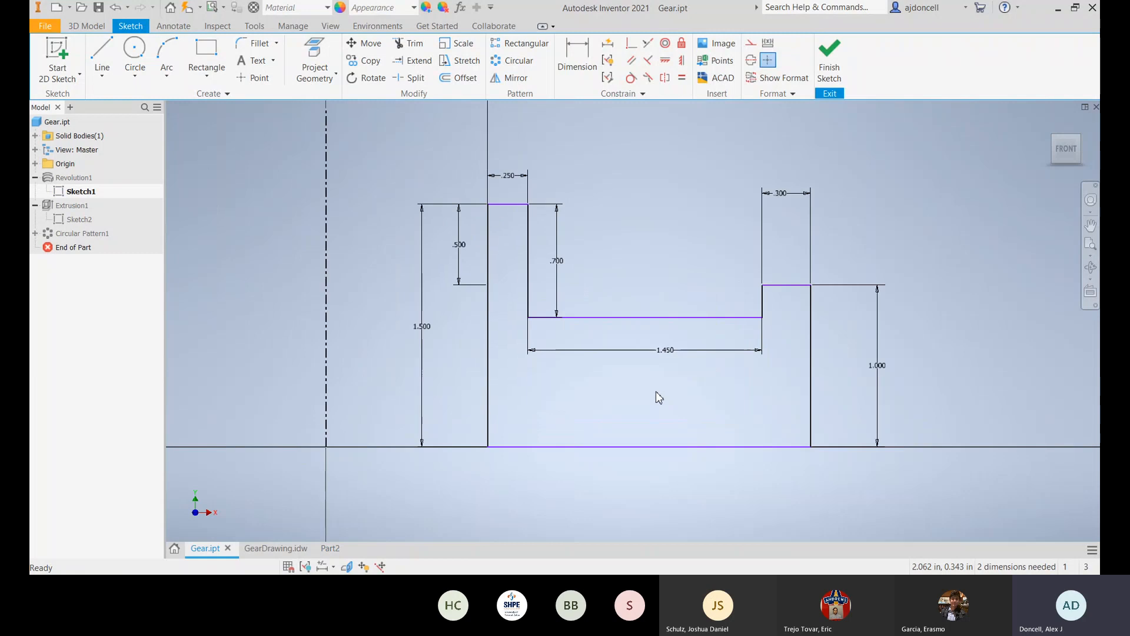
# Step: Examine the constraints on the base line and vertical edges of the finished gear profile
pyautogui.click(668, 447)
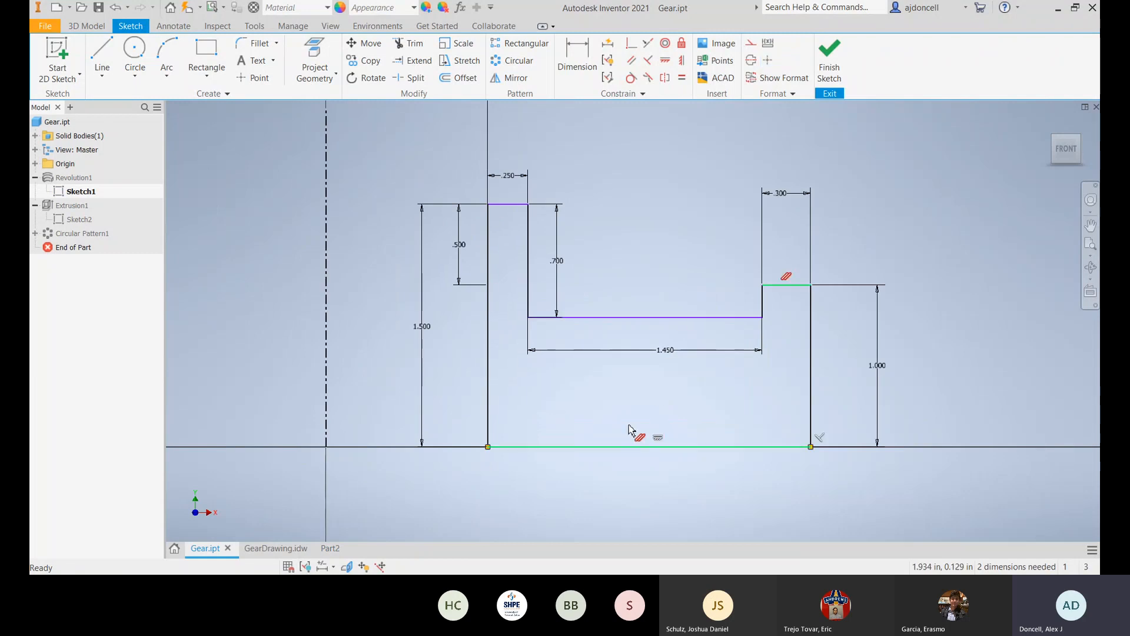
pyautogui.click(632, 430)
pyautogui.click(489, 324)
pyautogui.click(489, 256)
pyautogui.click(528, 248)
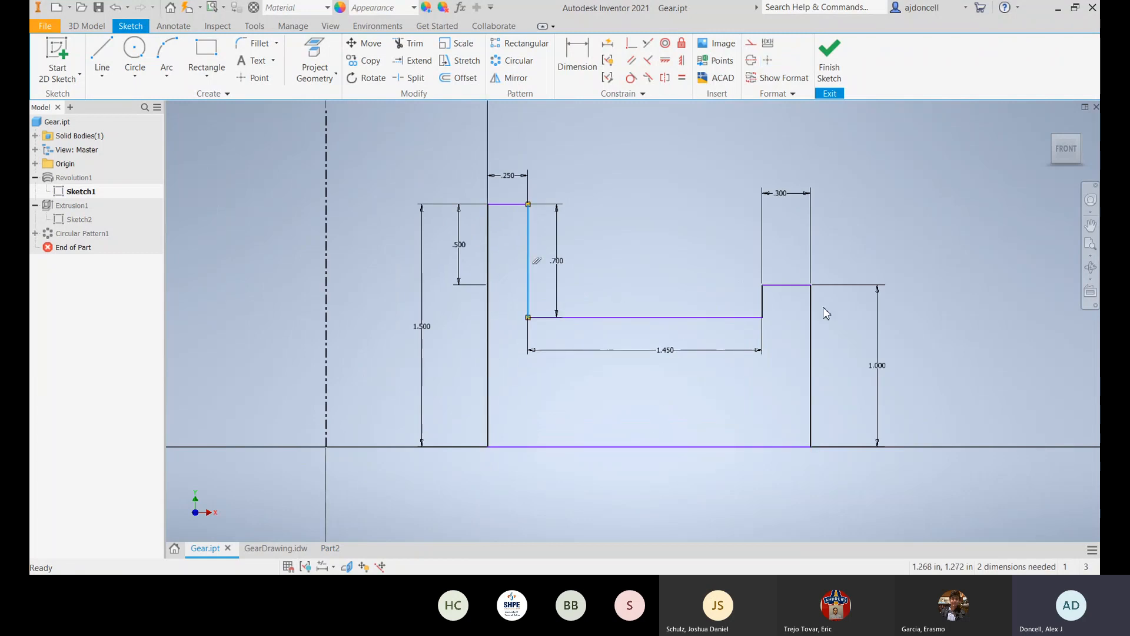
pyautogui.click(819, 312)
pyautogui.click(763, 306)
pyautogui.click(594, 386)
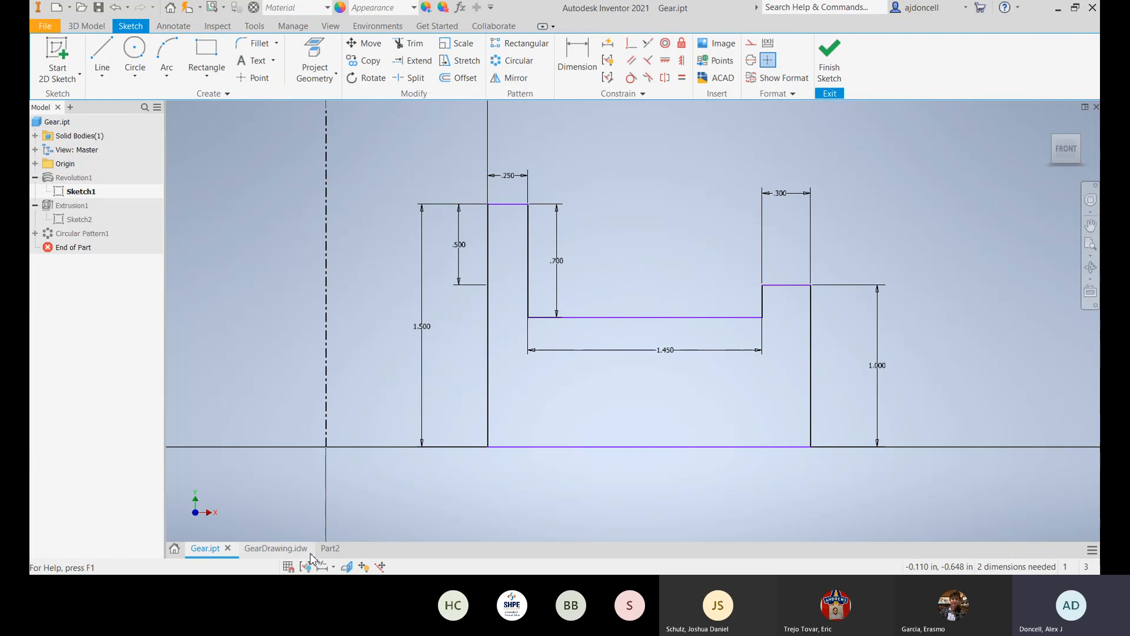
# Step: Return to the Part2 sketch, lower the 1.450 dimension slightly, and add a 0.2 in height dimension to the short tab's inner edge
pyautogui.click(329, 548)
pyautogui.scroll(-3, 515, 406)
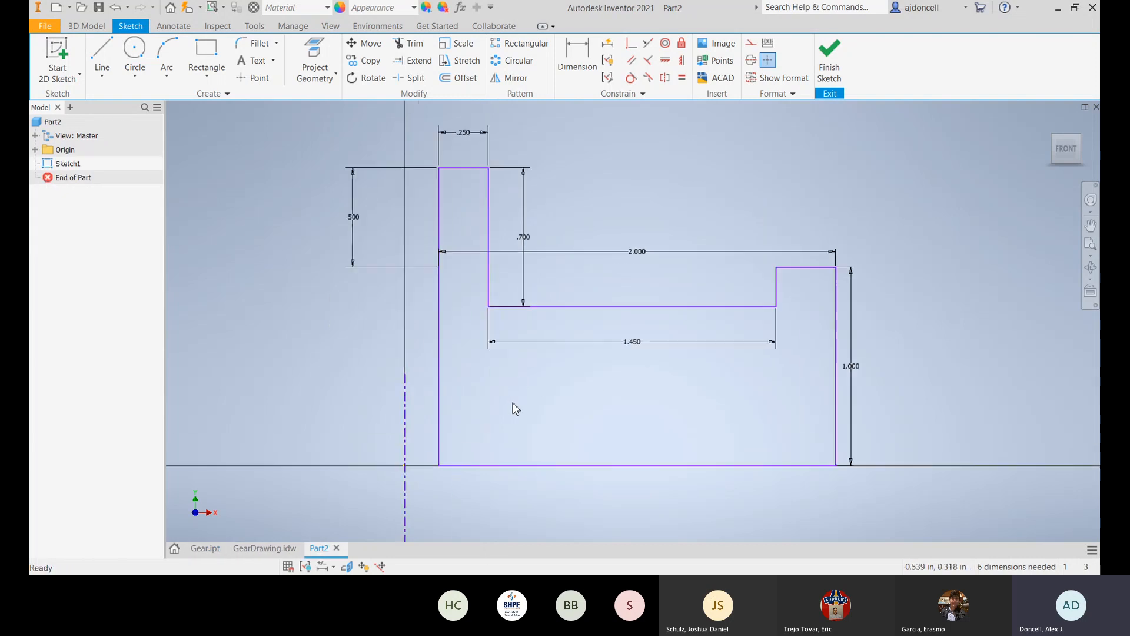
pyautogui.moveTo(655, 336); pyautogui.dragTo(661, 348)
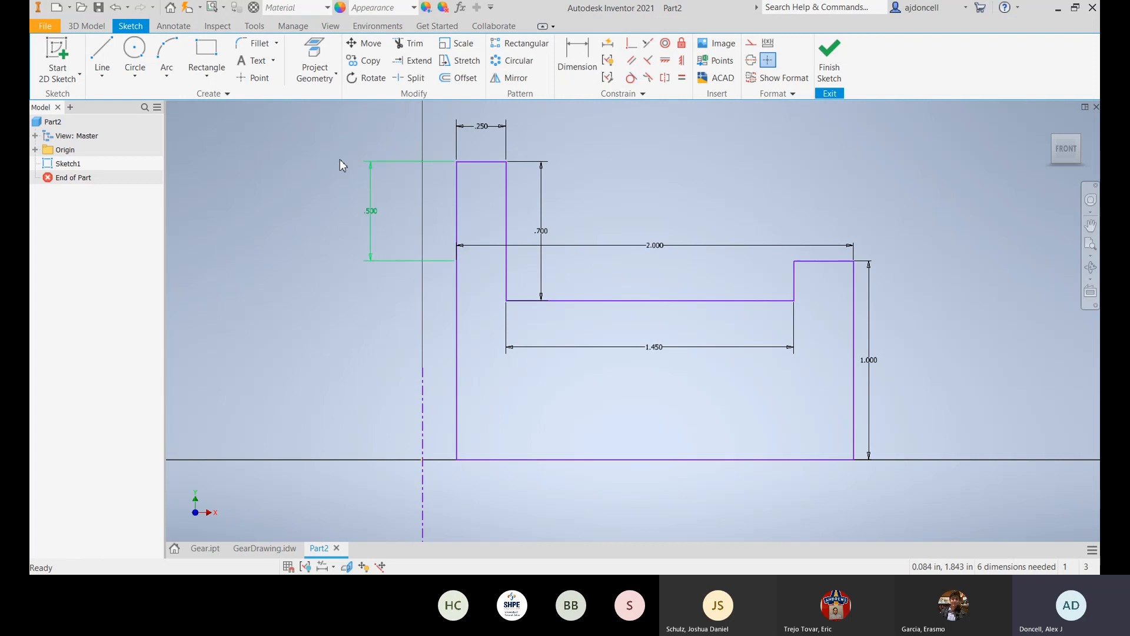
pyautogui.click(797, 281)
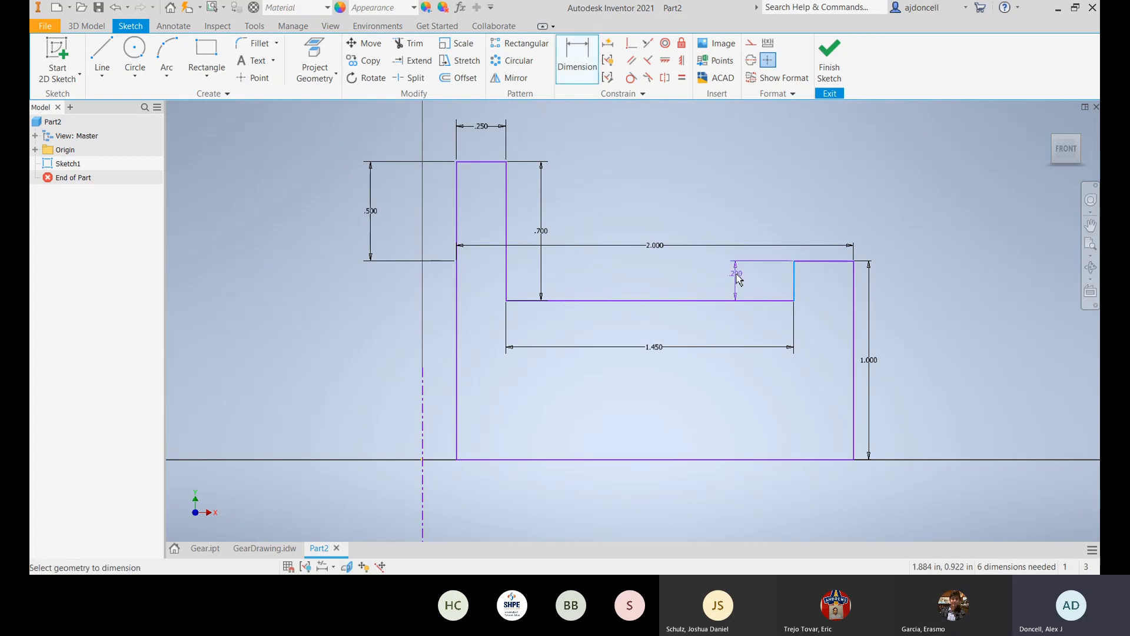
pyautogui.click(736, 278)
pyautogui.click(784, 326)
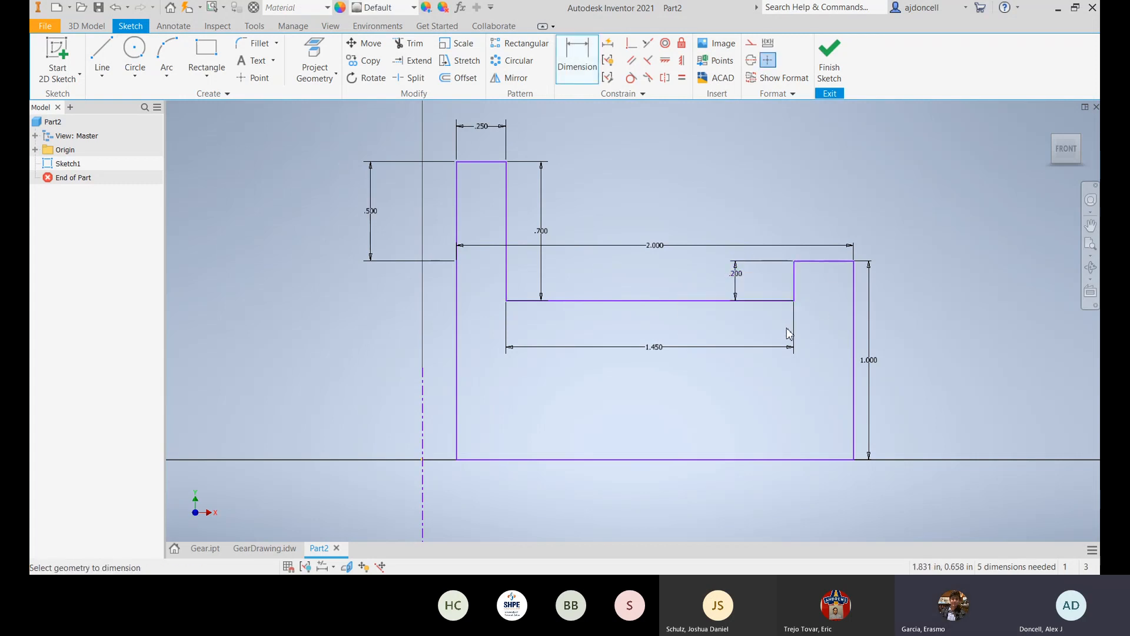
# Step: Add a driven width dimension above the short tab and move its top edge upward to test the profile's freedom
pyautogui.click(832, 263)
pyautogui.click(828, 216)
pyautogui.click(274, 121)
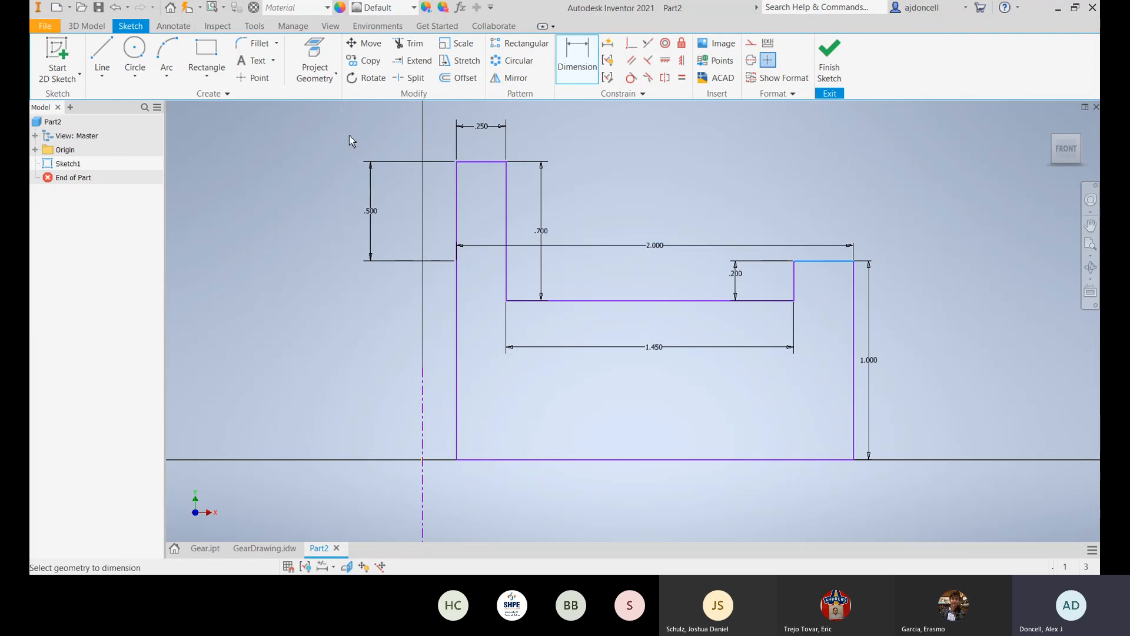
pyautogui.moveTo(819, 263); pyautogui.dragTo(830, 238)
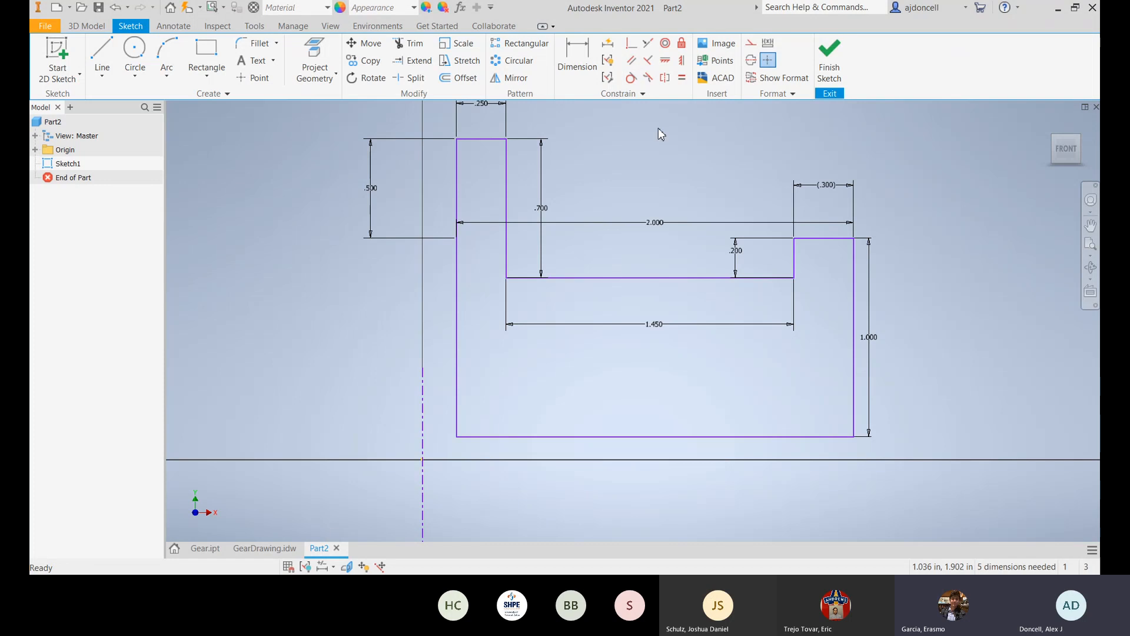
pyautogui.moveTo(815, 241)
pyautogui.mouseDown()
pyautogui.moveTo(824, 225)
pyautogui.moveTo(813, 230)
pyautogui.moveTo(823, 250)
pyautogui.moveTo(814, 241)
pyautogui.mouseUp()
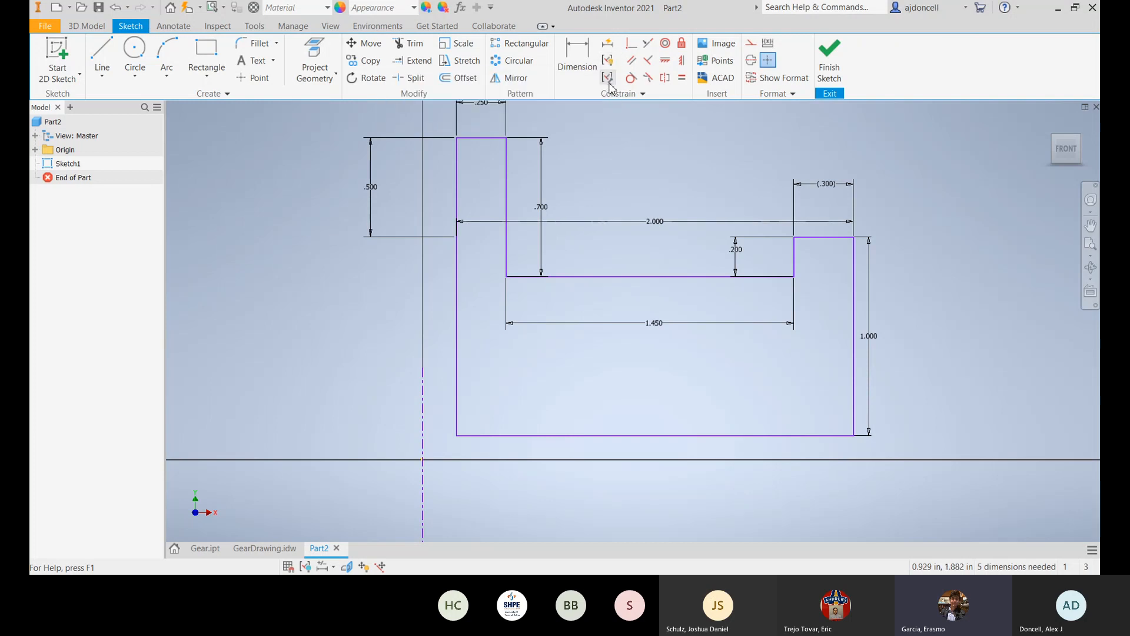
pyautogui.click(633, 47)
pyautogui.click(512, 435)
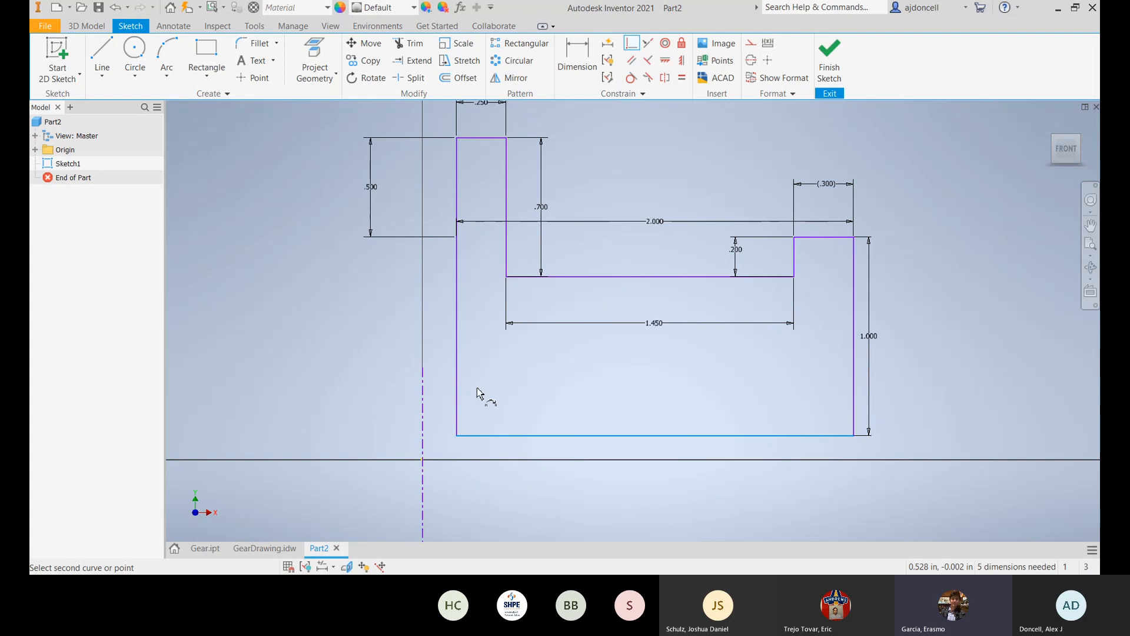
pyautogui.press('Escape')
# Step: Draw a horizontal centerline about 2.3 in long from the origin to just past the profile's outer edge
pyautogui.press('l')
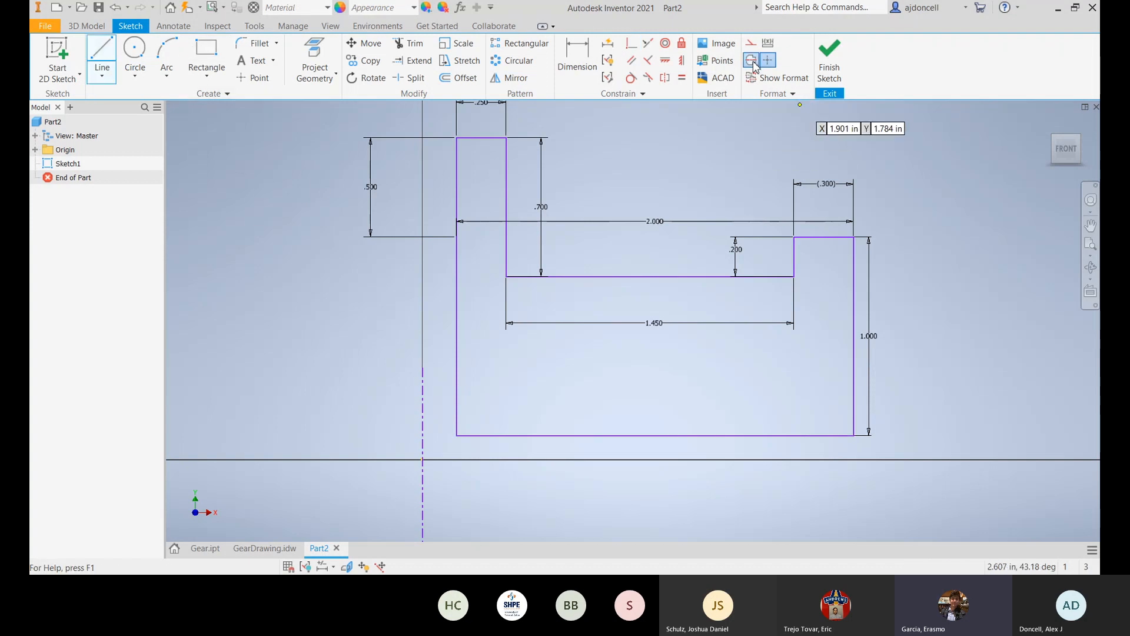
pyautogui.click(752, 60)
pyautogui.click(422, 460)
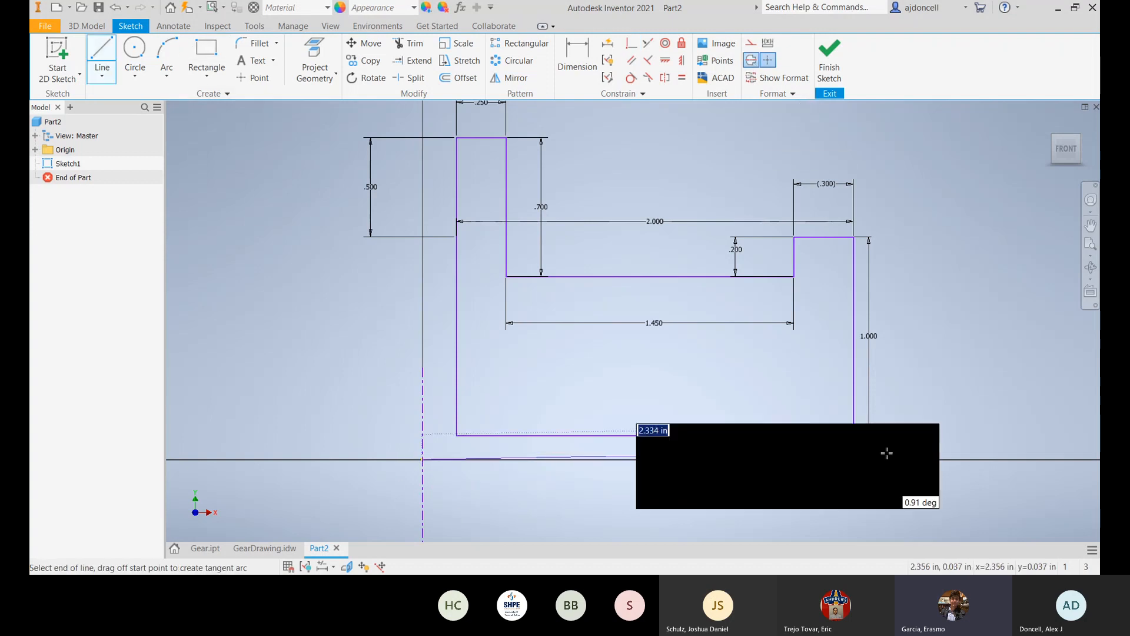
pyautogui.click(878, 459)
pyautogui.press('Escape')
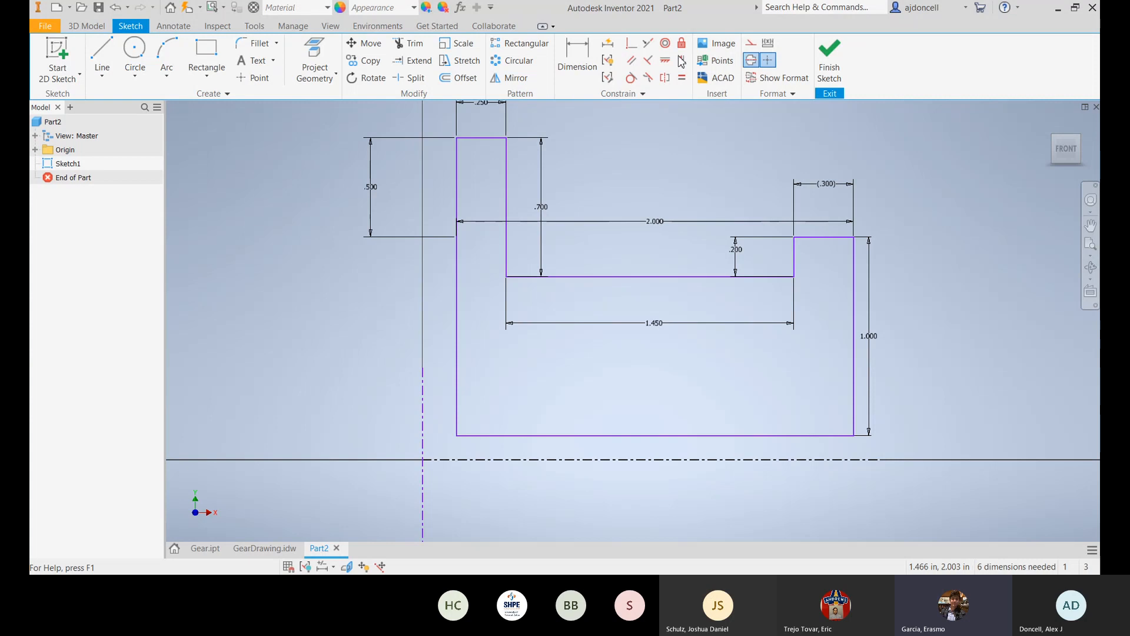
# Step: Constrain the profile's base line to the origin with a coincident constraint
pyautogui.click(631, 43)
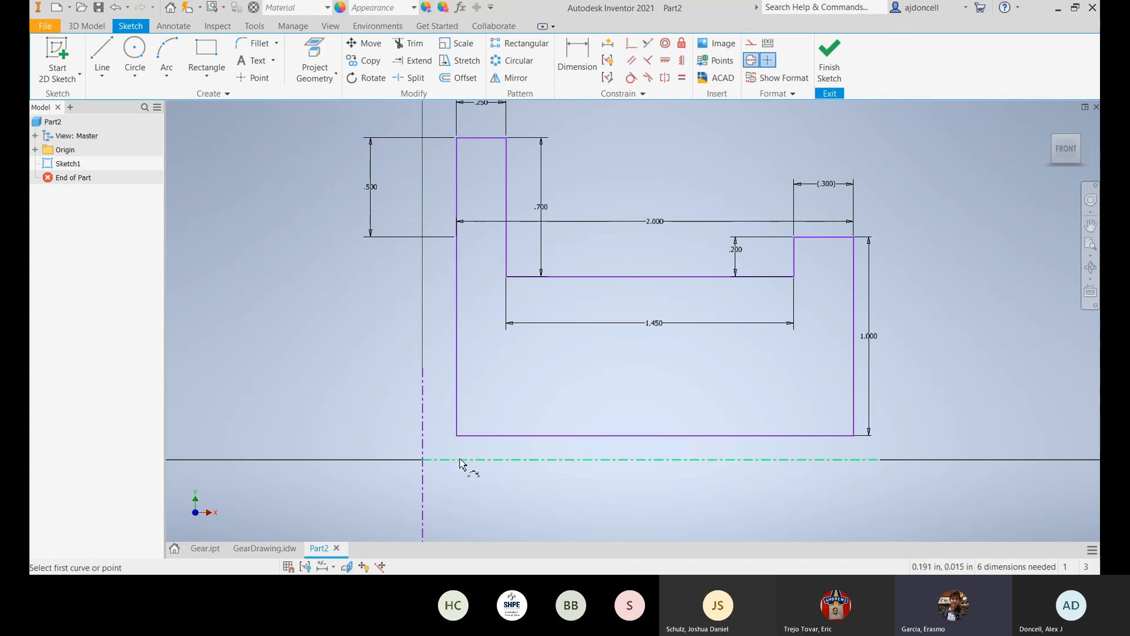
pyautogui.click(480, 435)
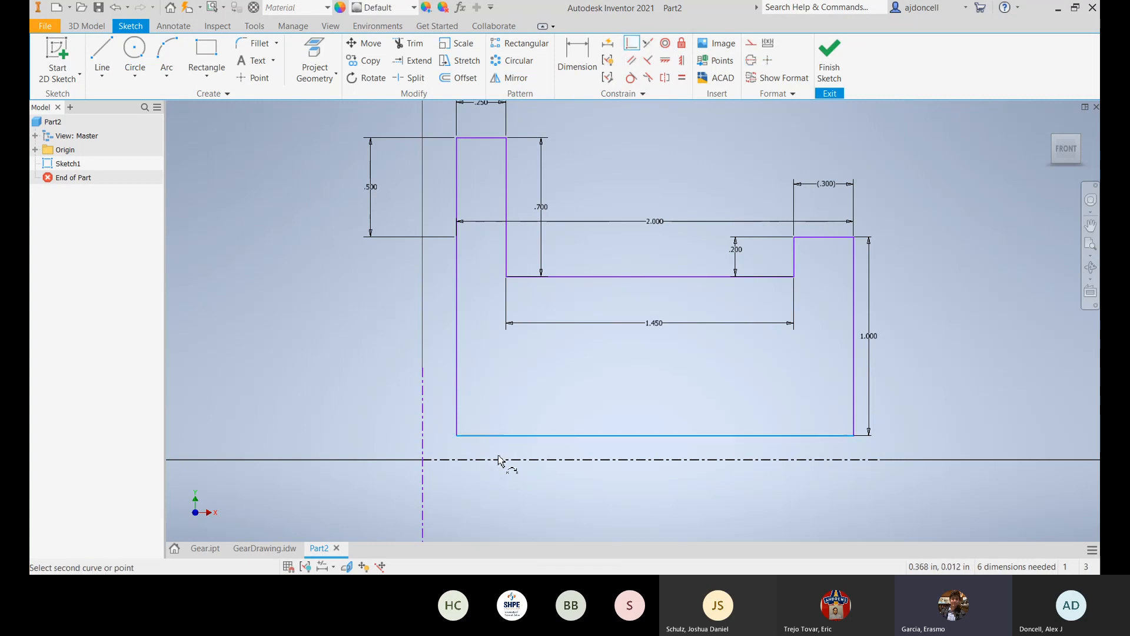
pyautogui.click(426, 460)
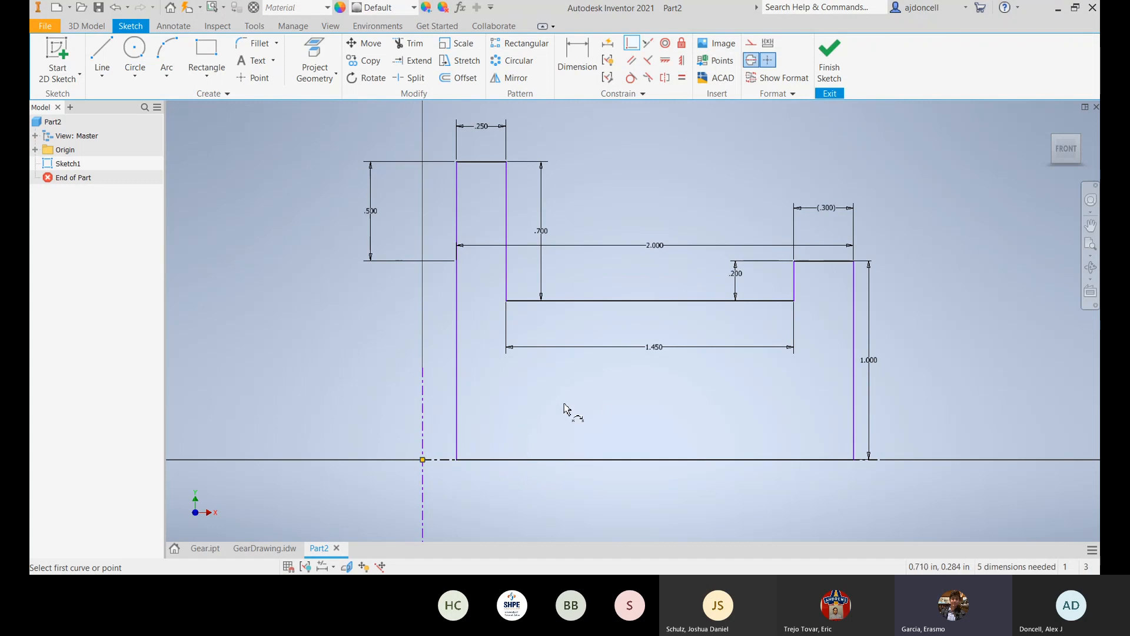
pyautogui.press('Escape')
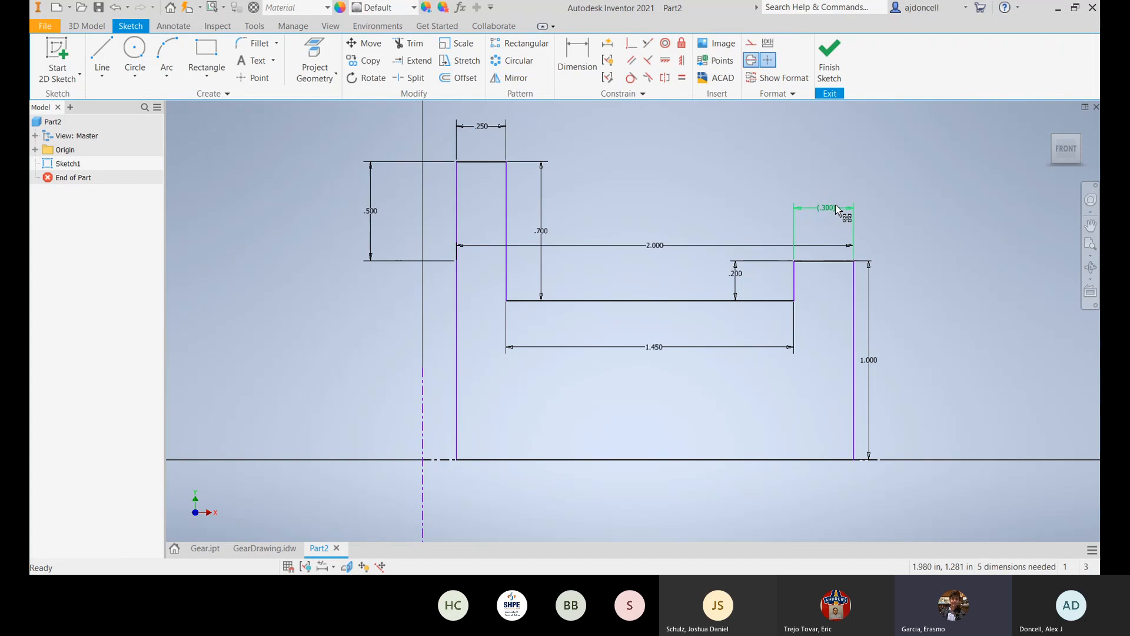
# Step: Delete the driven width dimension above the short tab and add it again as a driven dimension
pyautogui.click(839, 218)
pyautogui.press('Delete')
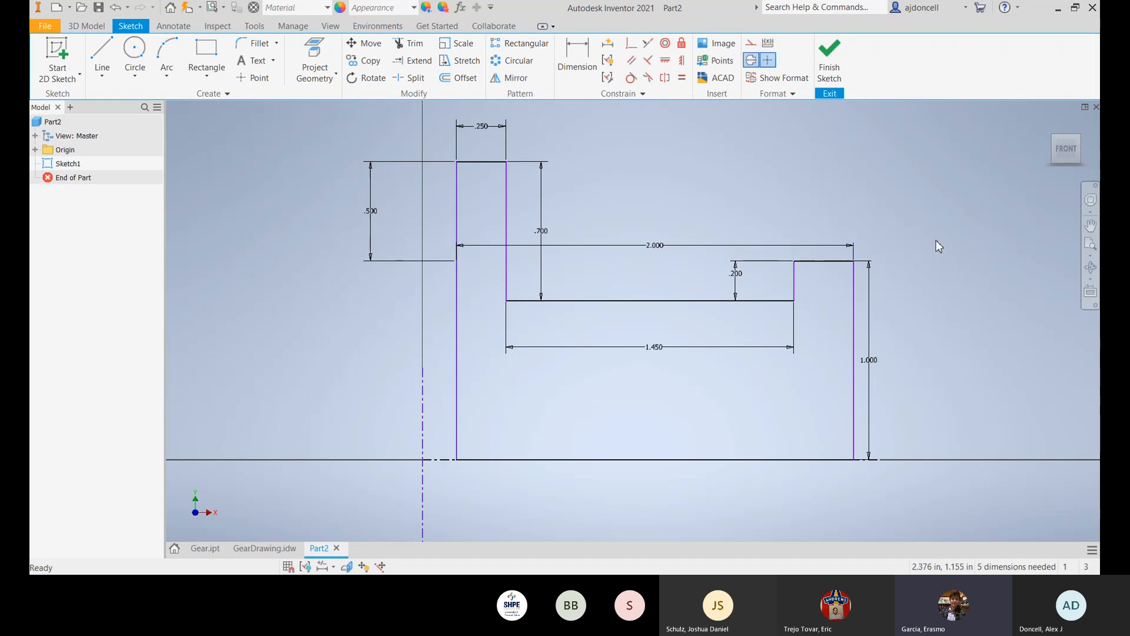
pyautogui.click(812, 261)
pyautogui.click(766, 201)
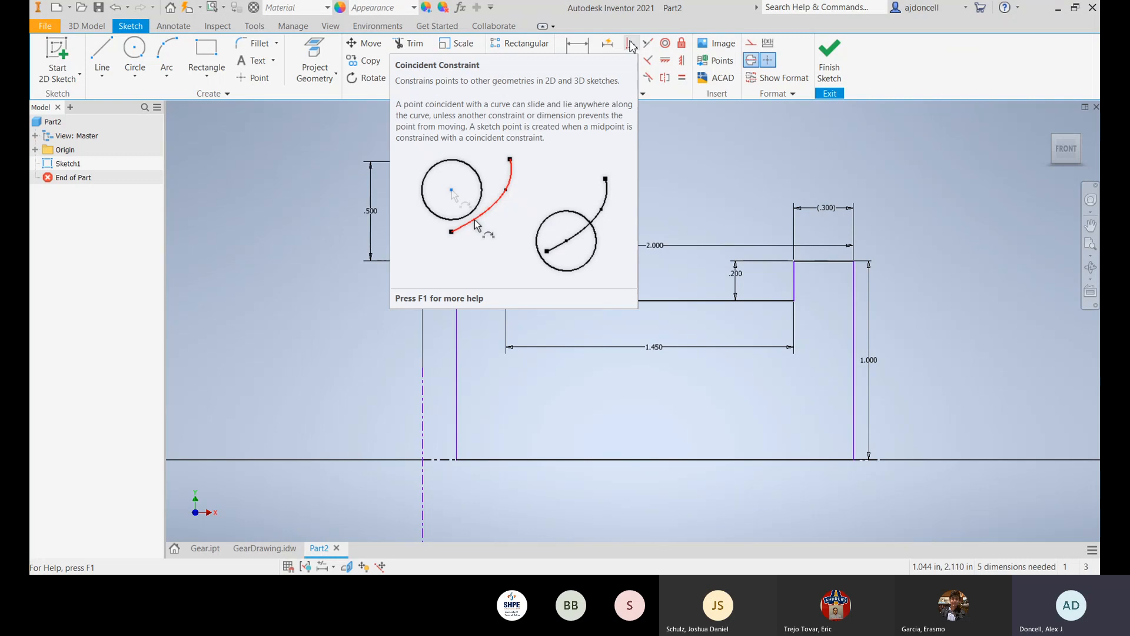
# Step: Check the constraints on the base line and tall tab, and add a diameter dimension from the profile's inner edge to the vertical centerline
pyautogui.click(555, 460)
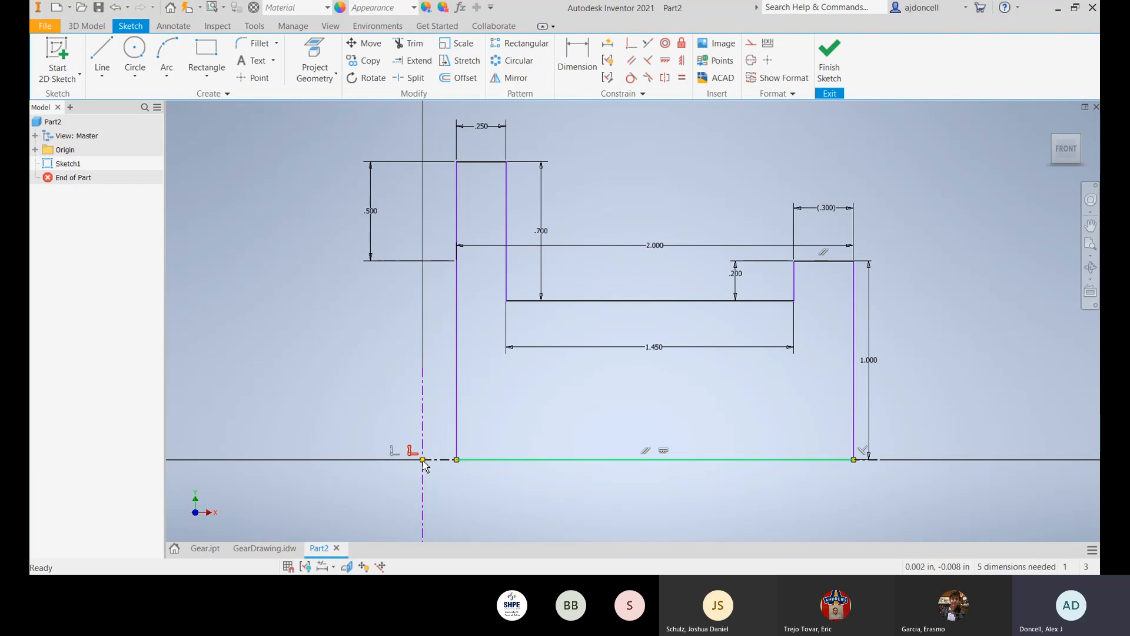
pyautogui.click(524, 504)
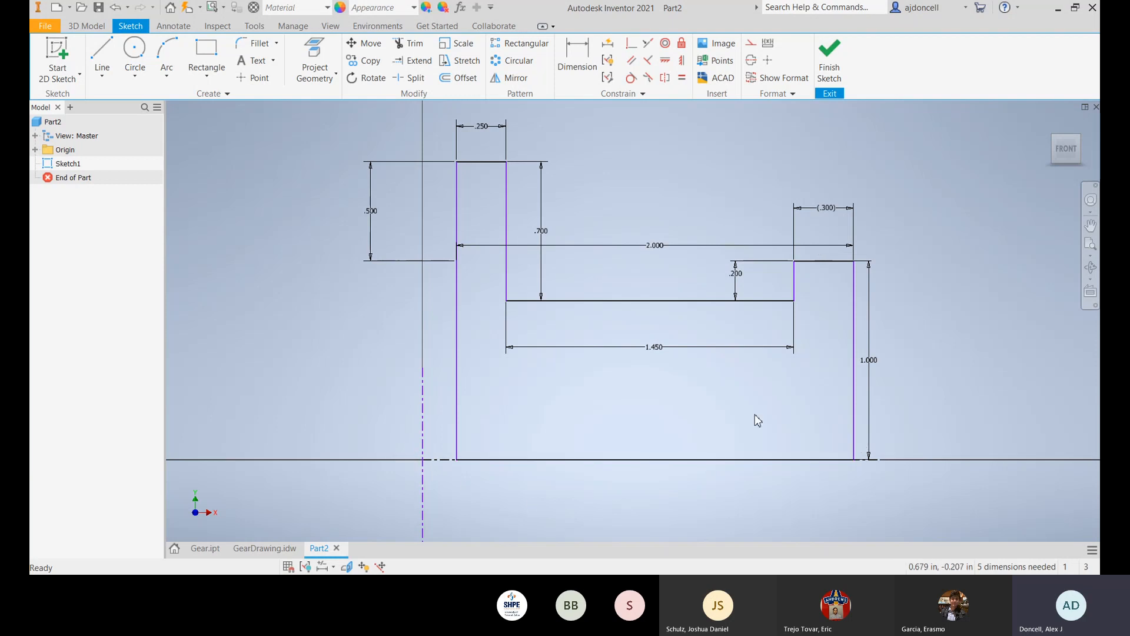
pyautogui.moveTo(457, 179)
pyautogui.mouseDown()
pyautogui.moveTo(459, 191)
pyautogui.moveTo(520, 209)
pyautogui.moveTo(470, 197)
pyautogui.moveTo(471, 220)
pyautogui.moveTo(455, 217)
pyautogui.moveTo(469, 216)
pyautogui.mouseUp()
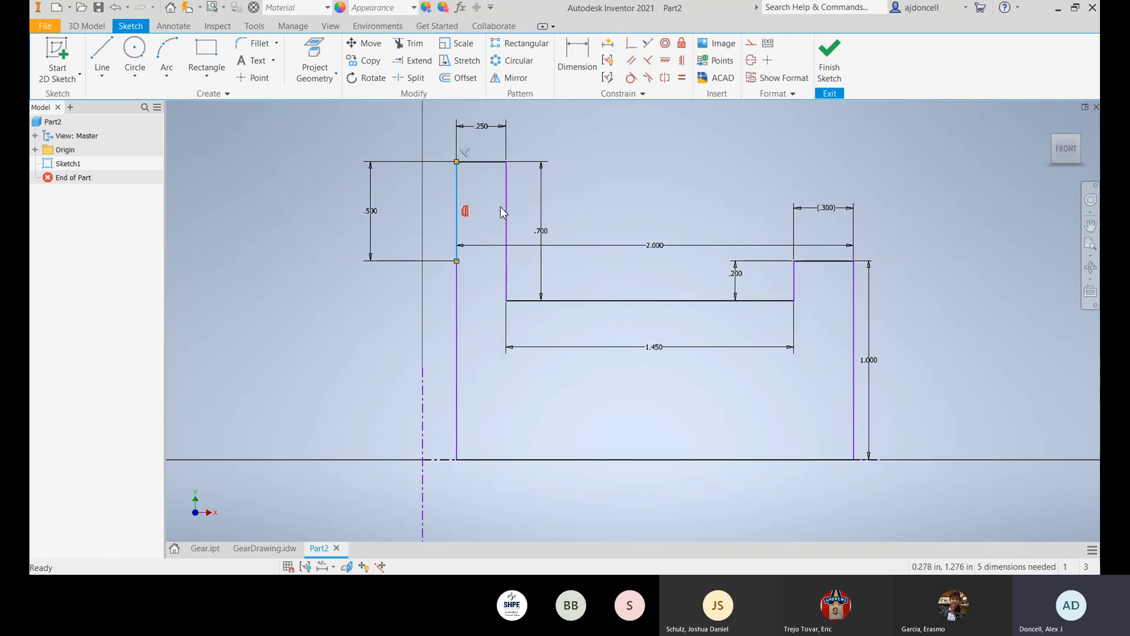
pyautogui.press('d')
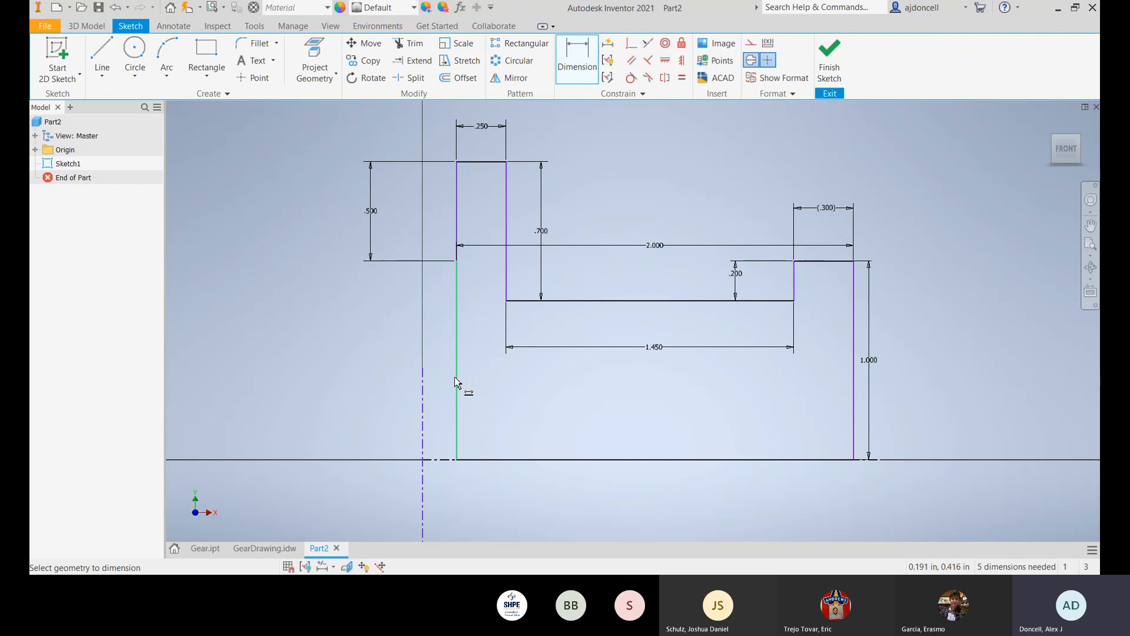
pyautogui.click(457, 383)
pyautogui.click(422, 391)
pyautogui.scroll(-3, 450, 282)
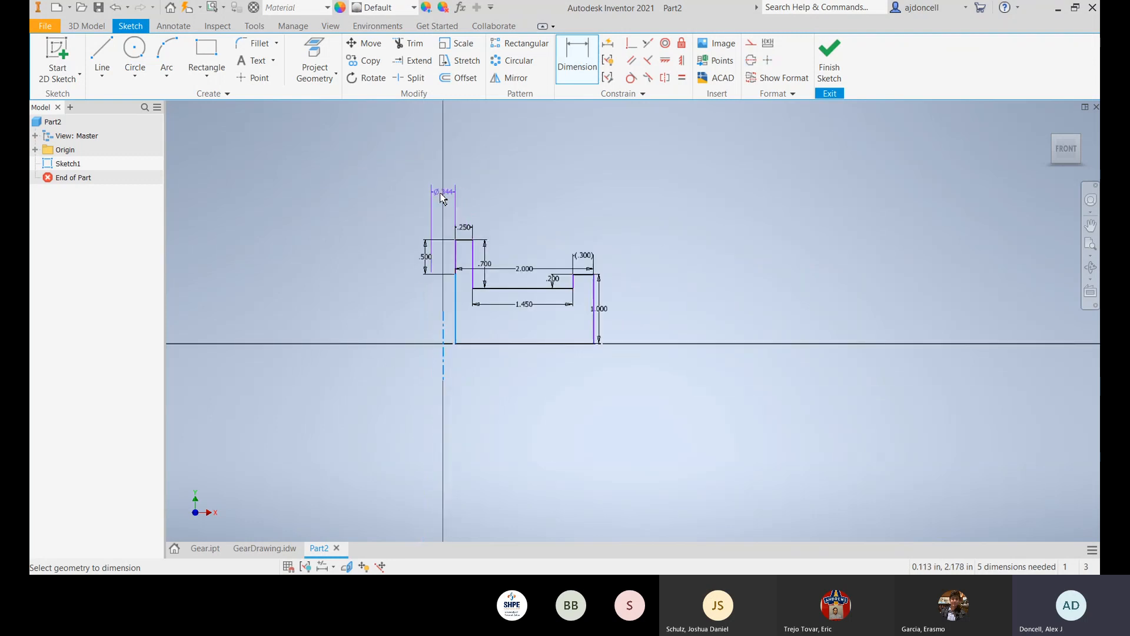
pyautogui.click(447, 198)
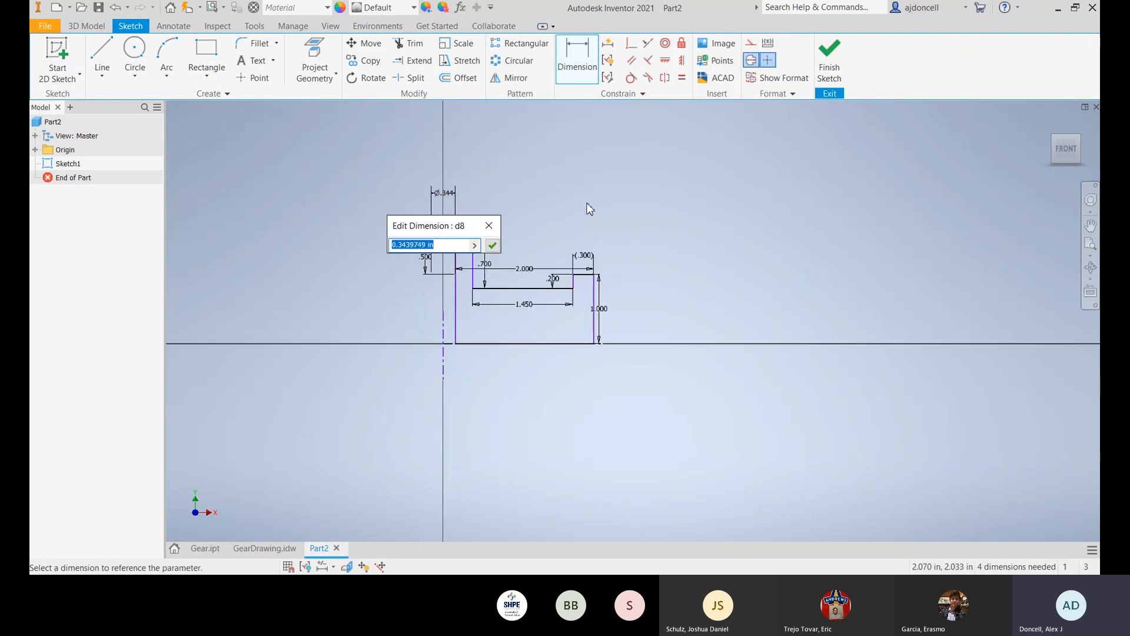
# Step: Try a value of 2 in for the diameter dimension and undo the change
pyautogui.write('2')
pyautogui.press('Return')
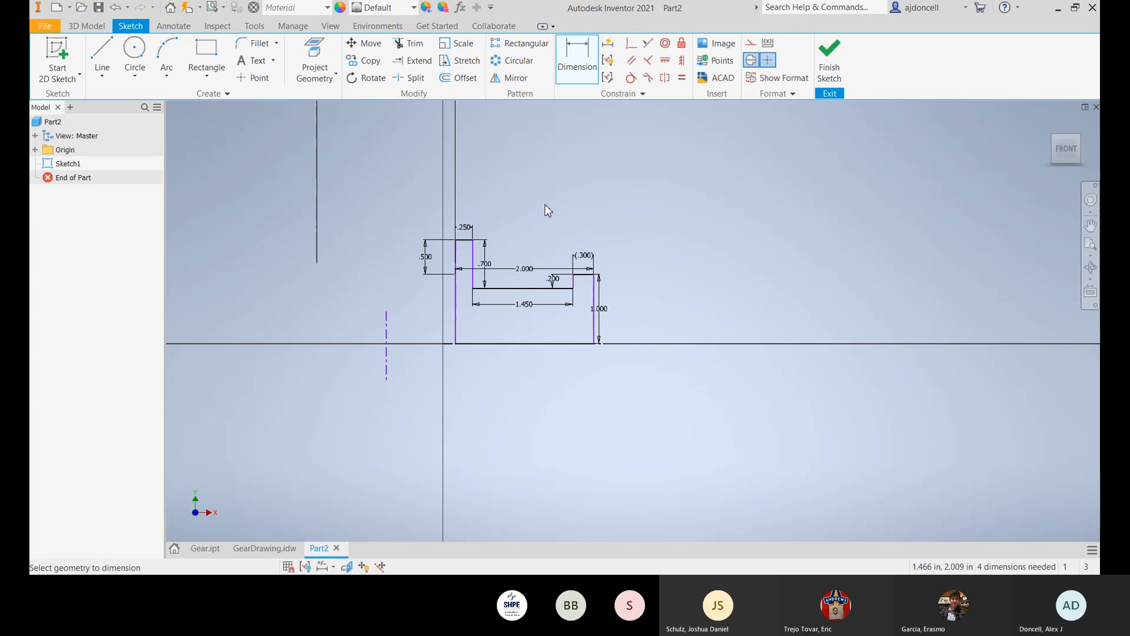
pyautogui.hotkey('ctrl', 'z')
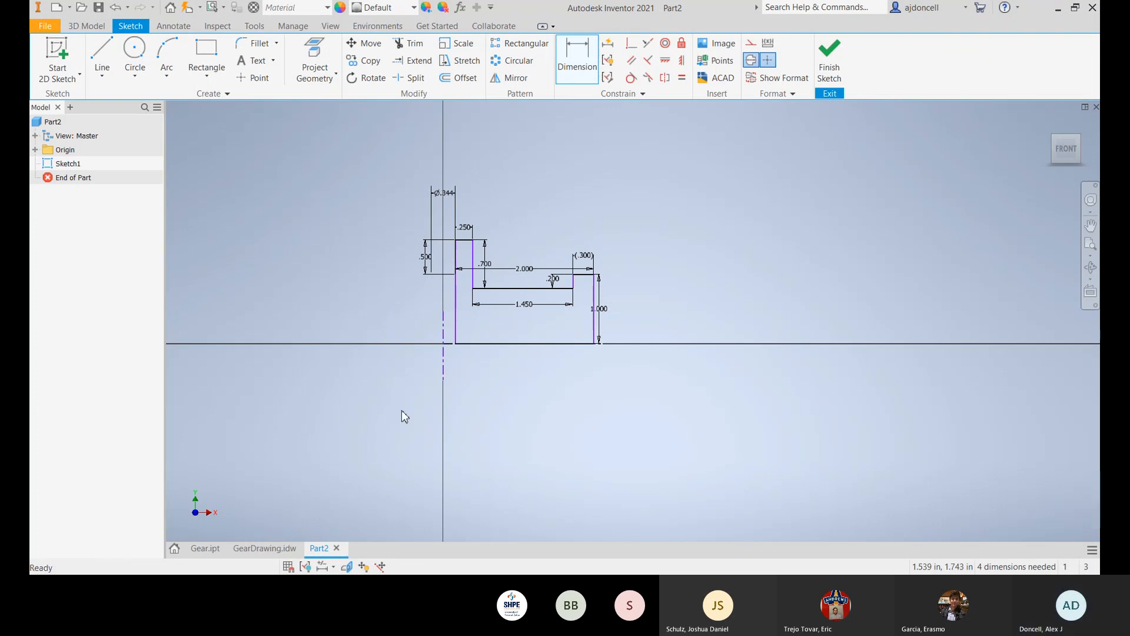
pyautogui.click(586, 70)
pyautogui.scroll(-3, 461, 294)
pyautogui.moveTo(455, 215); pyautogui.dragTo(502, 423, button='middle')
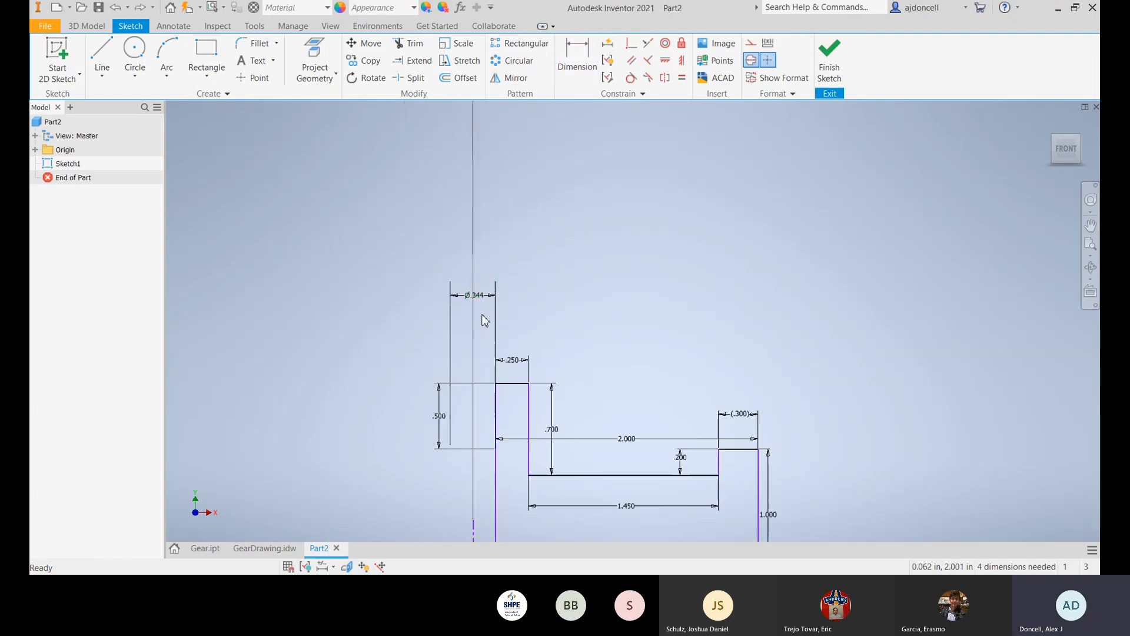
pyautogui.doubleClick(473, 296)
pyautogui.write('2')
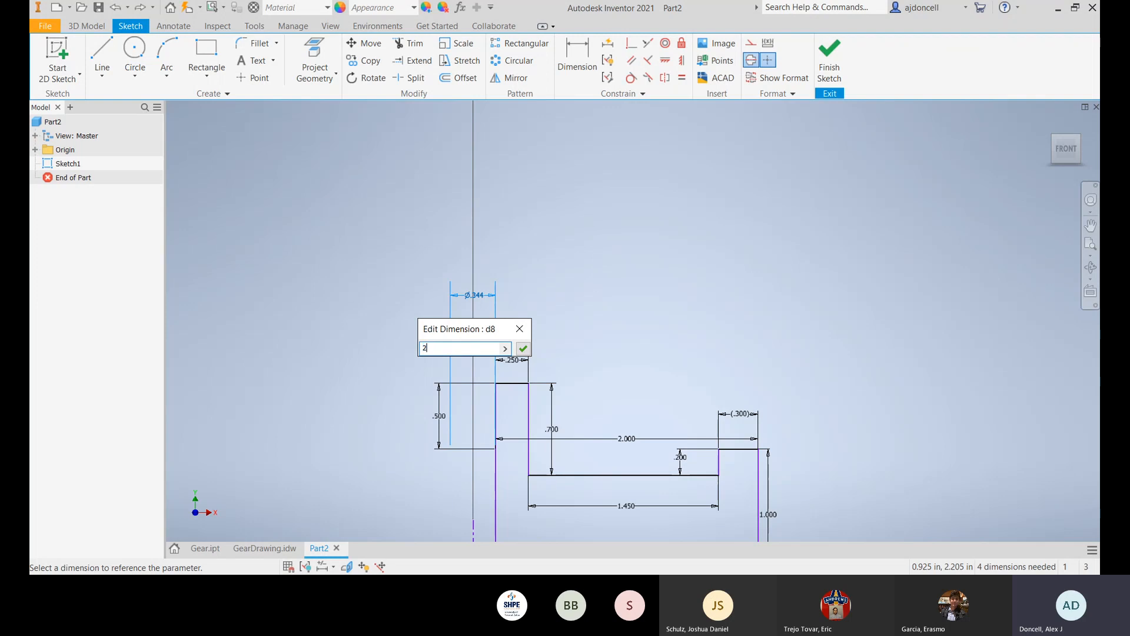
pyautogui.press('Return')
pyautogui.scroll(5, 564, 304)
pyautogui.moveTo(614, 312)
pyautogui.mouseDown(button='middle')
pyautogui.moveTo(630, 406)
pyautogui.moveTo(633, 319)
pyautogui.mouseUp(button='middle')
pyautogui.scroll(-3, 623, 371)
pyautogui.scroll(3, 626, 373)
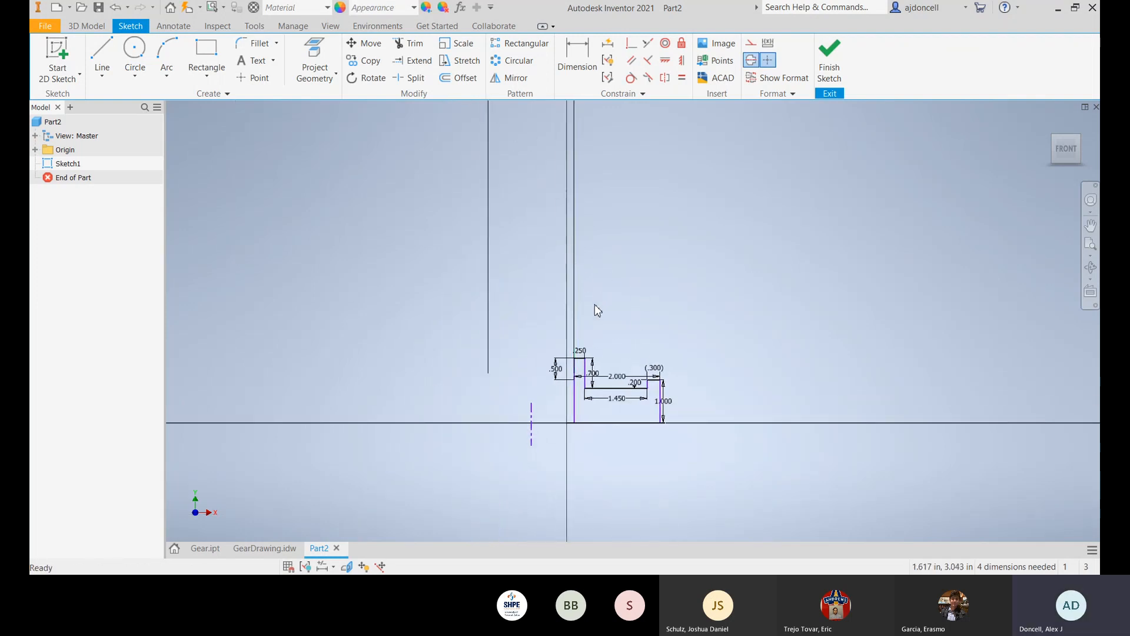
pyautogui.scroll(-2, 641, 320)
pyautogui.scroll(-4, 545, 404)
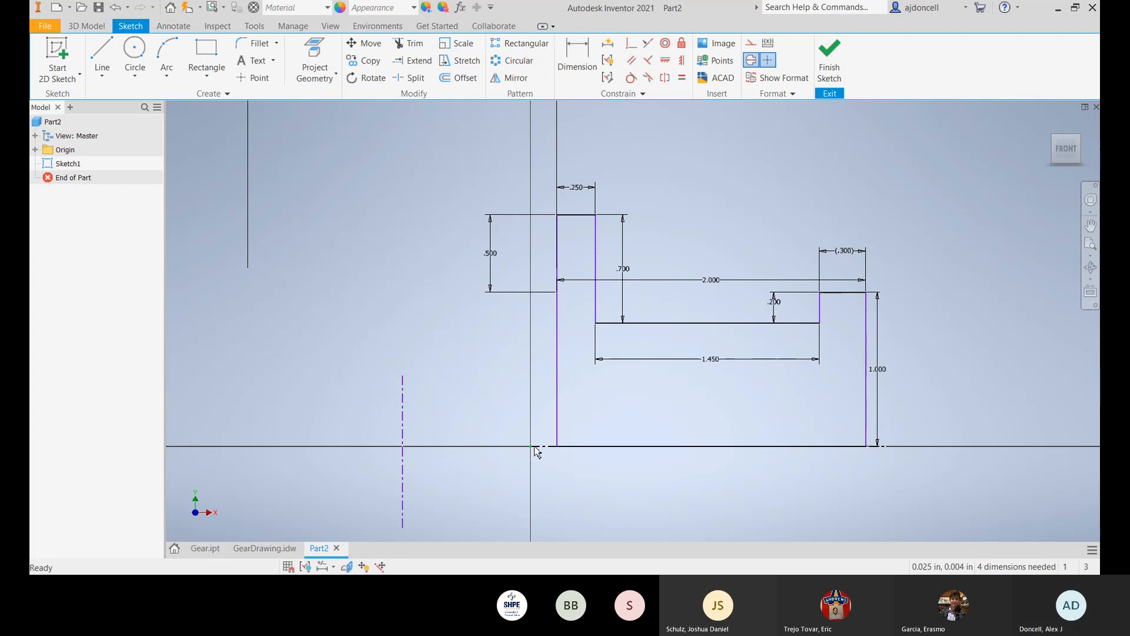
pyautogui.hotkey('ctrl', 'z')
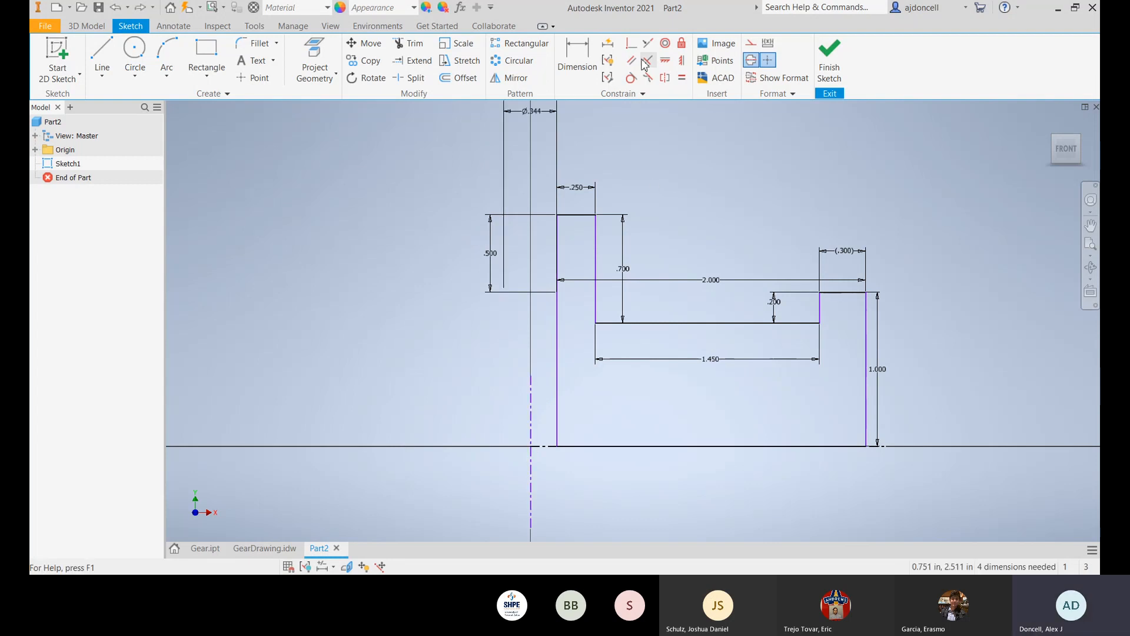
# Step: Make the vertical centerline coincident with the origin and set the diameter dimension to 2 in
pyautogui.click(633, 45)
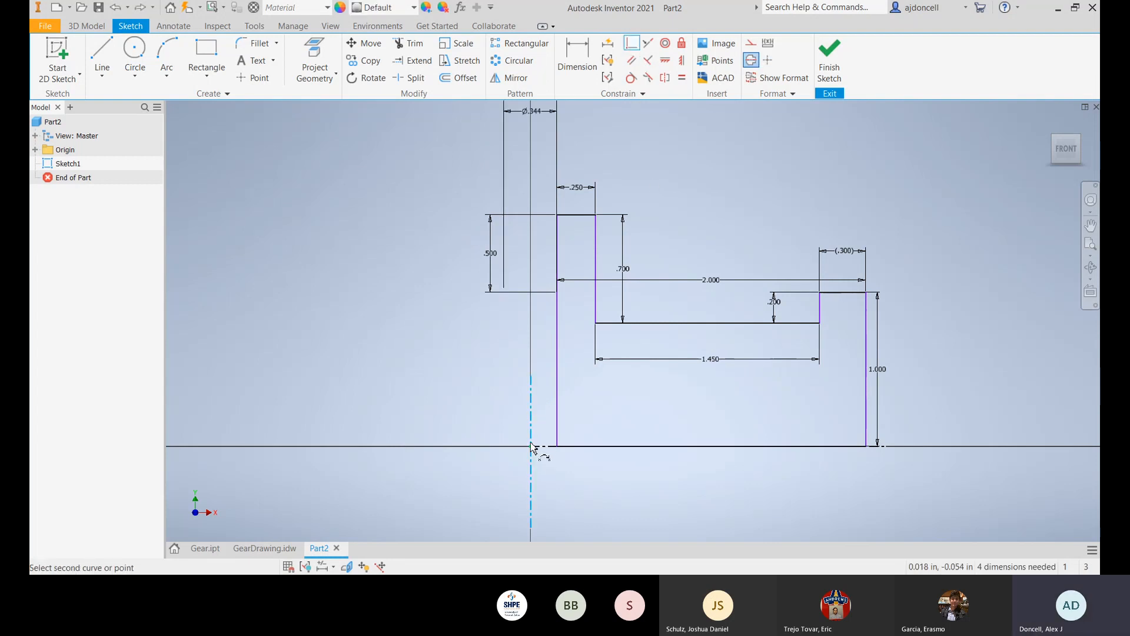
pyautogui.doubleClick(528, 112)
pyautogui.write('2')
pyautogui.press('Return')
pyautogui.scroll(-5, 575, 295)
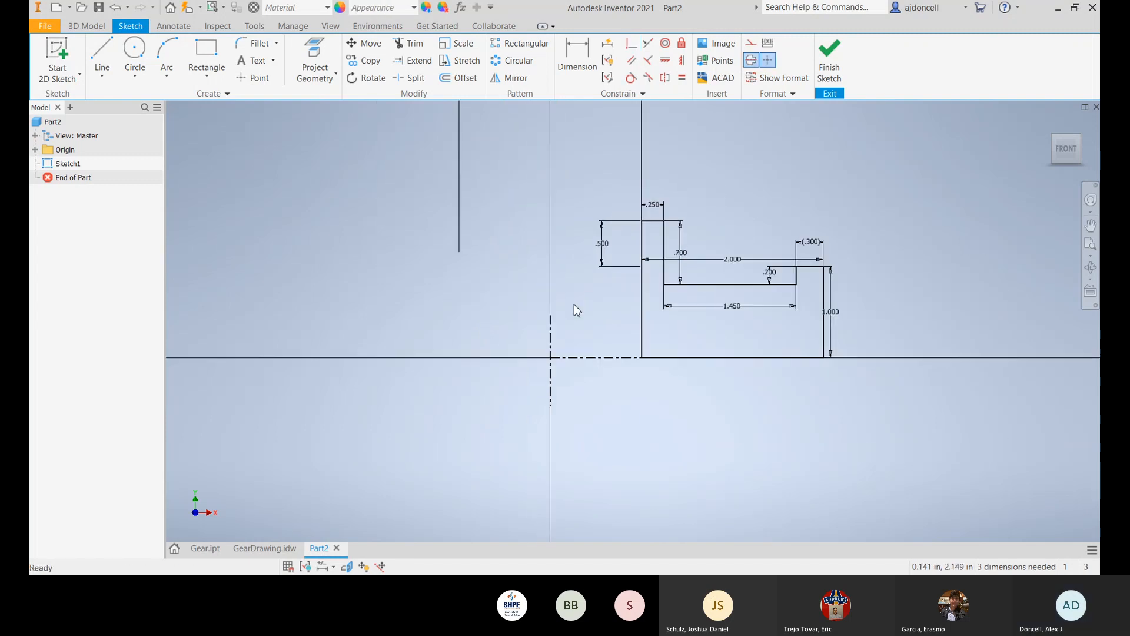
# Step: Move the 2 in diameter dimension down closer to the top of the profile
pyautogui.moveTo(576, 308)
pyautogui.mouseDown(button='middle')
pyautogui.moveTo(579, 356)
pyautogui.moveTo(556, 468)
pyautogui.mouseUp(button='middle')
pyautogui.scroll(-1, 556, 468)
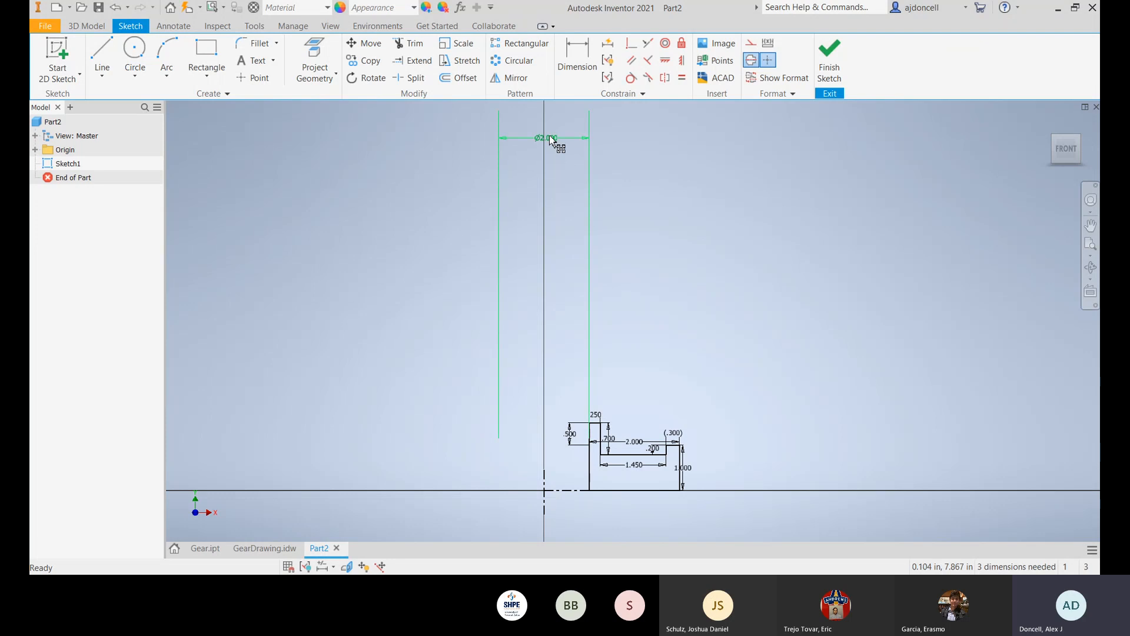
pyautogui.moveTo(555, 142); pyautogui.dragTo(559, 330)
pyautogui.scroll(5, 675, 412)
pyautogui.scroll(-4, 669, 405)
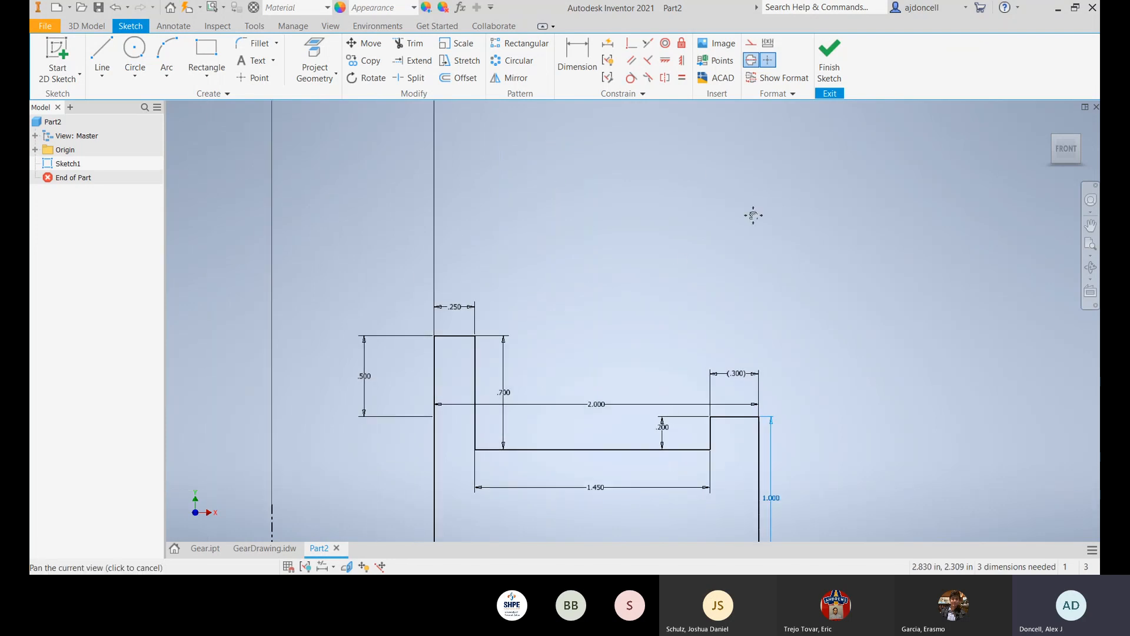
pyautogui.moveTo(710, 245)
pyautogui.mouseDown(button='middle')
pyautogui.moveTo(704, 351)
pyautogui.moveTo(706, 341)
pyautogui.mouseUp(button='middle')
pyautogui.scroll(1, 707, 318)
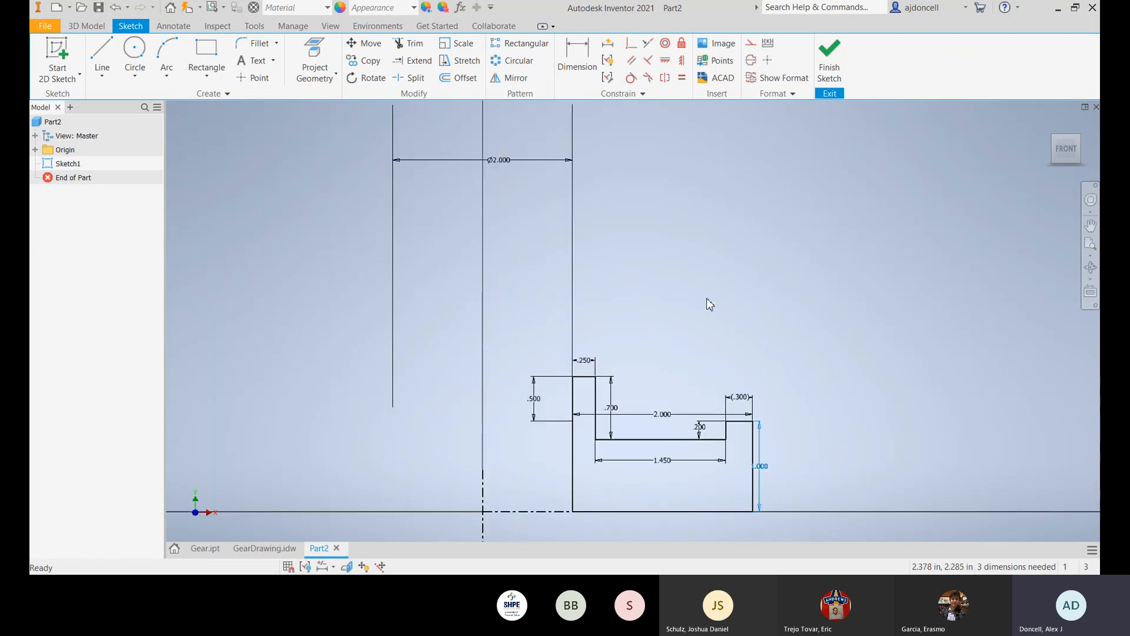
# Step: Finish editing the fully drawn profile sketch
pyautogui.click(834, 57)
pyautogui.click(833, 62)
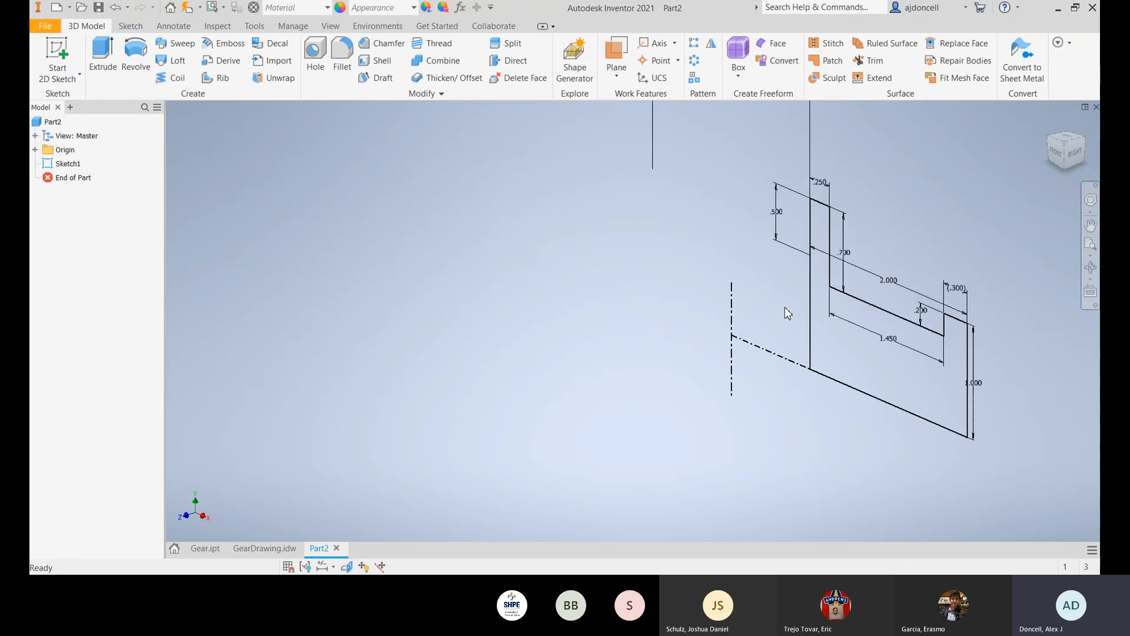
# Step: Try a partial revolve of the profile about the vertical centerline in the flipped direction, and undo it
pyautogui.press('r')
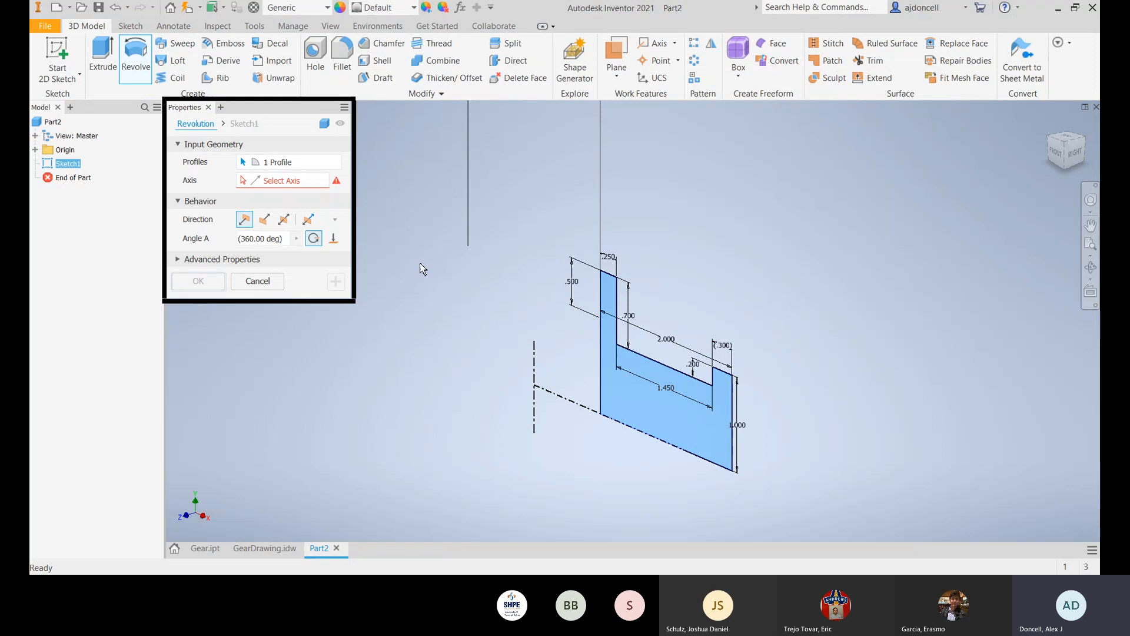
pyautogui.click(534, 359)
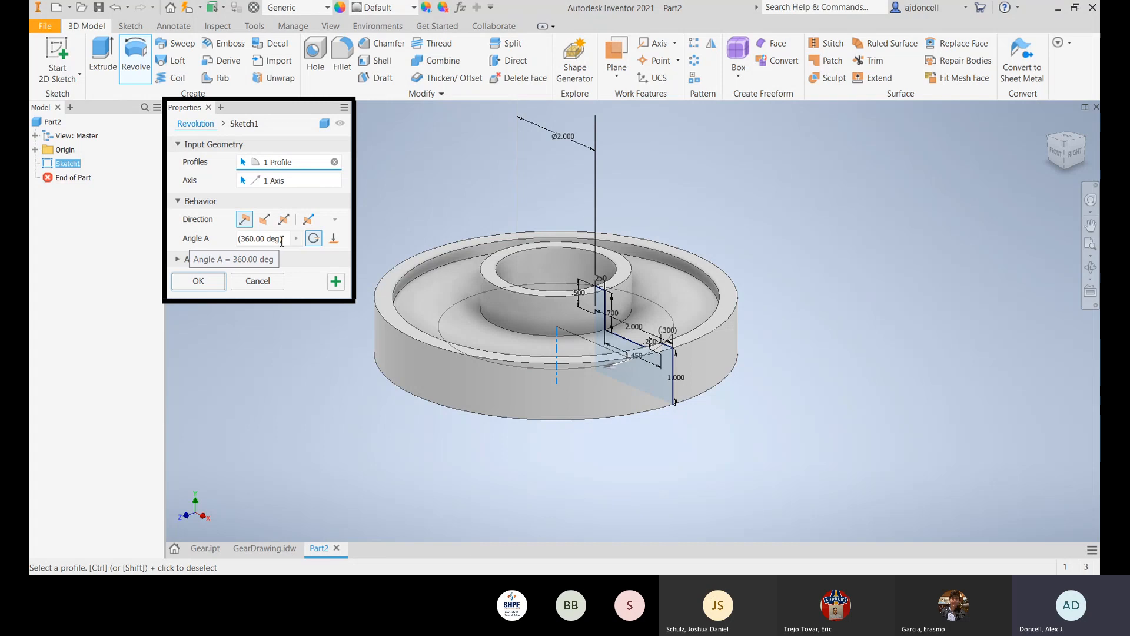
pyautogui.click(264, 221)
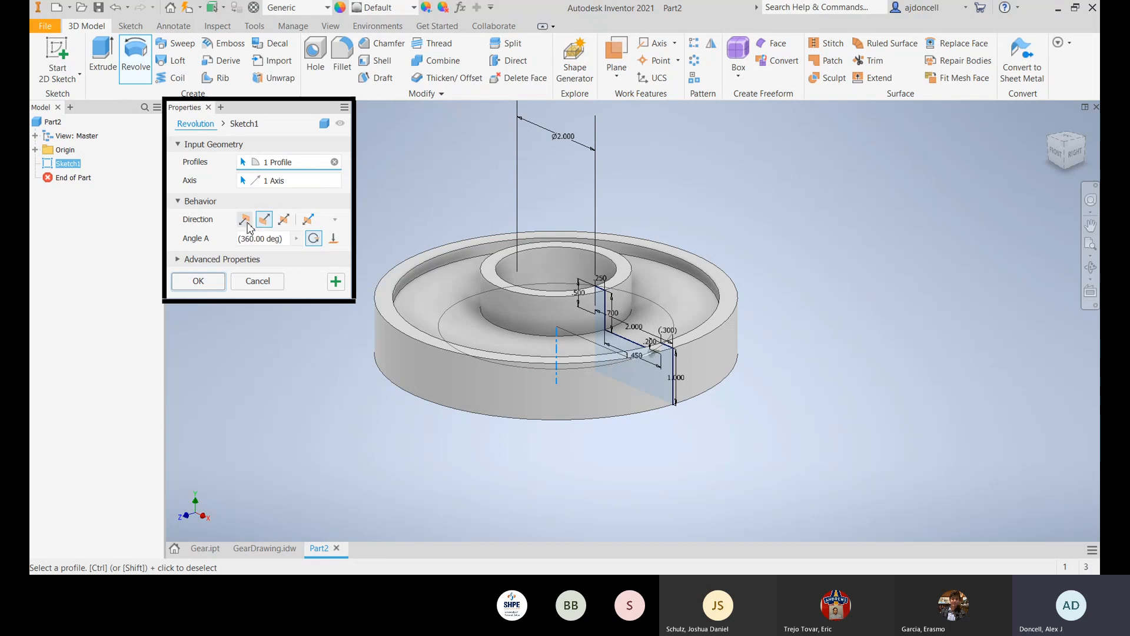
pyautogui.click(274, 241)
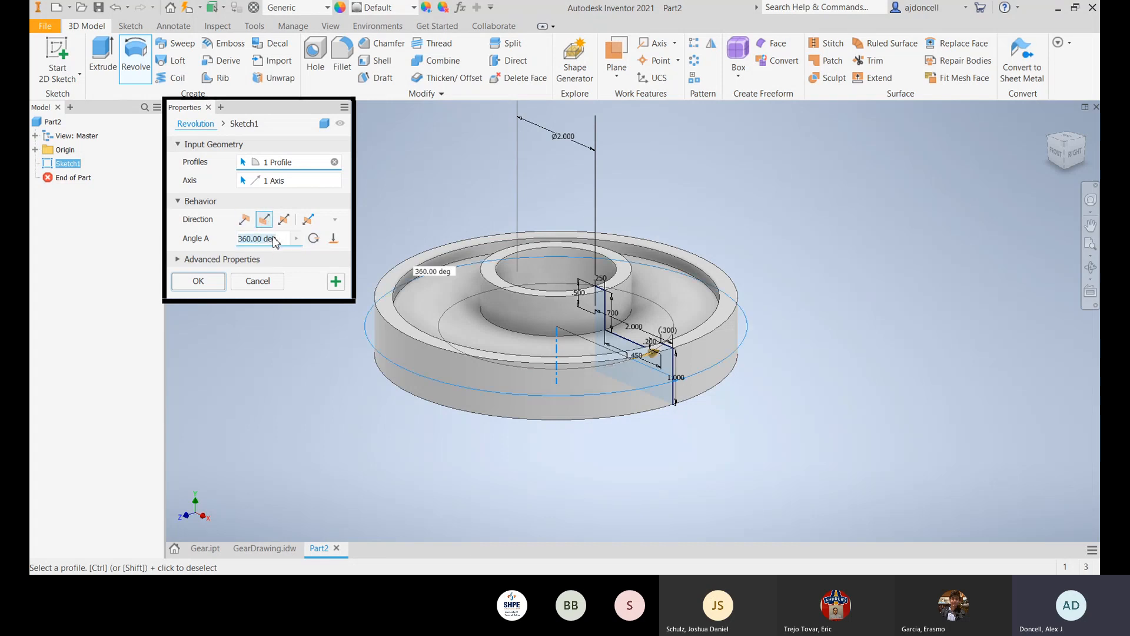
pyautogui.press('Return')
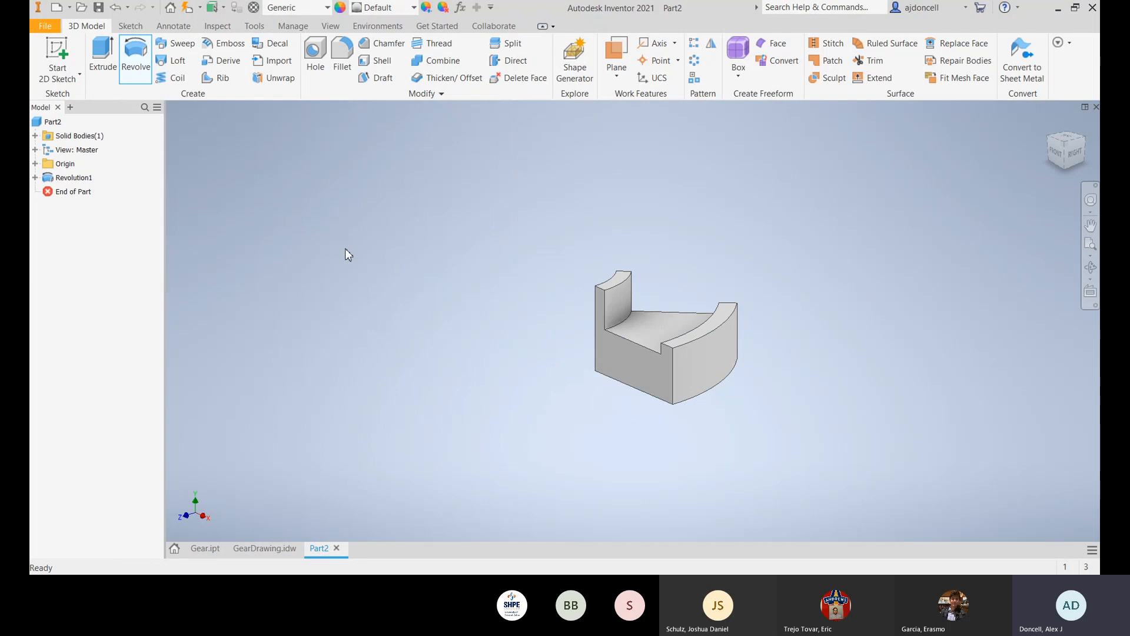
pyautogui.hotkey('ctrl', 'z')
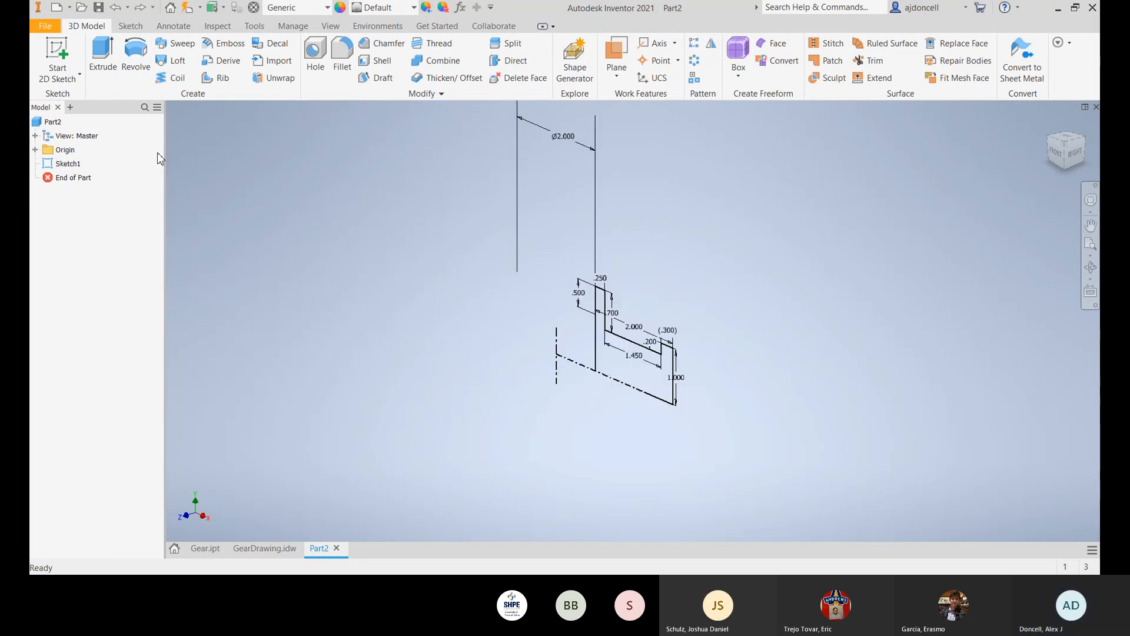
# Step: Revolve the profile about the vertical centerline, previewing a 45 degree angle in different directions before setting the full 360 degrees in the default direction
pyautogui.click(148, 64)
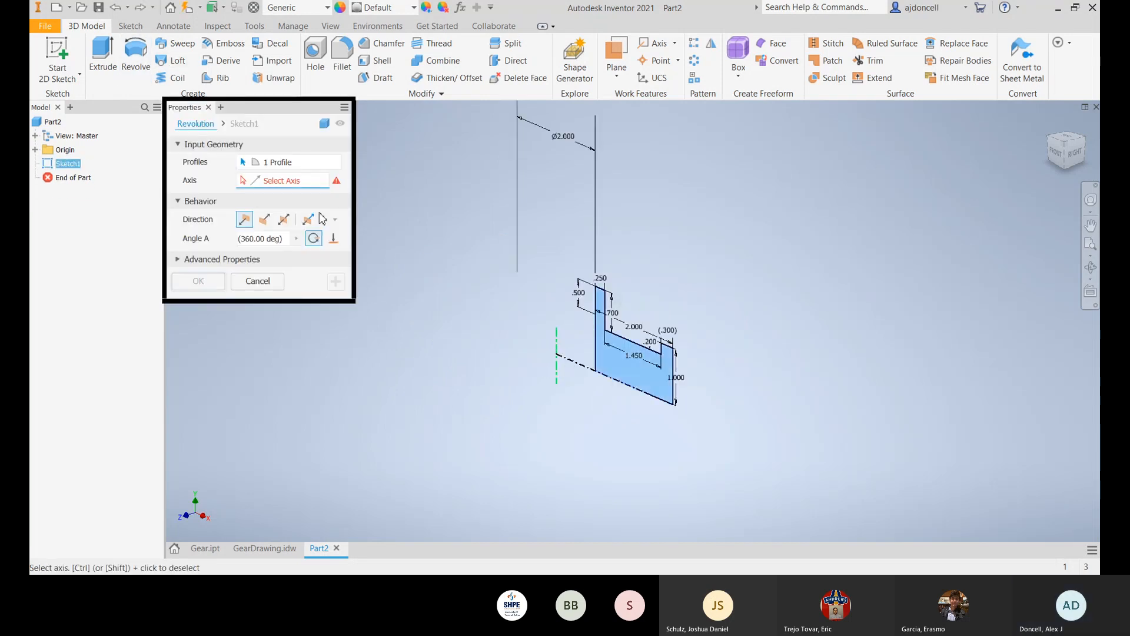
pyautogui.click(557, 340)
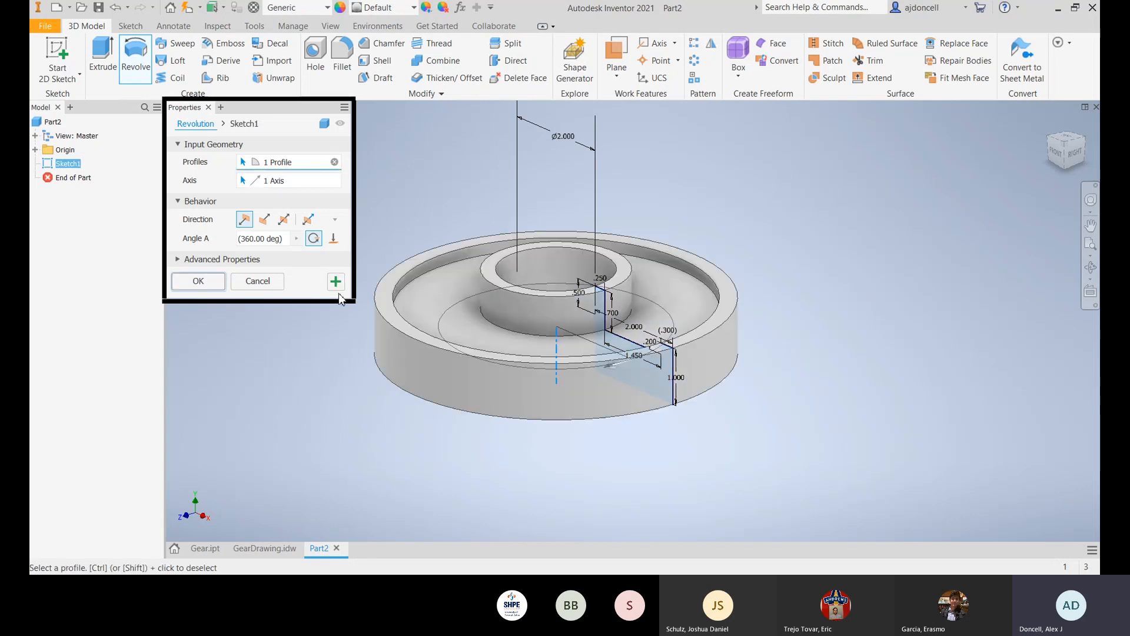
pyautogui.click(274, 243)
pyautogui.write('45')
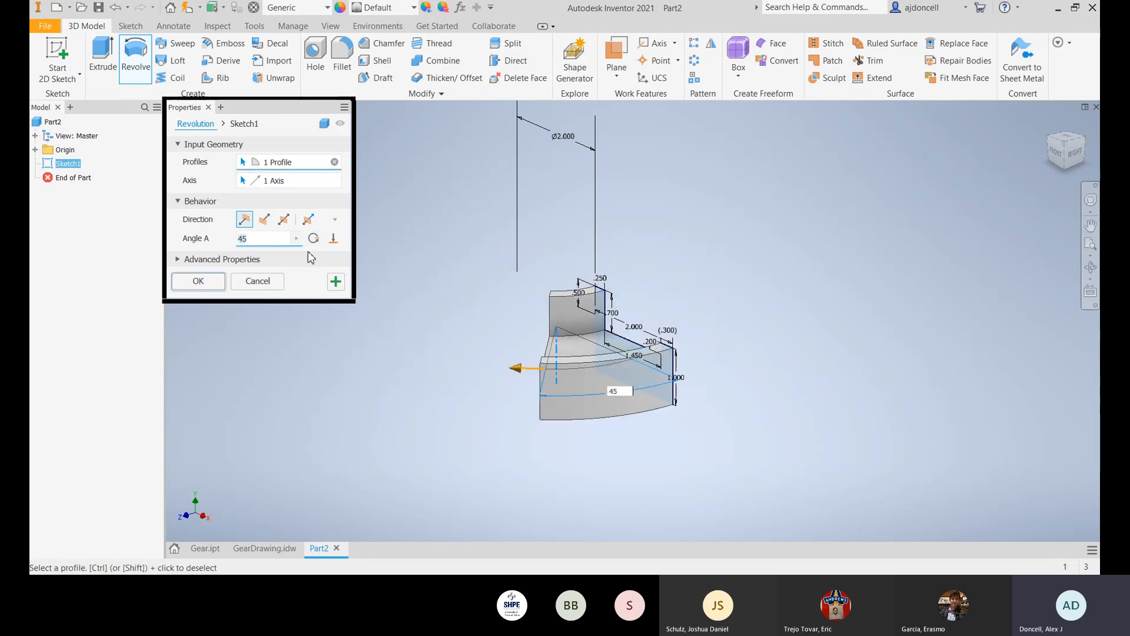
pyautogui.click(265, 223)
pyautogui.click(244, 220)
pyautogui.click(284, 221)
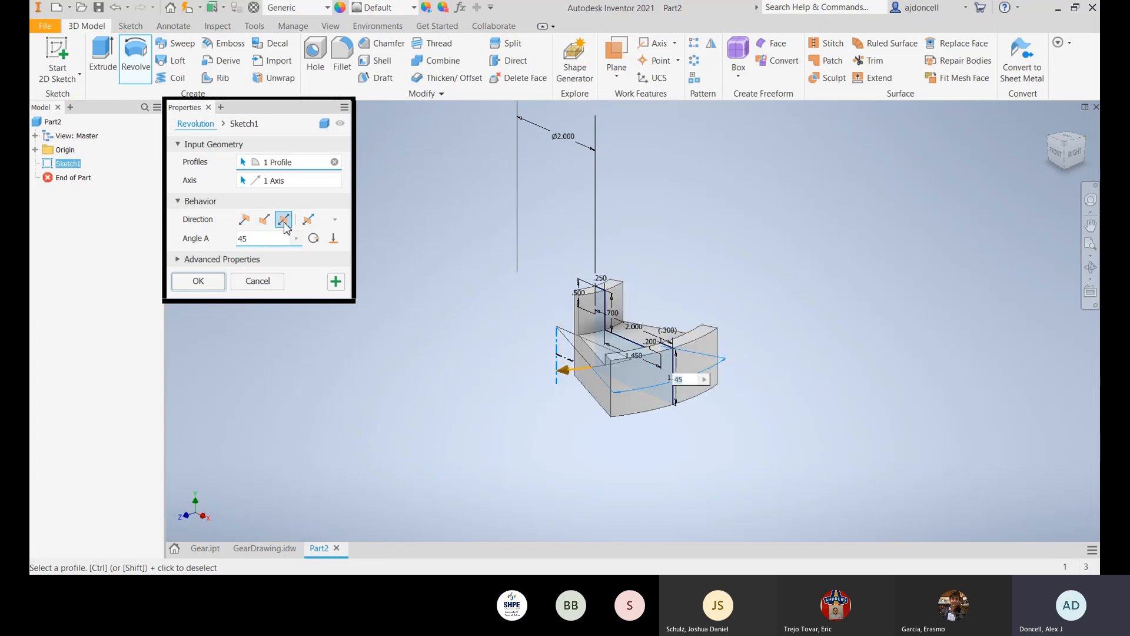
pyautogui.click(244, 219)
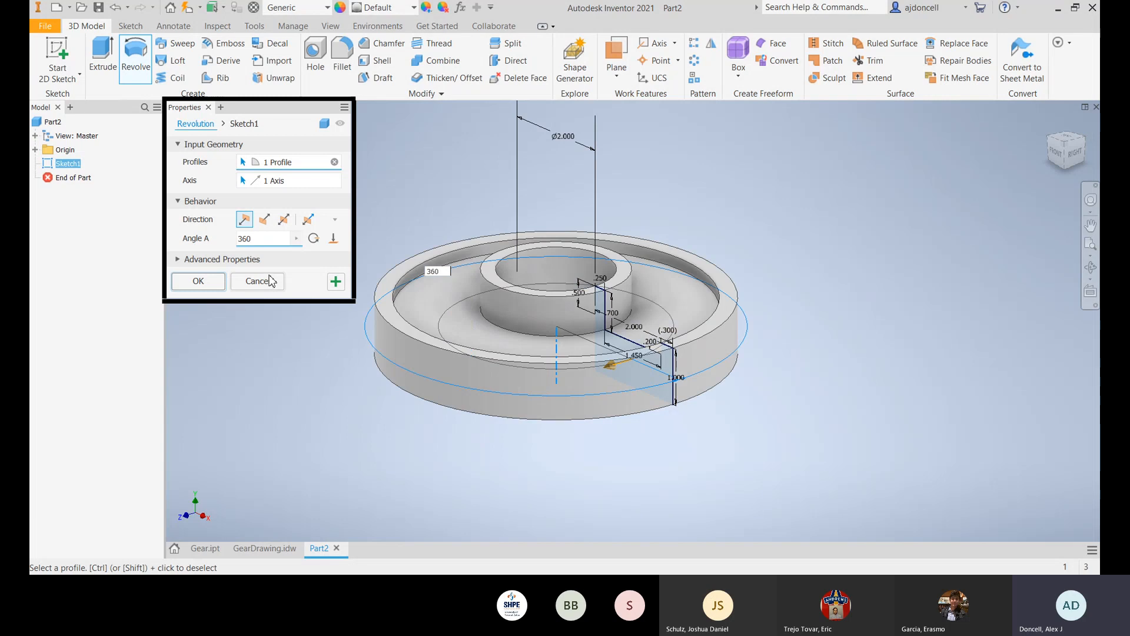
pyautogui.click(200, 287)
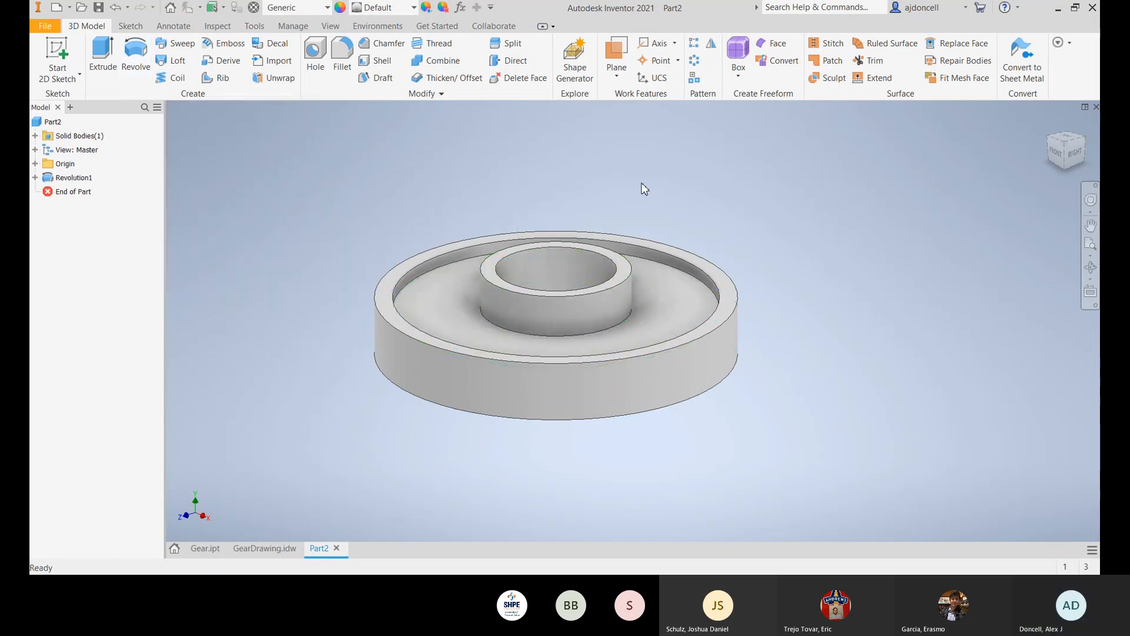
# Step: Start a new 2D sketch on the top face of the outer rim, viewed from the top
pyautogui.click(1066, 140)
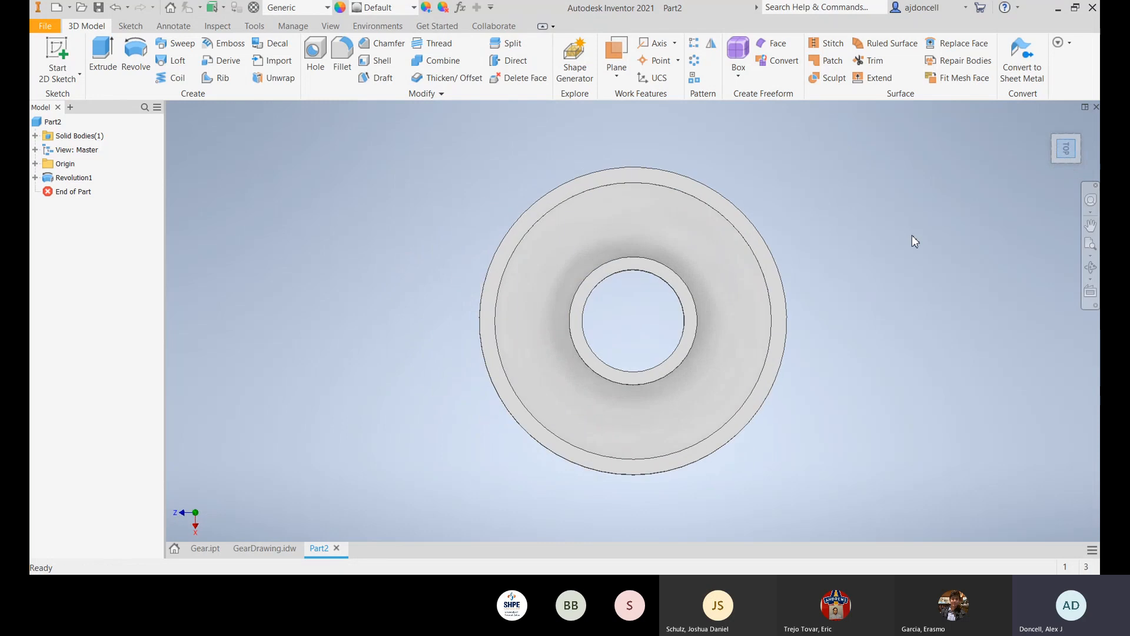
pyautogui.moveTo(853, 303)
pyautogui.keyDown('shift'); pyautogui.mouseDown(button='middle')
pyautogui.moveTo(805, 298)
pyautogui.moveTo(844, 313)
pyautogui.mouseUp(button='middle'); pyautogui.keyUp('shift')
pyautogui.click(1053, 154)
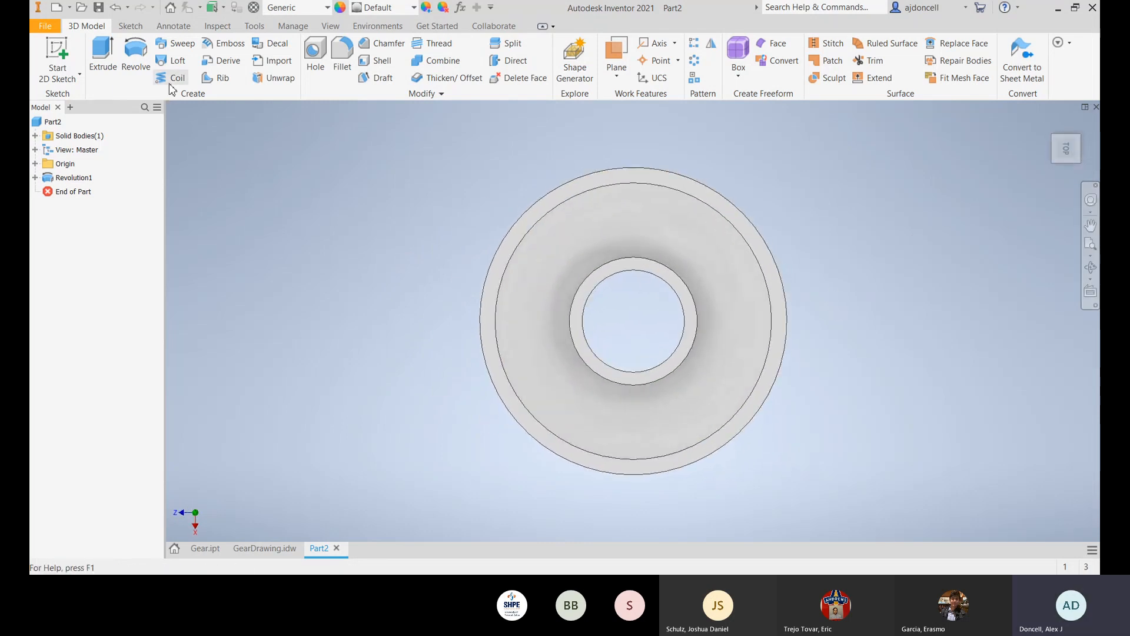
pyautogui.click(57, 51)
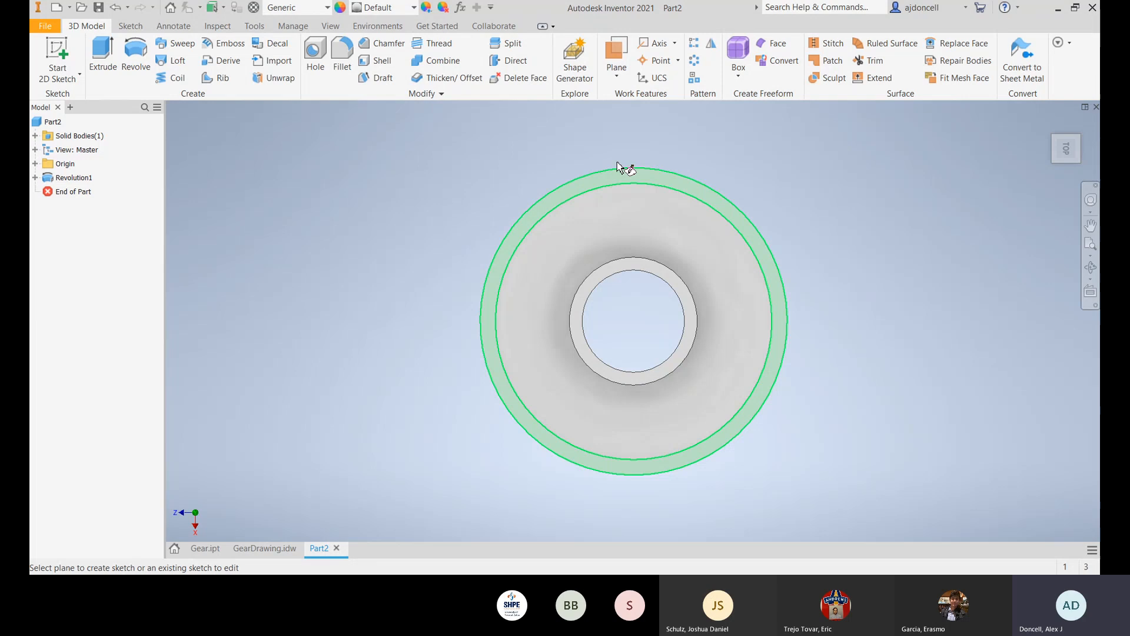
pyautogui.click(653, 184)
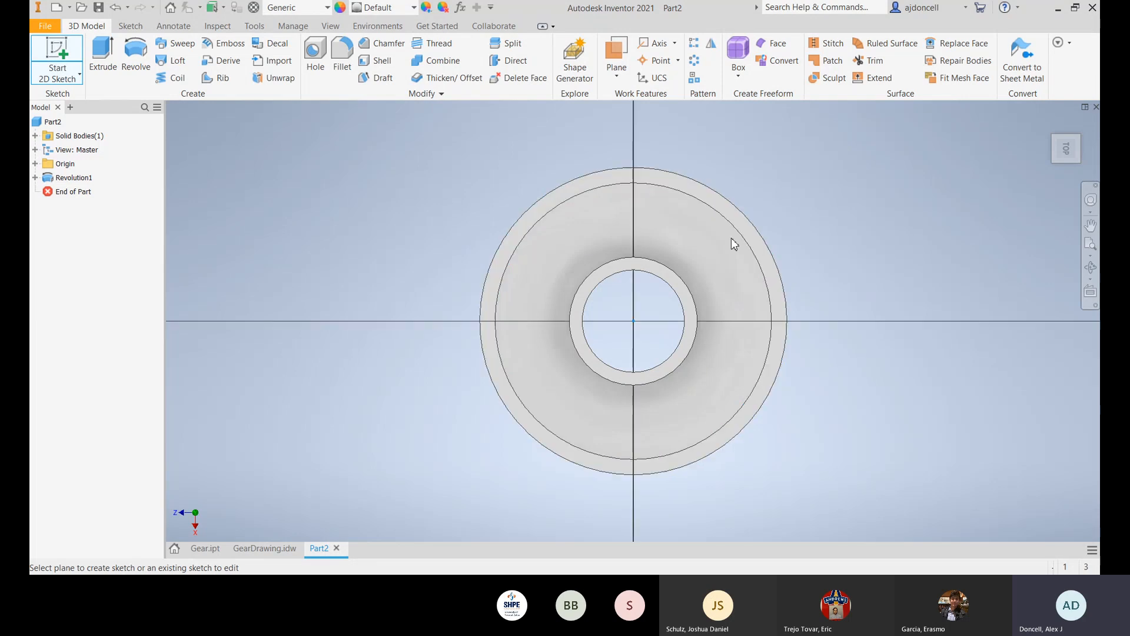
# Step: Draw a vertical centerline from the sketch origin upward past the rim's outer edge
pyautogui.moveTo(721, 163)
pyautogui.keyDown('shift'); pyautogui.mouseDown(button='middle')
pyautogui.moveTo(685, 203)
pyautogui.moveTo(652, 214)
pyautogui.mouseUp(button='middle'); pyautogui.keyUp('shift')
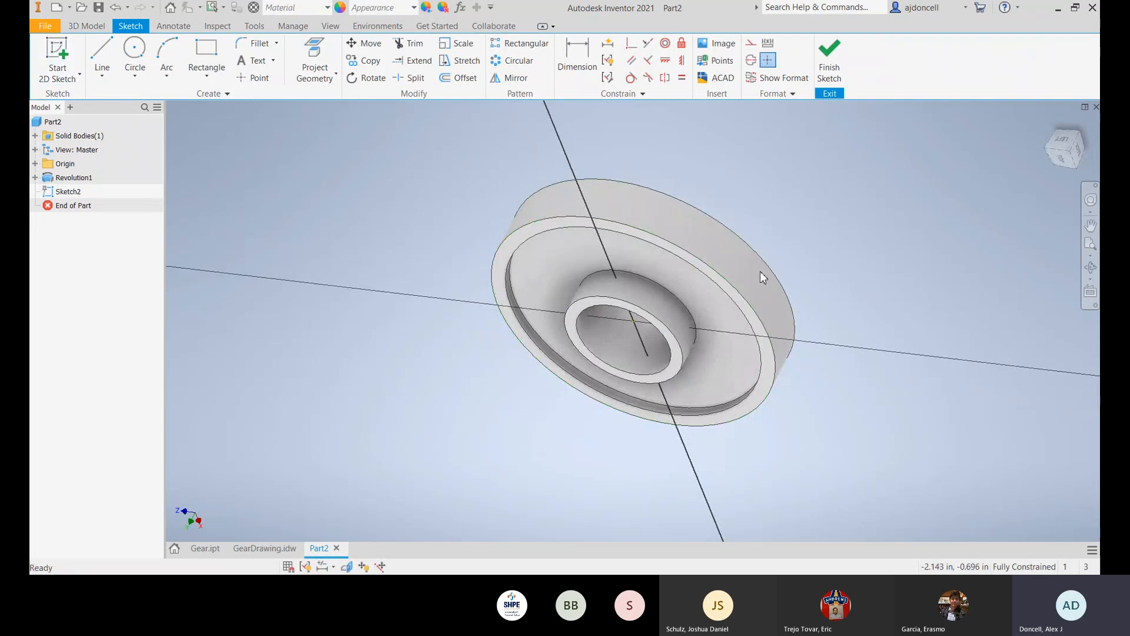
pyautogui.press('pageup')
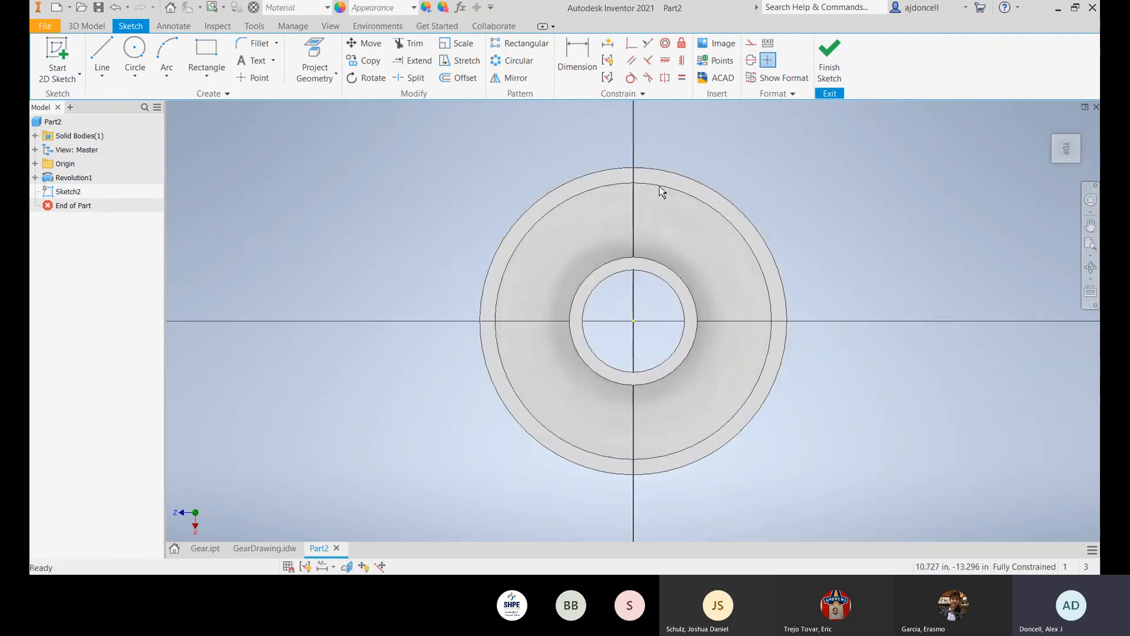
pyautogui.moveTo(681, 237)
pyautogui.keyDown('shift'); pyautogui.mouseDown(button='middle')
pyautogui.moveTo(654, 260)
pyautogui.moveTo(673, 245)
pyautogui.mouseUp(button='middle'); pyautogui.keyUp('shift')
pyautogui.click(1063, 154)
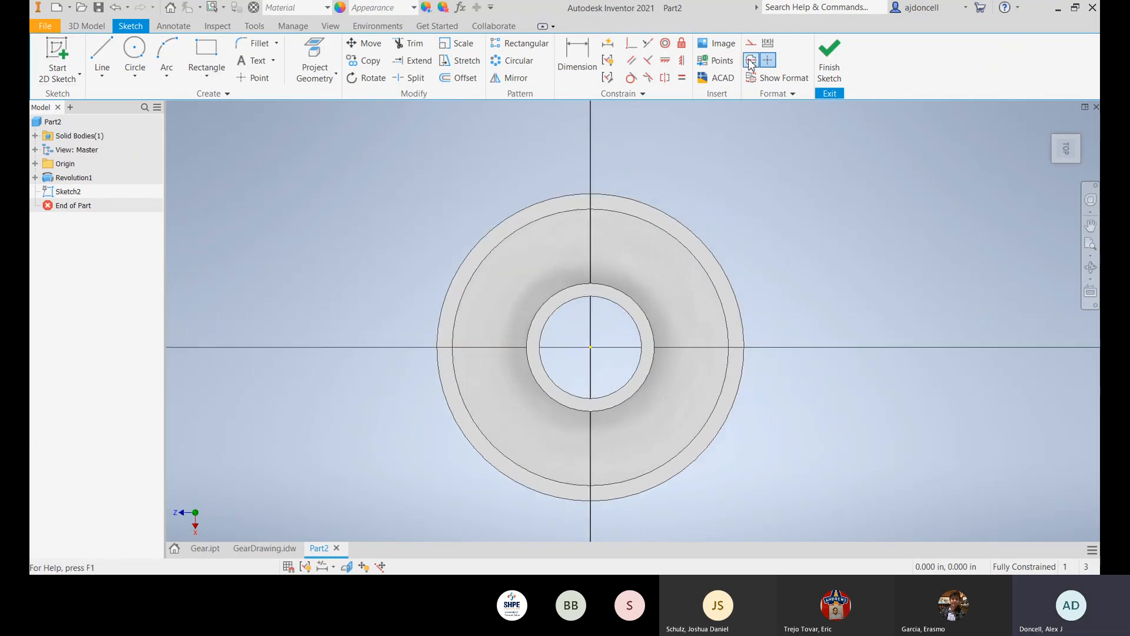
pyautogui.click(106, 52)
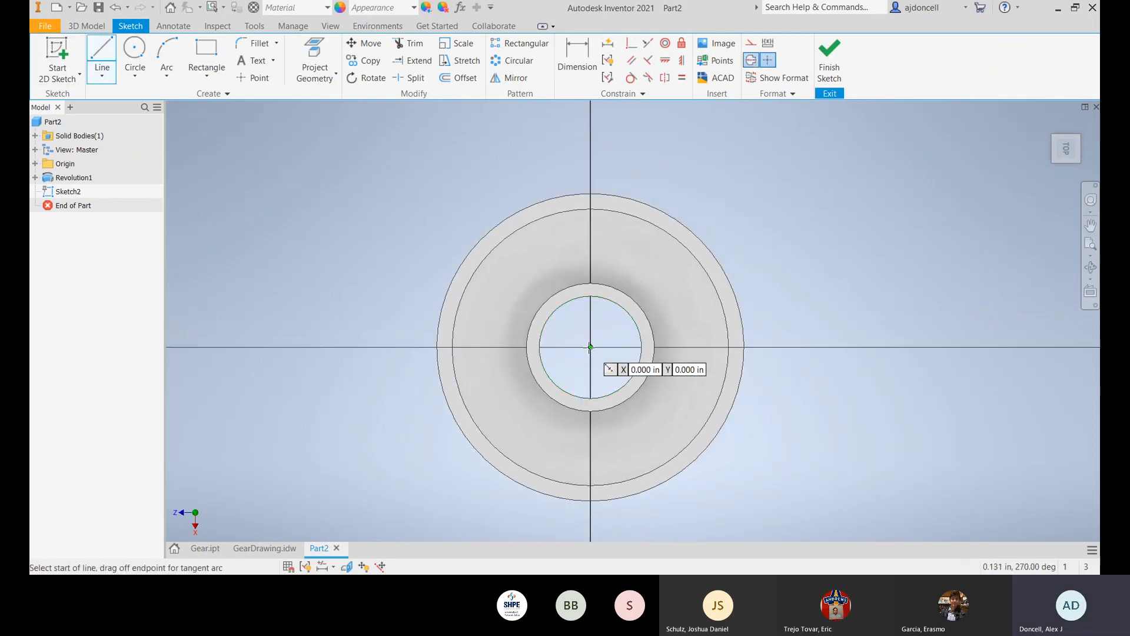
pyautogui.click(590, 347)
pyautogui.click(590, 137)
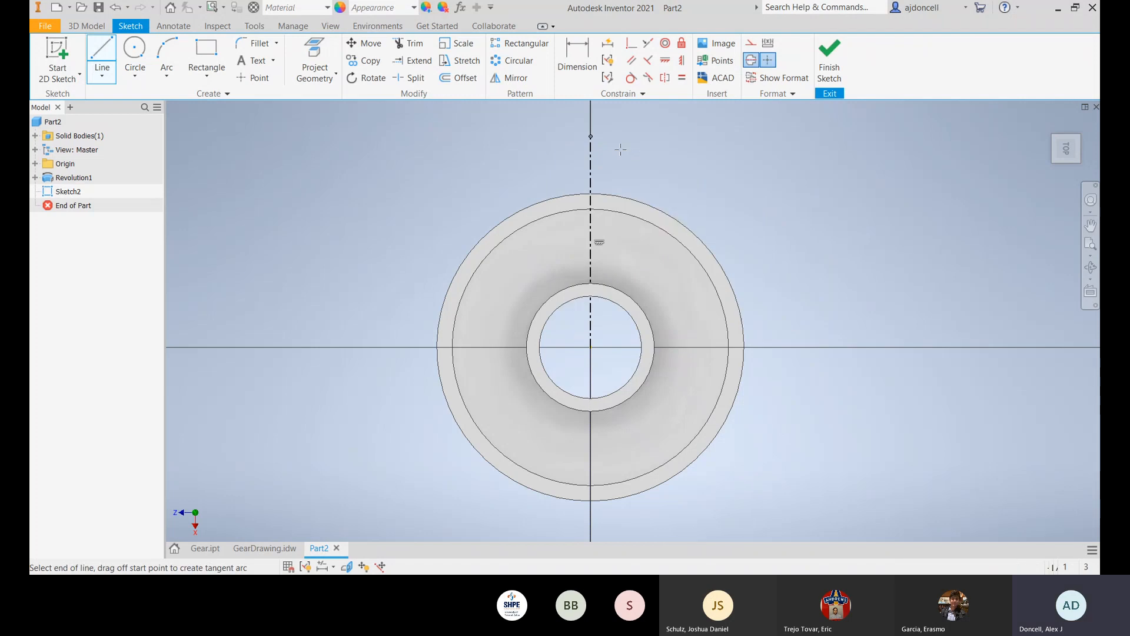
pyautogui.press('Escape')
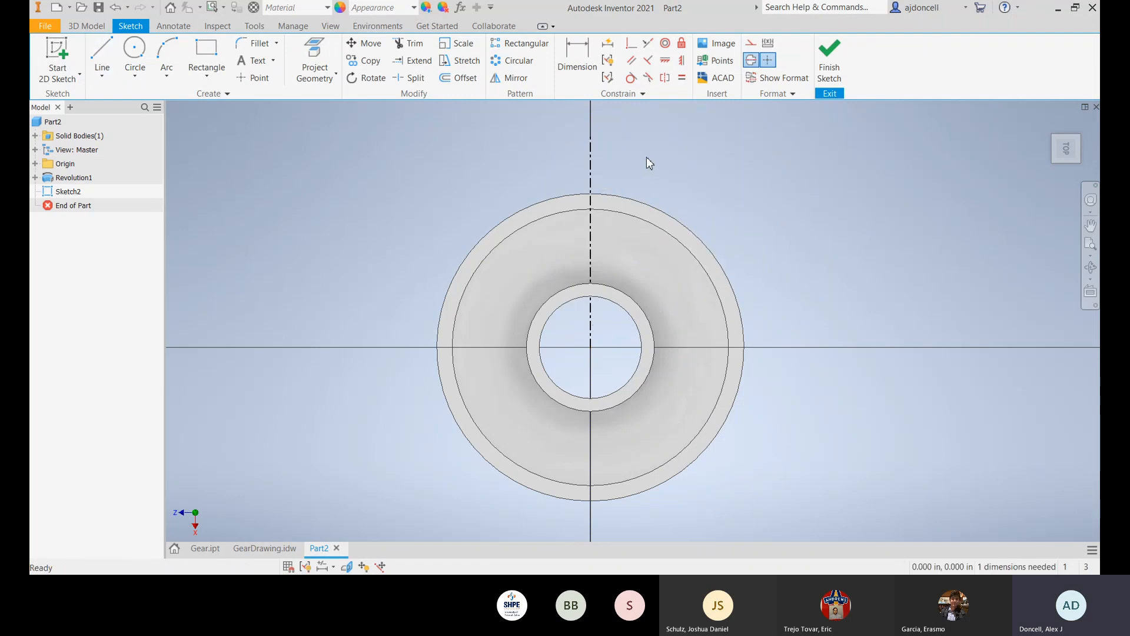
# Step: Project the rim's outer circular edge into the sketch
pyautogui.scroll(4, 611, 158)
pyautogui.moveTo(603, 159); pyautogui.dragTo(605, 172, button='middle')
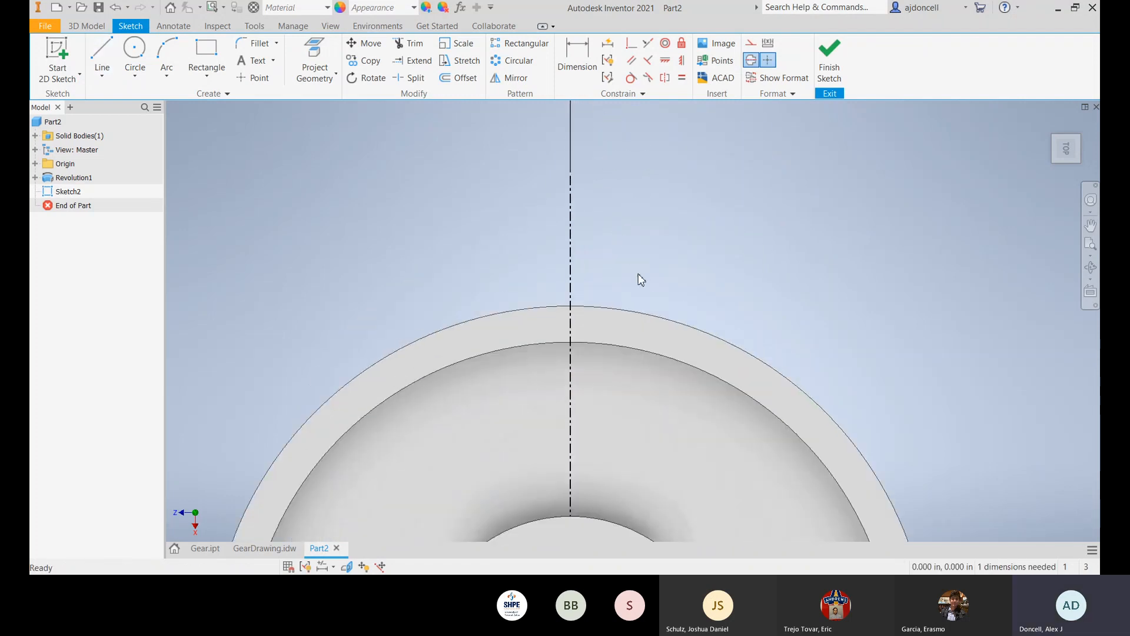
pyautogui.click(318, 54)
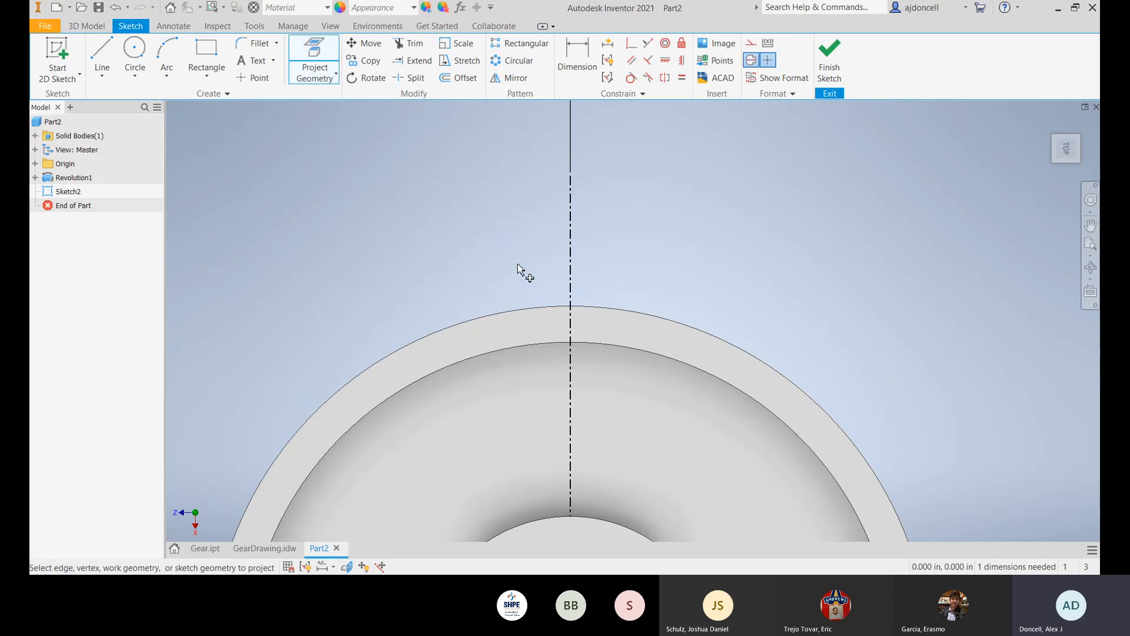
pyautogui.click(539, 310)
pyautogui.press('Escape')
pyautogui.scroll(-2, 648, 255)
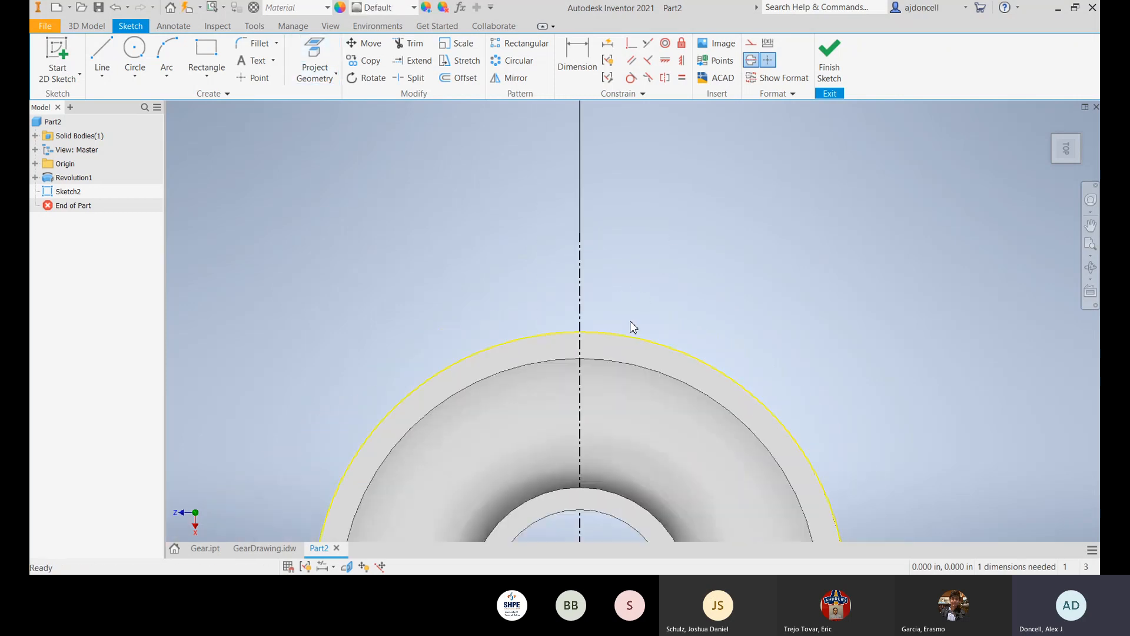
# Step: Project the rim's top outer edge and the circular edges of the hub's top face into the sketch
pyautogui.moveTo(709, 300)
pyautogui.mouseDown(button='middle')
pyautogui.moveTo(688, 310)
pyautogui.moveTo(766, 222)
pyautogui.mouseUp(button='middle')
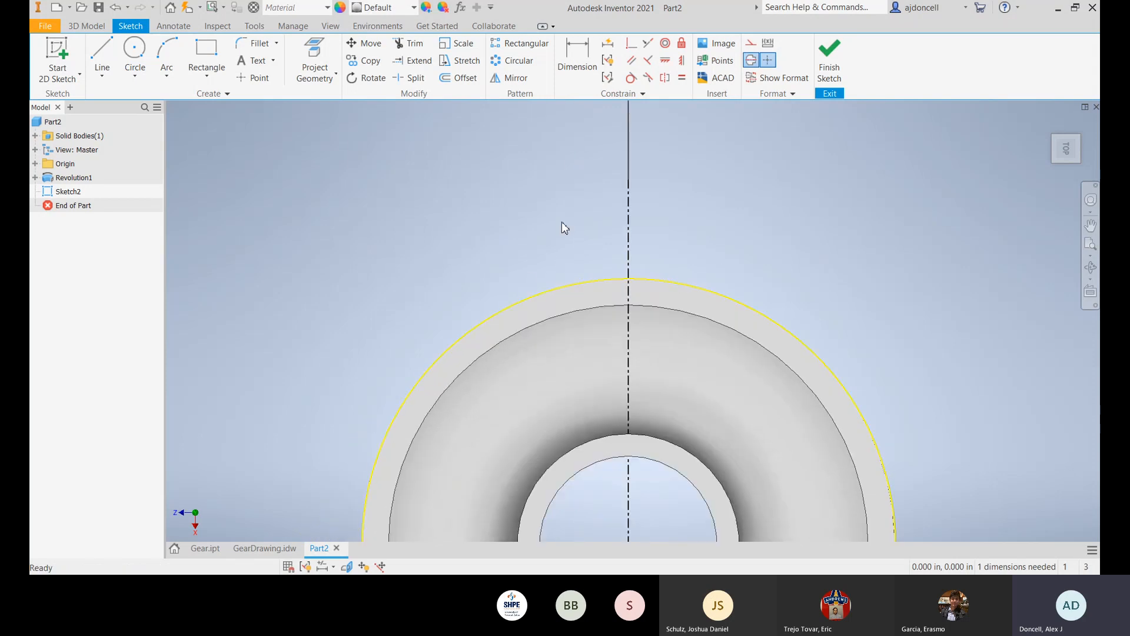
pyautogui.keyDown('shift'); pyautogui.moveTo(562, 224); pyautogui.dragTo(575, 318, button='middle'); pyautogui.keyUp('shift')
pyautogui.click(315, 70)
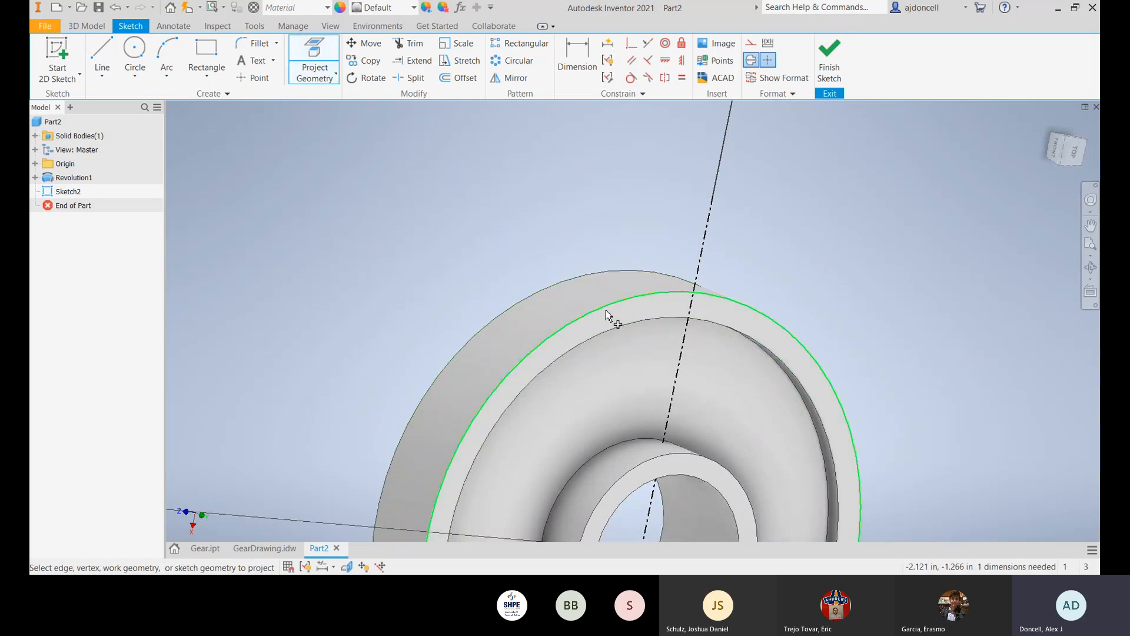
pyautogui.click(628, 305)
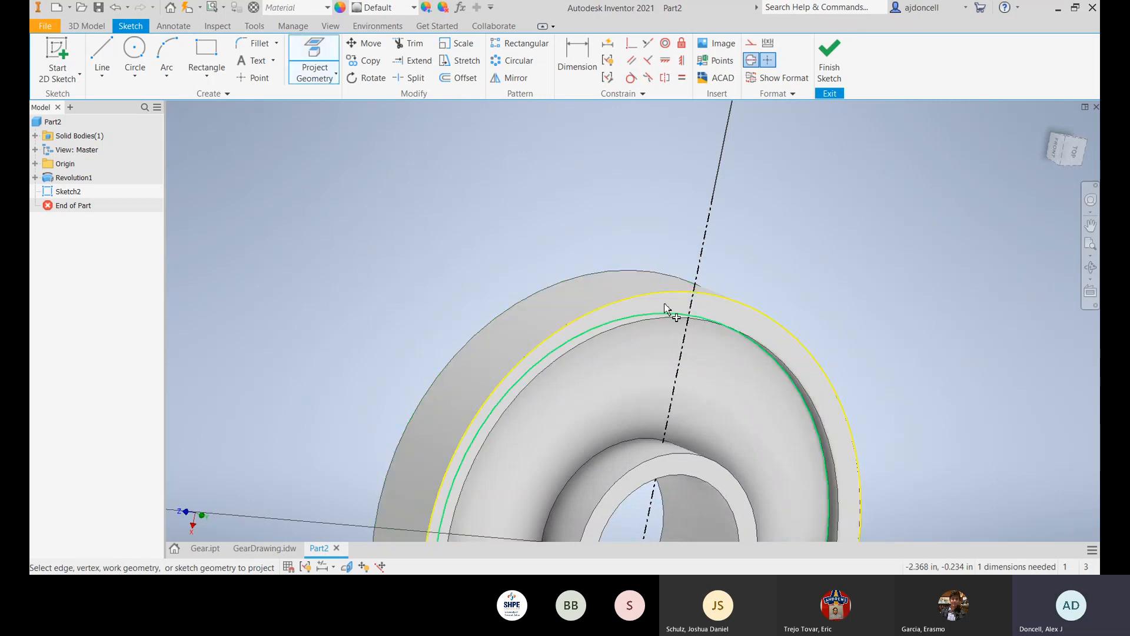
pyautogui.moveTo(581, 229)
pyautogui.keyDown('shift'); pyautogui.mouseDown(button='middle')
pyautogui.moveTo(545, 219)
pyautogui.moveTo(560, 227)
pyautogui.mouseUp(button='middle'); pyautogui.keyUp('shift')
pyautogui.moveTo(618, 386); pyautogui.dragTo(560, 235, button='middle')
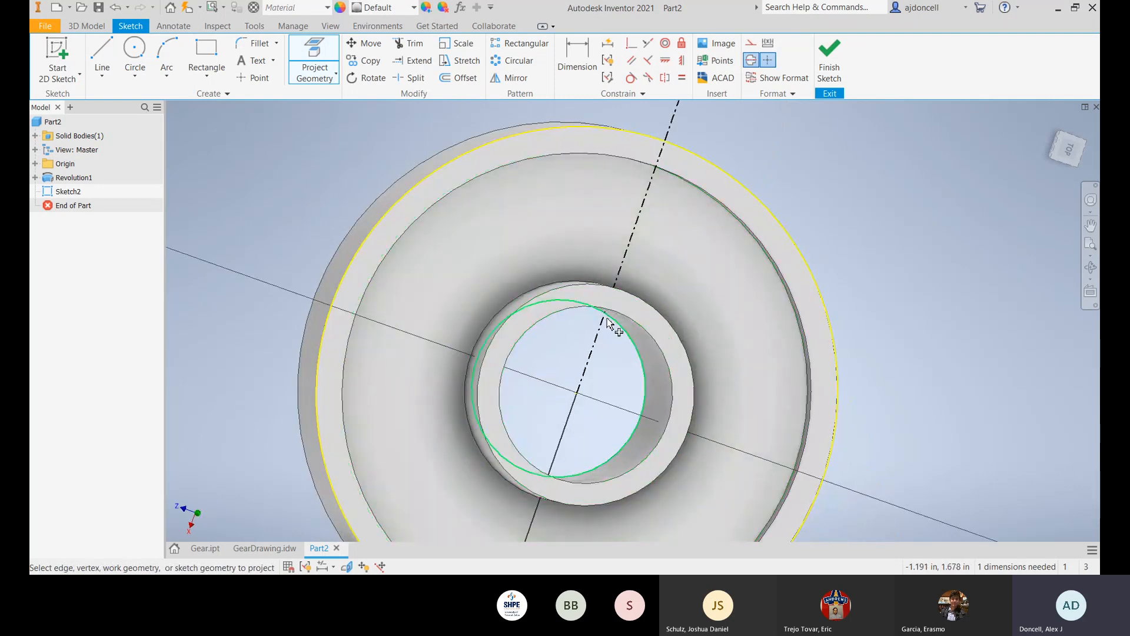
pyautogui.click(630, 310)
pyautogui.keyDown('shift'); pyautogui.moveTo(696, 289); pyautogui.dragTo(652, 297, button='middle'); pyautogui.keyUp('shift')
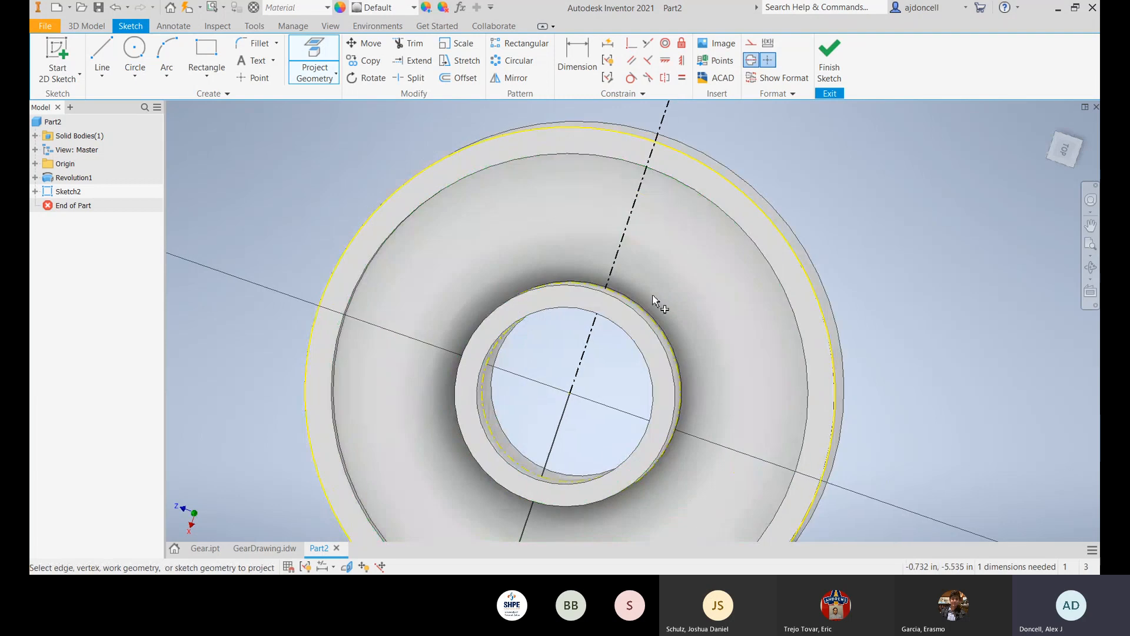
pyautogui.click(1060, 152)
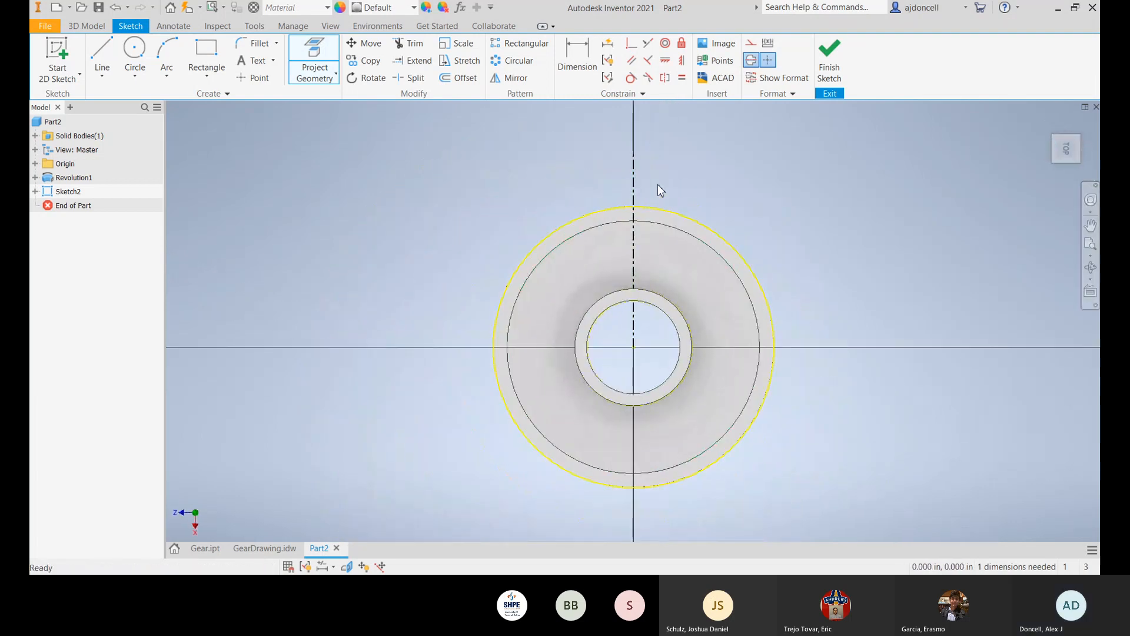
# Step: Begin a line at the rim's projected outer circle near the vertical centerline
pyautogui.scroll(3, 642, 185)
pyautogui.scroll(4, 624, 187)
pyautogui.keyDown('shift'); pyautogui.moveTo(651, 267); pyautogui.dragTo(658, 265, button='middle'); pyautogui.keyUp('shift')
pyautogui.click(1067, 171)
pyautogui.scroll(5, 636, 221)
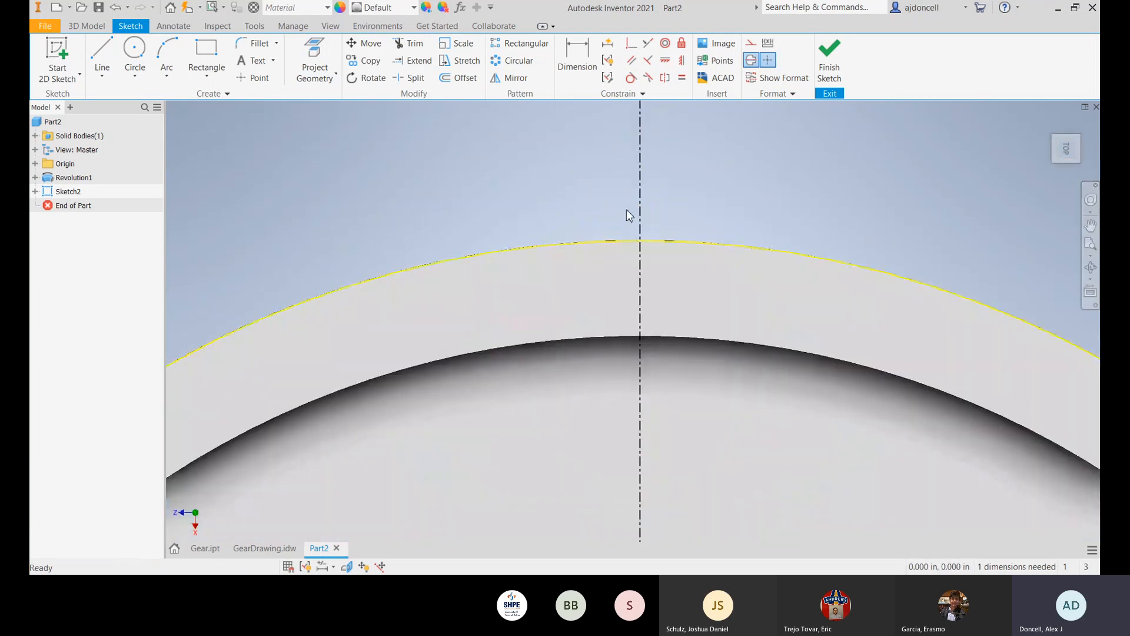
pyautogui.moveTo(628, 199); pyautogui.dragTo(598, 310, button='middle')
pyautogui.click(102, 51)
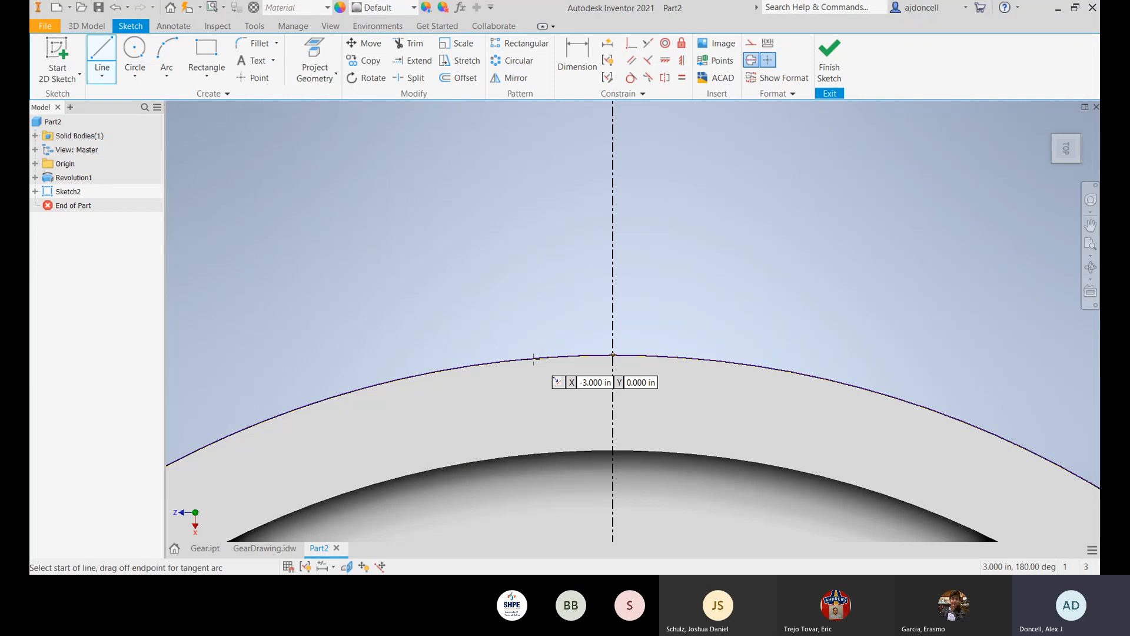
# Step: Try to draw a 0.3 in vertical centerline-style line up from the body's outer edge, and undo it
pyautogui.click(534, 359)
pyautogui.press('Escape')
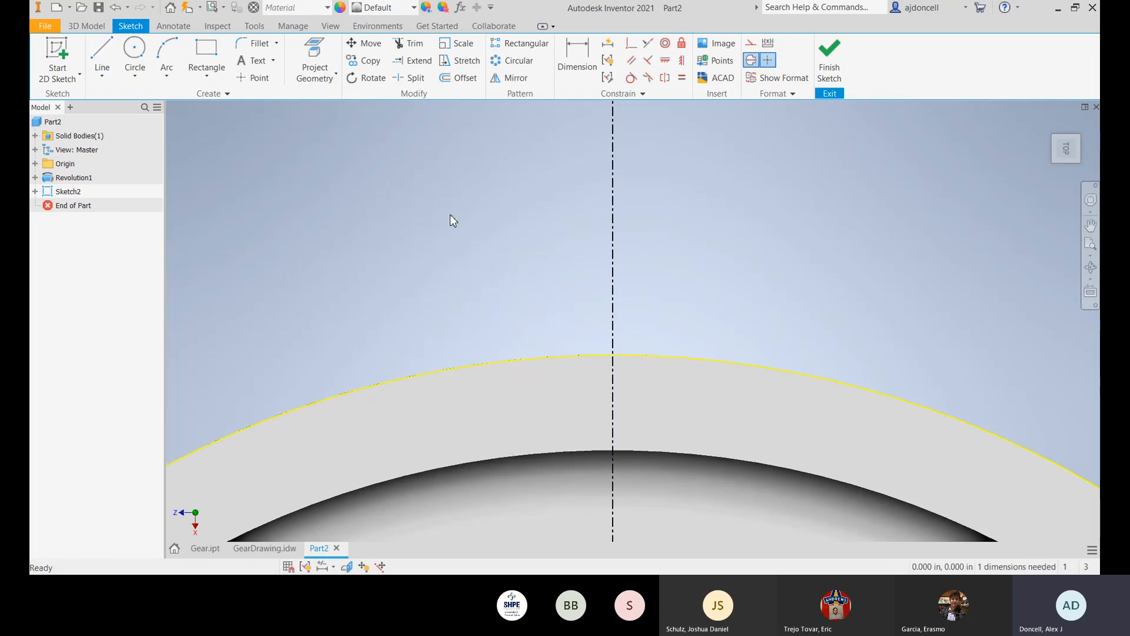
pyautogui.press('l')
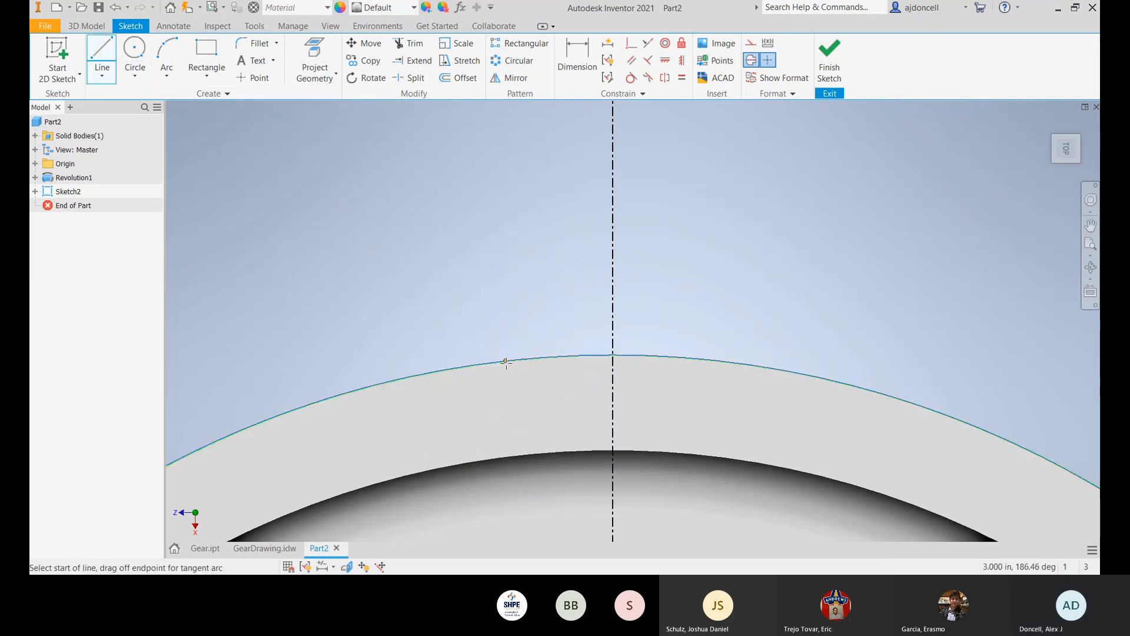
pyautogui.click(506, 362)
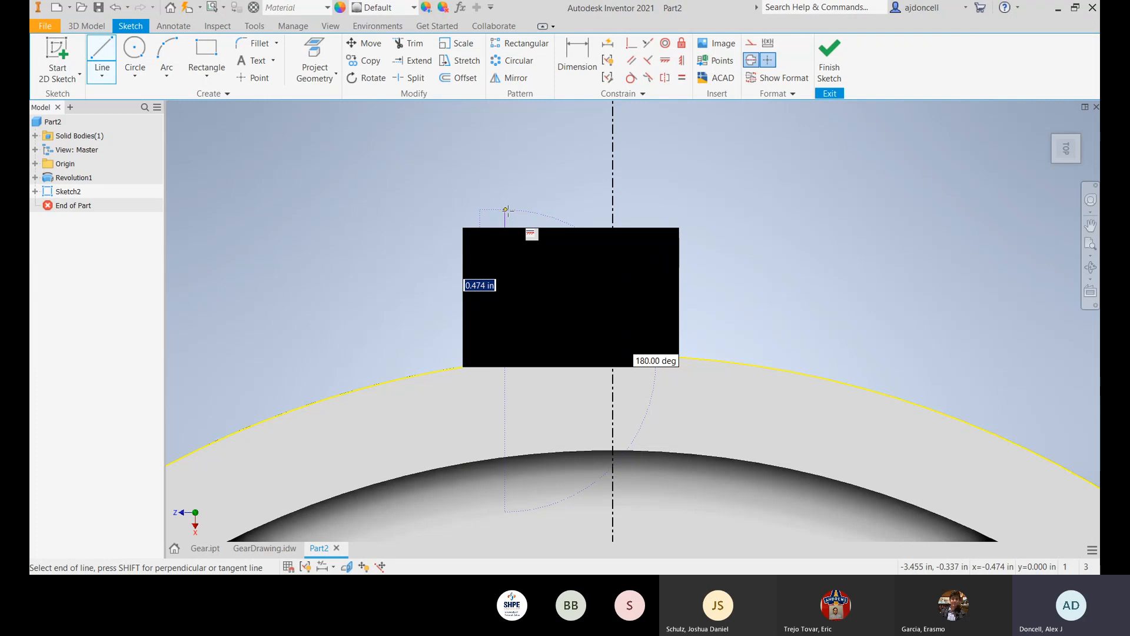
pyautogui.write('.3')
pyautogui.press('Return')
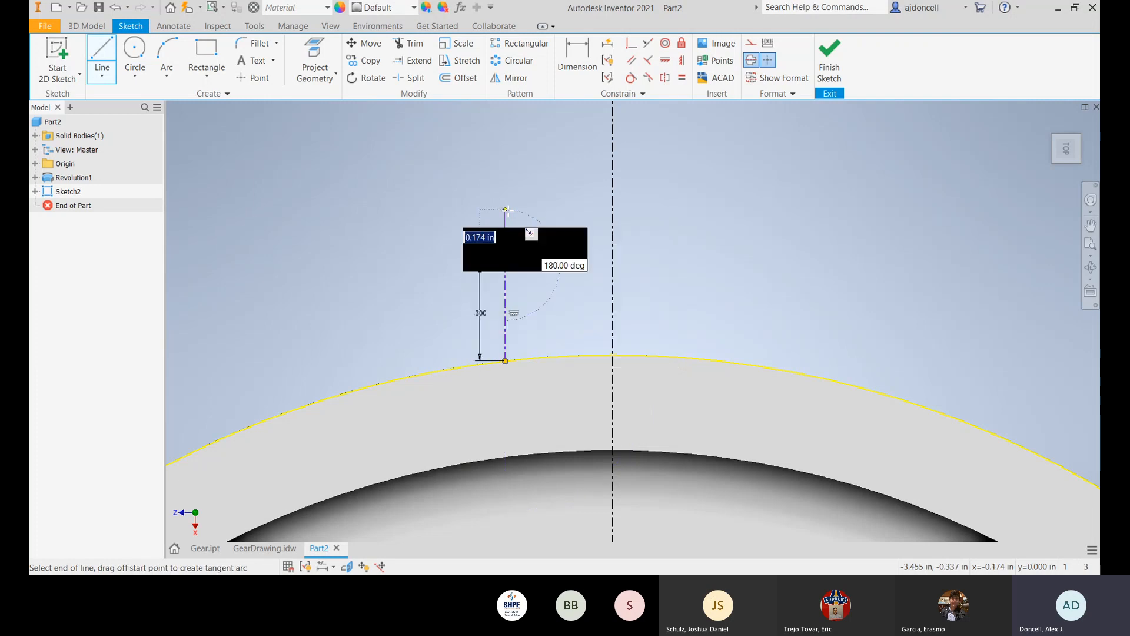
pyautogui.press('Escape')
pyautogui.hotkey('ctrl', 'z')
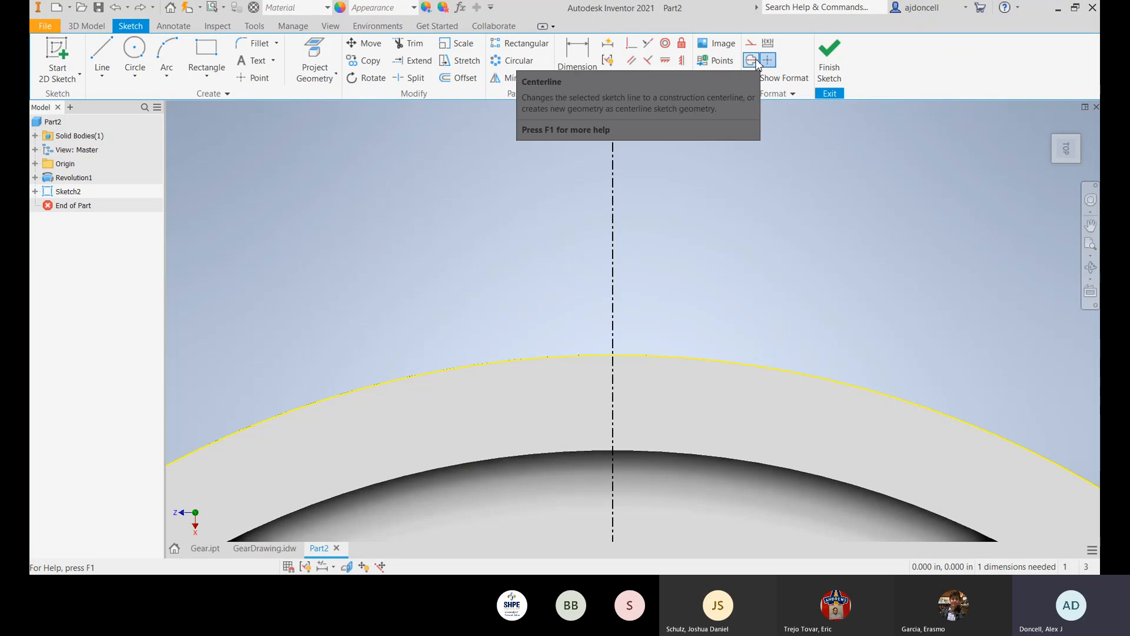
# Step: Draw a vertical line about 0.4 in long up from the outer edge, beside the centerline, and adjust its position
pyautogui.press('l')
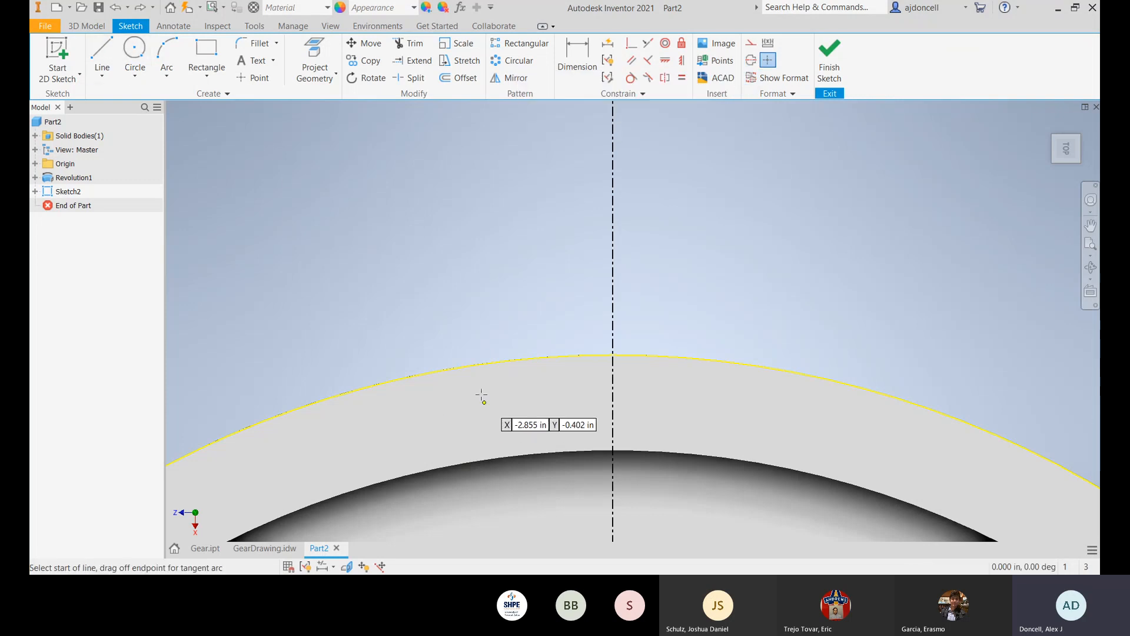
pyautogui.click(479, 361)
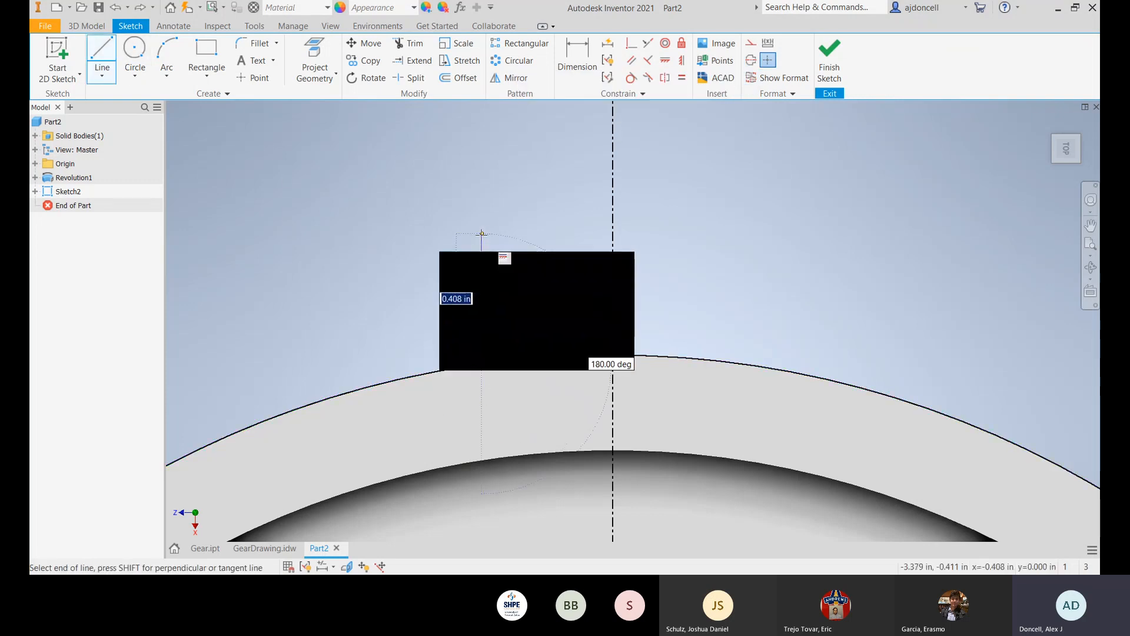
pyautogui.click(482, 235)
pyautogui.rightClick(504, 253)
pyautogui.click(494, 270)
pyautogui.moveTo(483, 257)
pyautogui.mouseDown()
pyautogui.moveTo(489, 228)
pyautogui.moveTo(425, 308)
pyautogui.mouseUp()
pyautogui.moveTo(537, 275)
pyautogui.mouseDown()
pyautogui.moveTo(494, 308)
pyautogui.moveTo(520, 240)
pyautogui.moveTo(455, 239)
pyautogui.moveTo(491, 241)
pyautogui.moveTo(475, 256)
pyautogui.moveTo(492, 245)
pyautogui.mouseUp()
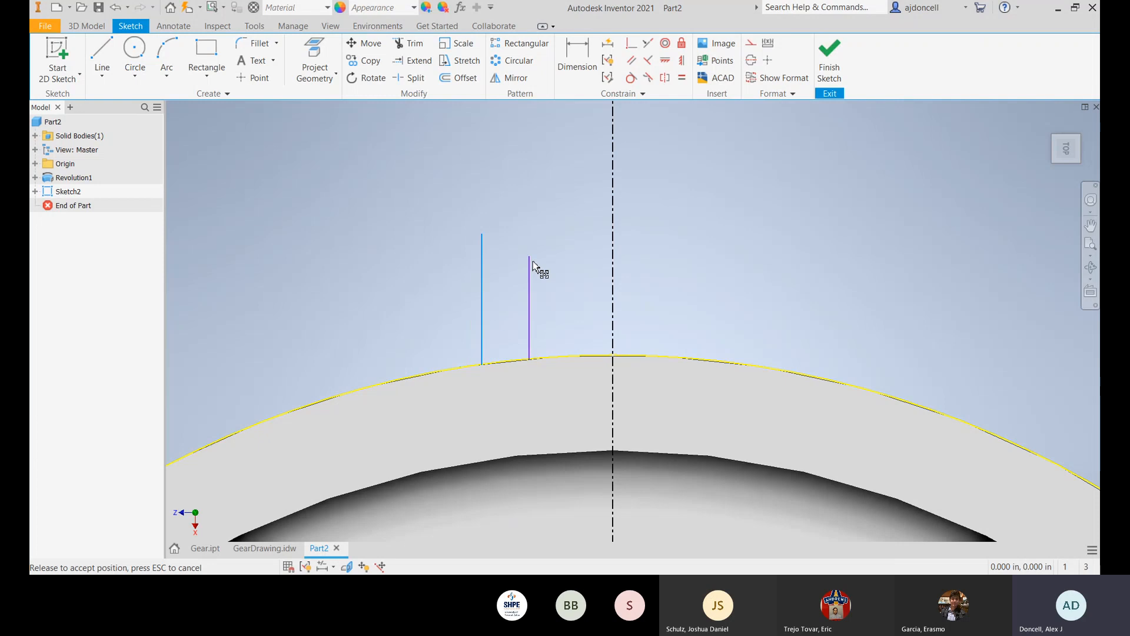
pyautogui.moveTo(545, 289)
pyautogui.mouseDown()
pyautogui.moveTo(487, 277)
pyautogui.moveTo(496, 322)
pyautogui.mouseUp()
pyautogui.moveTo(493, 266)
pyautogui.mouseDown()
pyautogui.moveTo(474, 256)
pyautogui.moveTo(492, 253)
pyautogui.mouseUp()
# Step: Try to dimension the vertical line's length at 0.3 in, and undo both the dimension and the line
pyautogui.click(558, 65)
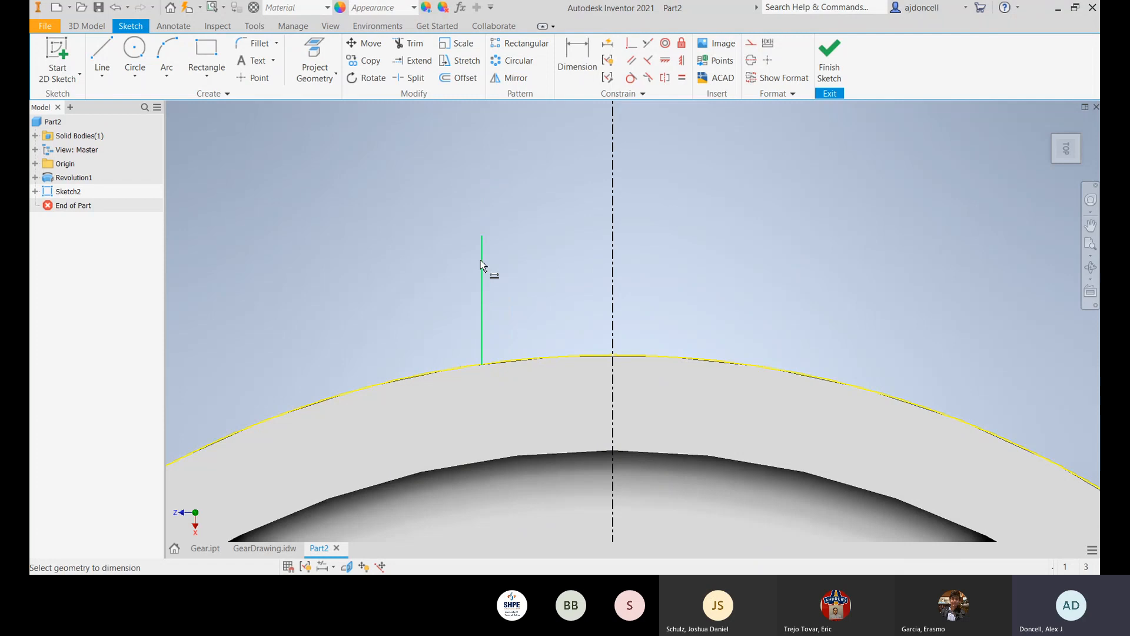
pyautogui.click(481, 262)
pyautogui.click(387, 306)
pyautogui.write('0.')
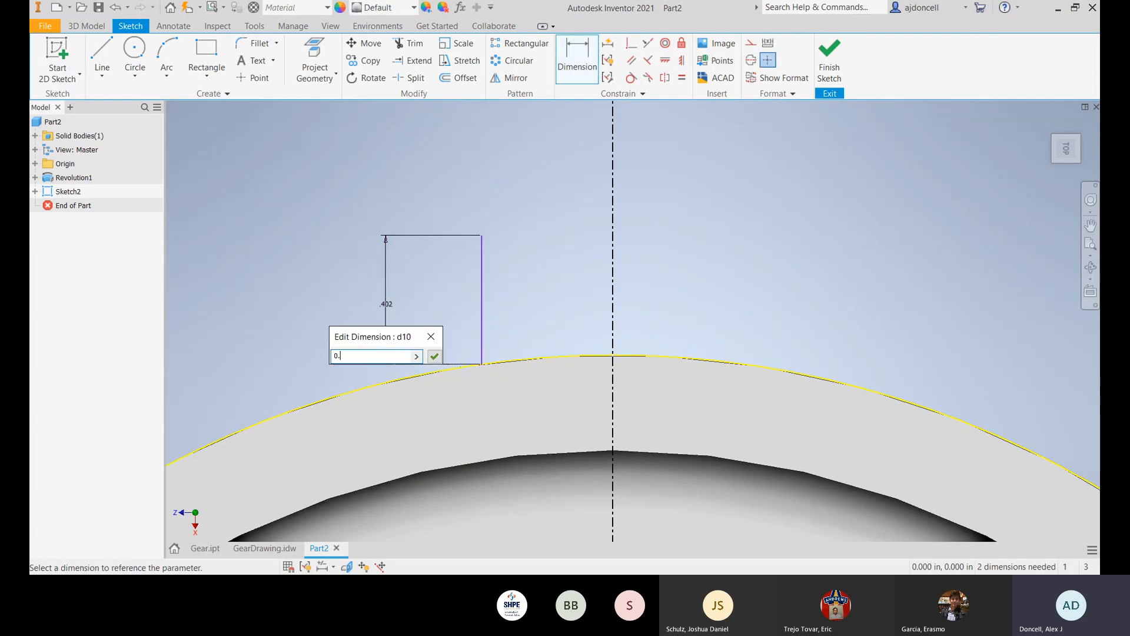
pyautogui.write('3')
pyautogui.press('Return')
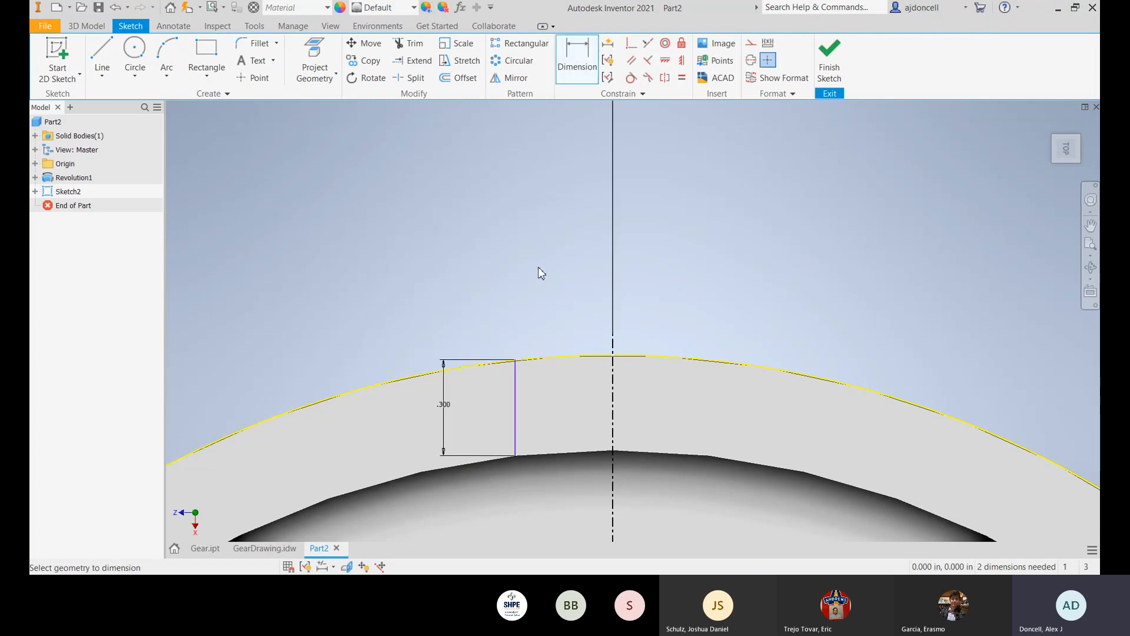
pyautogui.hotkey('ctrl', 'z')
pyautogui.hotkey('ctrl', 'z')
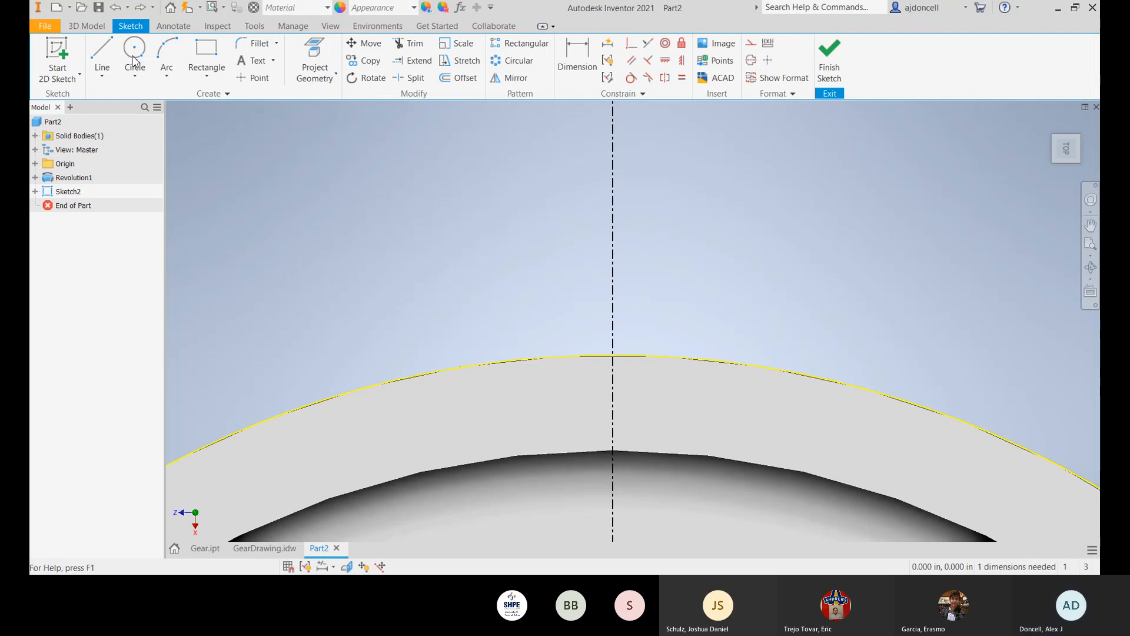
# Step: Draw a 0.3 in vertical line starting on the body's outer edge and extending outward, parallel to the centerline
pyautogui.press('l')
pyautogui.click(485, 362)
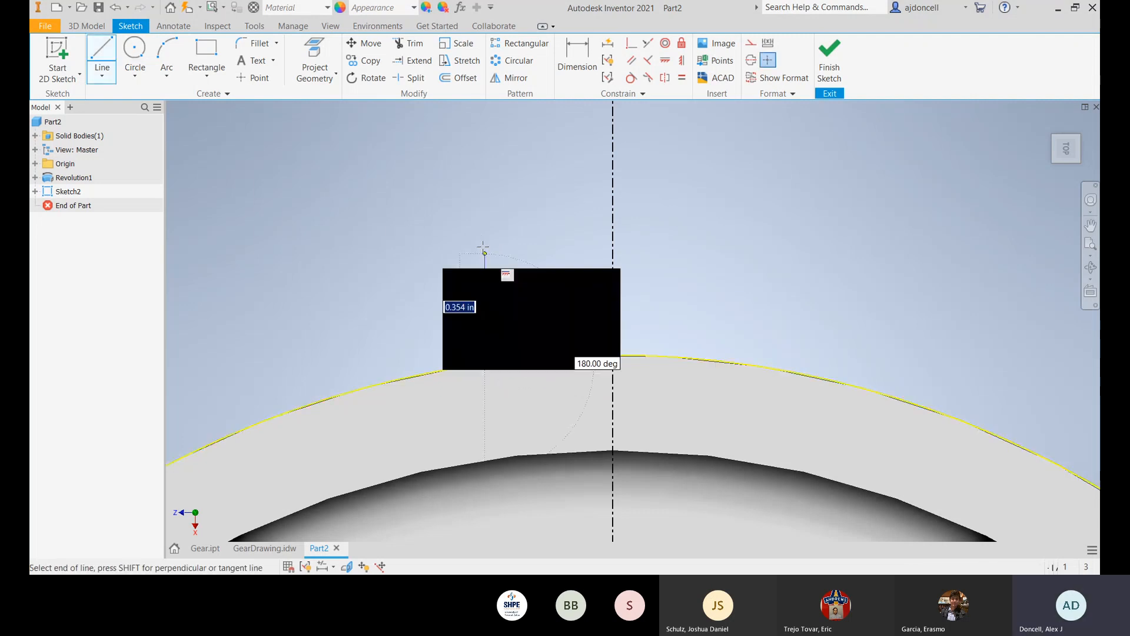
pyautogui.write('0.3')
pyautogui.press('Return')
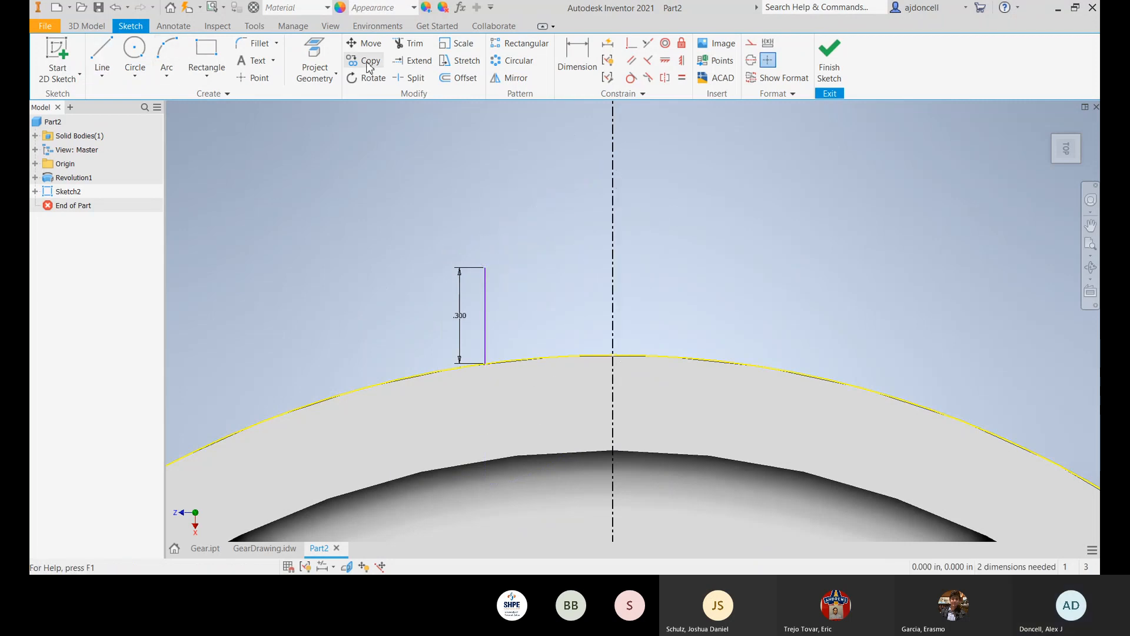
# Step: Dimension the vertical line across the centerline as a diameter and set it to 0.5 in
pyautogui.click(580, 65)
pyautogui.click(485, 306)
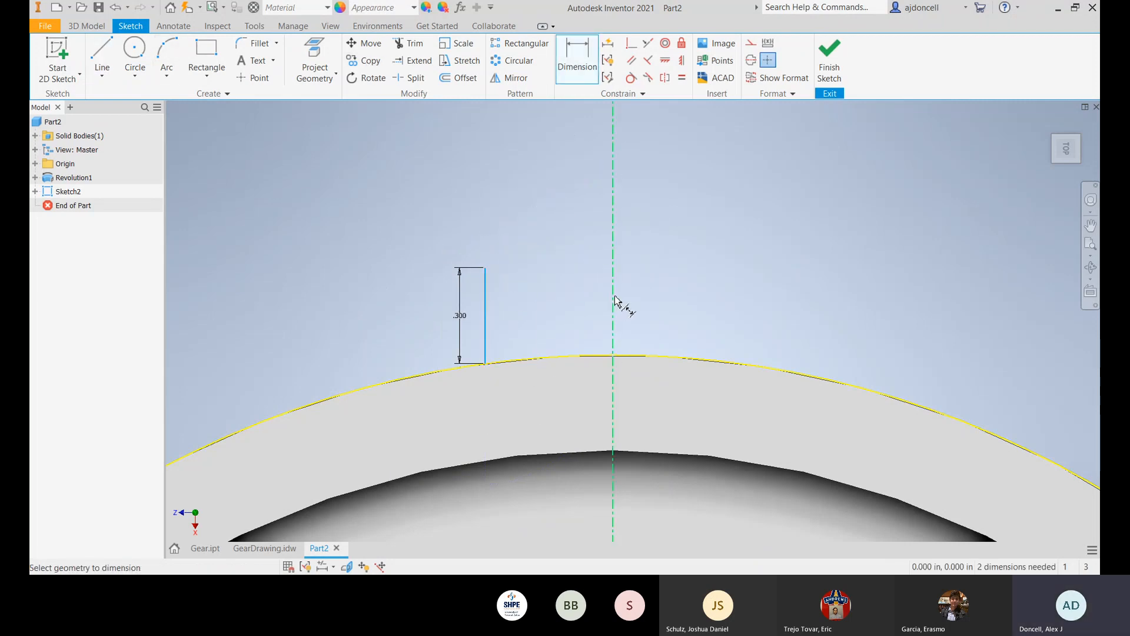
pyautogui.click(614, 302)
pyautogui.click(573, 146)
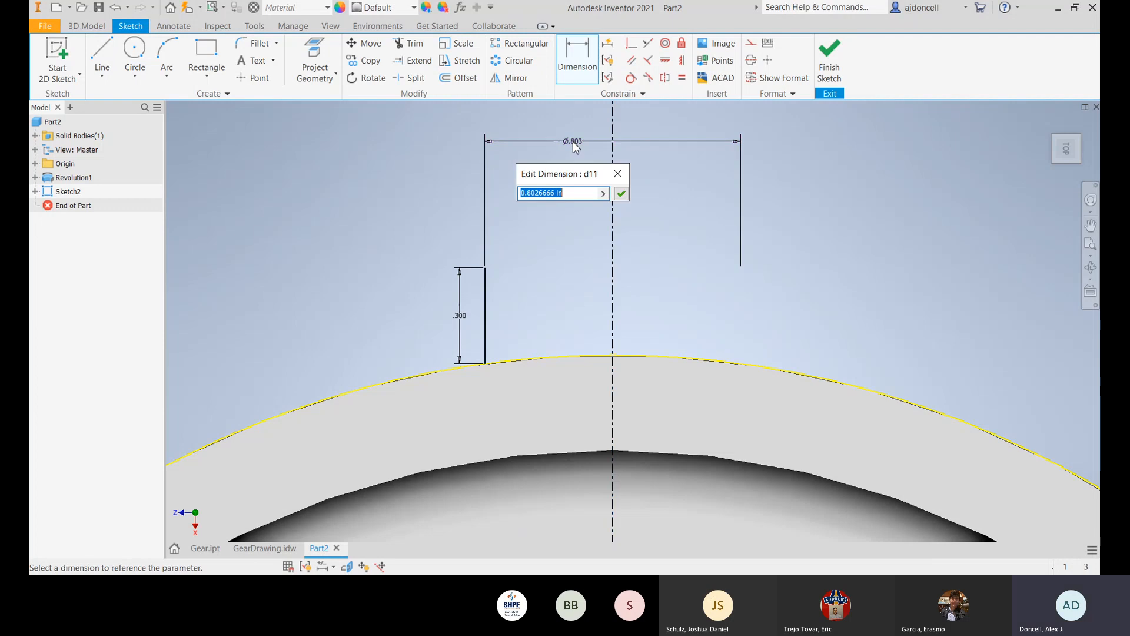
pyautogui.write('0.4')
pyautogui.press('Return')
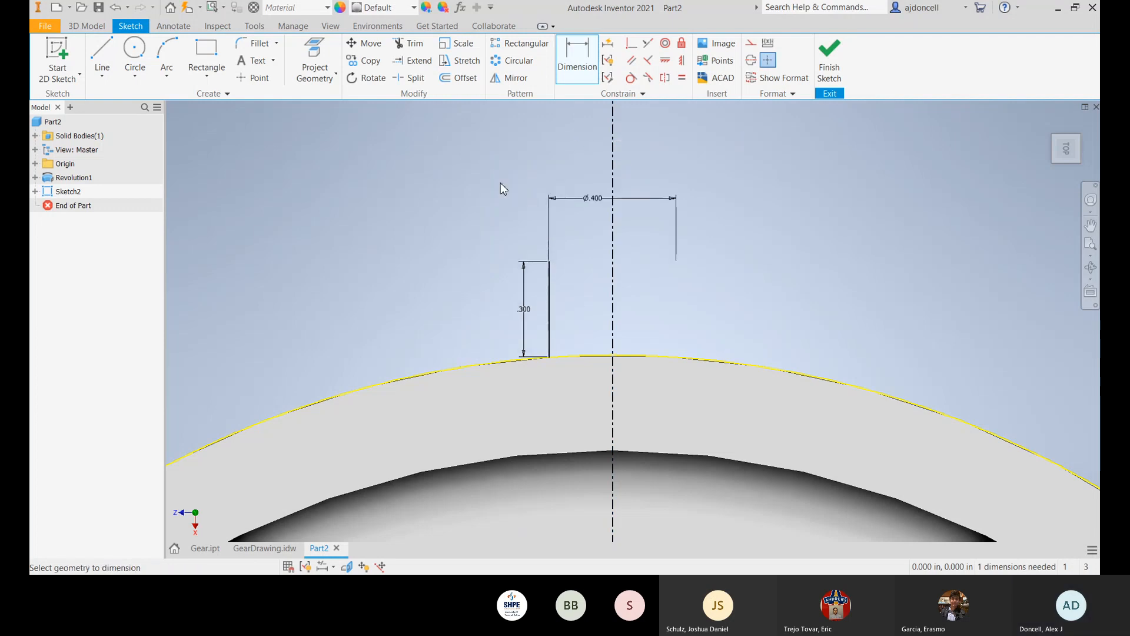
pyautogui.click(601, 198)
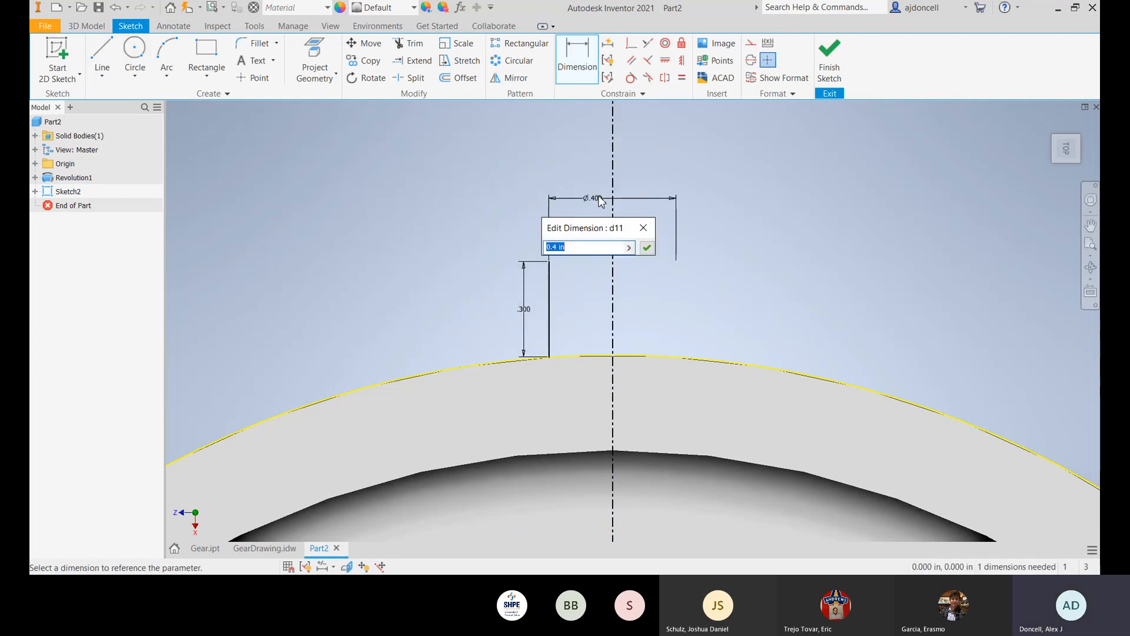
pyautogui.write('0.5')
pyautogui.press('Return')
# Step: Try to draw a 0.125 in line at 45 degrees from the vertical line's outer end, and undo it
pyautogui.press('l')
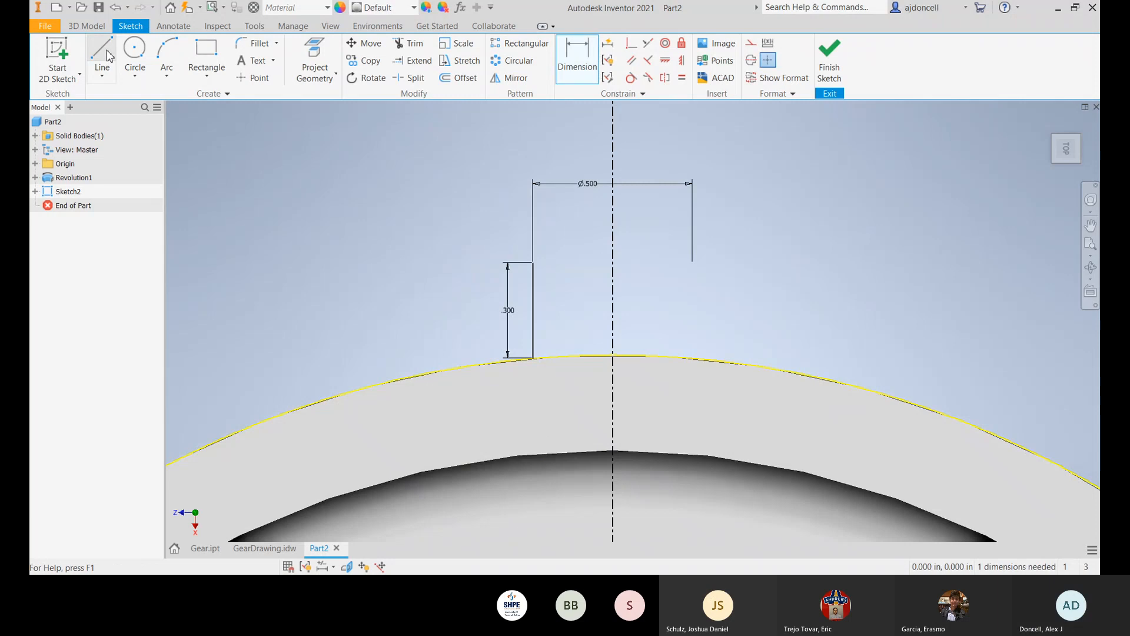
pyautogui.click(533, 262)
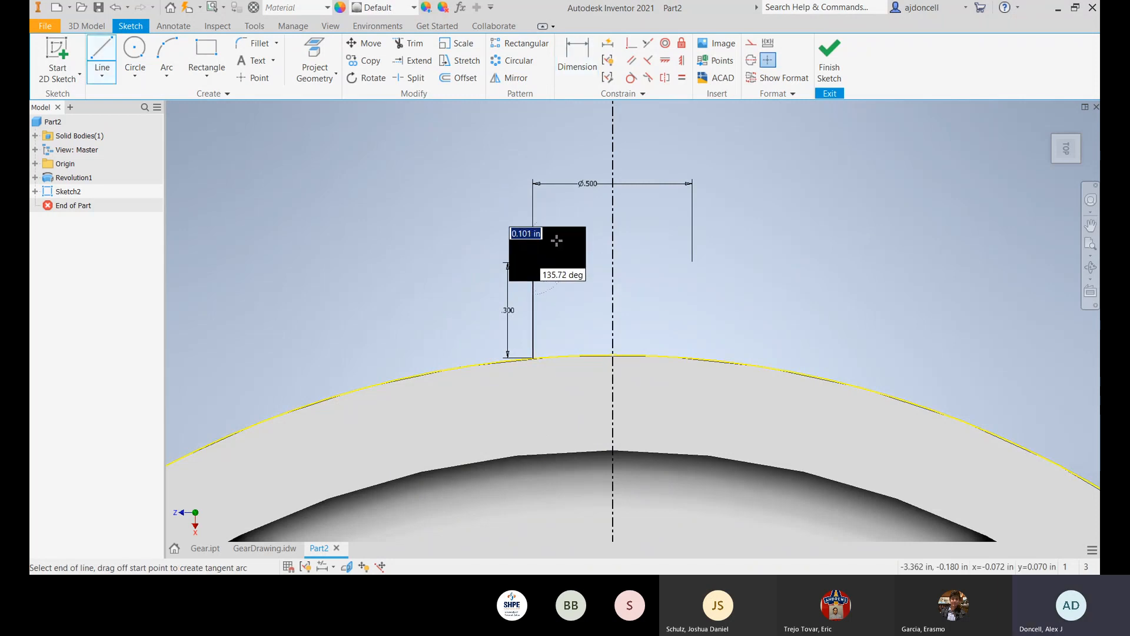
pyautogui.write('0.125')
pyautogui.press('Tab')
pyautogui.press('Return')
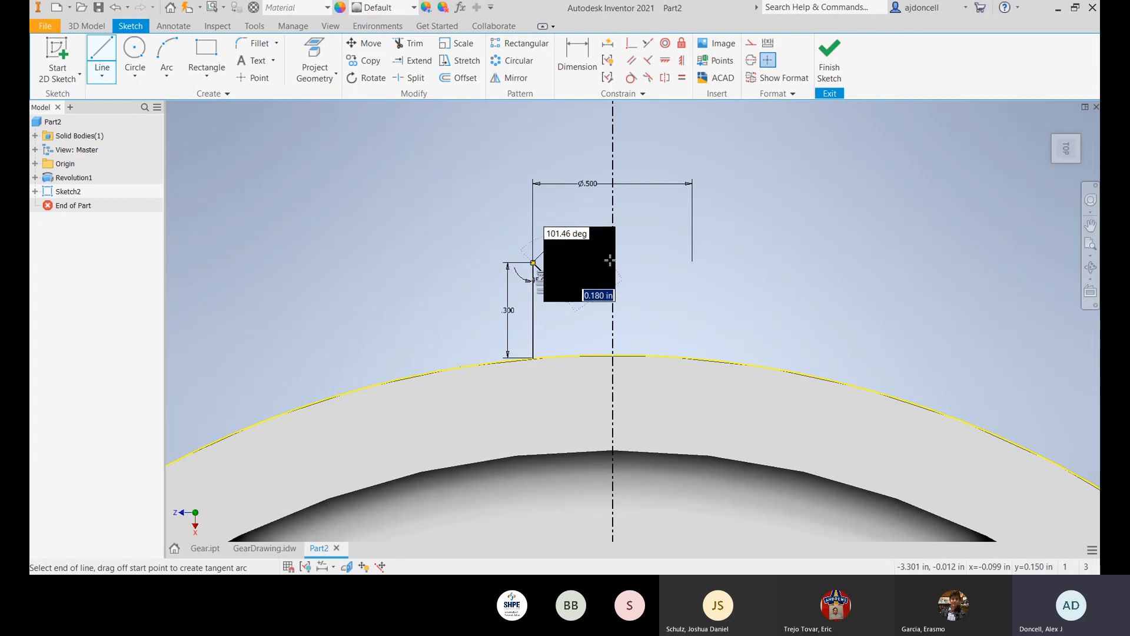
pyautogui.press('Escape')
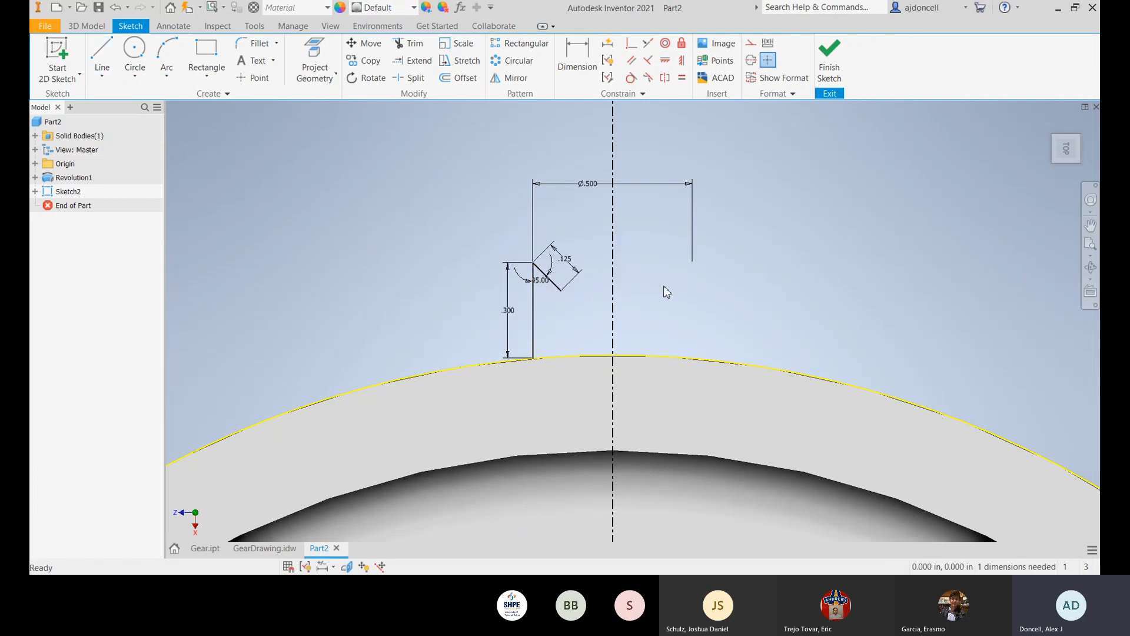
pyautogui.hotkey('ctrl', 'z')
# Step: Draw a 0.125 in line at 180-45 degrees from the vertical line's outer end, continuing with a horizontal line to the centerline
pyautogui.click(102, 56)
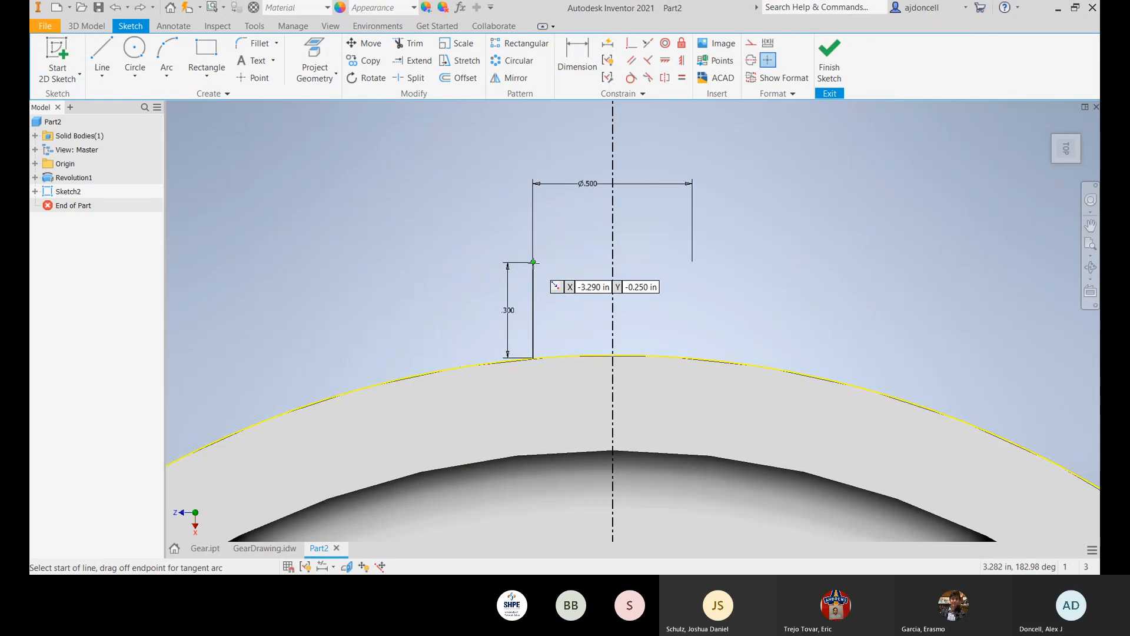
pyautogui.click(533, 262)
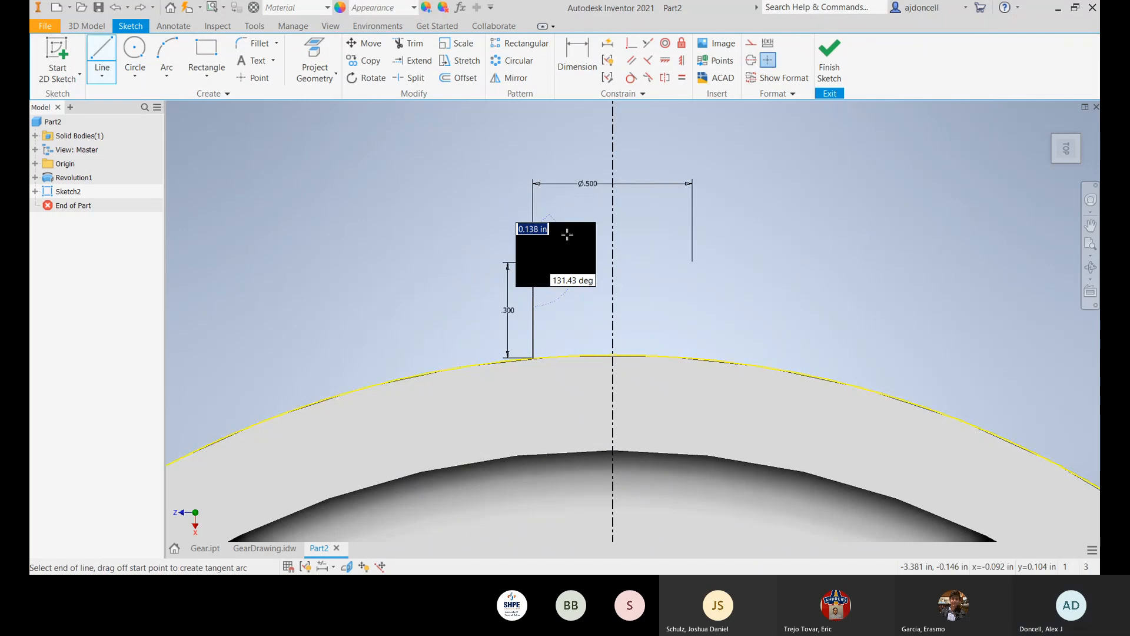
pyautogui.write('0.125')
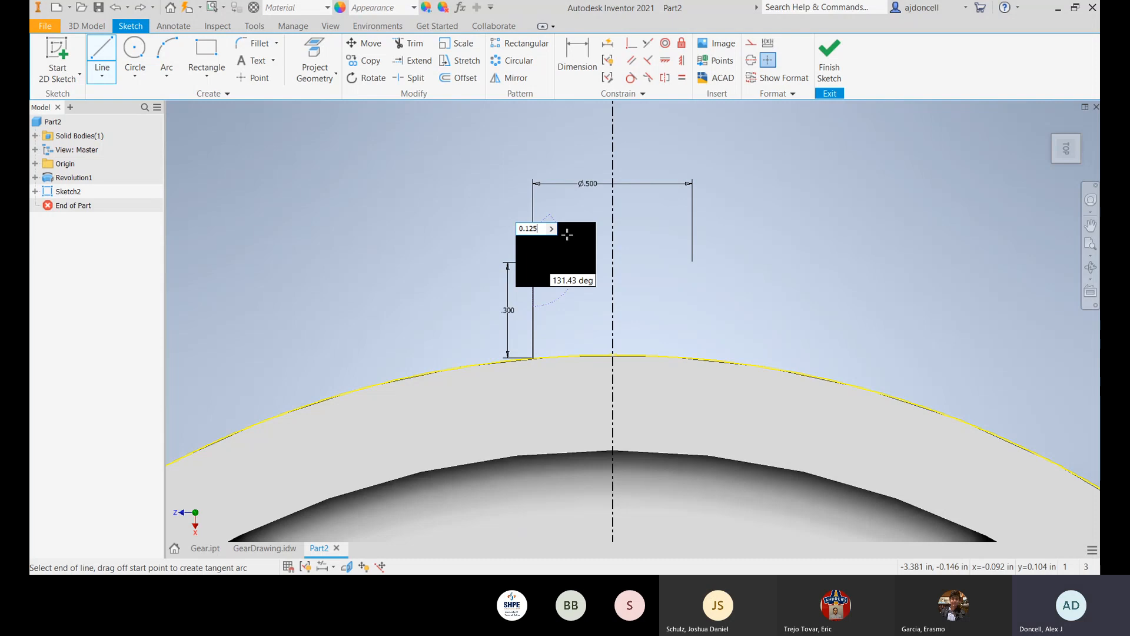
pyautogui.press('Tab')
pyautogui.write('18')
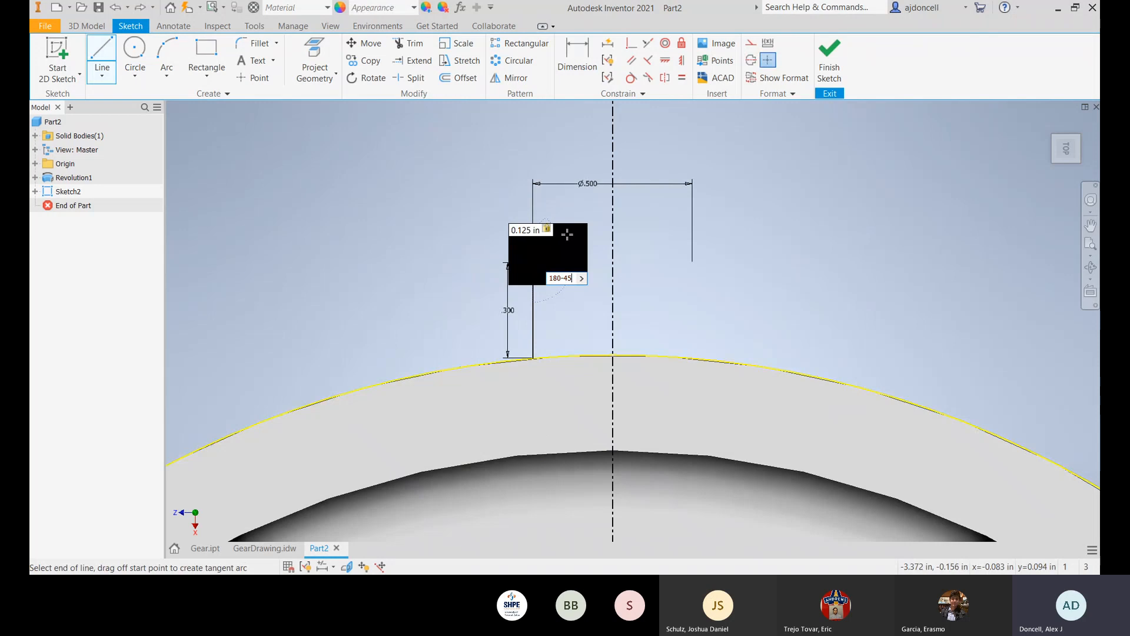
pyautogui.write('0-45')
pyautogui.press('Return')
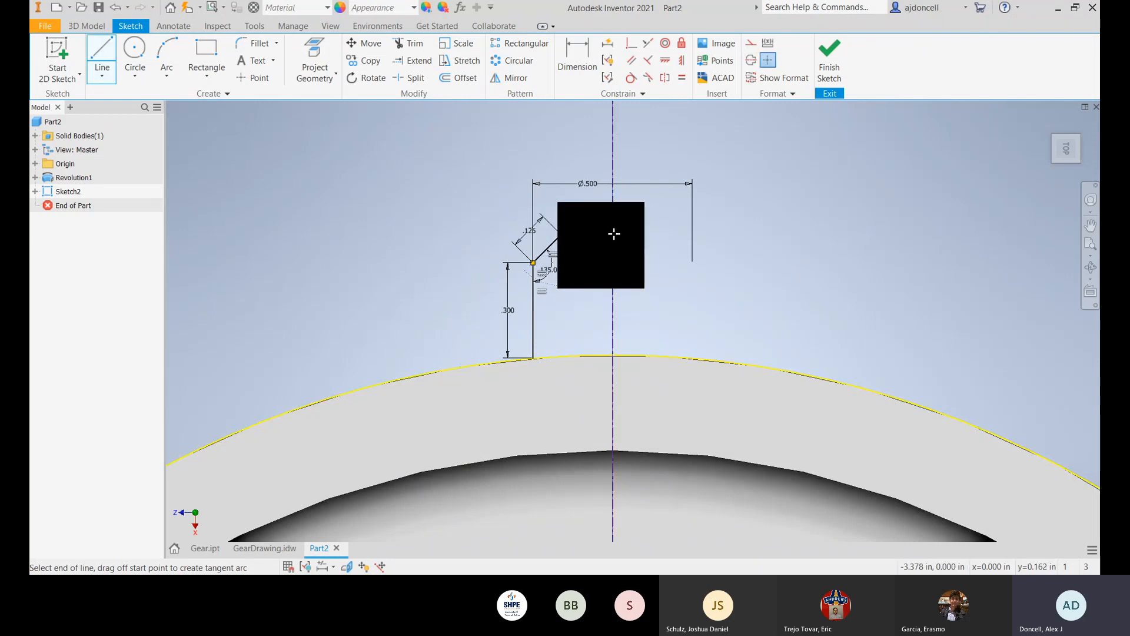
pyautogui.click(613, 235)
# Step: Try to dimension the short horizontal line, cancel it, and delete the 0.5 in diameter dimension
pyautogui.press('d')
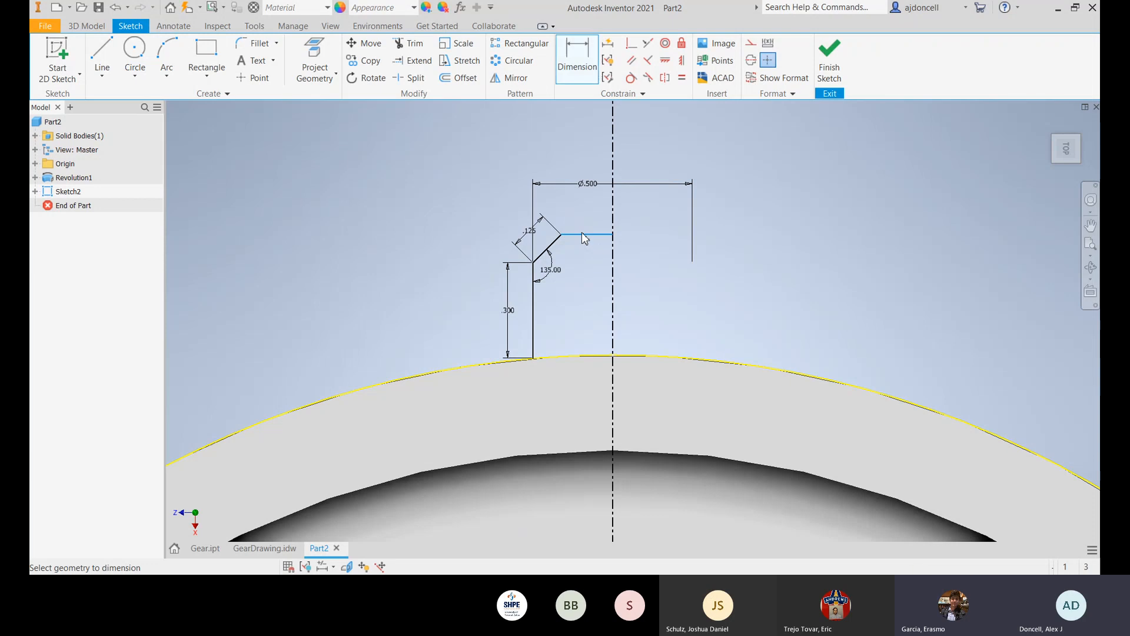
pyautogui.click(582, 234)
pyautogui.click(583, 210)
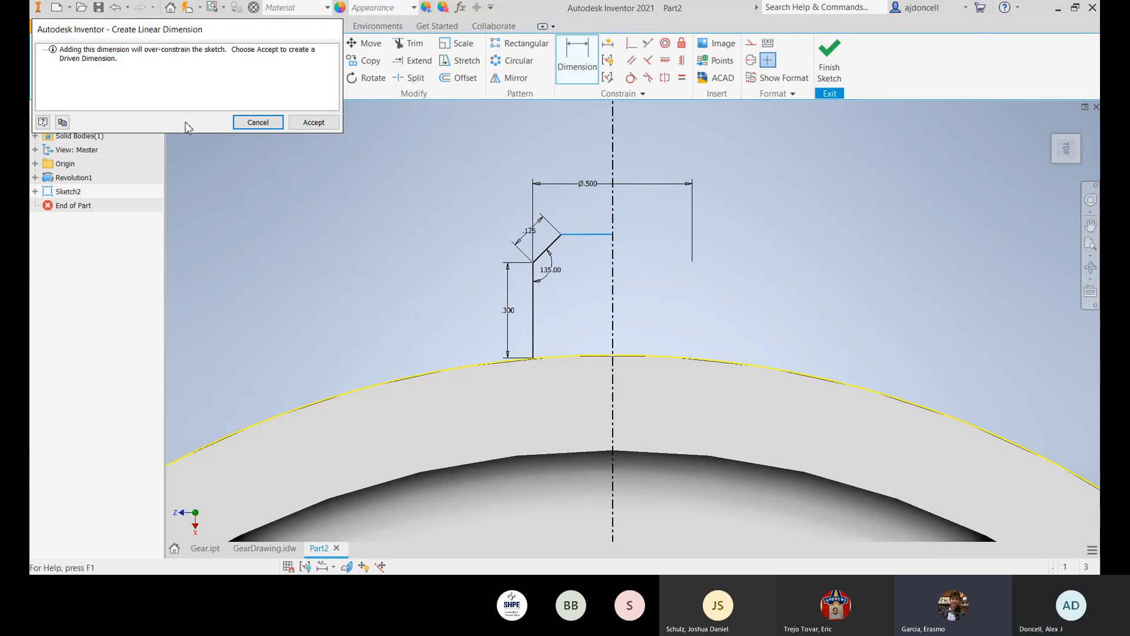
pyautogui.click(242, 122)
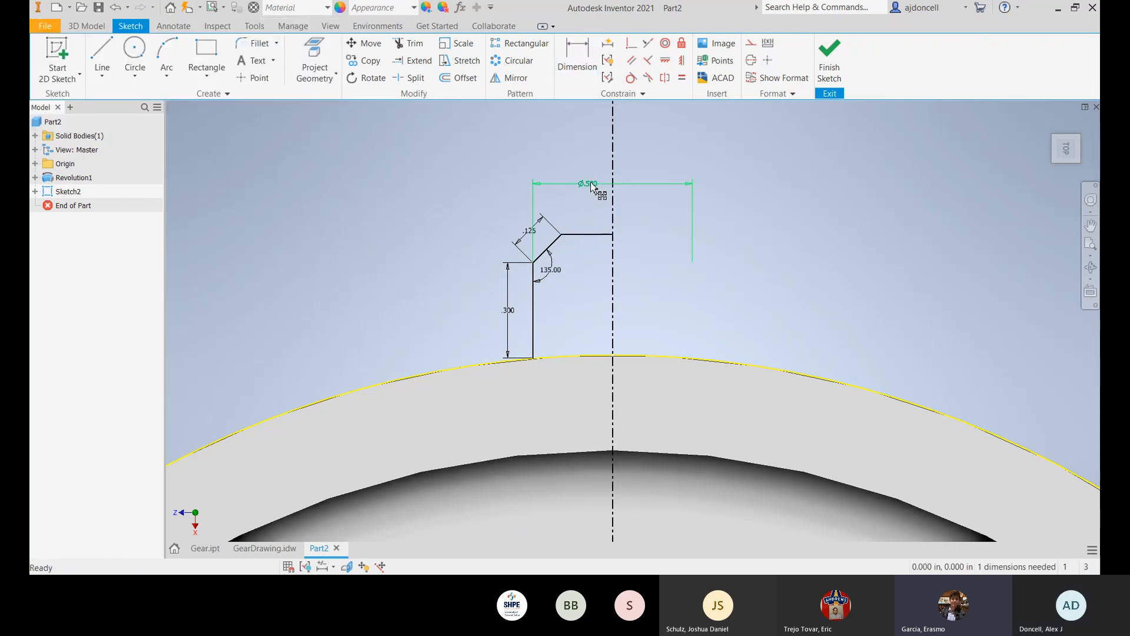
pyautogui.press('Delete')
# Step: Dimension the short horizontal line that meets the centerline at 0.15 in
pyautogui.click(573, 71)
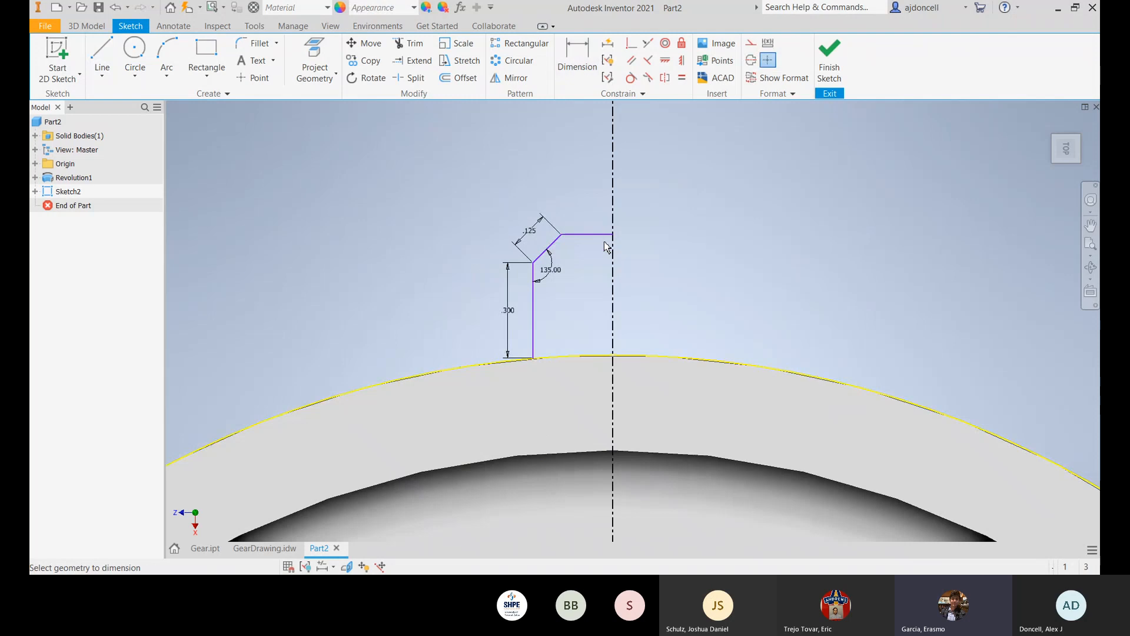
pyautogui.click(602, 235)
pyautogui.click(606, 211)
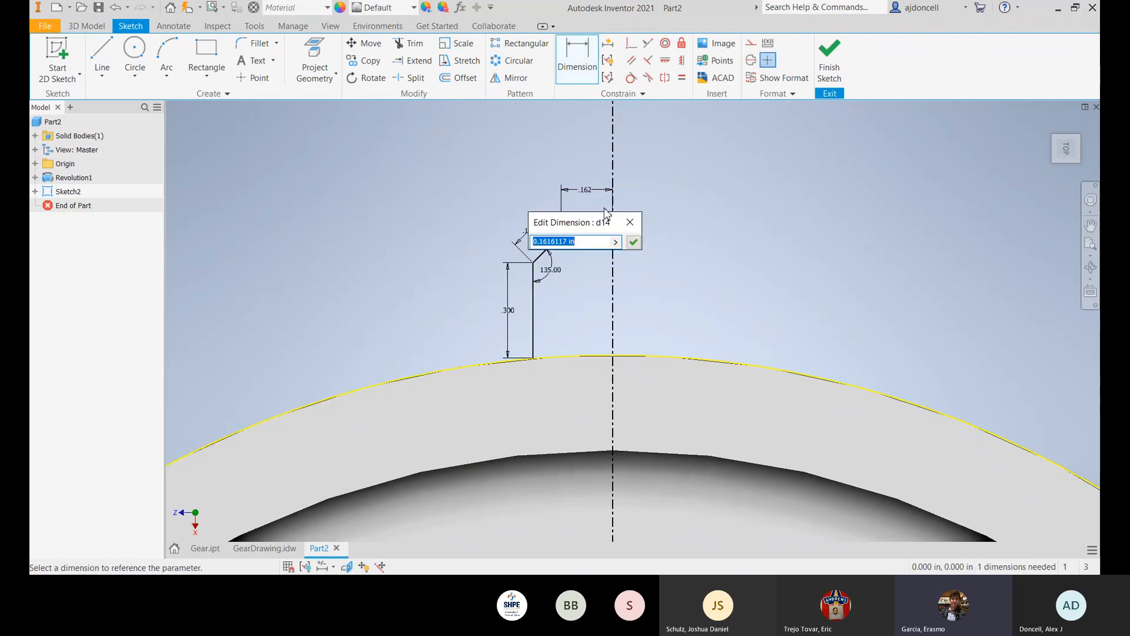
pyautogui.write('.15')
pyautogui.press('Return')
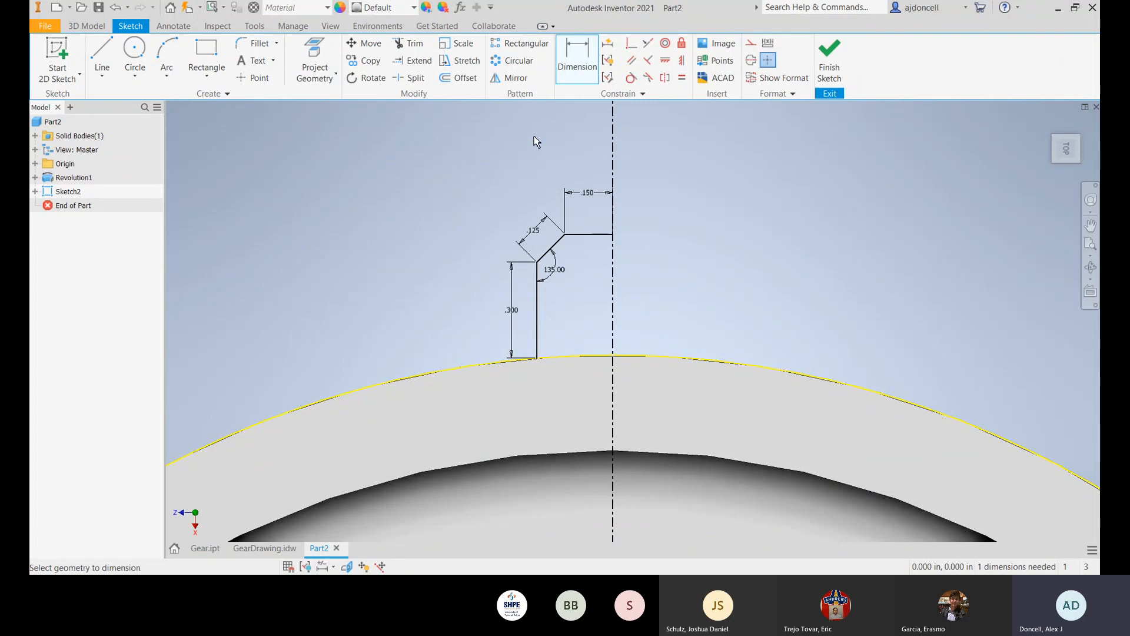
pyautogui.press('Escape')
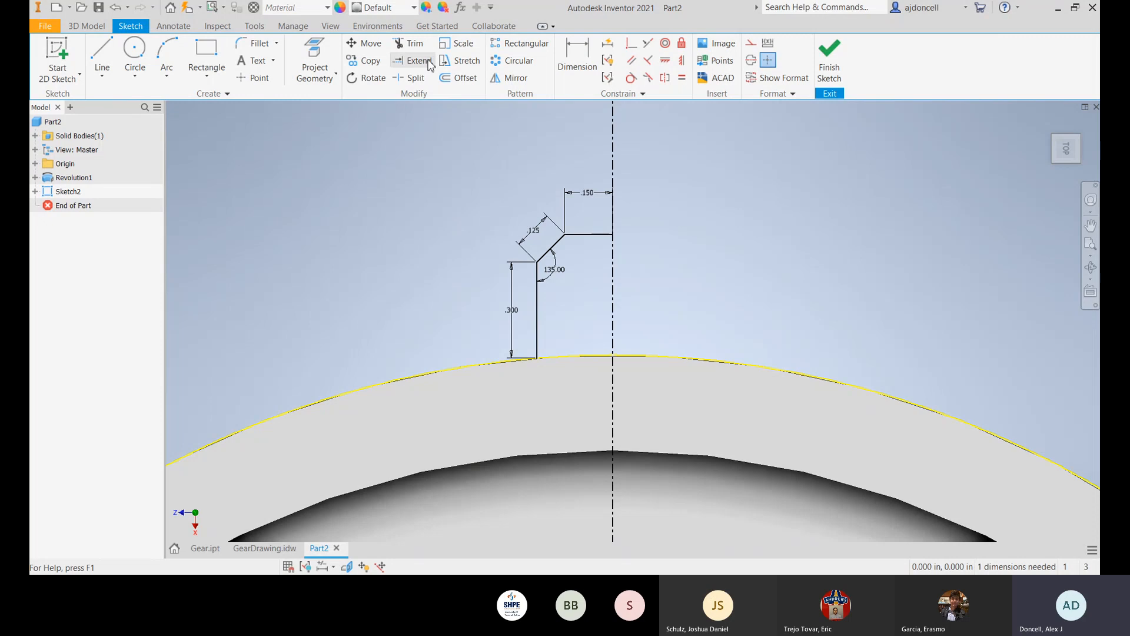
# Step: Mirror the three half-tooth lines about the vertical centerline and finish the sketch
pyautogui.click(512, 78)
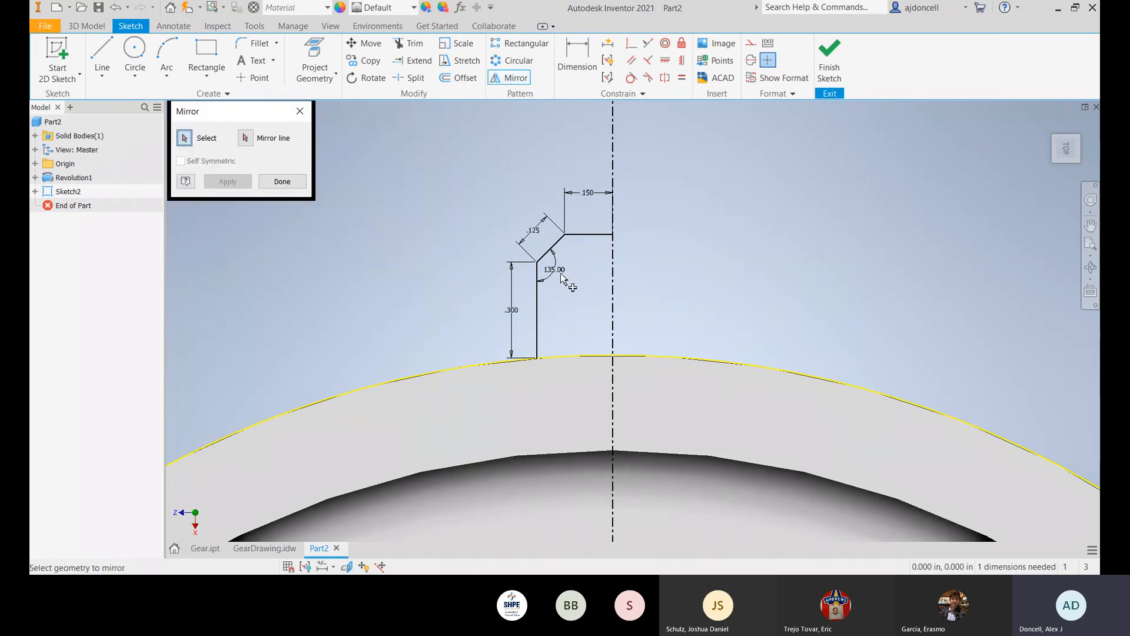
pyautogui.click(539, 325)
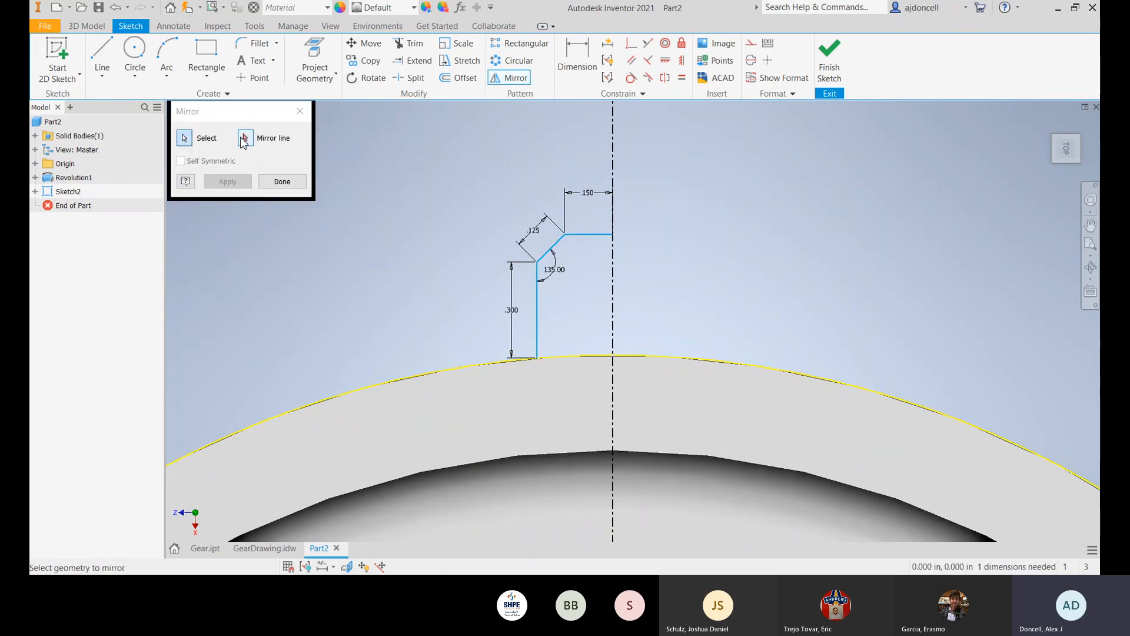
pyautogui.click(243, 139)
pyautogui.click(613, 146)
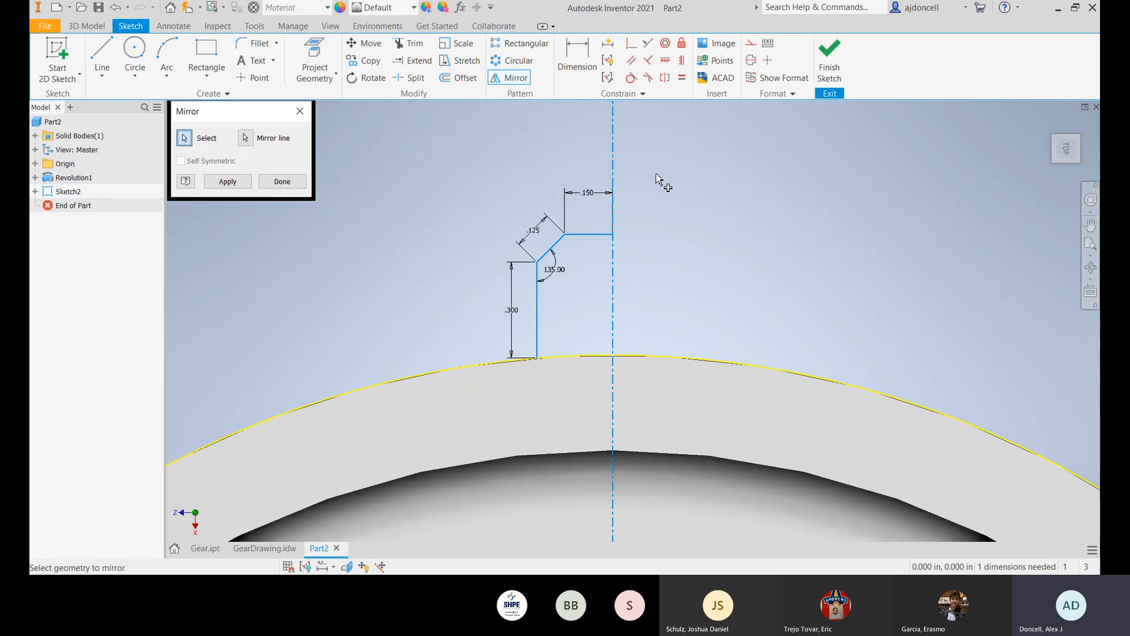
pyautogui.click(225, 184)
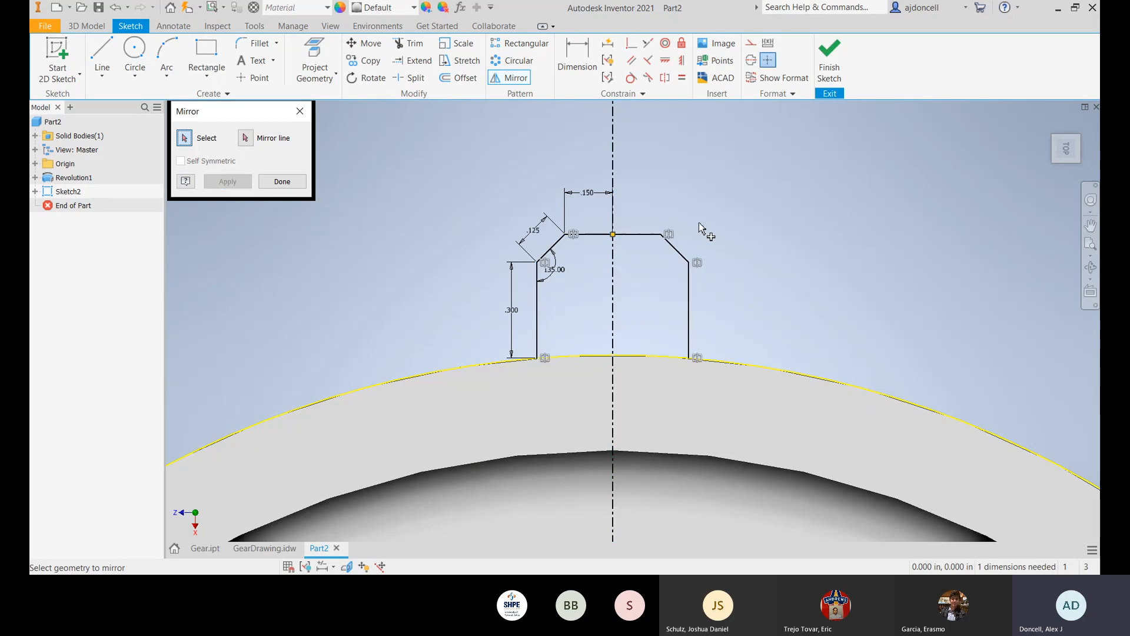
pyautogui.click(283, 182)
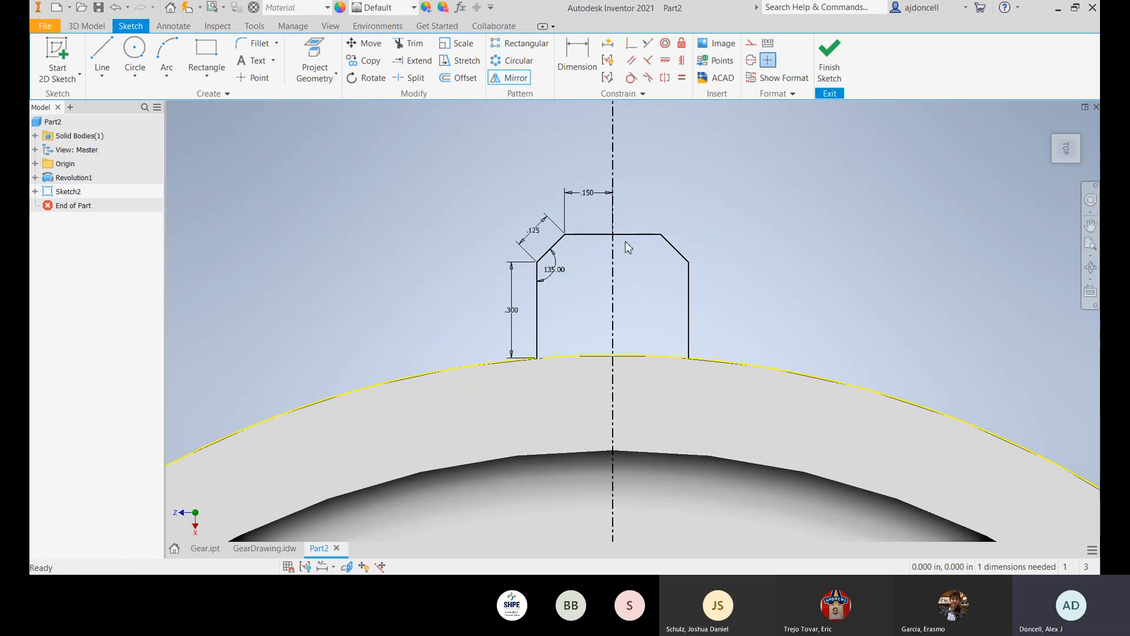
pyautogui.click(831, 64)
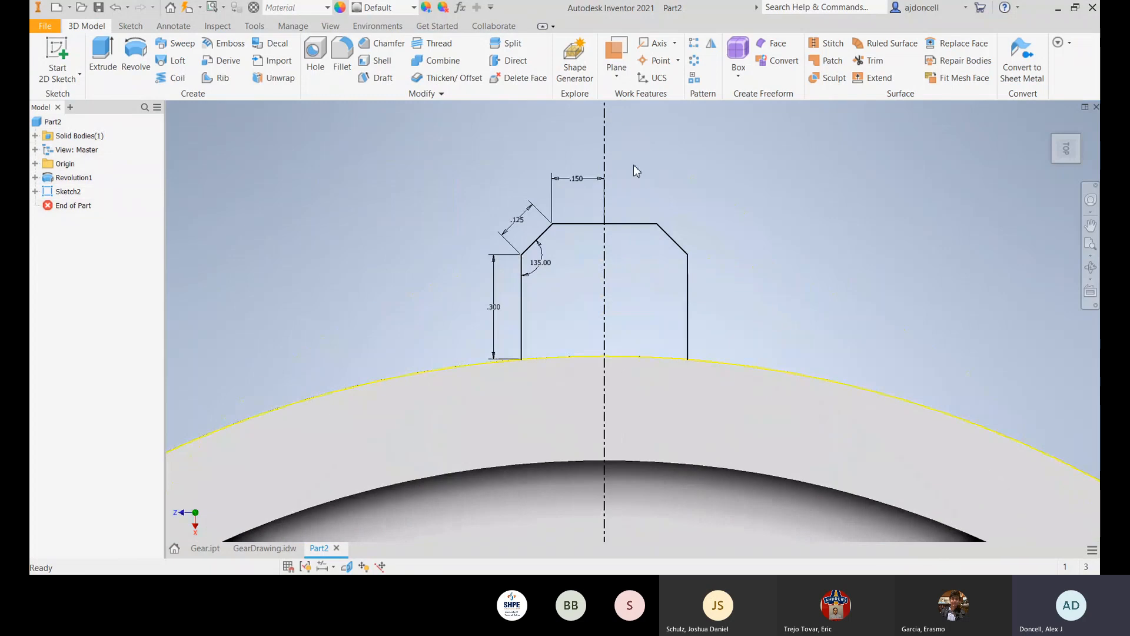
# Step: Extrude both halves of the tooth profile in the flipped direction across the rim, ending at the gear body's opposite face
pyautogui.click(103, 62)
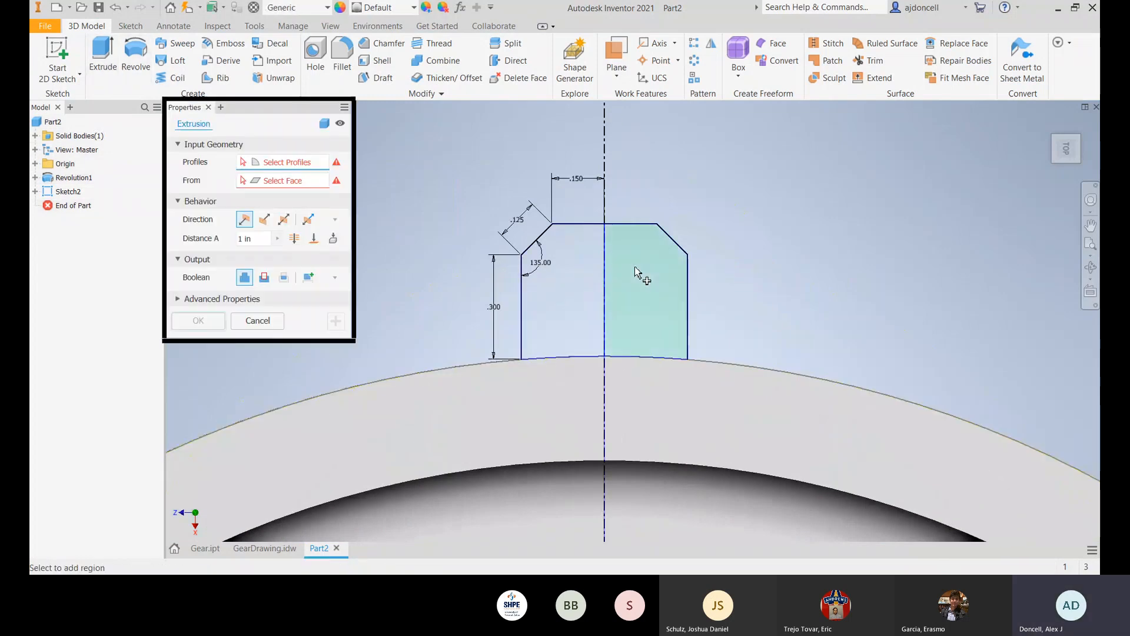
pyautogui.click(634, 266)
pyautogui.click(573, 255)
pyautogui.scroll(-3, 806, 273)
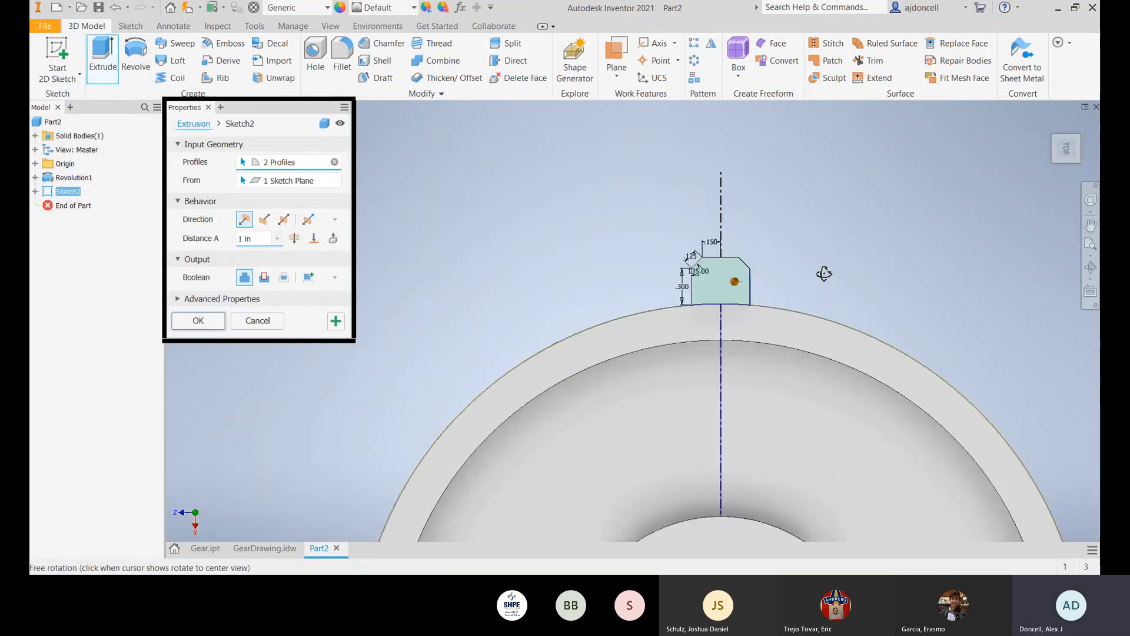
pyautogui.keyDown('shift'); pyautogui.moveTo(822, 272); pyautogui.dragTo(730, 288, button='middle'); pyautogui.keyUp('shift')
pyautogui.click(264, 219)
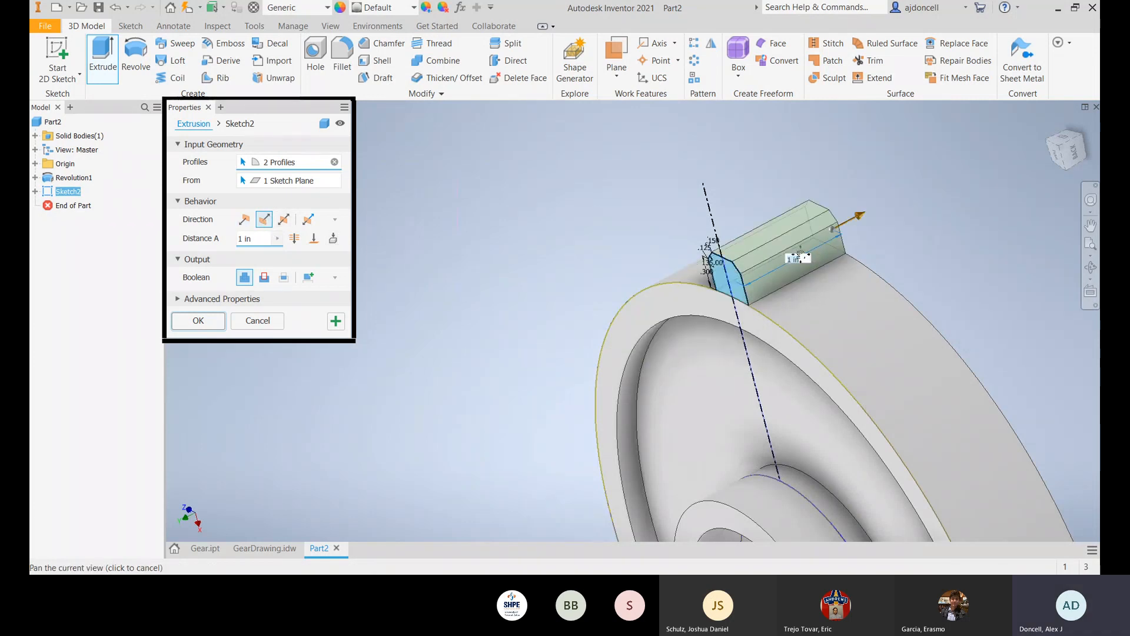
pyautogui.keyDown('shift'); pyautogui.moveTo(856, 230); pyautogui.dragTo(779, 271, button='middle'); pyautogui.keyUp('shift')
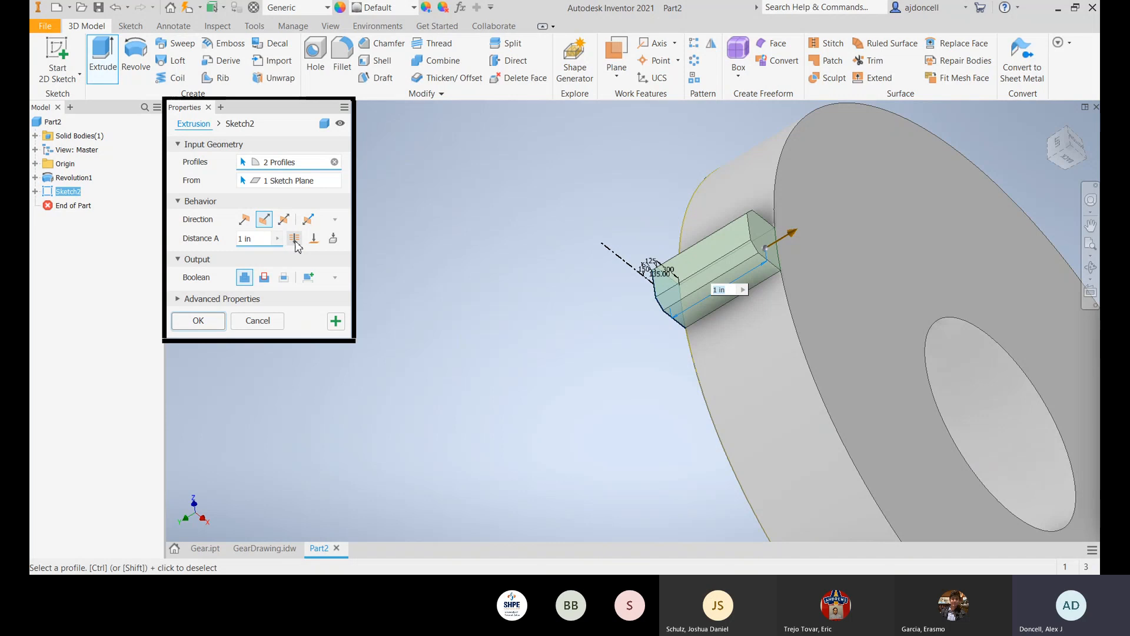
pyautogui.click(313, 240)
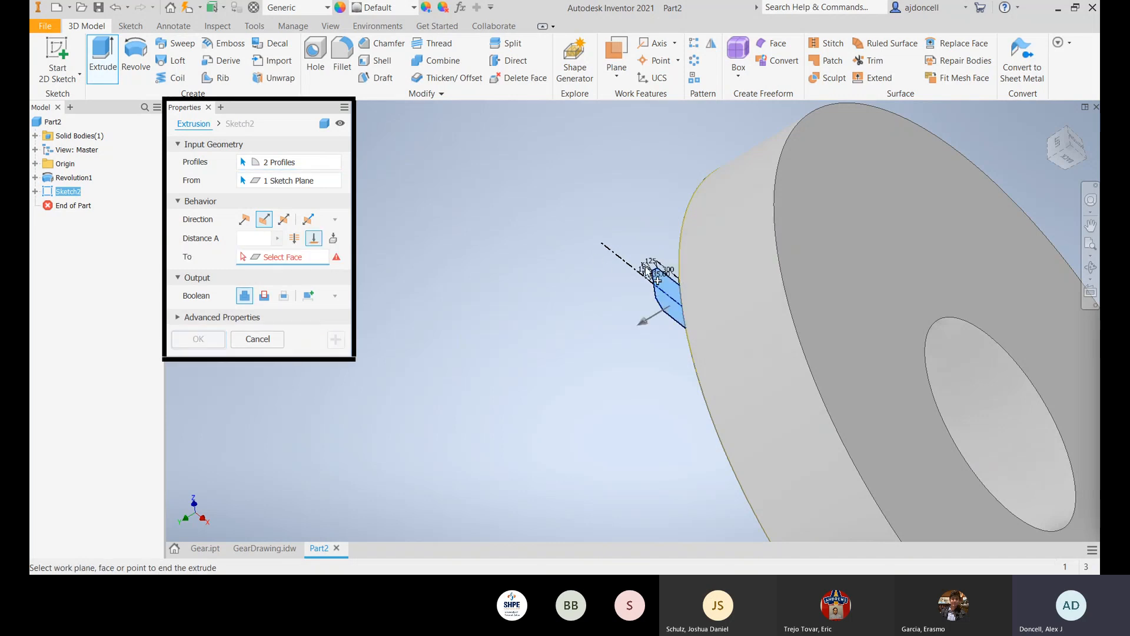
pyautogui.click(796, 273)
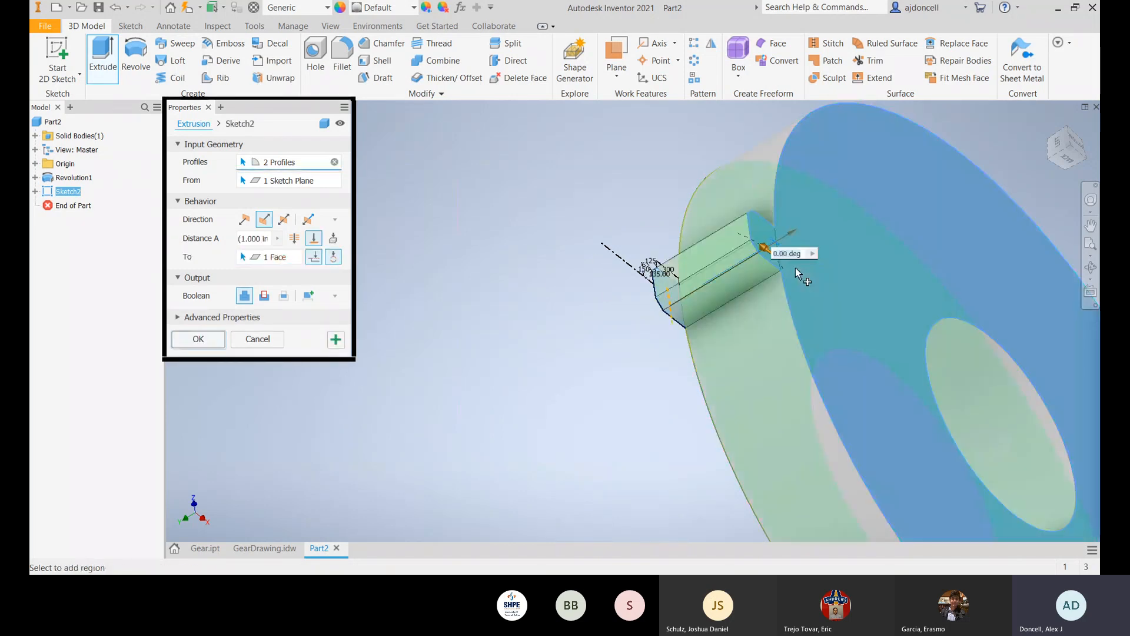
pyautogui.keyDown('shift'); pyautogui.moveTo(572, 340); pyautogui.dragTo(766, 320, button='middle'); pyautogui.keyUp('shift')
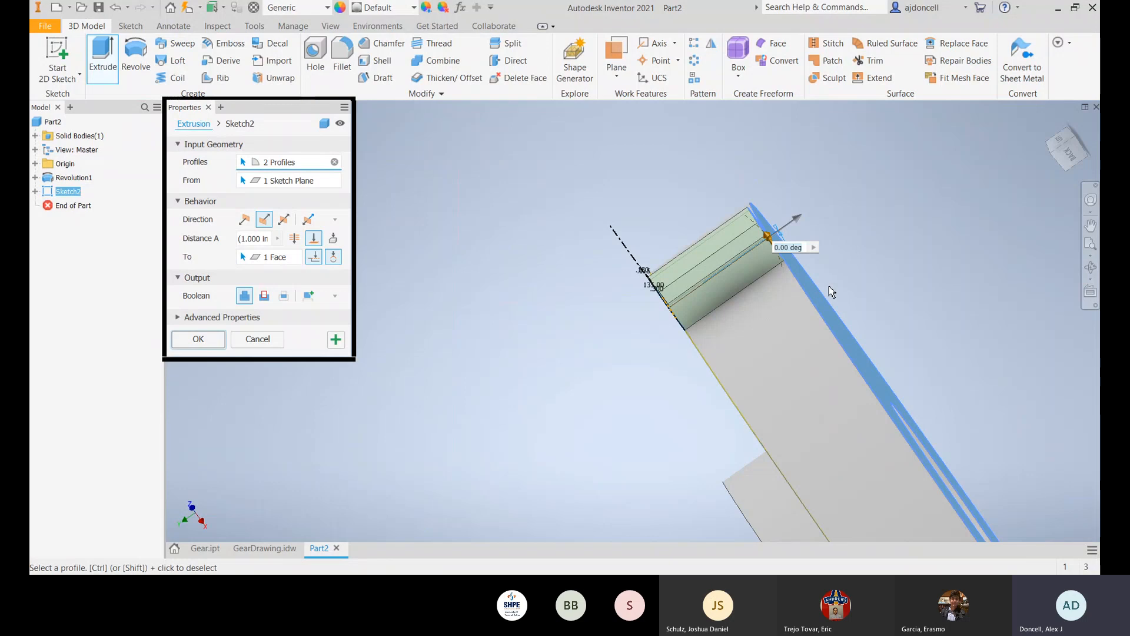
pyautogui.press('F5')
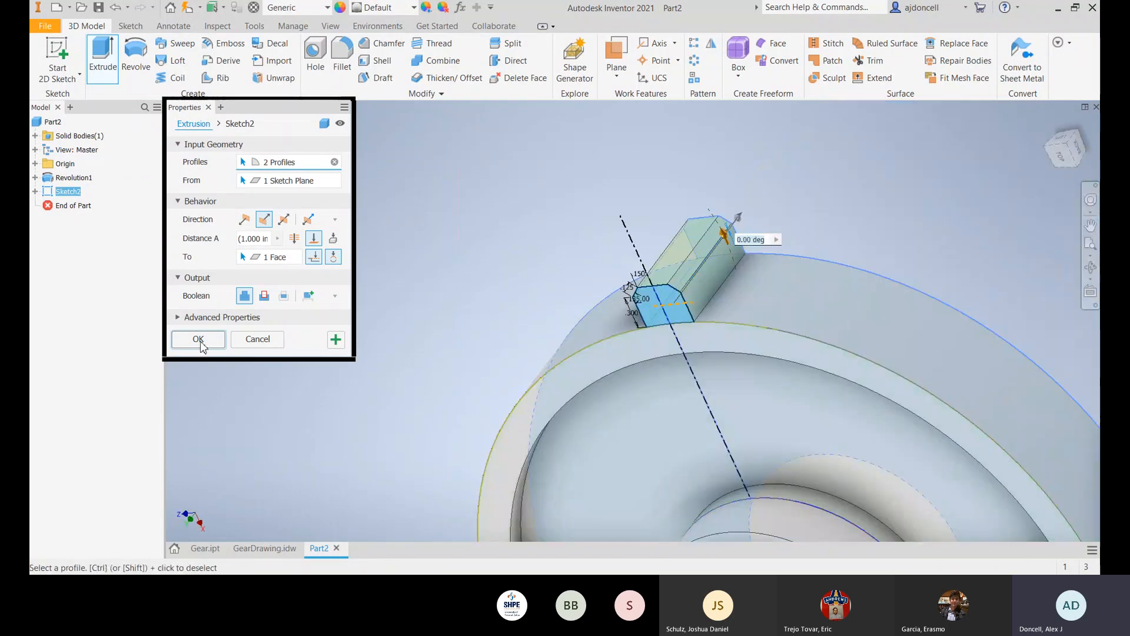
pyautogui.click(200, 340)
pyautogui.keyDown('shift'); pyautogui.moveTo(732, 429); pyautogui.dragTo(681, 273, button='middle'); pyautogui.keyUp('shift')
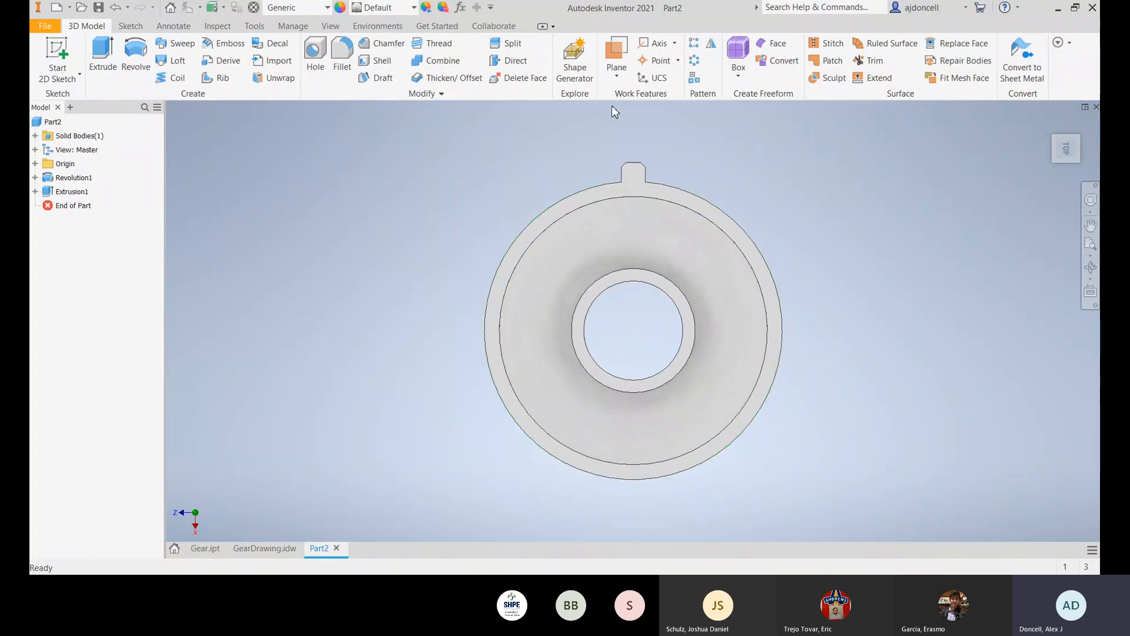
pyautogui.click(695, 62)
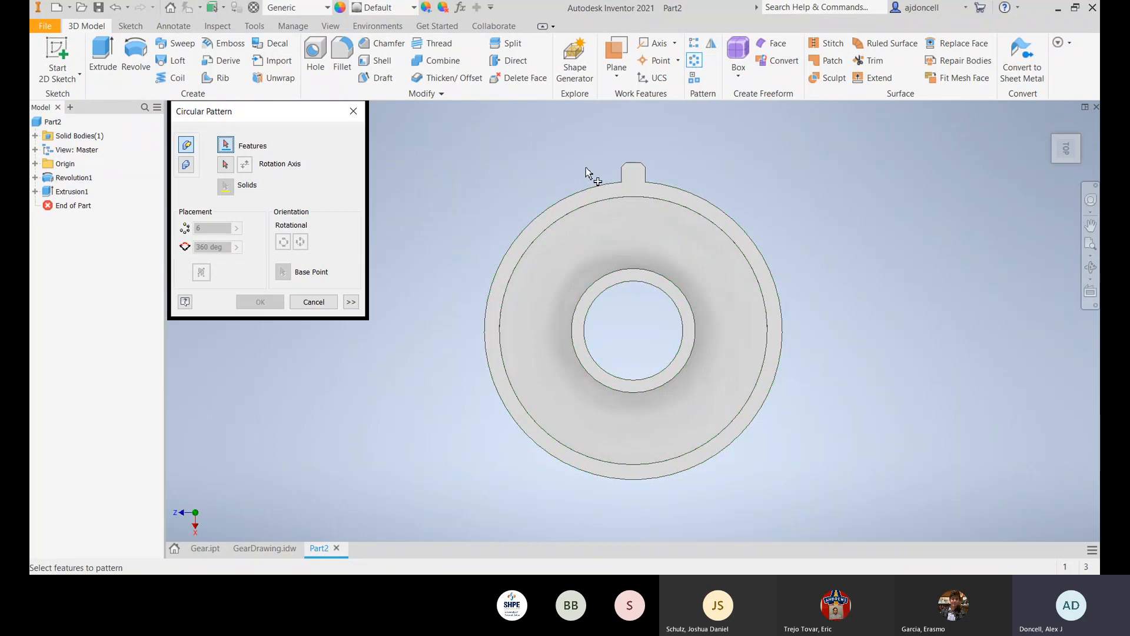
pyautogui.click(226, 165)
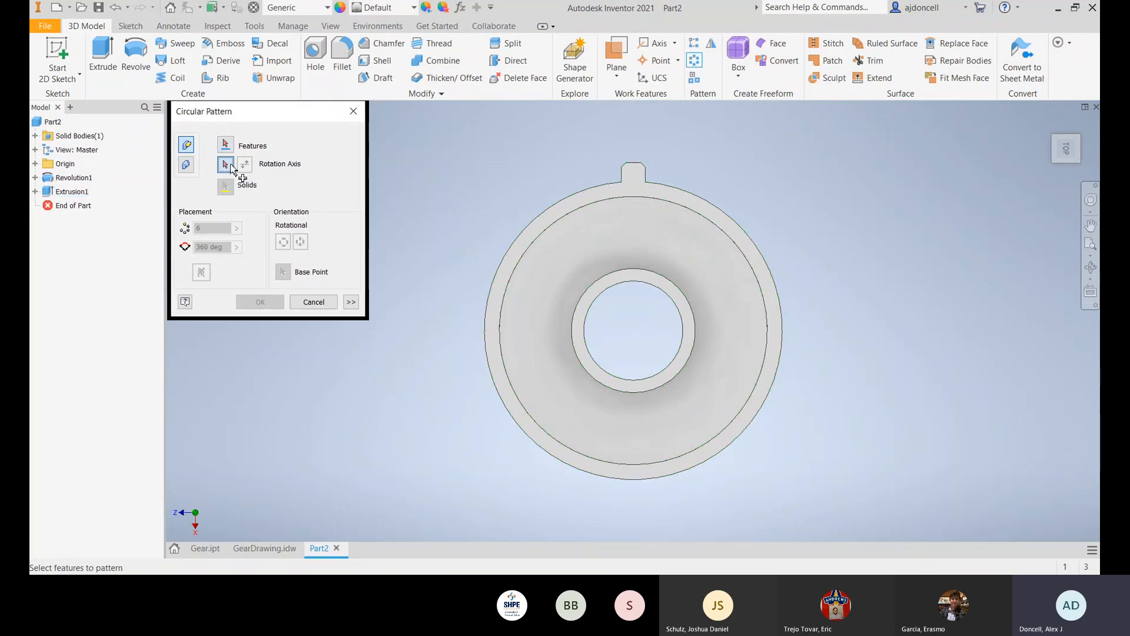
pyautogui.moveTo(649, 313); pyautogui.dragTo(699, 248, button='middle')
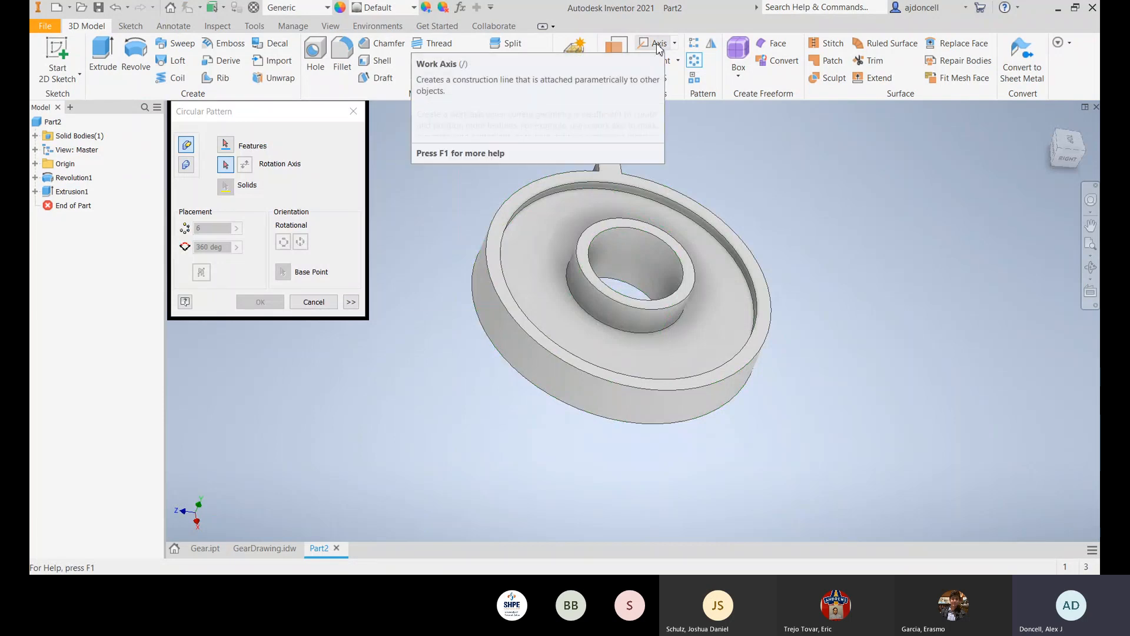
pyautogui.click(645, 260)
pyautogui.press('pageup')
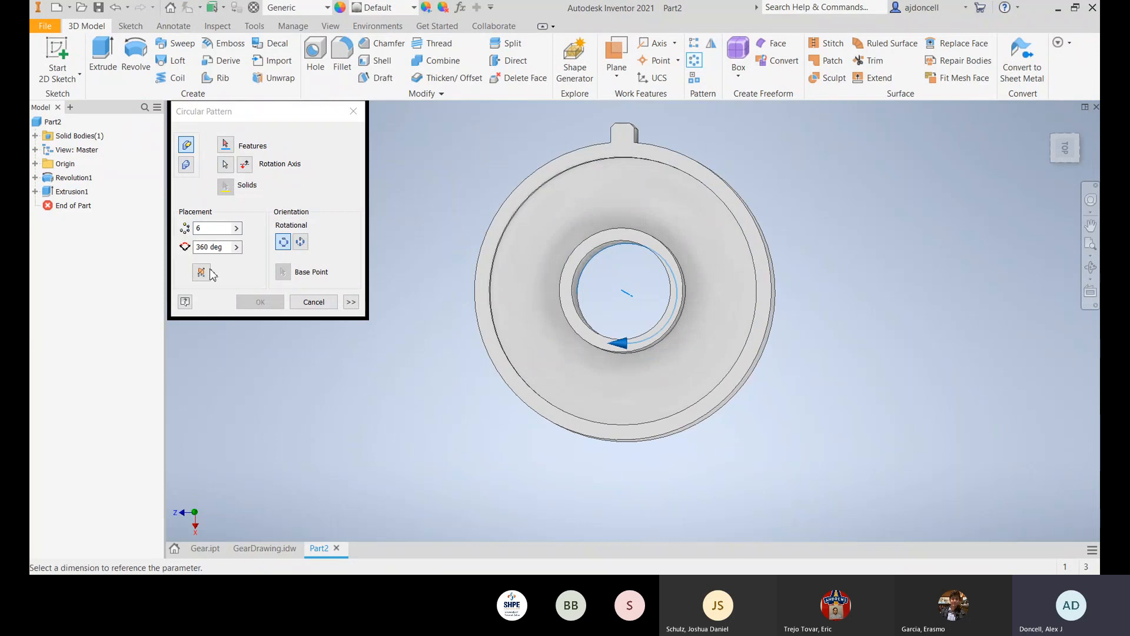
pyautogui.click(197, 229)
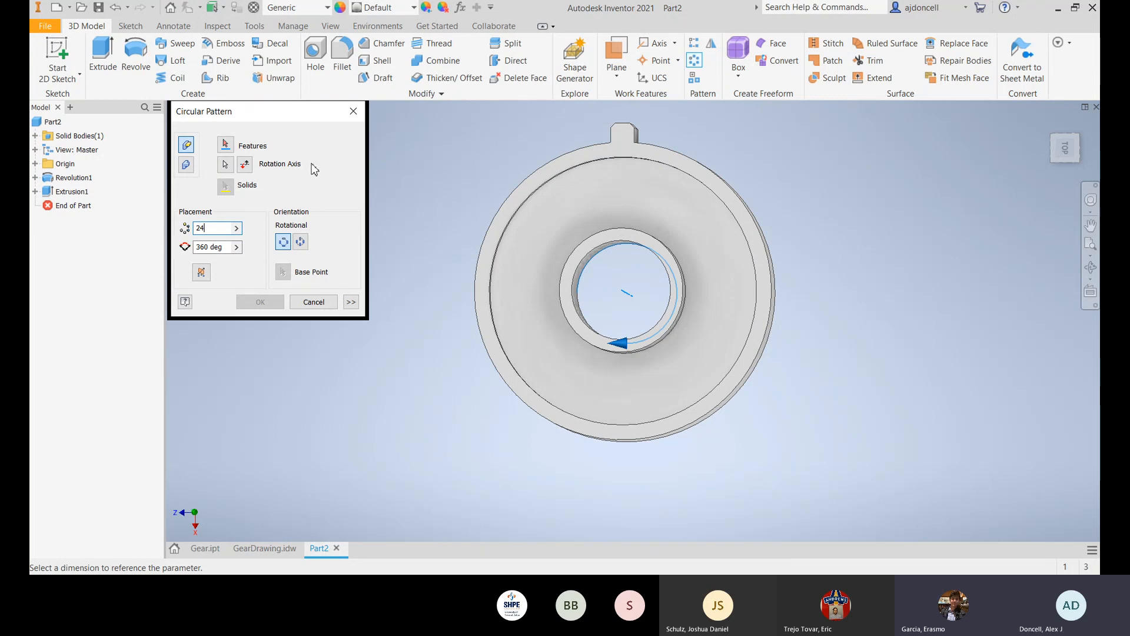
pyautogui.click(353, 111)
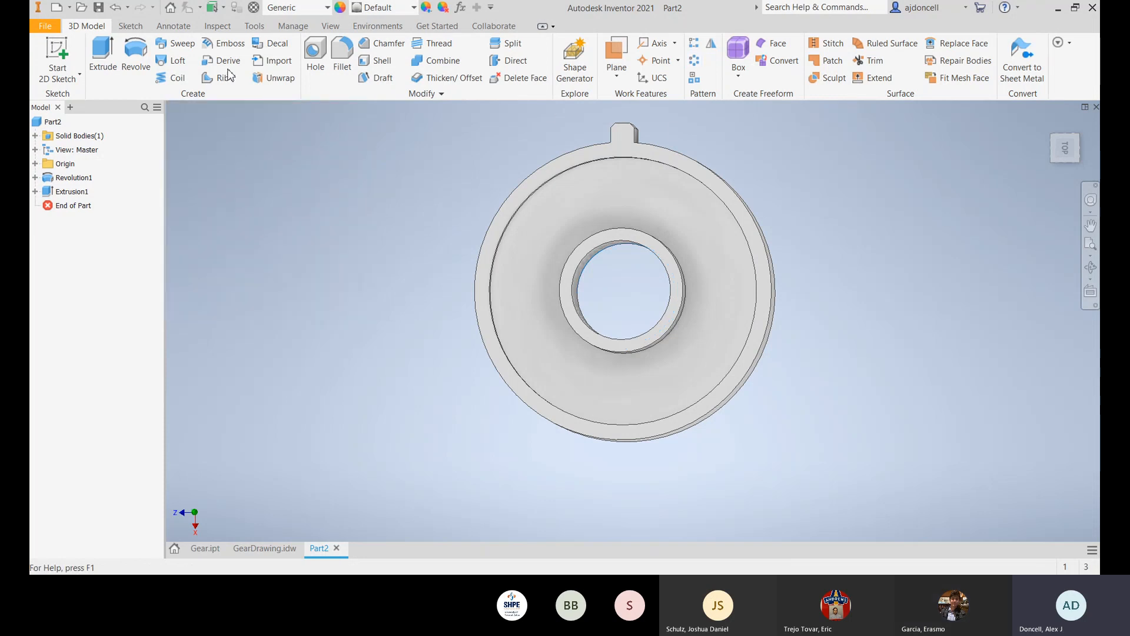
pyautogui.press('s')
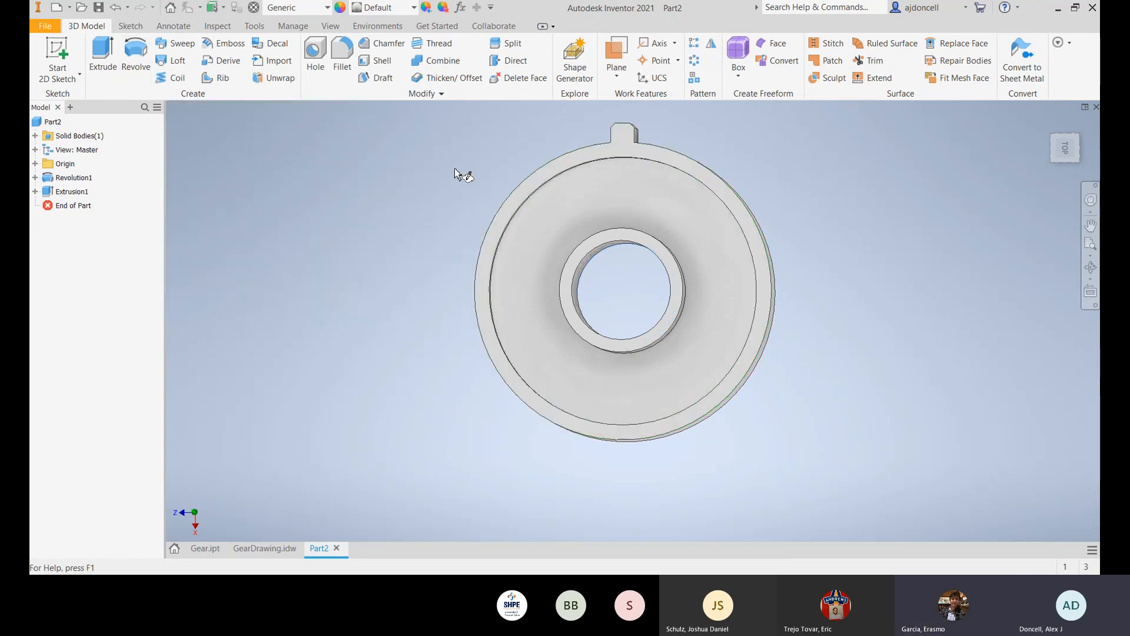
pyautogui.press('Escape')
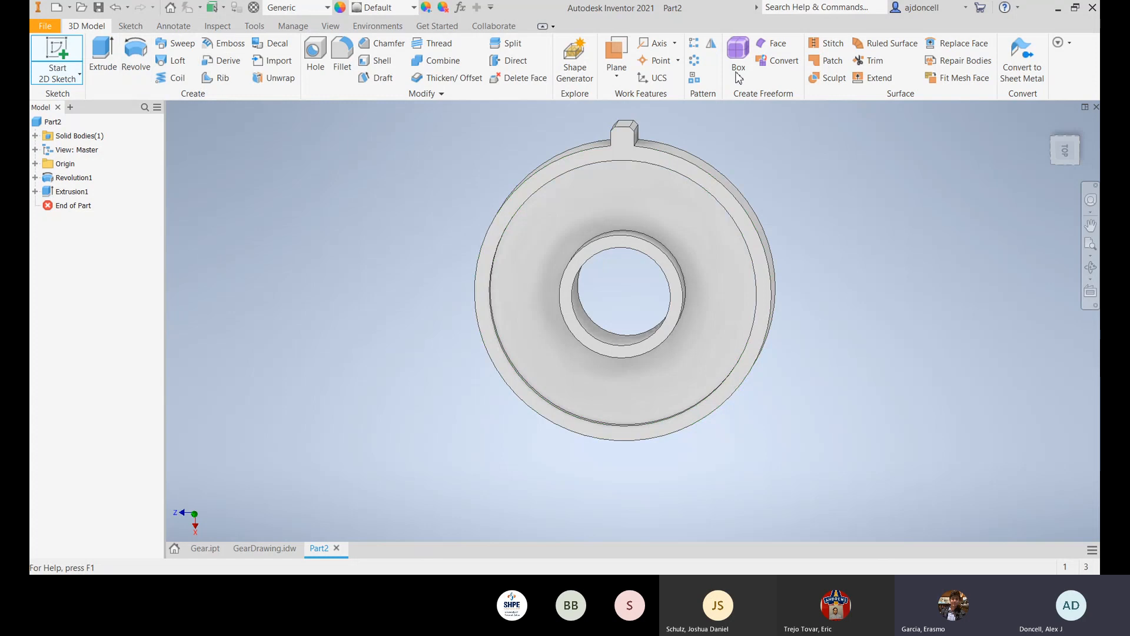
# Step: Create a circular pattern of the extruded tooth around the center bore's axis with 24 occurrences over 360 deg
pyautogui.click(694, 60)
pyautogui.click(627, 135)
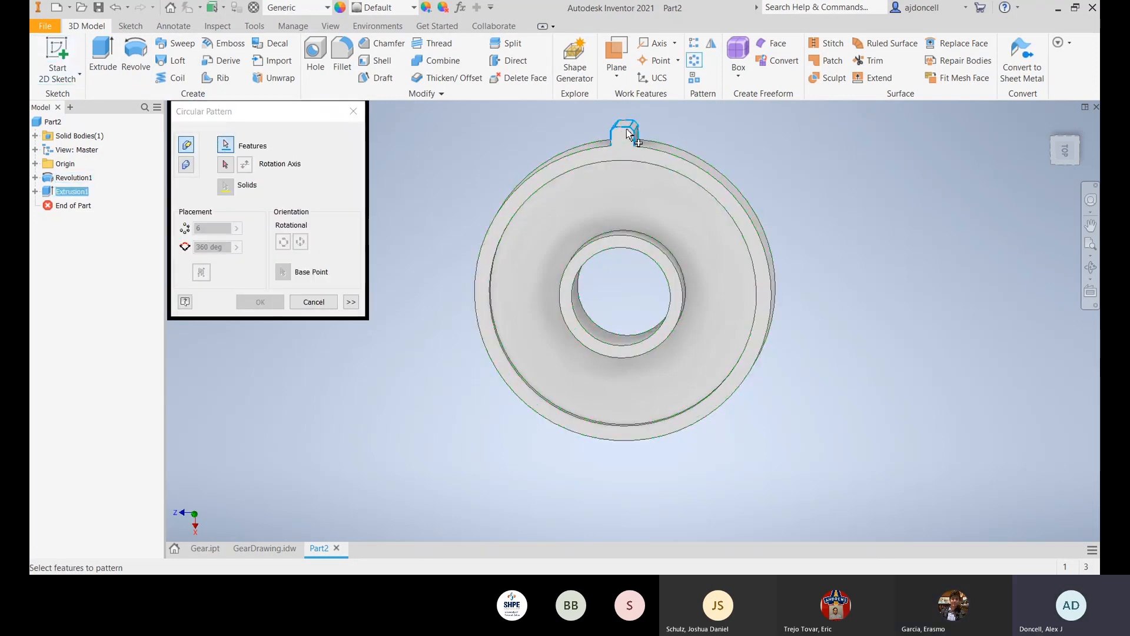
pyautogui.click(225, 164)
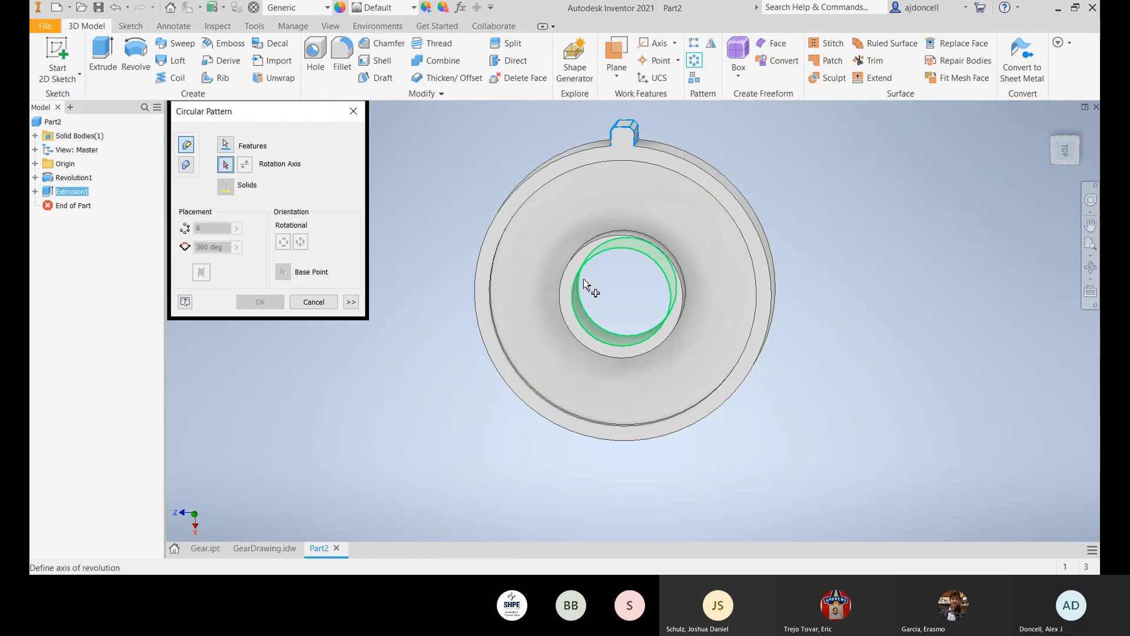
pyautogui.click(587, 302)
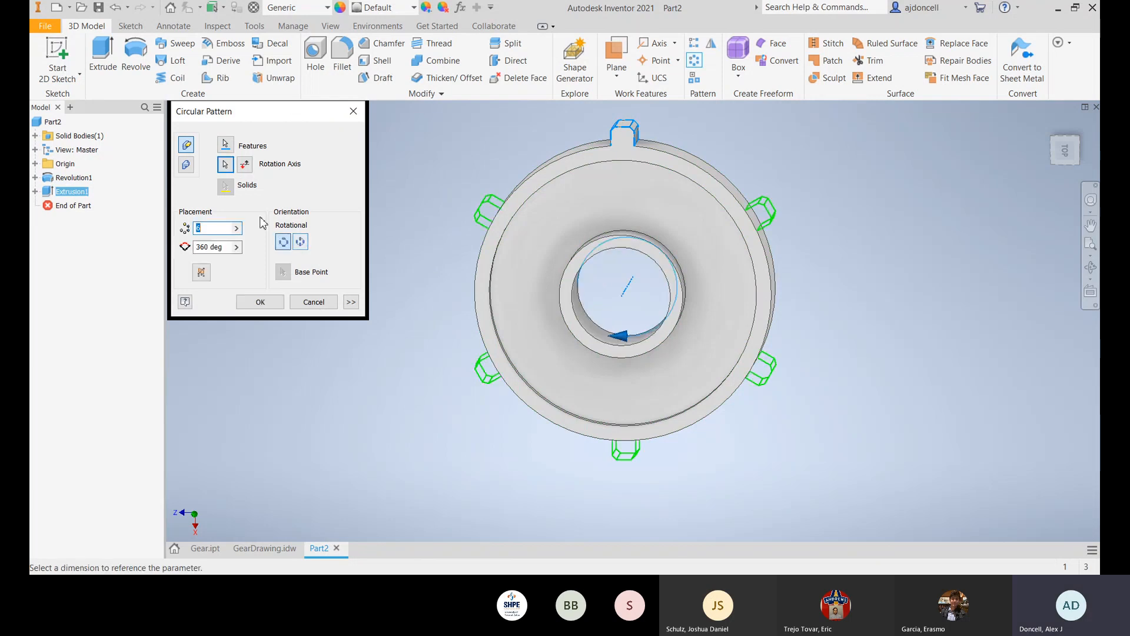
pyautogui.write('24')
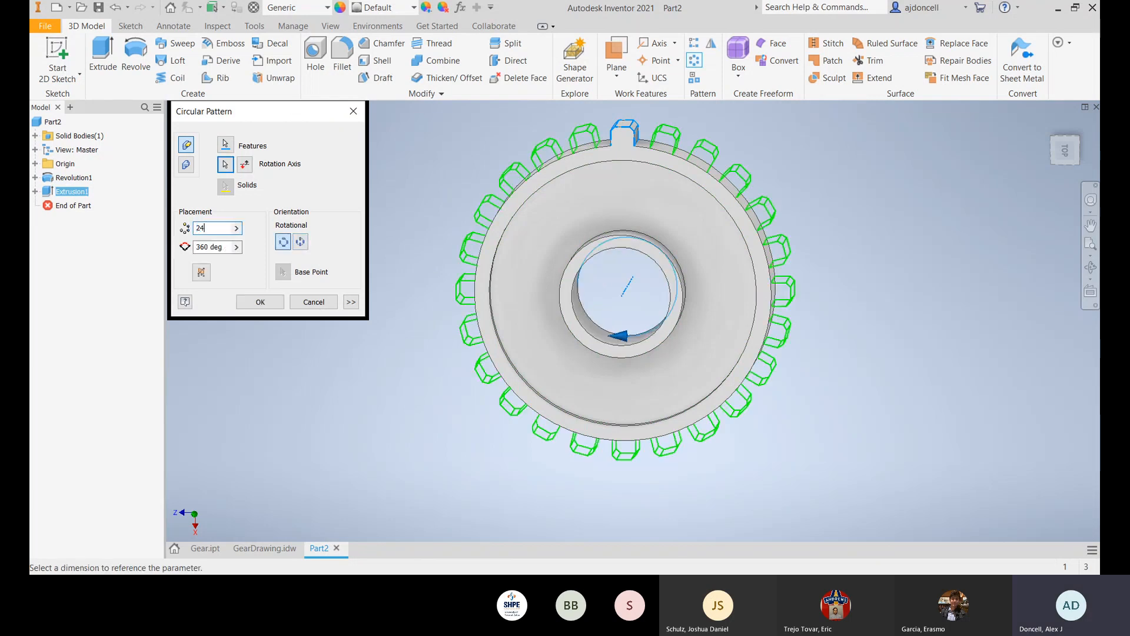
pyautogui.click(259, 301)
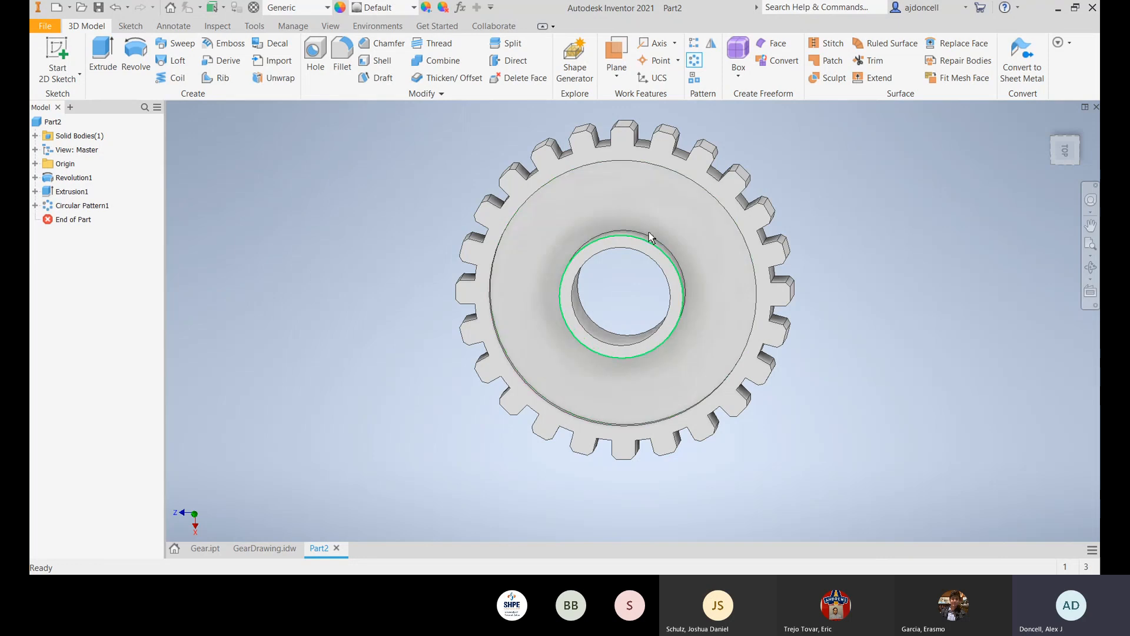
# Step: Save the part as "Gear 2" in the Workshop Prep folder
pyautogui.moveTo(719, 250)
pyautogui.mouseDown(button='middle')
pyautogui.moveTo(714, 278)
pyautogui.moveTo(704, 208)
pyautogui.moveTo(698, 252)
pyautogui.mouseUp(button='middle')
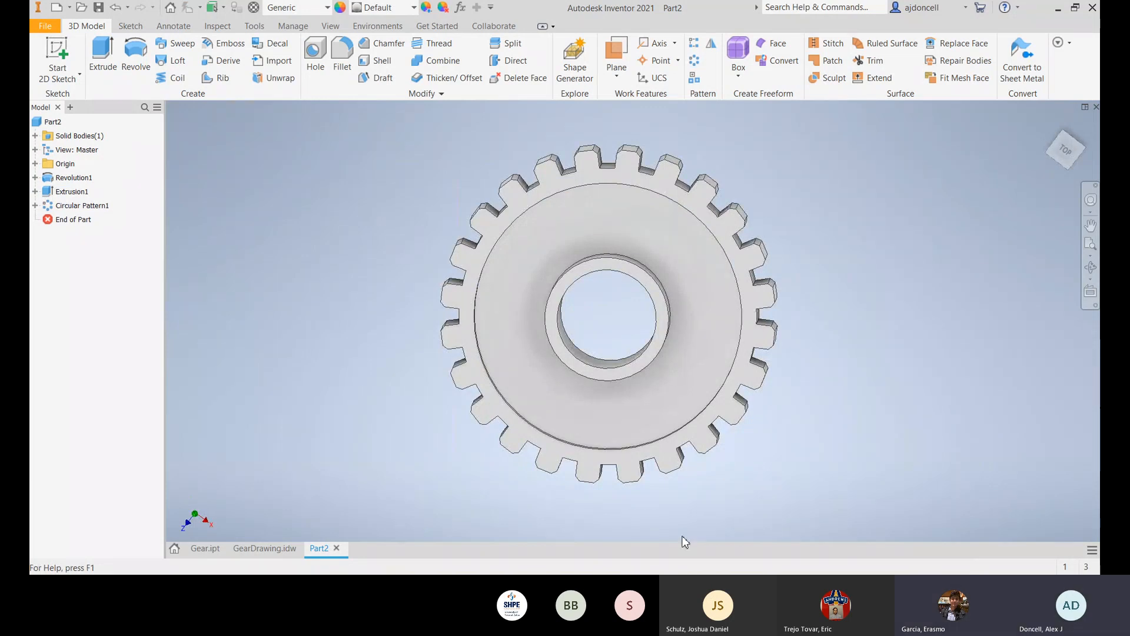
pyautogui.click(97, 9)
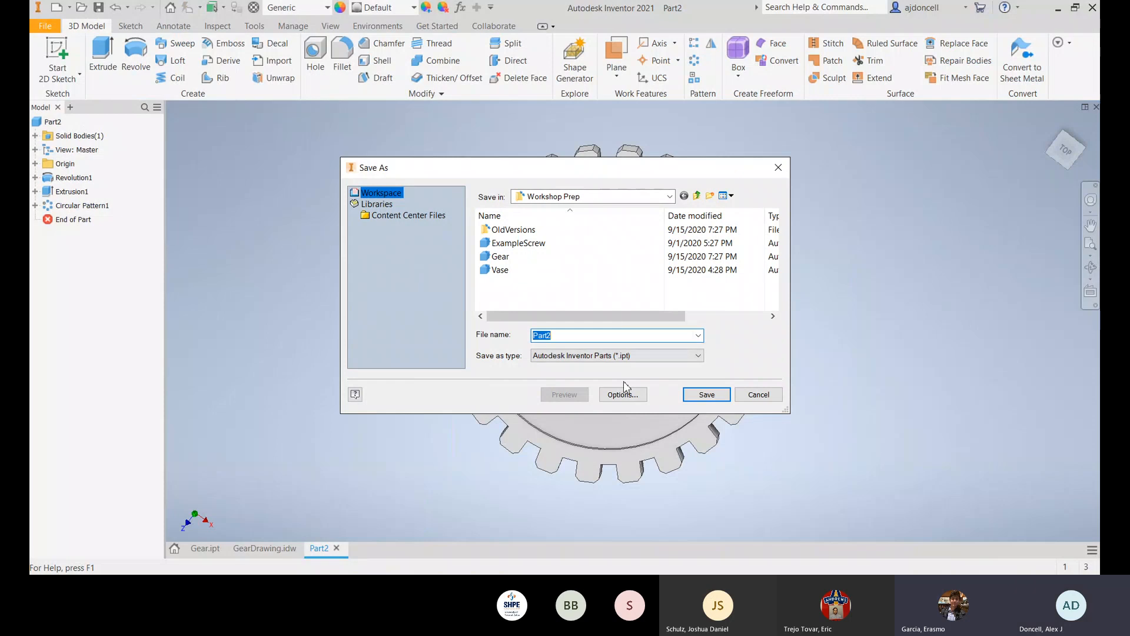
pyautogui.write('Gear')
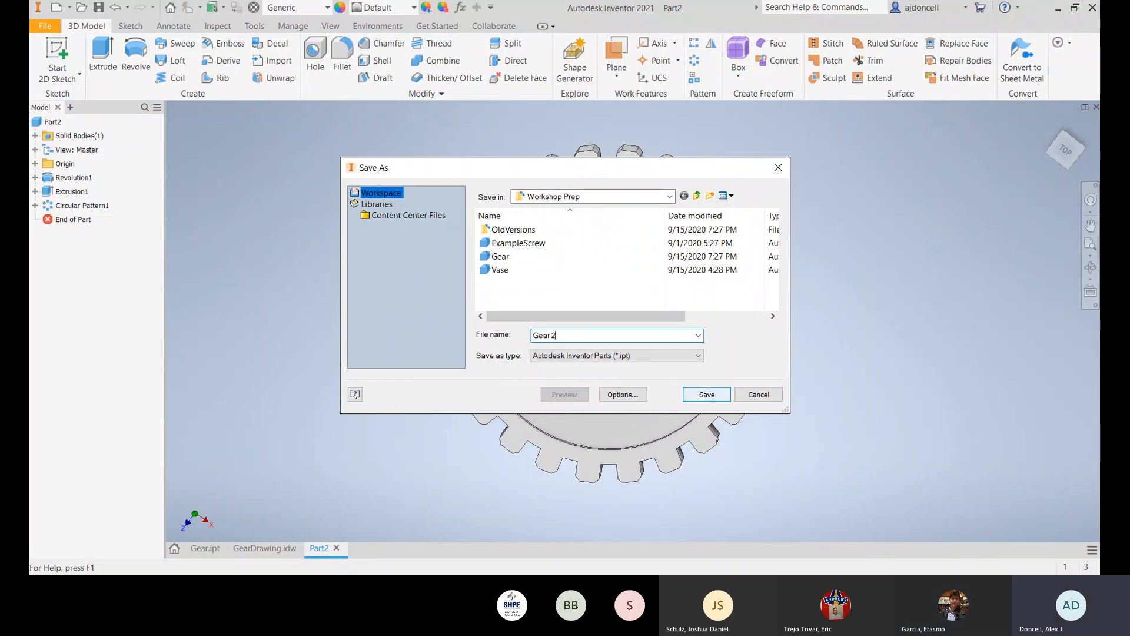
pyautogui.click(705, 394)
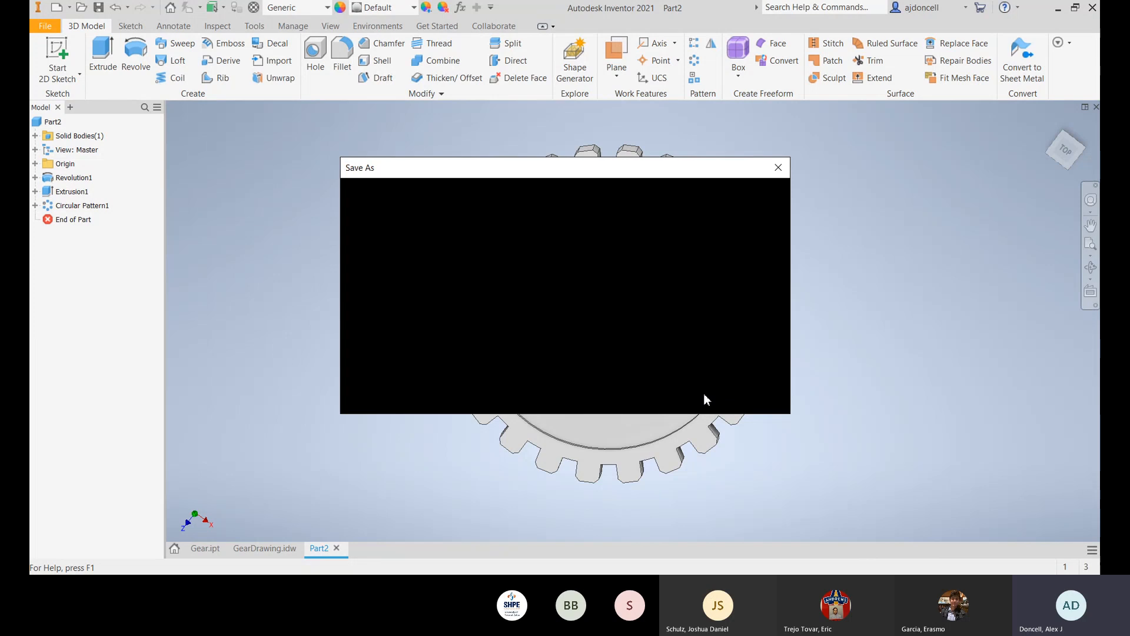
pyautogui.moveTo(677, 223); pyautogui.dragTo(617, 210, button='middle')
pyautogui.keyDown('shift'); pyautogui.moveTo(718, 244); pyautogui.dragTo(529, 177, button='middle'); pyautogui.keyUp('shift')
pyautogui.keyDown('shift'); pyautogui.moveTo(603, 226); pyautogui.dragTo(646, 346, button='middle'); pyautogui.keyUp('shift')
pyautogui.keyDown('shift'); pyautogui.moveTo(646, 346); pyautogui.dragTo(620, 304, button='middle'); pyautogui.keyUp('shift')
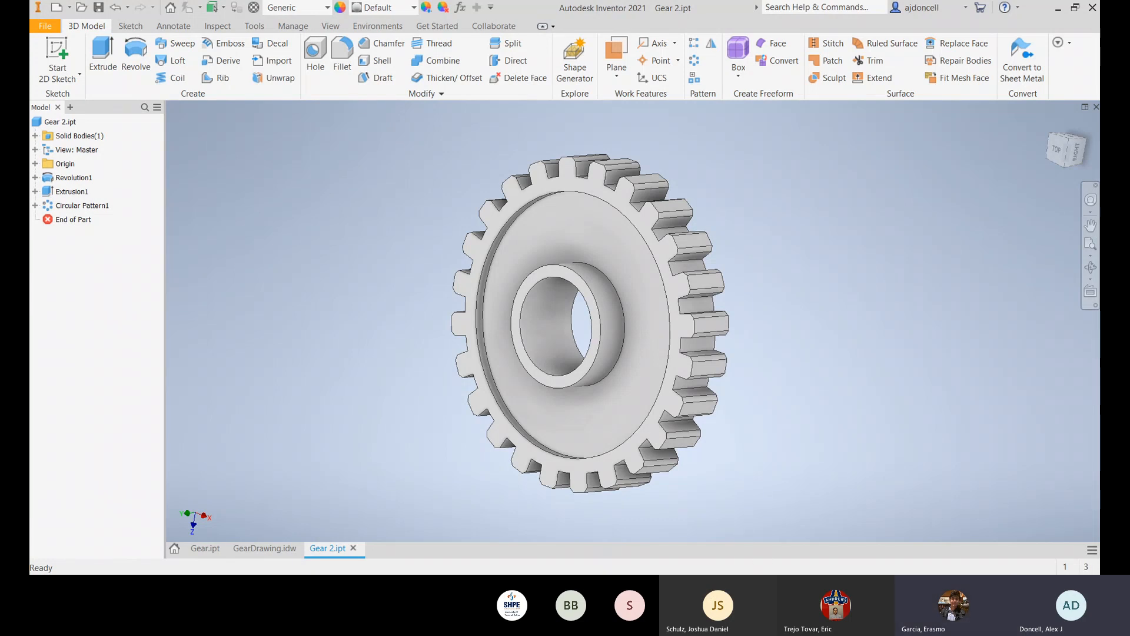
pyautogui.keyDown('shift'); pyautogui.moveTo(589, 394); pyautogui.dragTo(570, 384, button='middle'); pyautogui.keyUp('shift')
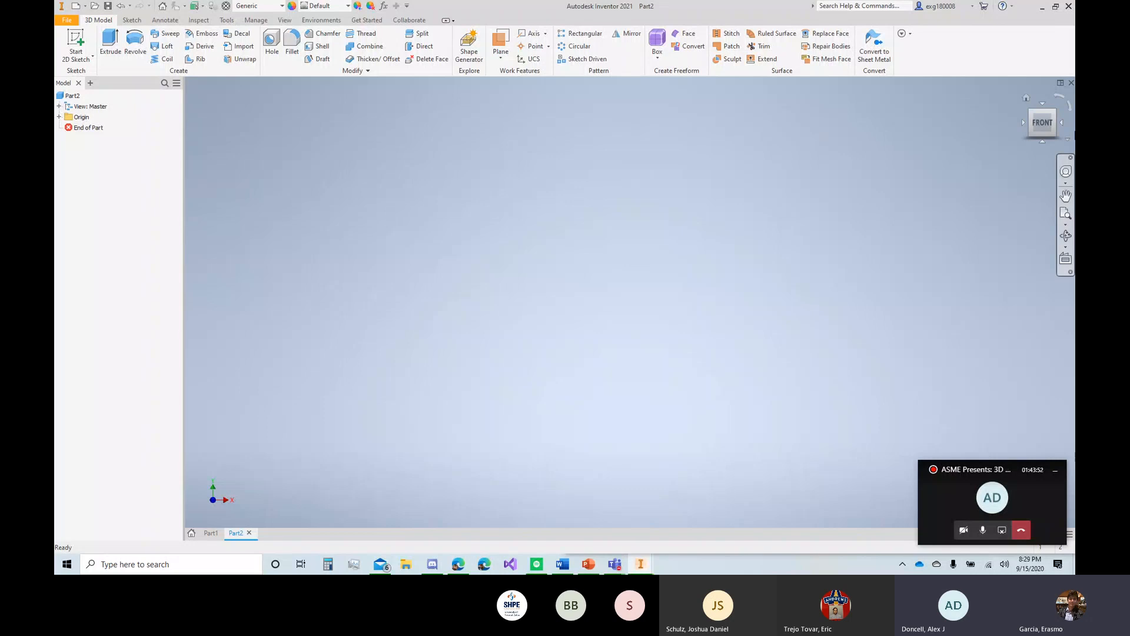
pyautogui.click(1026, 97)
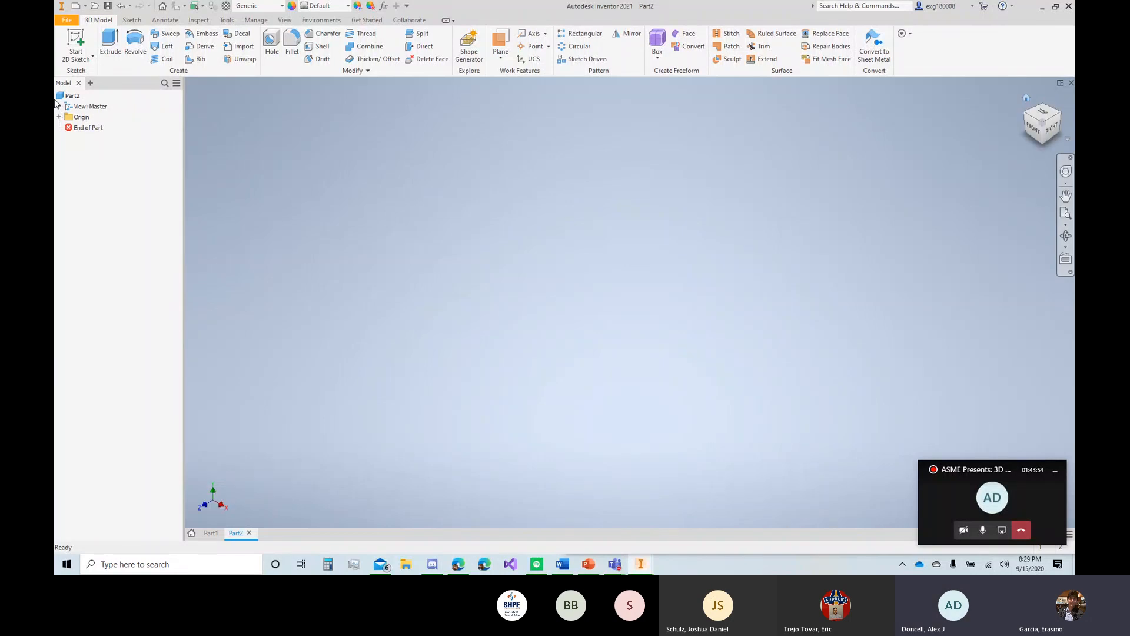
# Step: Sketch a 3.5 in diameter circle centered on the origin on the XZ plane
pyautogui.click(76, 39)
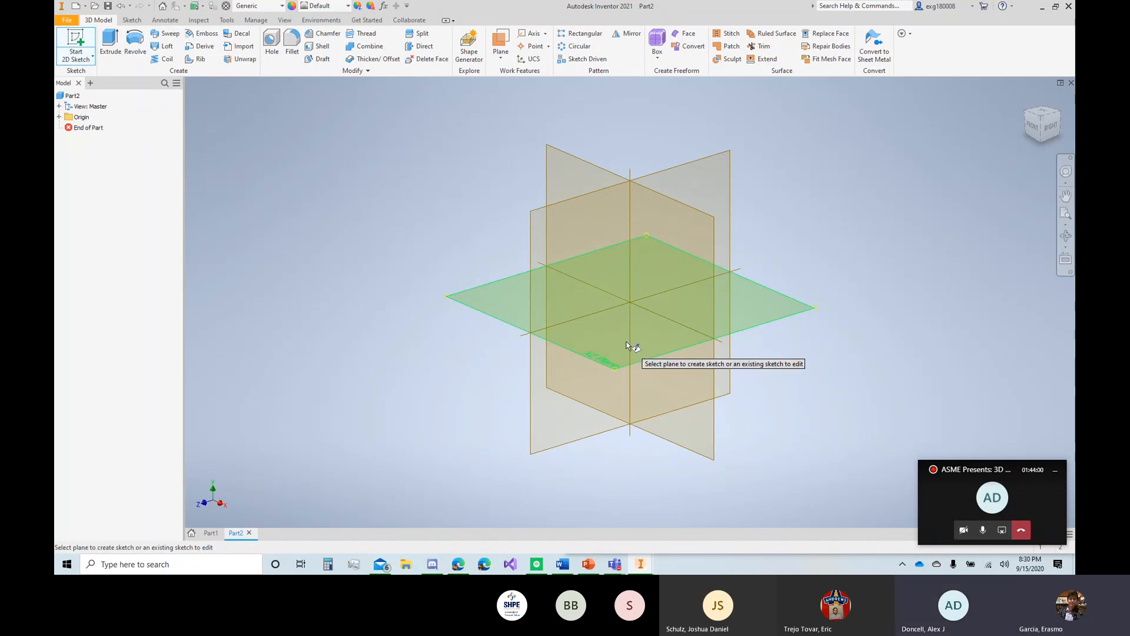
pyautogui.click(628, 346)
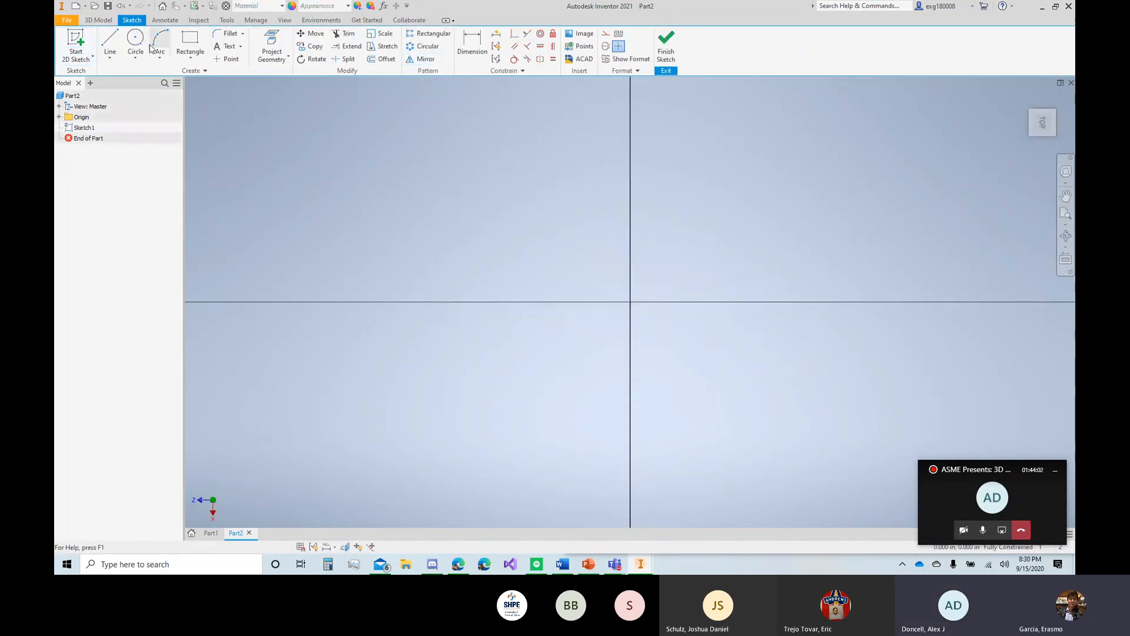
pyautogui.click(136, 39)
pyautogui.click(631, 302)
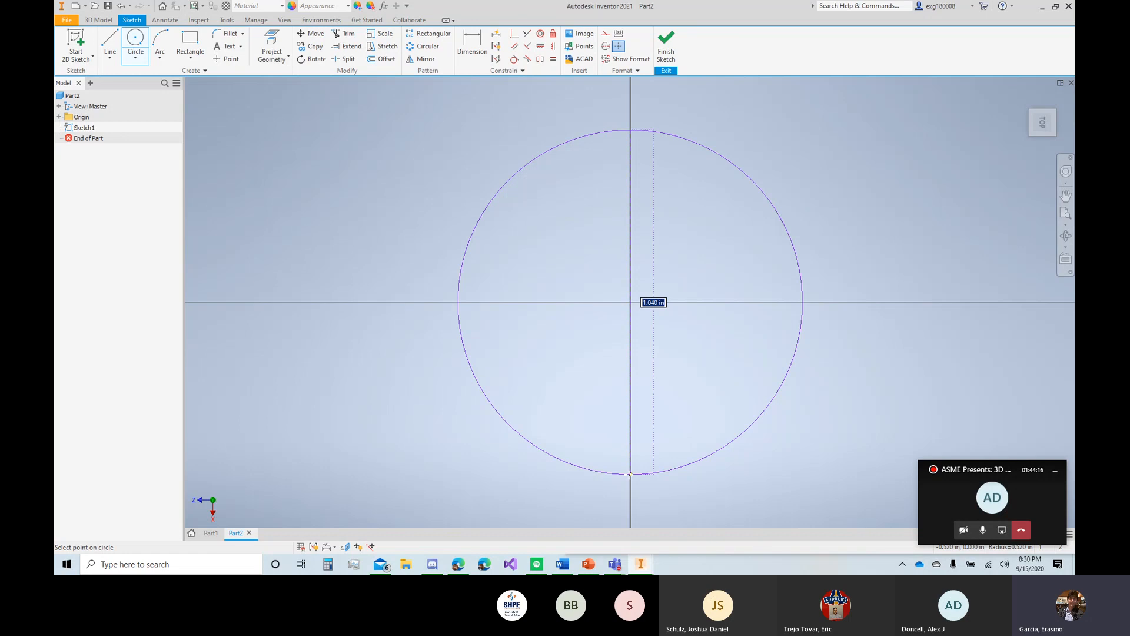
pyautogui.write('3.5')
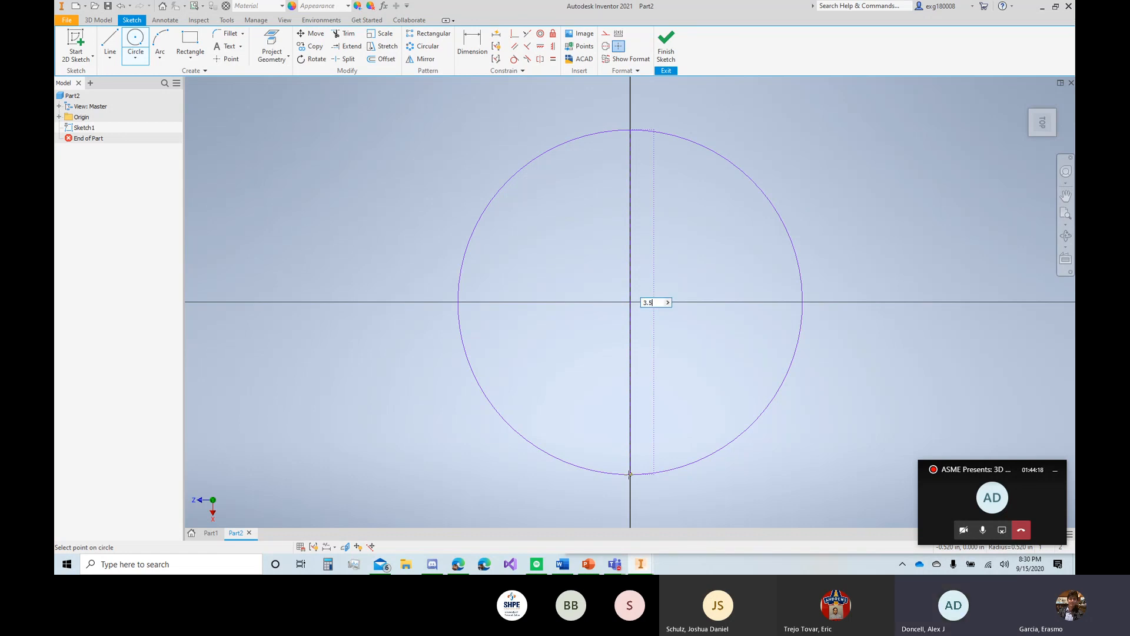
pyautogui.press('Return')
# Step: Check the circle from the home and top views, and finish the sketch
pyautogui.scroll(-4, 631, 474)
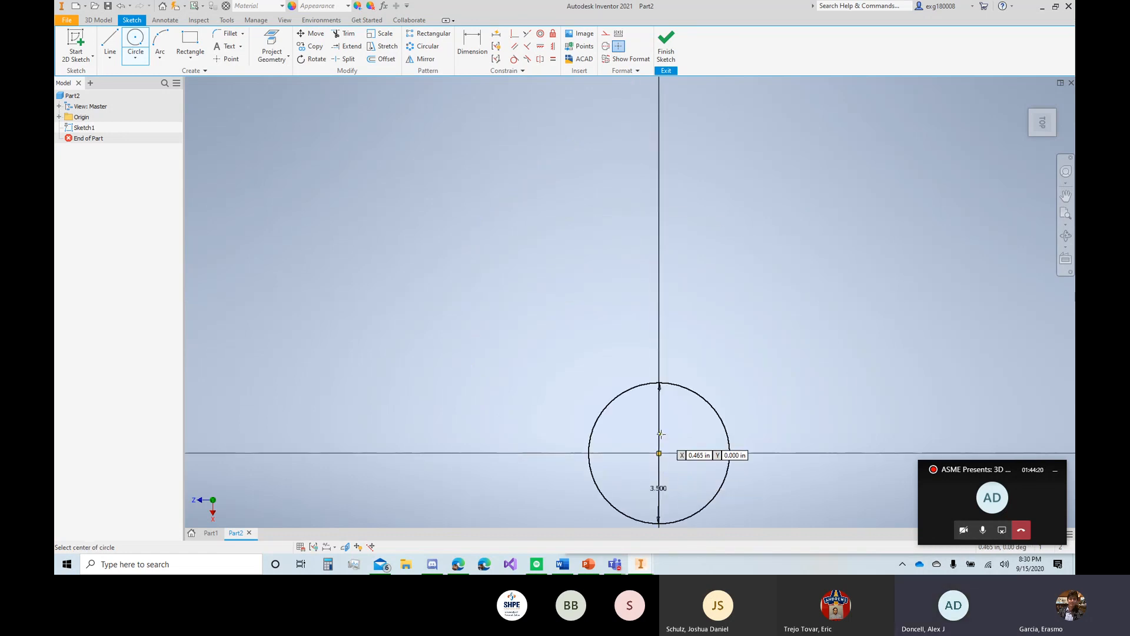
pyautogui.scroll(-3, 660, 423)
pyautogui.scroll(4, 659, 401)
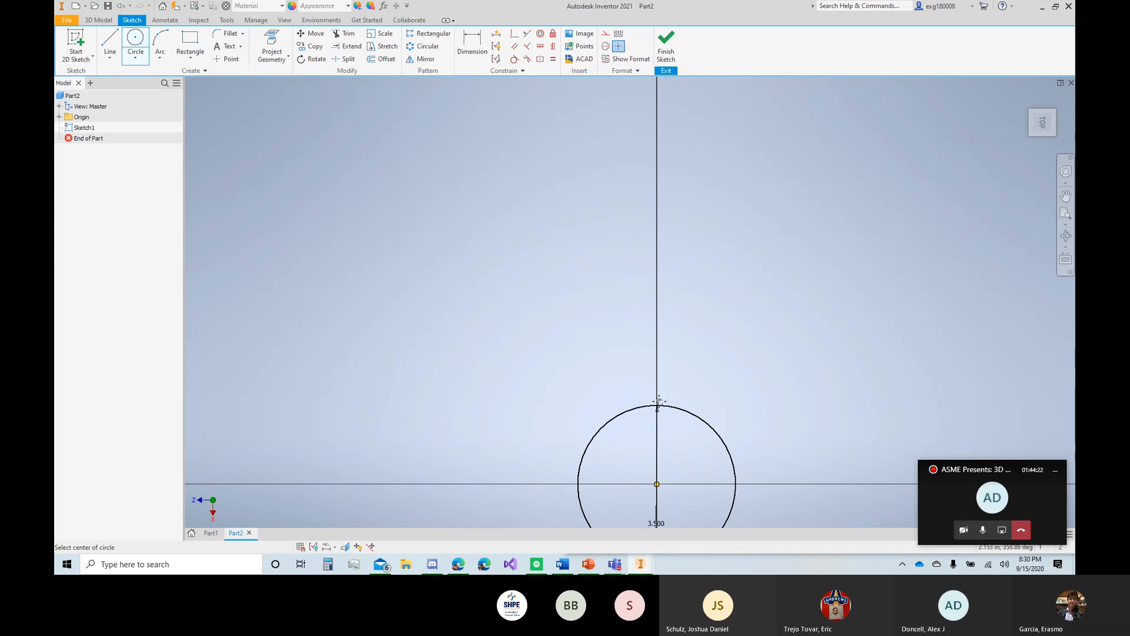
pyautogui.moveTo(658, 401); pyautogui.dragTo(660, 242, button='middle')
pyautogui.scroll(2, 659, 234)
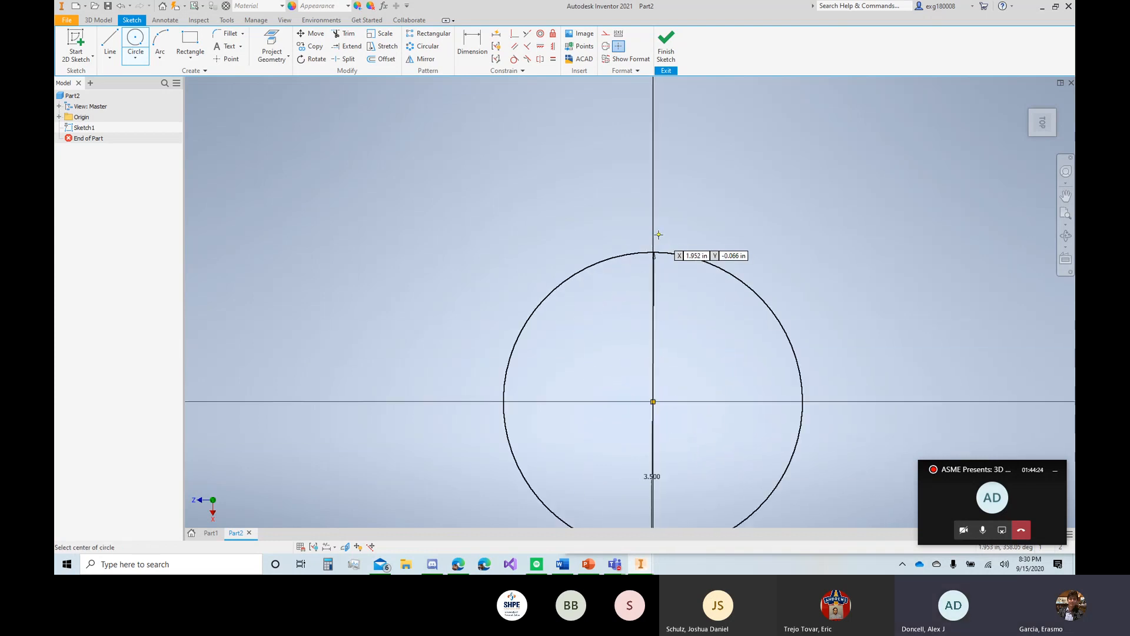
pyautogui.moveTo(676, 320)
pyautogui.mouseDown(button='middle')
pyautogui.moveTo(668, 250)
pyautogui.moveTo(654, 241)
pyautogui.mouseUp(button='middle')
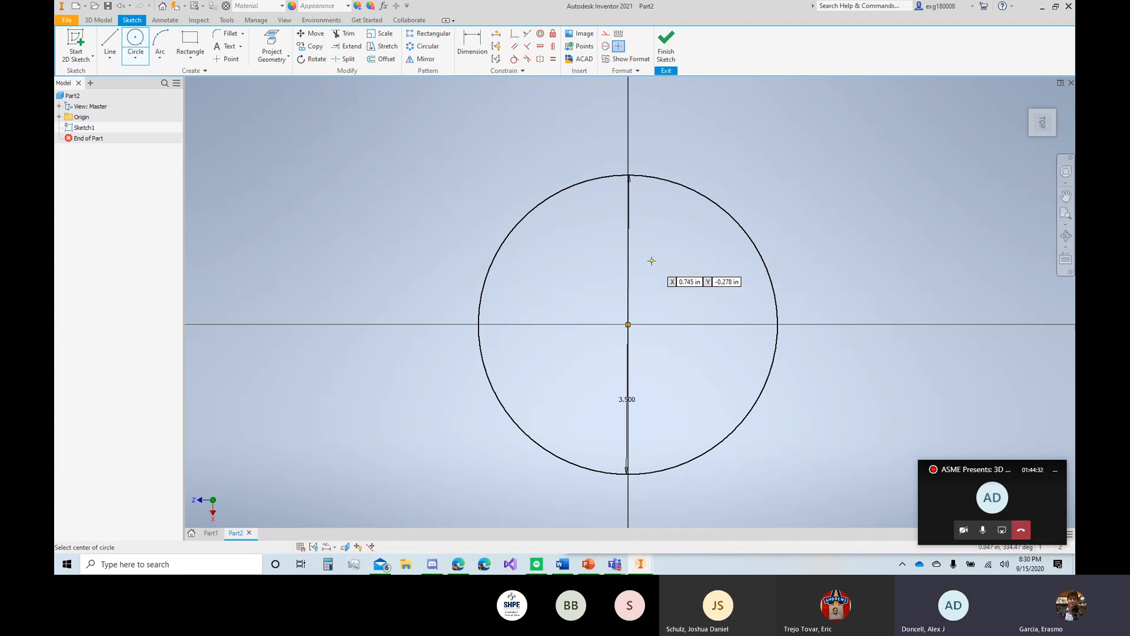
pyautogui.moveTo(651, 259)
pyautogui.mouseDown(button='middle')
pyautogui.moveTo(537, 181)
pyautogui.moveTo(599, 231)
pyautogui.moveTo(635, 236)
pyautogui.moveTo(606, 235)
pyautogui.moveTo(767, 242)
pyautogui.moveTo(565, 283)
pyautogui.moveTo(760, 202)
pyautogui.mouseUp(button='middle')
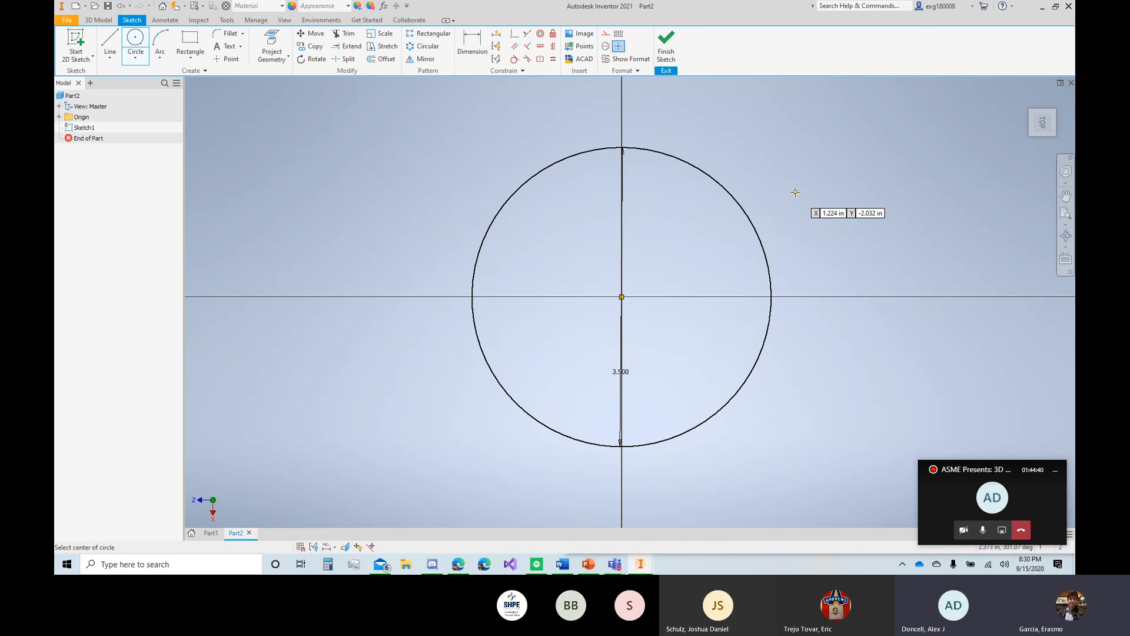
pyautogui.moveTo(782, 192)
pyautogui.keyDown('shift'); pyautogui.mouseDown(button='middle')
pyautogui.moveTo(688, 229)
pyautogui.moveTo(880, 173)
pyautogui.moveTo(661, 263)
pyautogui.moveTo(810, 164)
pyautogui.moveTo(699, 100)
pyautogui.moveTo(881, 88)
pyautogui.moveTo(1024, 109)
pyautogui.mouseUp(button='middle'); pyautogui.keyUp('shift')
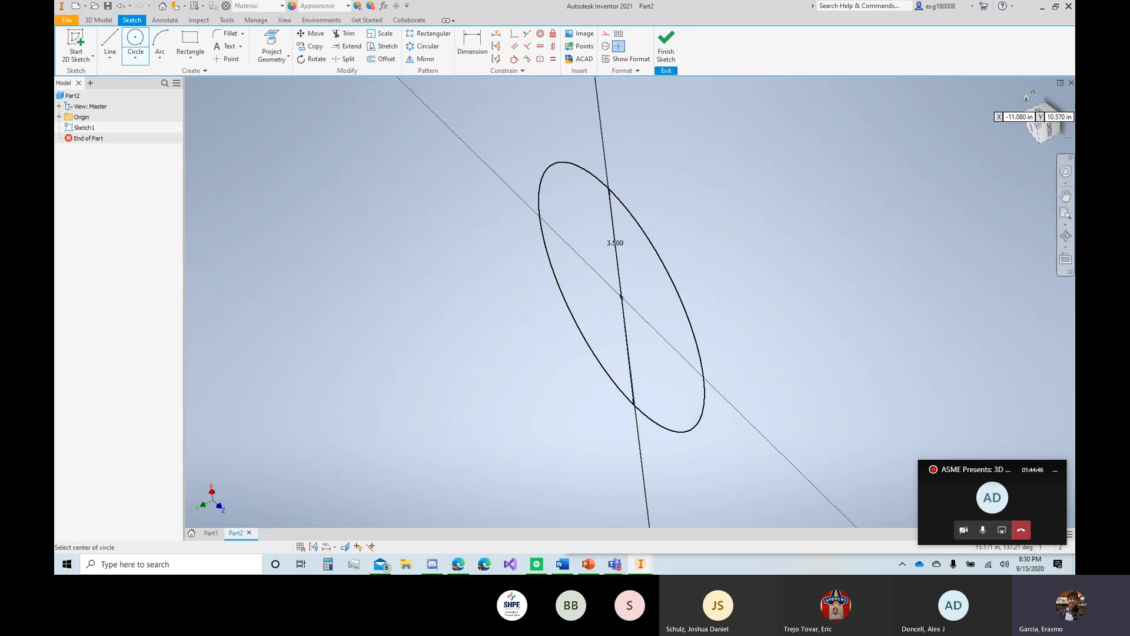
pyautogui.click(1026, 100)
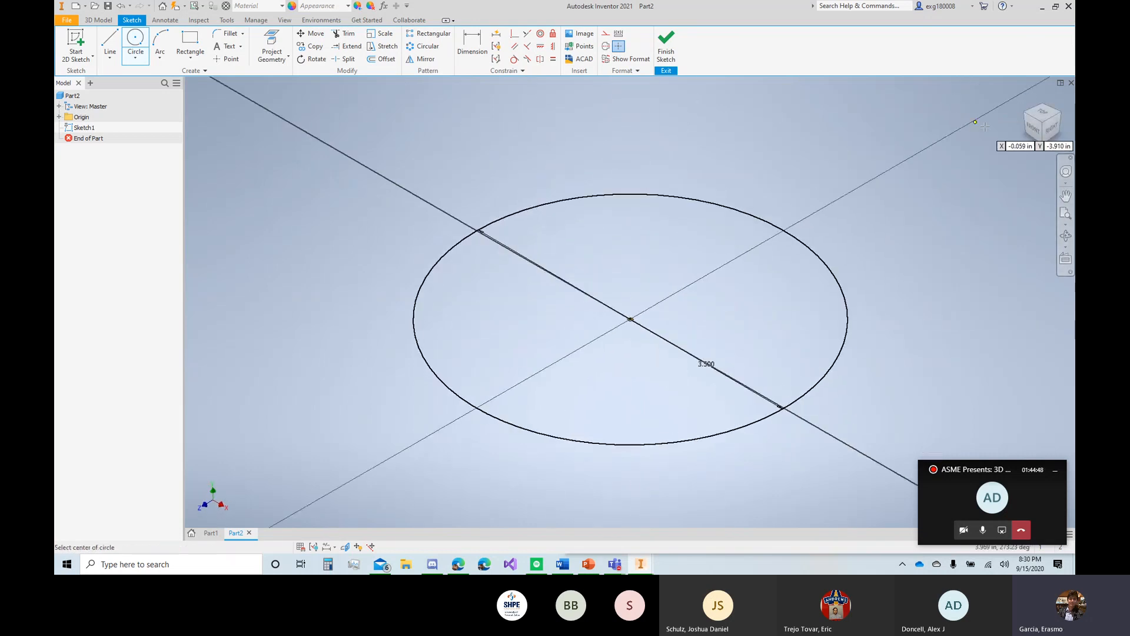
pyautogui.click(1042, 117)
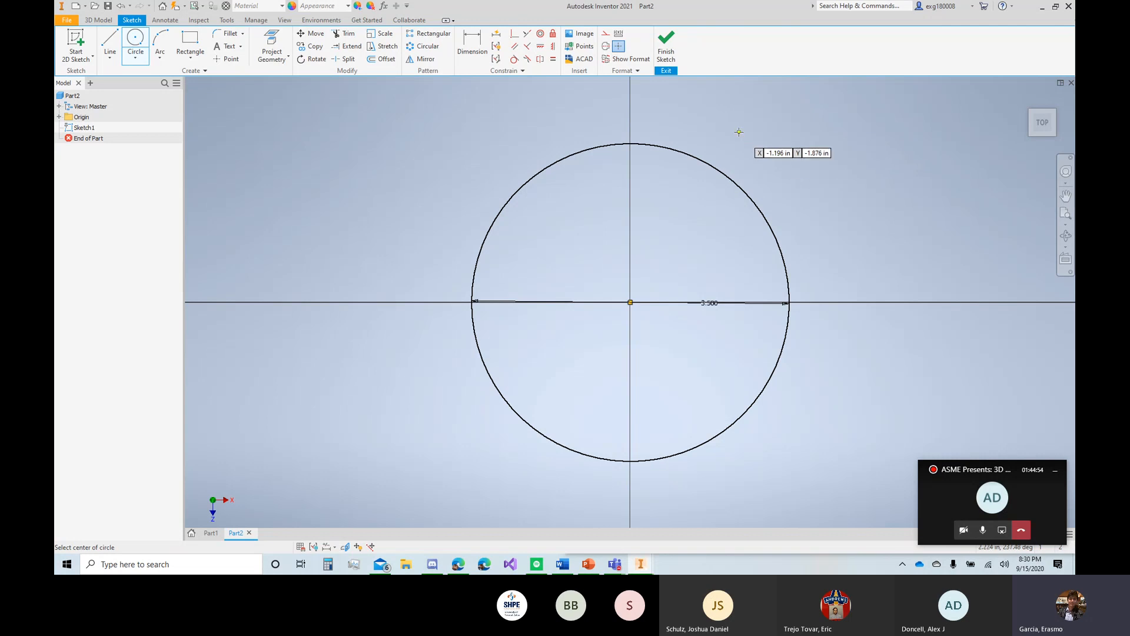
pyautogui.click(665, 46)
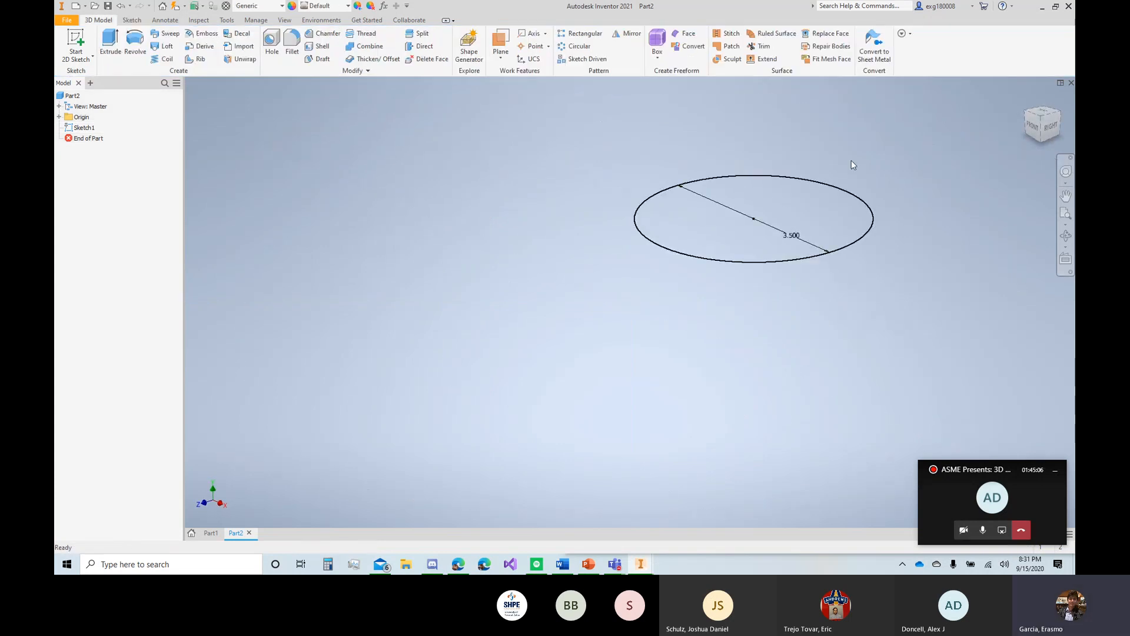
# Step: Create a work plane offset 4 in from the origin's XZ plane
pyautogui.click(501, 43)
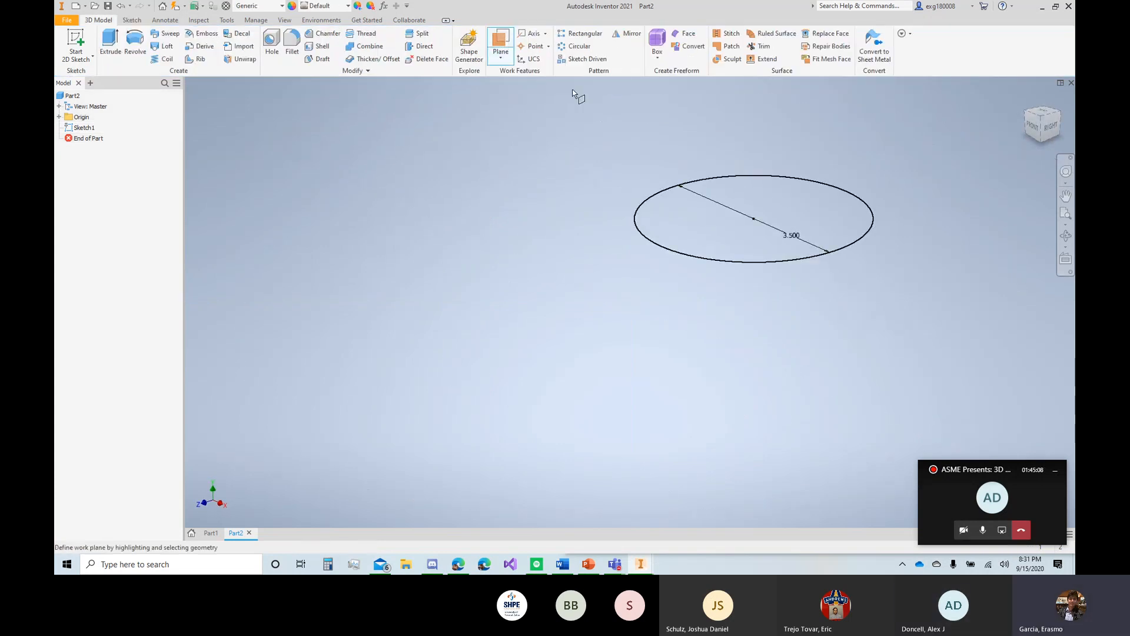
pyautogui.click(59, 117)
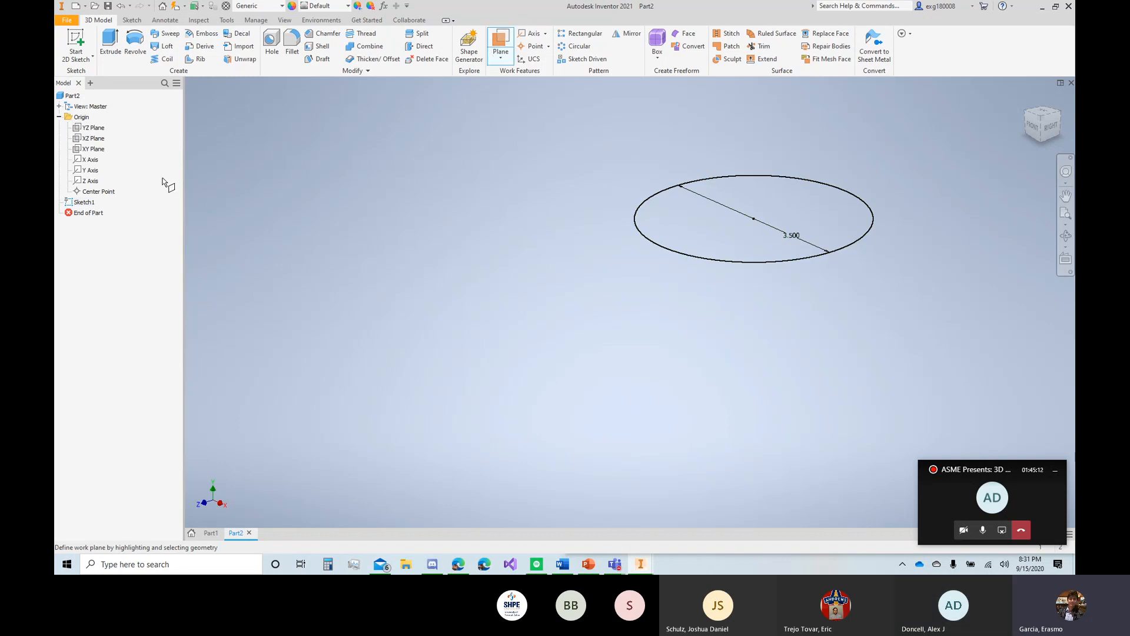
pyautogui.click(94, 138)
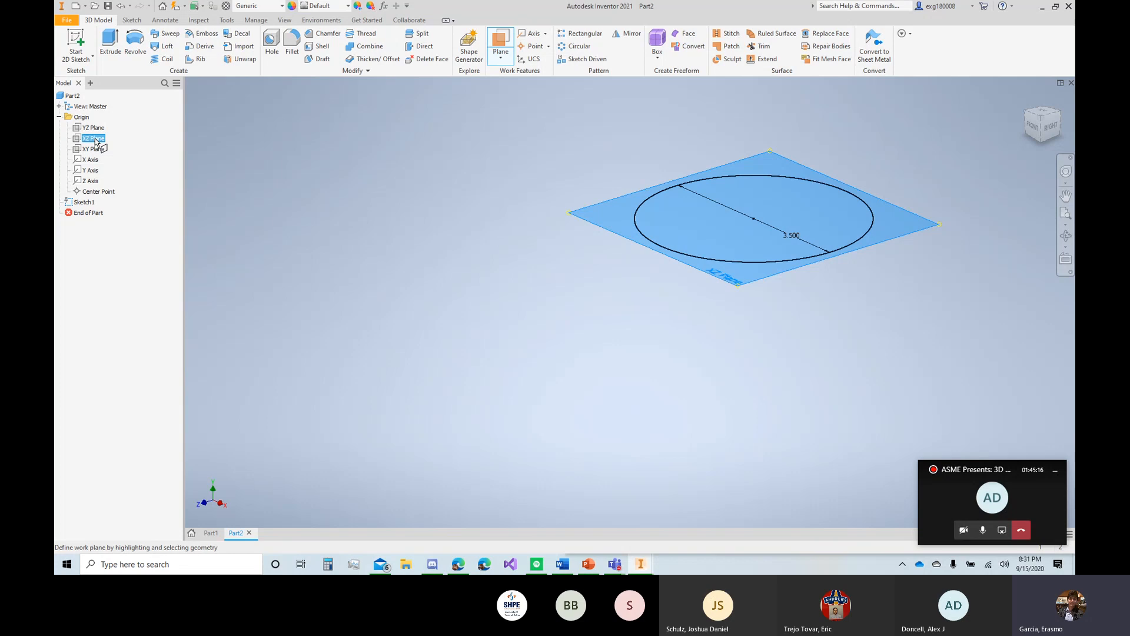
pyautogui.click(501, 57)
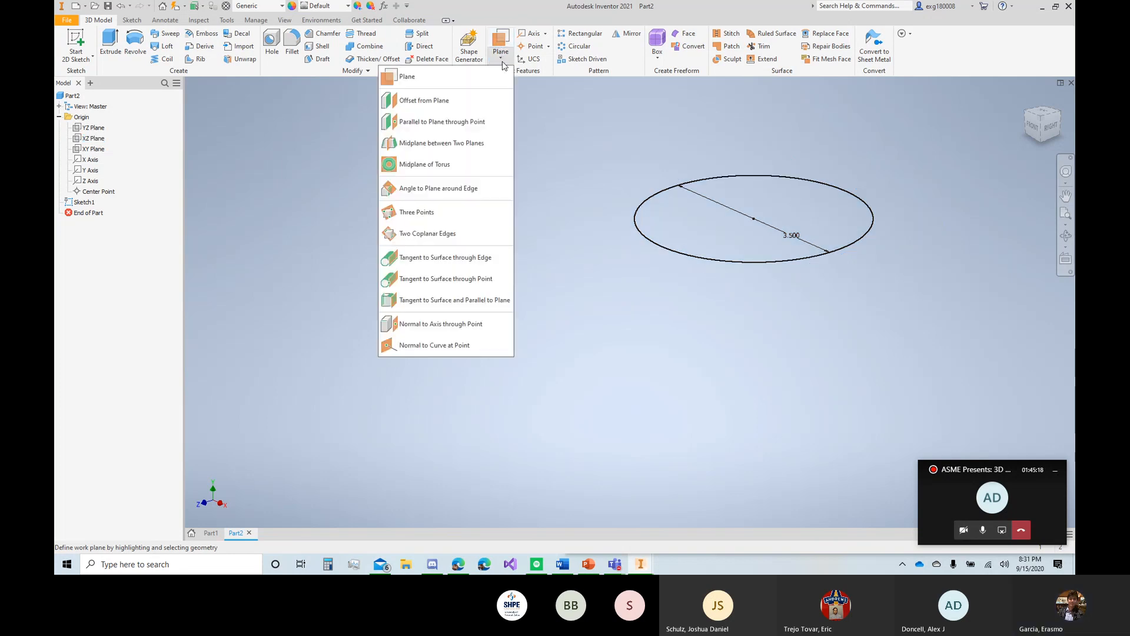
pyautogui.click(480, 104)
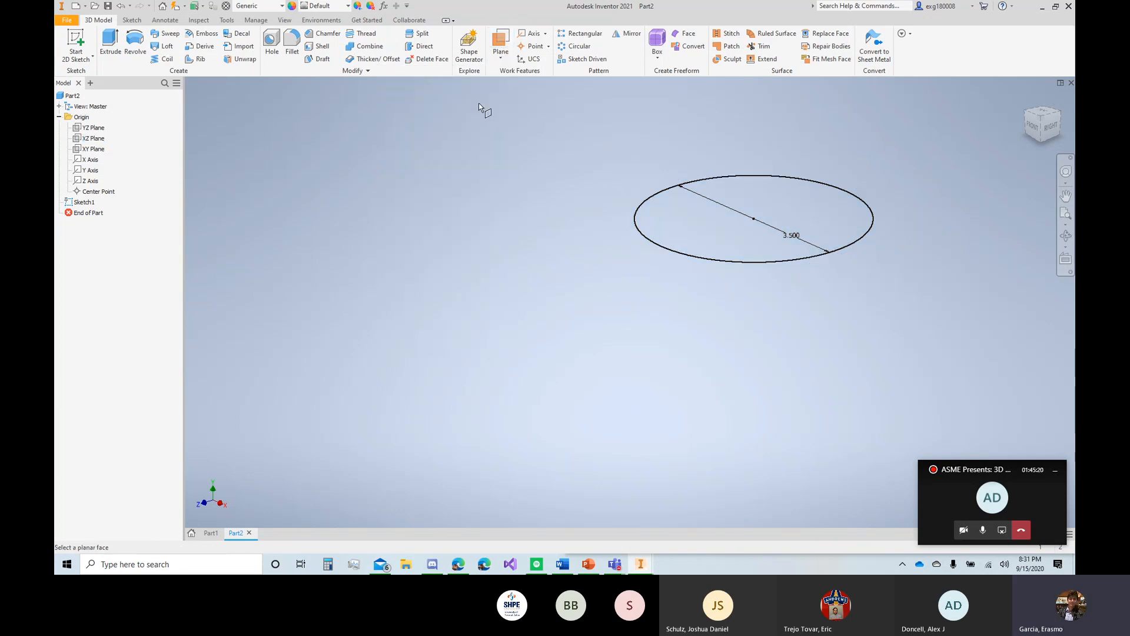
pyautogui.click(93, 140)
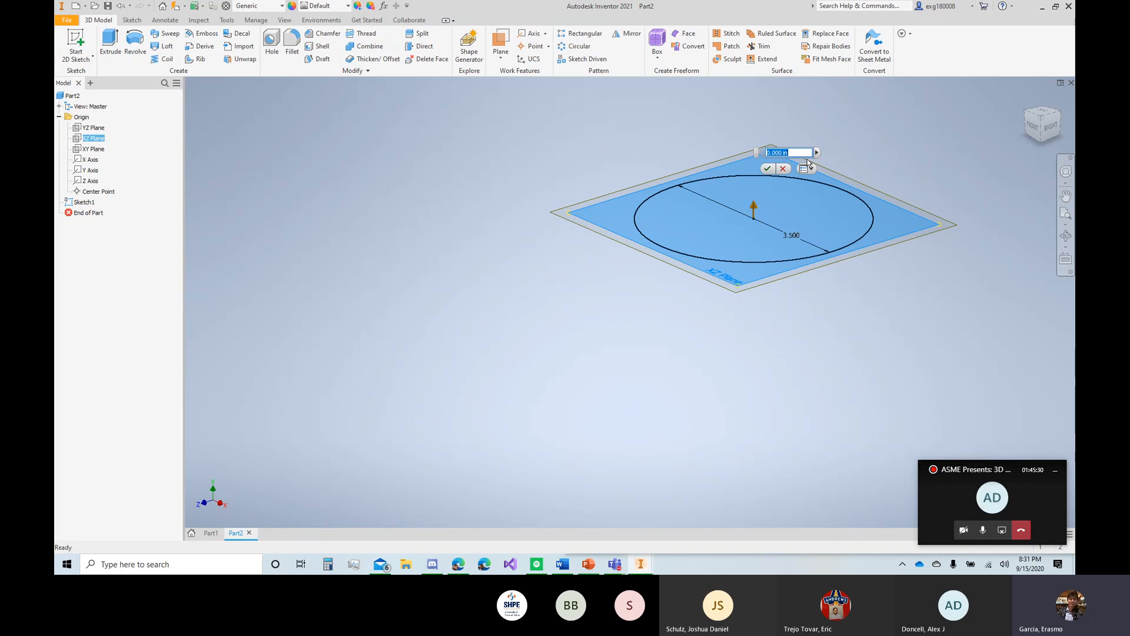
pyautogui.write('4')
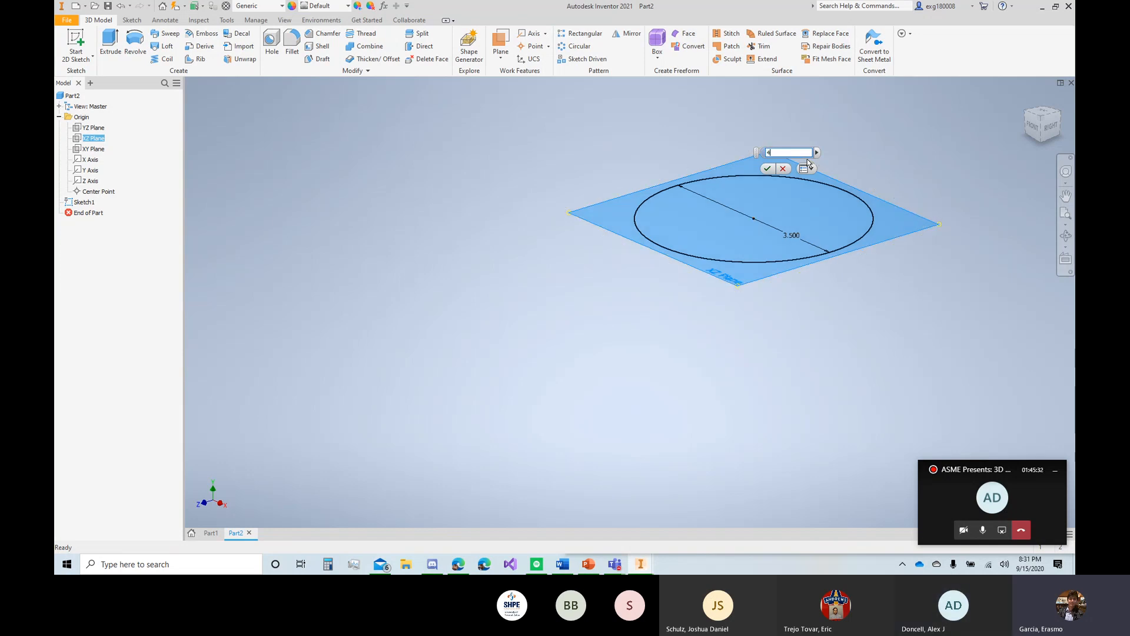
pyautogui.press('Return')
# Step: Start a sketch on the offset work plane and project the 3.5 in circle onto it
pyautogui.scroll(3, 875, 196)
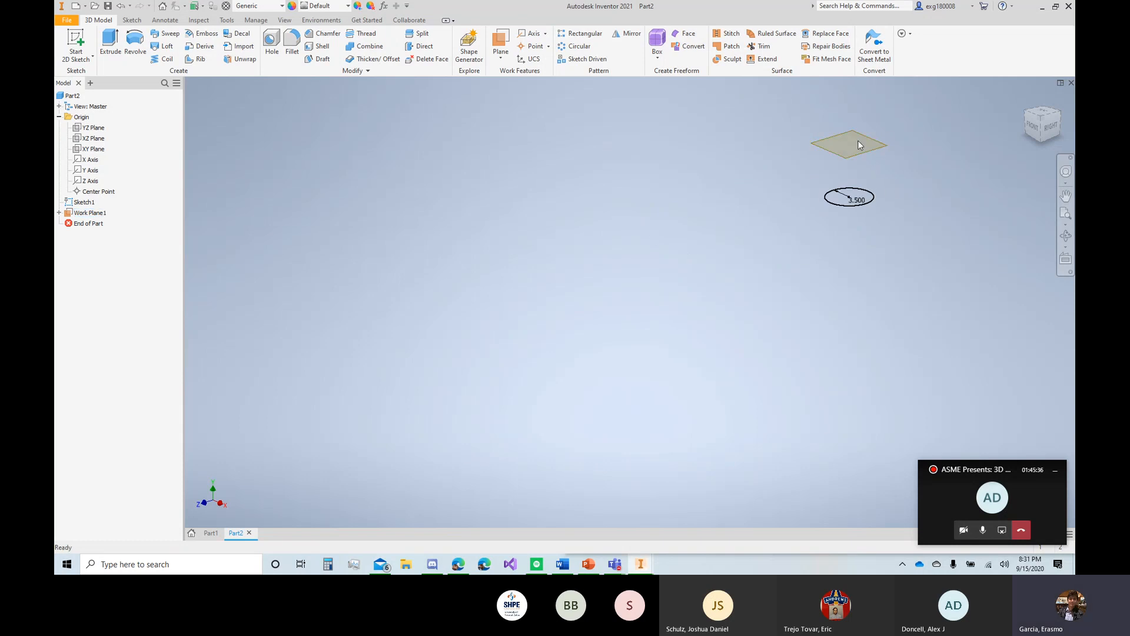
pyautogui.click(75, 42)
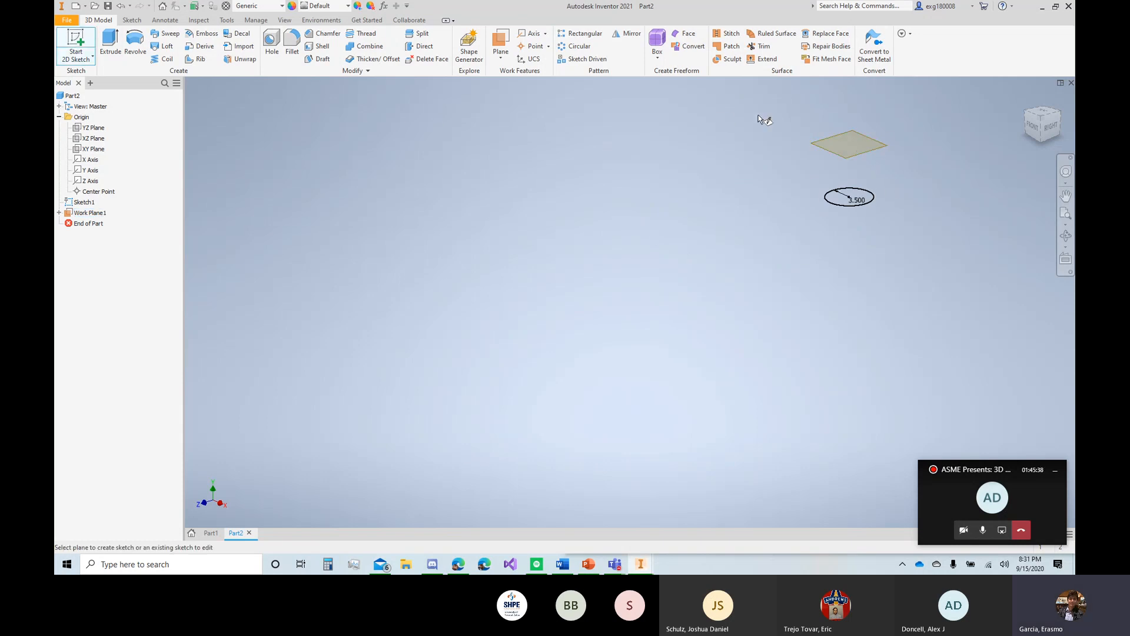
pyautogui.click(848, 157)
pyautogui.click(847, 157)
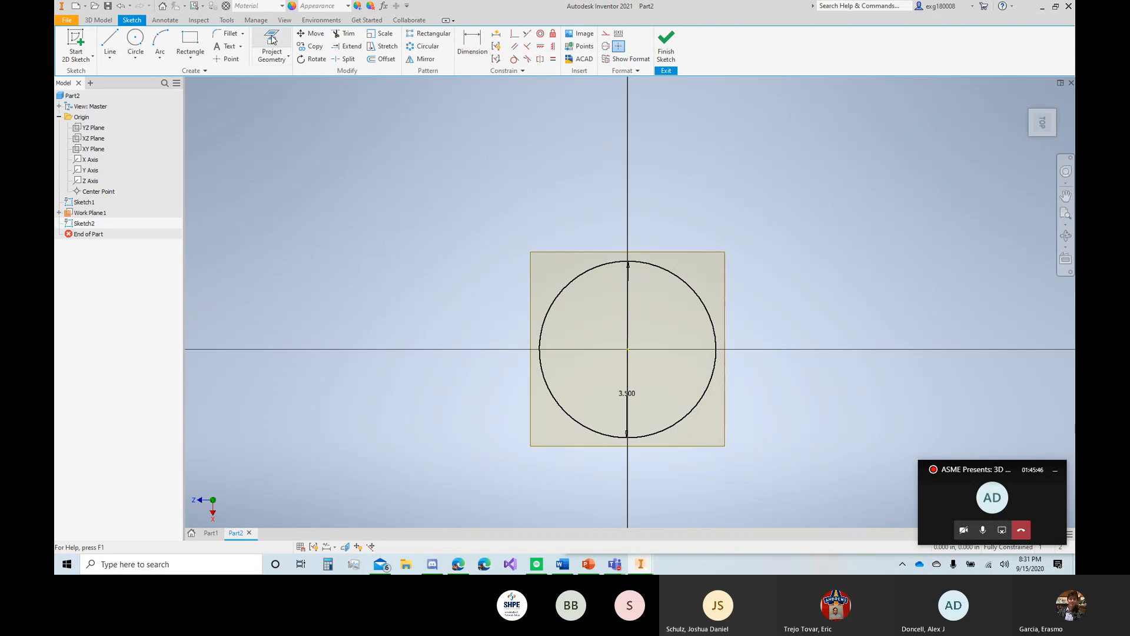
pyautogui.click(381, 59)
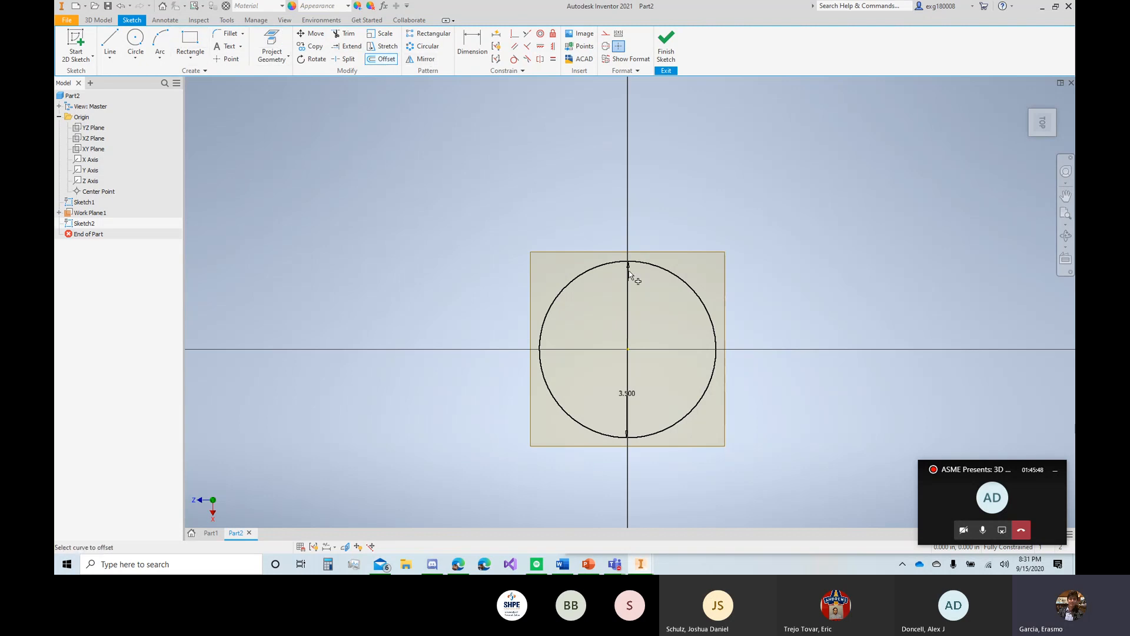
pyautogui.press('p')
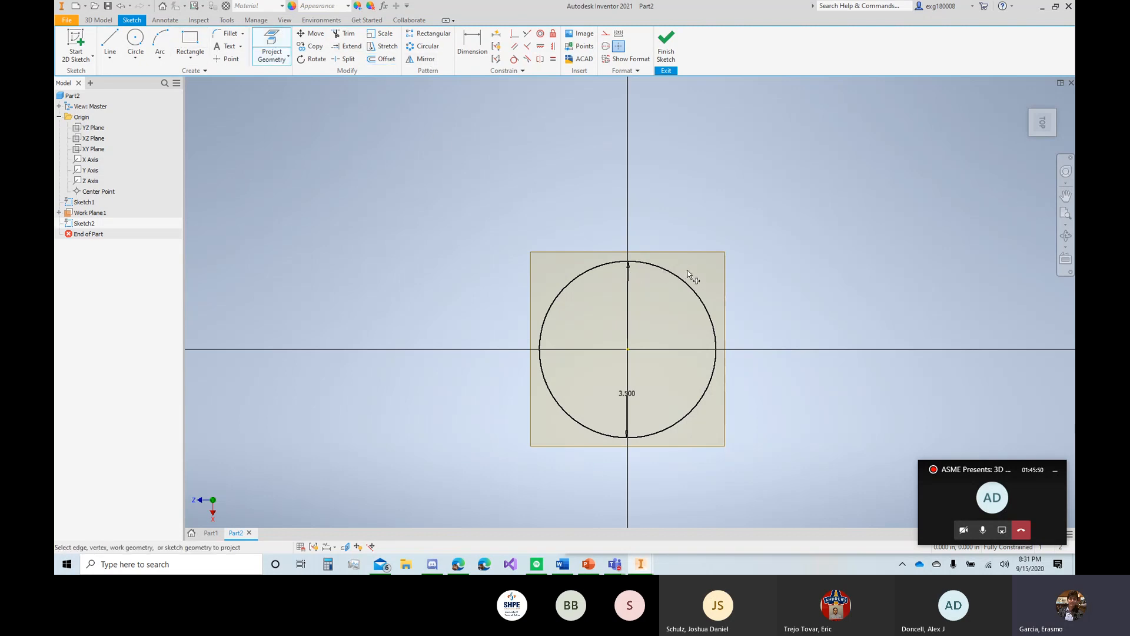
pyautogui.click(686, 281)
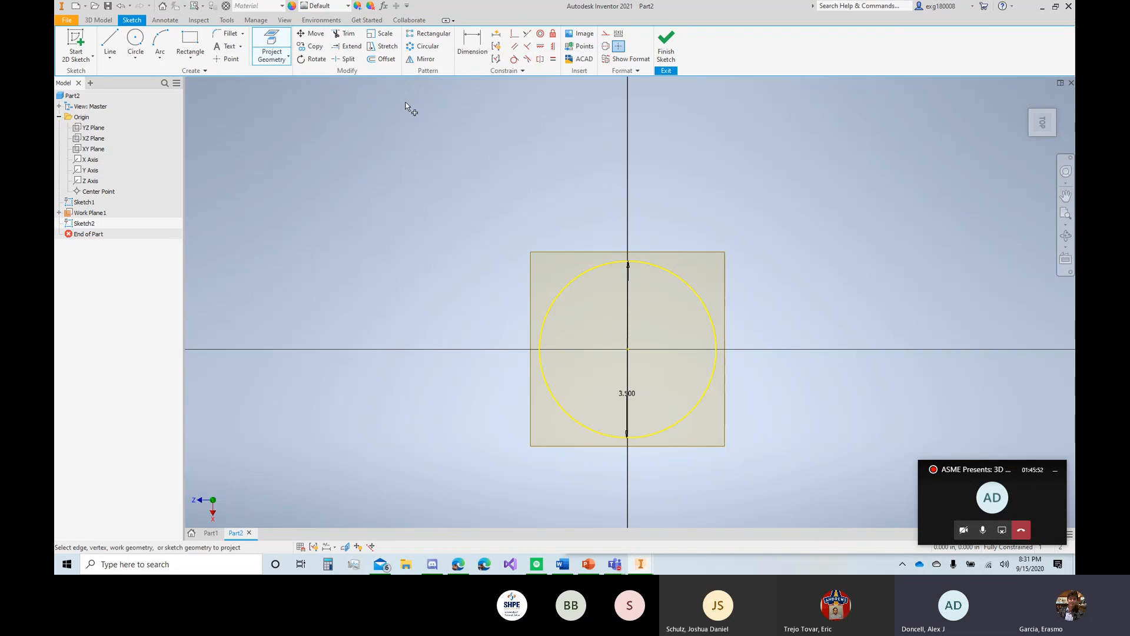
# Step: Offset the projected circle inward by 0.25 in
pyautogui.click(382, 59)
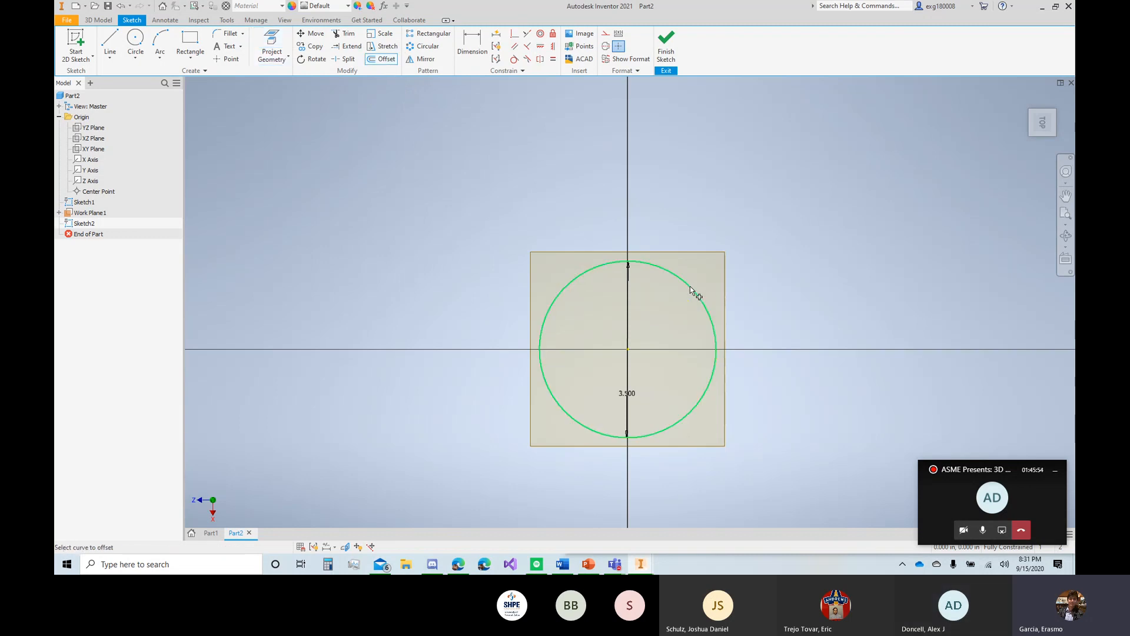
pyautogui.click(691, 287)
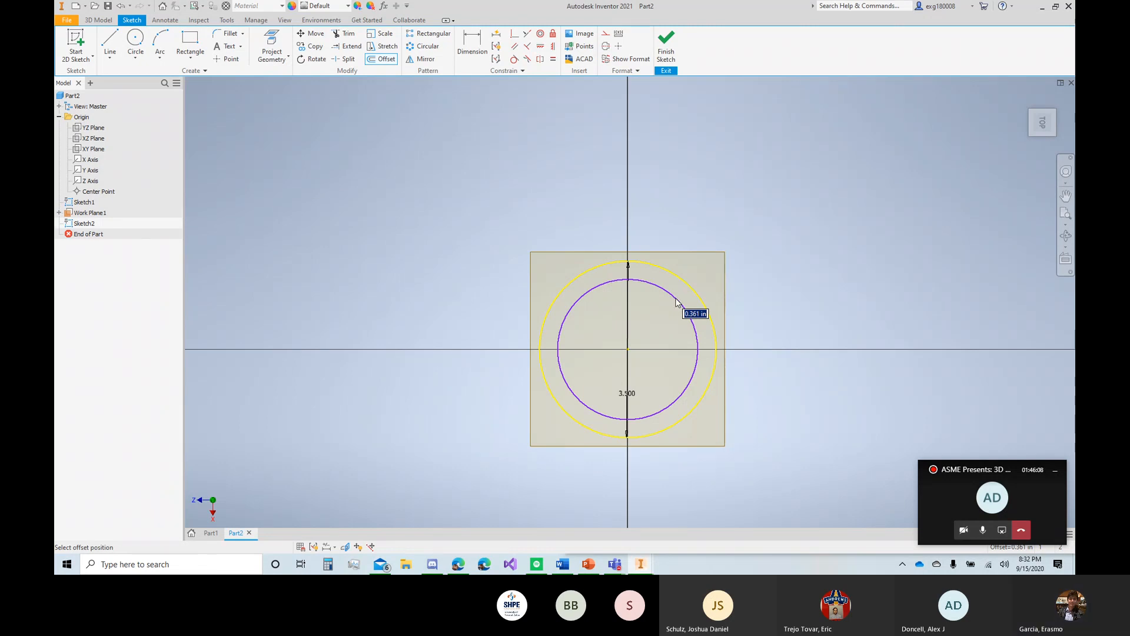
pyautogui.write('.2')
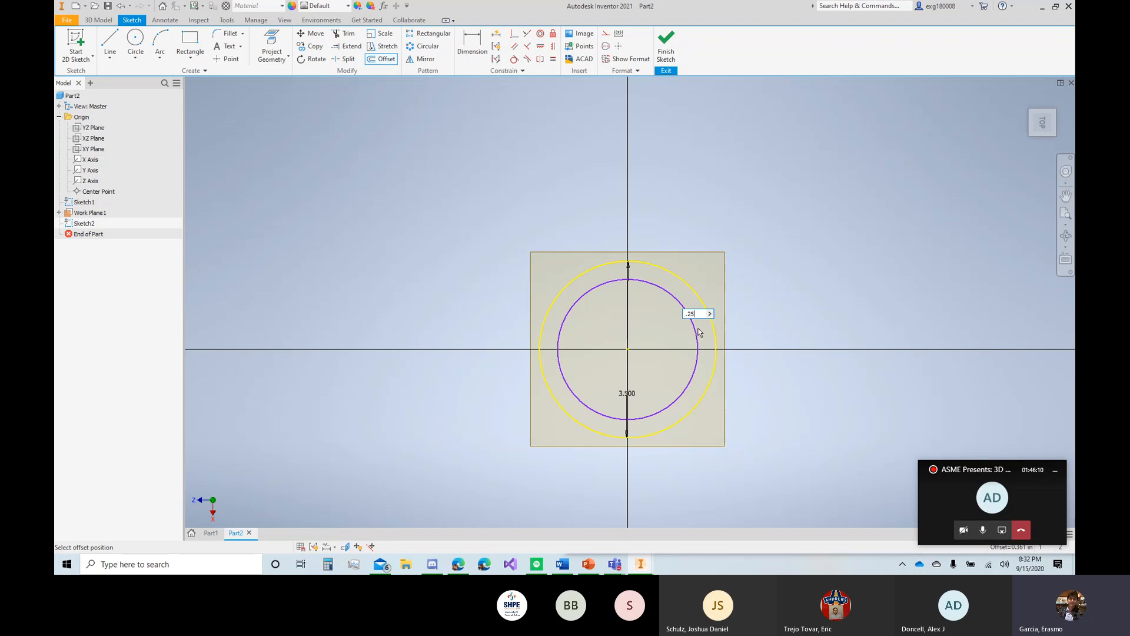
pyautogui.write('5')
pyautogui.press('Return')
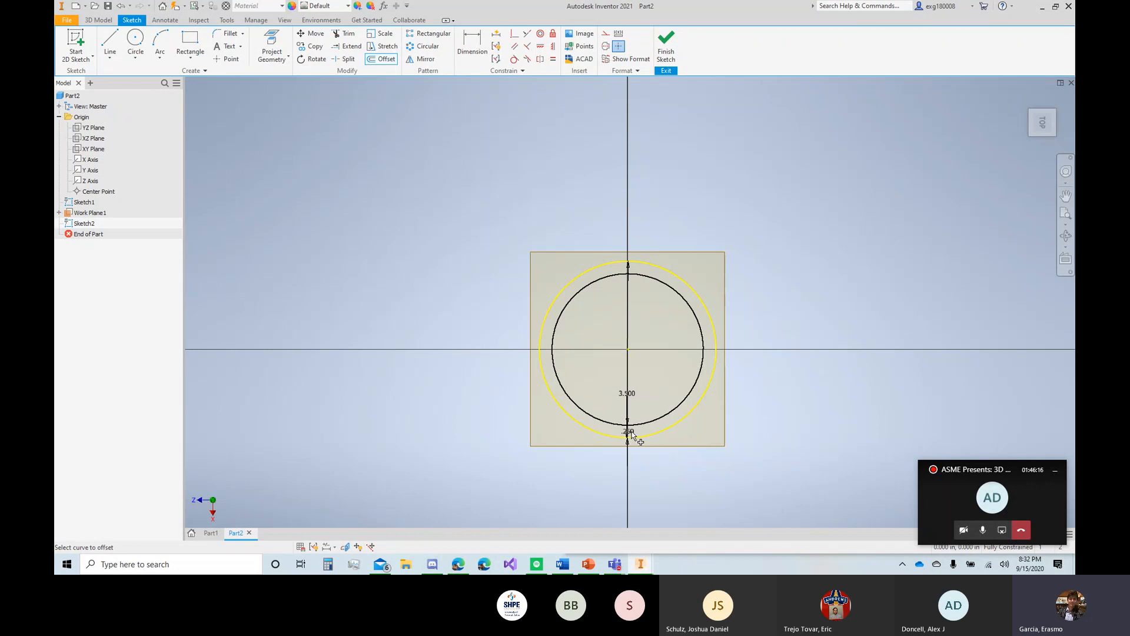
pyautogui.press('Escape')
# Step: Set the offset dimension between the two circles to 1/8 in and finish the sketch
pyautogui.scroll(10, 631, 433)
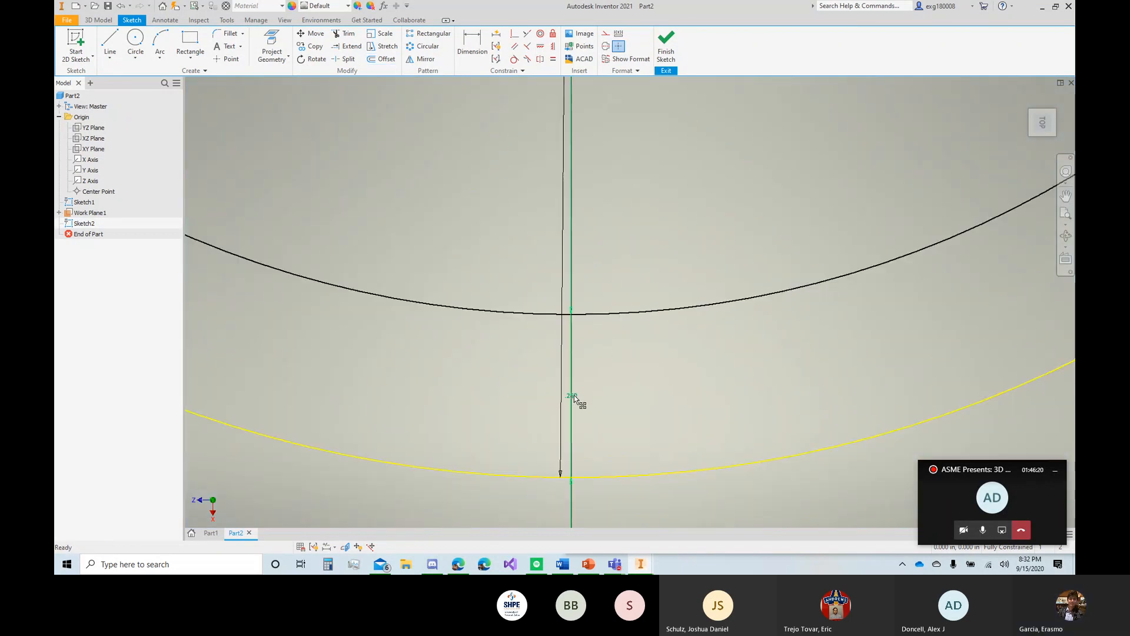
pyautogui.doubleClick(572, 396)
pyautogui.write('1')
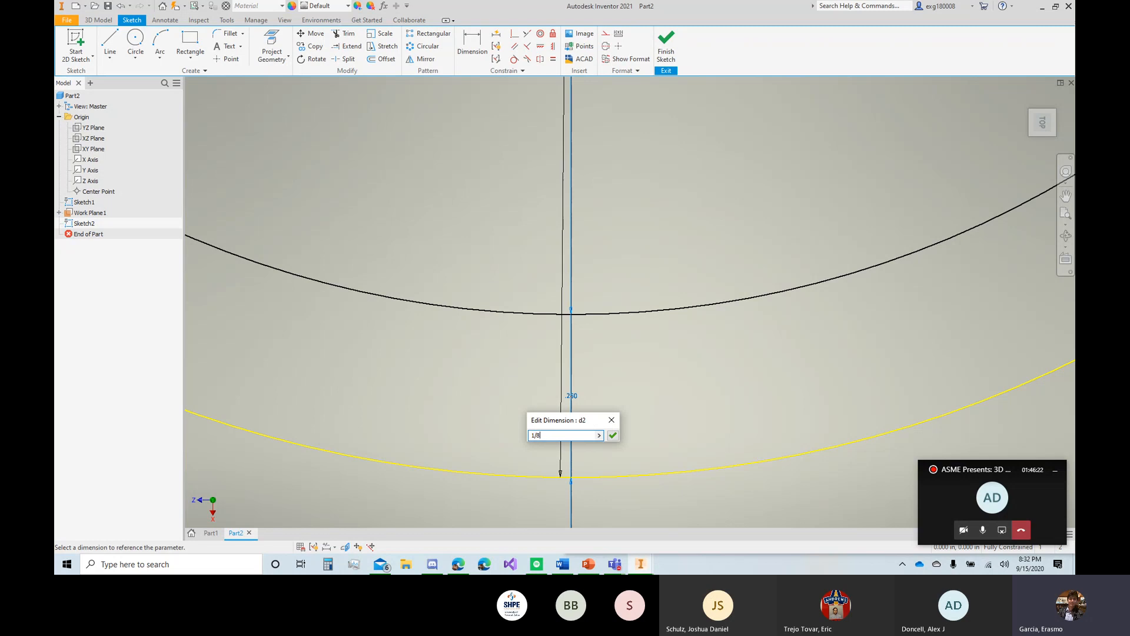
pyautogui.write('/8')
pyautogui.press('Return')
pyautogui.scroll(-9, 581, 421)
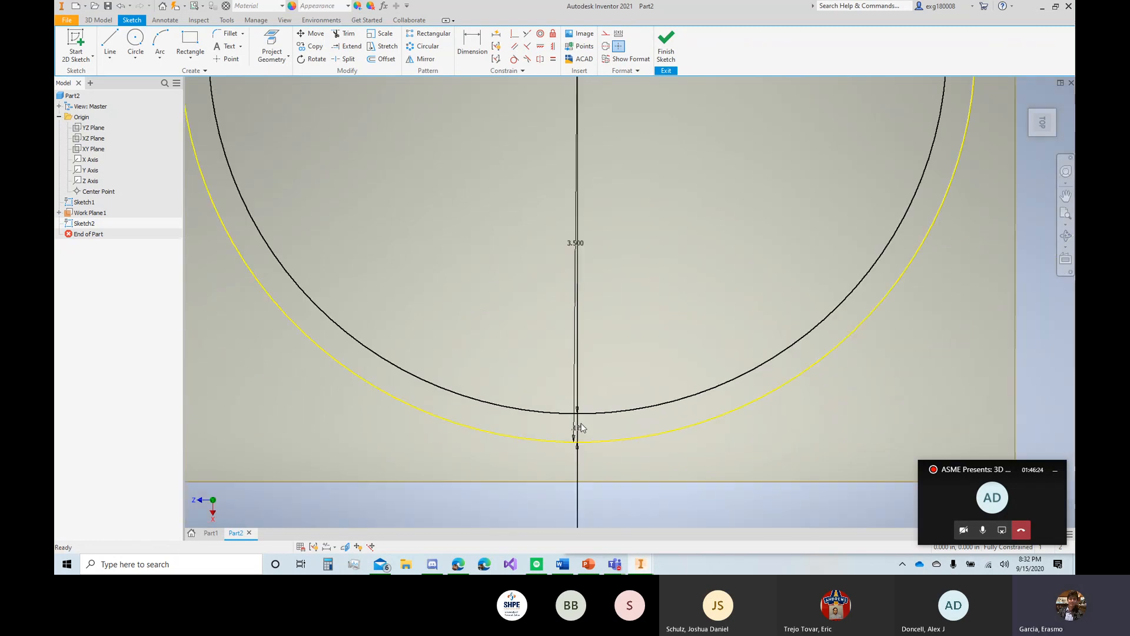
pyautogui.scroll(3, 579, 411)
pyautogui.click(667, 44)
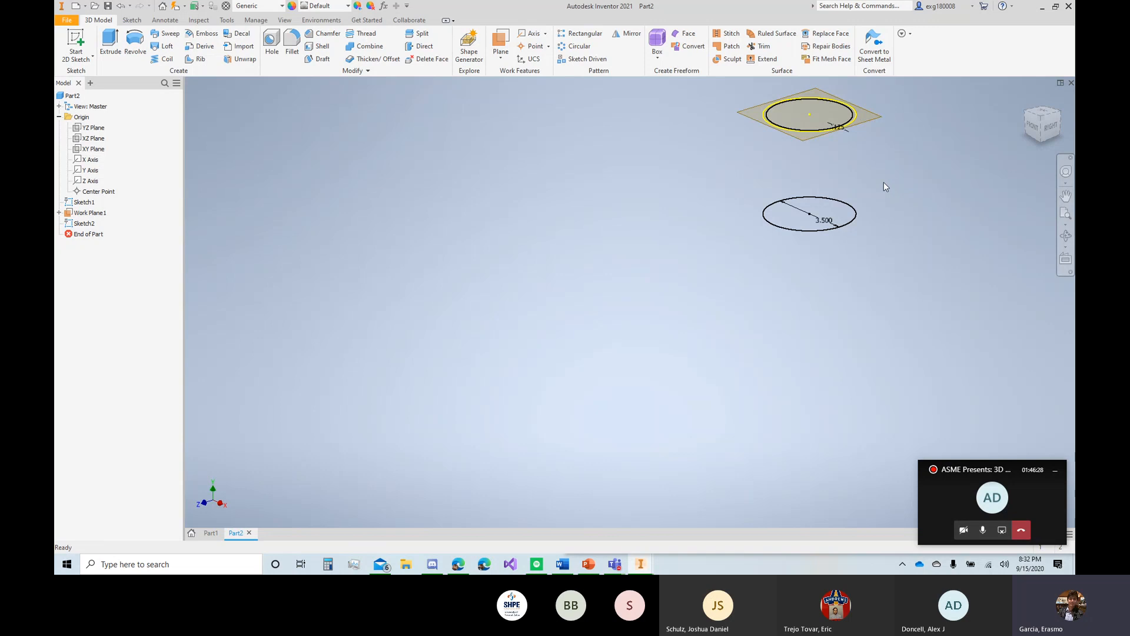
pyautogui.click(166, 47)
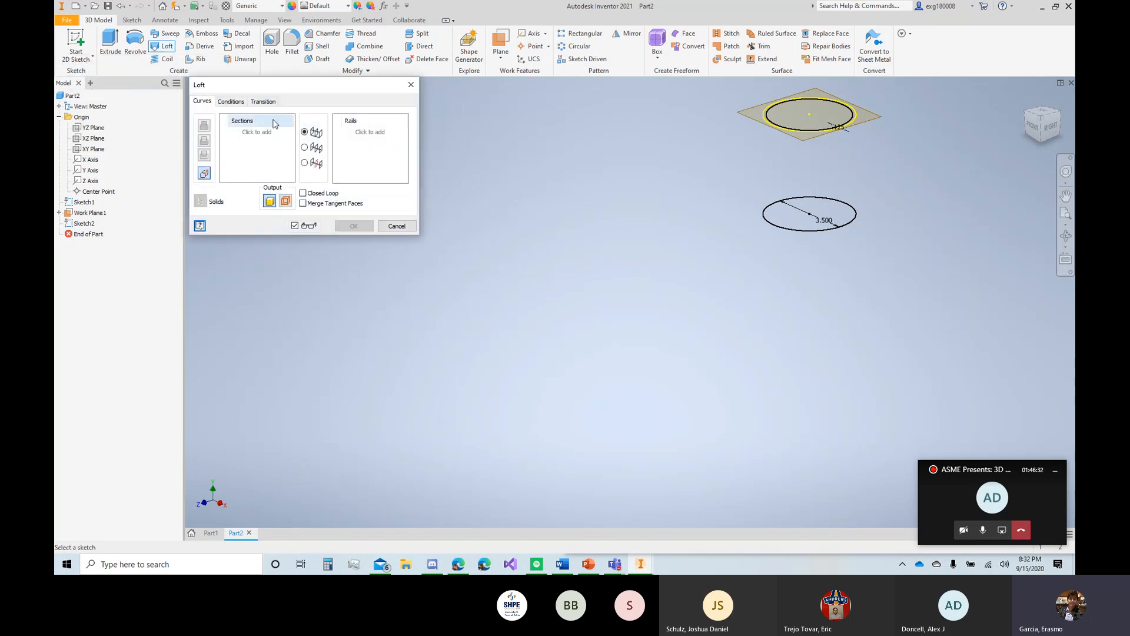
pyautogui.click(796, 230)
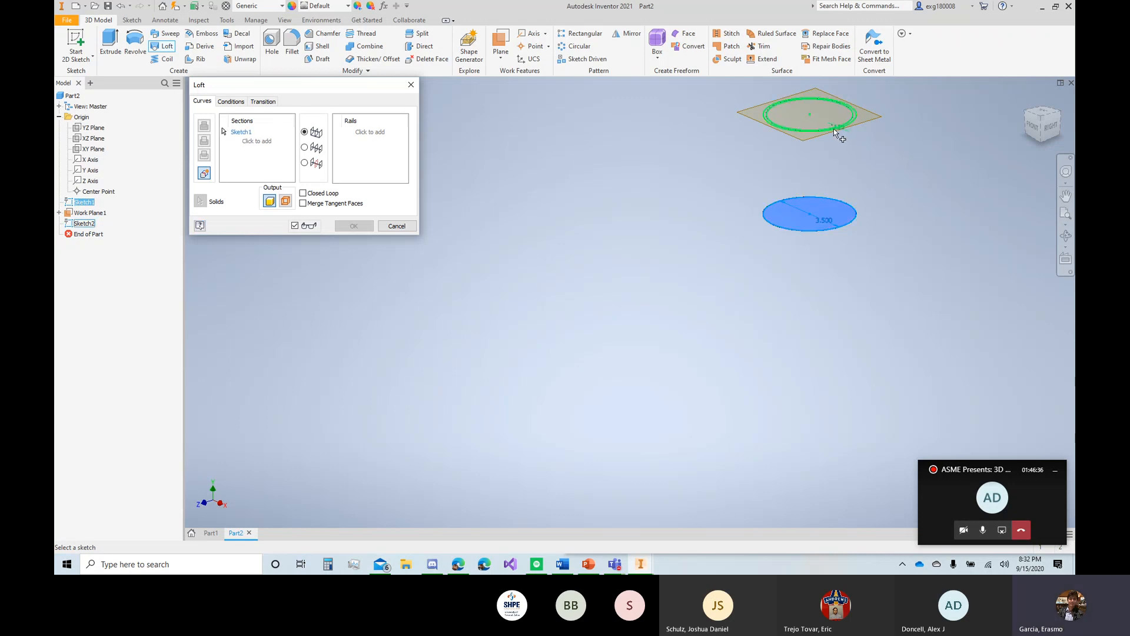
pyautogui.scroll(5, 837, 125)
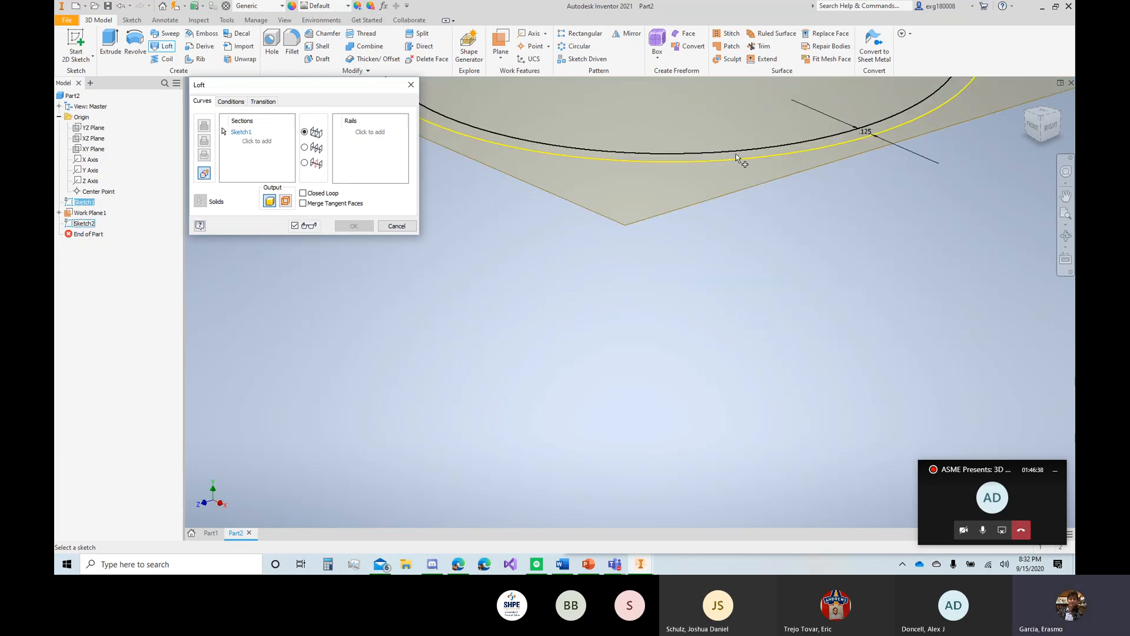
pyautogui.click(733, 150)
pyautogui.scroll(-5, 734, 153)
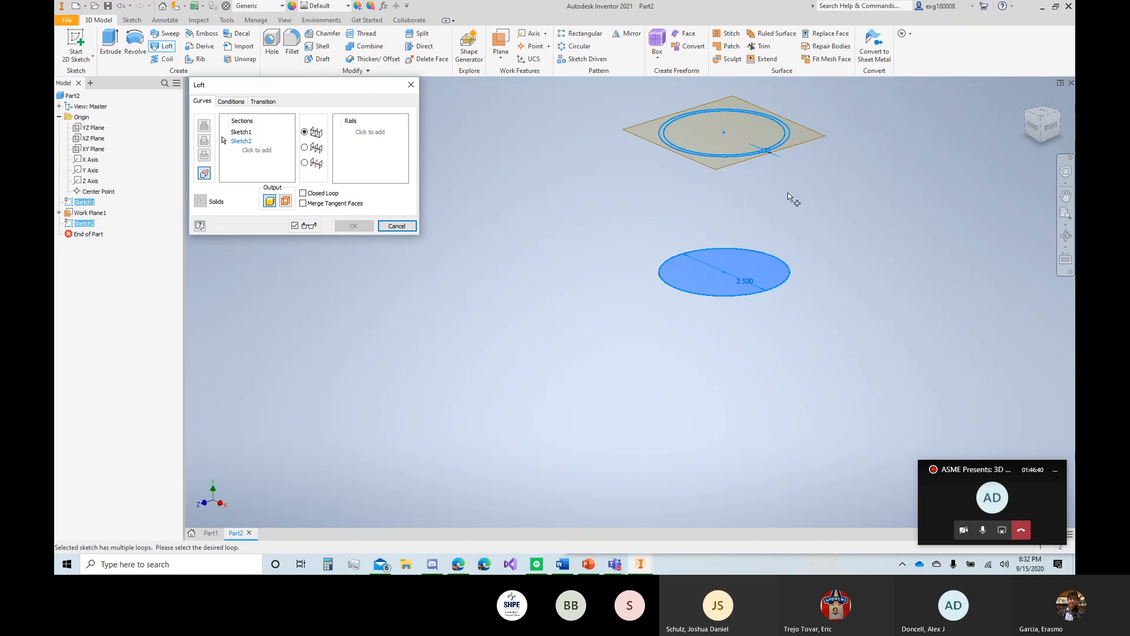
pyautogui.click(397, 226)
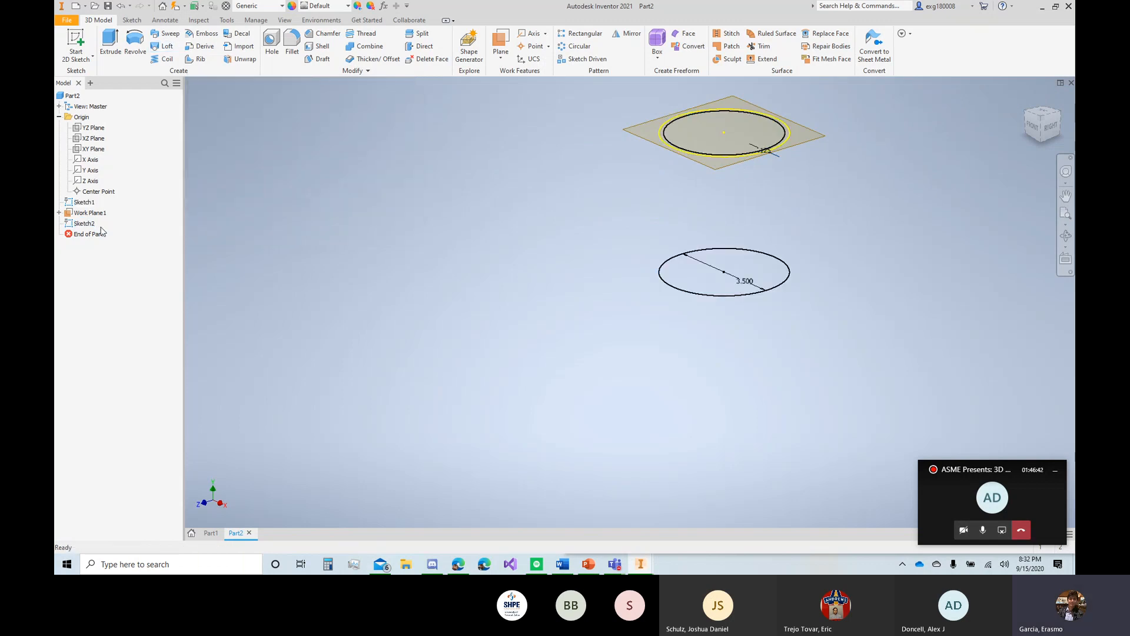
# Step: Edit the sketch on the offset plane, convert the projected outer circle to construction geometry, and finish the sketch
pyautogui.doubleClick(86, 223)
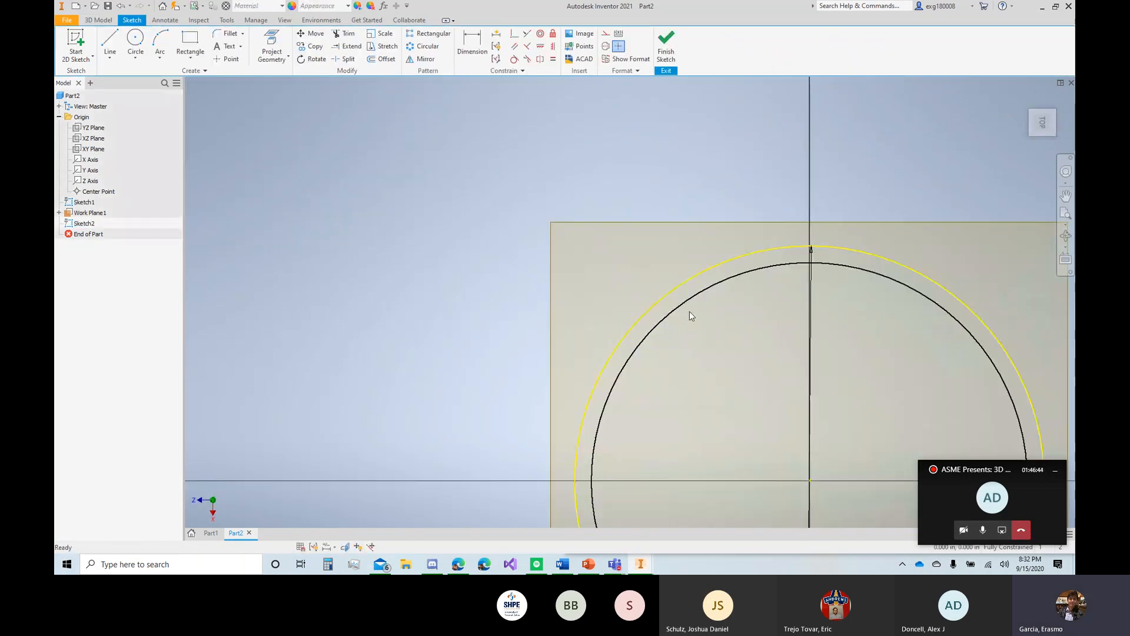
pyautogui.rightClick(690, 276)
pyautogui.click(729, 269)
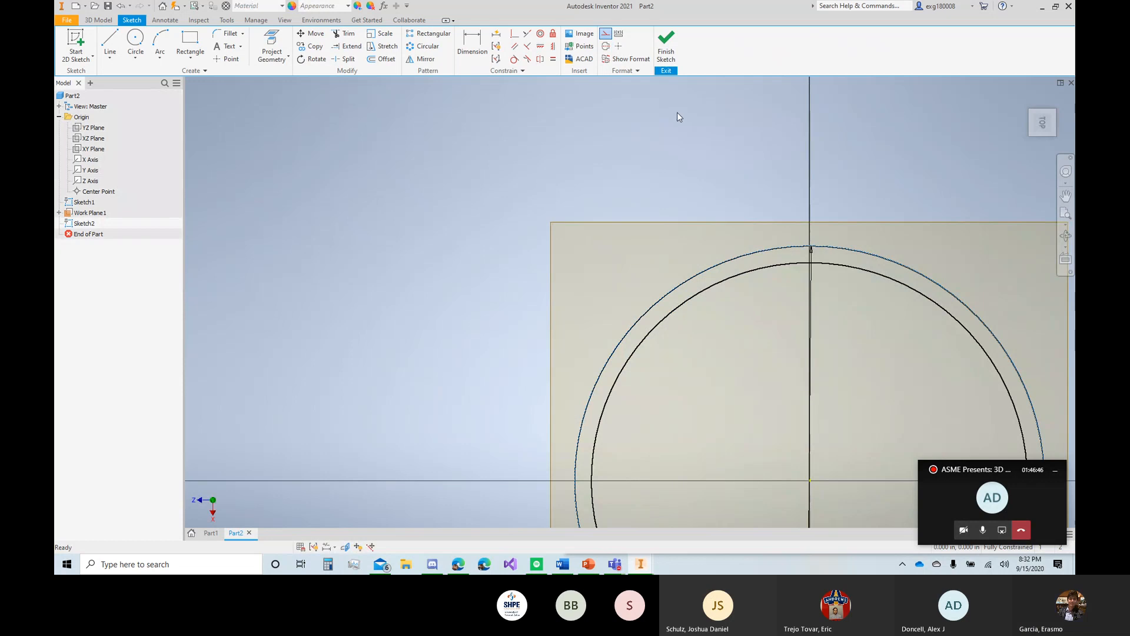
pyautogui.click(664, 43)
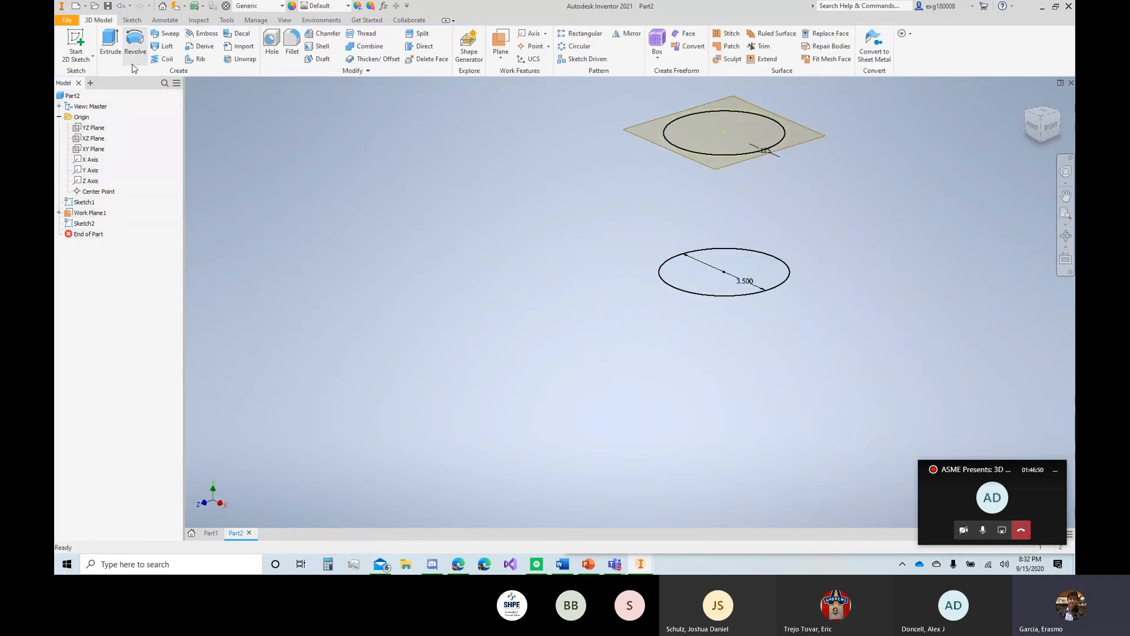
# Step: Create a work axis through the center points of the lower and upper circles
pyautogui.click(525, 34)
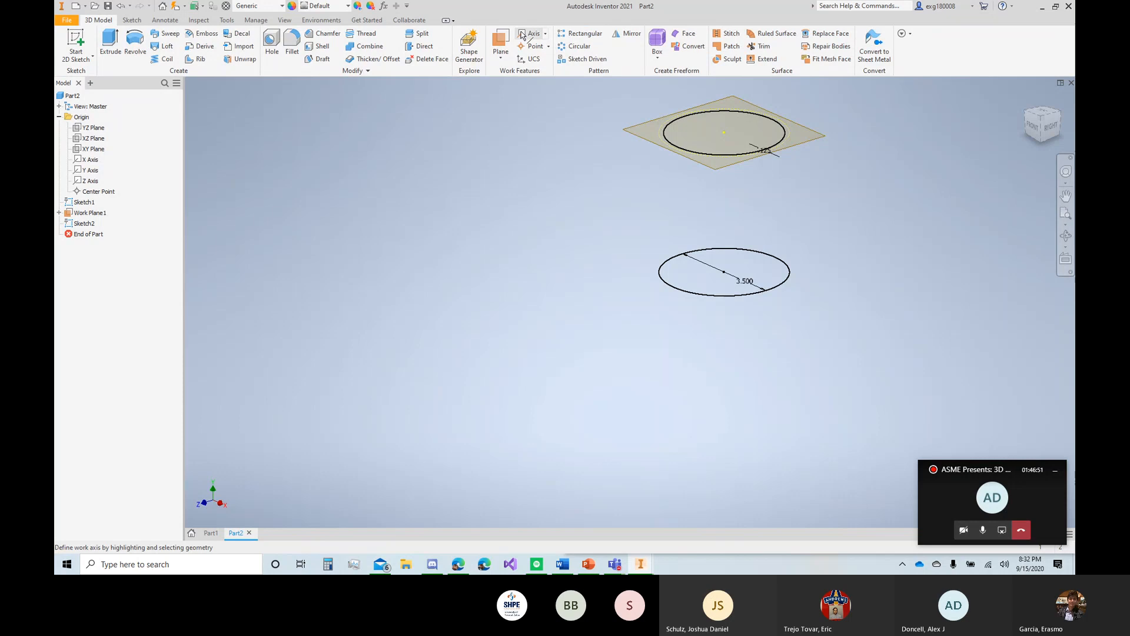
pyautogui.click(724, 272)
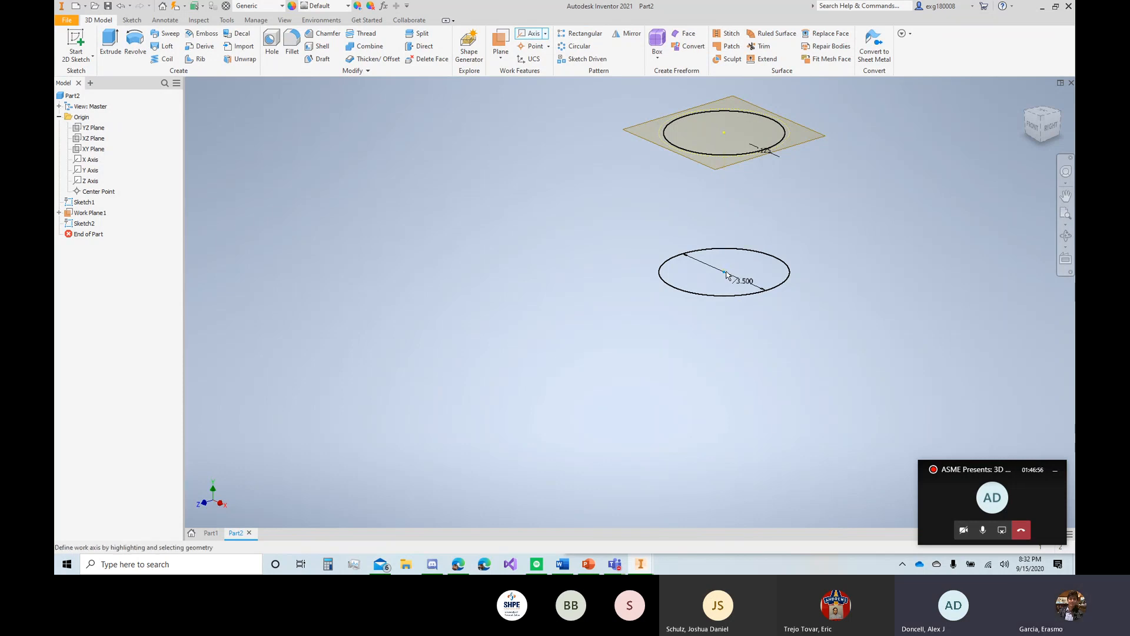
pyautogui.click(724, 132)
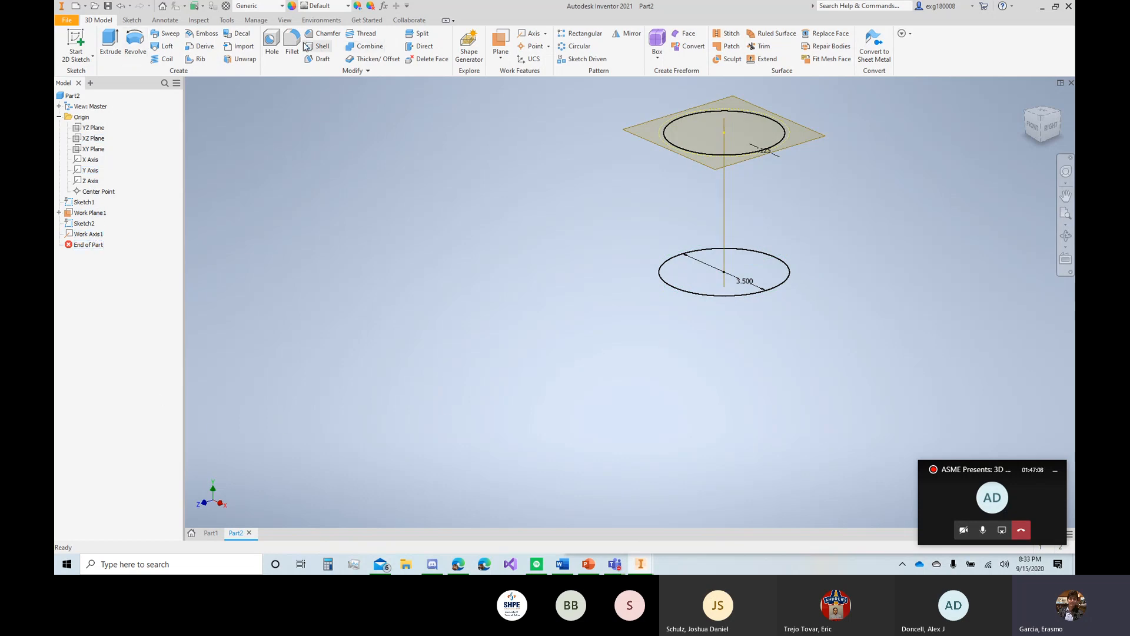
# Step: Loft a solid from the 3.5 in base circle to the smaller circle on the offset plane
pyautogui.click(164, 46)
pyautogui.click(681, 289)
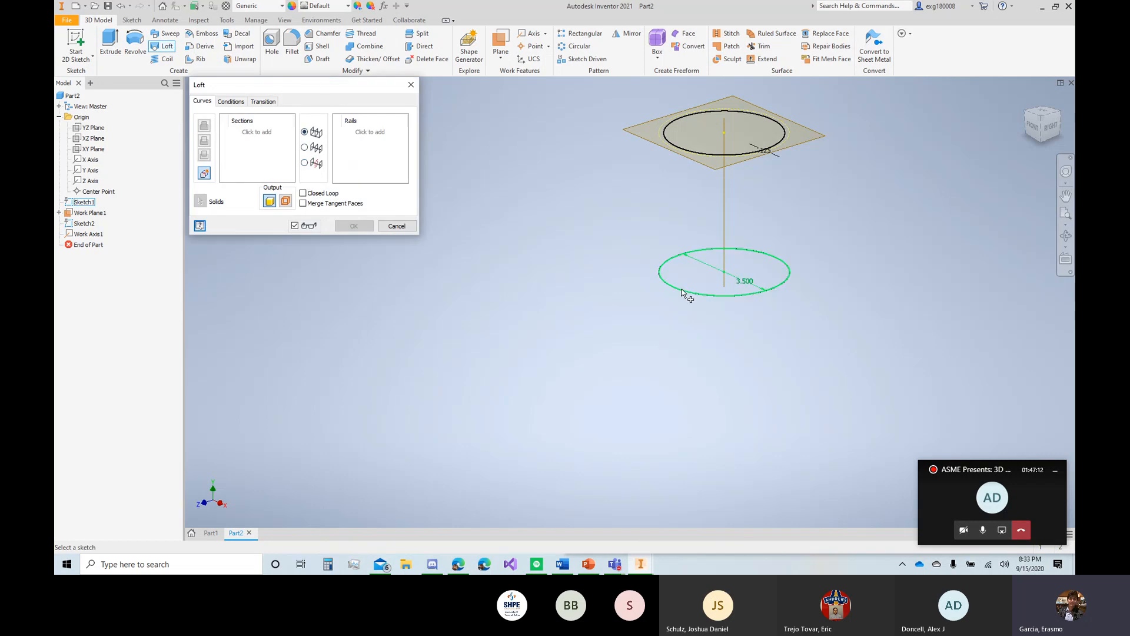
pyautogui.click(746, 154)
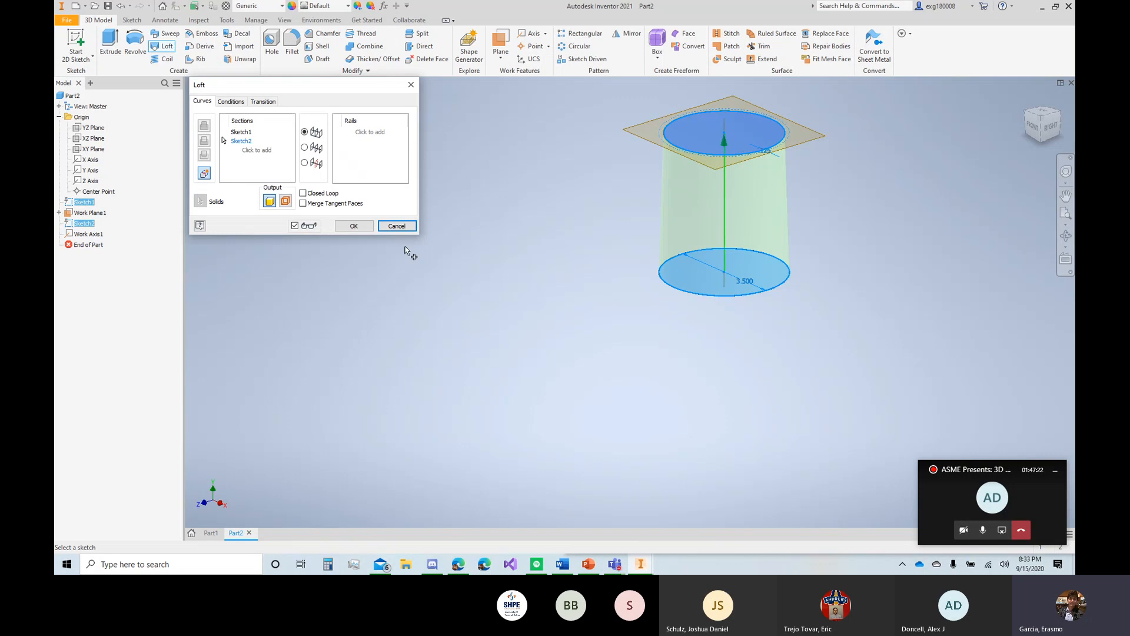
pyautogui.click(353, 226)
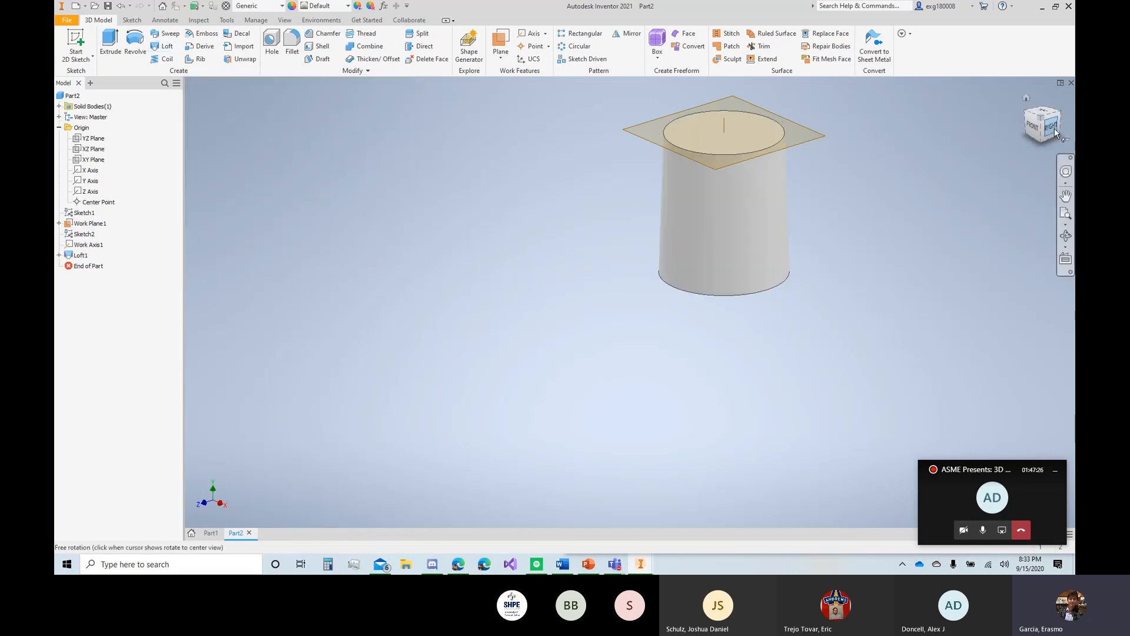
# Step: Hide the offset work plane and the work axis through the lofted body
pyautogui.moveTo(1043, 121)
pyautogui.mouseDown()
pyautogui.moveTo(1050, 104)
pyautogui.moveTo(1036, 139)
pyautogui.mouseUp()
pyautogui.click(1026, 101)
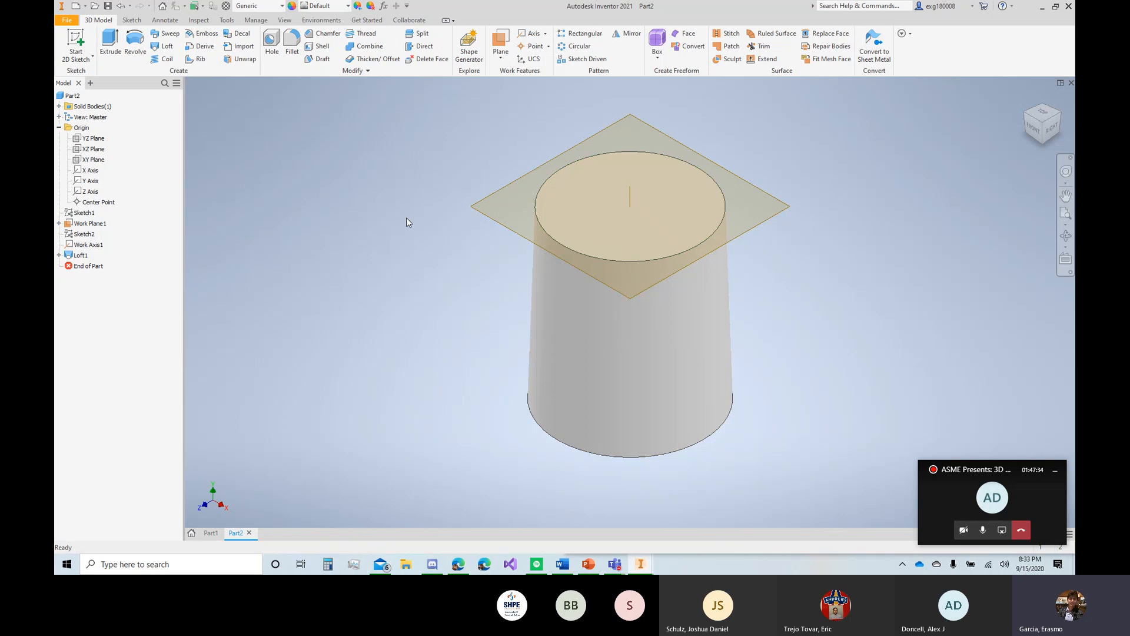
pyautogui.rightClick(89, 224)
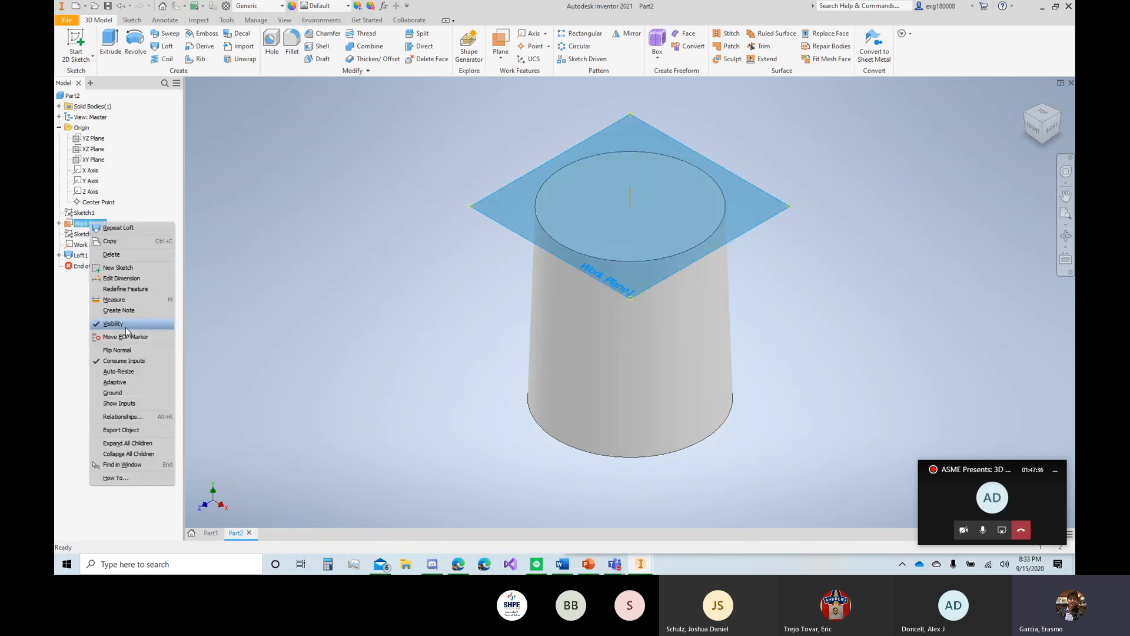
pyautogui.click(128, 323)
pyautogui.rightClick(88, 245)
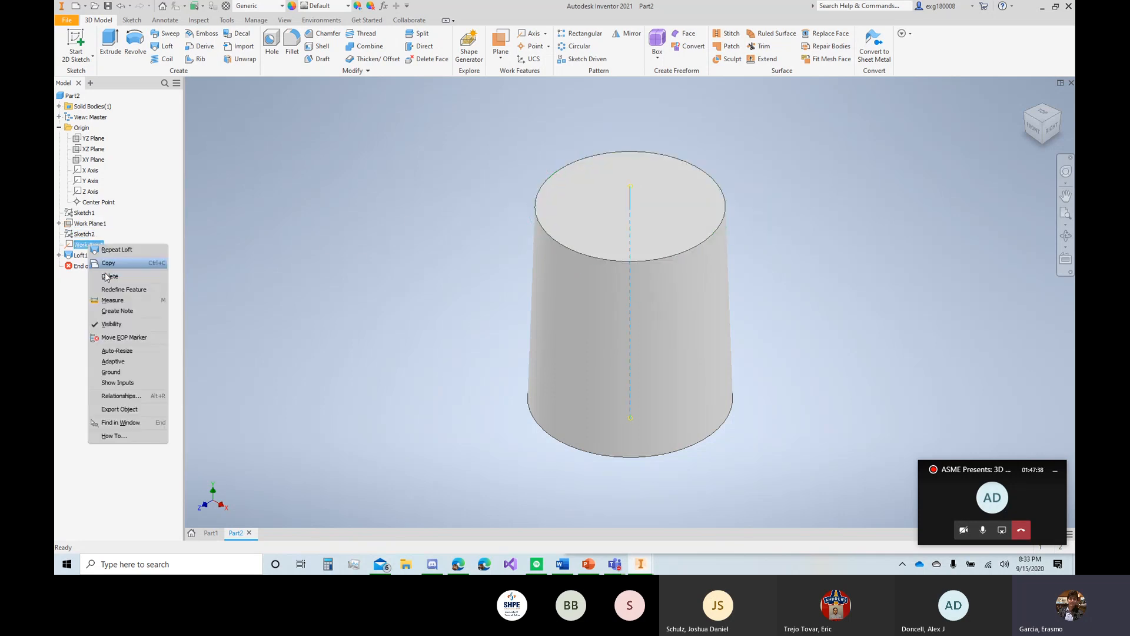
pyautogui.click(269, 256)
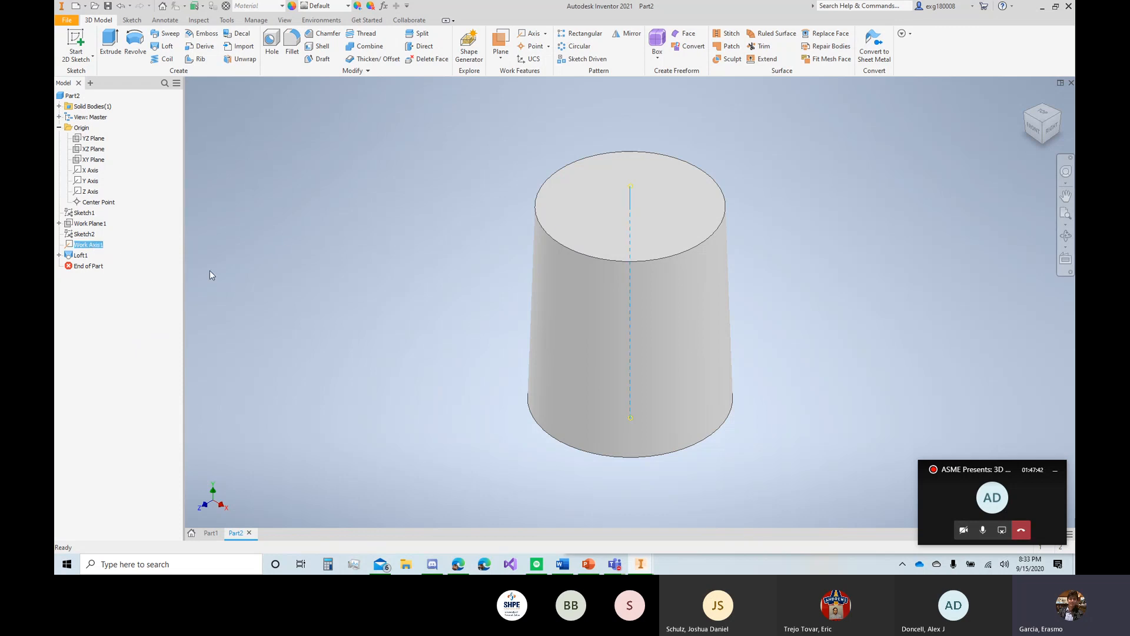
pyautogui.rightClick(94, 247)
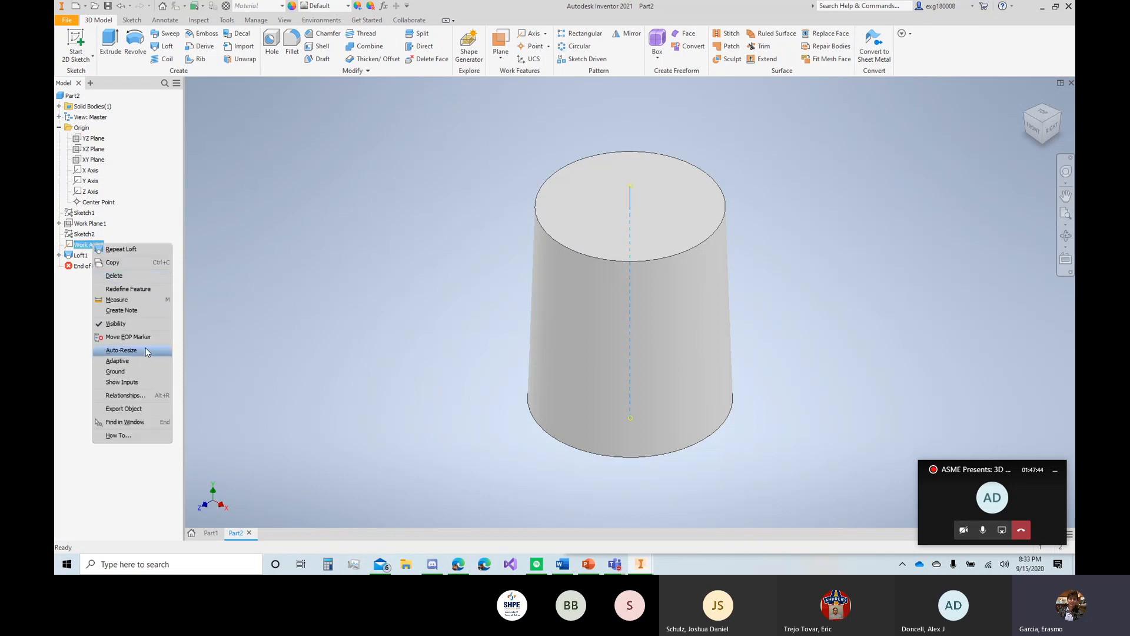
pyautogui.click(141, 324)
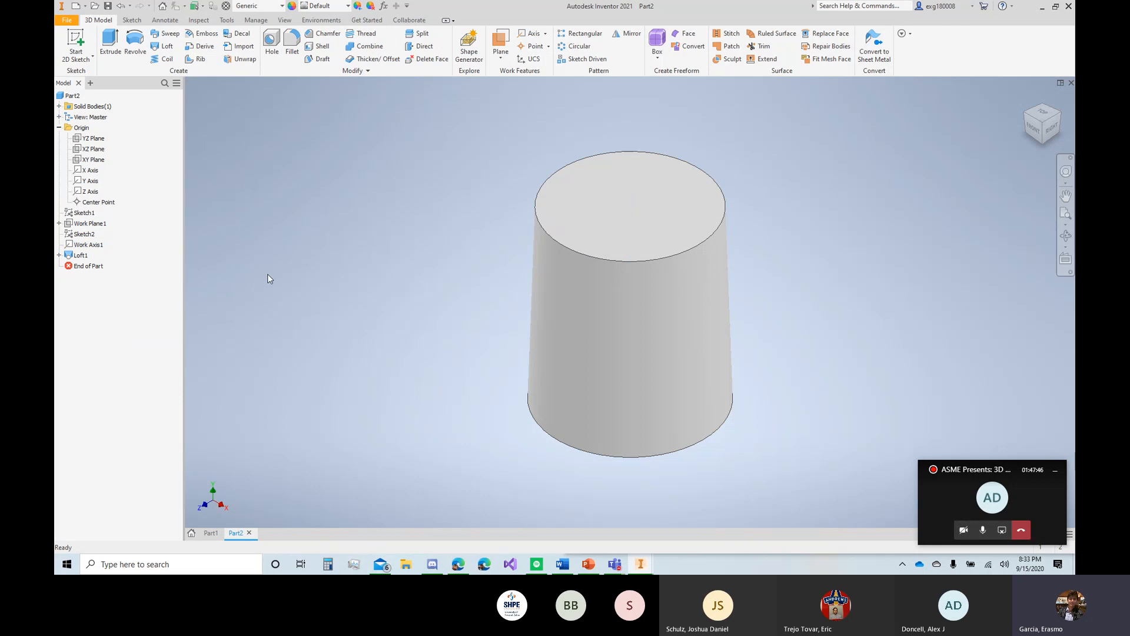
pyautogui.rightClick(81, 257)
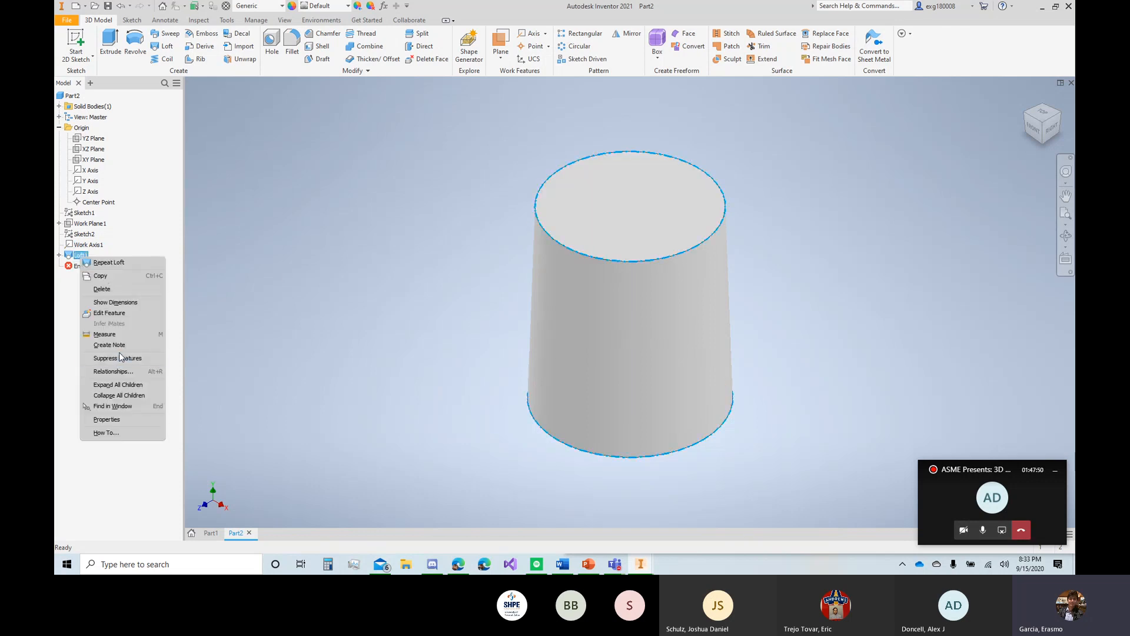
pyautogui.click(323, 259)
pyautogui.click(325, 256)
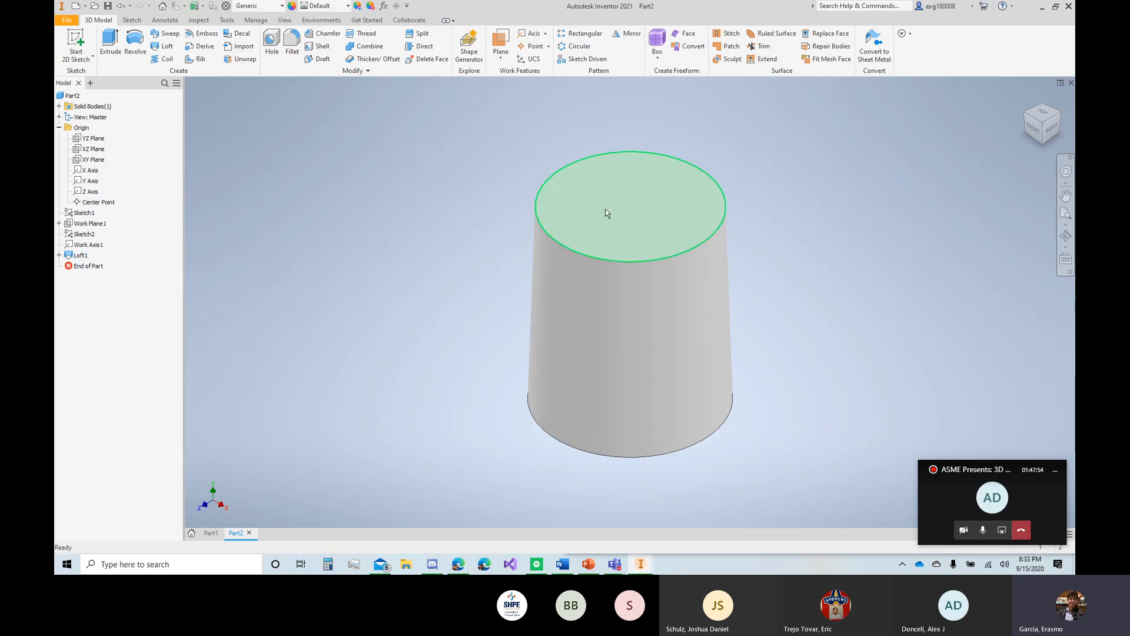
# Step: Shell the lofted body with a 0.1 in wall thickness, removing the top face
pyautogui.click(322, 47)
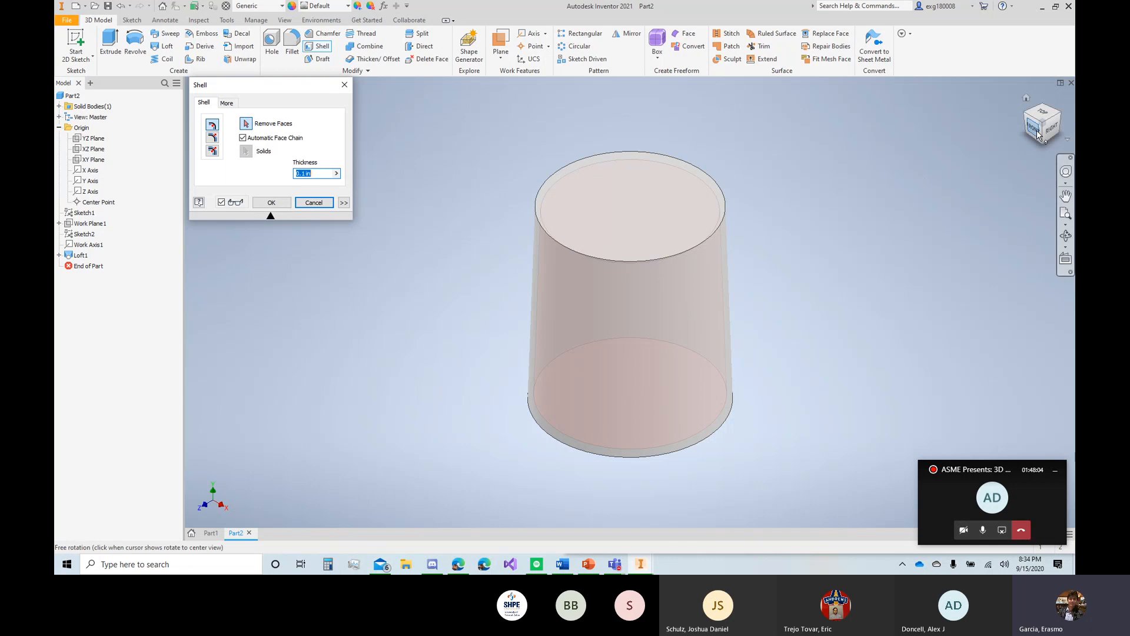
pyautogui.moveTo(1043, 139)
pyautogui.mouseDown()
pyautogui.moveTo(1043, 91)
pyautogui.moveTo(1043, 139)
pyautogui.mouseUp()
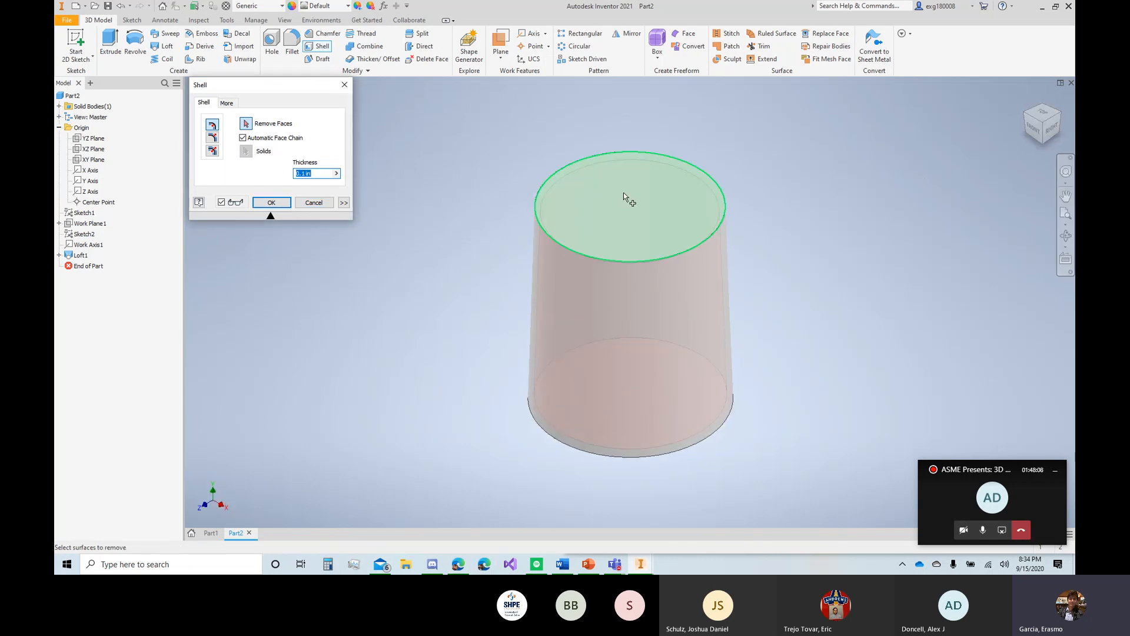
pyautogui.click(623, 193)
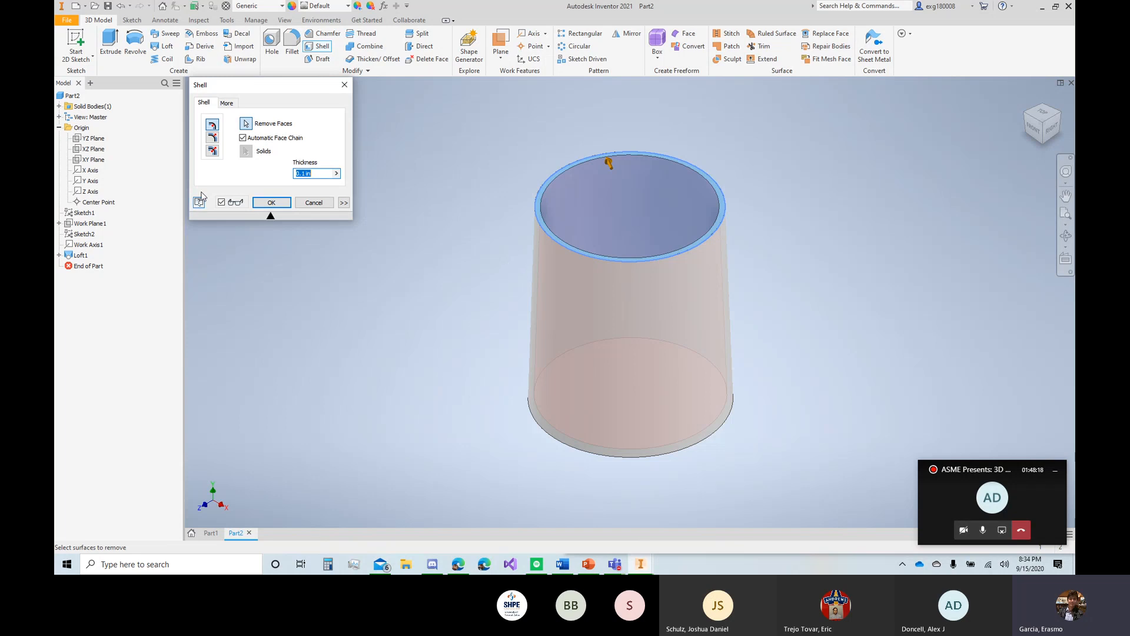
pyautogui.click(284, 204)
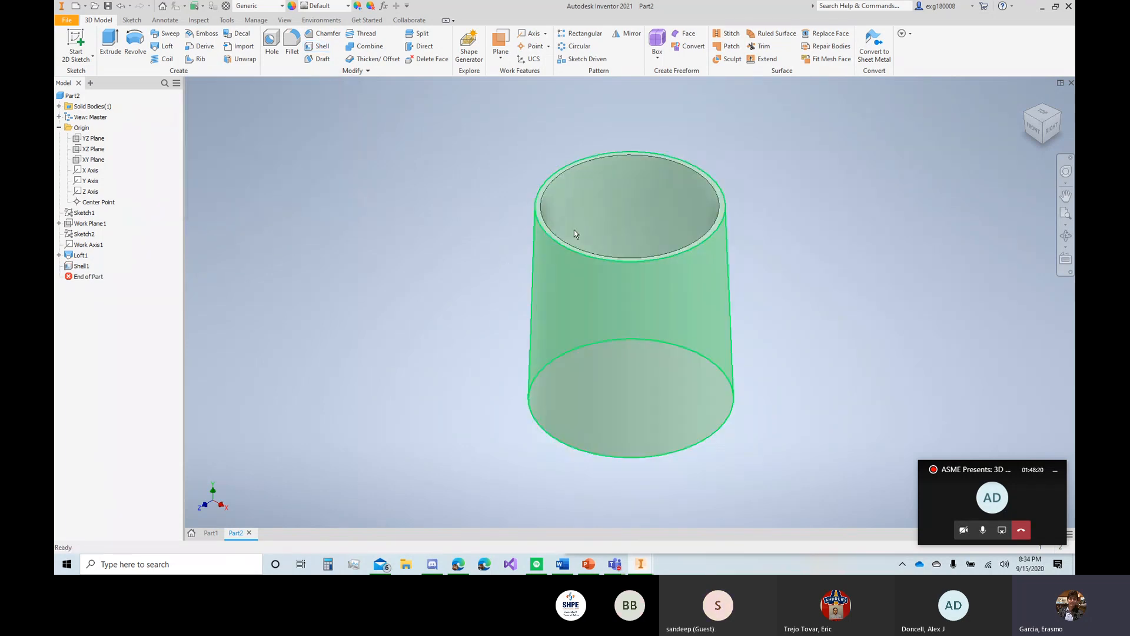
# Step: Fillet the inner and outer edges of the cup's top rim with a 0.05 in radius
pyautogui.moveTo(1044, 143)
pyautogui.mouseDown()
pyautogui.moveTo(1043, 181)
pyautogui.moveTo(1043, 122)
pyautogui.moveTo(1043, 143)
pyautogui.moveTo(1030, 143)
pyautogui.mouseUp()
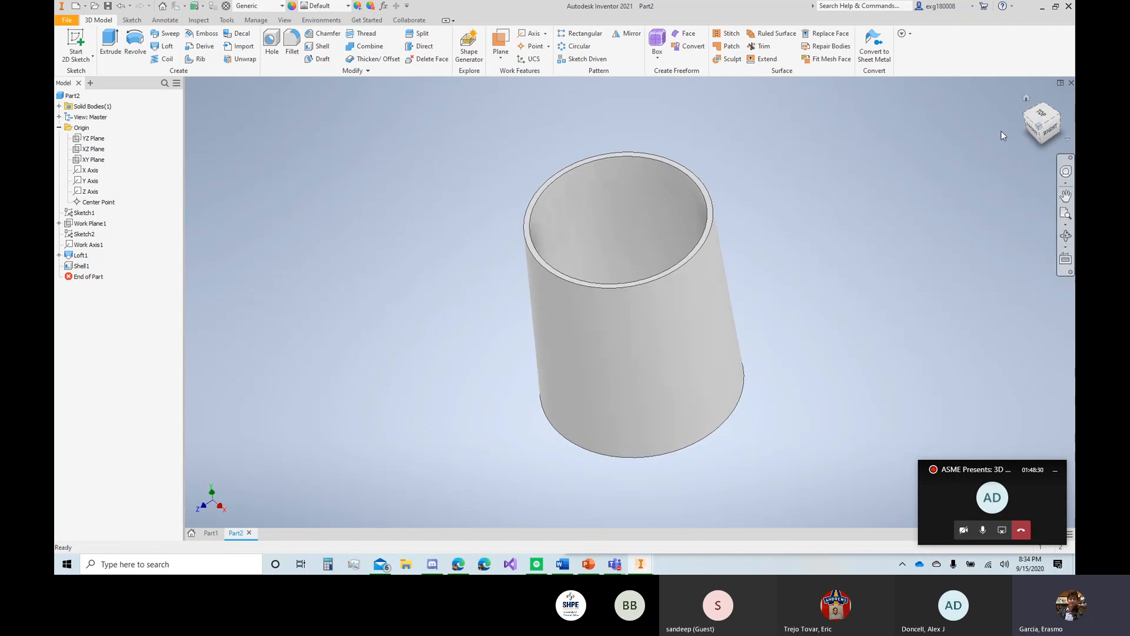
pyautogui.click(1035, 98)
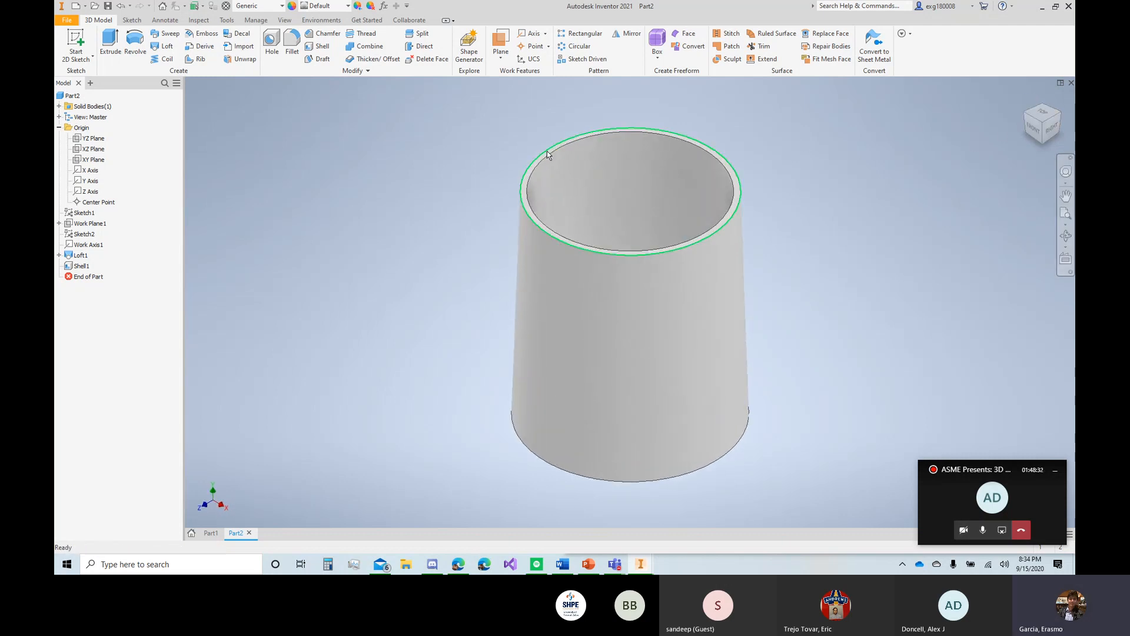
pyautogui.scroll(-4, 537, 152)
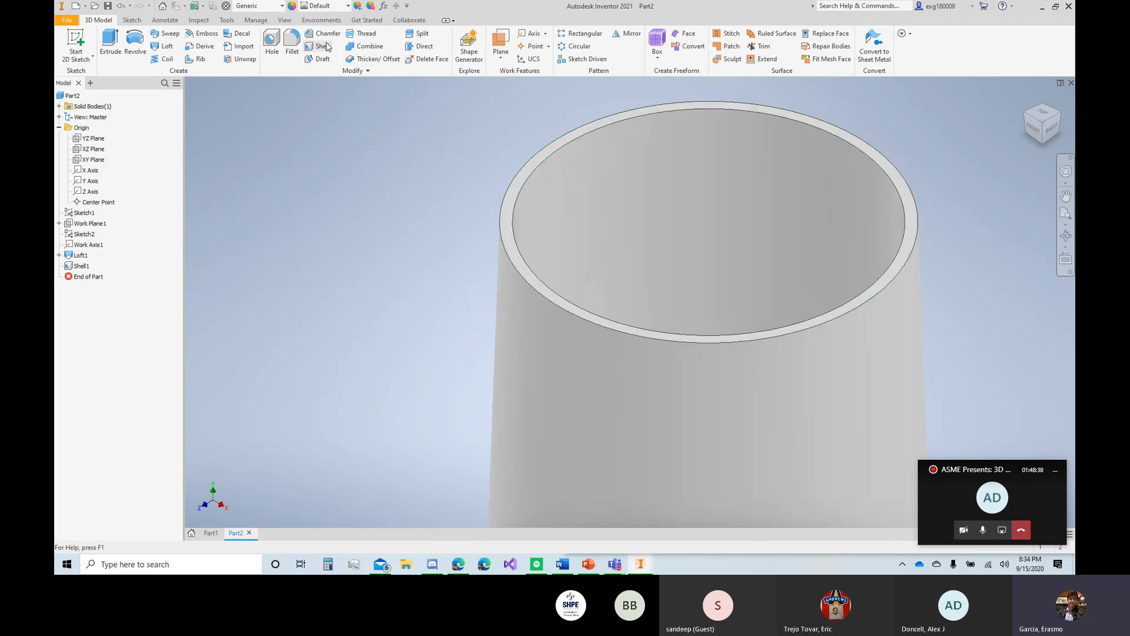
pyautogui.click(292, 42)
pyautogui.click(518, 177)
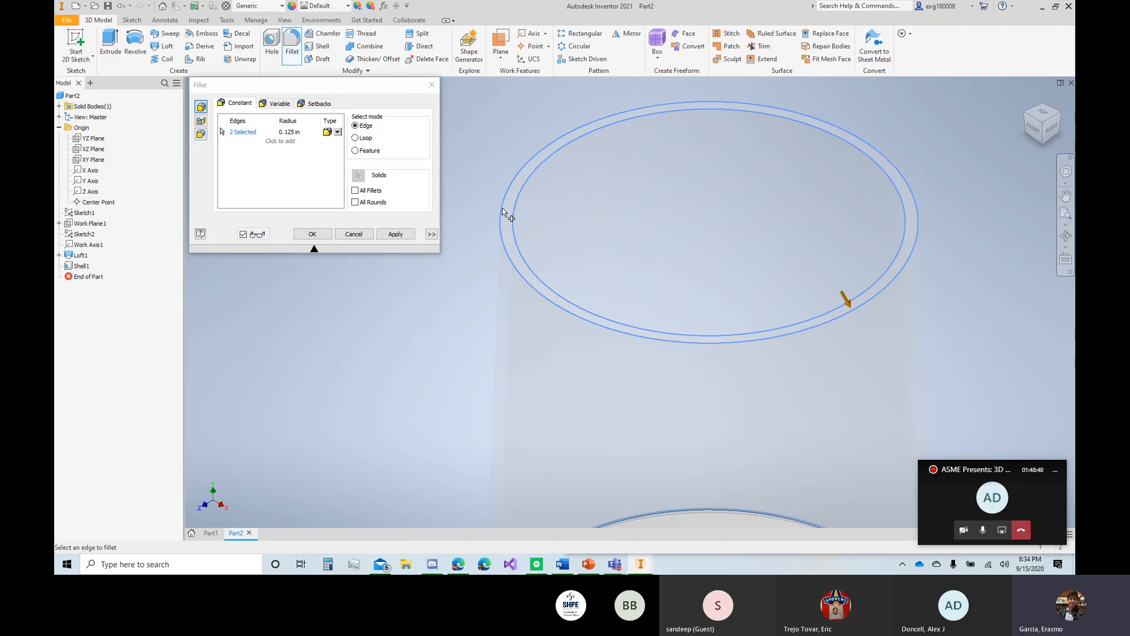
pyautogui.click(290, 132)
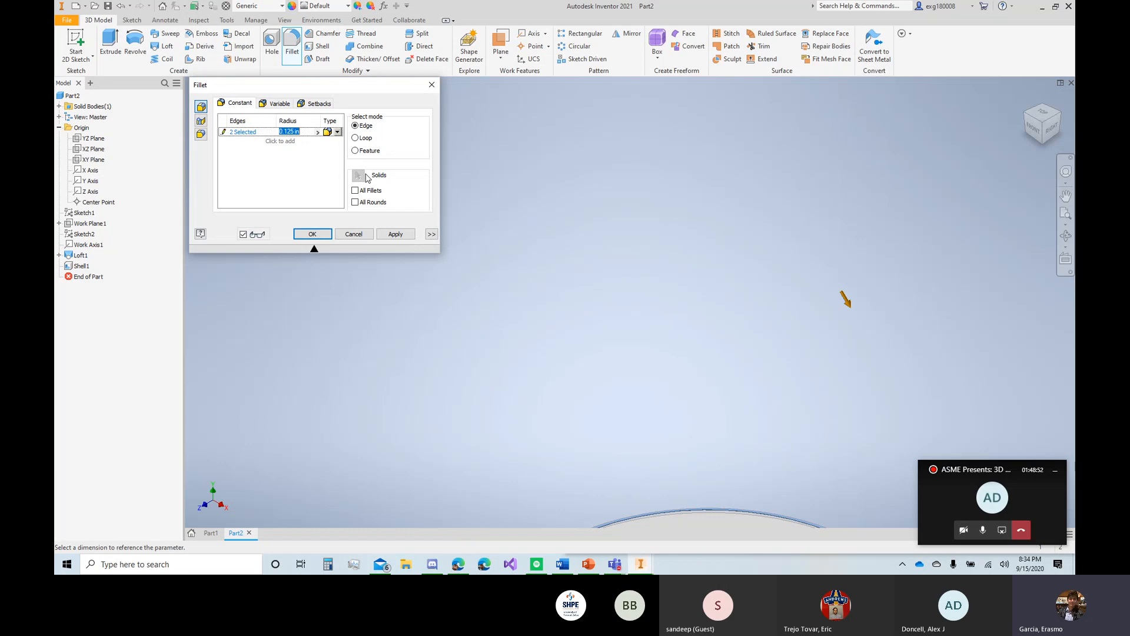
pyautogui.write('5')
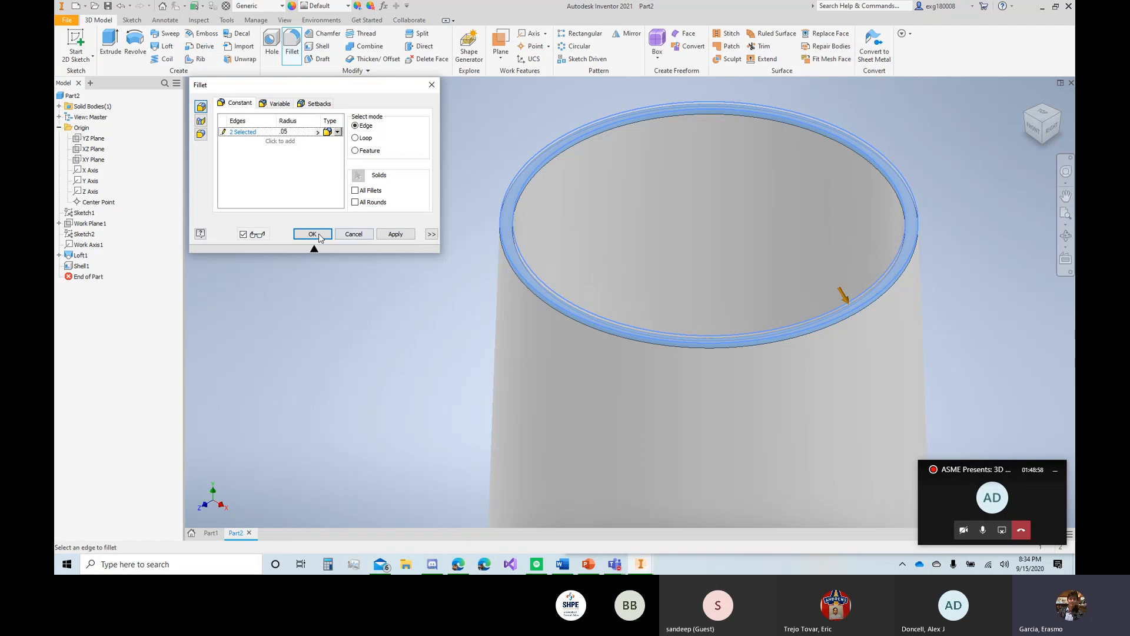
pyautogui.click(319, 237)
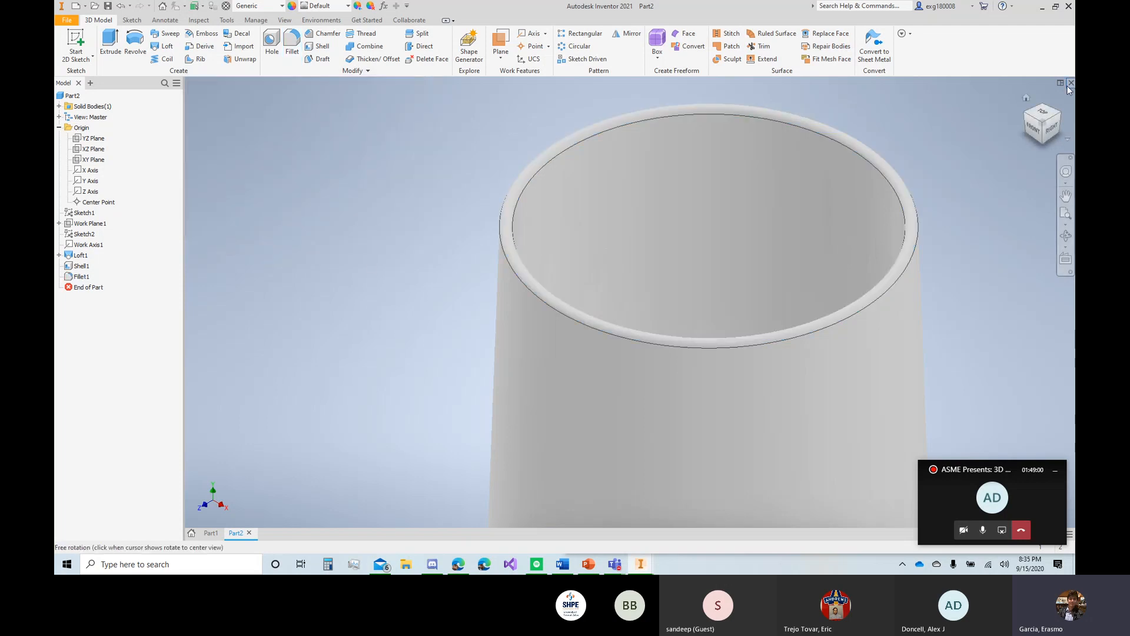
# Step: Examine the finished cup's rounded rim and tapered wall from several view directions, including the right and home views
pyautogui.moveTo(1041, 124)
pyautogui.mouseDown()
pyautogui.moveTo(1039, 102)
pyautogui.moveTo(1041, 121)
pyautogui.mouseUp()
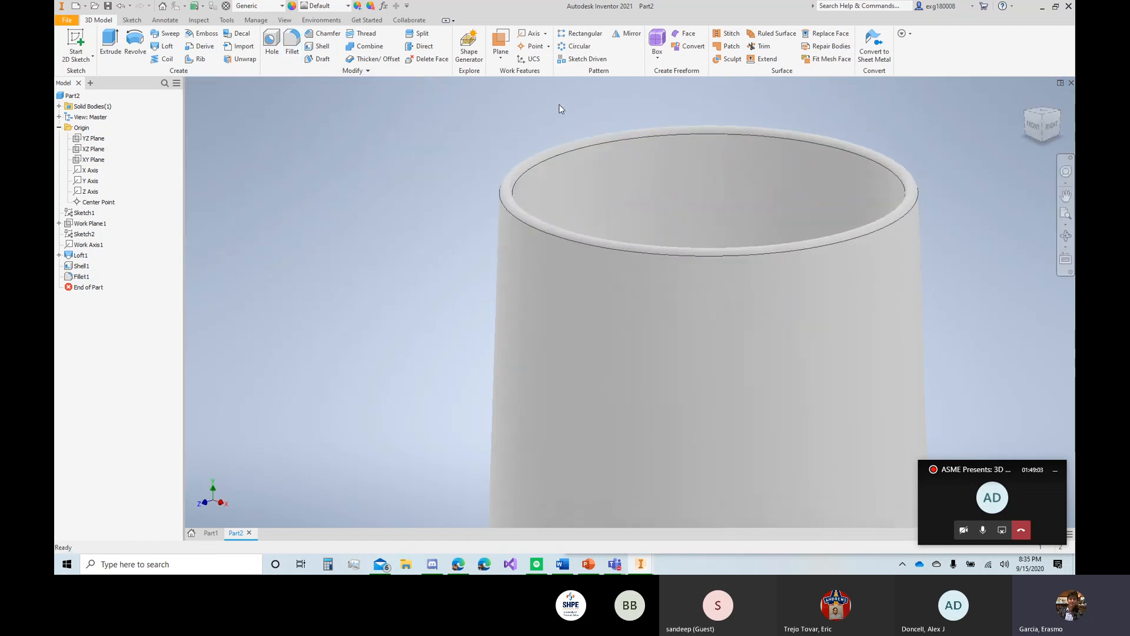
pyautogui.rightClick(674, 97)
pyautogui.click(673, 101)
pyautogui.click(285, 21)
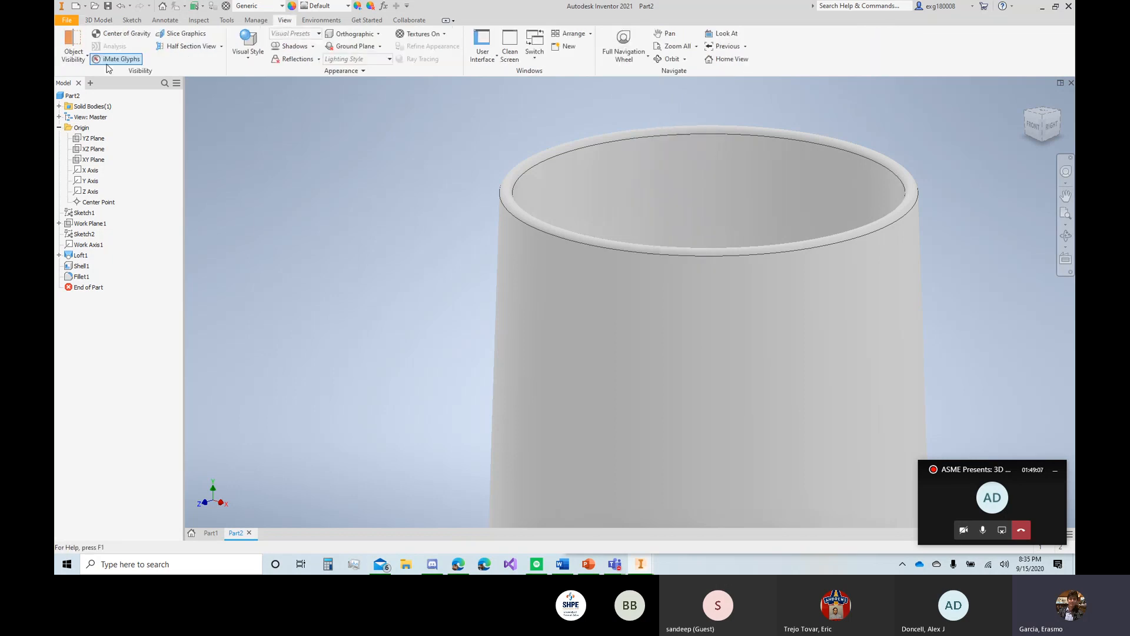
pyautogui.click(203, 47)
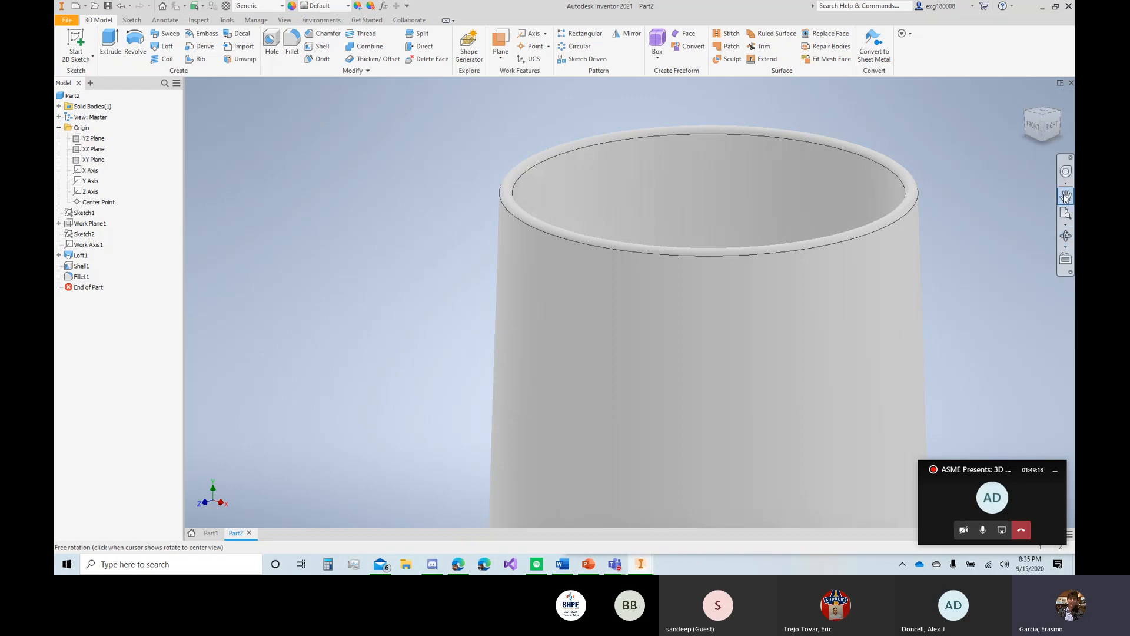
pyautogui.click(1027, 98)
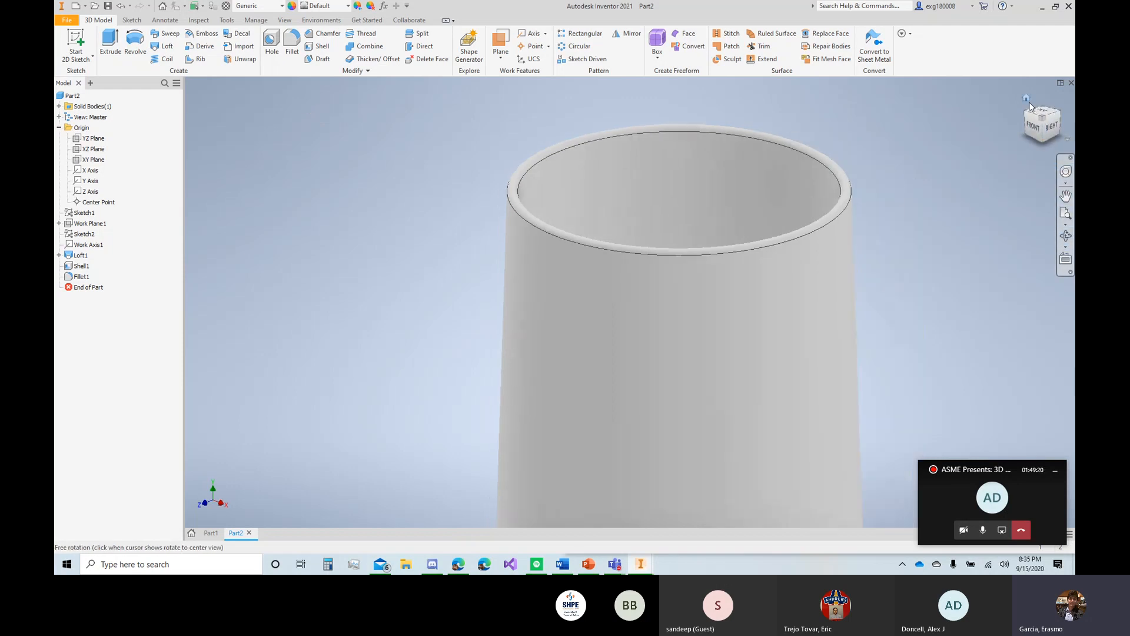
pyautogui.click(1041, 137)
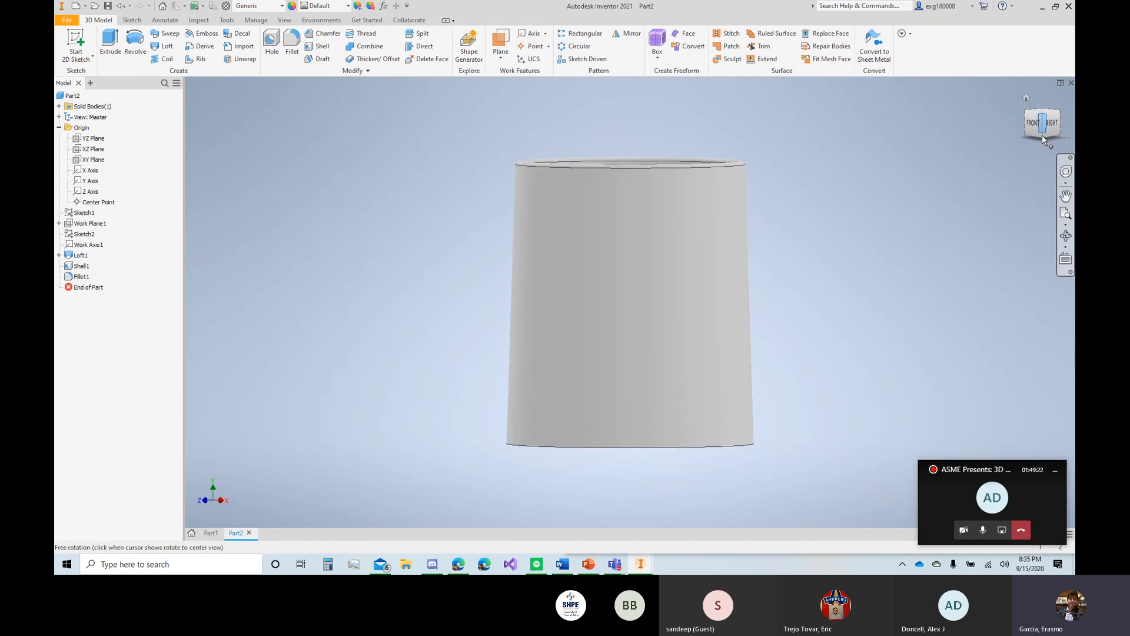
pyautogui.click(1028, 96)
pyautogui.scroll(-2, 591, 207)
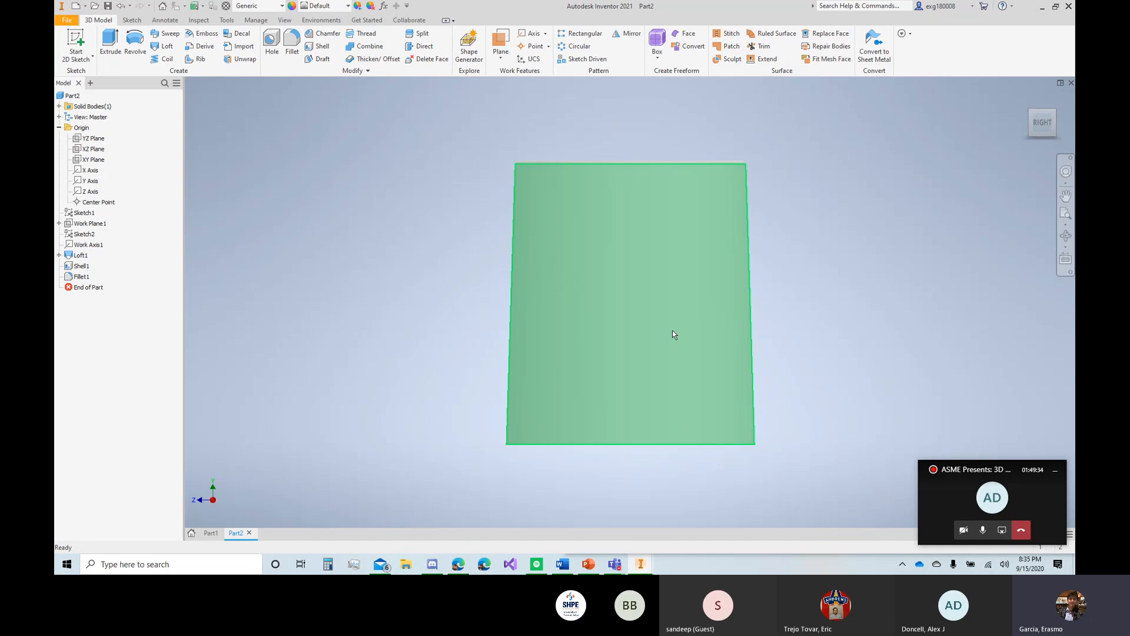
pyautogui.click(1028, 96)
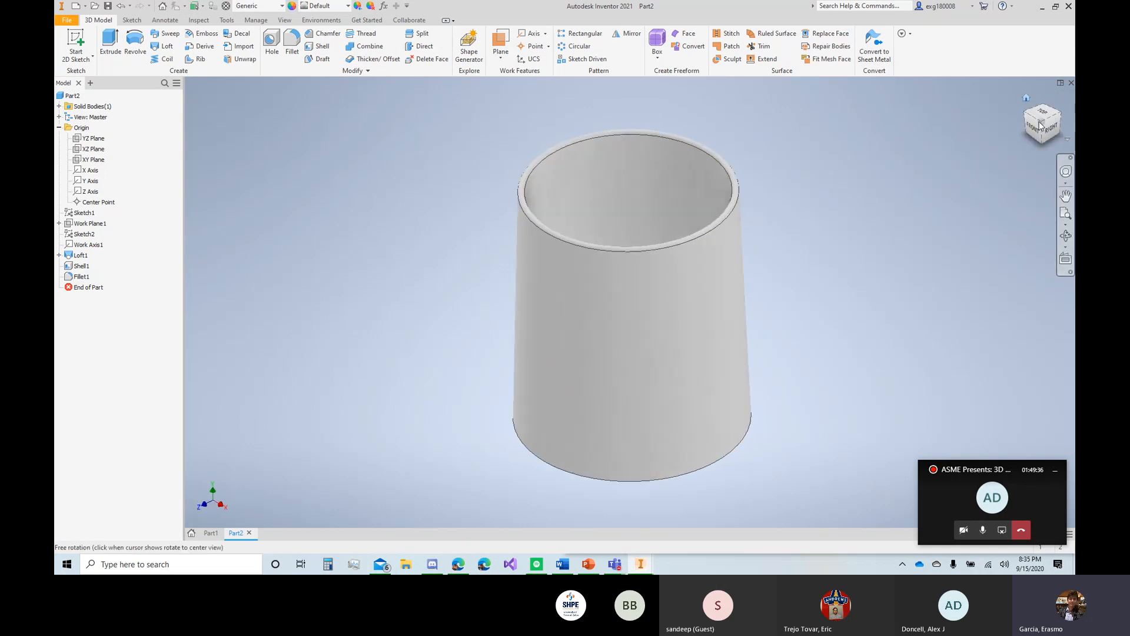
pyautogui.click(76, 43)
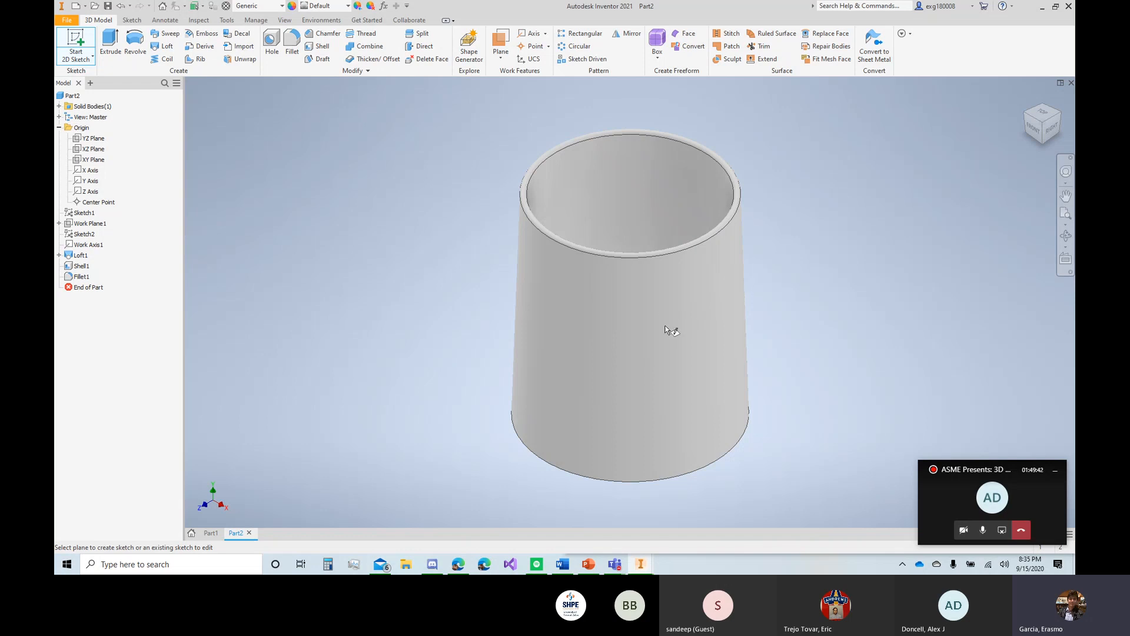
pyautogui.click(500, 47)
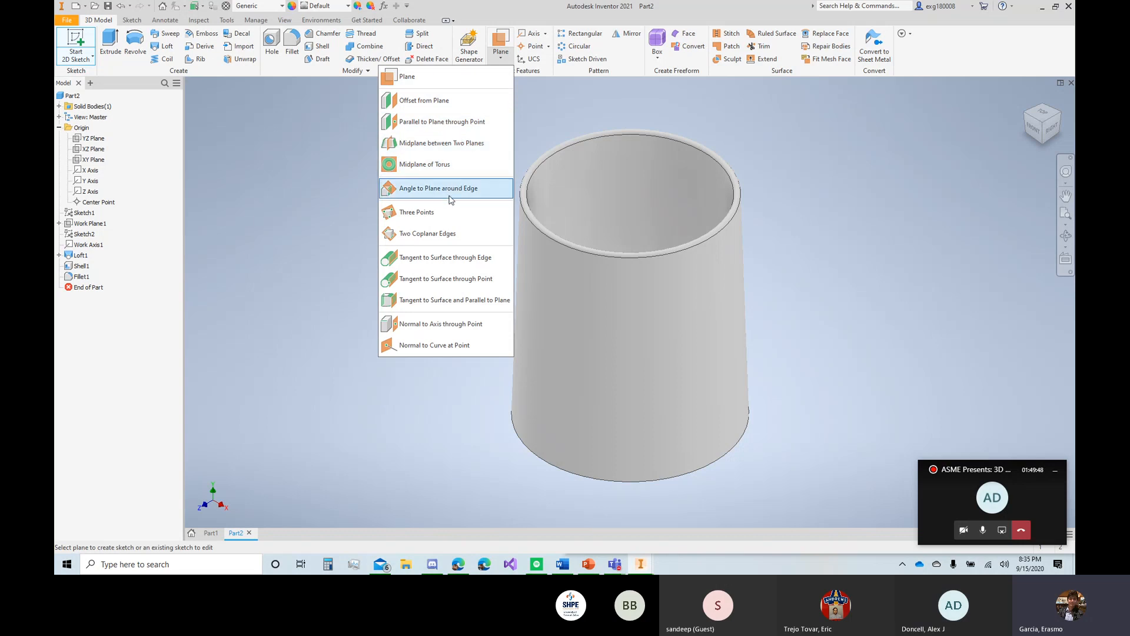
pyautogui.click(443, 280)
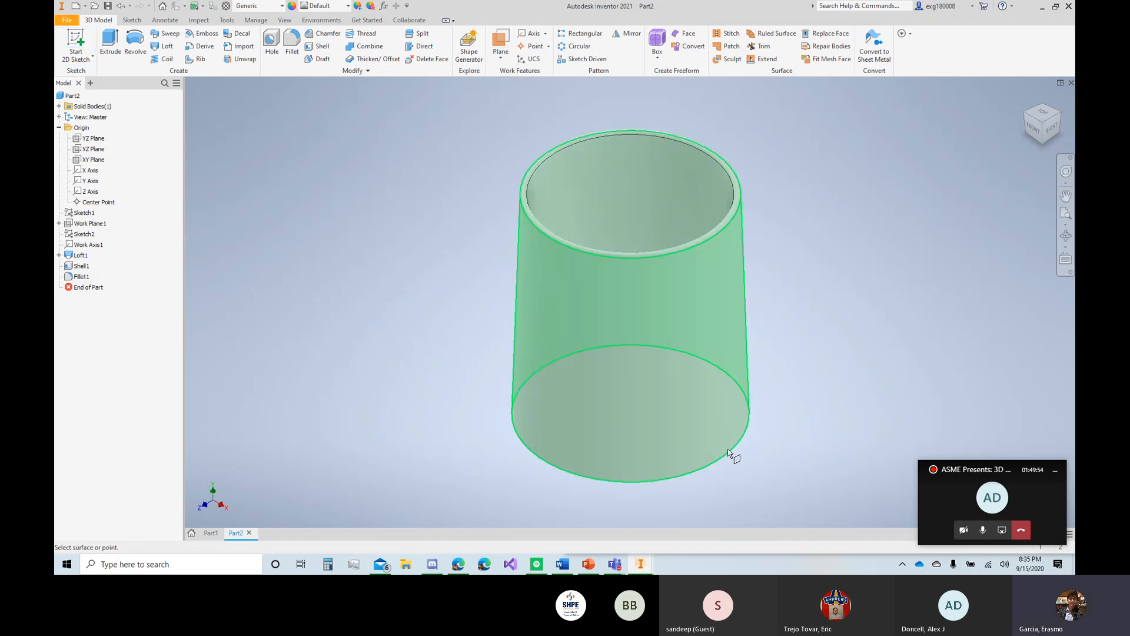
pyautogui.click(727, 330)
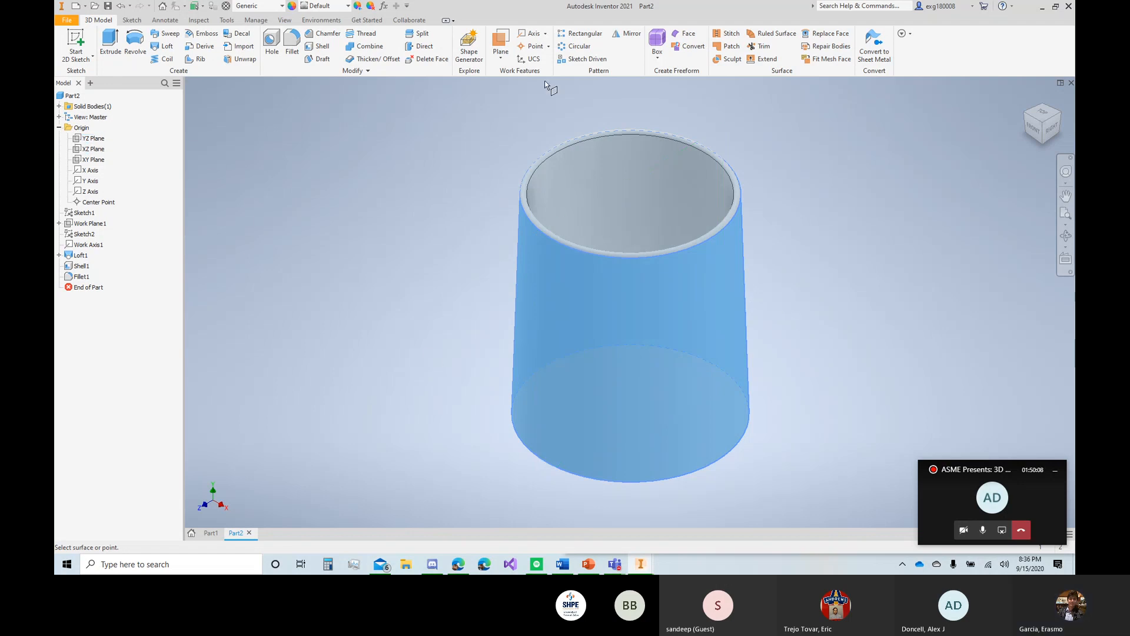
pyautogui.click(500, 56)
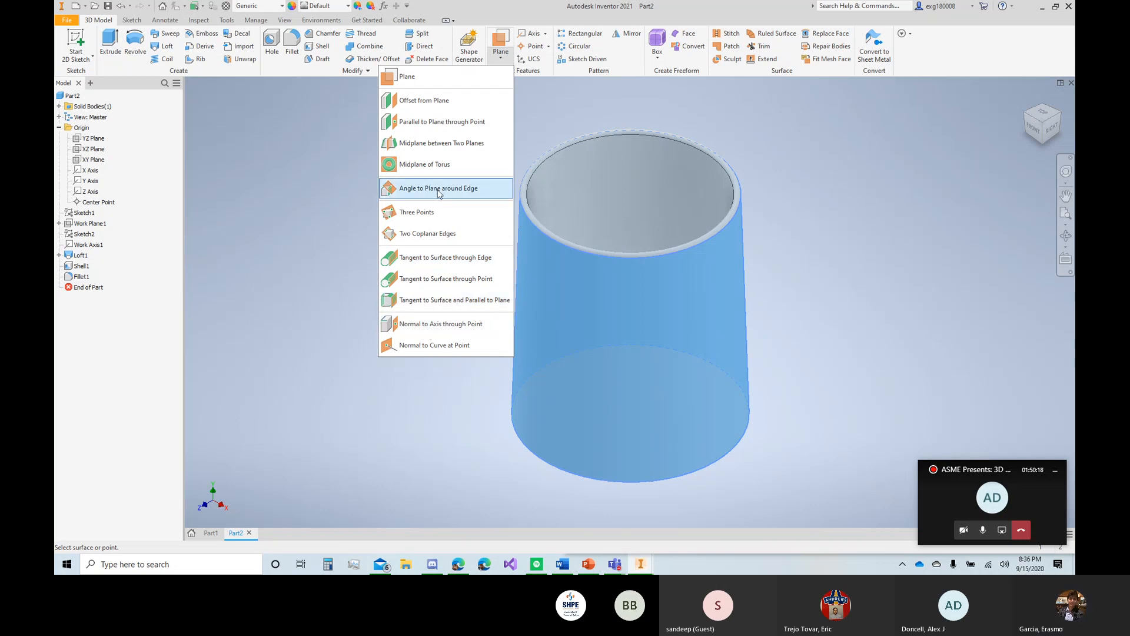
pyautogui.click(326, 230)
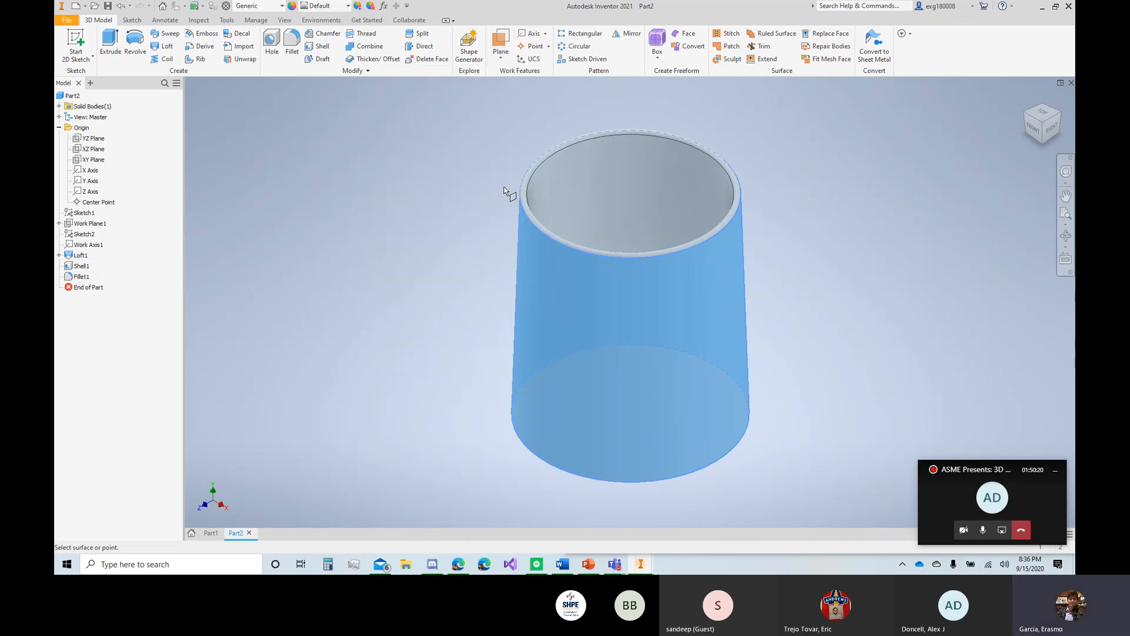
pyautogui.rightClick(701, 213)
pyautogui.click(653, 215)
pyautogui.rightClick(637, 208)
pyautogui.click(604, 213)
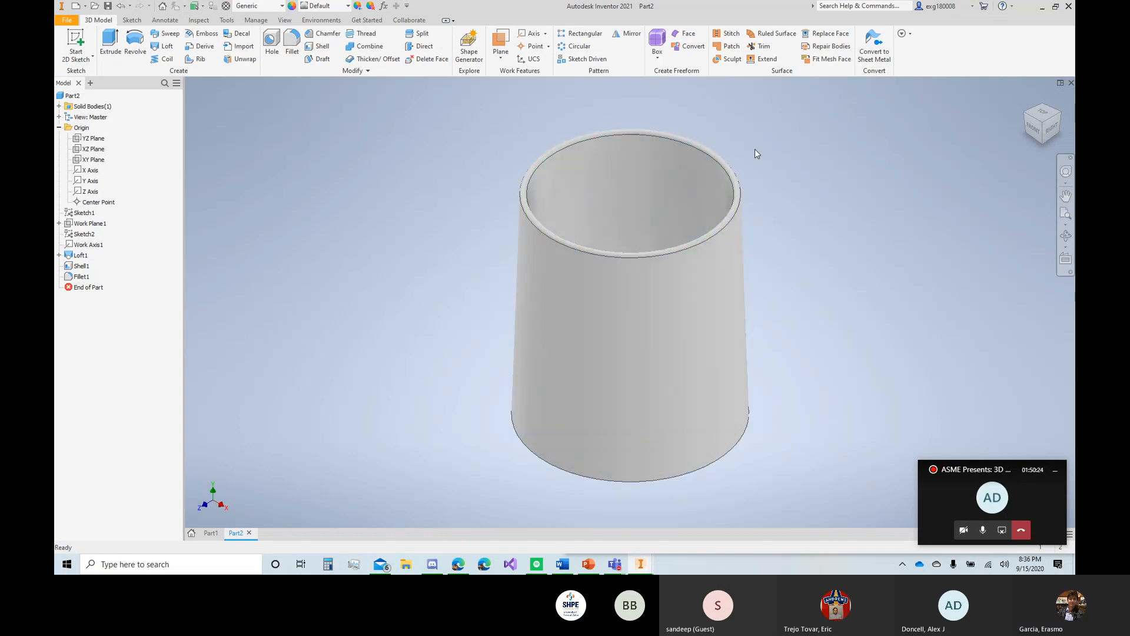
# Step: Create a work plane offset 1.55 in from the YZ plane, near the cup's side wall
pyautogui.click(94, 139)
pyautogui.click(503, 59)
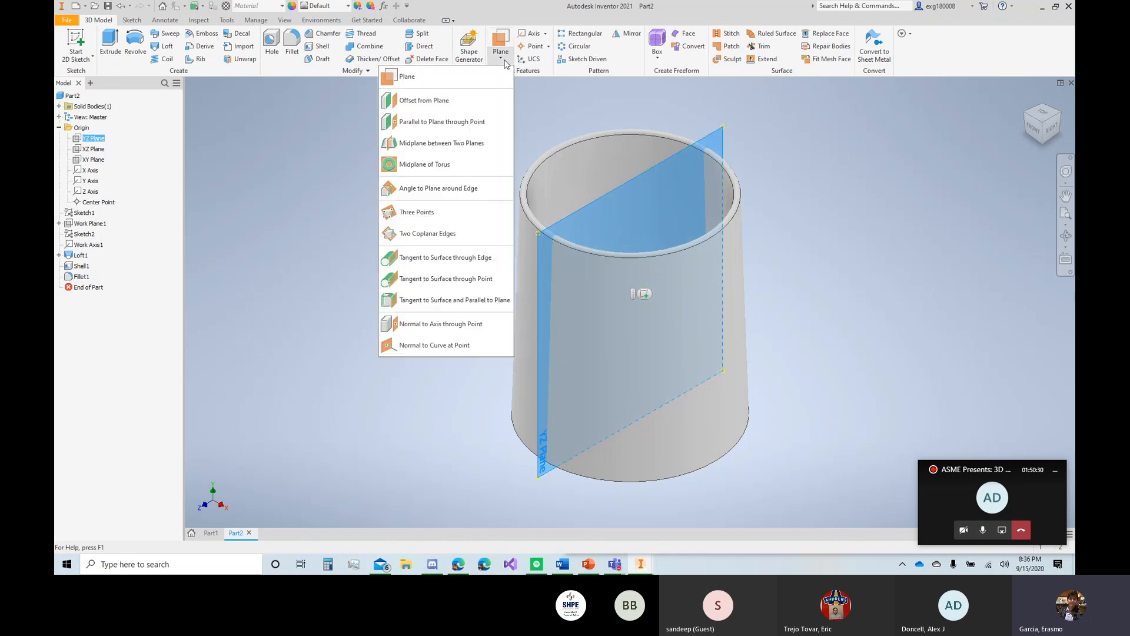
pyautogui.click(487, 100)
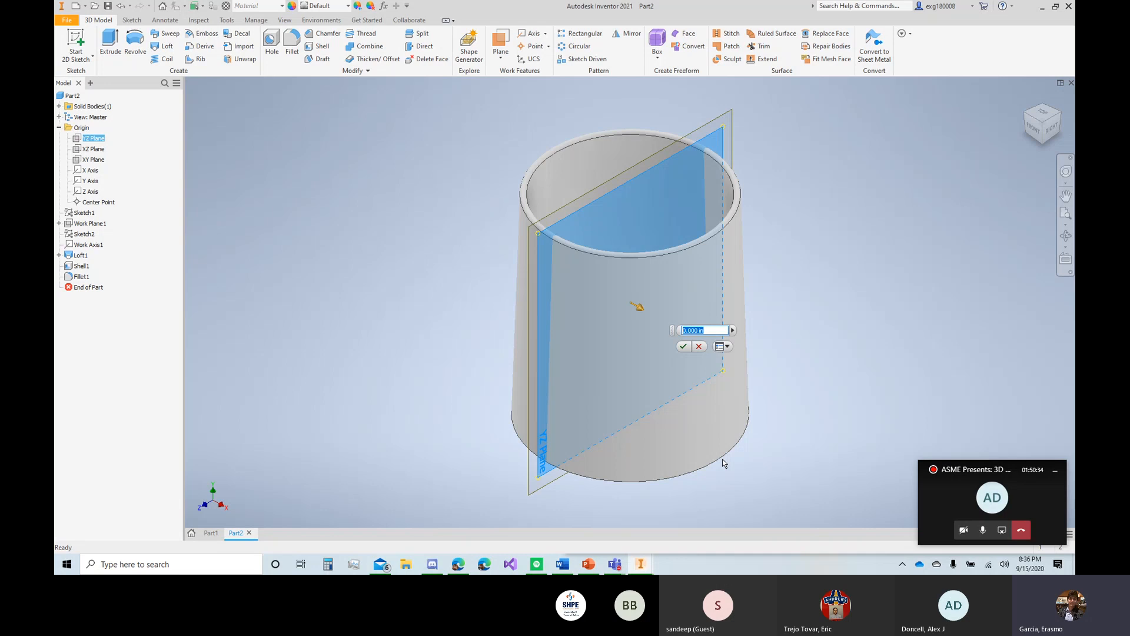
pyautogui.write('3')
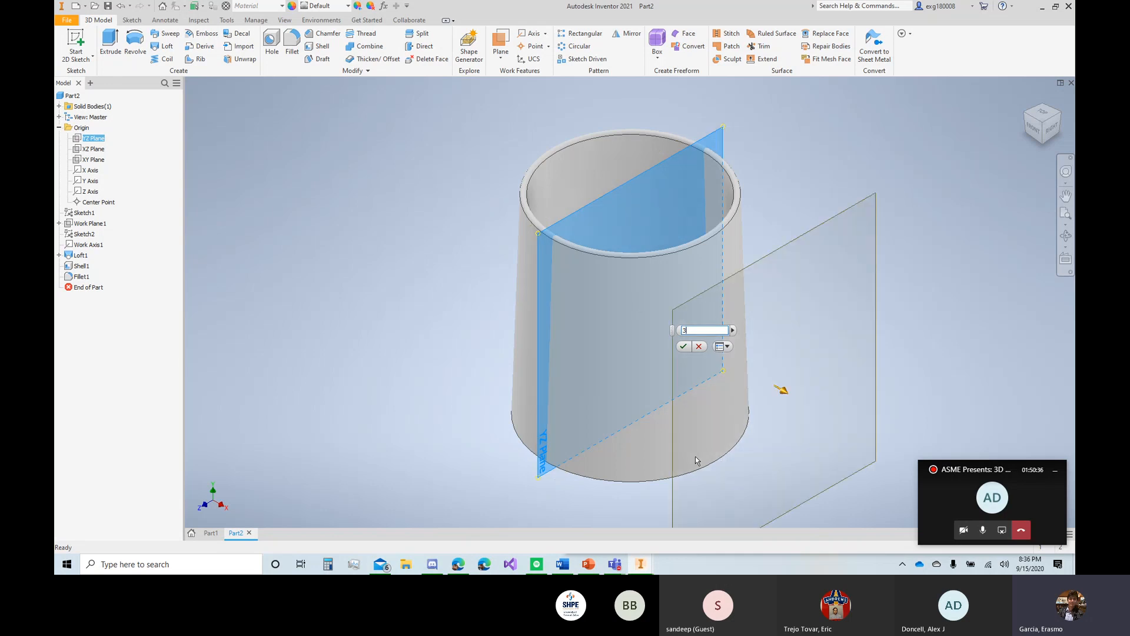
pyautogui.moveTo(1035, 133); pyautogui.dragTo(1055, 122)
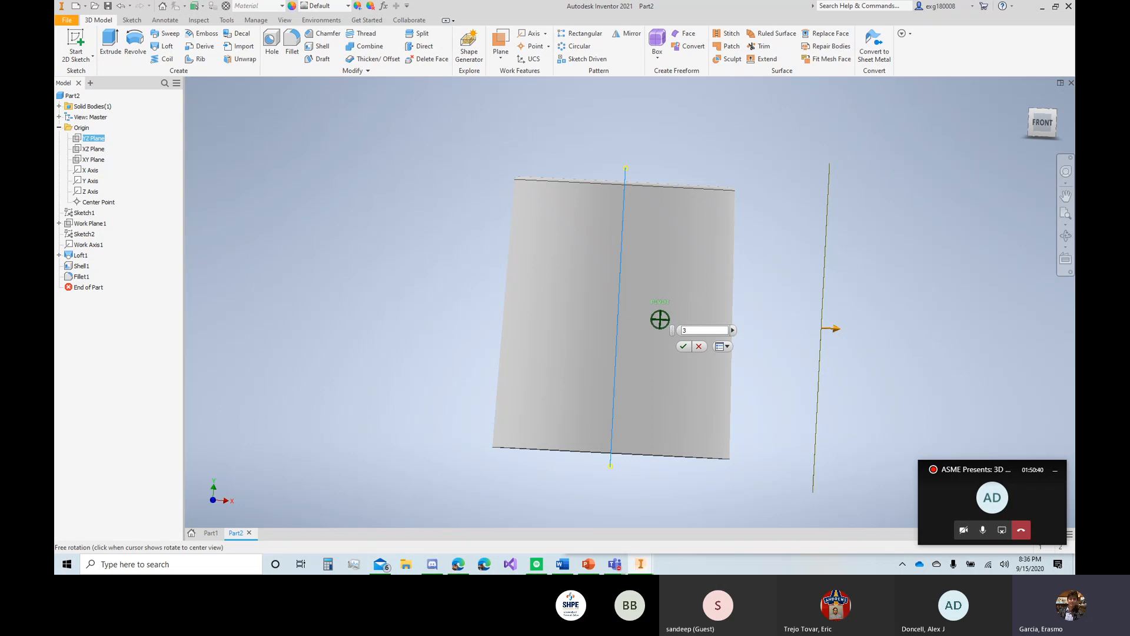
pyautogui.moveTo(714, 331); pyautogui.dragTo(618, 332)
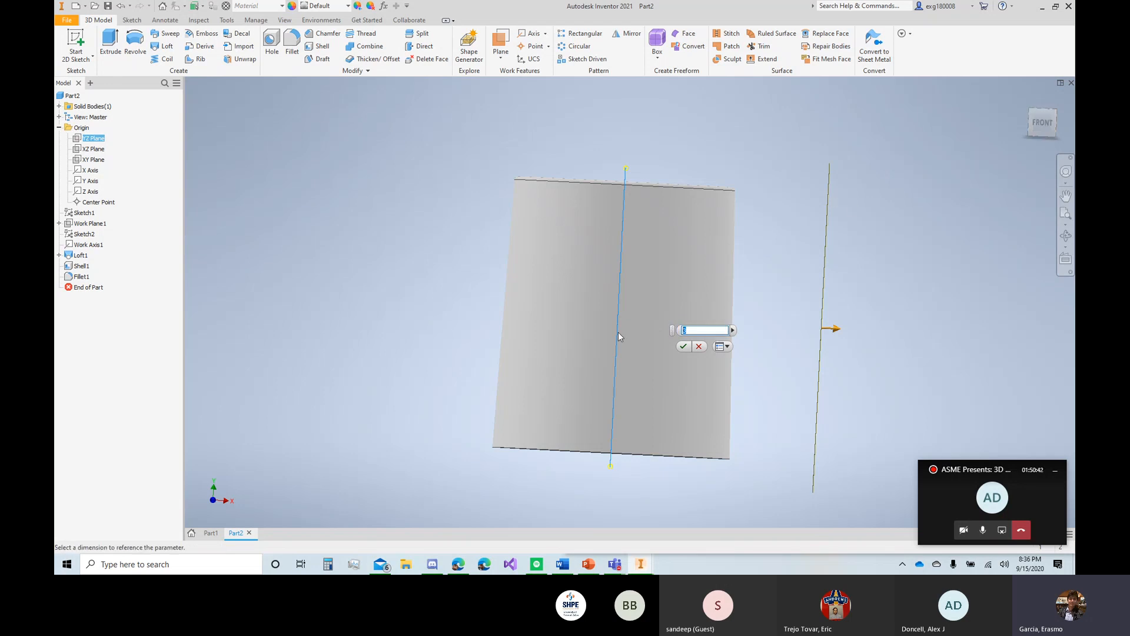
pyautogui.write('3/2')
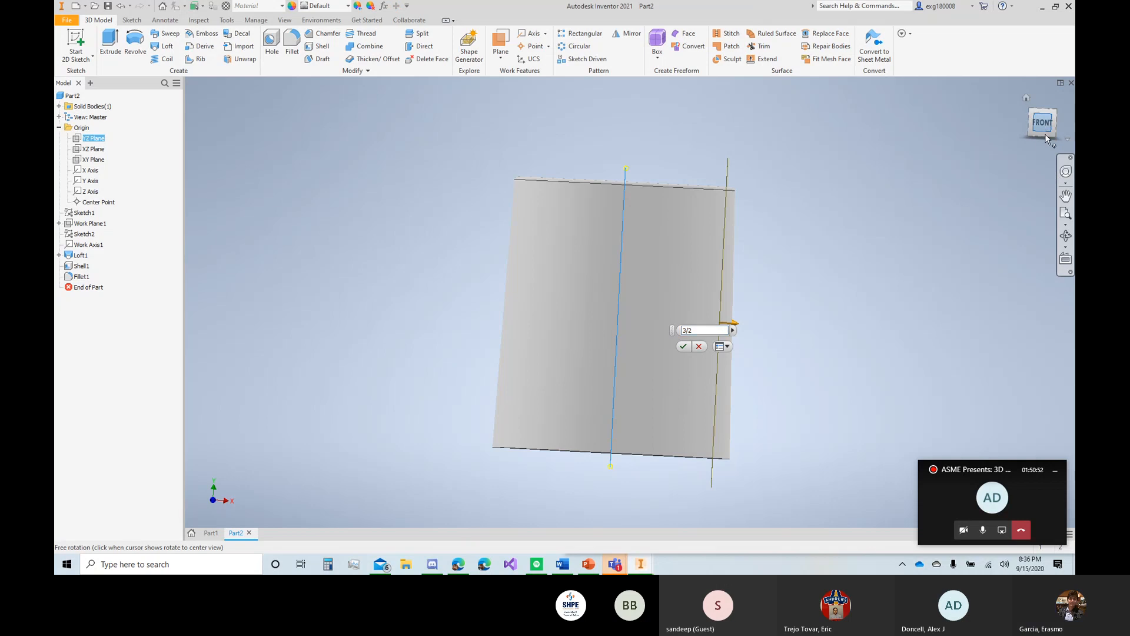
pyautogui.moveTo(1048, 135)
pyautogui.mouseDown()
pyautogui.moveTo(1048, 167)
pyautogui.moveTo(1040, 136)
pyautogui.moveTo(1011, 116)
pyautogui.mouseUp()
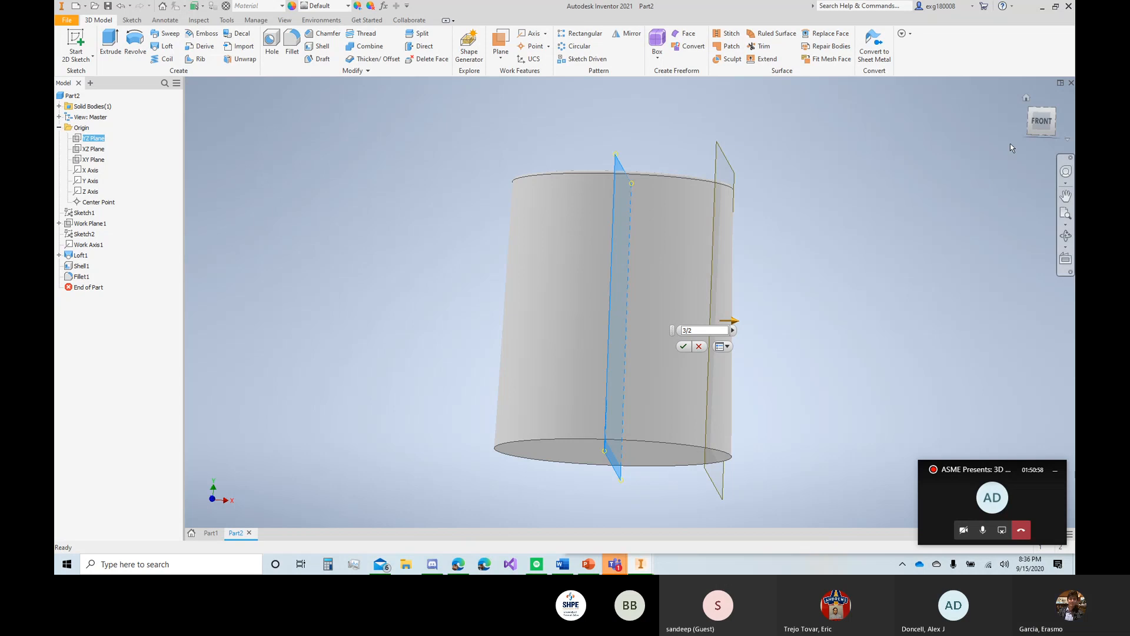
pyautogui.click(713, 331)
pyautogui.press('BackSpace')
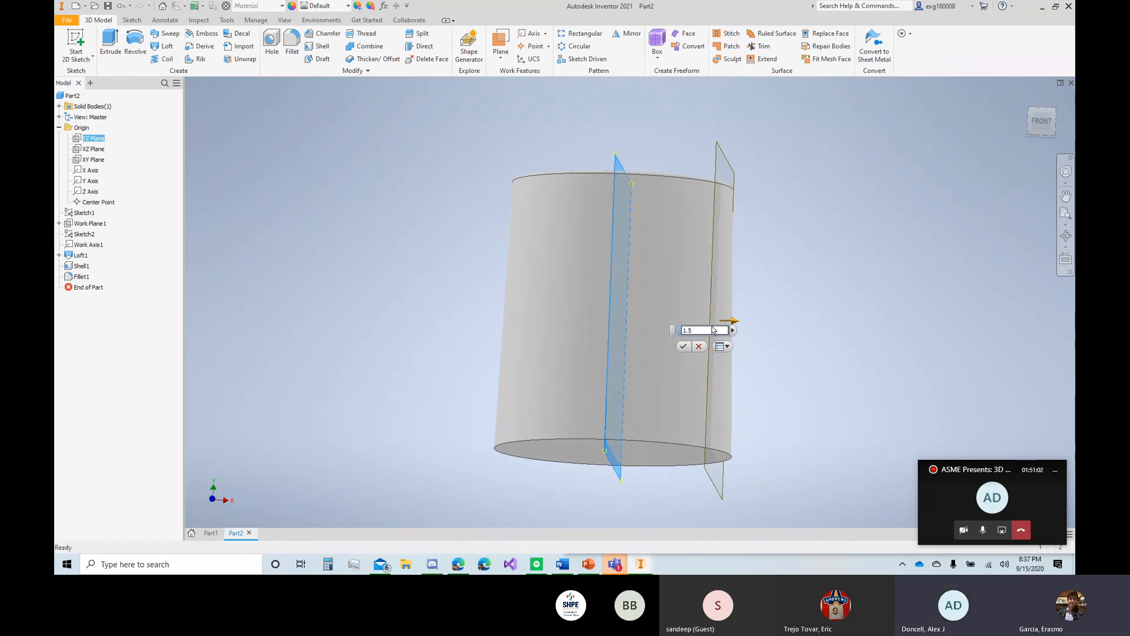
pyautogui.write('1.55')
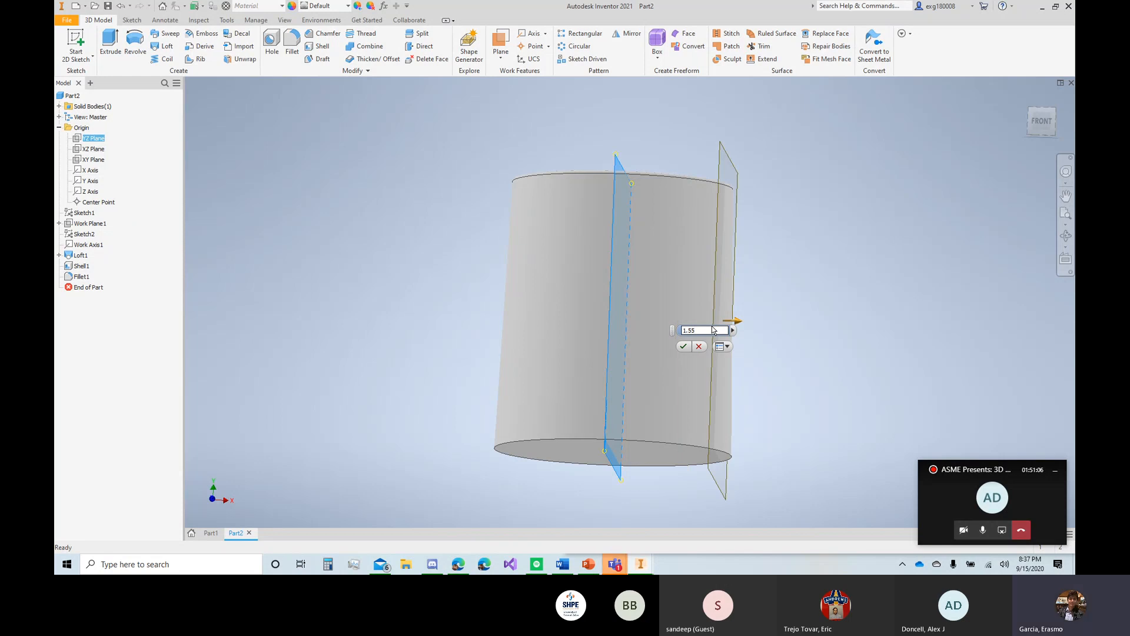
pyautogui.click(683, 347)
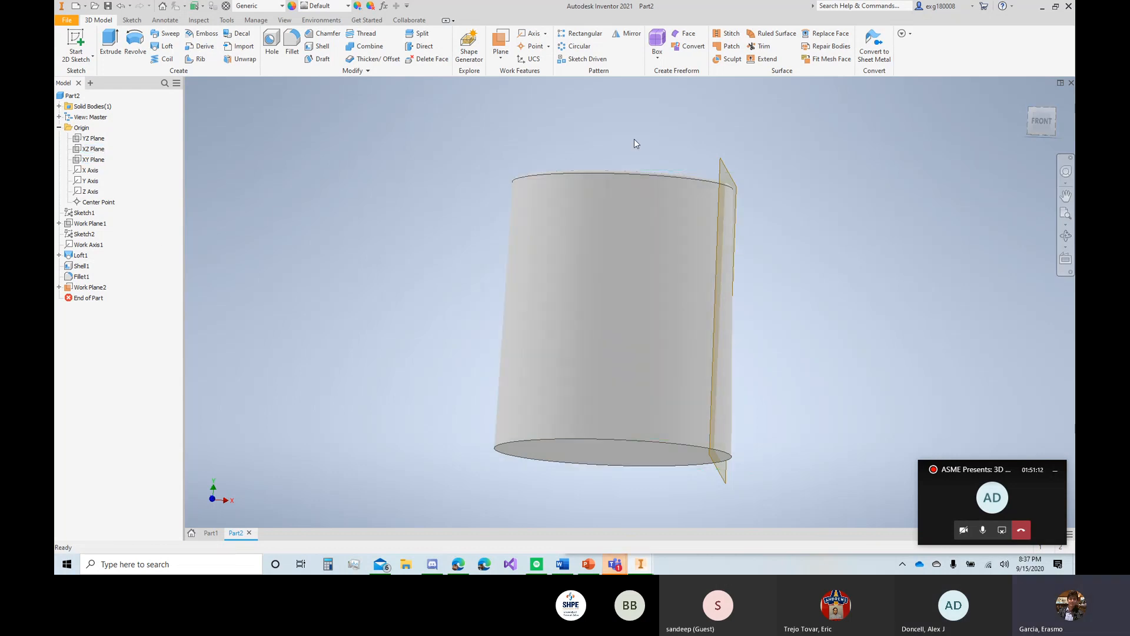
# Step: Suppress the loft feature together with its dependent shell and fillet
pyautogui.click(1027, 97)
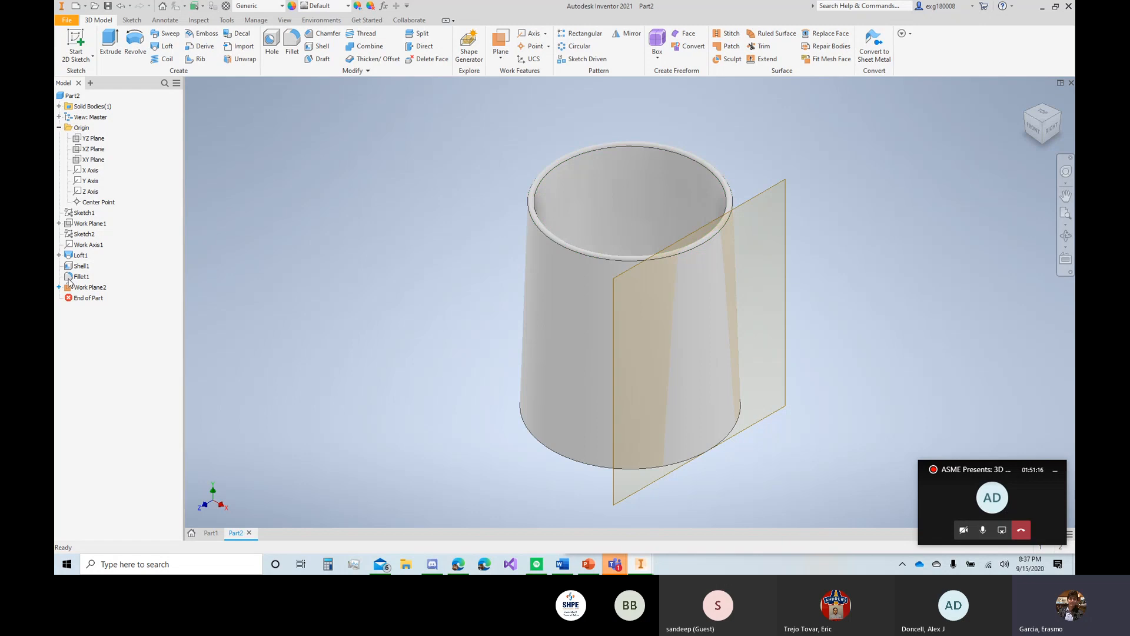
pyautogui.rightClick(81, 255)
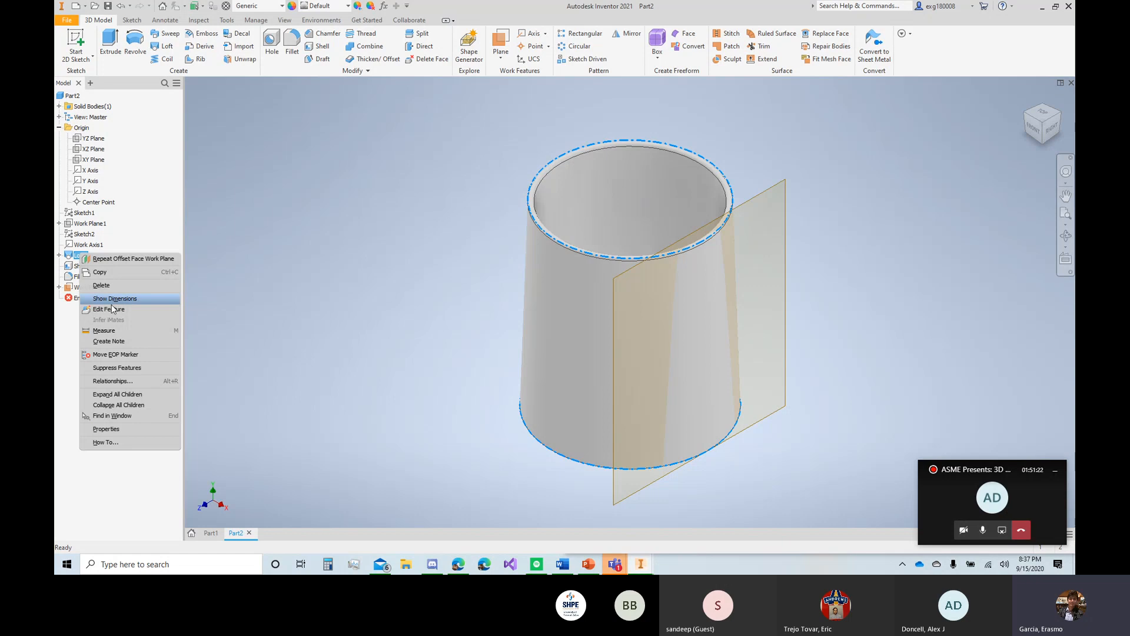
pyautogui.click(117, 368)
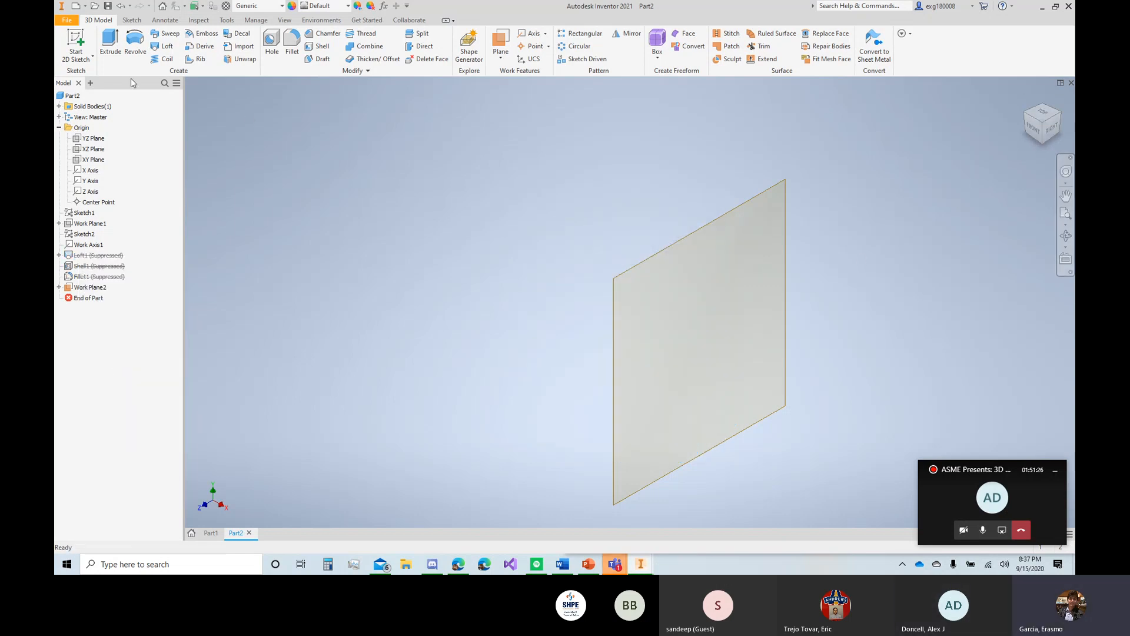
# Step: Start a 2D sketch on the 1.55 in offset work plane and request the suppressed loft's dimensions
pyautogui.click(76, 45)
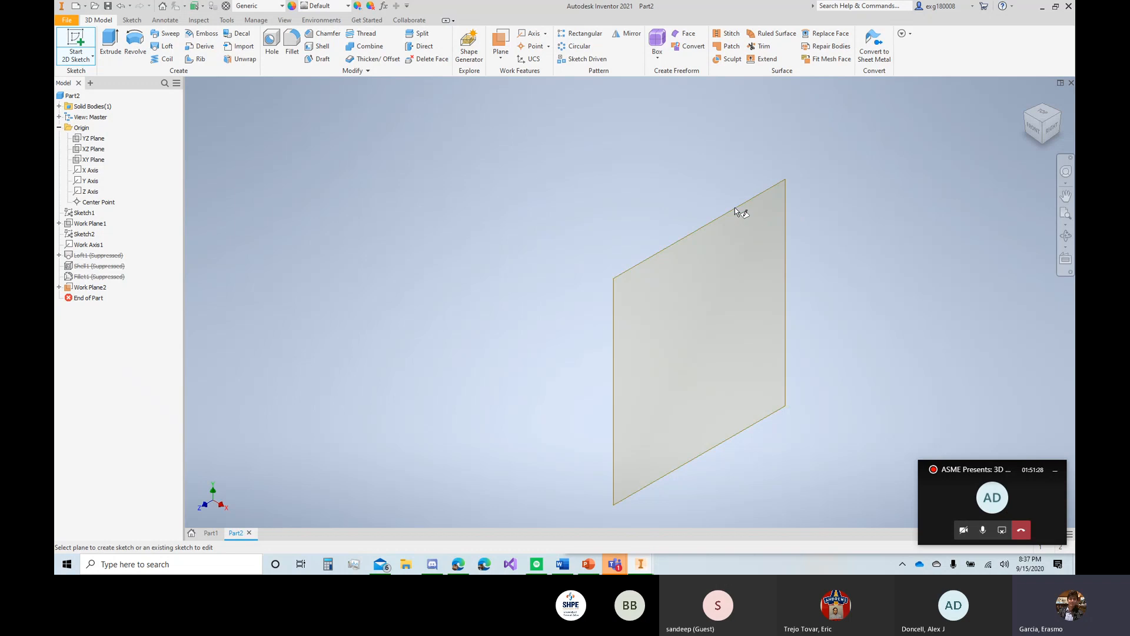
pyautogui.click(786, 228)
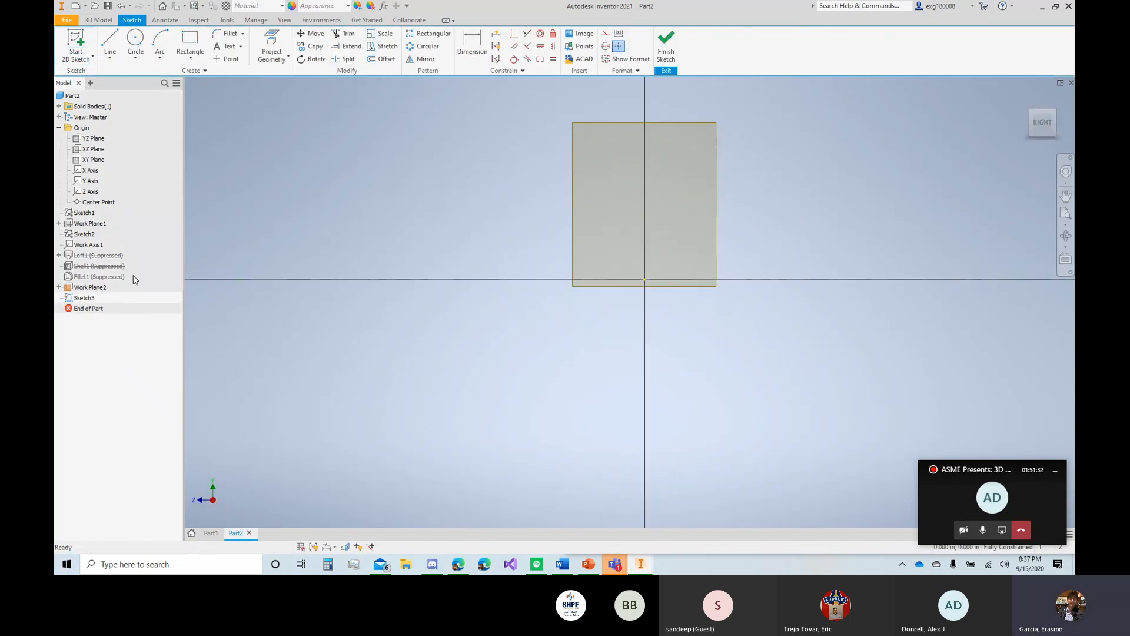
pyautogui.rightClick(88, 255)
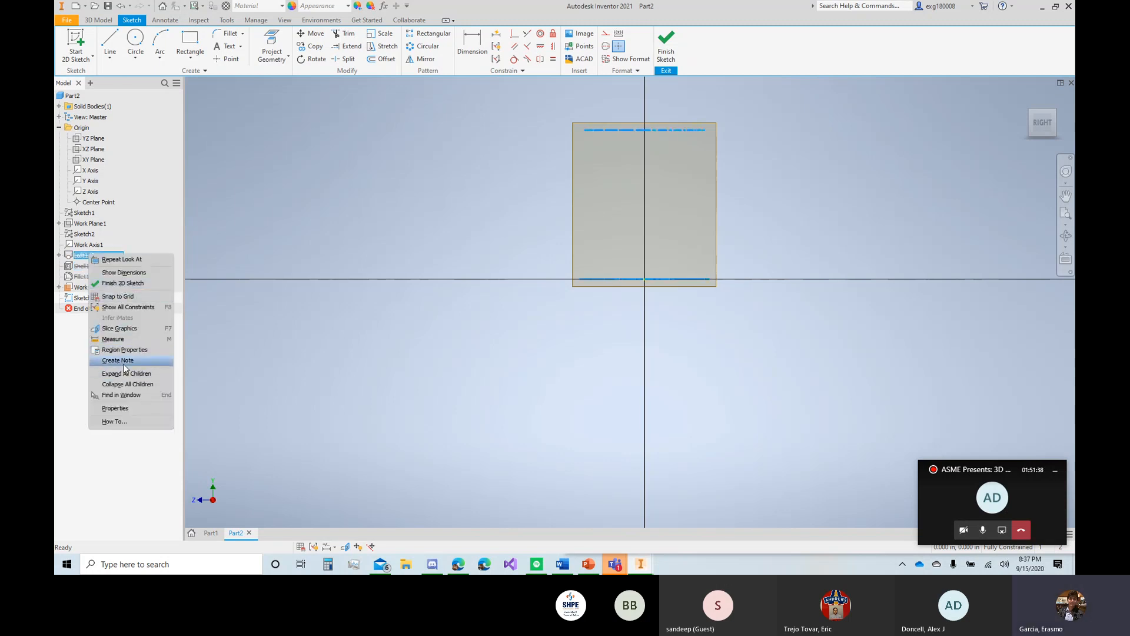
pyautogui.click(128, 274)
pyautogui.scroll(-3, 677, 149)
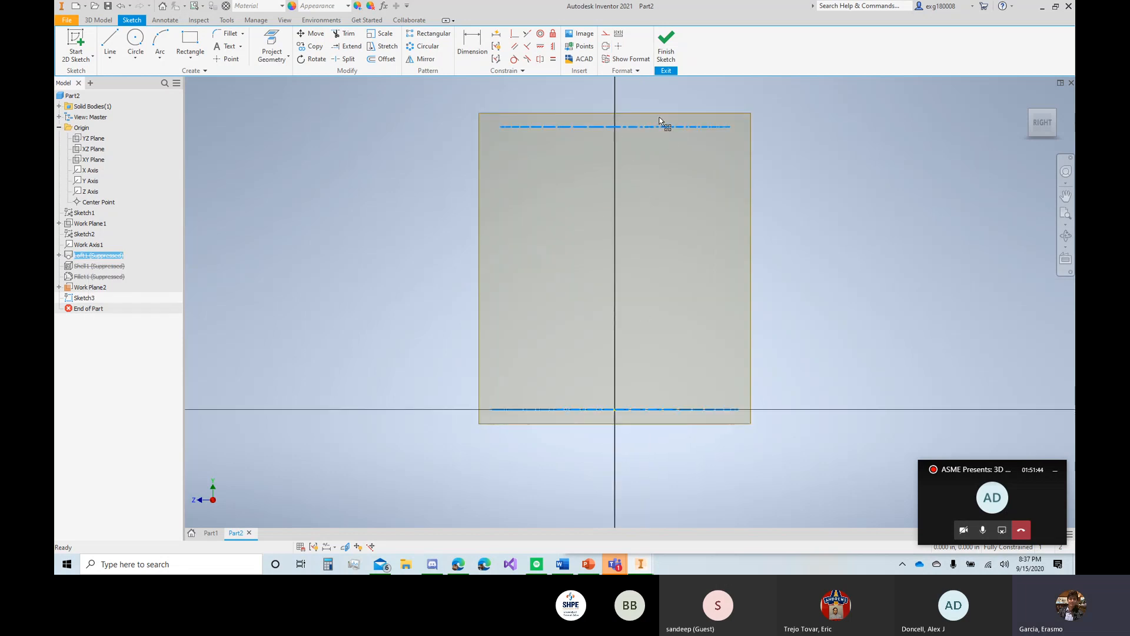
# Step: Try to project the offset work plane into the sketch, and finish the sketch
pyautogui.click(287, 42)
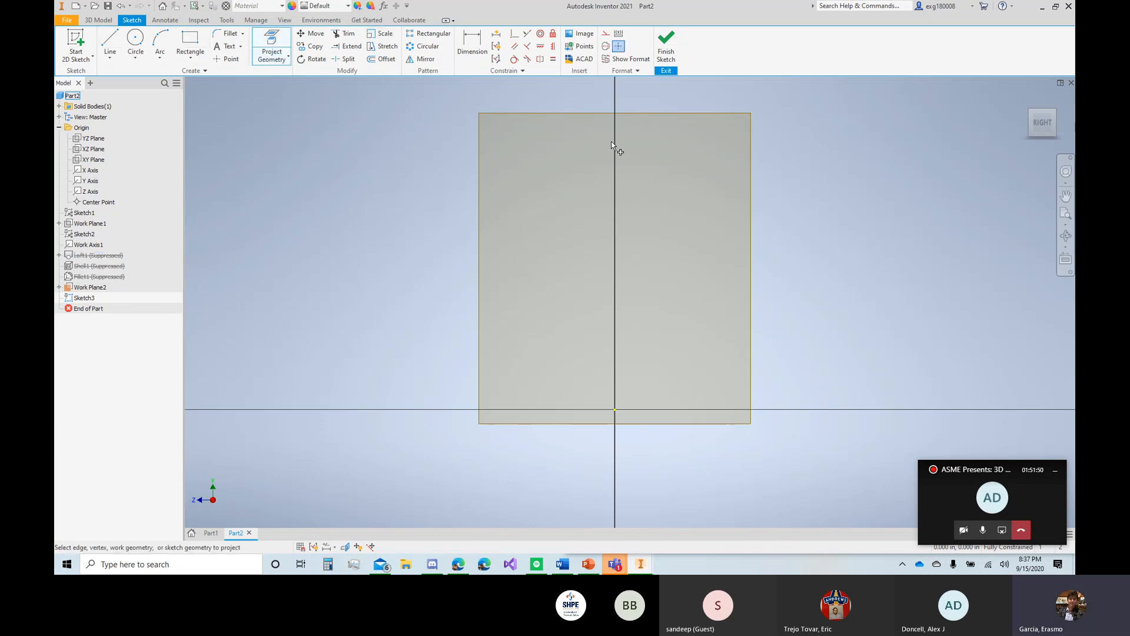
pyautogui.click(98, 288)
pyautogui.click(666, 47)
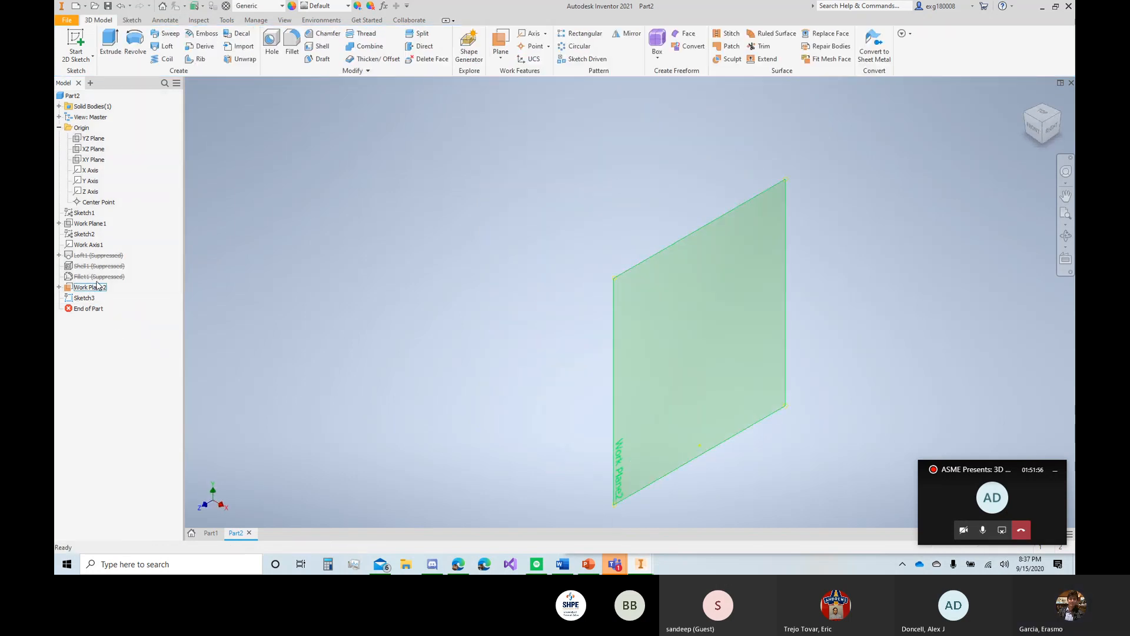
# Step: Unsuppress the loft feature to restore the cup body
pyautogui.rightClick(98, 255)
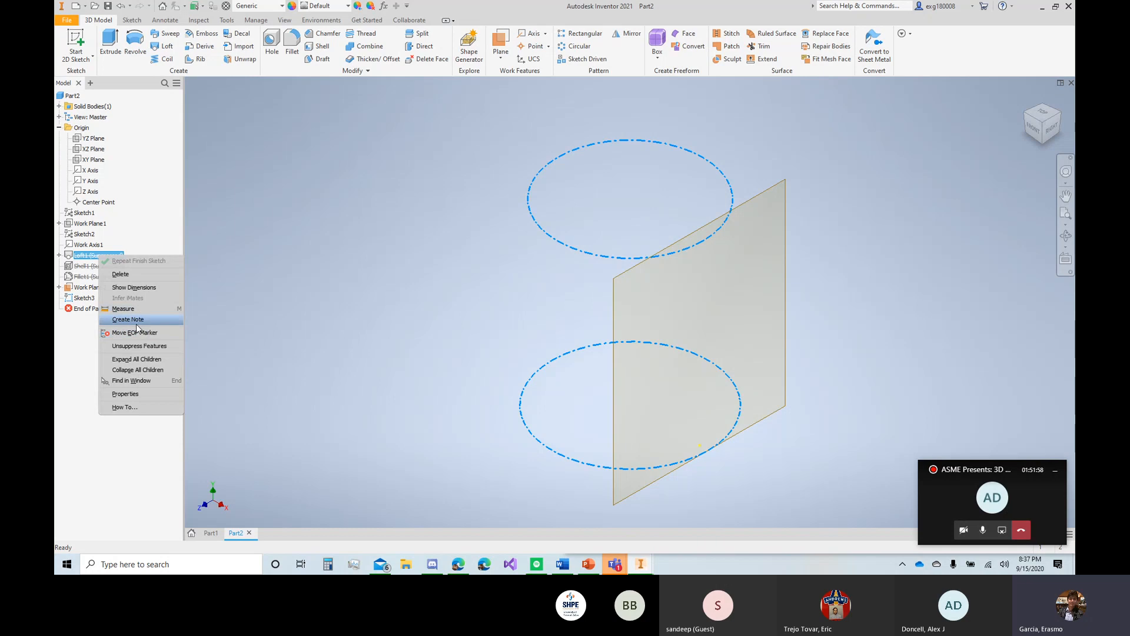
pyautogui.click(139, 346)
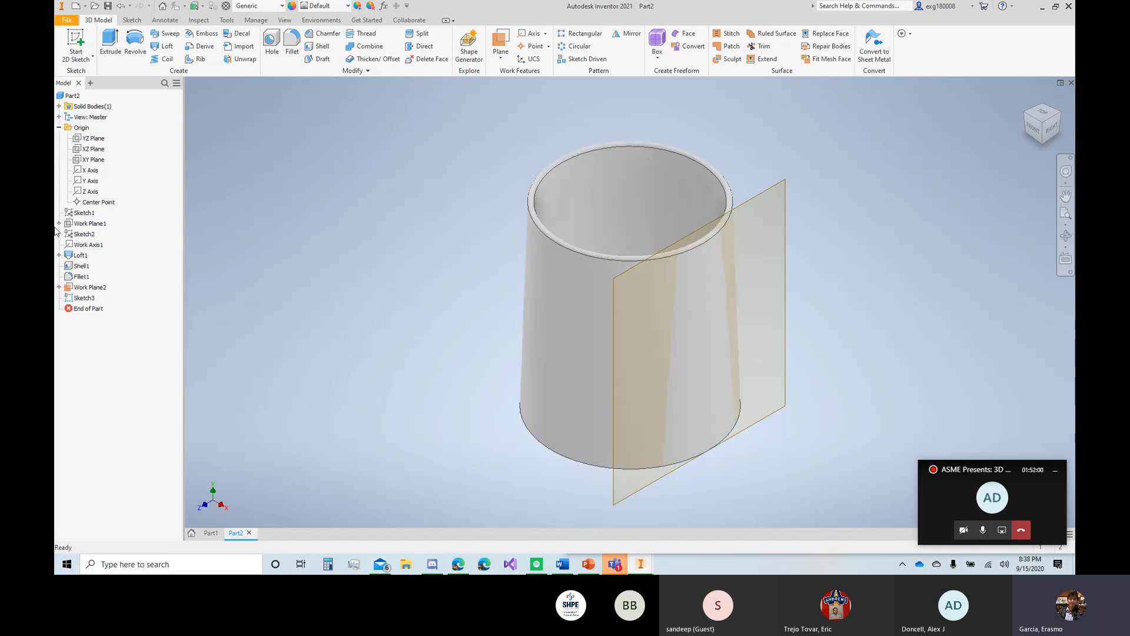
# Step: Reopen the sketch on the offset work plane, project the cup's top and bottom circular edges into it, and finish the sketch
pyautogui.click(84, 298)
pyautogui.doubleClick(84, 299)
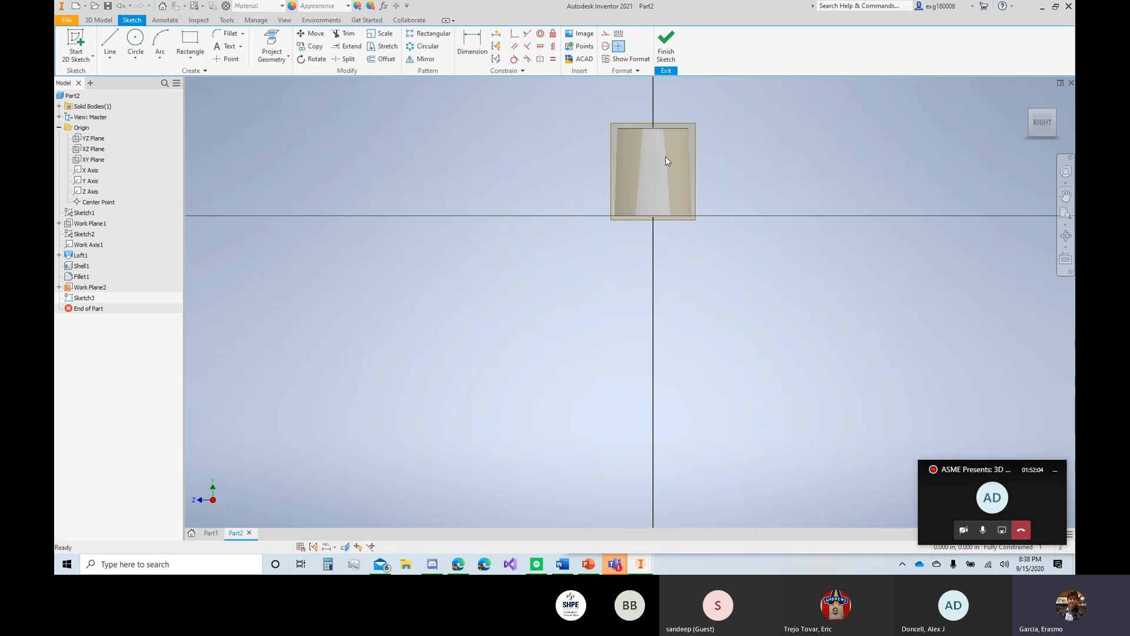
pyautogui.scroll(4, 657, 103)
pyautogui.scroll(-2, 471, 103)
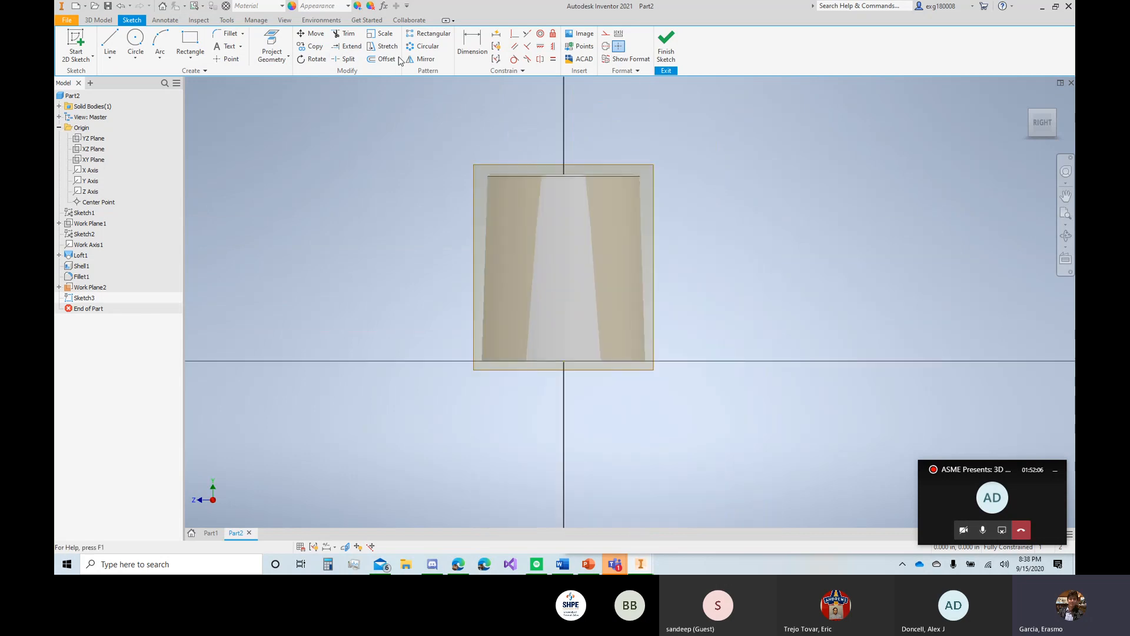
pyautogui.click(271, 44)
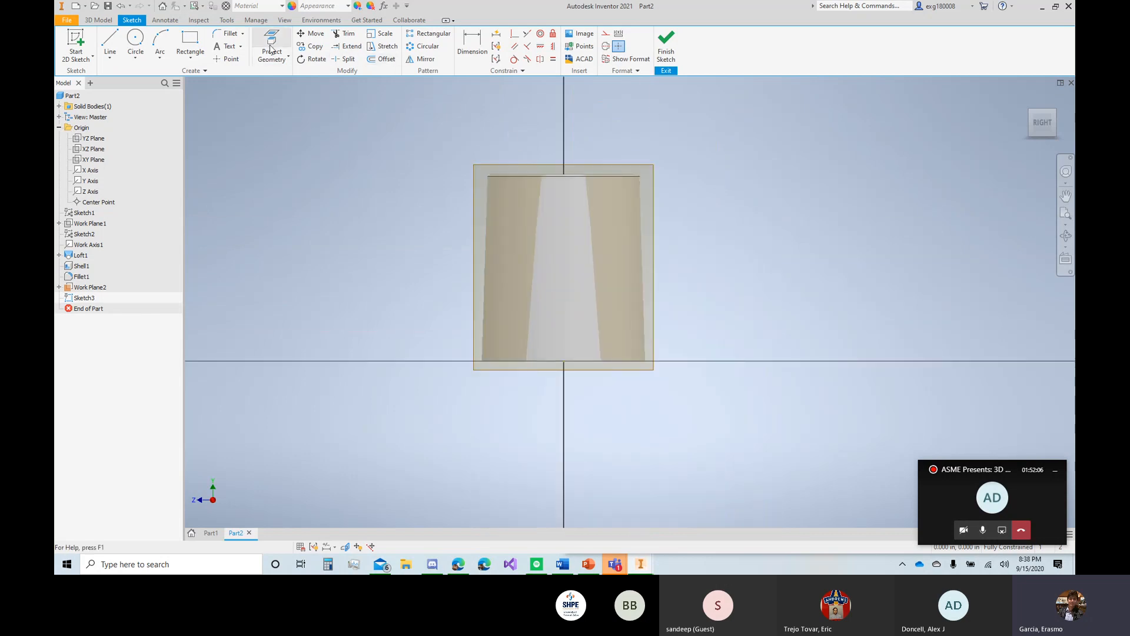
pyautogui.click(556, 174)
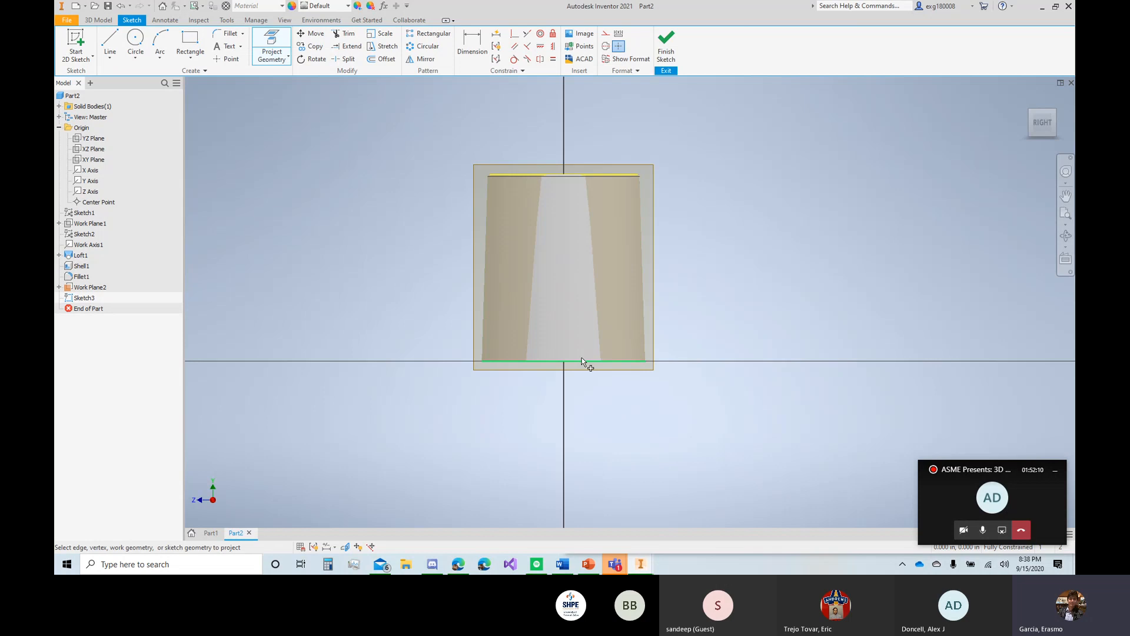
pyautogui.click(666, 44)
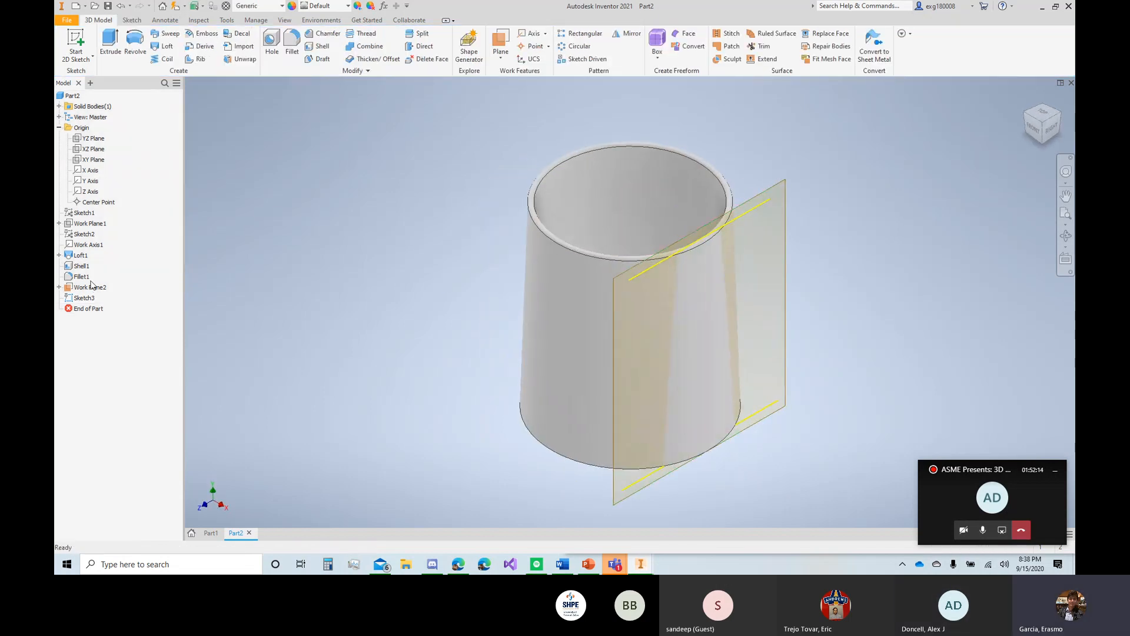
# Step: Suppress the loft feature with its dependent shell and fillet, and reopen the sketch on the offset work plane
pyautogui.rightClick(74, 256)
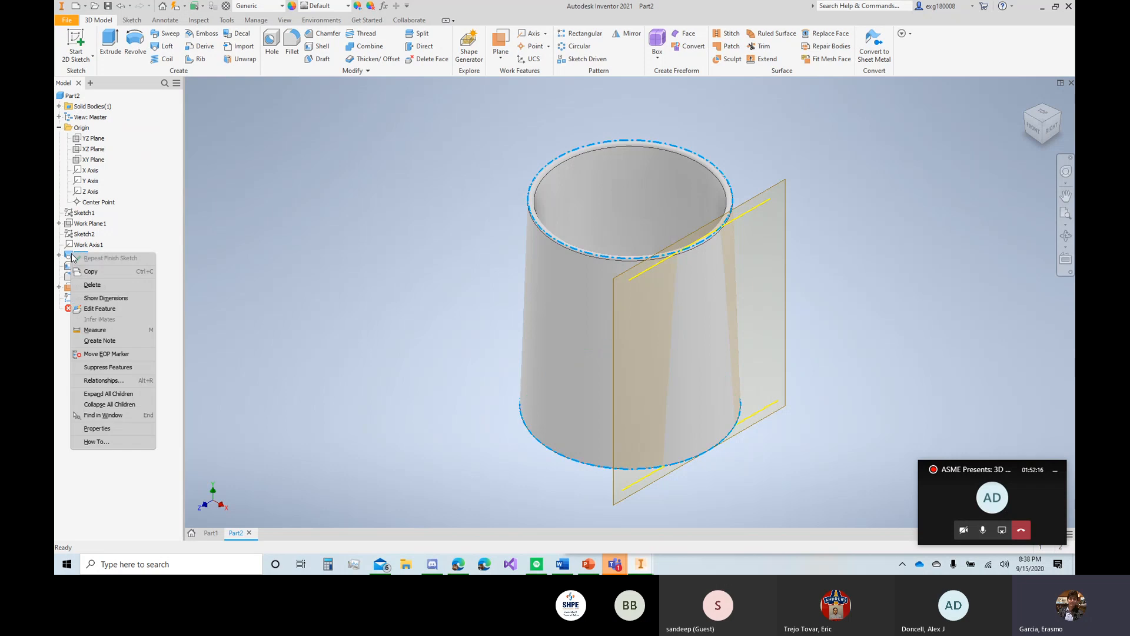
pyautogui.click(106, 369)
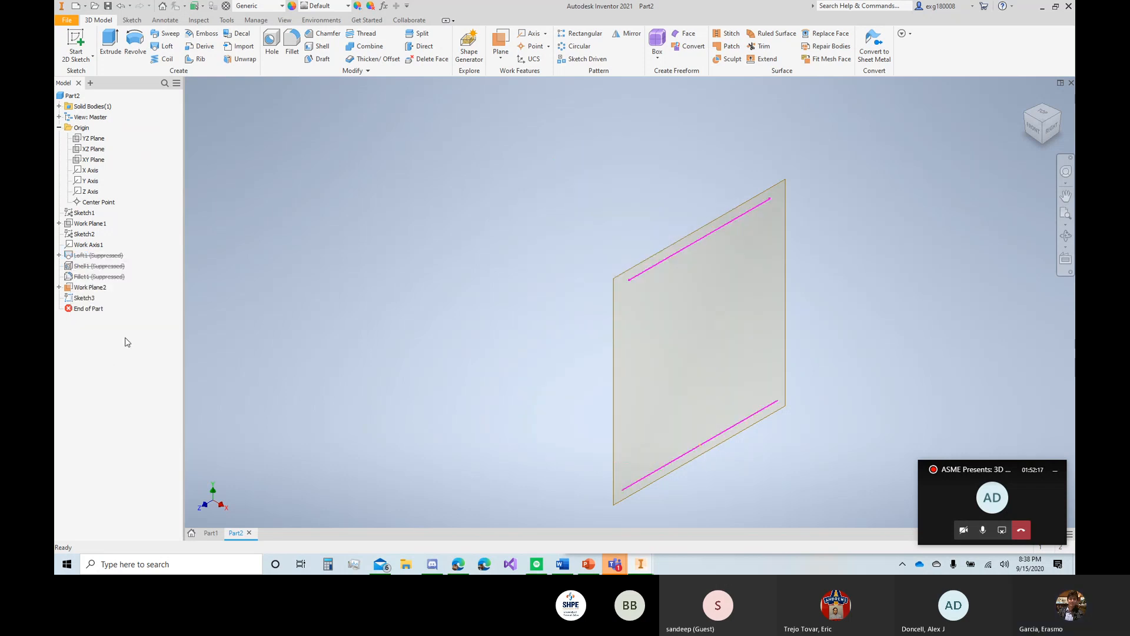
pyautogui.doubleClick(84, 298)
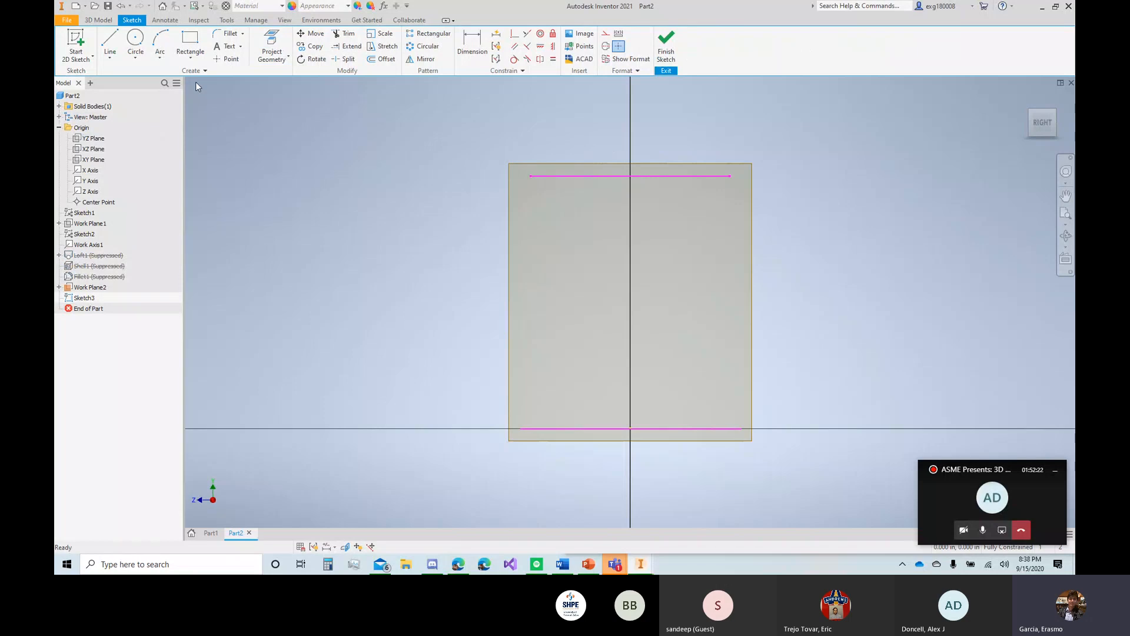
# Step: Convert both projected horizontal lines, the cup's rim and base edges, to construction geometry
pyautogui.rightClick(680, 175)
pyautogui.click(731, 179)
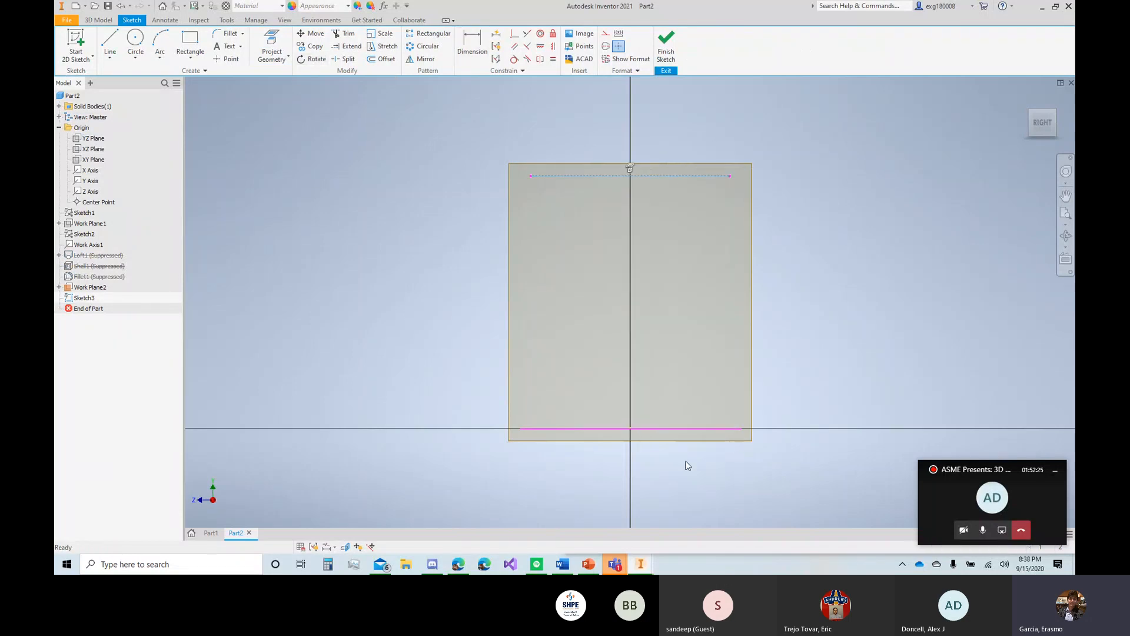
pyautogui.rightClick(690, 427)
pyautogui.click(733, 425)
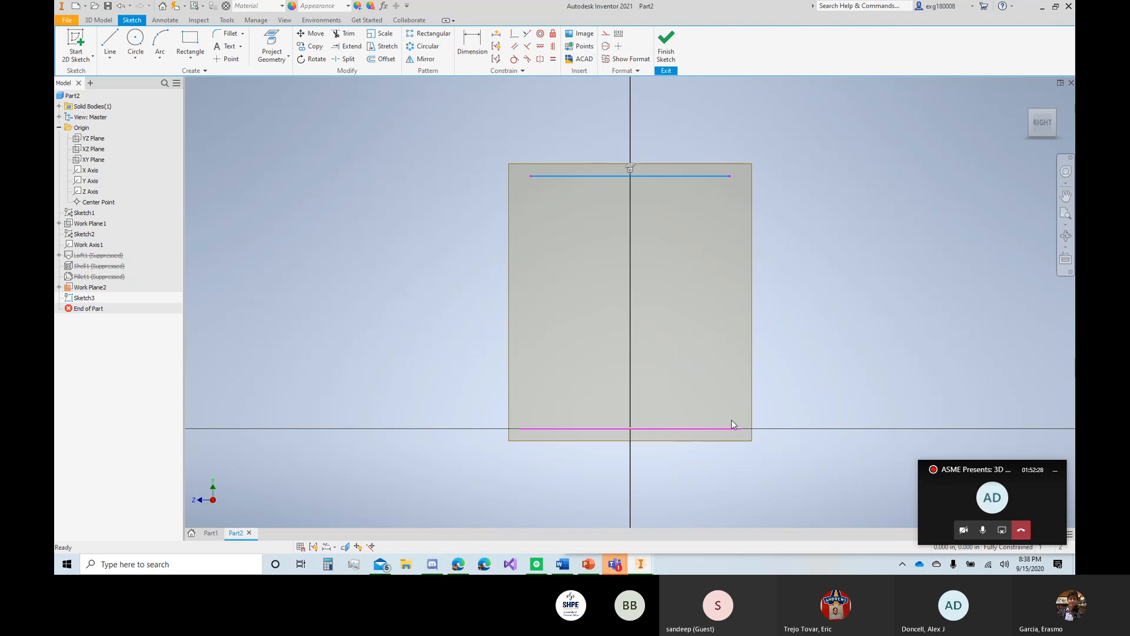
pyautogui.rightClick(708, 435)
pyautogui.click(759, 431)
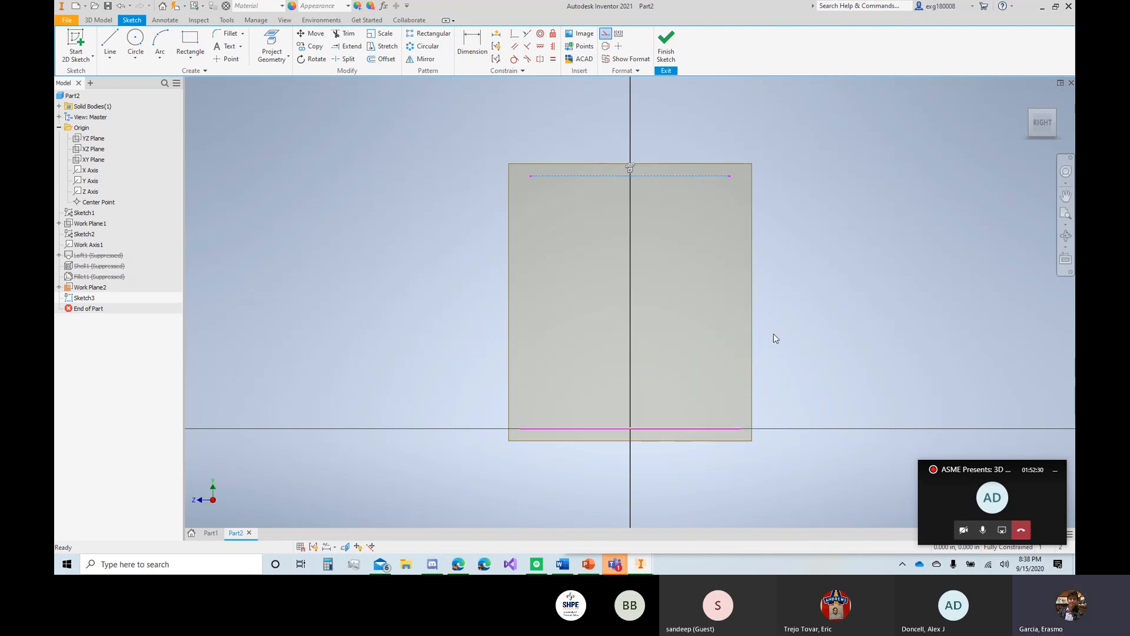
pyautogui.rightClick(726, 430)
pyautogui.click(777, 431)
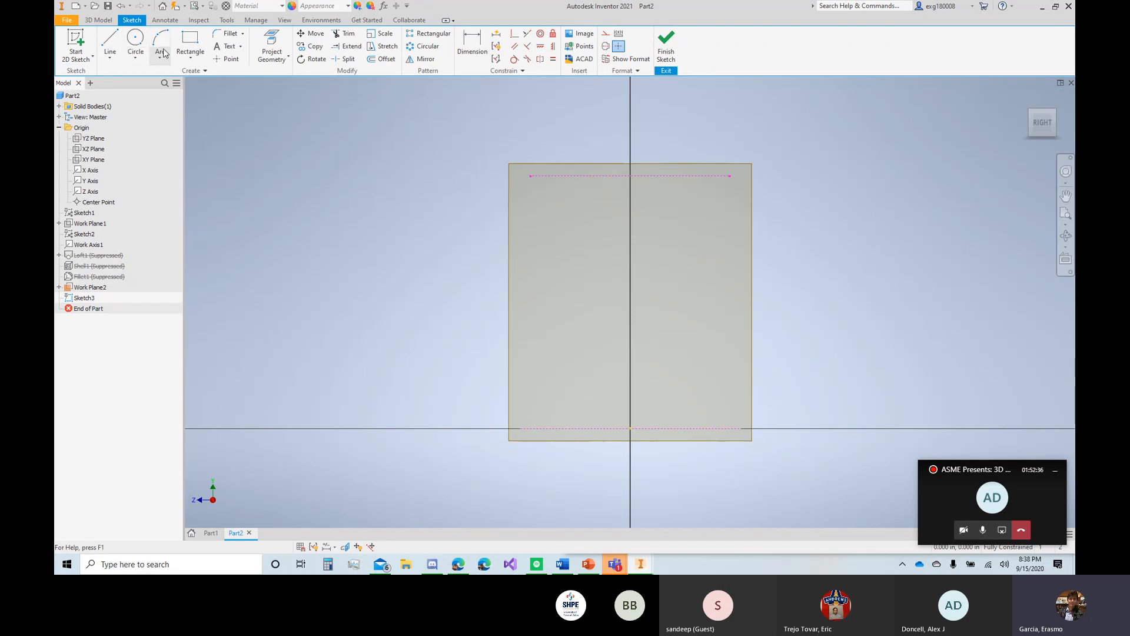
# Step: Draw a vertical line joining the midpoints of the two projected lines and make it a construction centerline
pyautogui.click(120, 48)
pyautogui.click(630, 176)
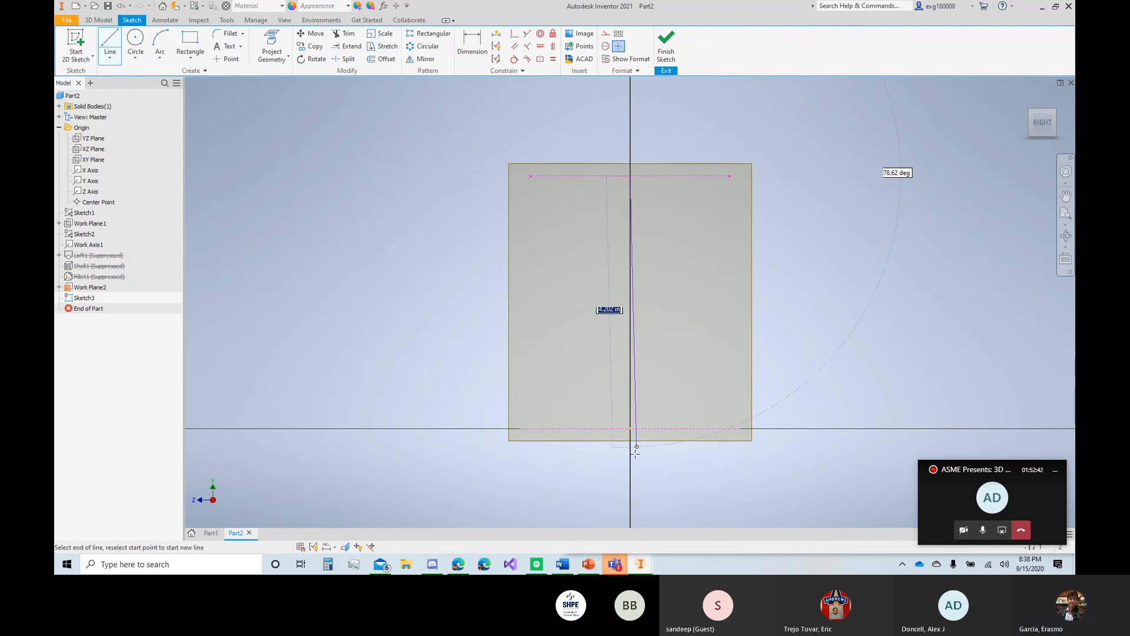
pyautogui.doubleClick(630, 429)
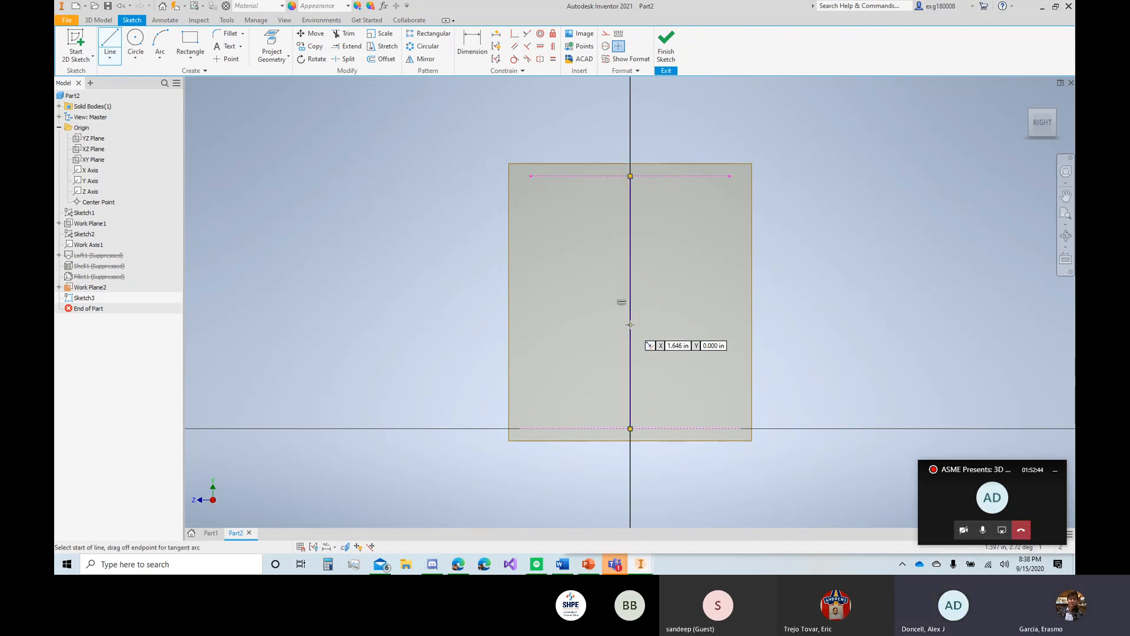
pyautogui.rightClick(630, 325)
pyautogui.click(647, 214)
pyautogui.scroll(3, 630, 194)
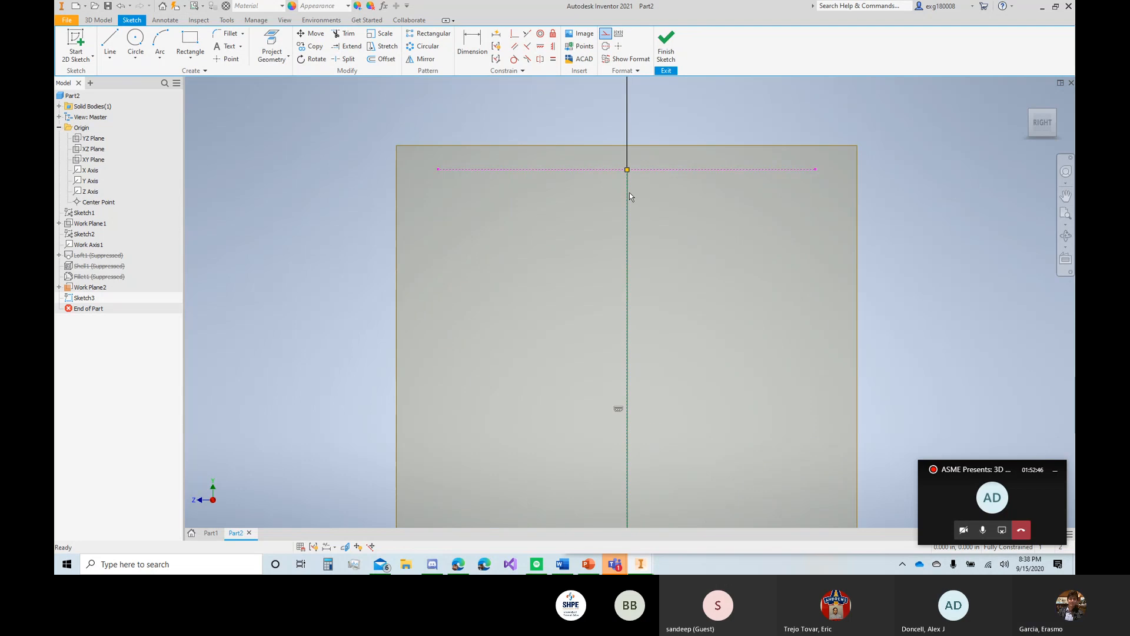
pyautogui.click(631, 214)
pyautogui.scroll(-2, 625, 211)
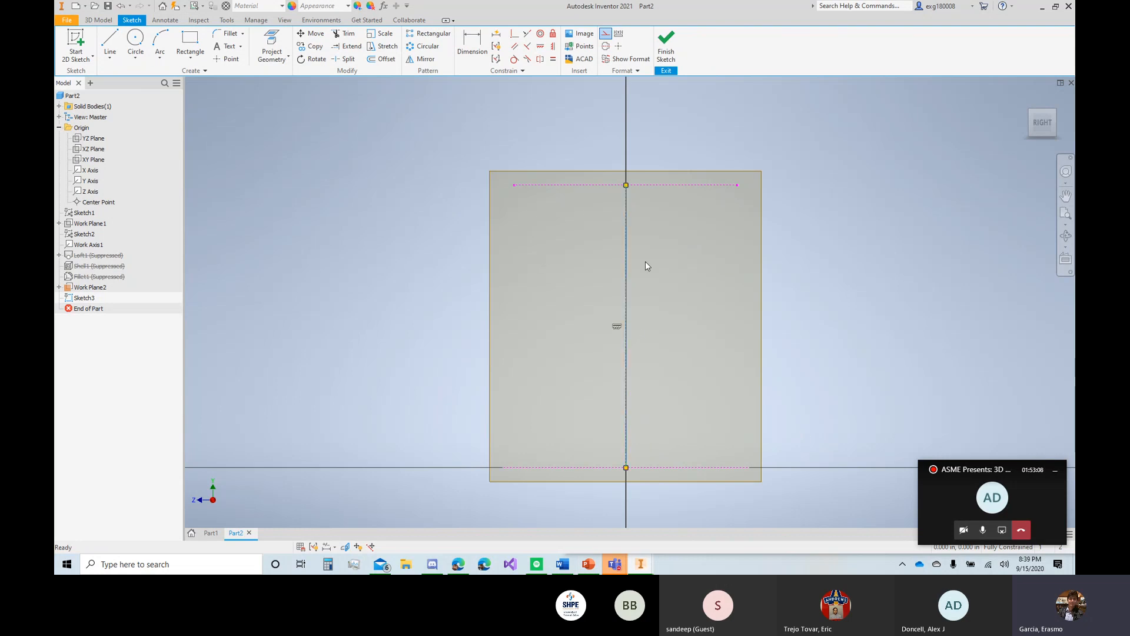
# Step: Sketch a two-point center rectangle about 0.78 in wide, centered on the vertical centerline below the projected rim line
pyautogui.click(135, 40)
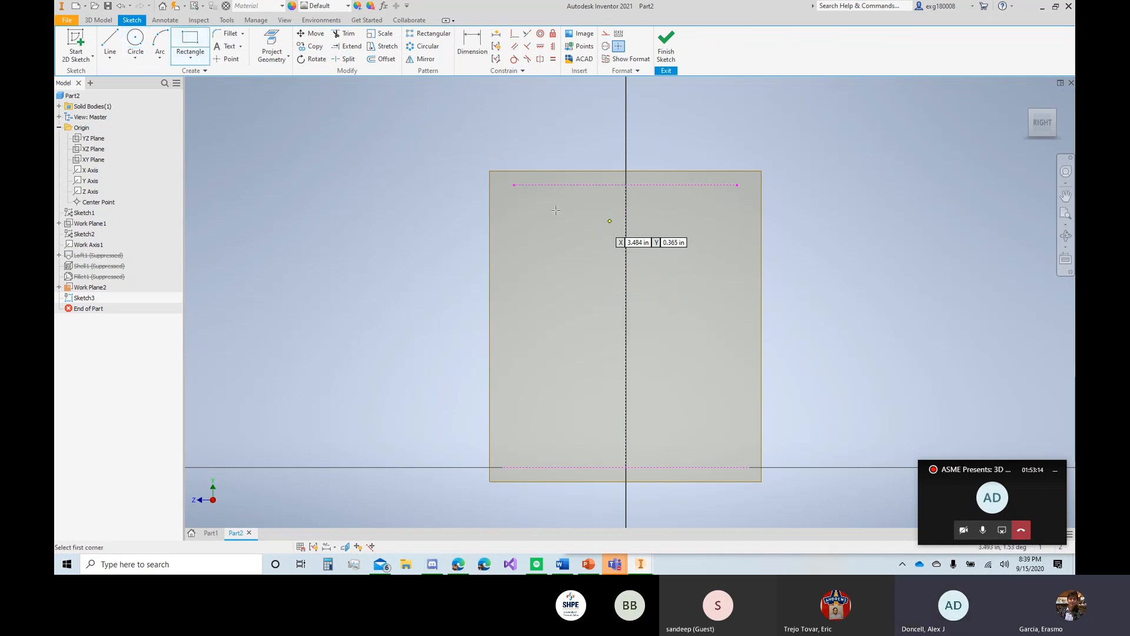
pyautogui.click(200, 56)
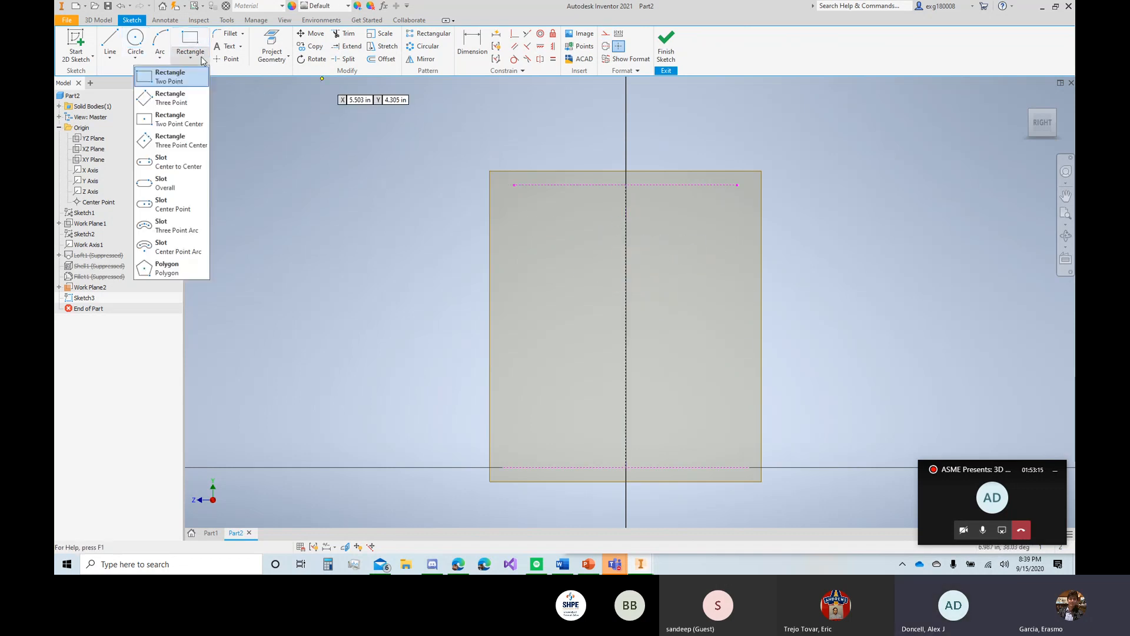
pyautogui.click(174, 120)
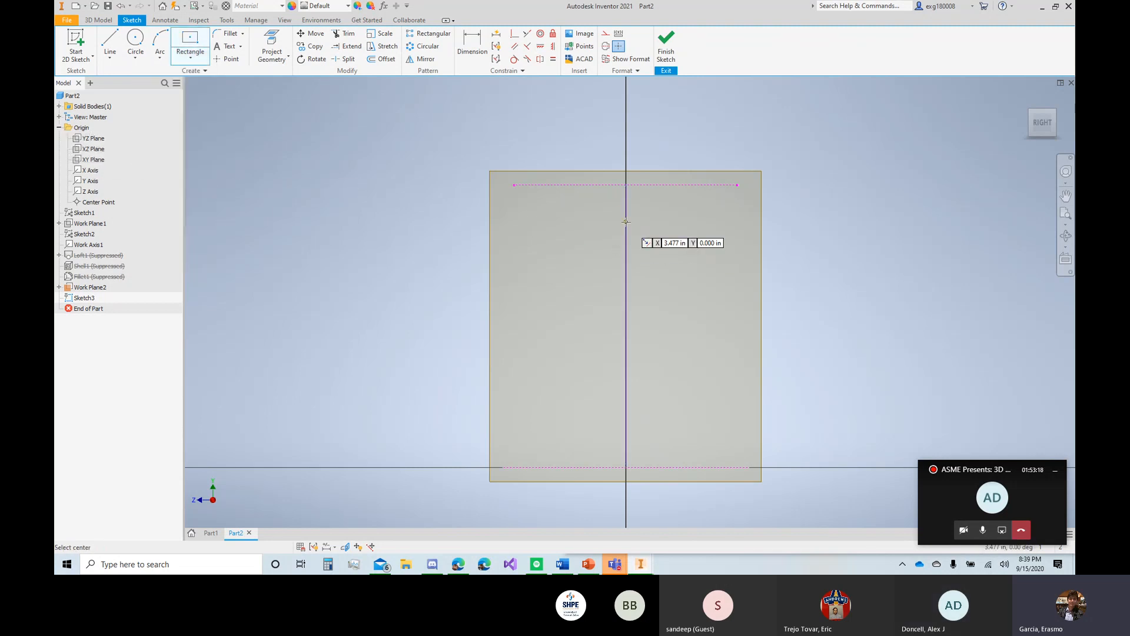
pyautogui.click(625, 242)
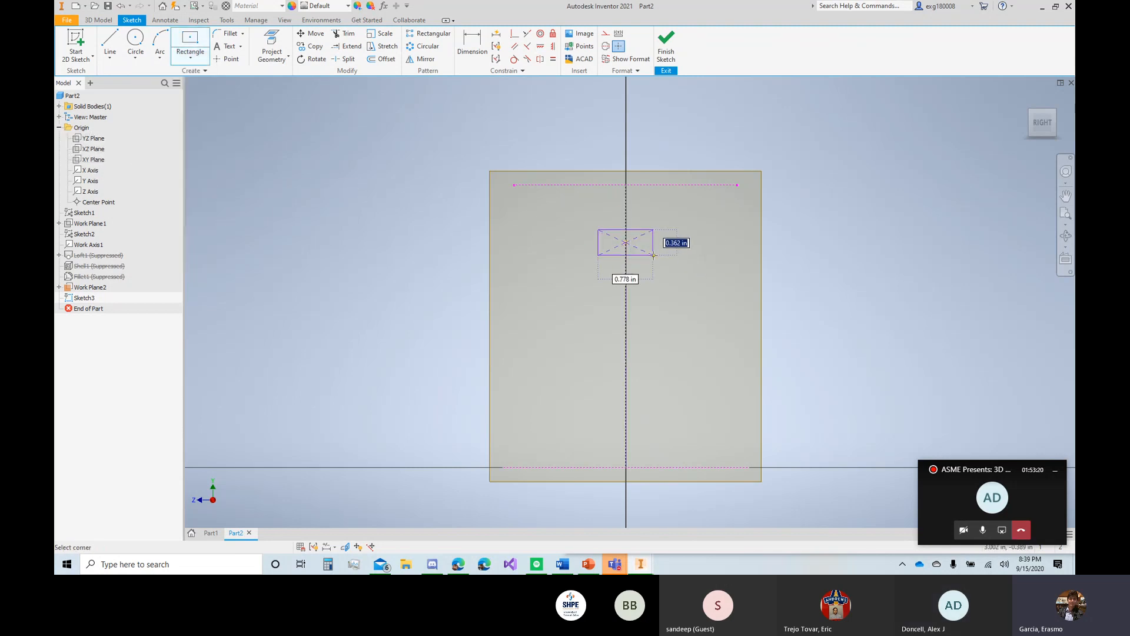
pyautogui.click(653, 257)
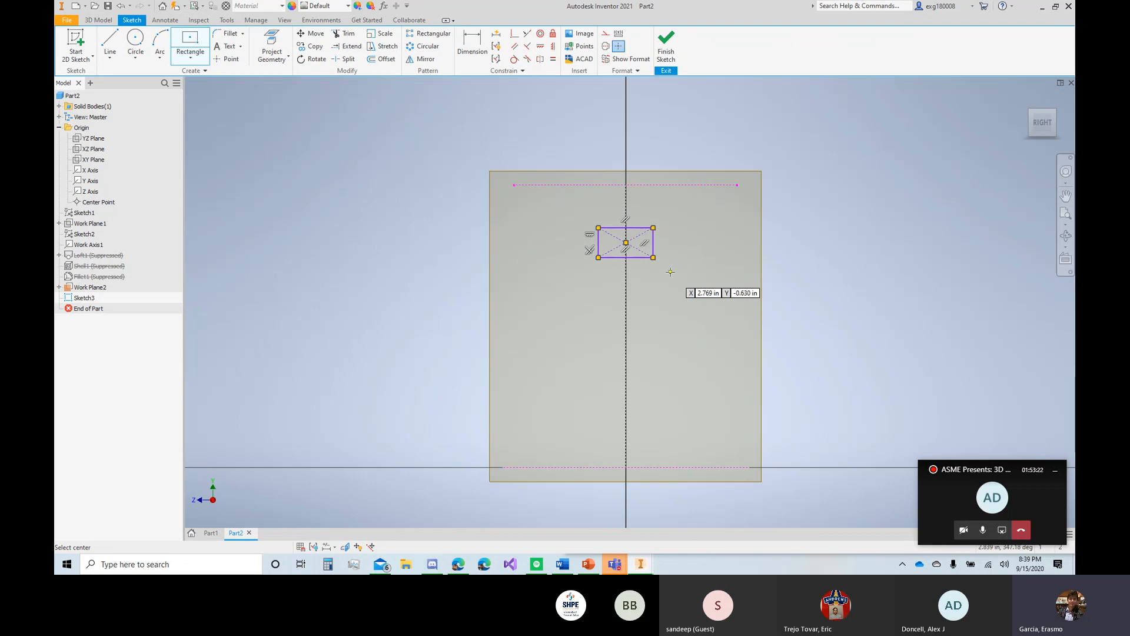
# Step: Dimension the vertical distance from the projected rim line to the rectangle's center as 0.5 in
pyautogui.click(472, 47)
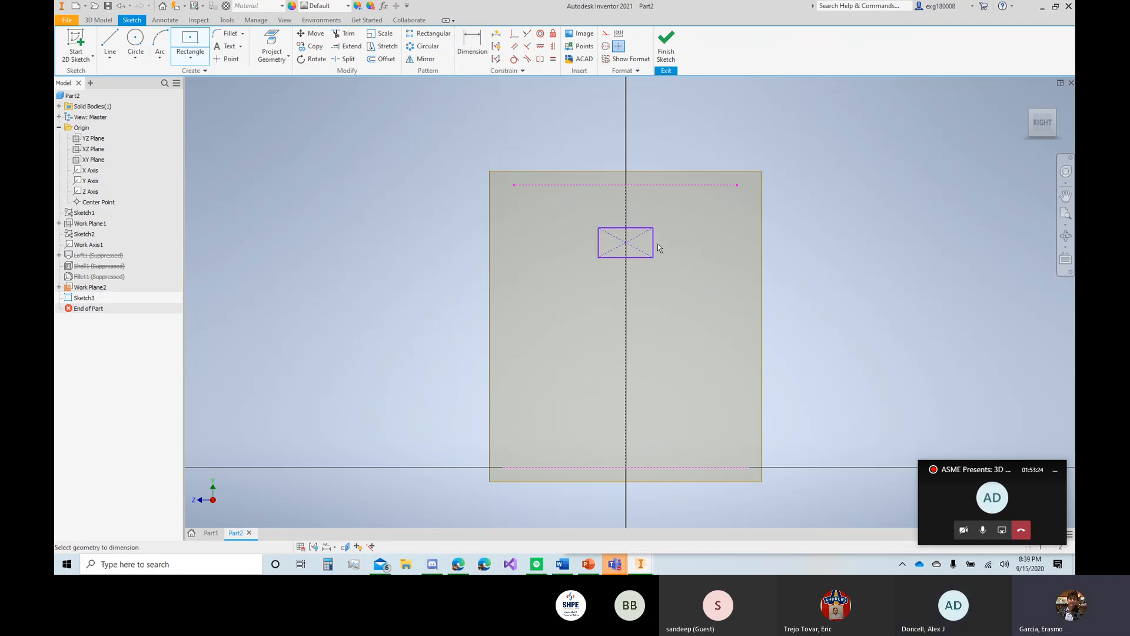
pyautogui.click(628, 186)
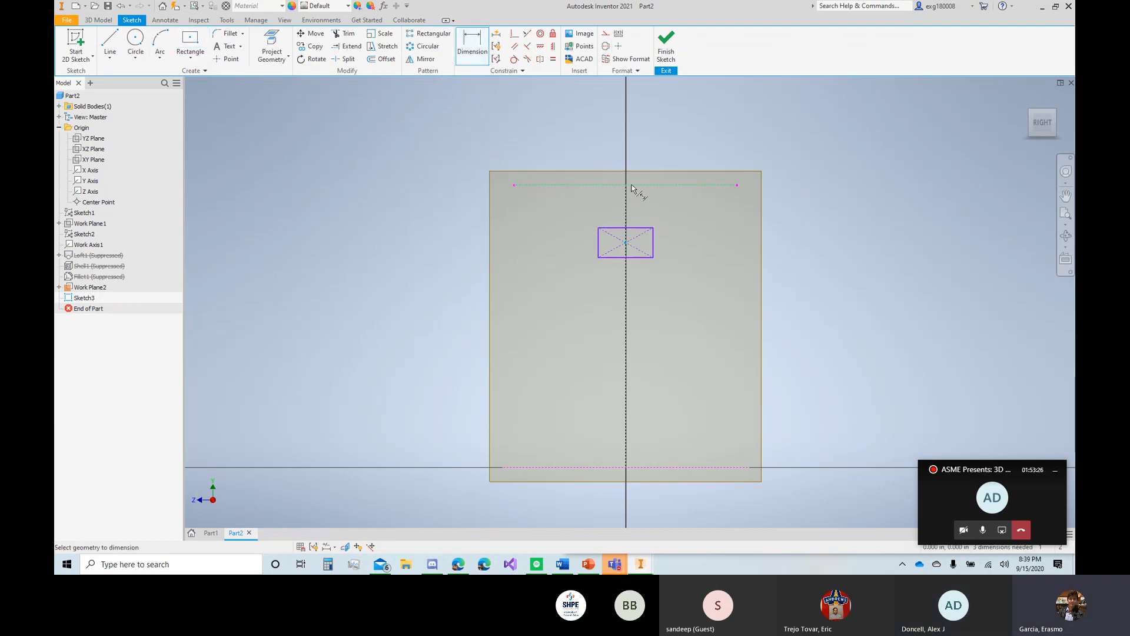
pyautogui.click(696, 212)
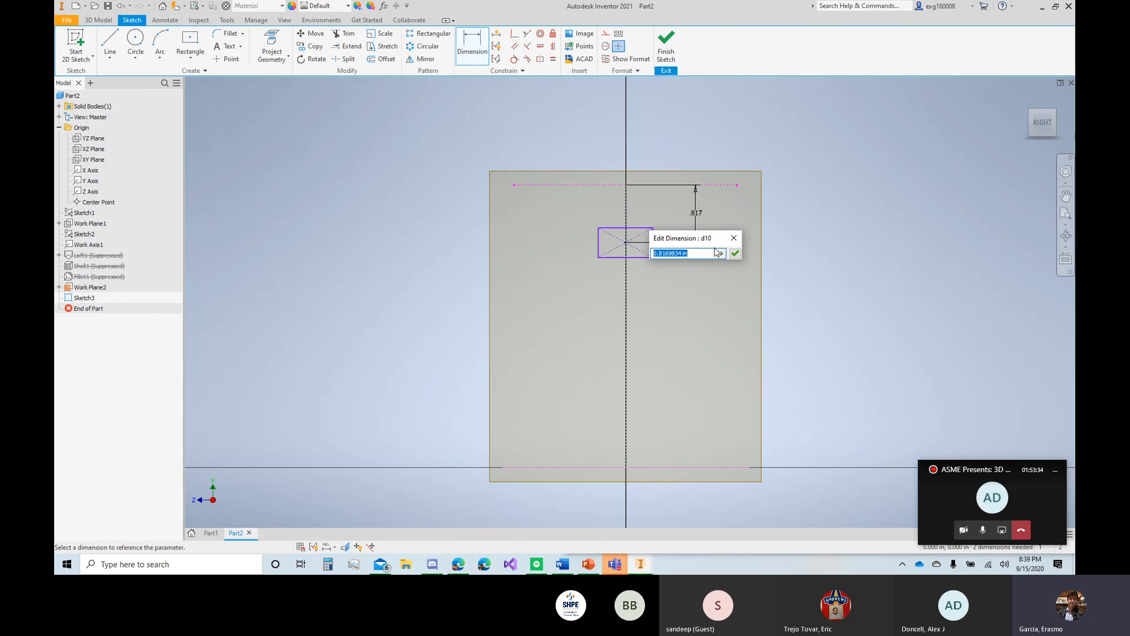
pyautogui.write('.5')
pyautogui.press('Return')
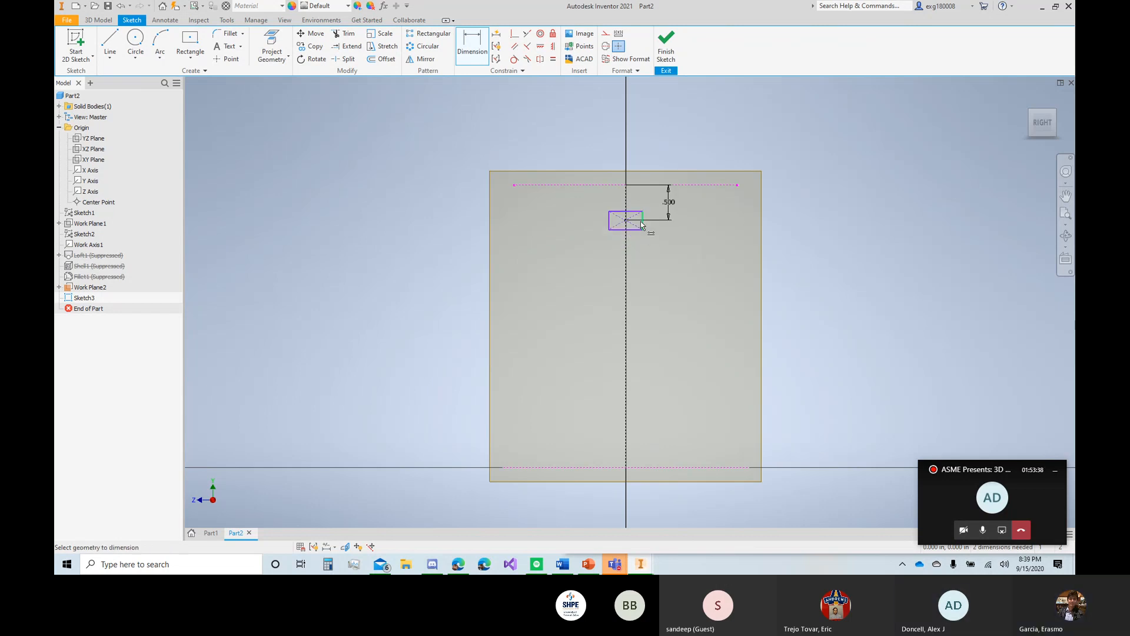
# Step: Dimension the rectangle's width as 0.75 in
pyautogui.click(627, 201)
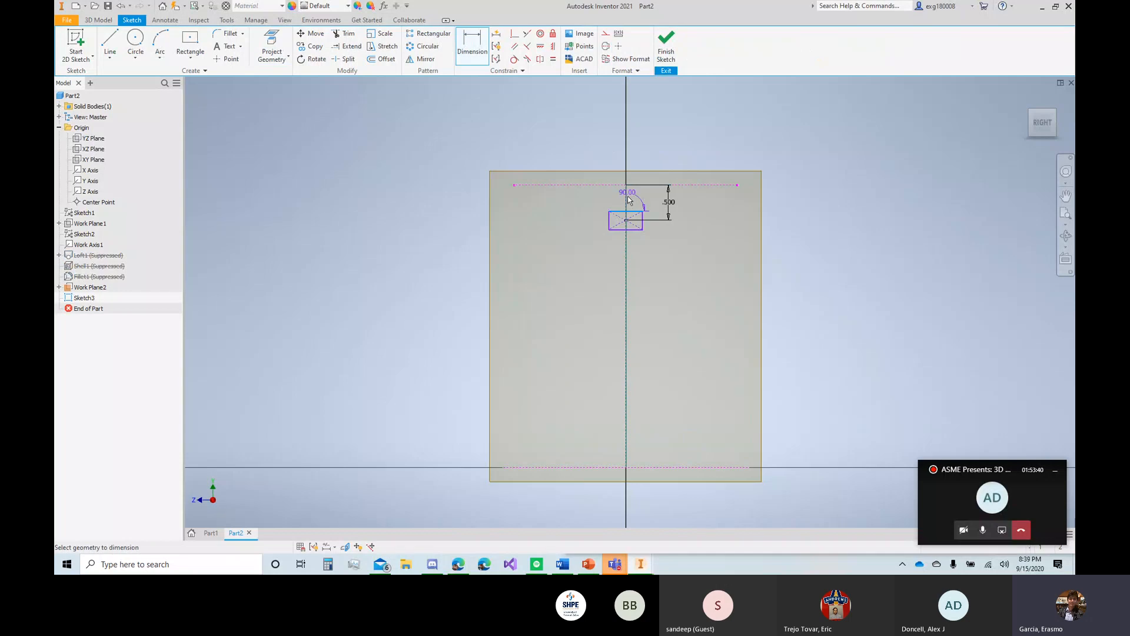
pyautogui.press('Escape')
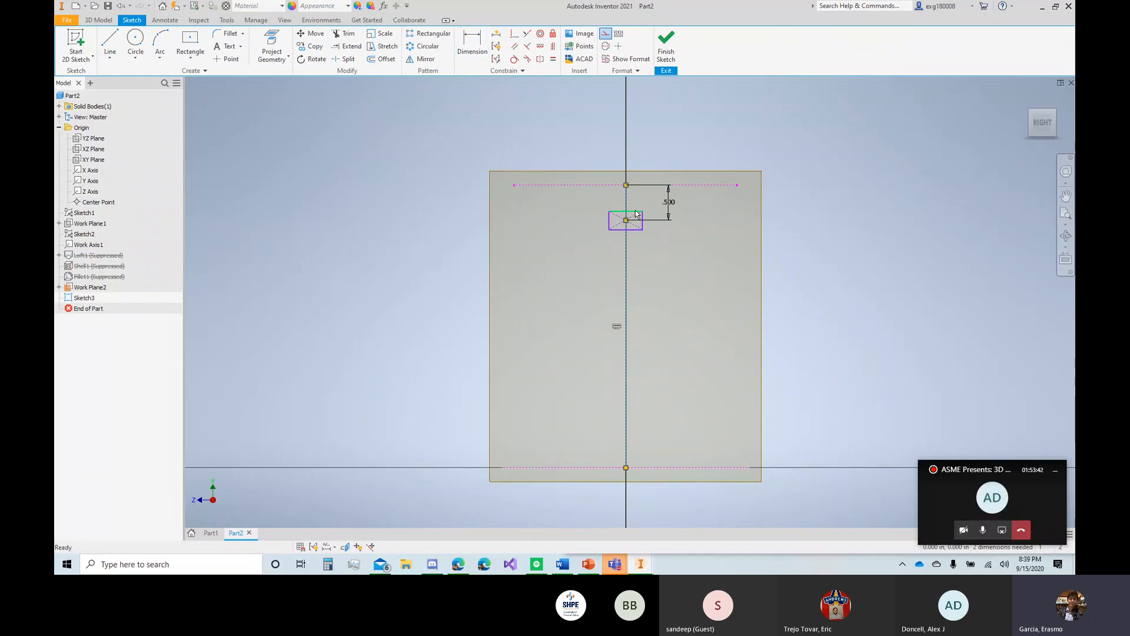
pyautogui.press('d')
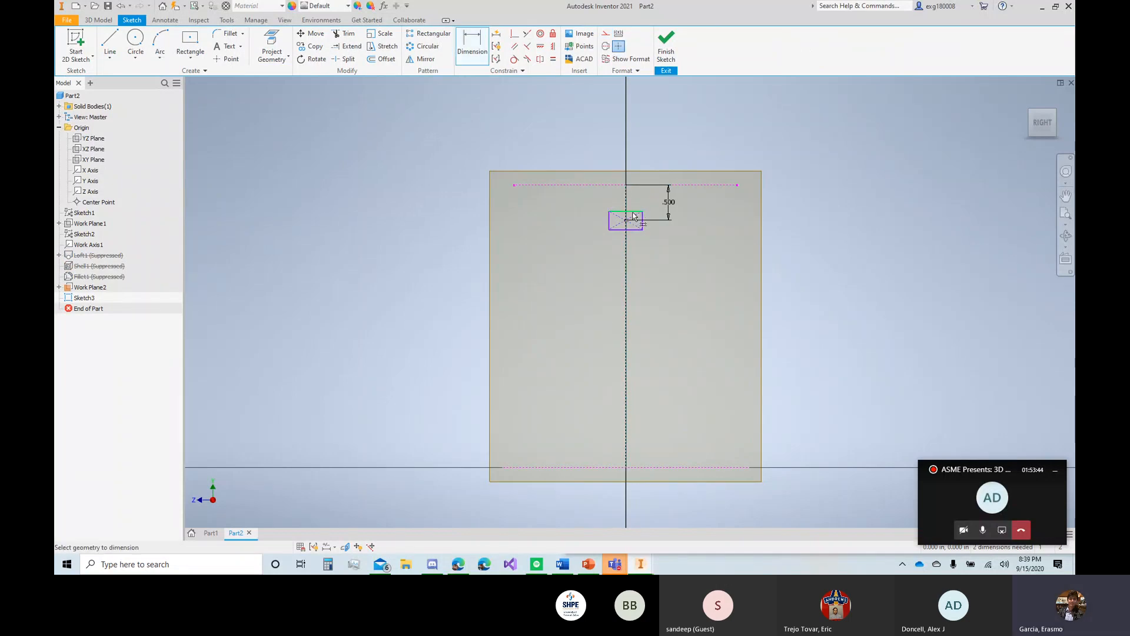
pyautogui.click(633, 211)
pyautogui.click(633, 202)
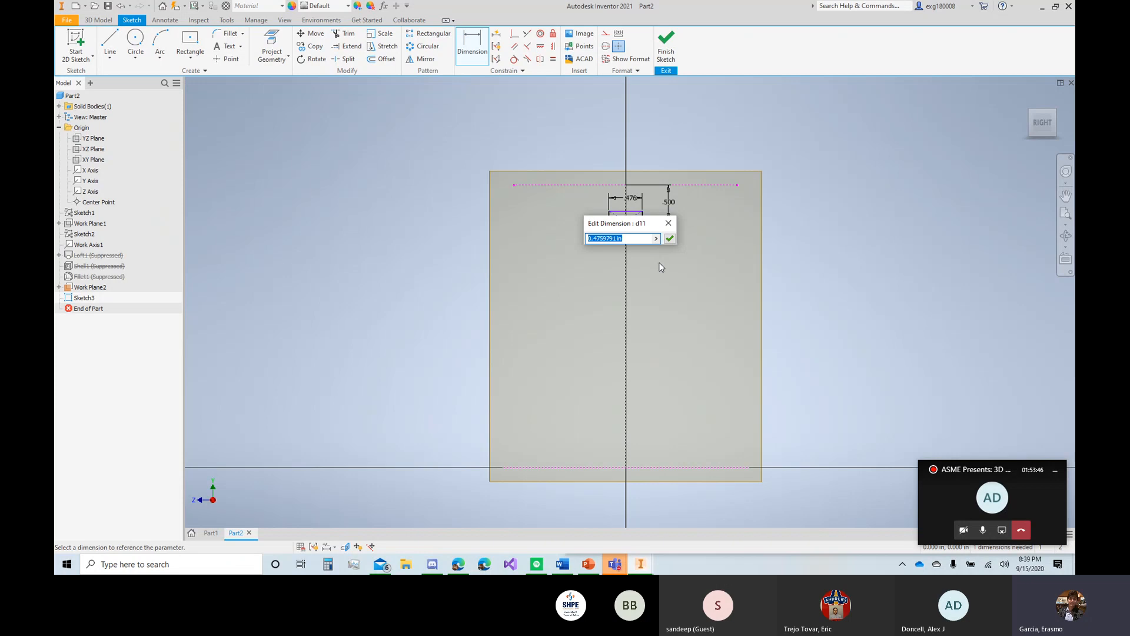
pyautogui.write('.75')
pyautogui.press('Return')
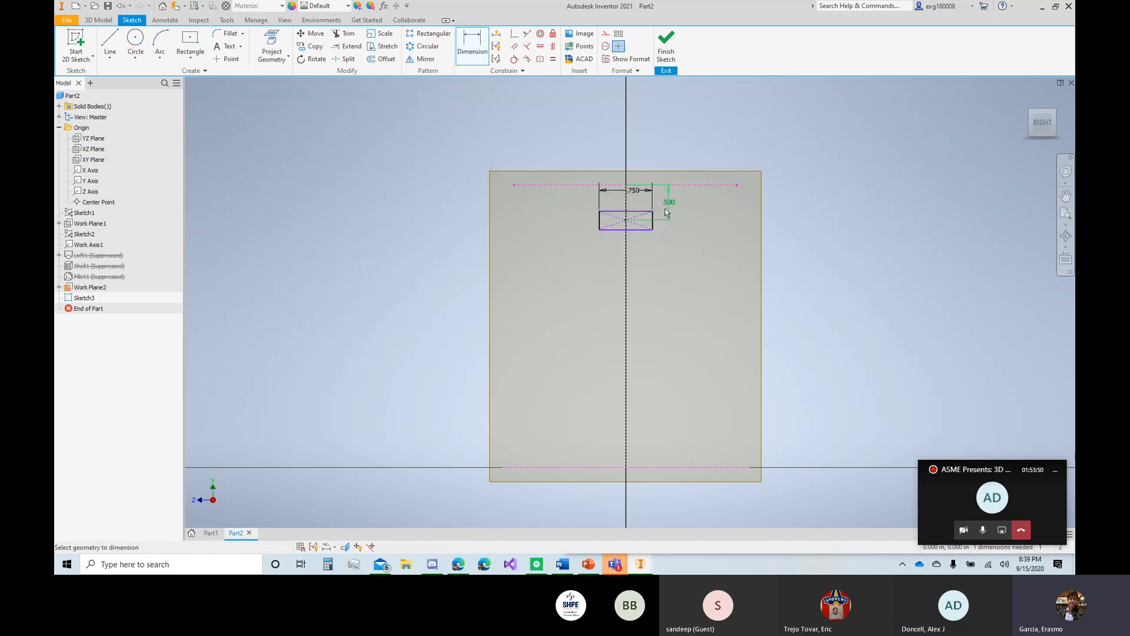
# Step: Dimension the rectangle's height as 0.5 in
pyautogui.click(651, 222)
pyautogui.click(690, 221)
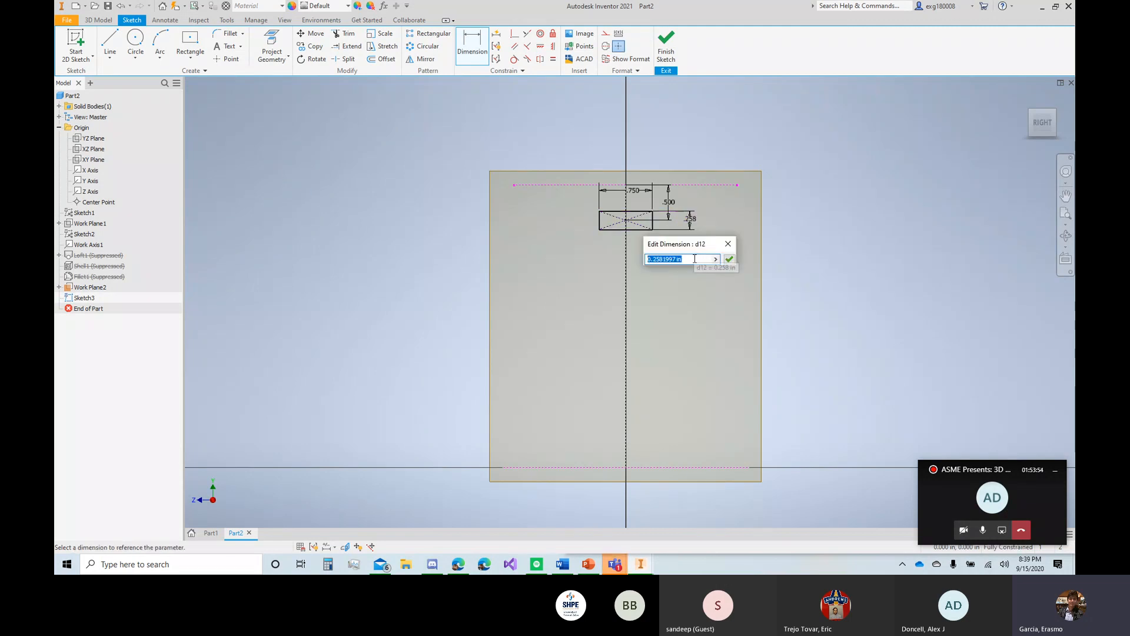
pyautogui.write('.5')
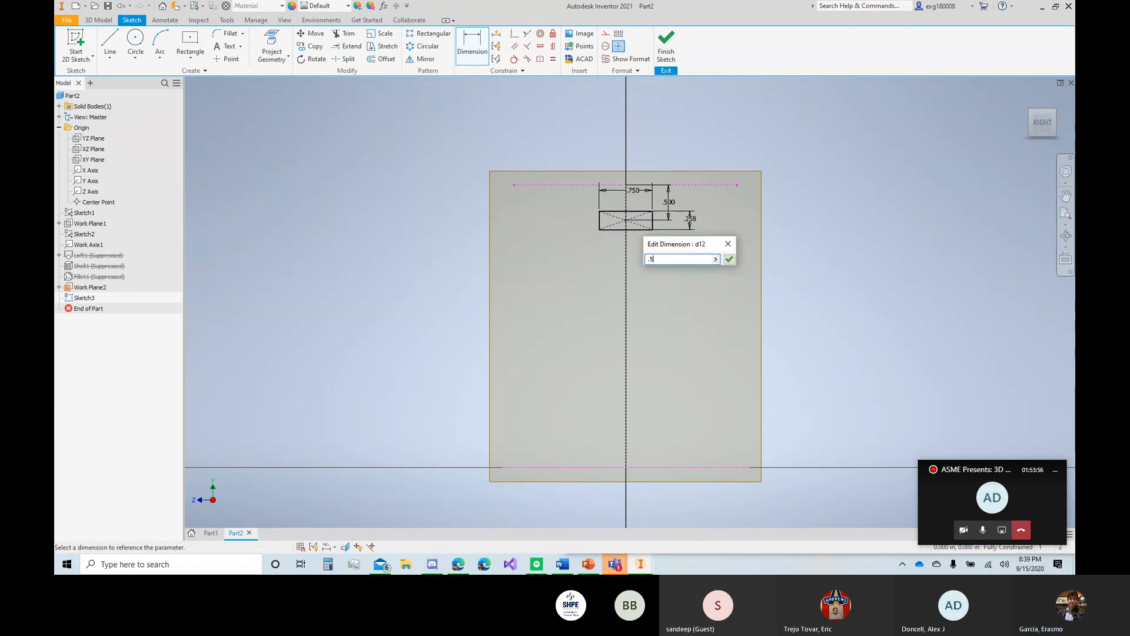
pyautogui.press('Return')
# Step: Change the rectangle's height dimension to 3/8 in
pyautogui.click(729, 217)
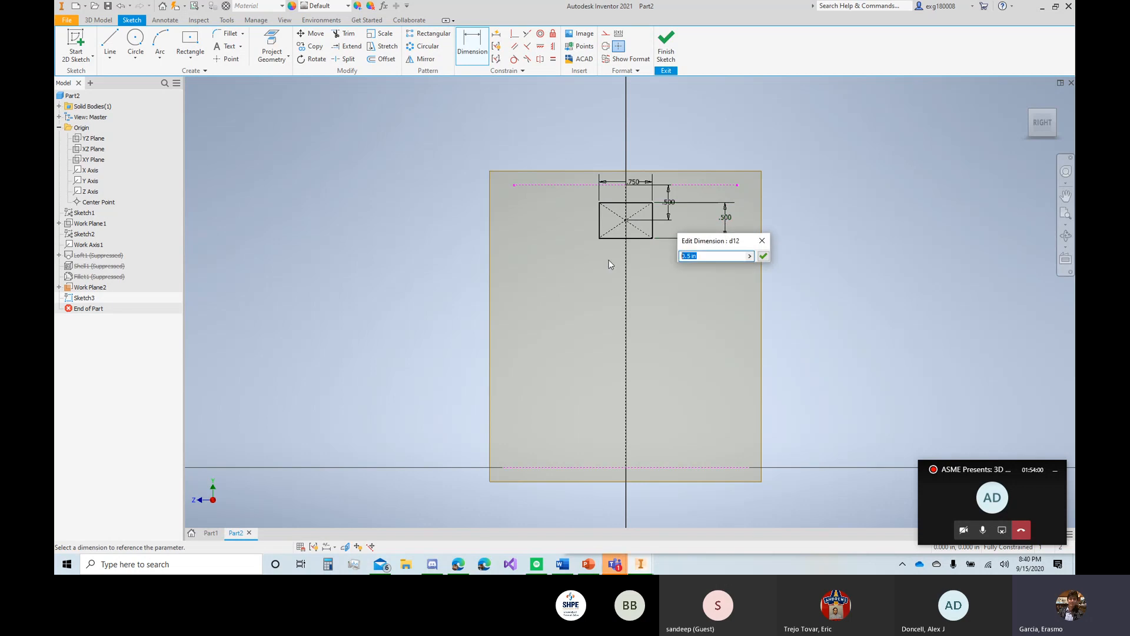
pyautogui.write('3/8')
pyautogui.press('Return')
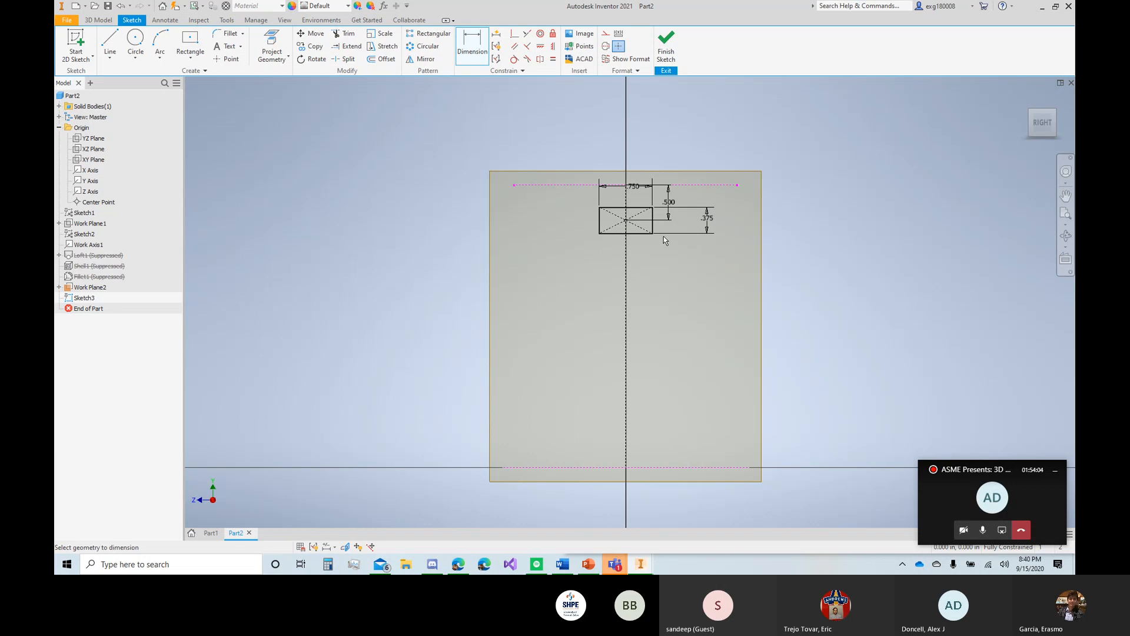
pyautogui.scroll(3, 663, 237)
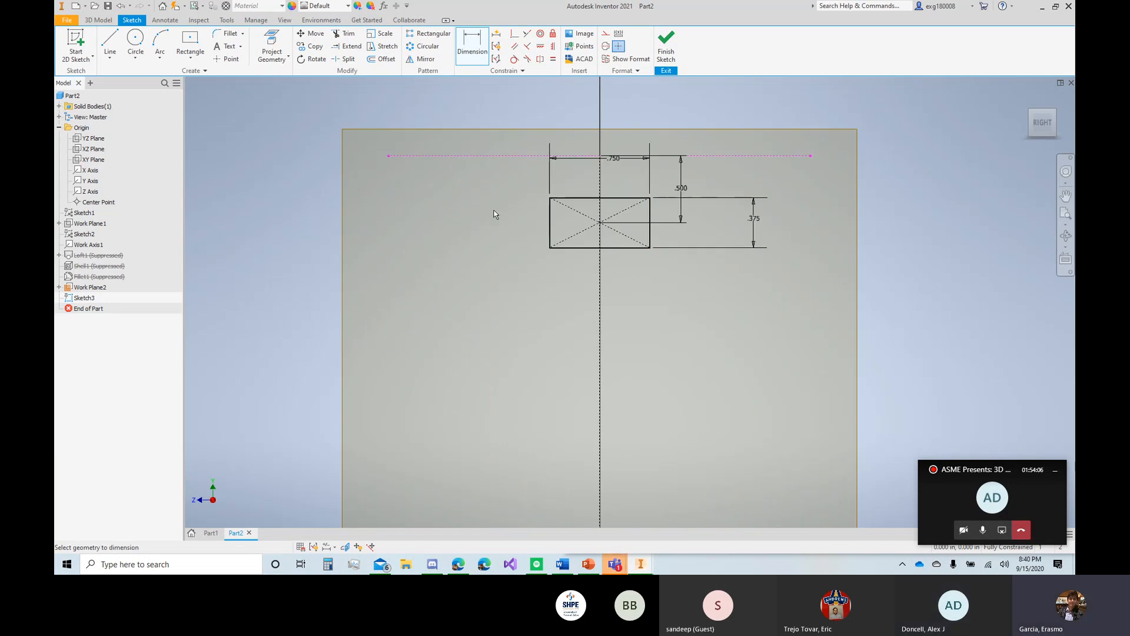
# Step: Place a sketch point on the vertical construction line below the rectangle, slightly above the projected base line
pyautogui.scroll(-7, 712, 238)
pyautogui.scroll(6, 695, 259)
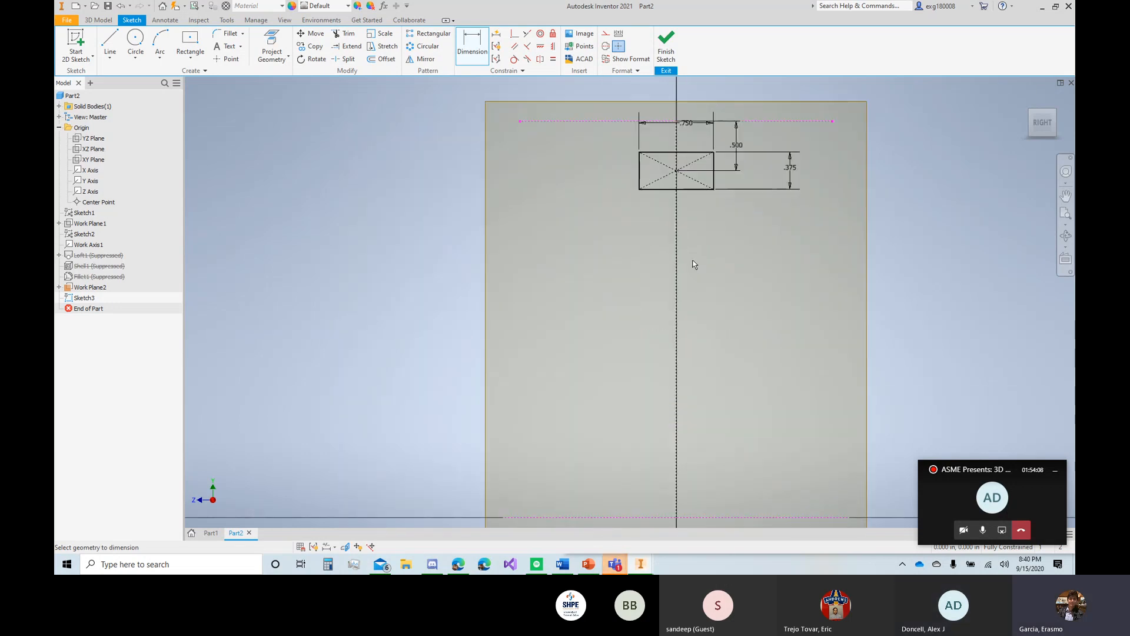
pyautogui.scroll(-3, 694, 260)
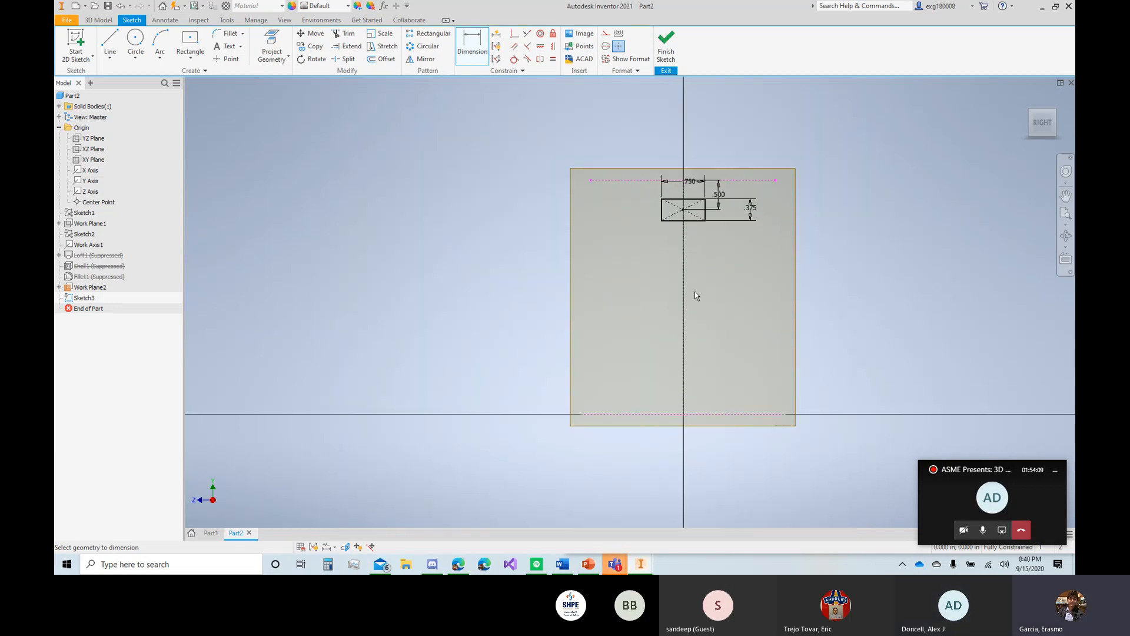
pyautogui.click(230, 59)
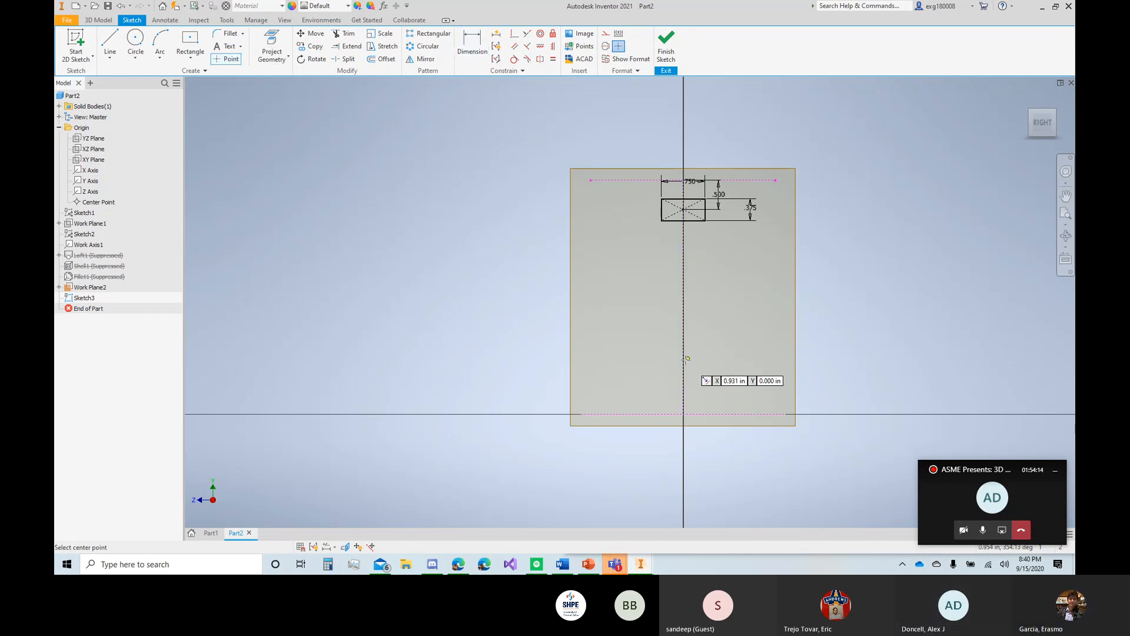
pyautogui.click(682, 368)
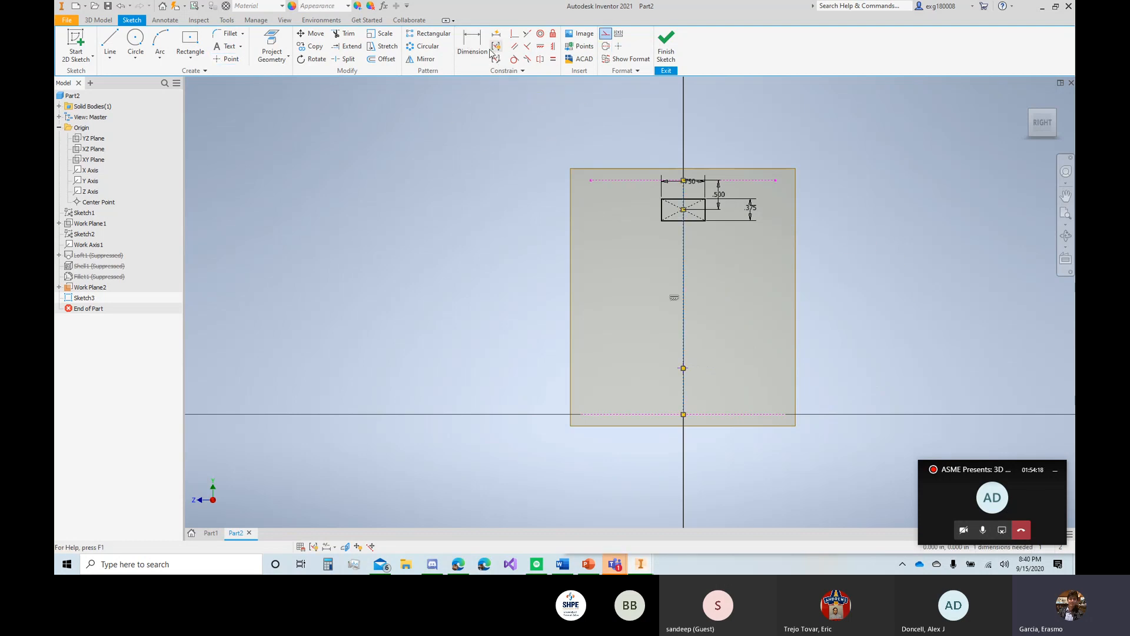
# Step: Dimension the vertical distance from the rectangle's center to the new sketch point as 2.75 in
pyautogui.click(472, 44)
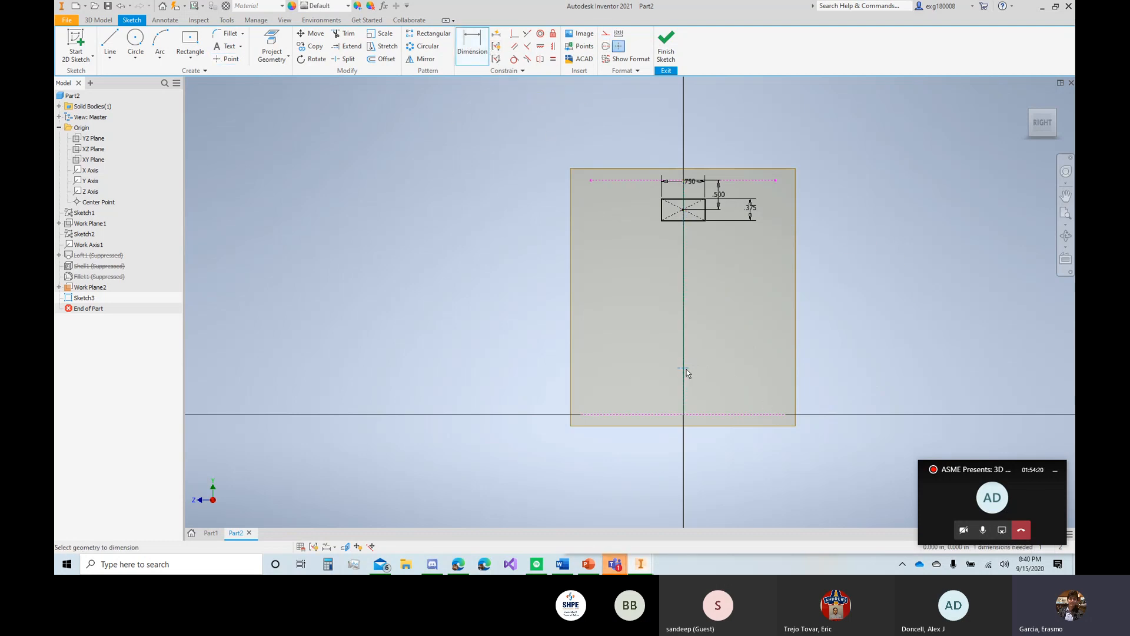
pyautogui.click(683, 210)
pyautogui.click(837, 261)
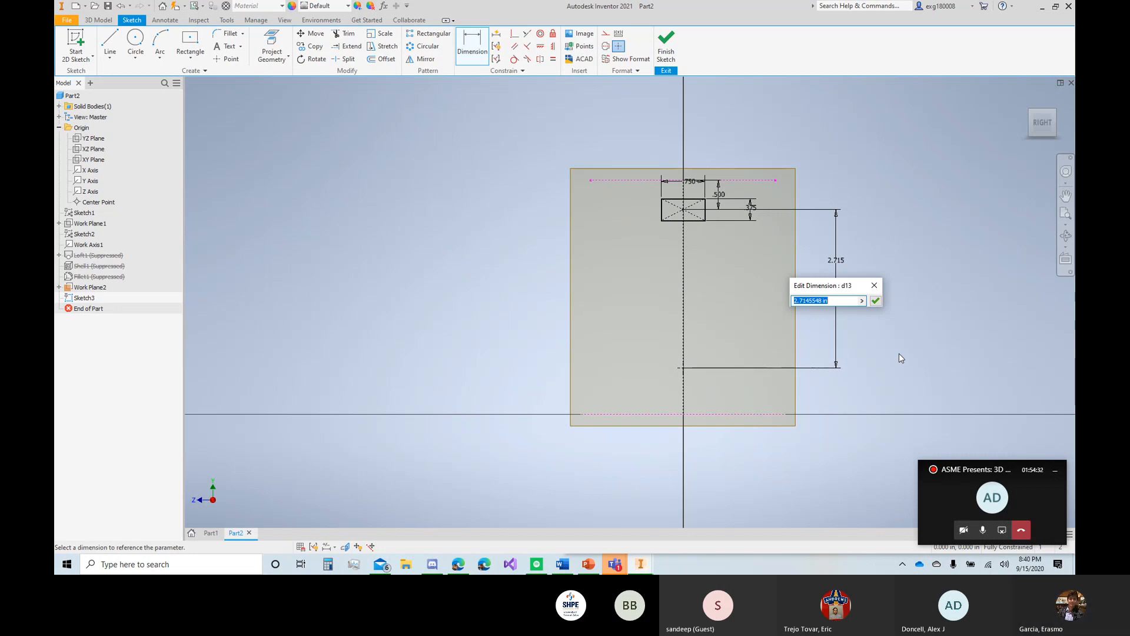
pyautogui.write('2.')
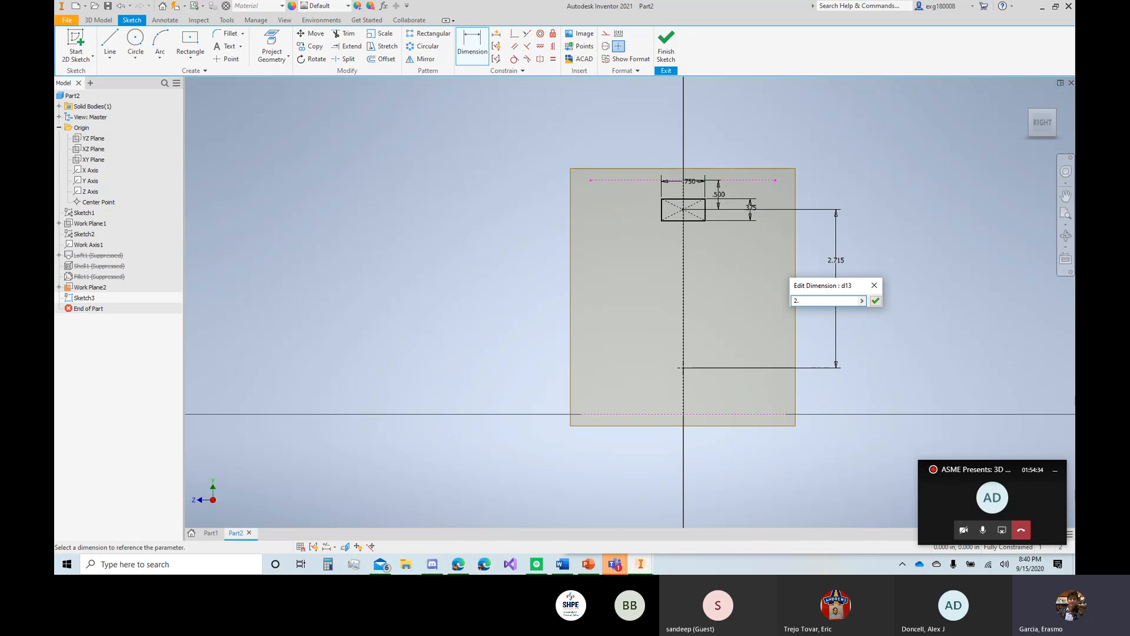
pyautogui.write('5')
pyautogui.press('Return')
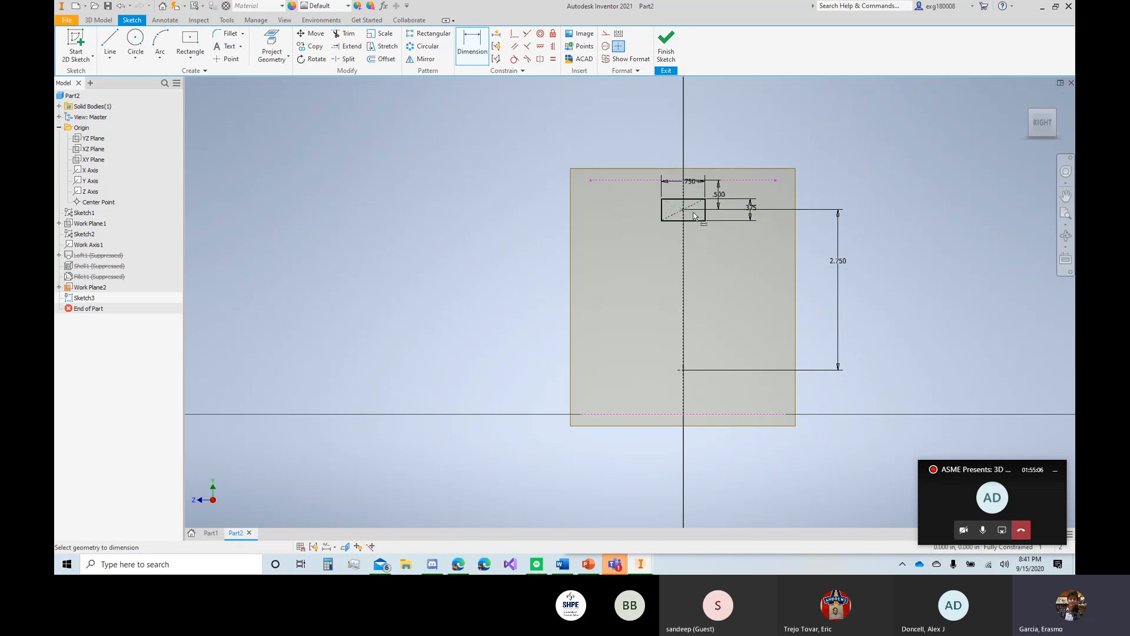
pyautogui.moveTo(698, 221)
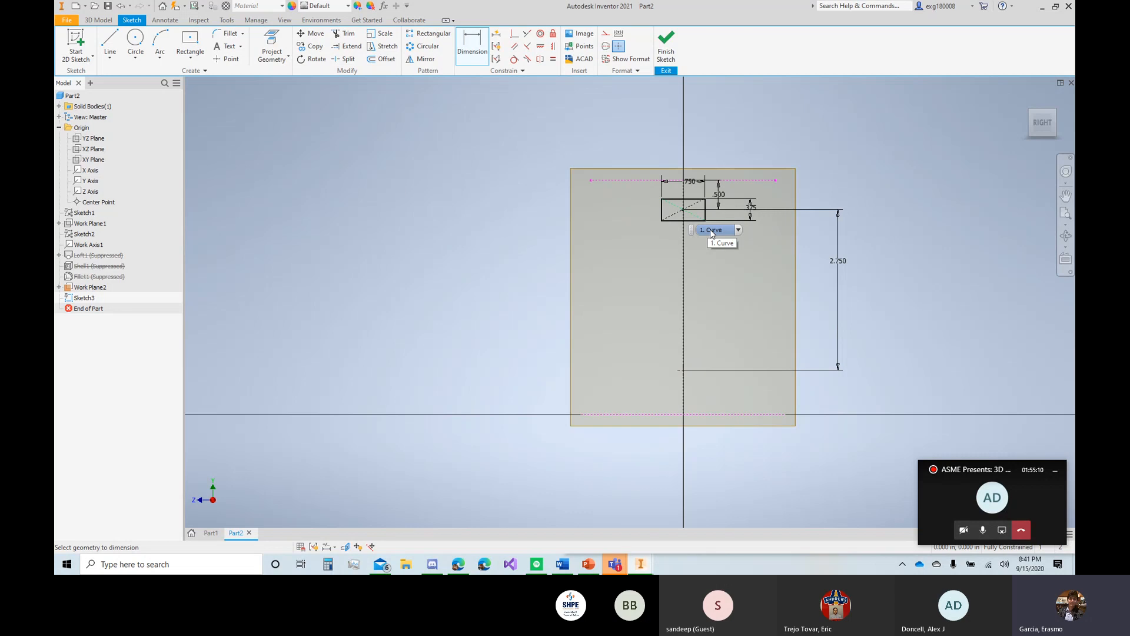
pyautogui.scroll(3, 729, 246)
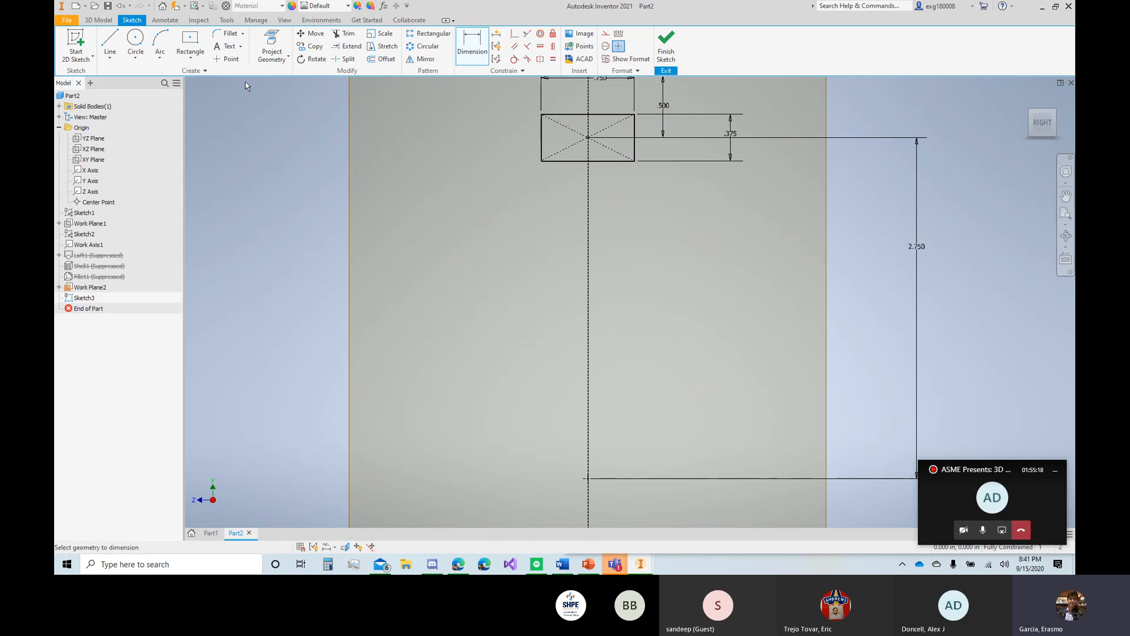
pyautogui.click(228, 33)
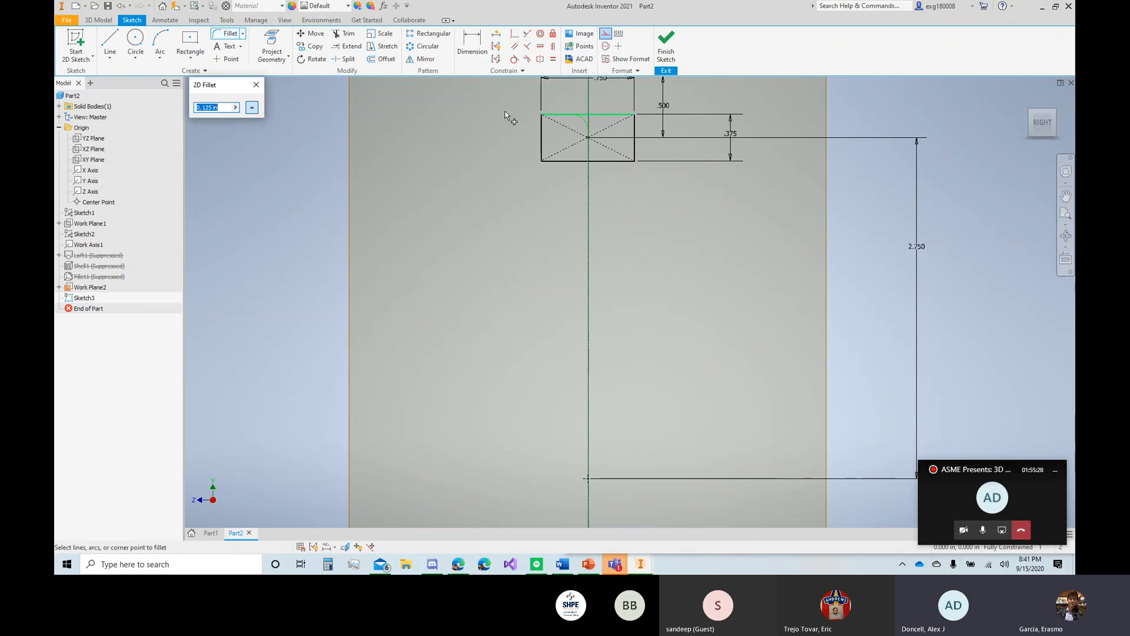
pyautogui.click(256, 85)
# Step: Draw a 0.375 in circle centered on the rectangle's left side and trim away the half inside the rectangle
pyautogui.press('c')
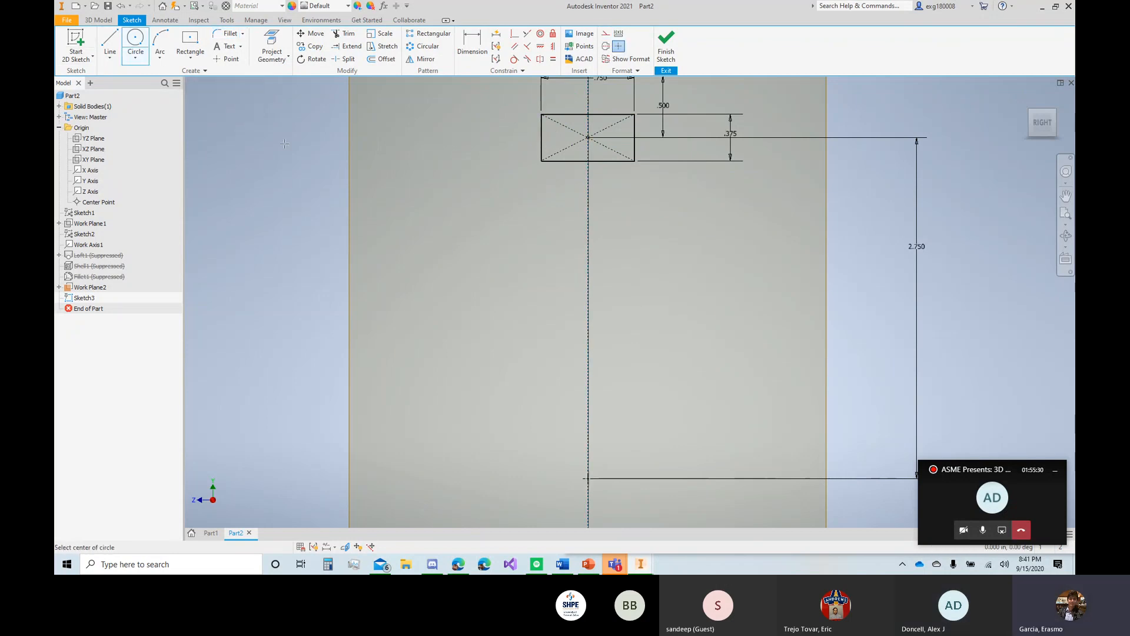
pyautogui.click(542, 137)
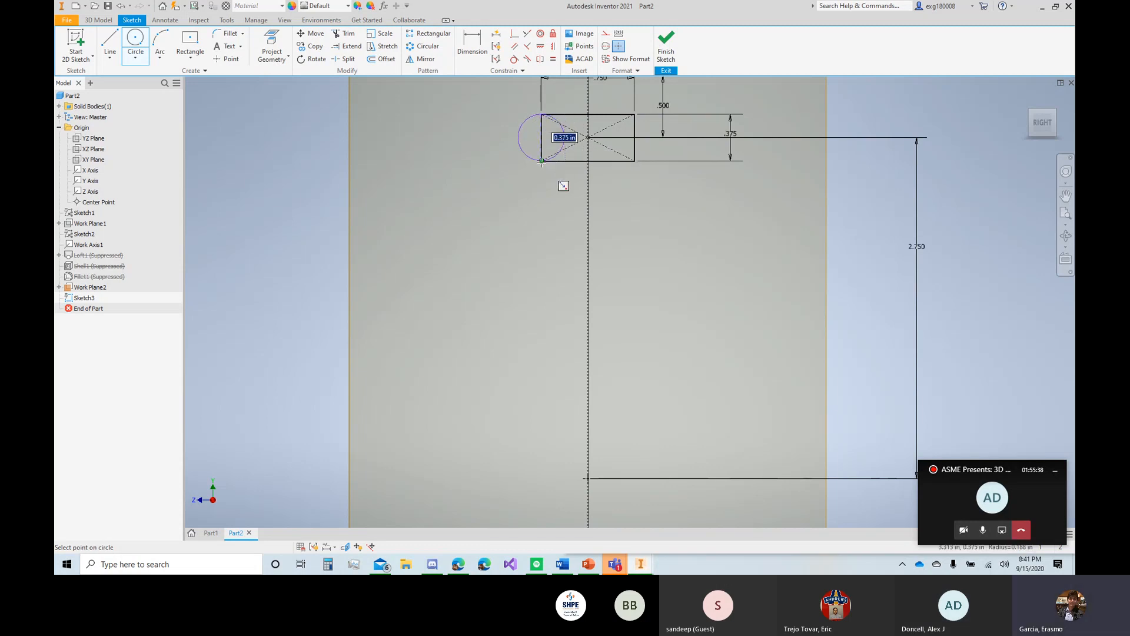
pyautogui.click(541, 161)
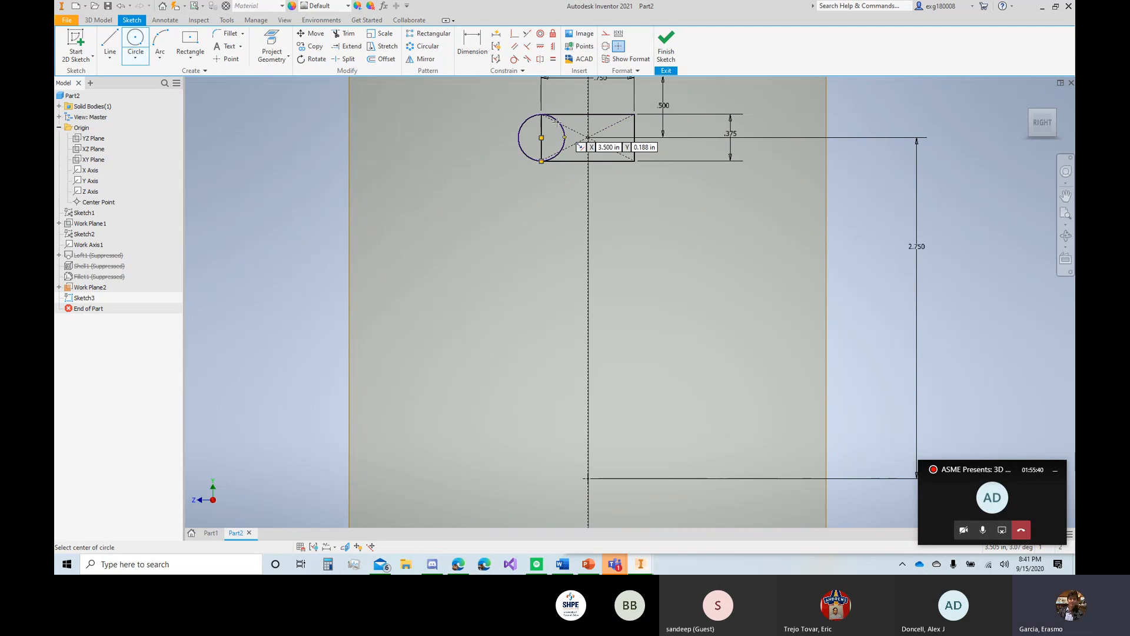
pyautogui.press('x')
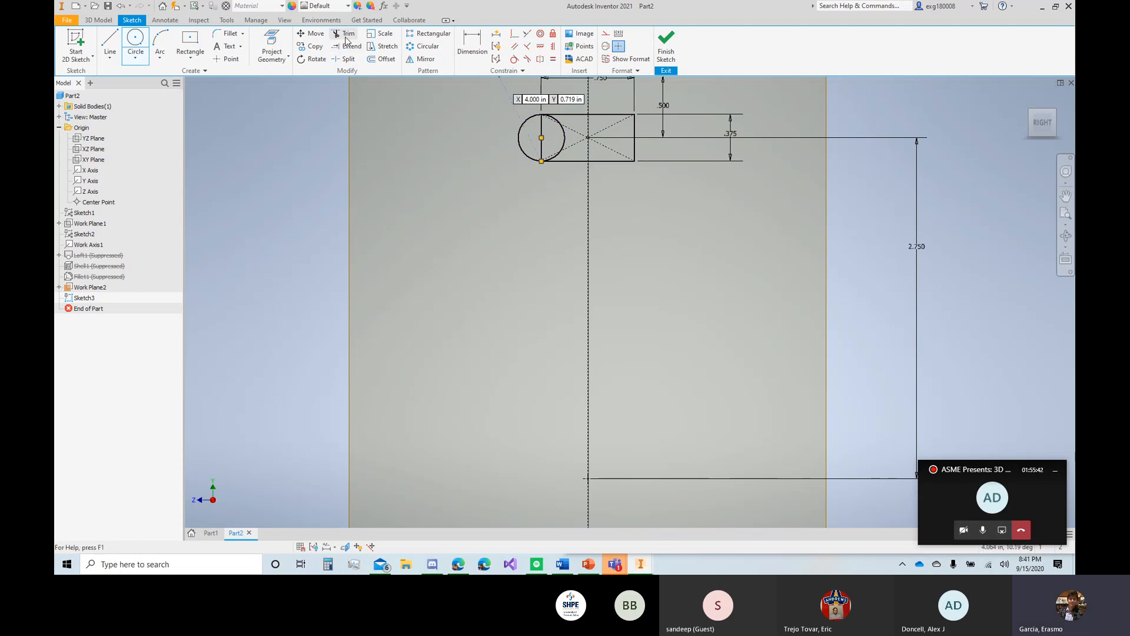
pyautogui.click(564, 137)
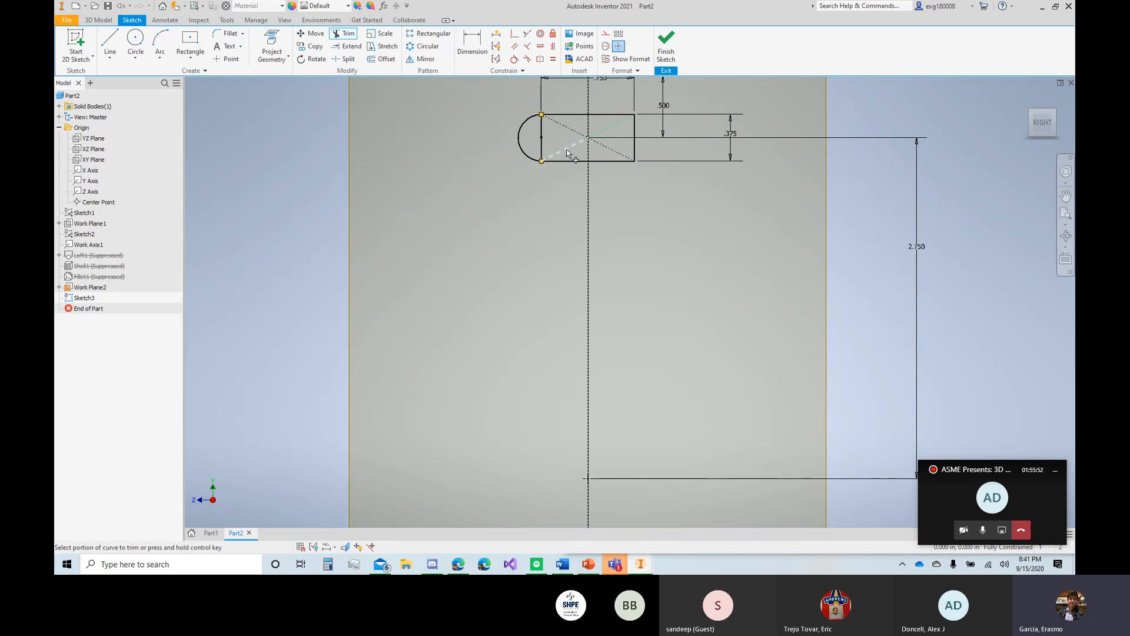
pyautogui.scroll(3, 552, 128)
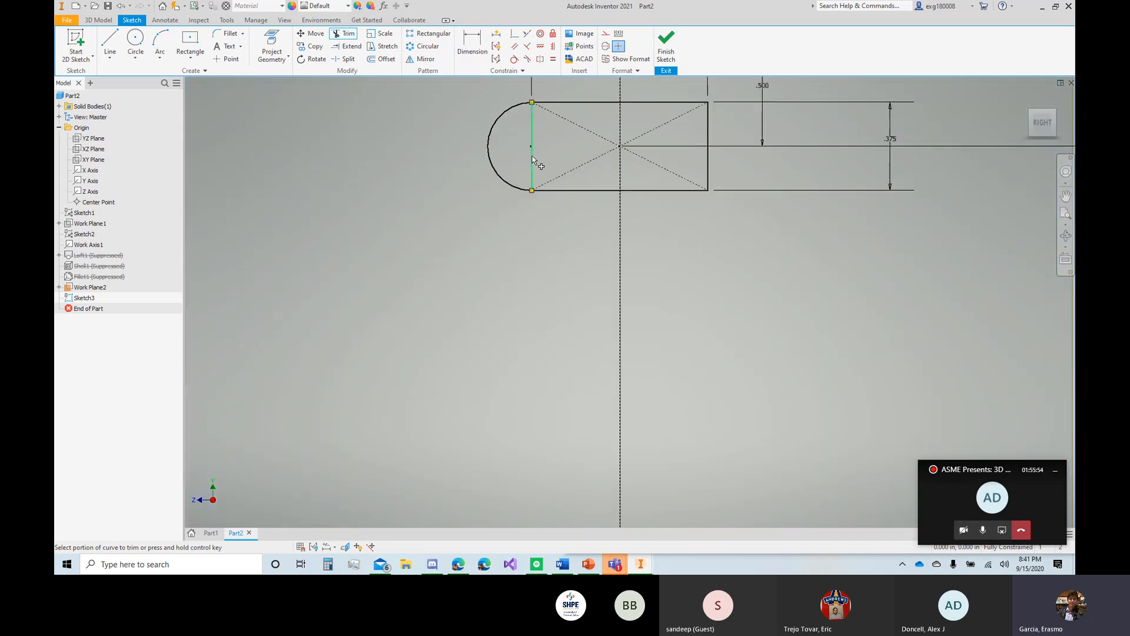
pyautogui.scroll(-3, 479, 80)
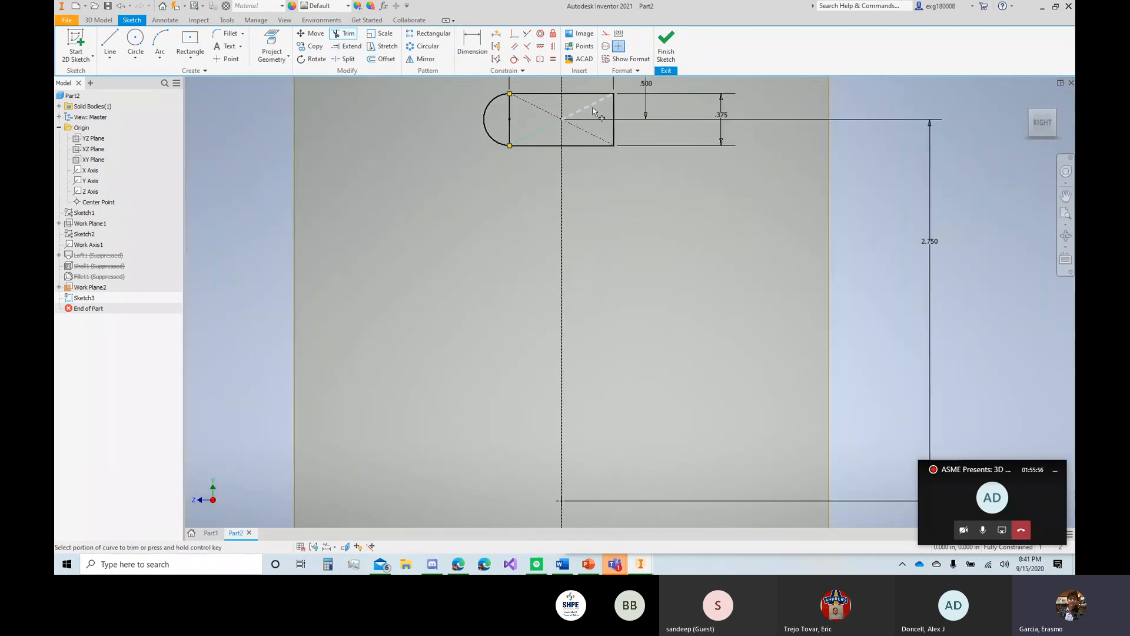
# Step: Close the rectangle's right end with a three-point arc of 0.188 in radius between its two right corners
pyautogui.click(160, 54)
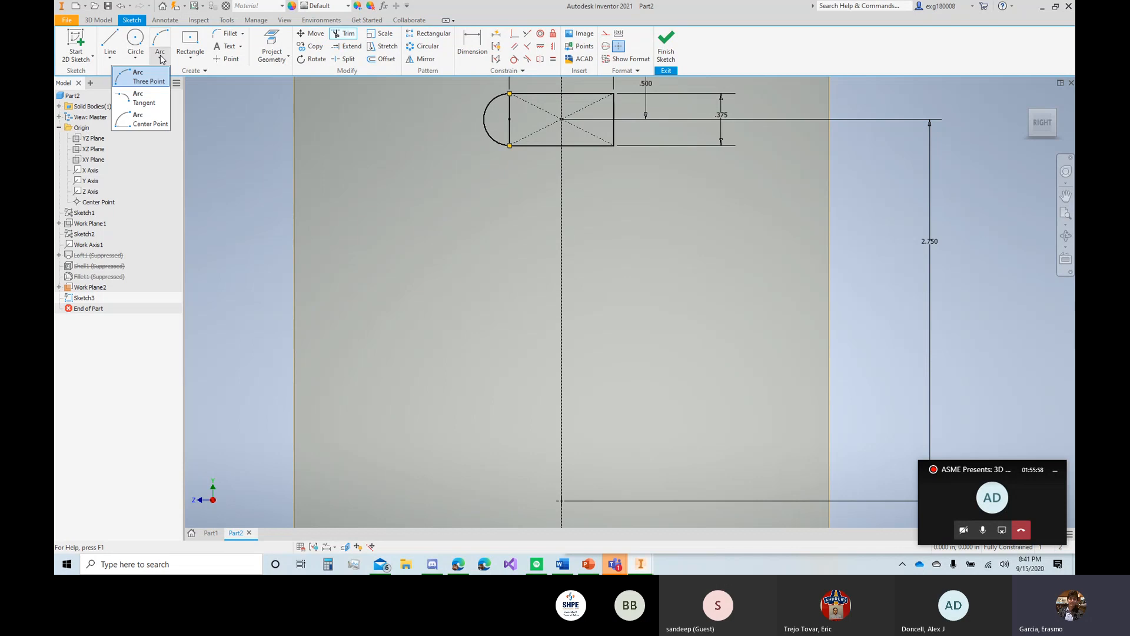
pyautogui.click(144, 82)
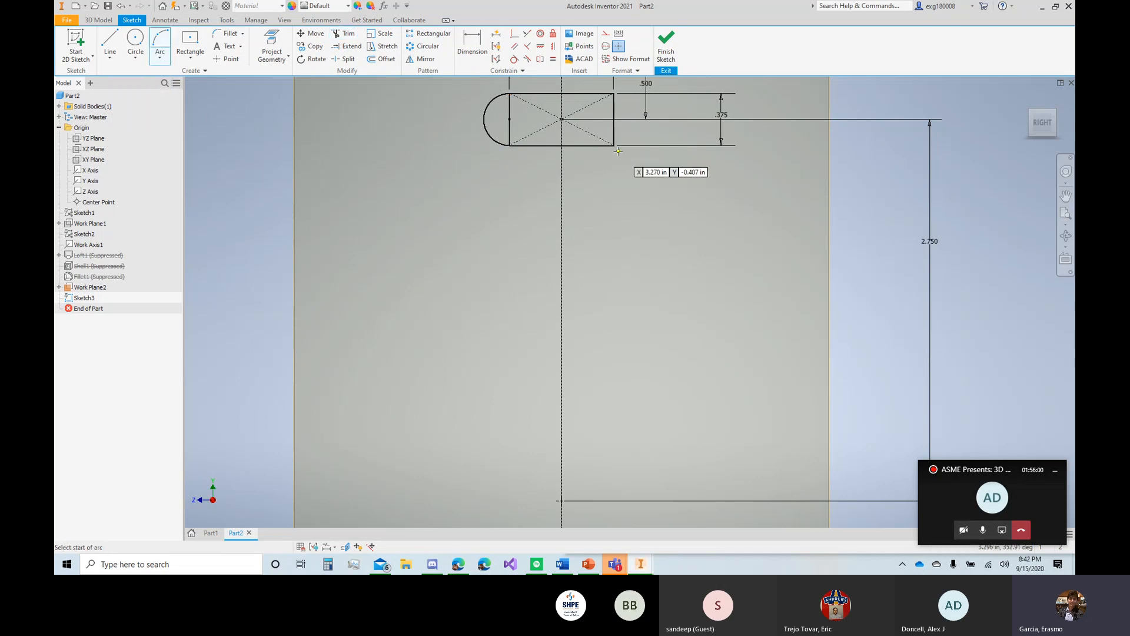
pyautogui.click(614, 93)
pyautogui.click(614, 145)
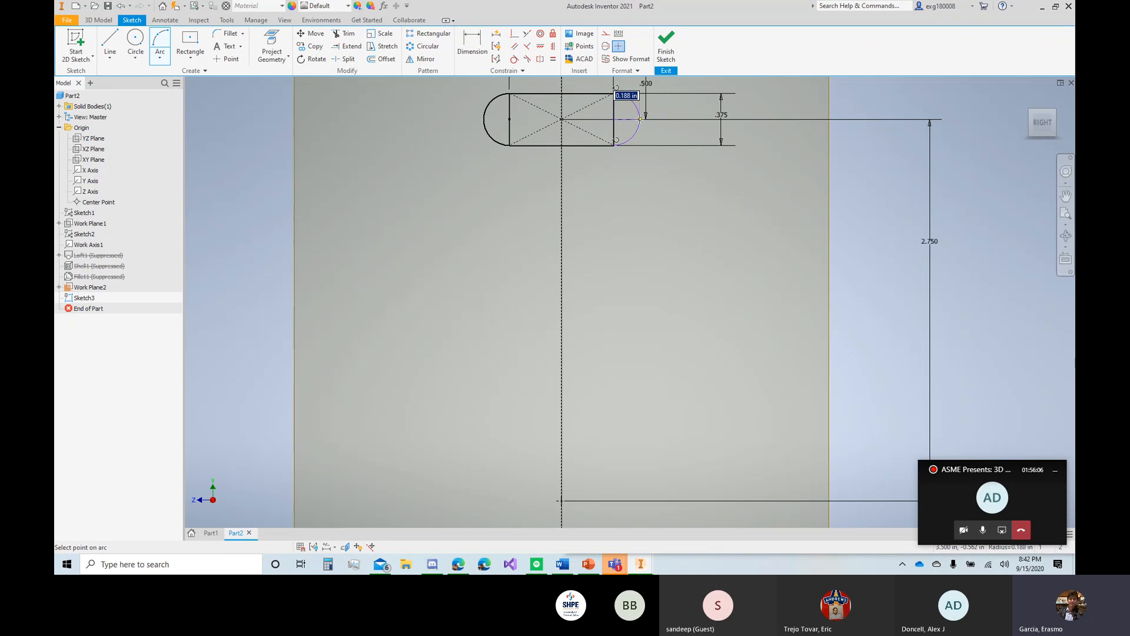
pyautogui.click(639, 119)
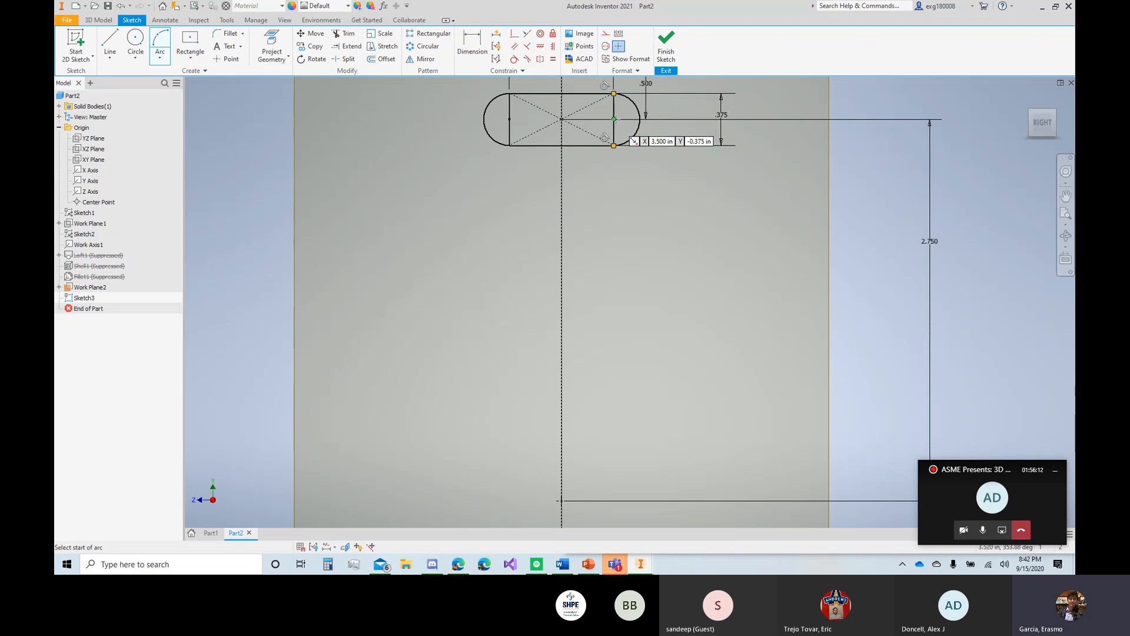
pyautogui.press('Escape')
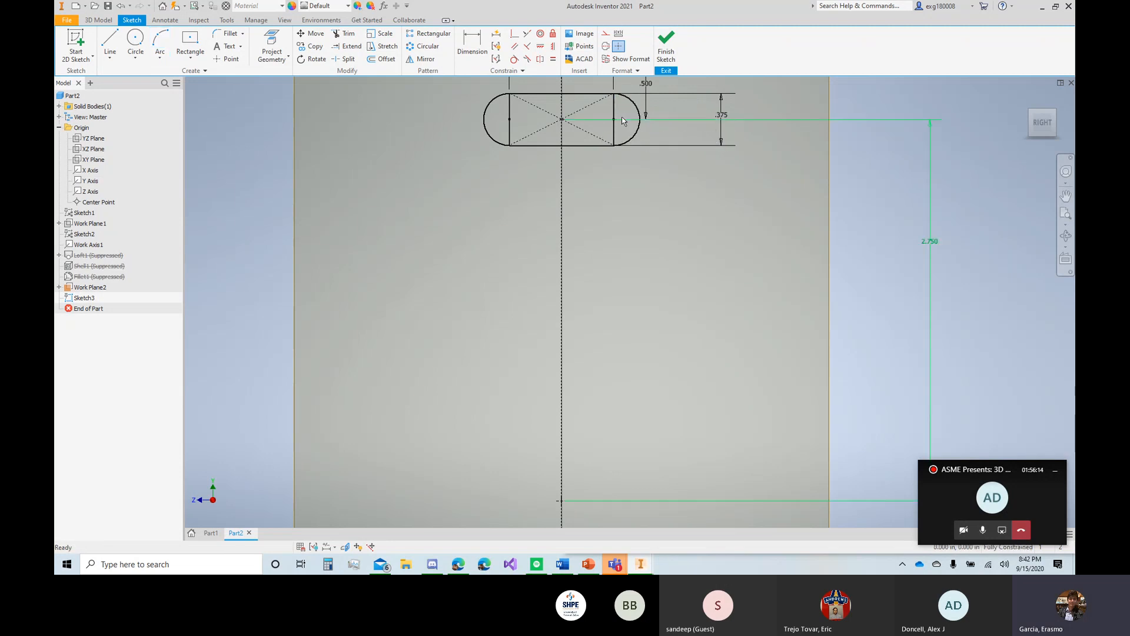
# Step: Convert the rectangle's two vertical sides to construction lines so that only the rounded slot outline stays solid
pyautogui.rightClick(508, 111)
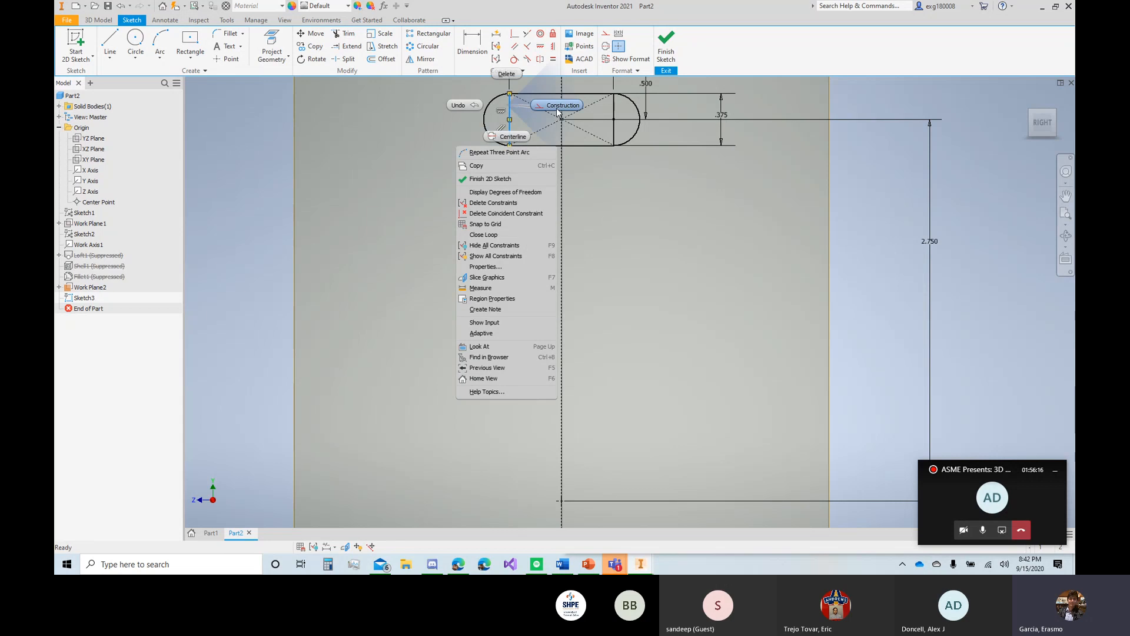
pyautogui.press('Escape')
pyautogui.rightClick(612, 114)
pyautogui.press('Escape')
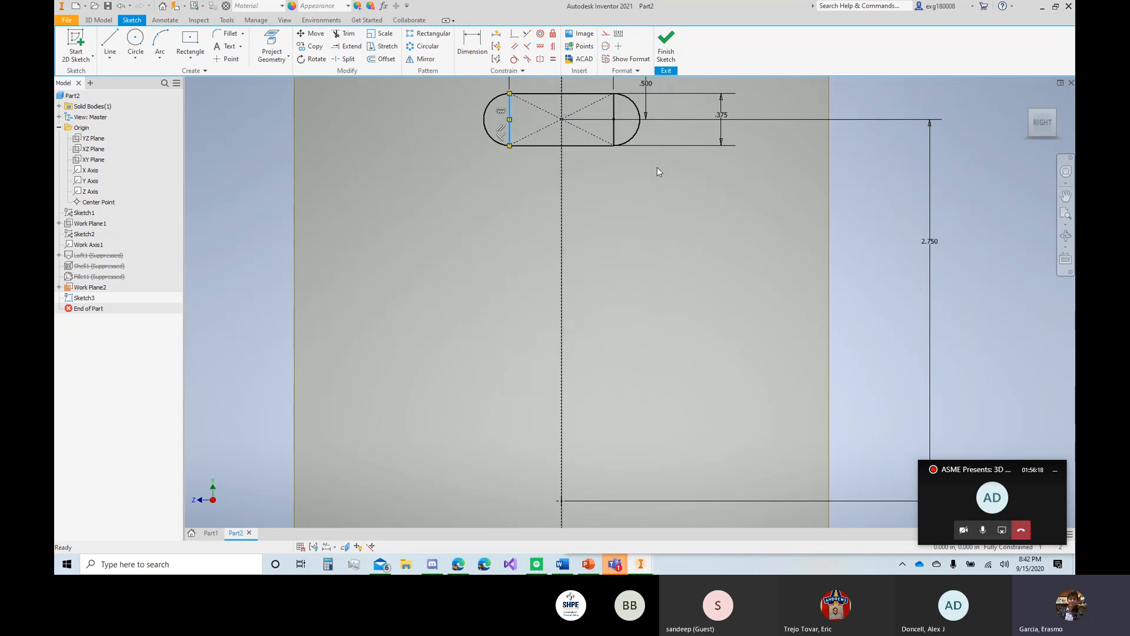
pyautogui.rightClick(613, 107)
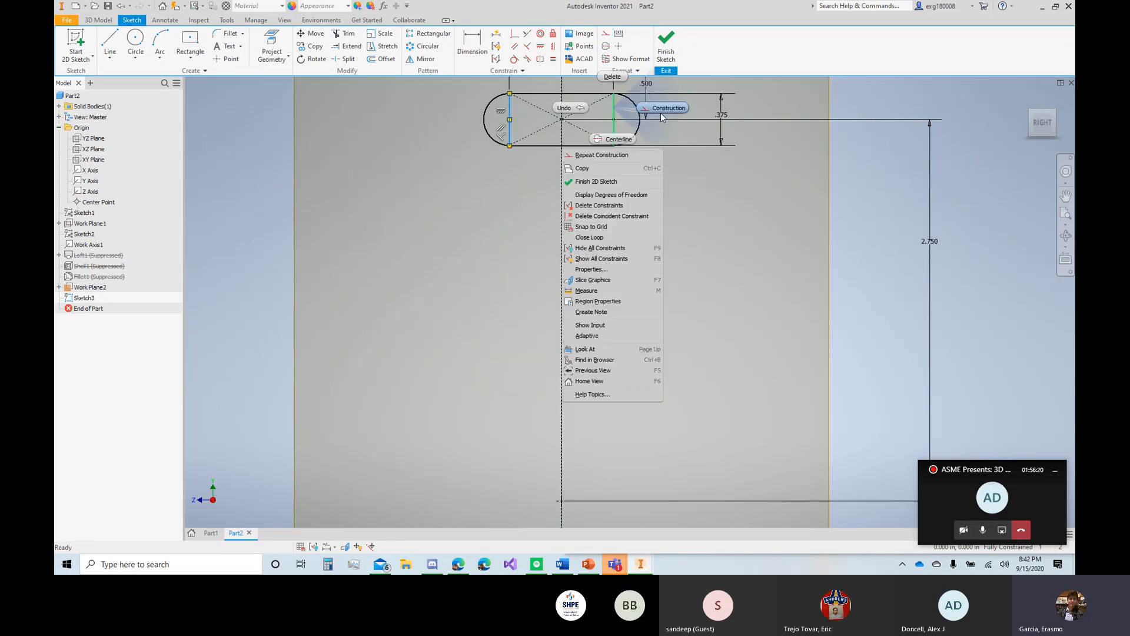
pyautogui.click(661, 112)
pyautogui.rightClick(612, 106)
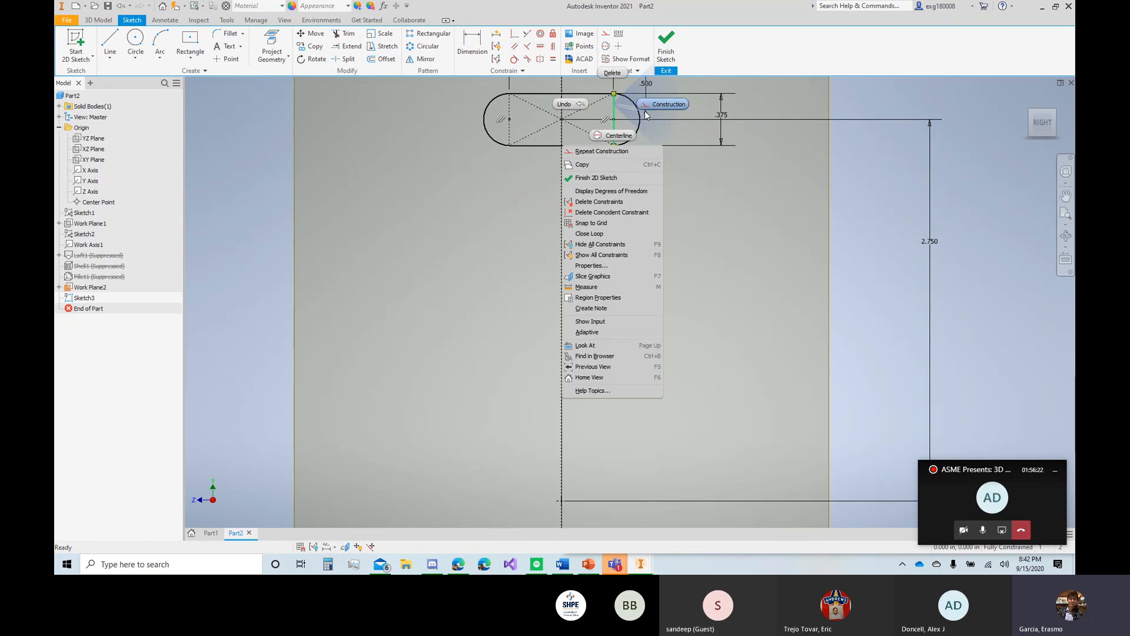
pyautogui.click(658, 151)
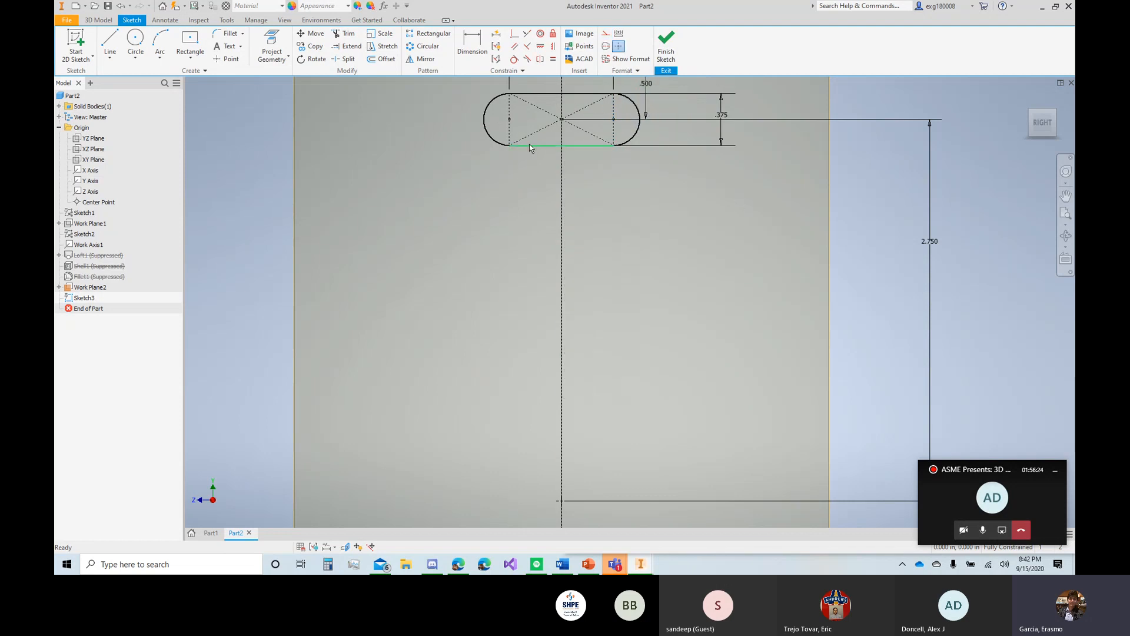
# Step: Draw a horizontal center-to-center slot about 0.4 in wide just below the rounded profile, aligned with its arc centers
pyautogui.scroll(-4, 530, 146)
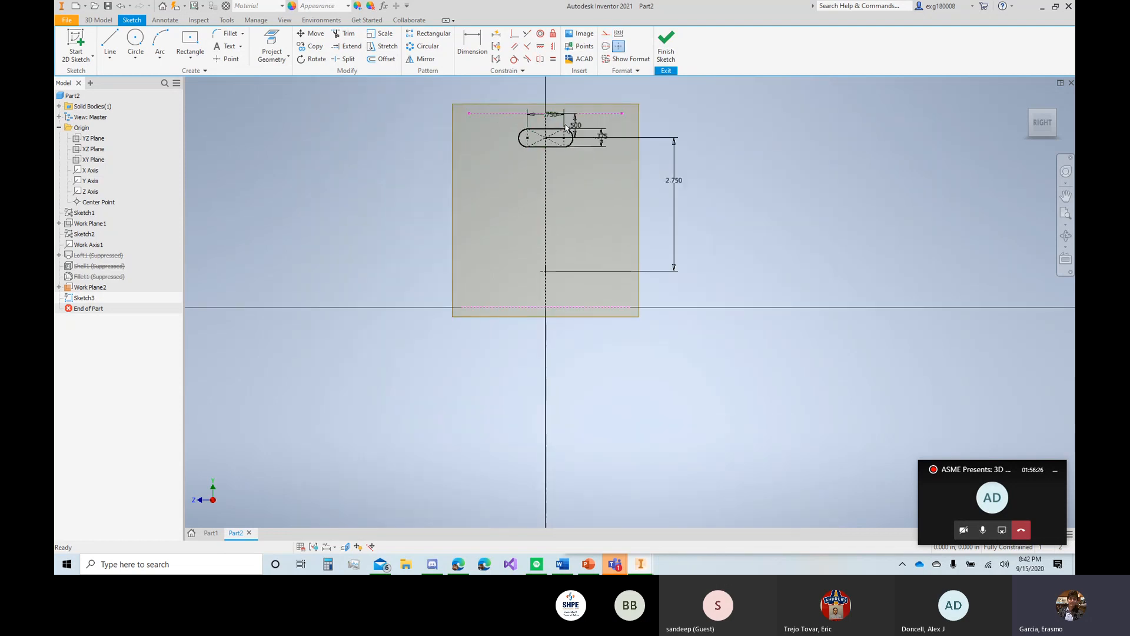
pyautogui.click(190, 57)
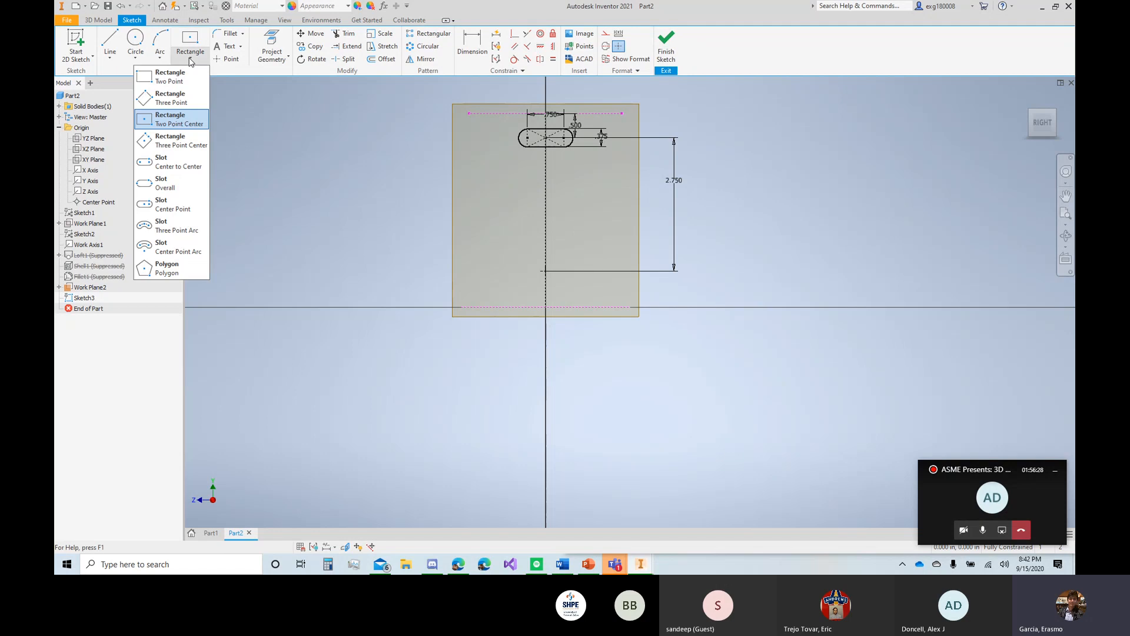
pyautogui.click(186, 170)
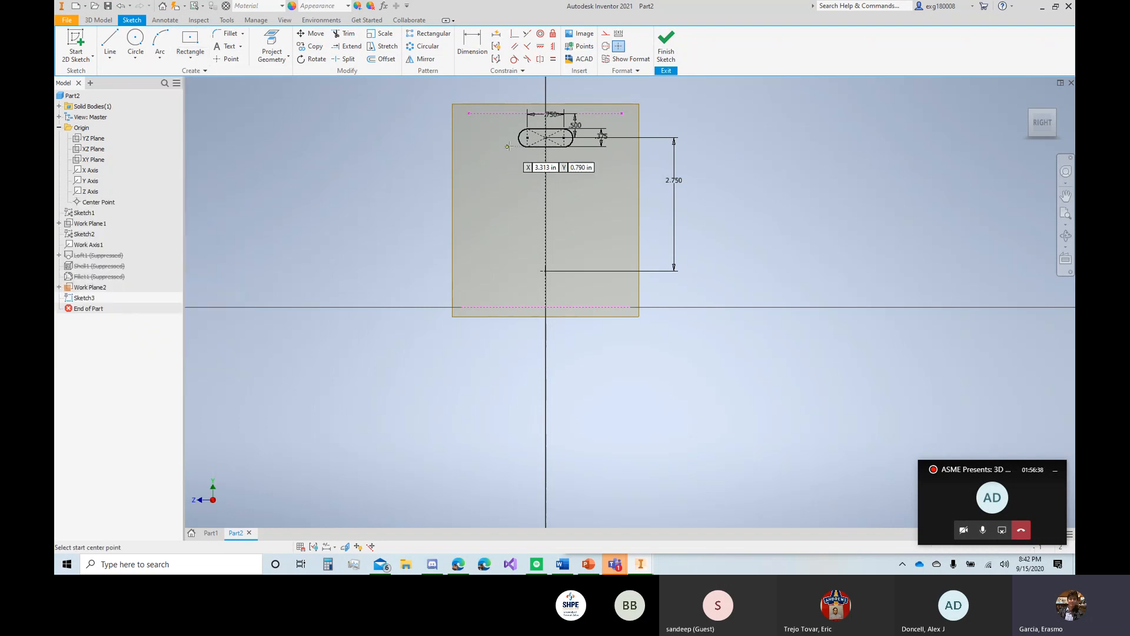
pyautogui.click(527, 173)
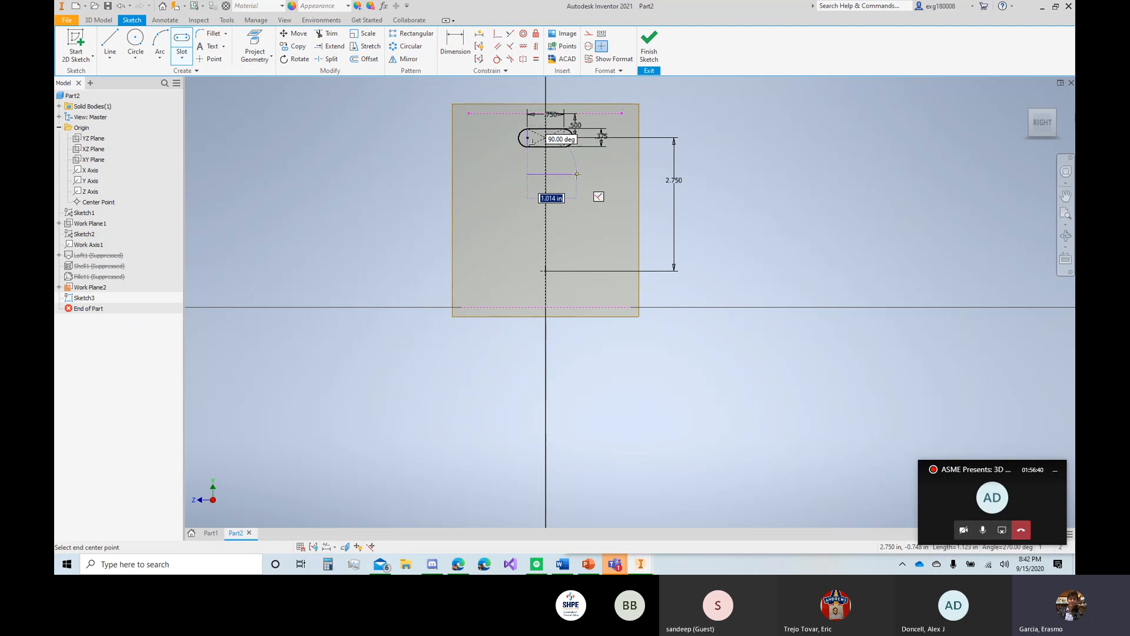
pyautogui.click(563, 173)
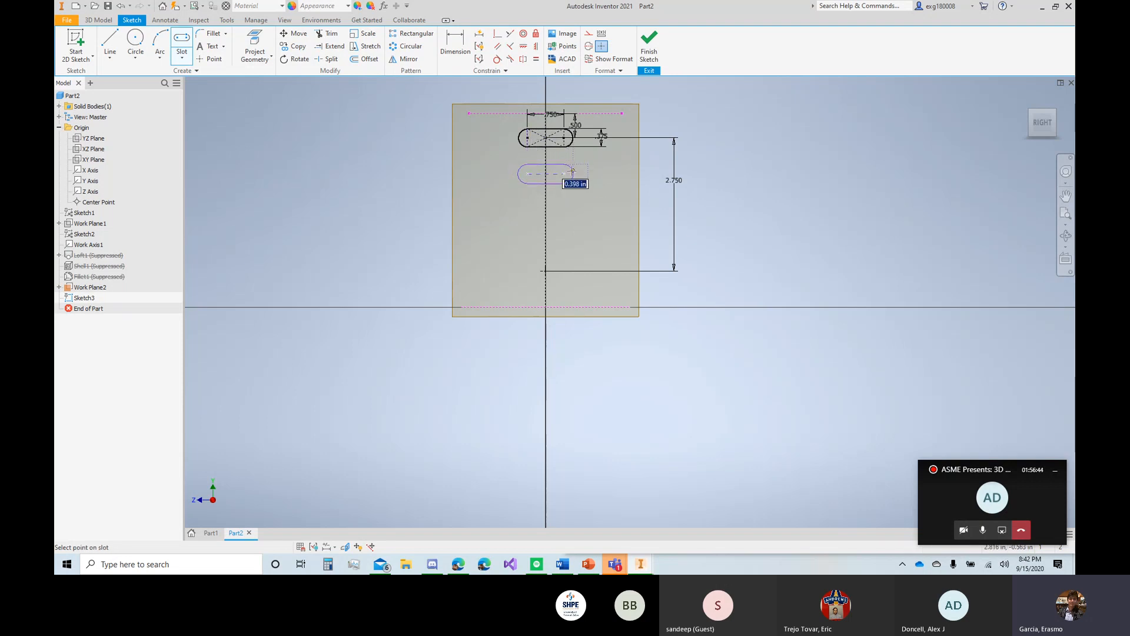
pyautogui.click(571, 171)
pyautogui.scroll(5, 565, 177)
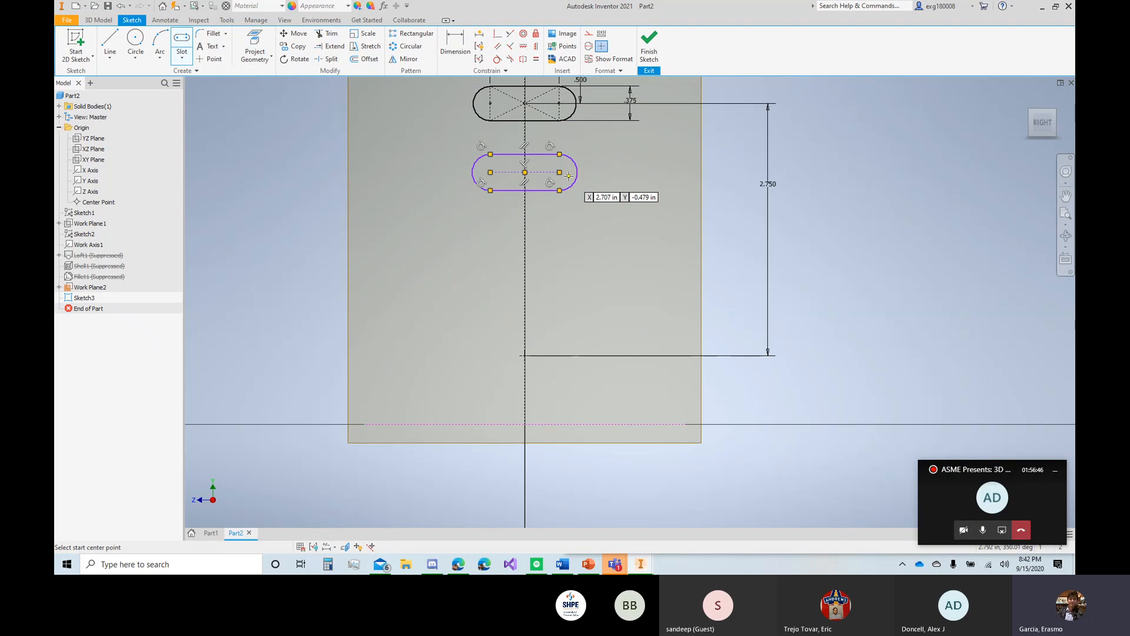
pyautogui.scroll(-3, 563, 178)
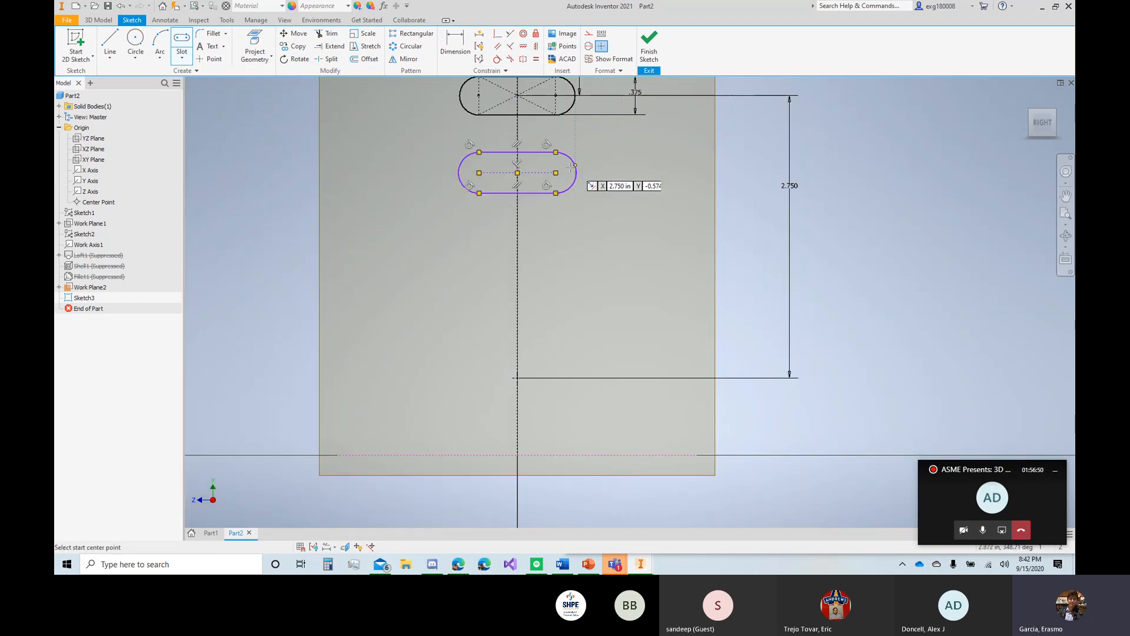
# Step: Undo the extra slot below the rounded profile and finish the handle profile sketch
pyautogui.hotkey('ctrl', 'z')
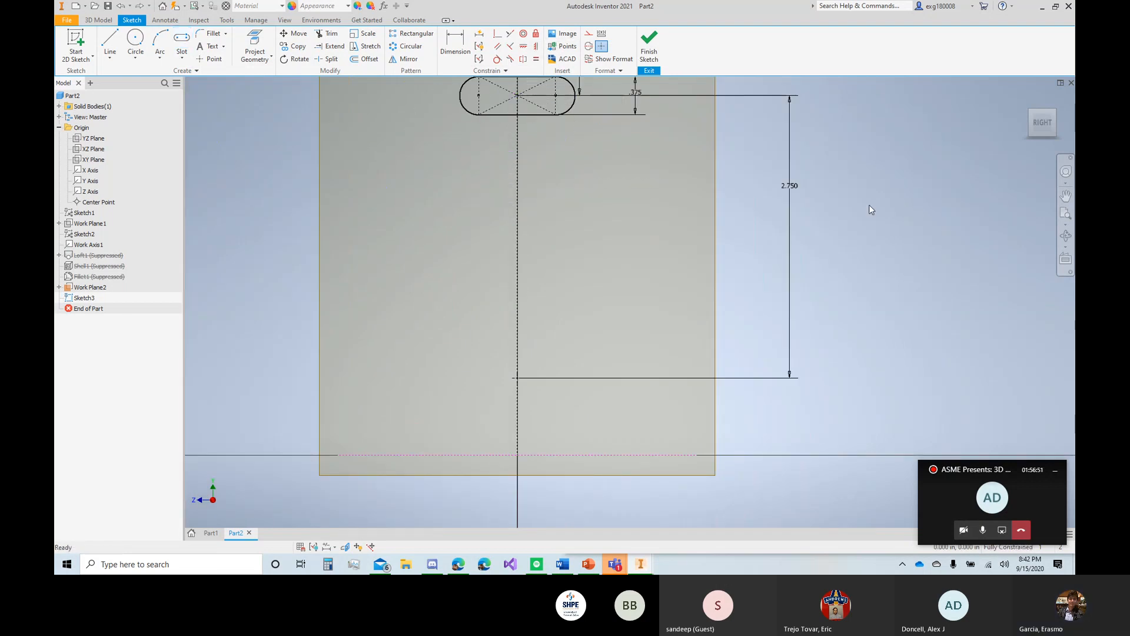
pyautogui.click(649, 47)
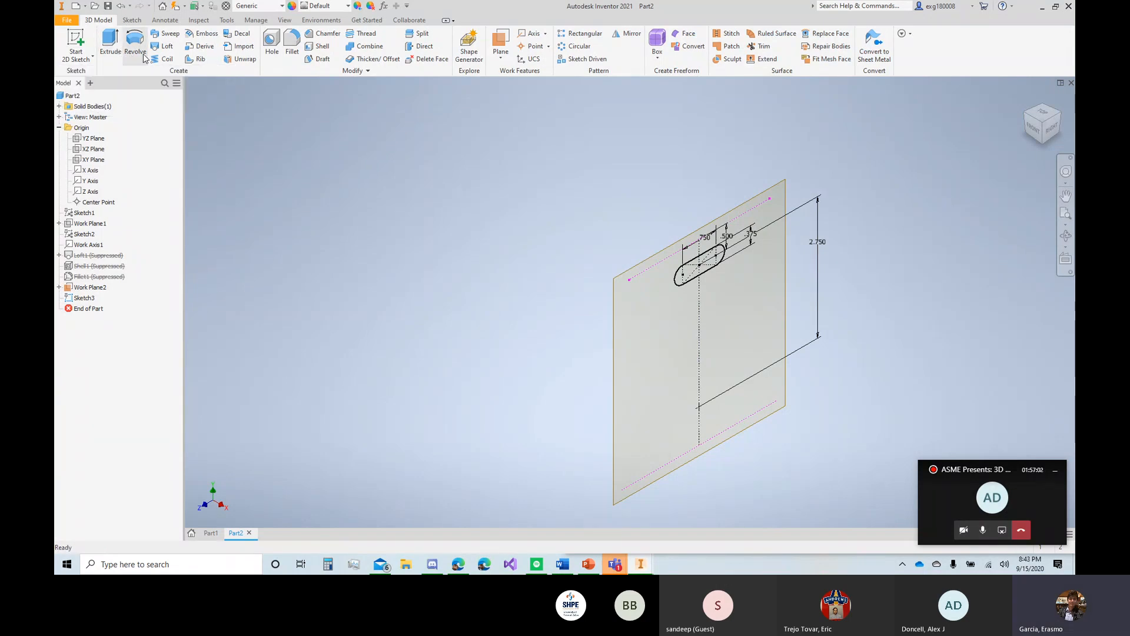
# Step: Start a sketch on the XY plane and project the slot profile's center point and the lower attachment point into it
pyautogui.click(93, 161)
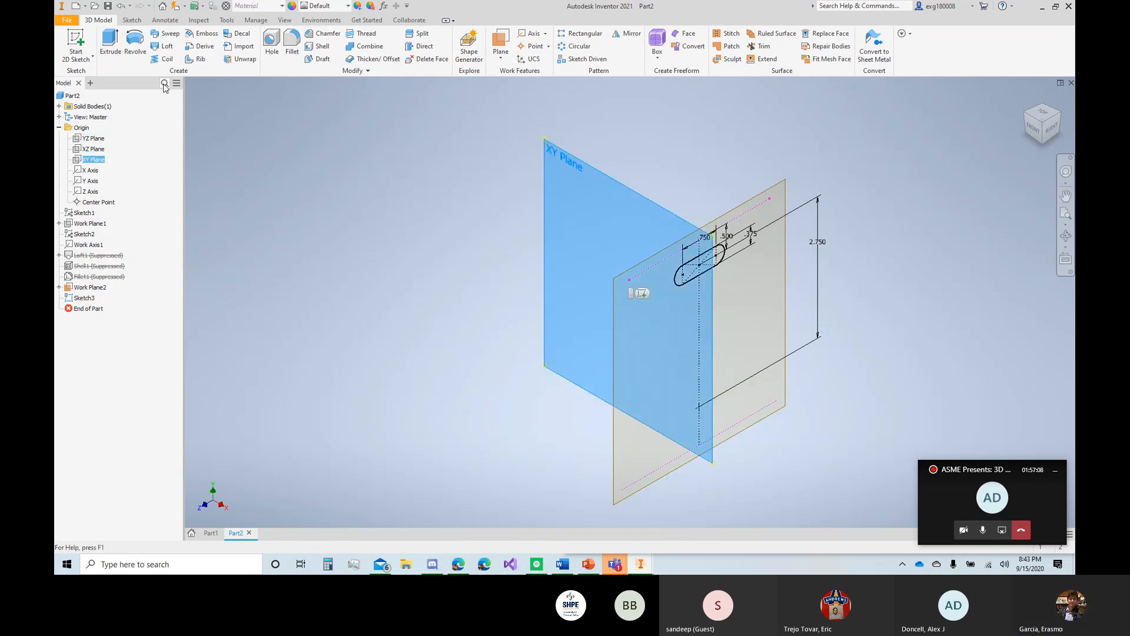
pyautogui.click(87, 44)
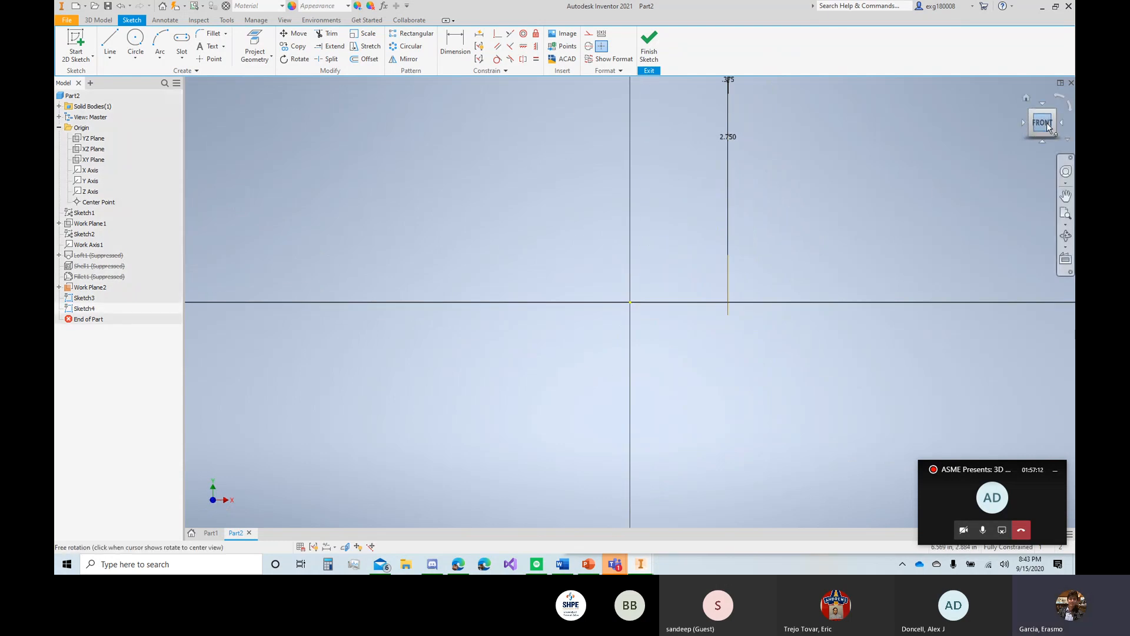
pyautogui.moveTo(1046, 127)
pyautogui.mouseDown()
pyautogui.moveTo(1029, 140)
pyautogui.moveTo(804, 103)
pyautogui.mouseUp()
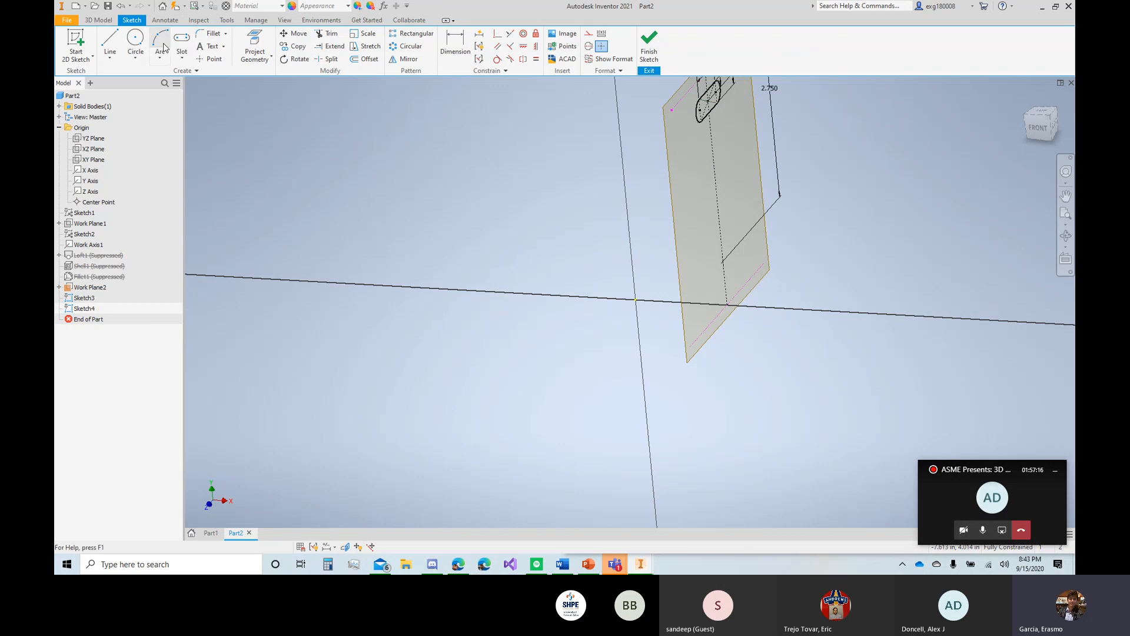
pyautogui.click(254, 47)
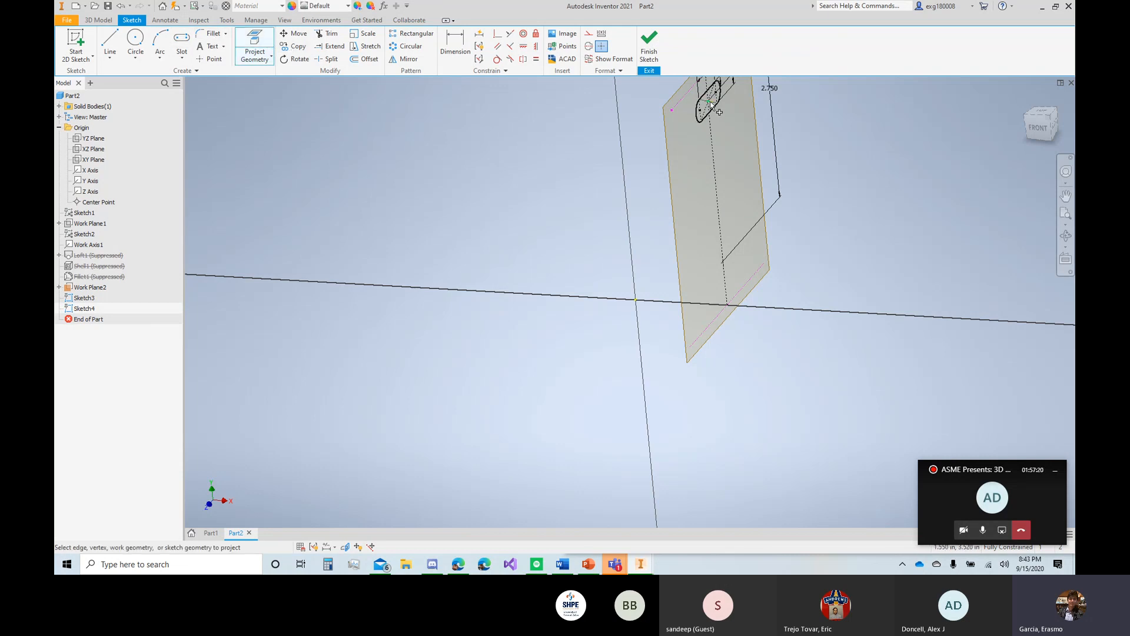
pyautogui.click(722, 261)
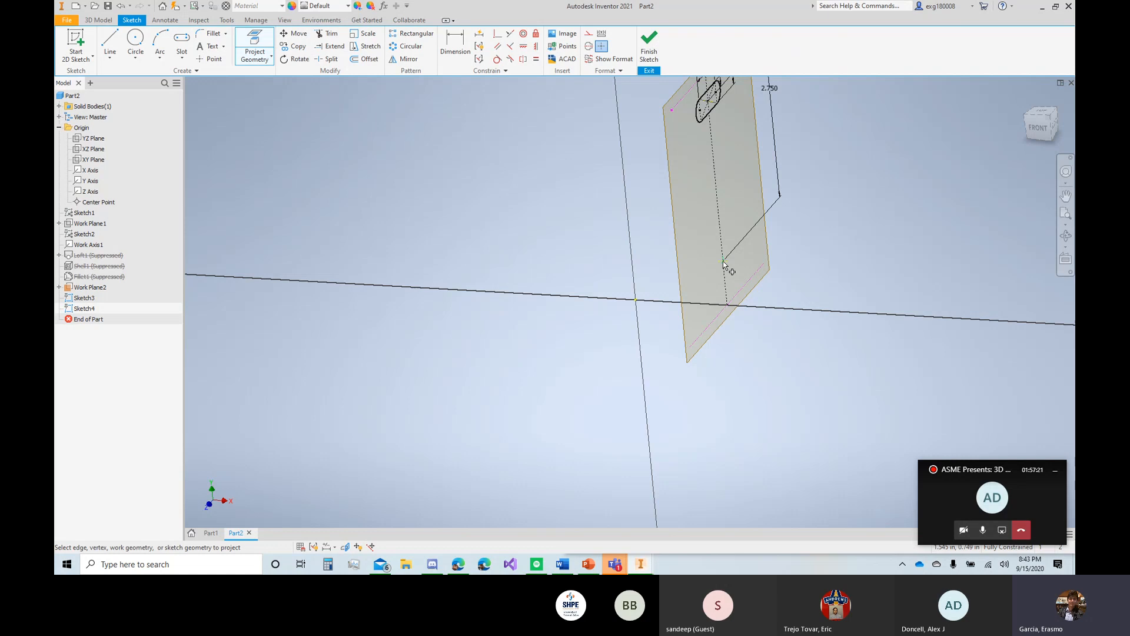
pyautogui.click(1037, 128)
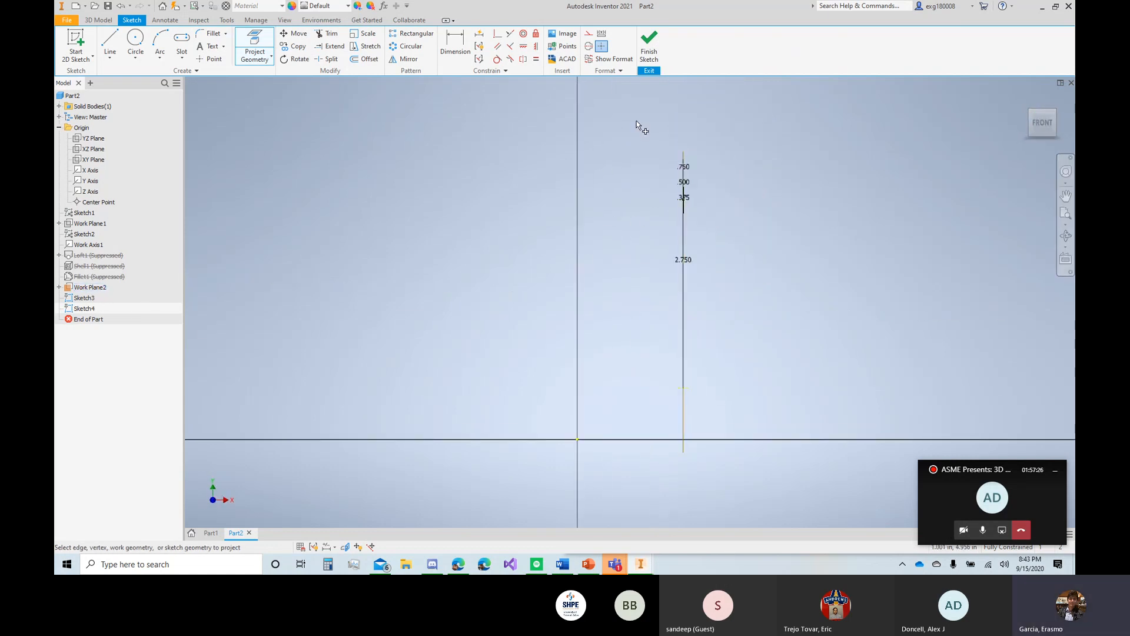
pyautogui.press('Escape')
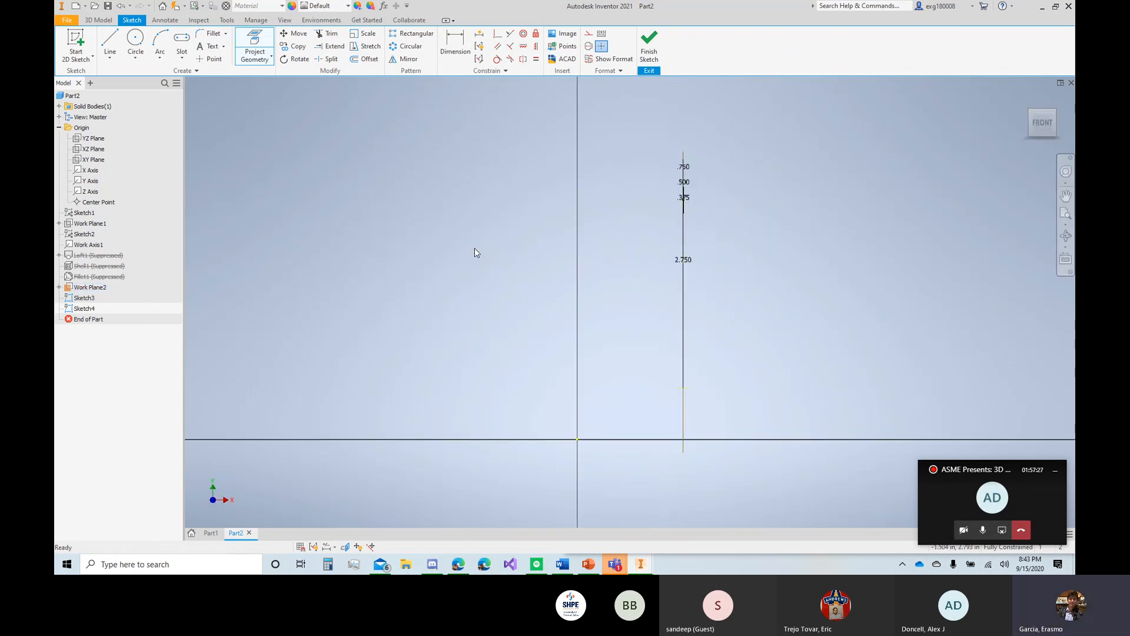
# Step: Hide Sketch3 and Work Plane2 so that only the projected points remain in the new sketch
pyautogui.rightClick(86, 298)
pyautogui.click(108, 430)
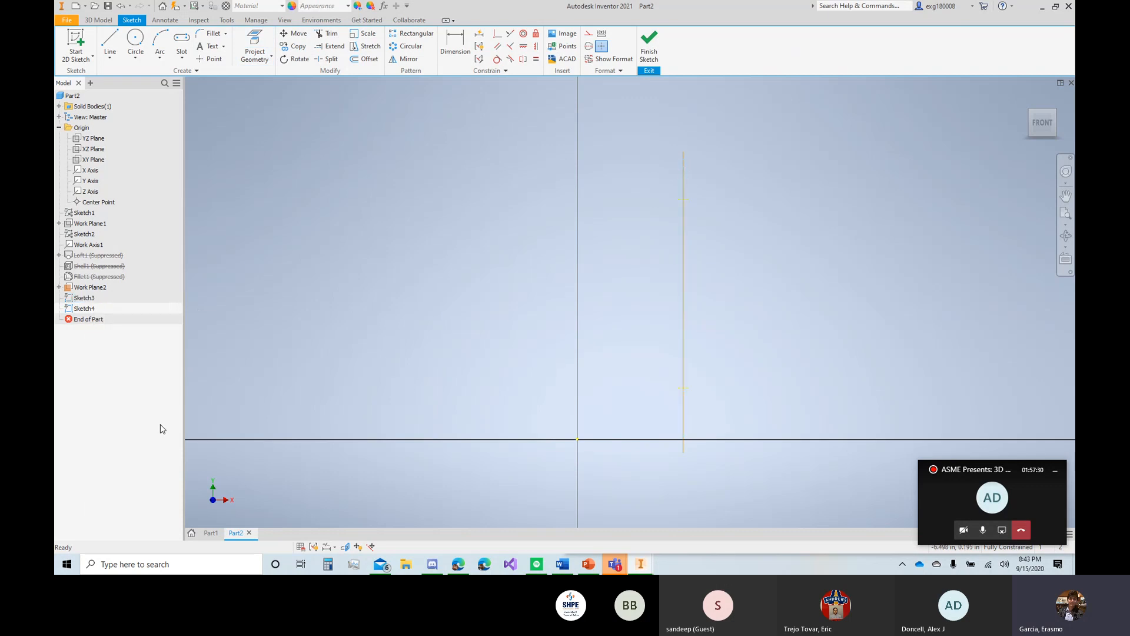
pyautogui.rightClick(86, 298)
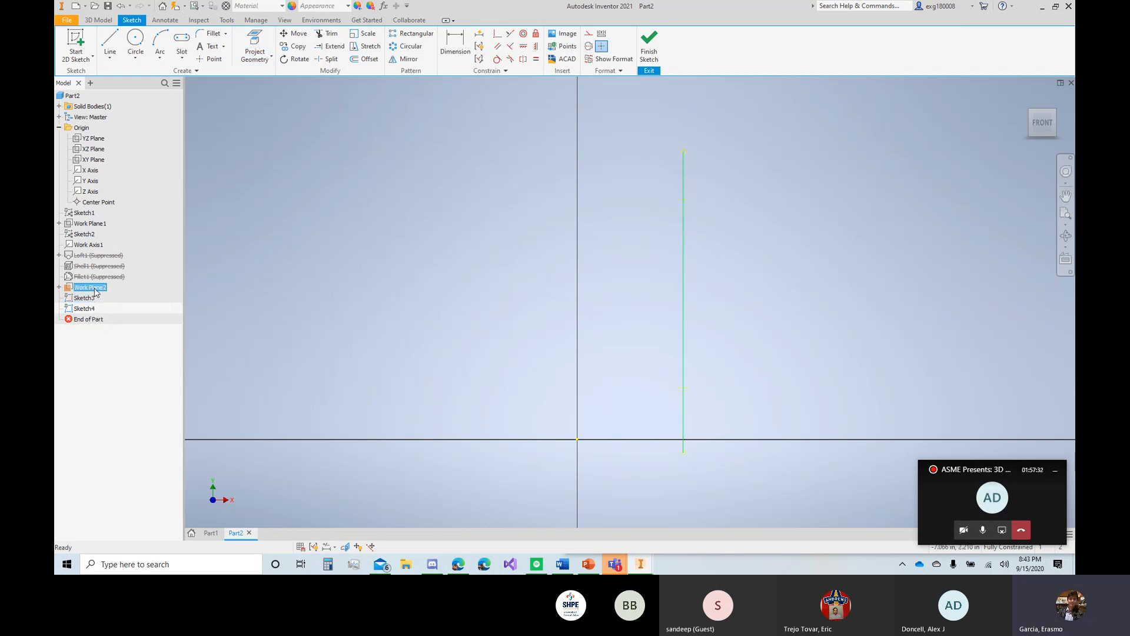
pyautogui.click(111, 394)
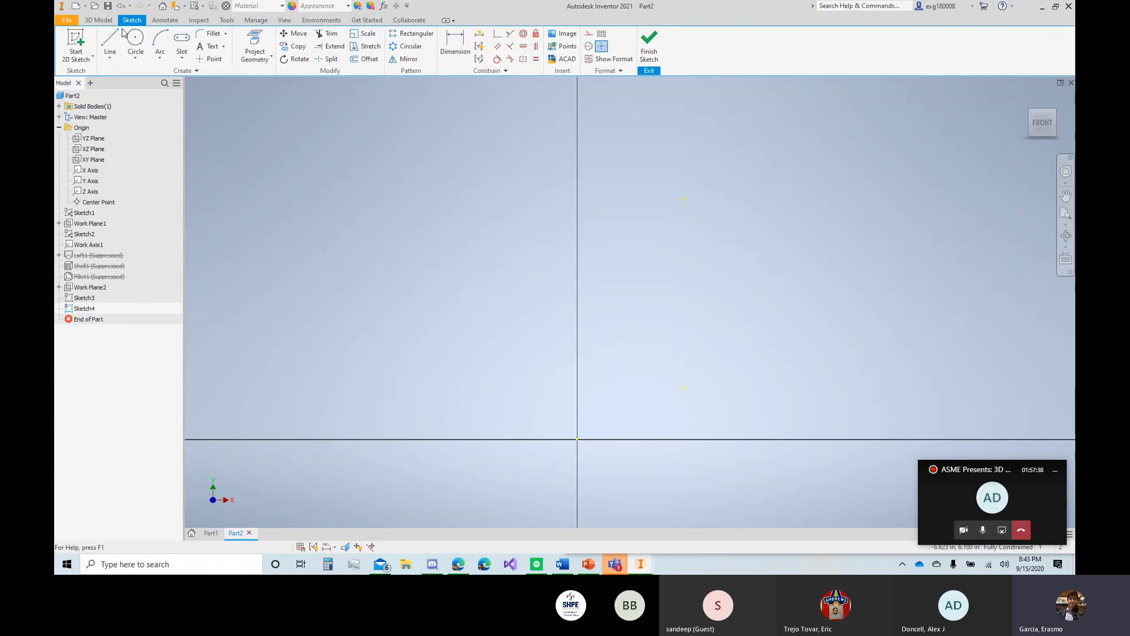
# Step: Draw a handle path from the upper projected point: about 1.3 in horizontal, 2.34 in down, and a sloped line to the lower point
pyautogui.click(110, 42)
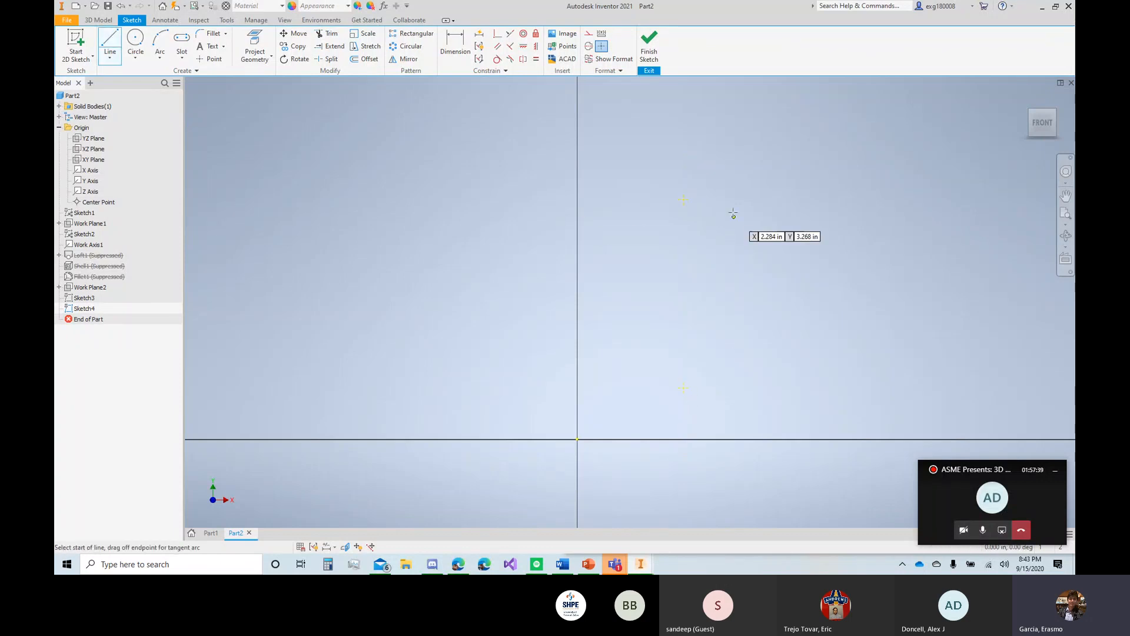
pyautogui.click(683, 199)
pyautogui.click(773, 199)
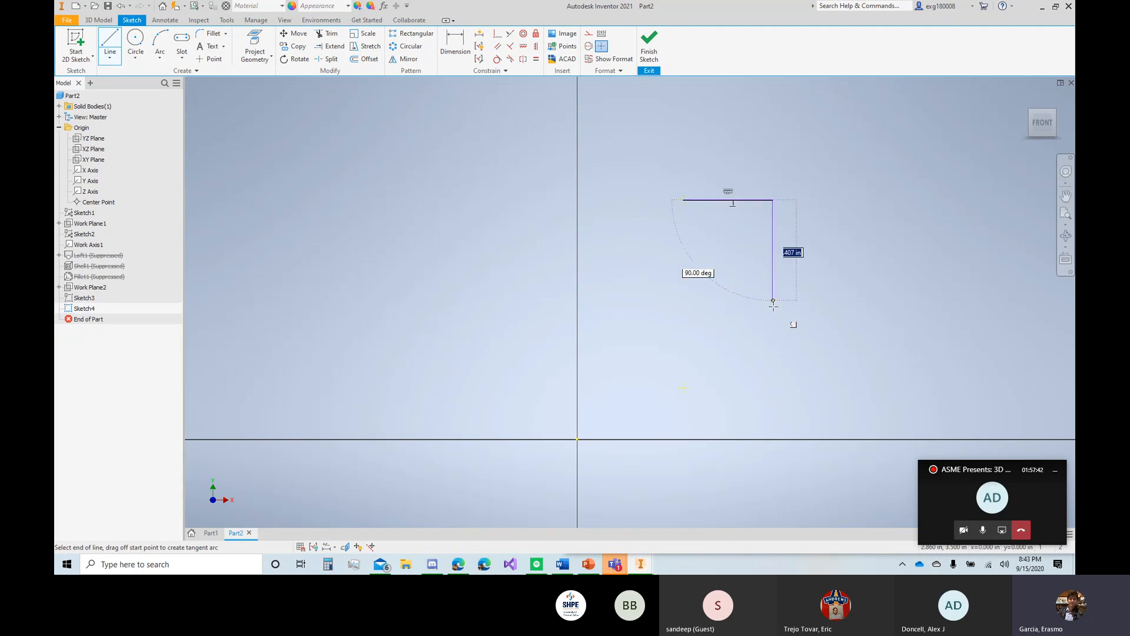
pyautogui.click(773, 360)
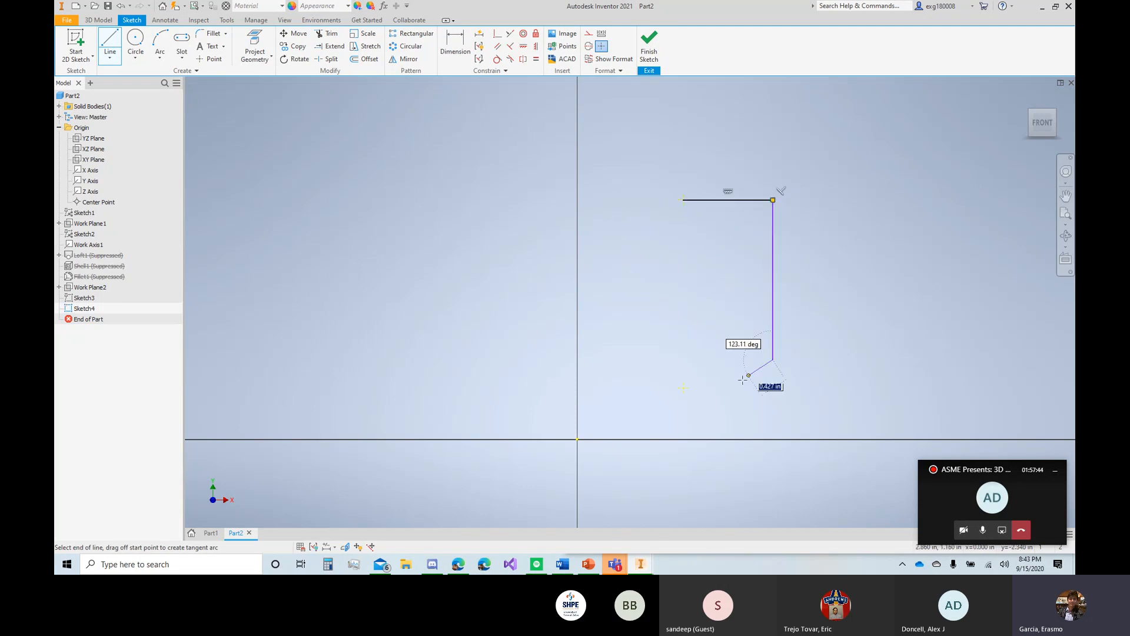
pyautogui.click(683, 387)
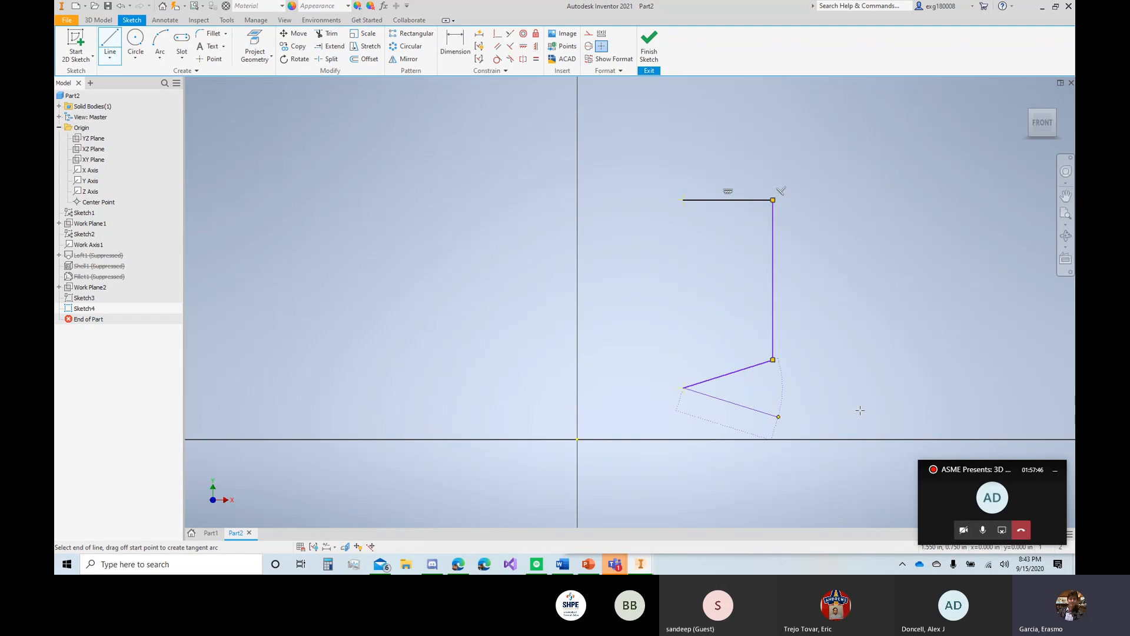
pyautogui.press('Escape')
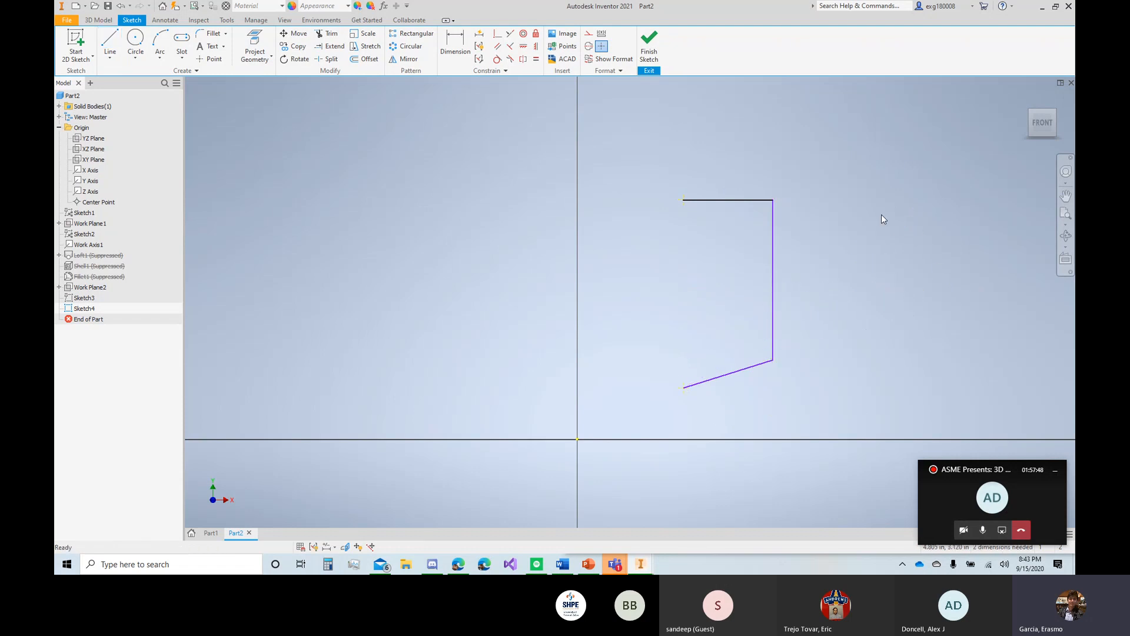
# Step: Fillet the handle path's upper corner and set the fillet radius to 1 in
pyautogui.click(208, 34)
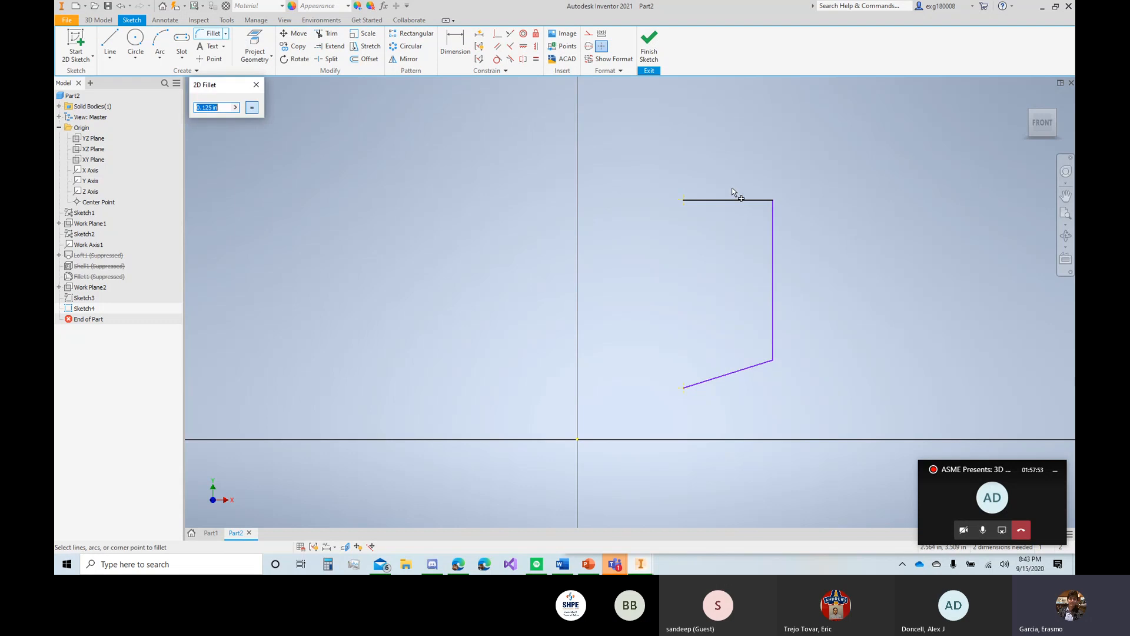
pyautogui.click(771, 205)
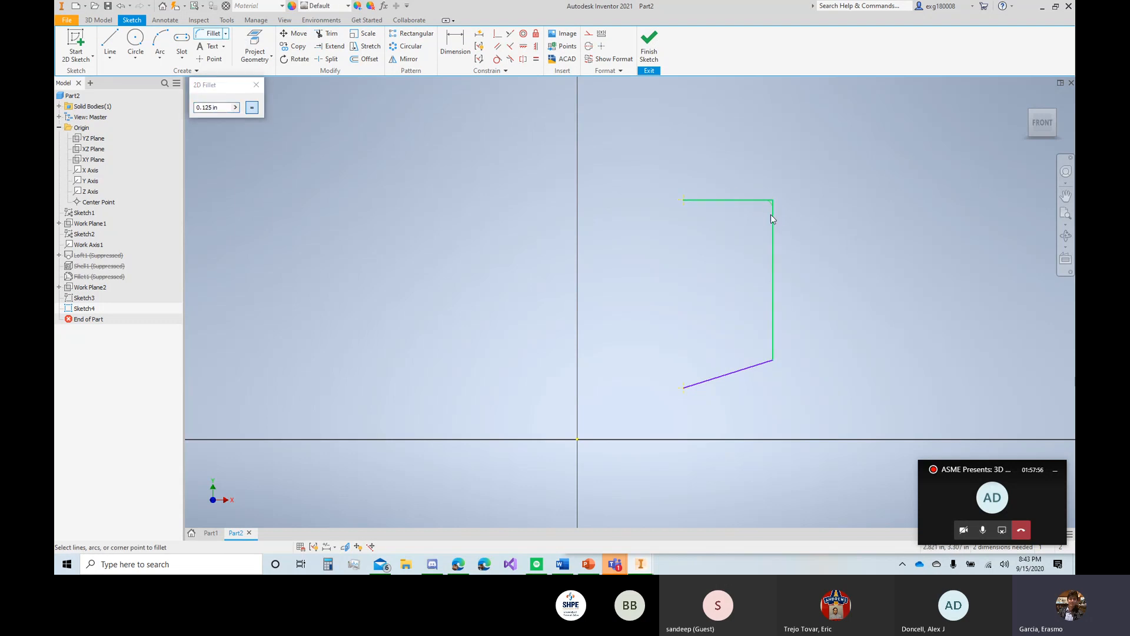
pyautogui.click(774, 267)
pyautogui.scroll(5, 813, 220)
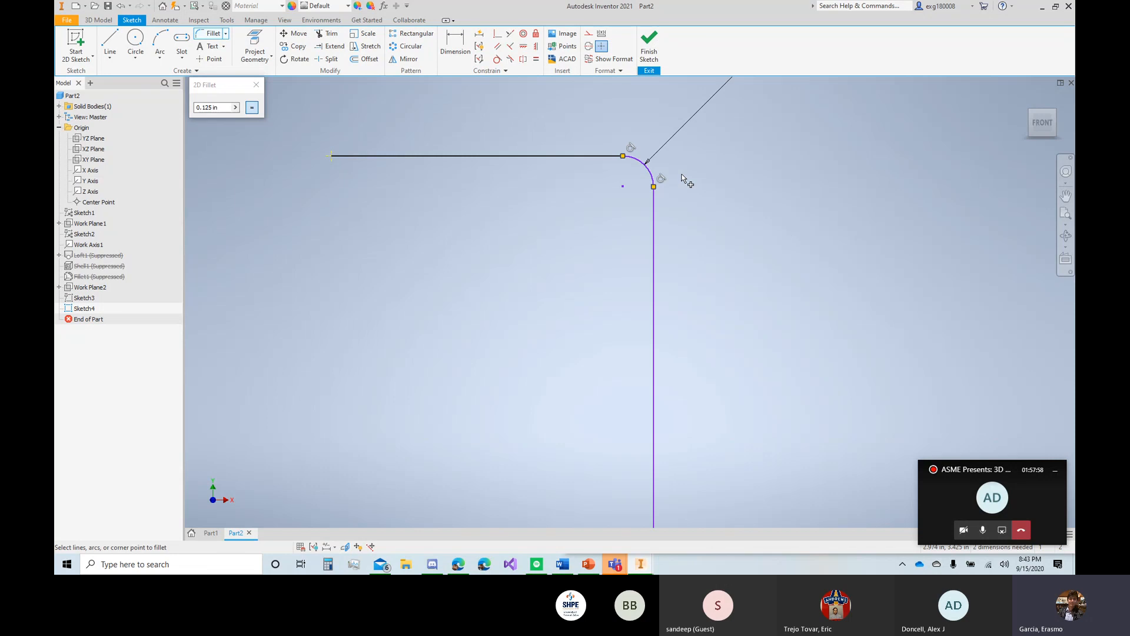
pyautogui.scroll(-5, 682, 177)
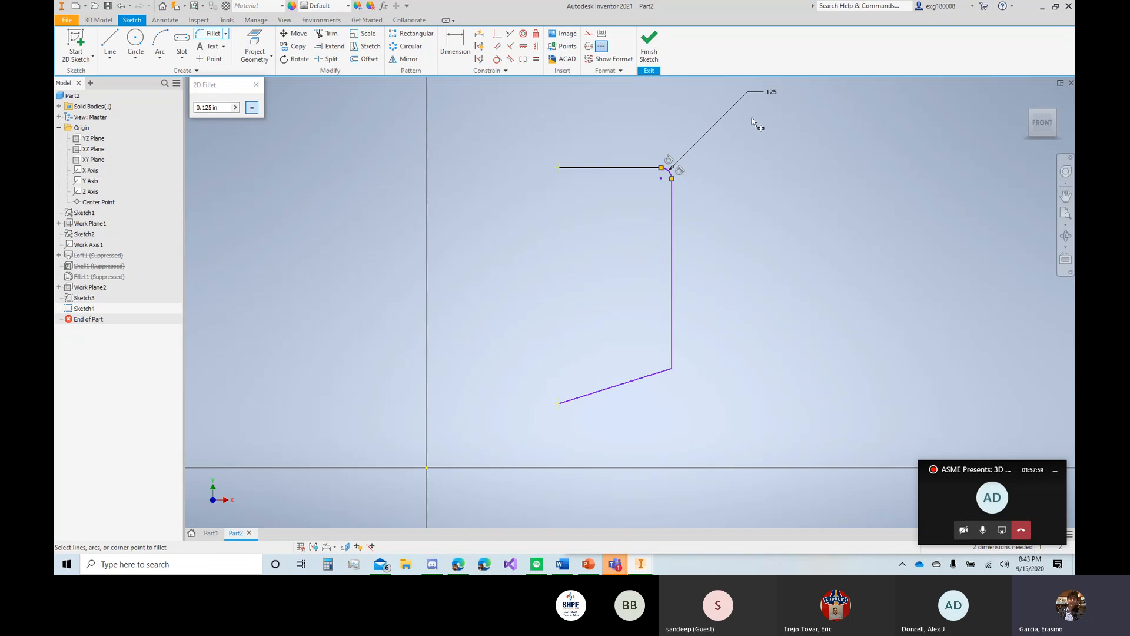
pyautogui.click(229, 109)
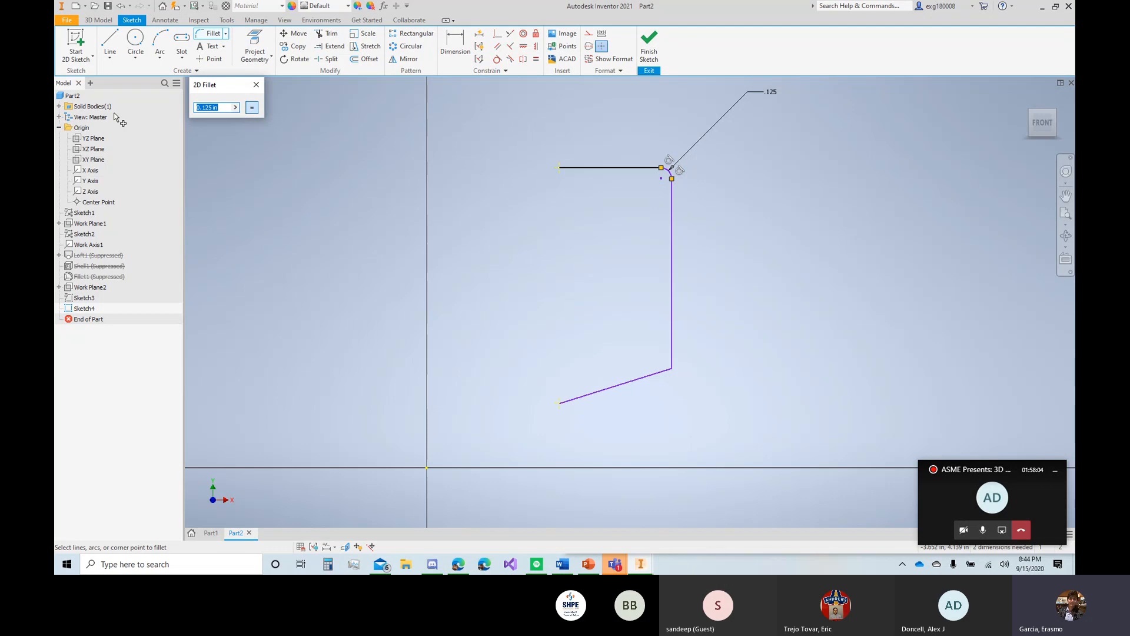
pyautogui.press('Escape')
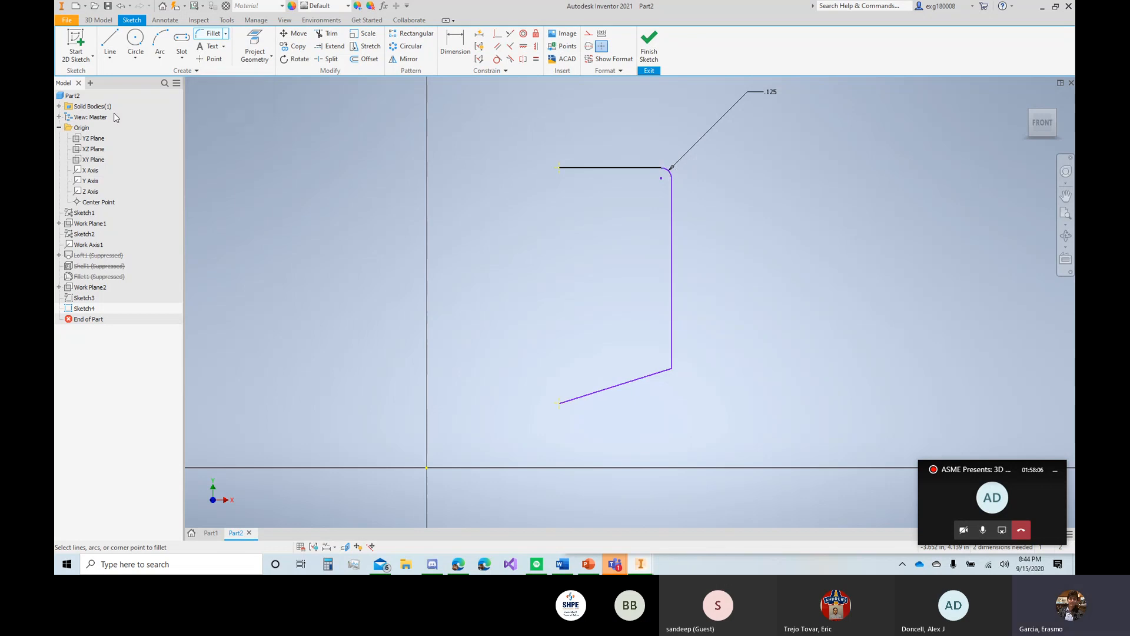
pyautogui.doubleClick(770, 95)
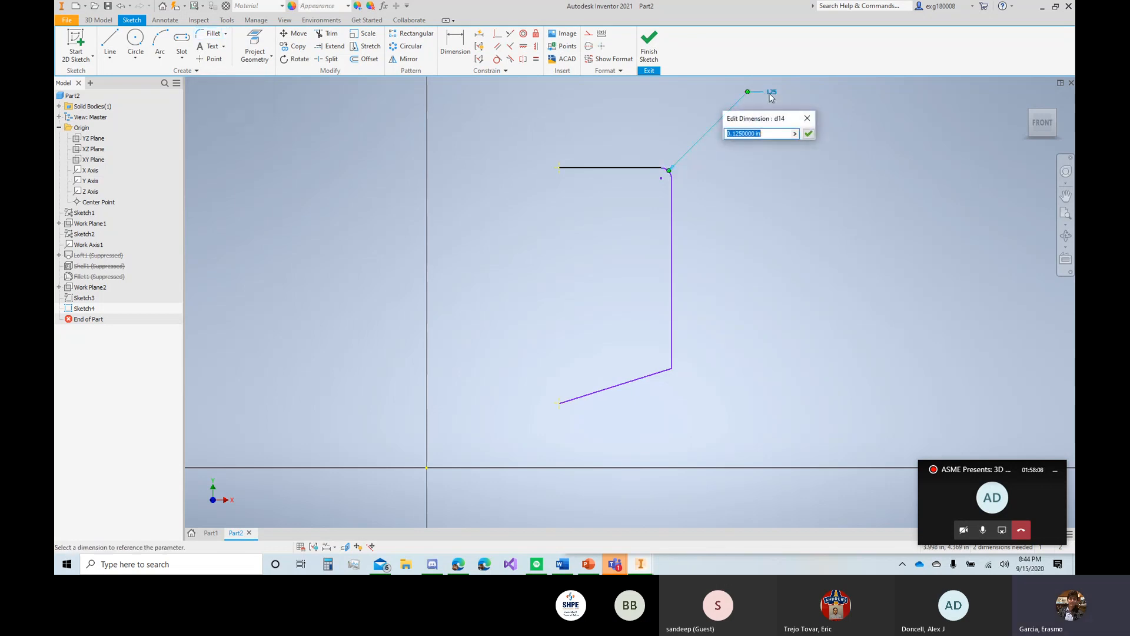
pyautogui.write('1')
pyautogui.press('Return')
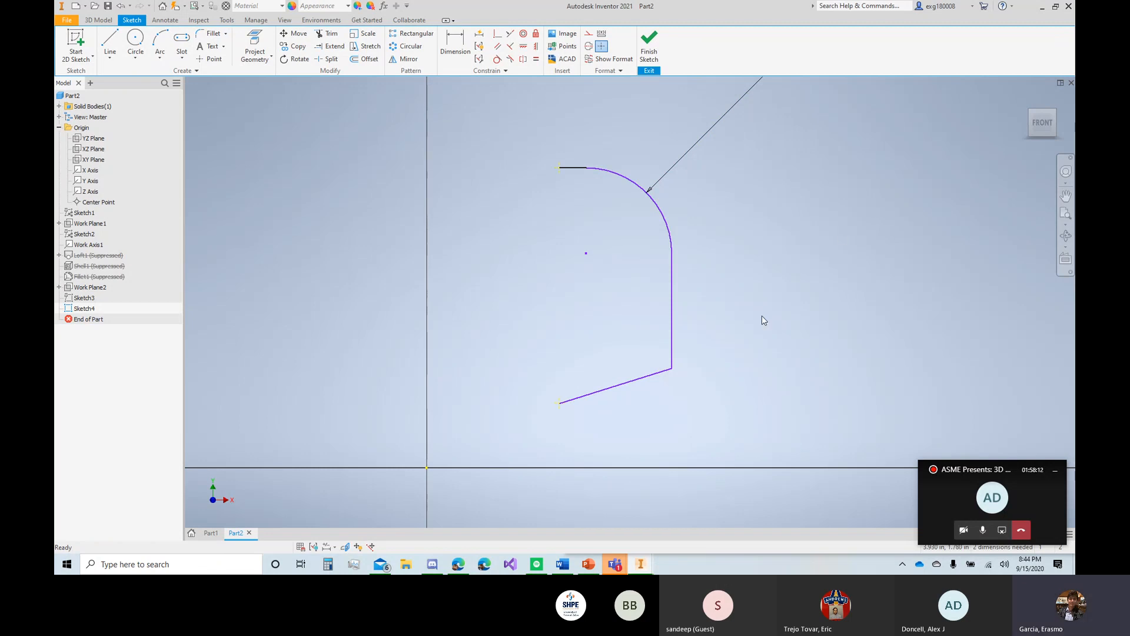
# Step: Fillet the handle path's lower corner between the vertical and sloped lines and set its radius to 0.75 in
pyautogui.click(210, 36)
pyautogui.click(662, 372)
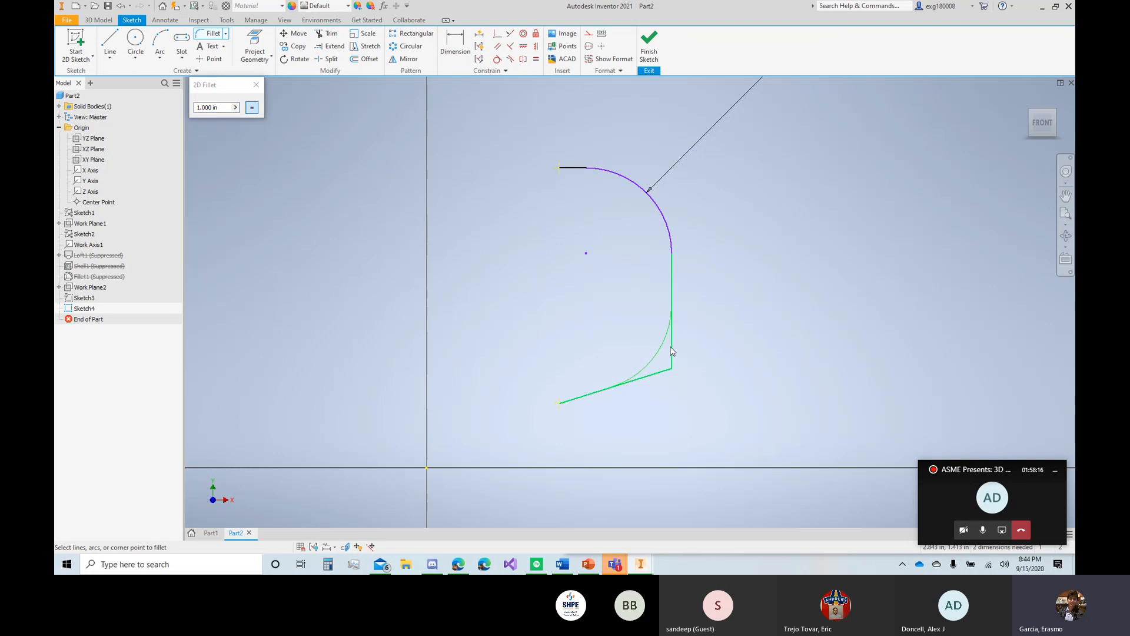
pyautogui.click(671, 349)
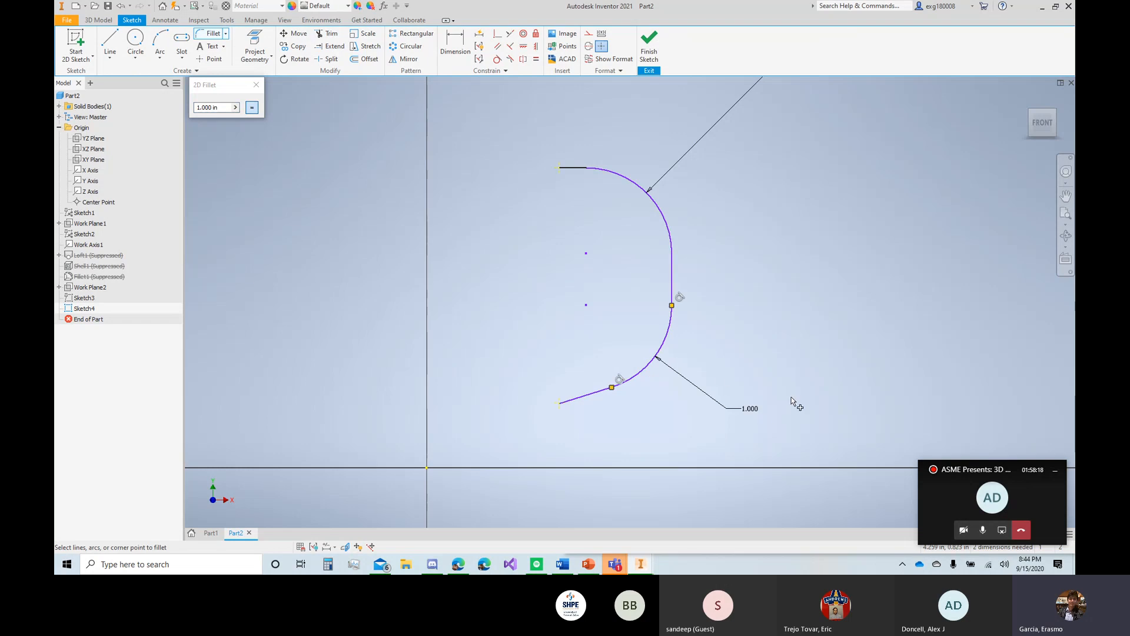
pyautogui.press('Escape')
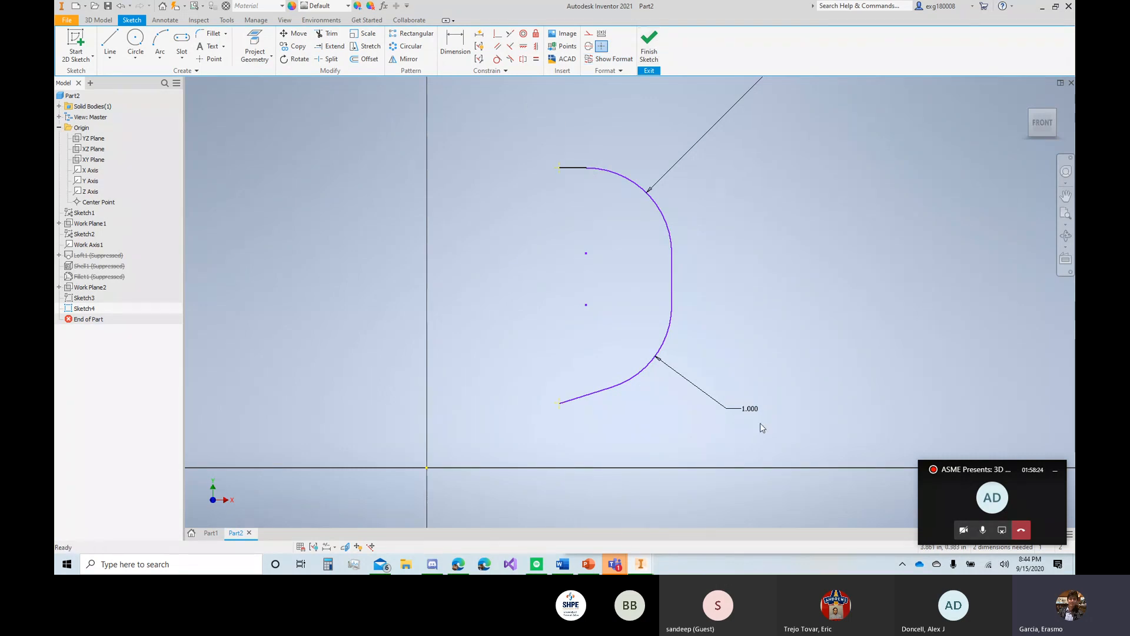
pyautogui.doubleClick(750, 409)
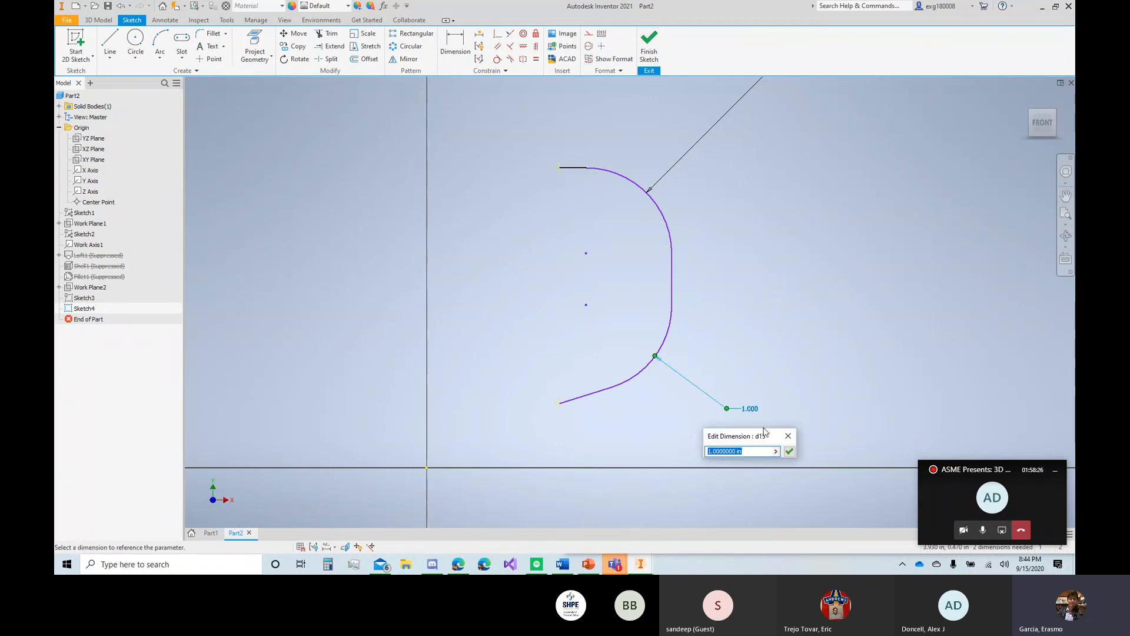
pyautogui.write('.75')
pyautogui.press('Return')
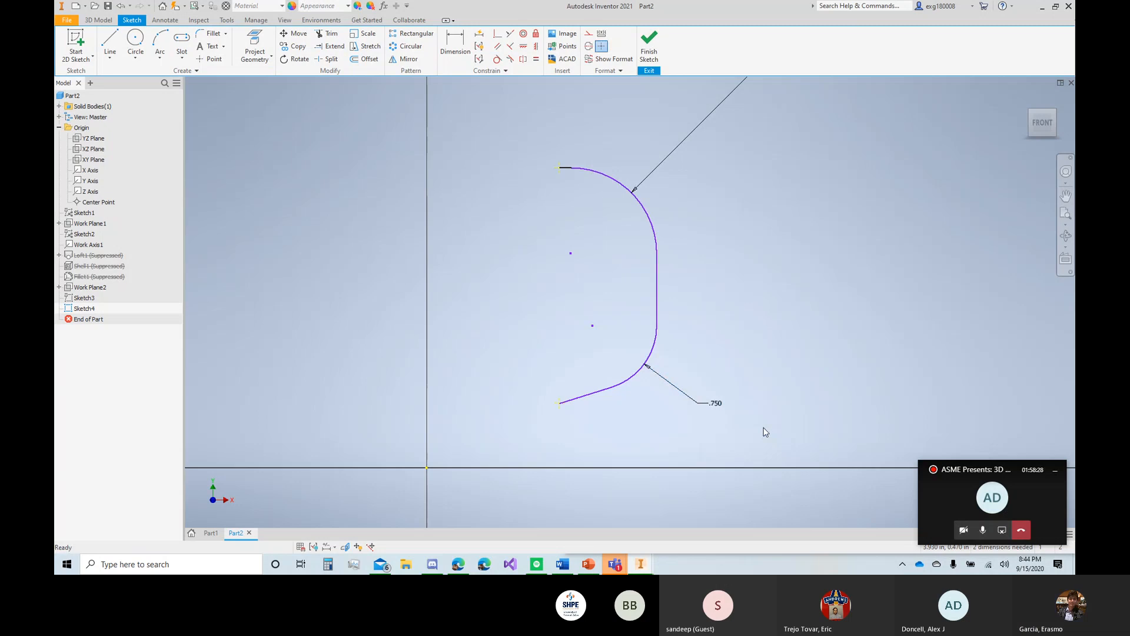
# Step: Dimension the horizontal distance from the upper projected point to the vertical line as 1.5 in
pyautogui.scroll(3, 757, 356)
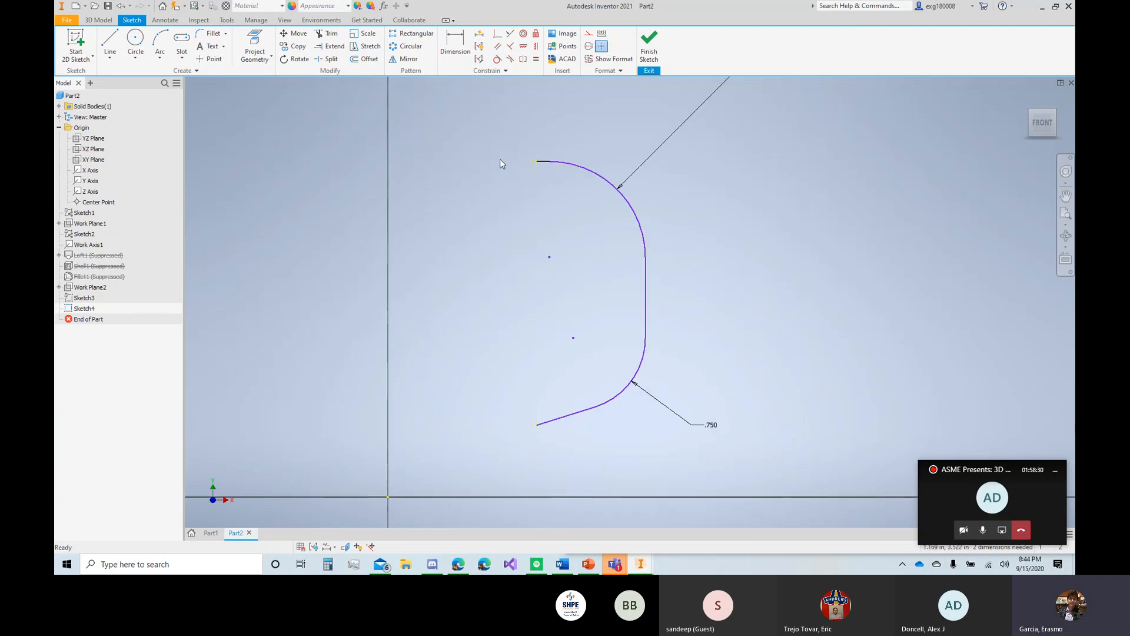
pyautogui.click(450, 43)
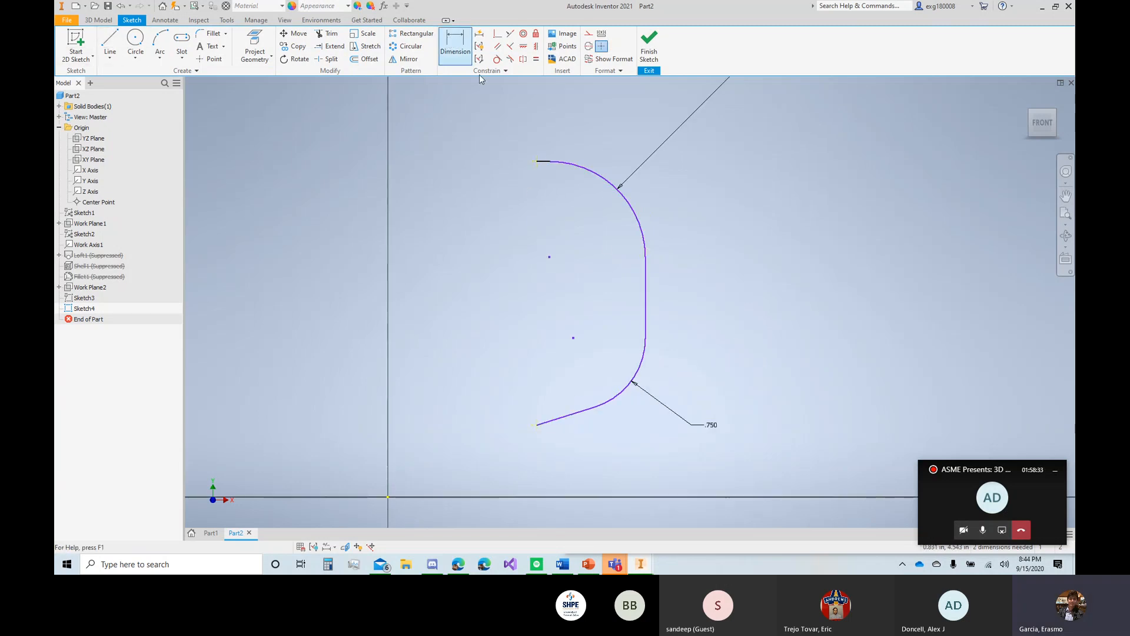
pyautogui.click(648, 297)
pyautogui.click(586, 104)
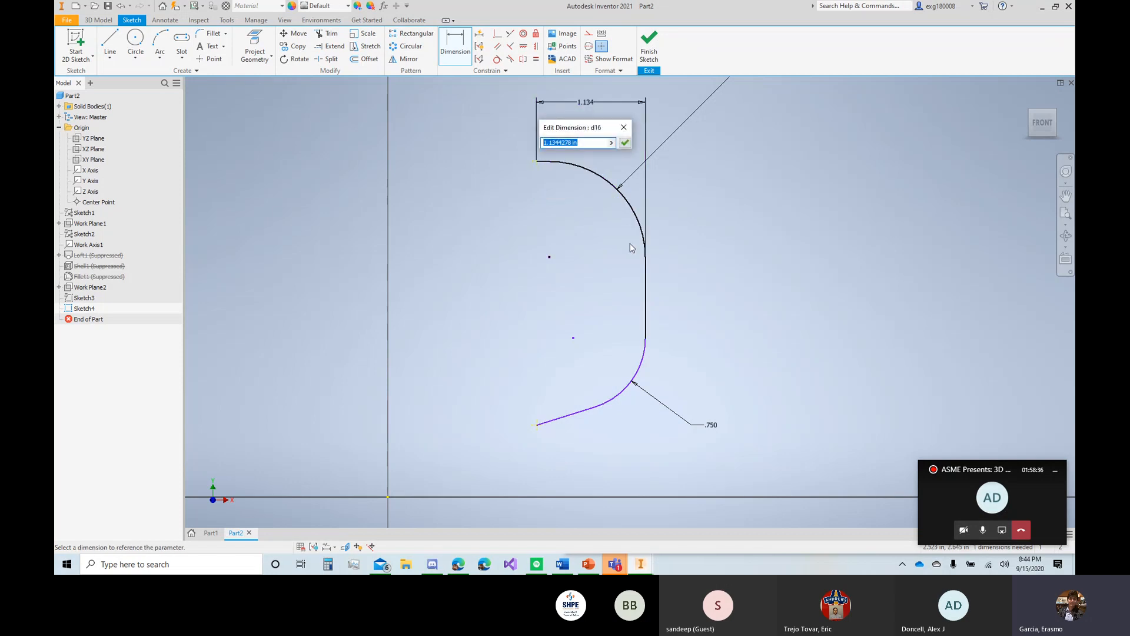
pyautogui.write('1.5')
pyautogui.press('Return')
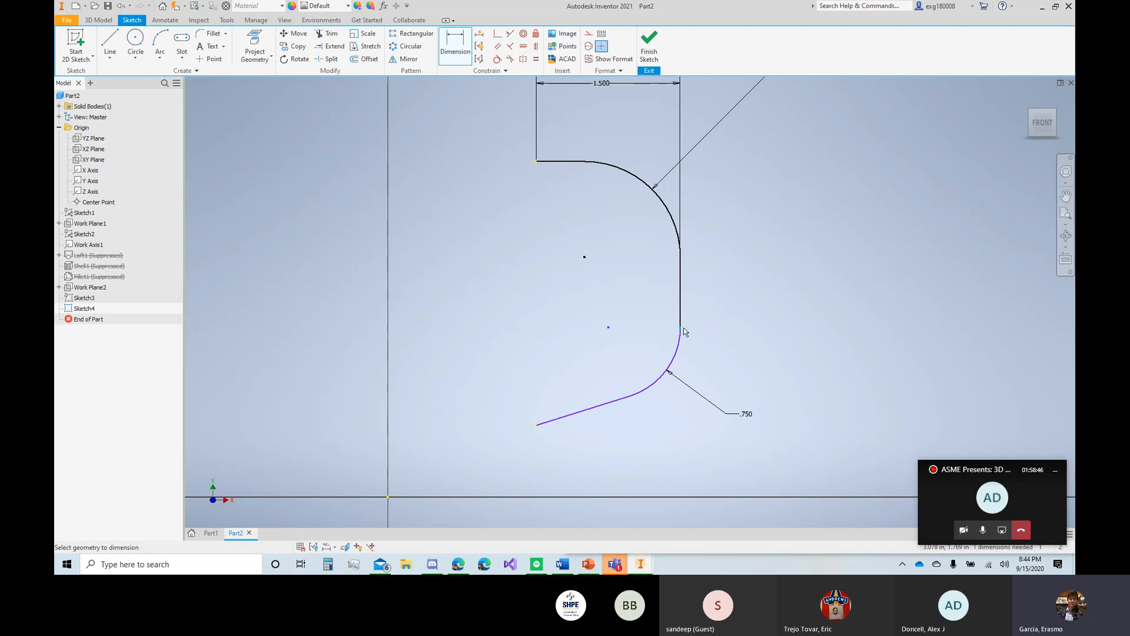
pyautogui.press('Escape')
# Step: Dimension the handle path's straight vertical segment as 0.75 in and finish the sketch
pyautogui.click(456, 42)
pyautogui.click(678, 272)
pyautogui.click(749, 294)
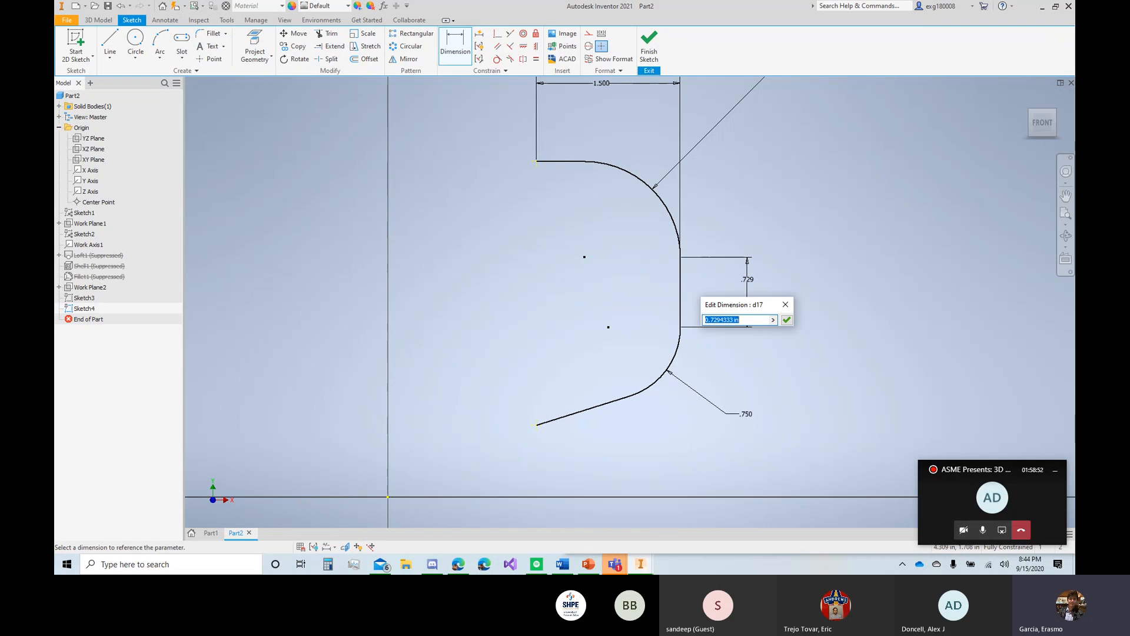
pyautogui.write('.75')
pyautogui.press('Return')
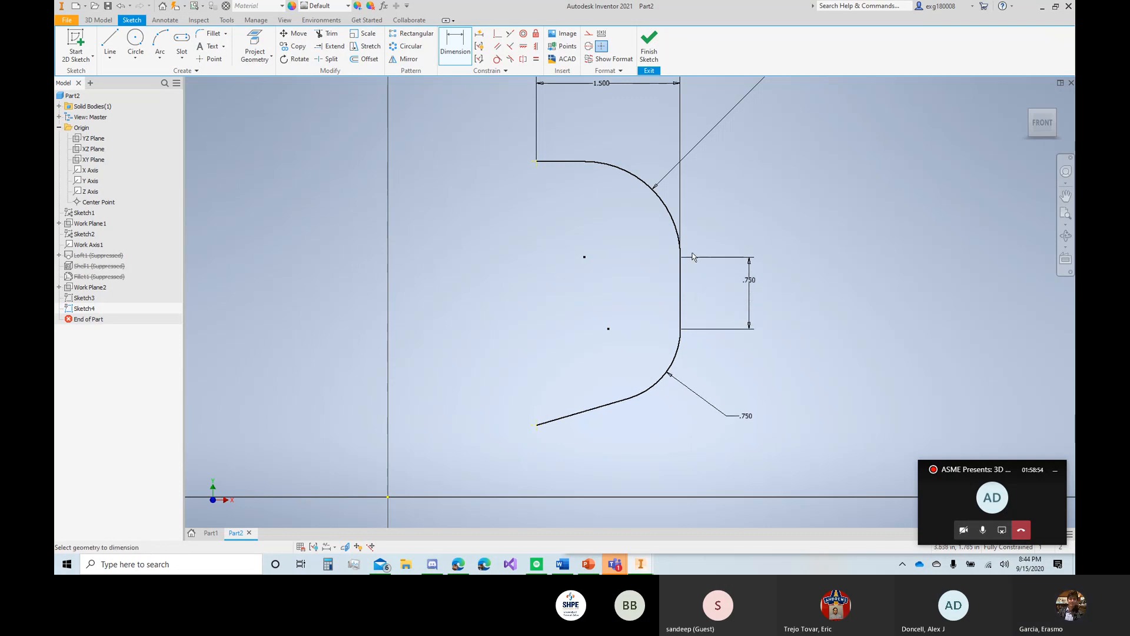
pyautogui.click(649, 47)
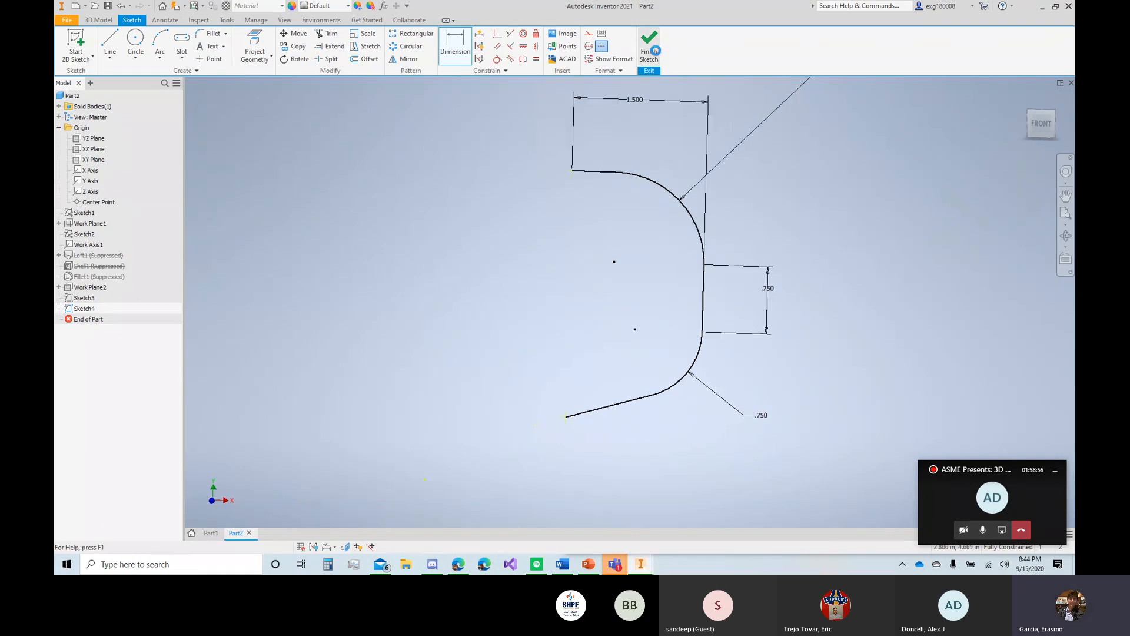
# Step: Make the slot profile sketch visible and sweep the slot along the filleted handle path
pyautogui.rightClick(79, 298)
pyautogui.click(105, 439)
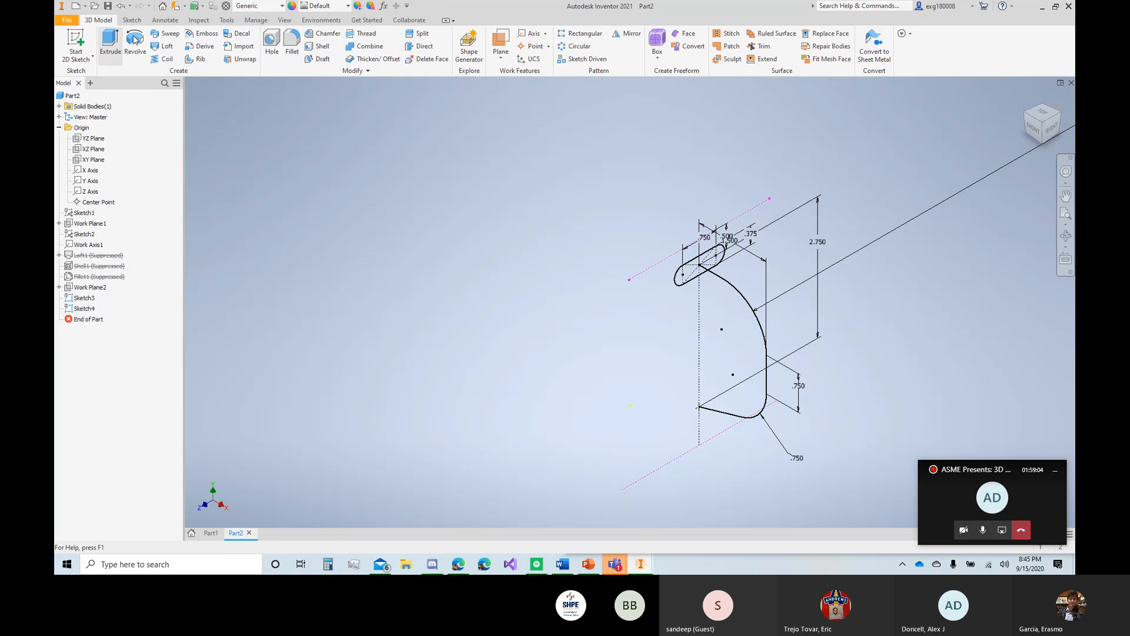
pyautogui.click(166, 34)
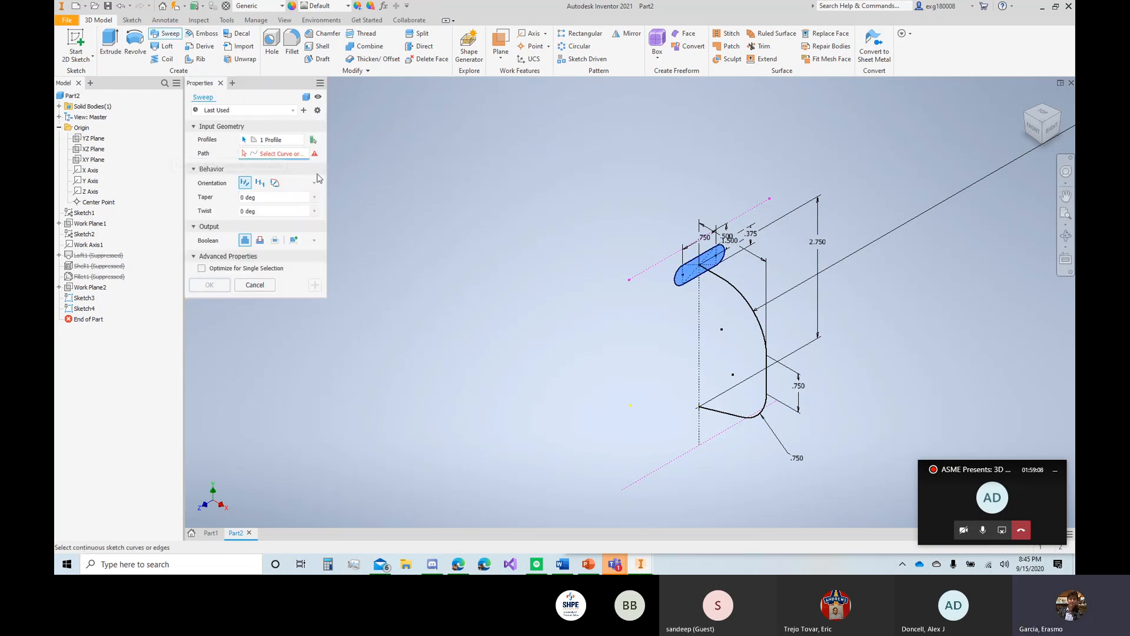
pyautogui.click(728, 287)
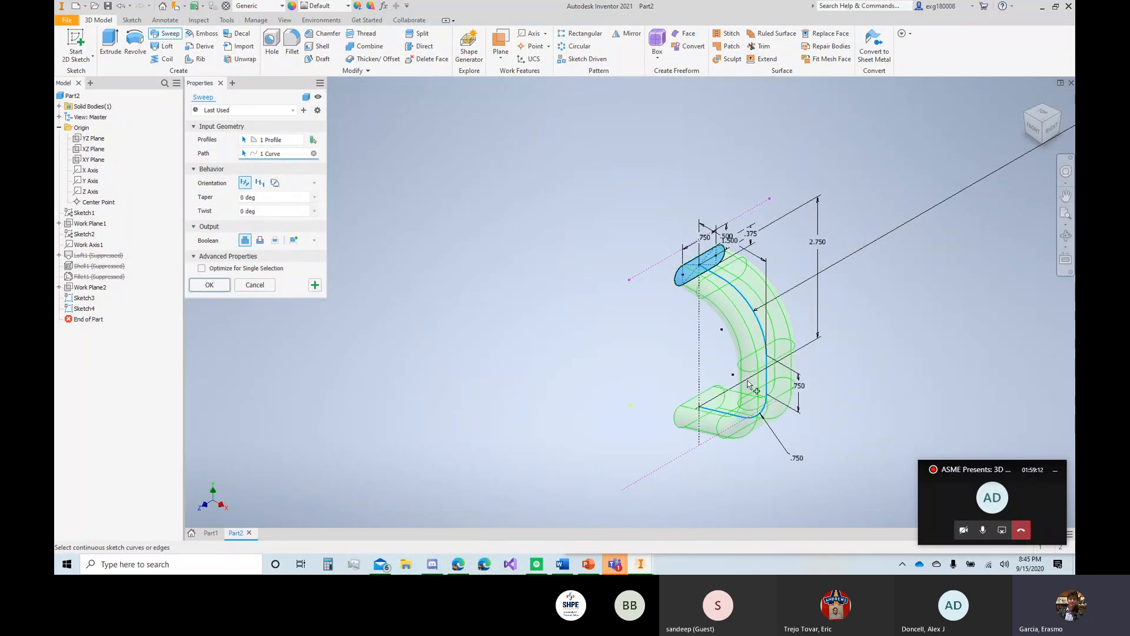
pyautogui.click(210, 286)
# Step: Unsuppress the cup's loft, shell and rim fillet features
pyautogui.click(1037, 130)
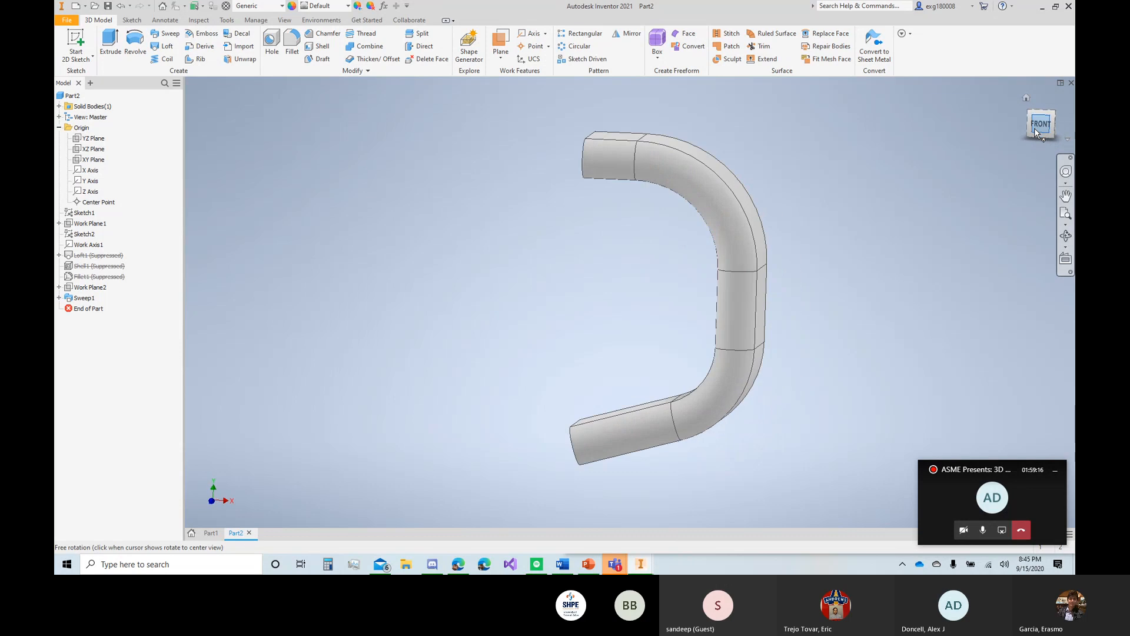
pyautogui.rightClick(83, 255)
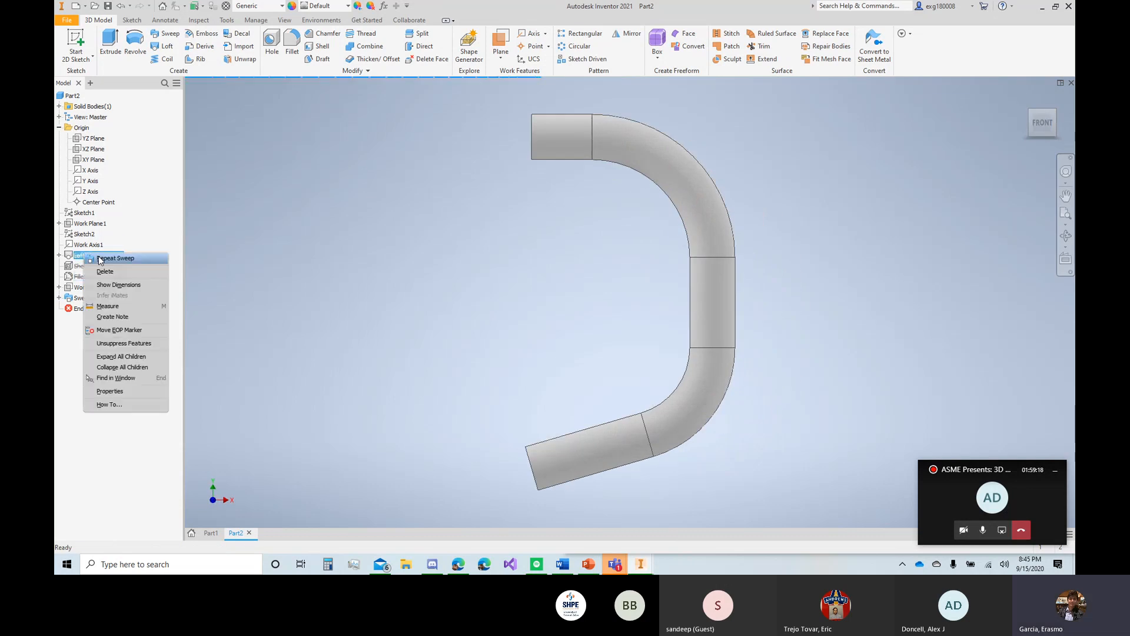
pyautogui.click(128, 343)
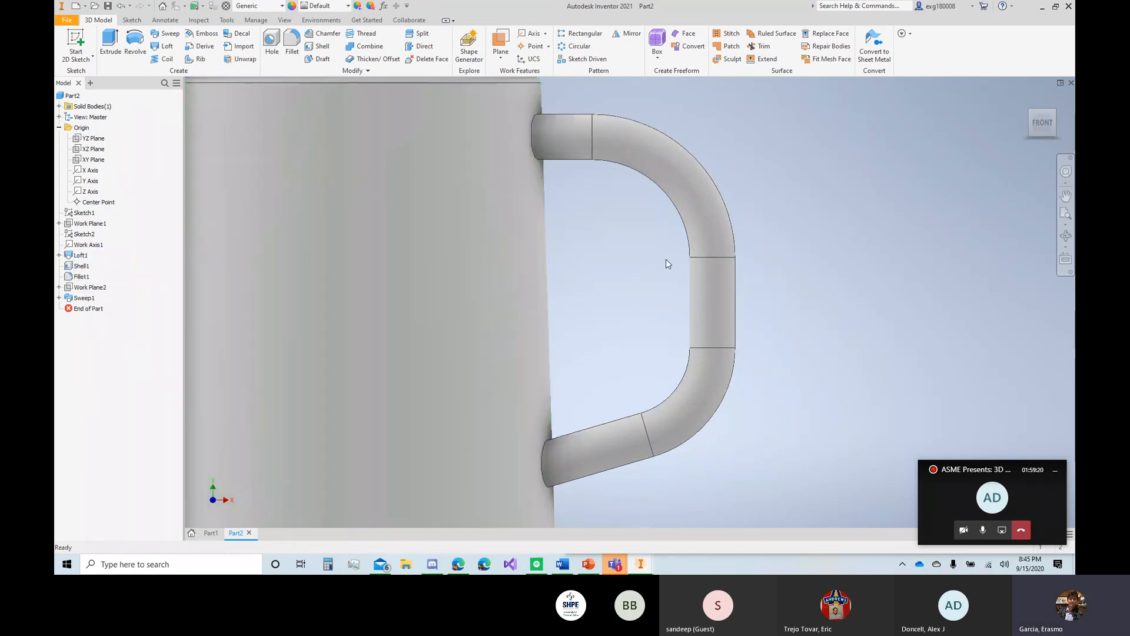
# Step: Examine the finished mug and its swept handle from the front, the back and several angled views
pyautogui.click(1026, 98)
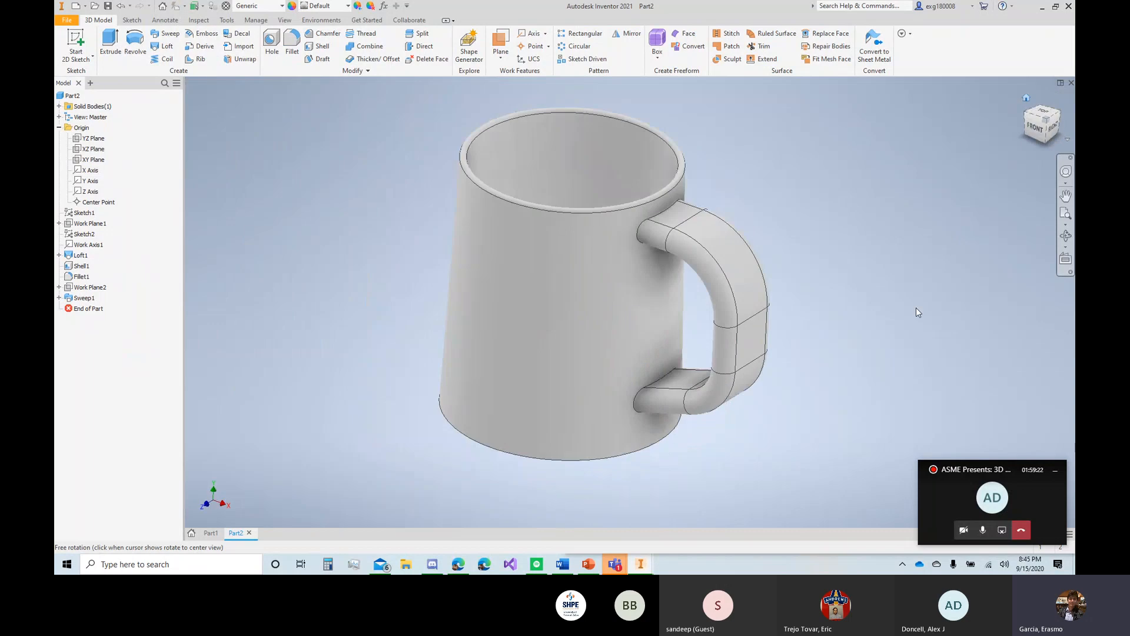
pyautogui.keyDown('shift'); pyautogui.moveTo(647, 283); pyautogui.dragTo(642, 342, button='middle'); pyautogui.keyUp('shift')
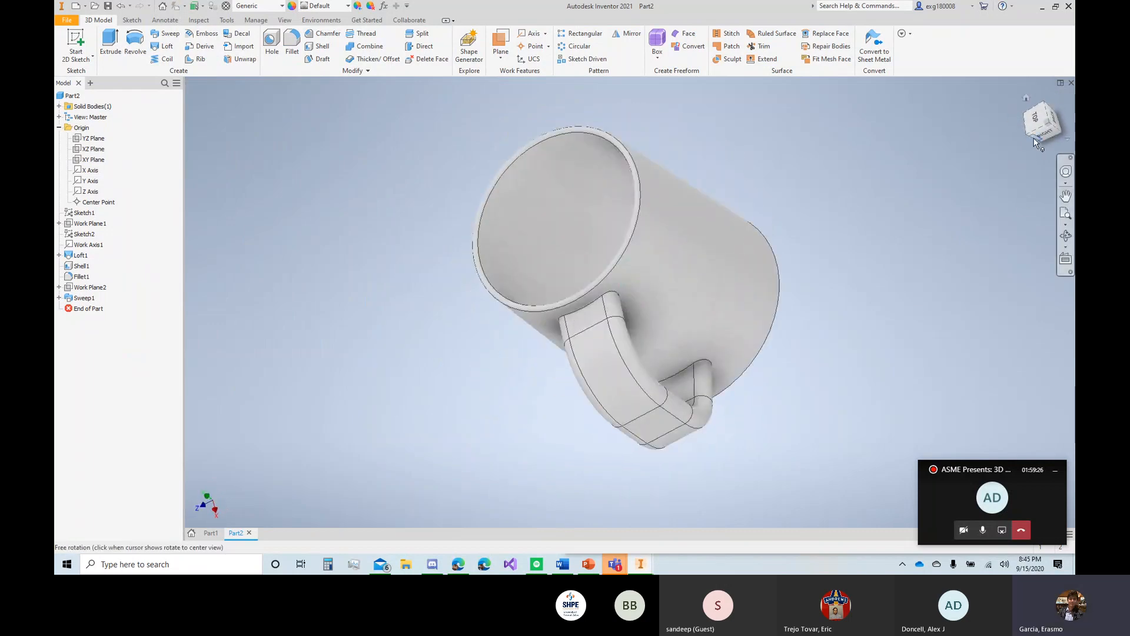
pyautogui.keyDown('shift'); pyautogui.moveTo(1037, 144); pyautogui.dragTo(613, 207, button='middle'); pyautogui.keyUp('shift')
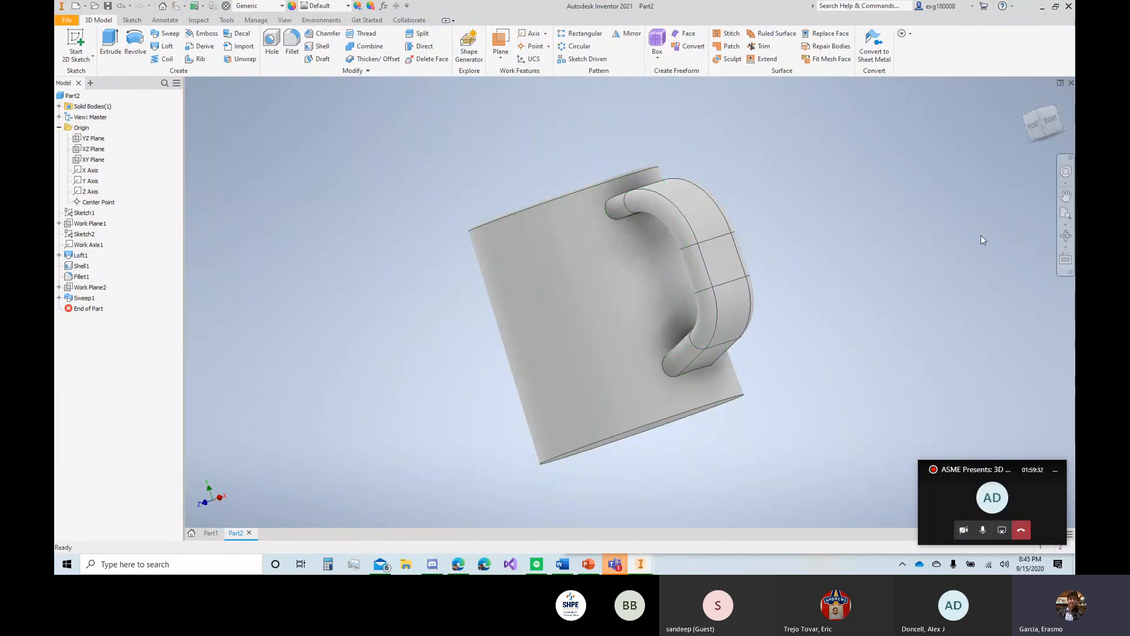
pyautogui.keyDown('shift'); pyautogui.moveTo(1031, 130); pyautogui.dragTo(1053, 130, button='middle'); pyautogui.keyUp('shift')
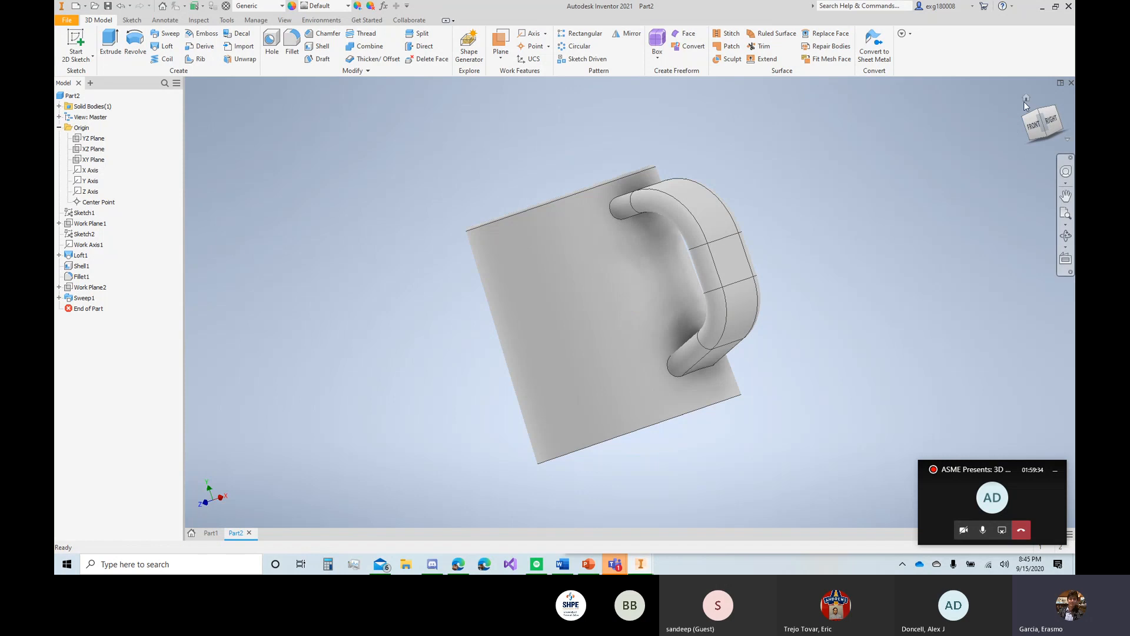
pyautogui.click(1016, 111)
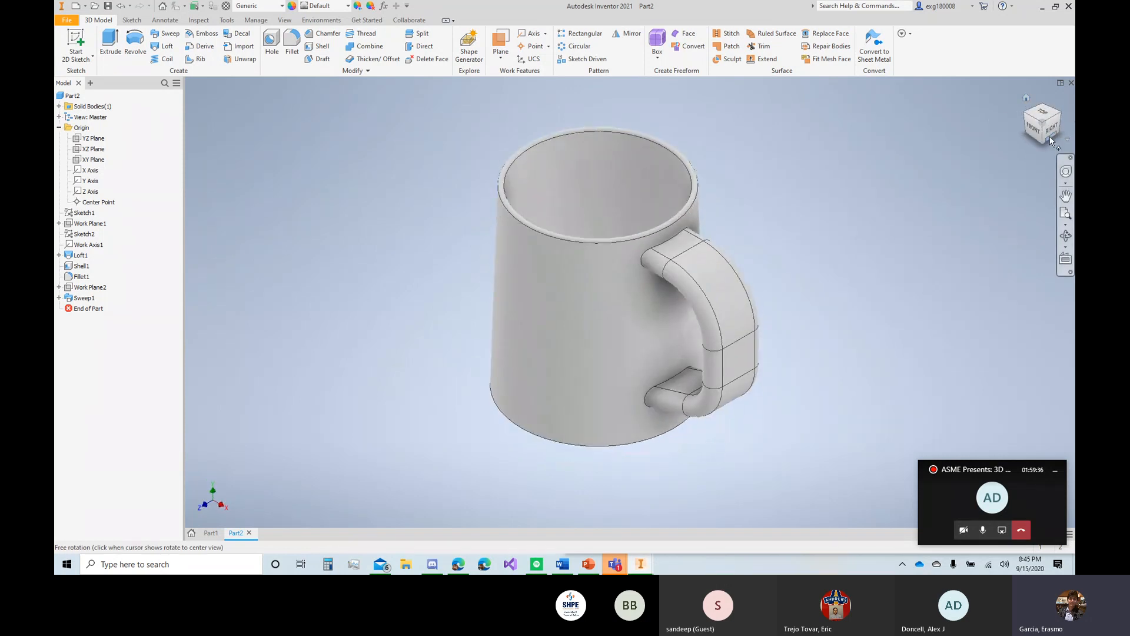
pyautogui.moveTo(1043, 126)
pyautogui.keyDown('shift'); pyautogui.mouseDown(button='middle')
pyautogui.moveTo(1056, 122)
pyautogui.moveTo(983, 109)
pyautogui.mouseUp(button='middle'); pyautogui.keyUp('shift')
pyautogui.click(1026, 96)
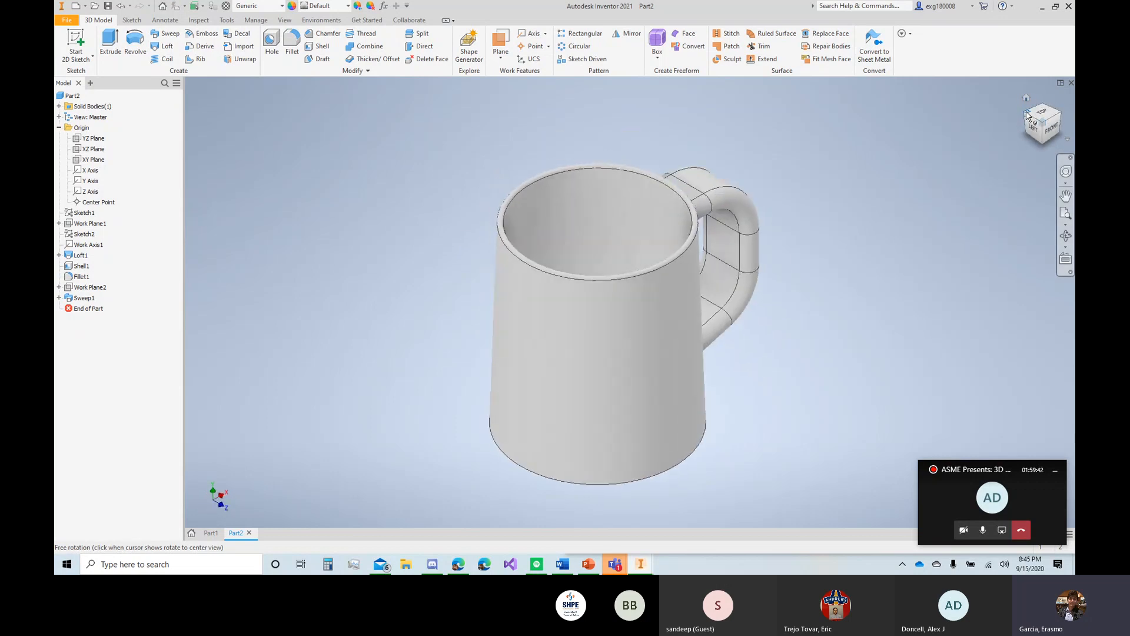
pyautogui.click(1027, 113)
pyautogui.click(1028, 114)
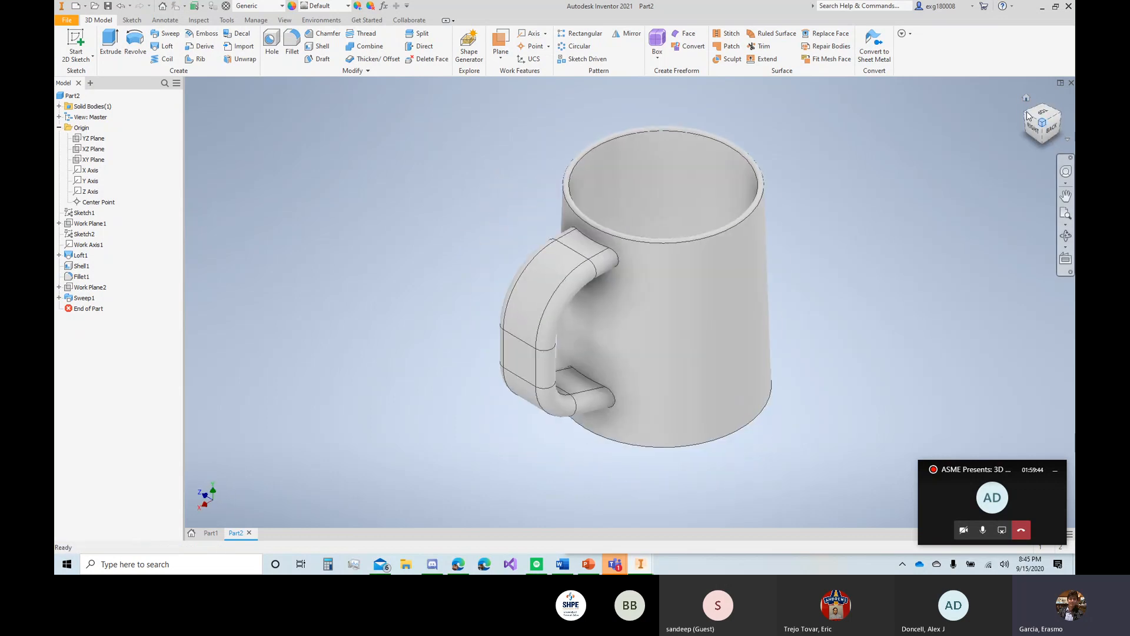
pyautogui.keyDown('shift'); pyautogui.moveTo(1038, 110); pyautogui.dragTo(1039, 110, button='middle'); pyautogui.keyUp('shift')
pyautogui.click(1038, 111)
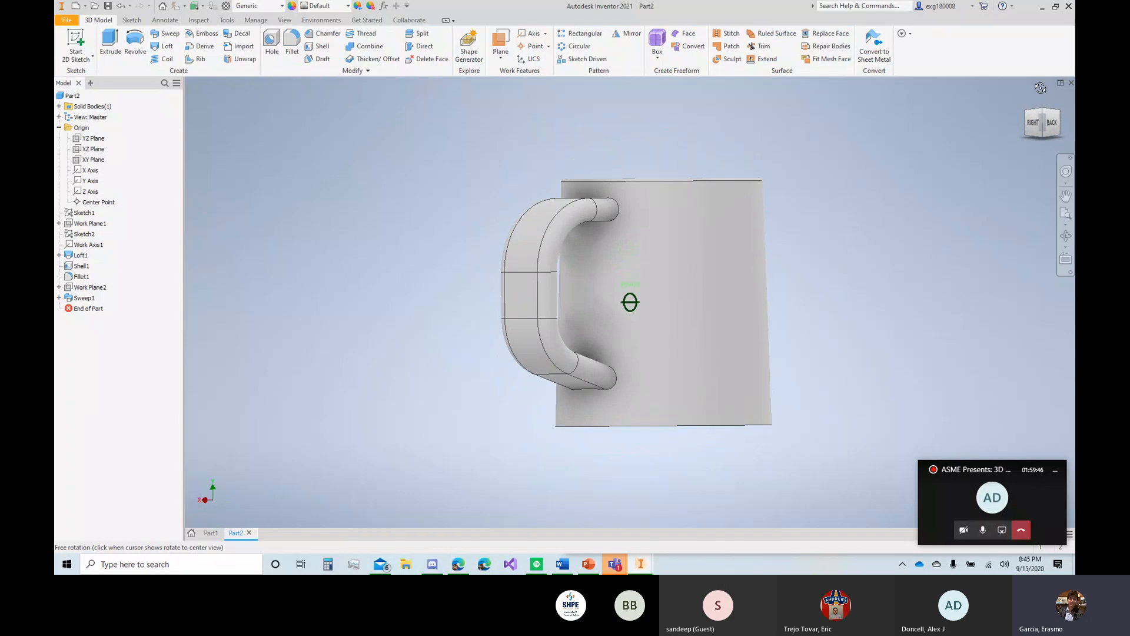
pyautogui.click(1029, 109)
pyautogui.moveTo(630, 302)
pyautogui.keyDown('shift'); pyautogui.mouseDown(button='middle')
pyautogui.moveTo(635, 143)
pyautogui.moveTo(637, 227)
pyautogui.moveTo(615, 300)
pyautogui.moveTo(618, 283)
pyautogui.mouseUp(button='middle'); pyautogui.keyUp('shift')
pyautogui.click(1029, 111)
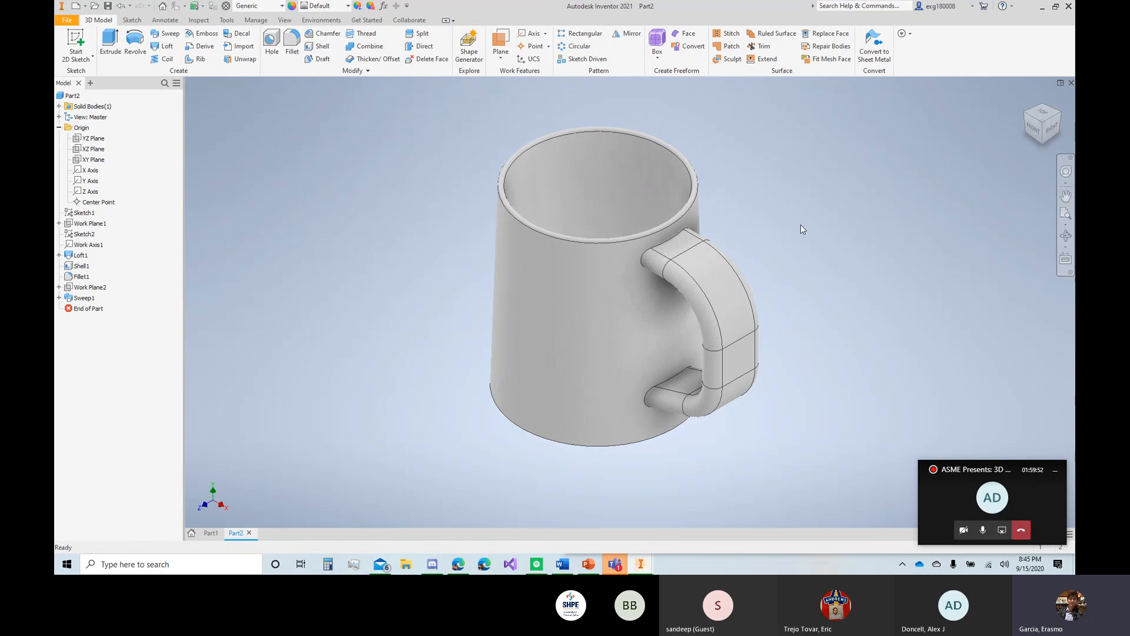
pyautogui.scroll(-3, 800, 224)
pyautogui.scroll(3, 912, 188)
pyautogui.click(1033, 129)
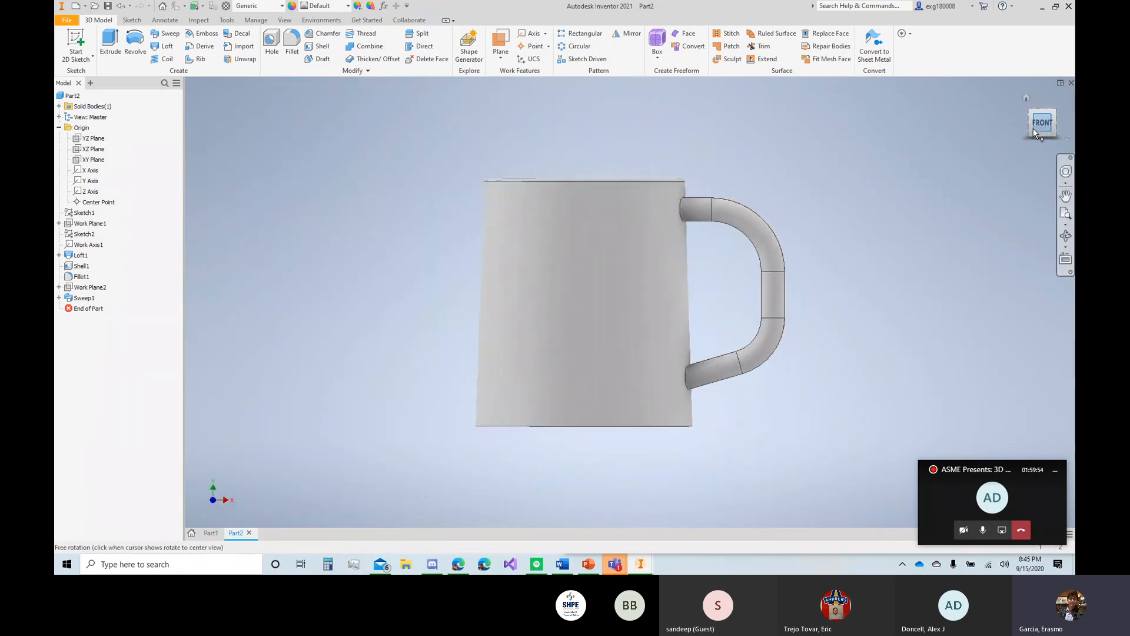
pyautogui.click(1027, 99)
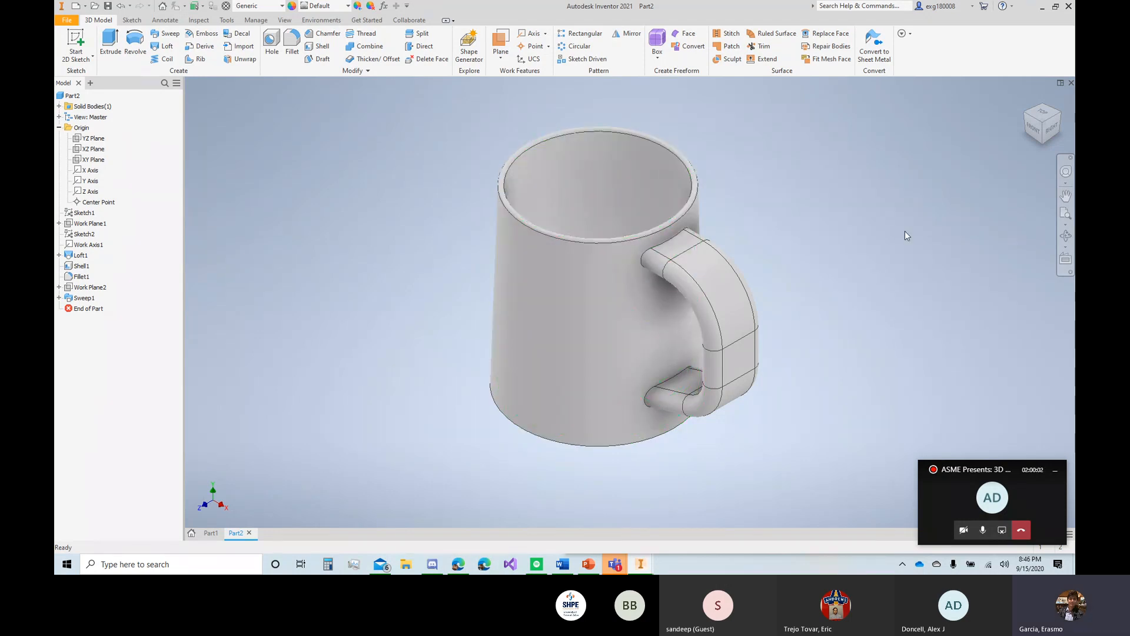
# Step: Switch to How to Find Parts Online.docx in Microsoft Teams and review its numbered steps for finding parts
pyautogui.moveTo(614, 564)
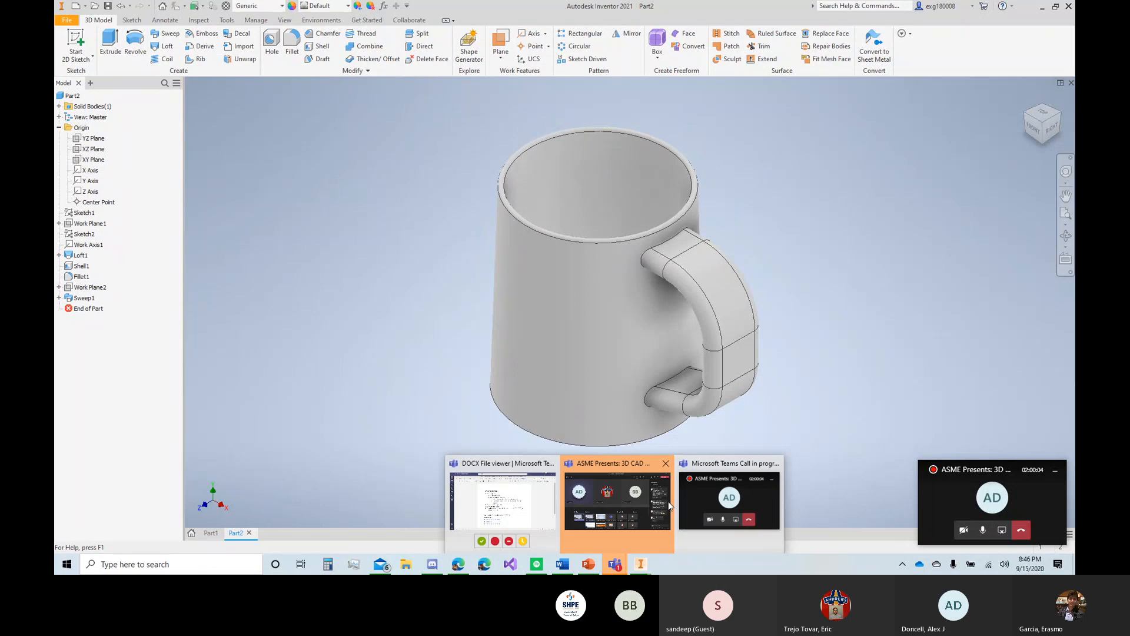
pyautogui.moveTo(625, 498)
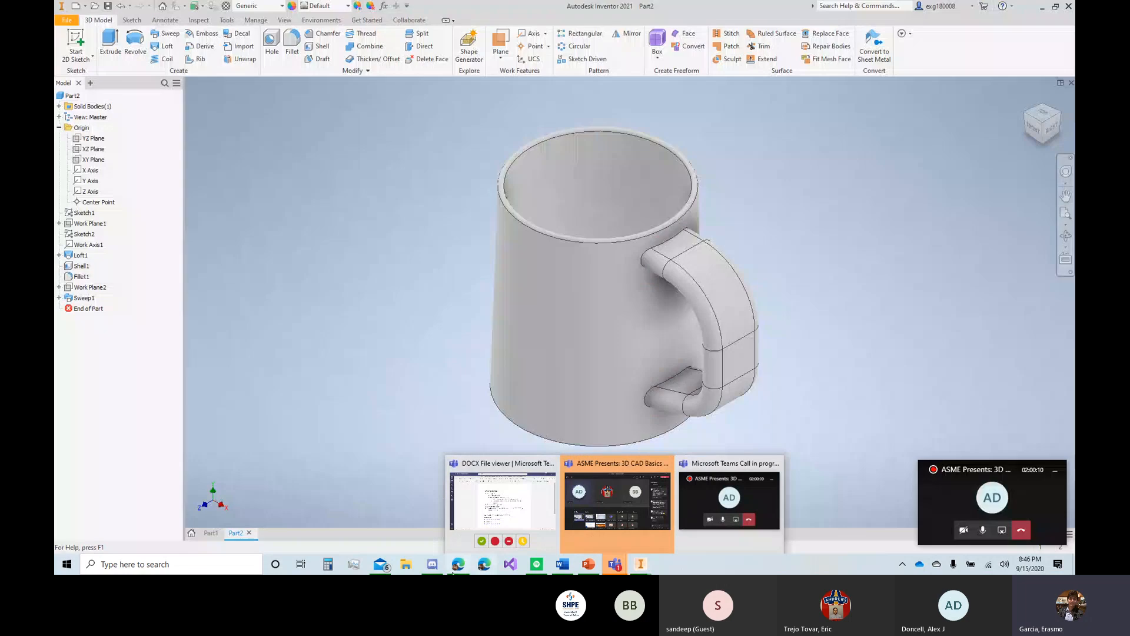
pyautogui.click(515, 507)
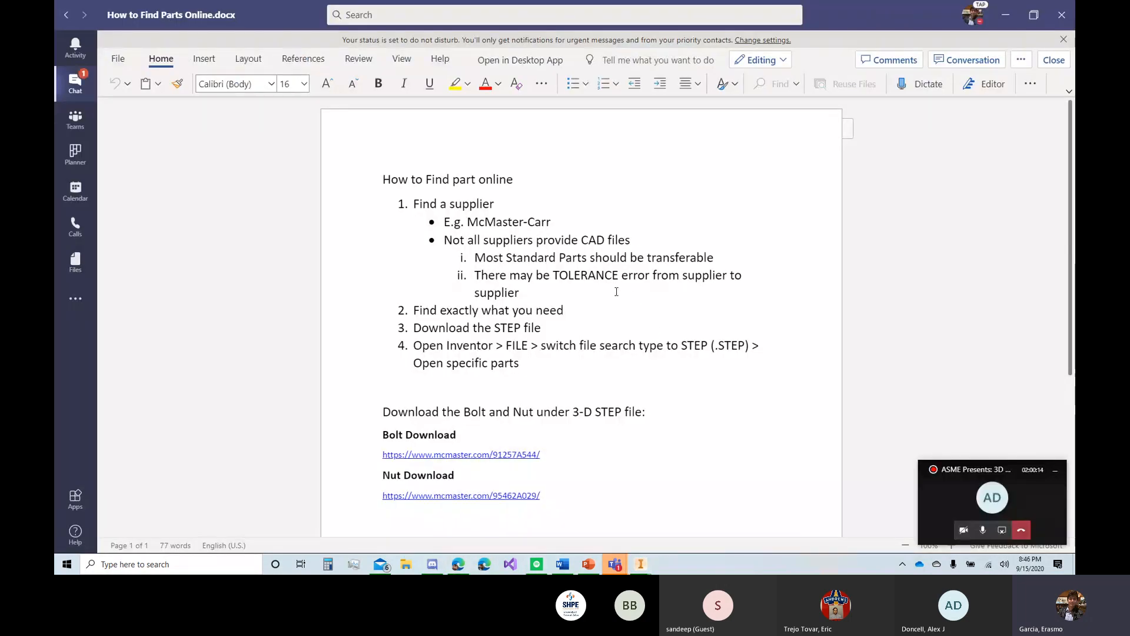
pyautogui.moveTo(390, 179); pyautogui.dragTo(516, 179)
pyautogui.moveTo(420, 204); pyautogui.dragTo(535, 324)
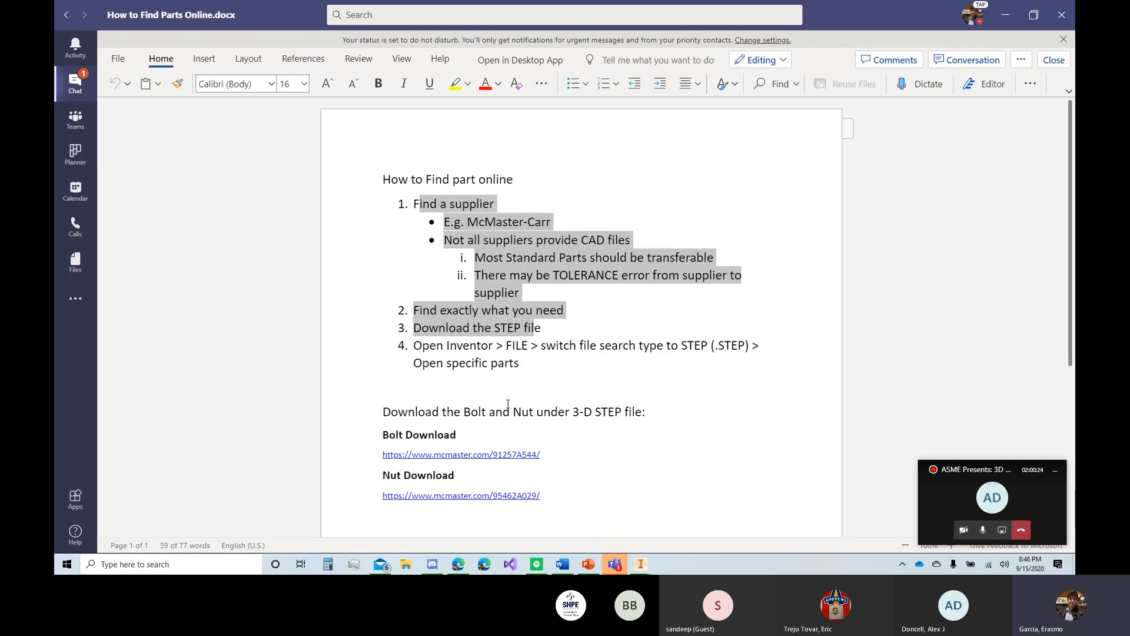
pyautogui.click(710, 461)
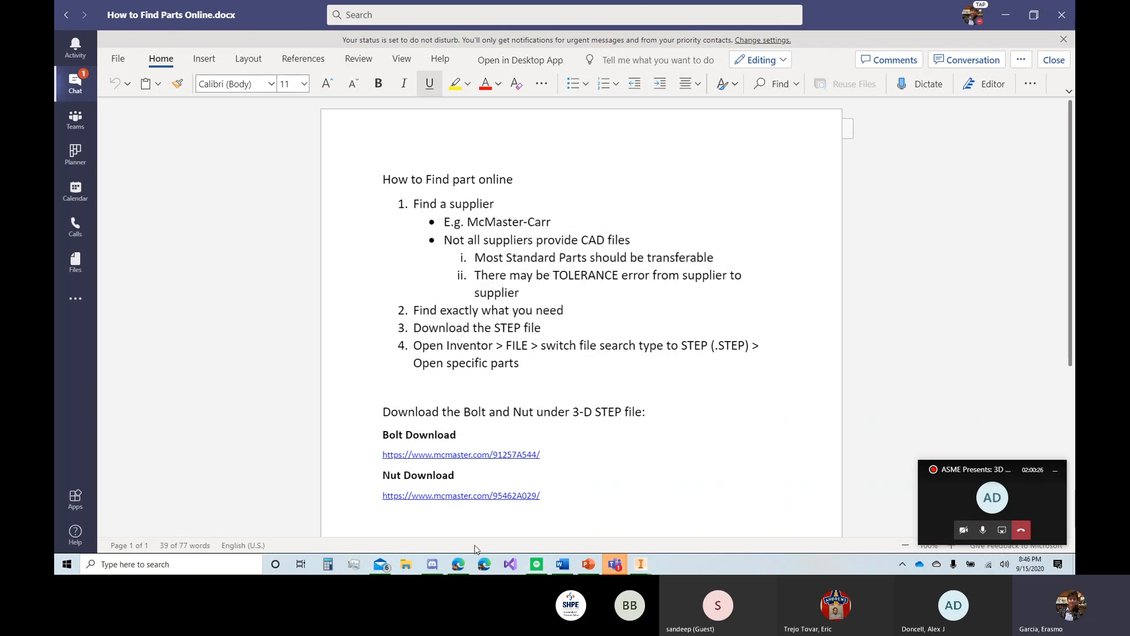
# Step: Switch to the Edge browser and review the McMaster-Carr page for hex head screw 91257A544 in a maximized window
pyautogui.click(465, 565)
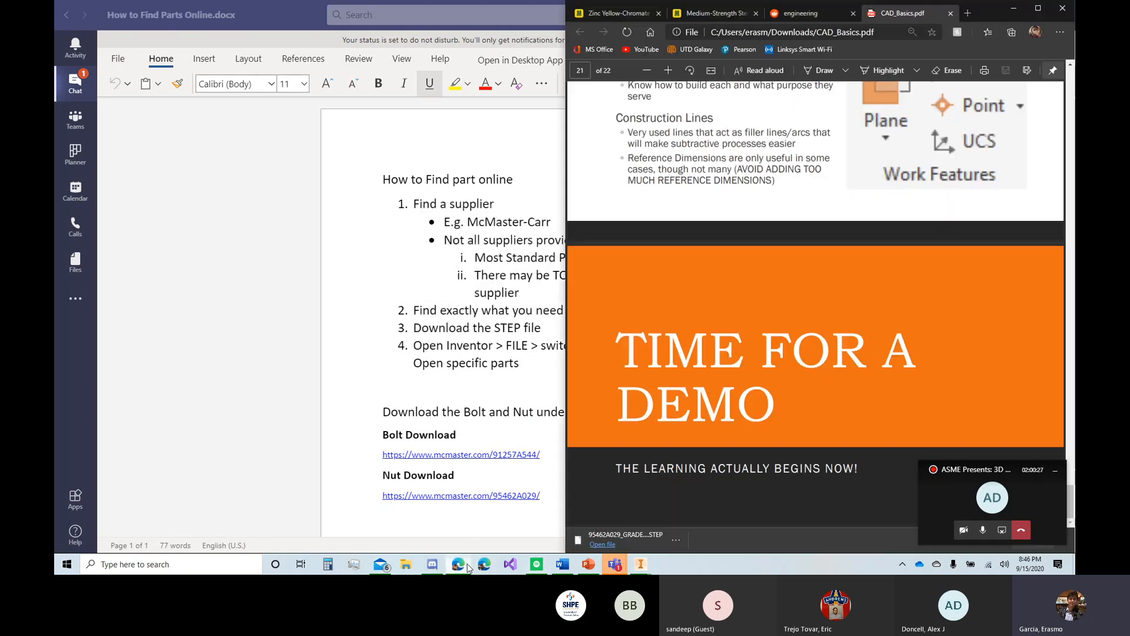
pyautogui.click(648, 15)
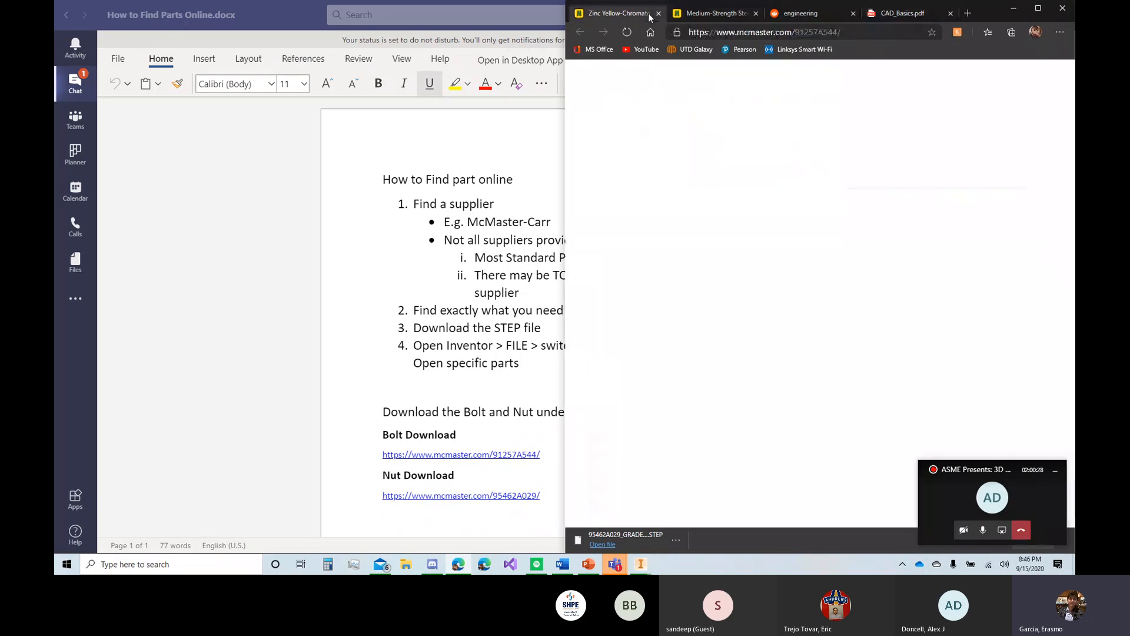
pyautogui.click(1038, 8)
pyautogui.scroll(3, 328, 221)
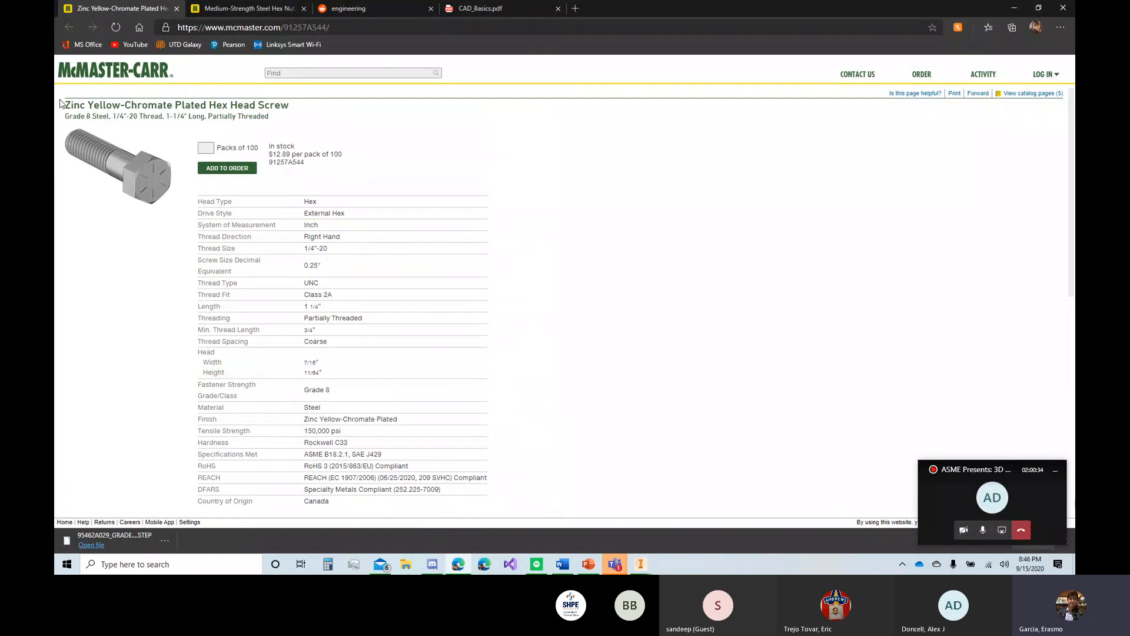
pyautogui.moveTo(73, 105); pyautogui.dragTo(242, 127)
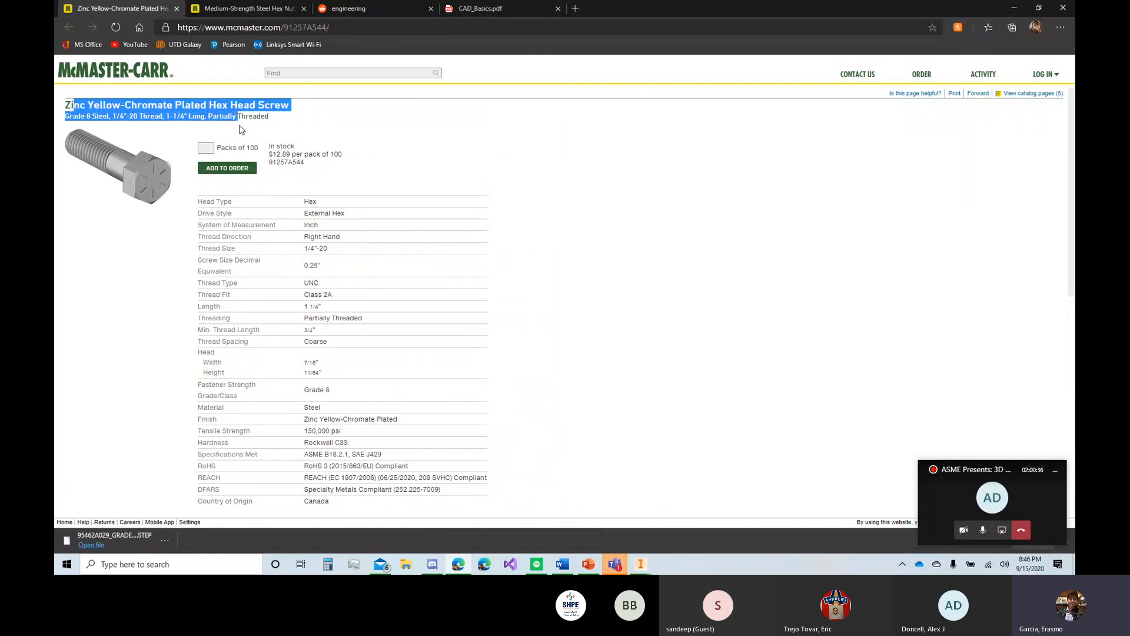
pyautogui.click(321, 136)
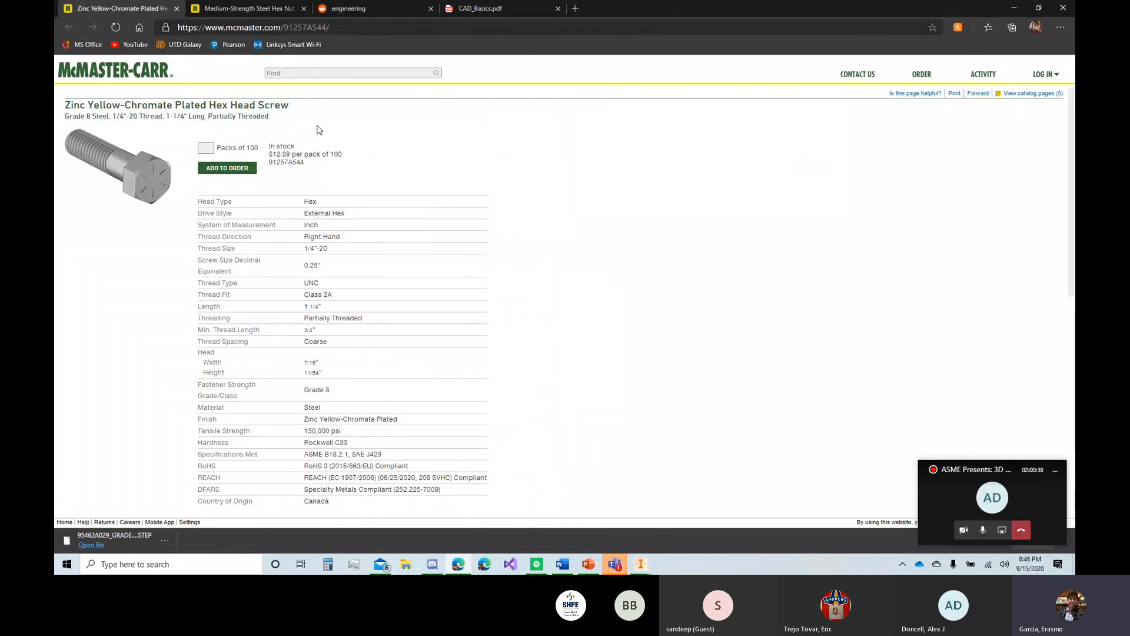
# Step: Choose 3-D STEP as the hex head screw's CAD file format and try to save the file
pyautogui.scroll(-7, 319, 130)
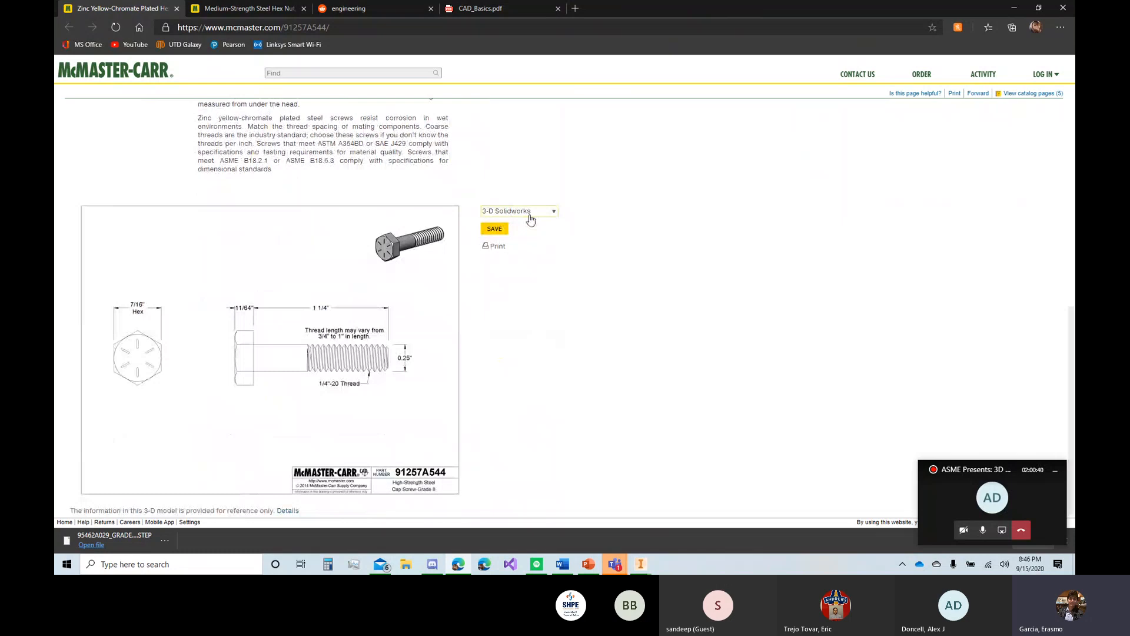
pyautogui.click(537, 217)
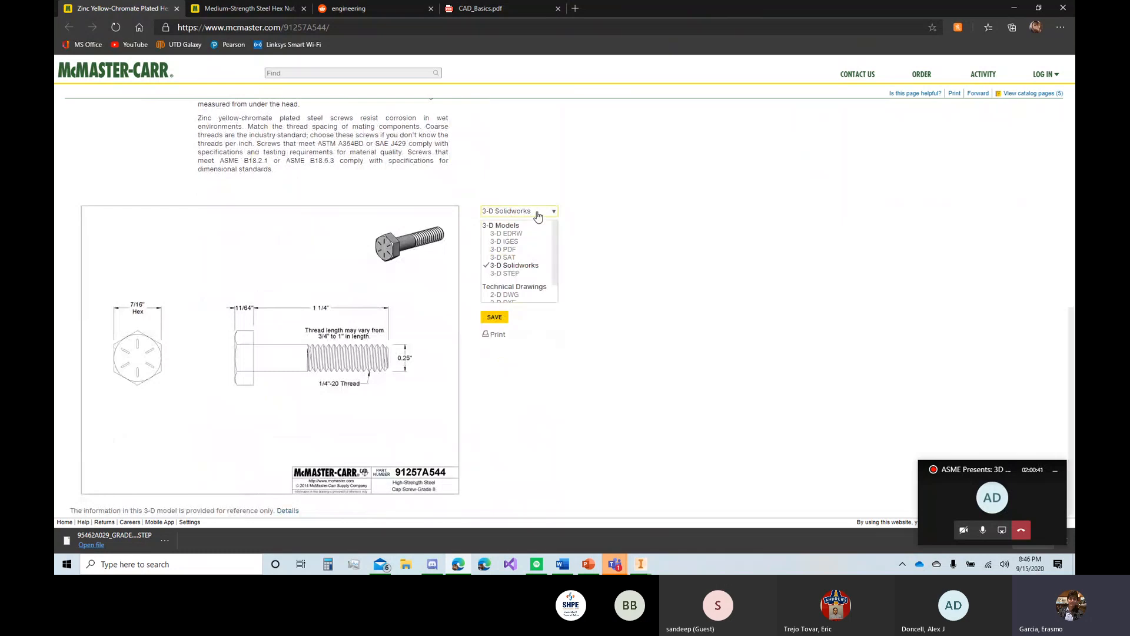
pyautogui.click(512, 274)
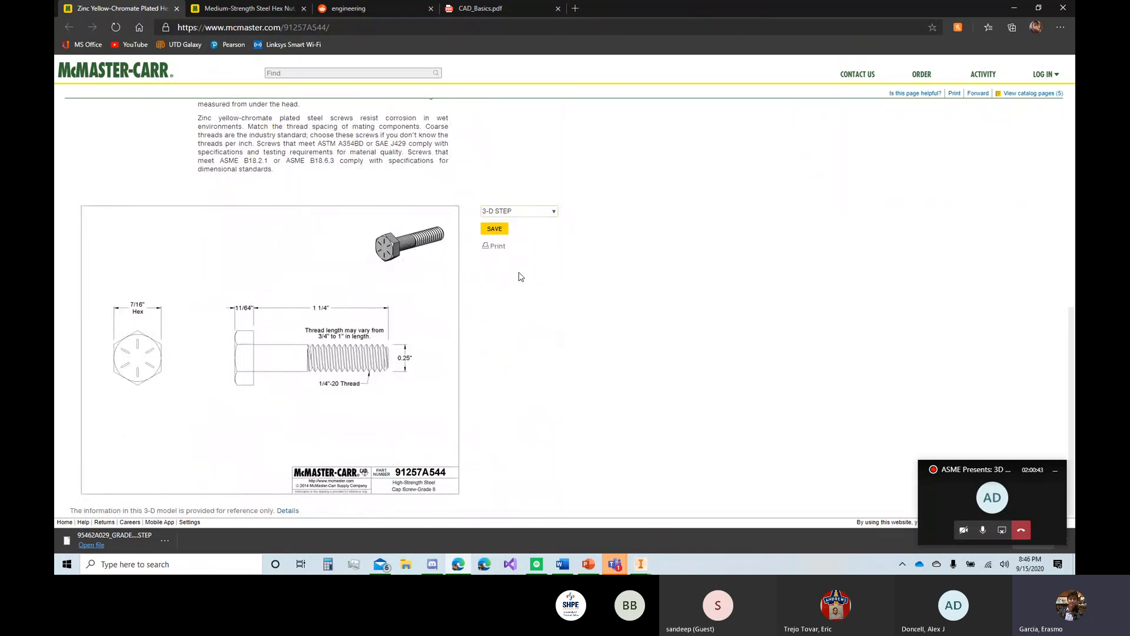
pyautogui.click(511, 216)
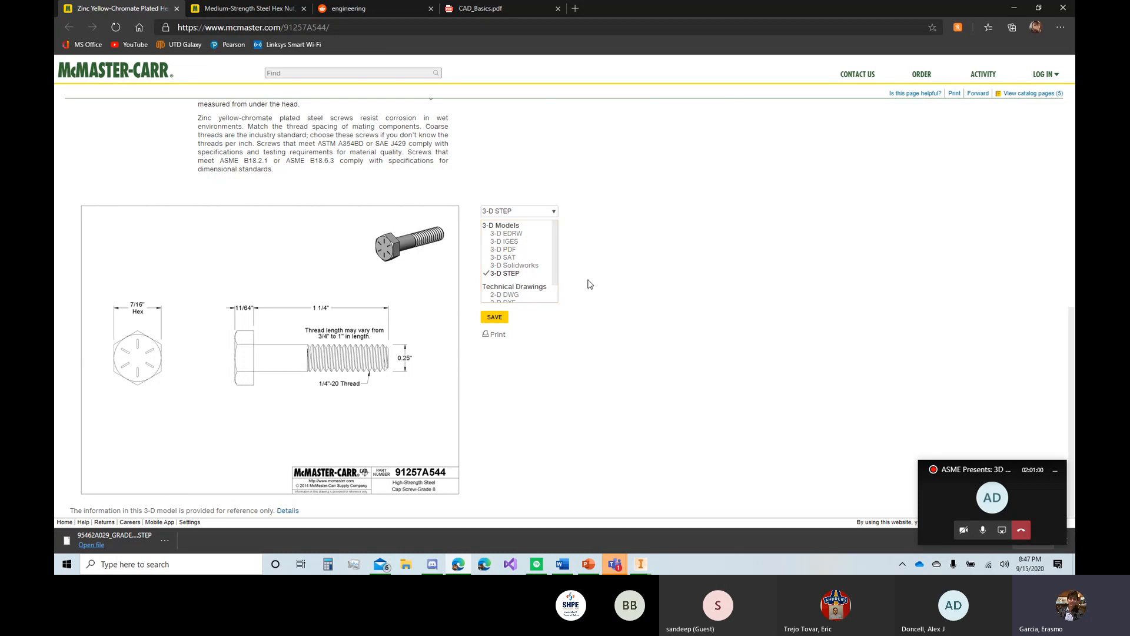
pyautogui.click(499, 318)
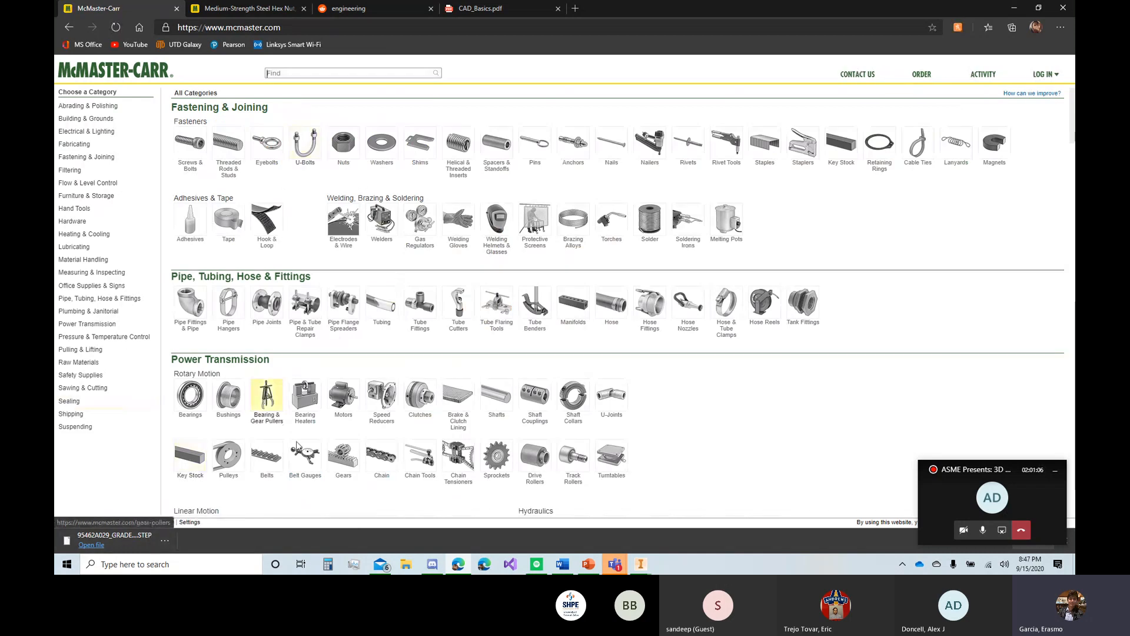
# Step: Check the hex nut 95462A029 page, switch back to Inventor, and create a new assembly from the Standard.iam template
pyautogui.click(293, 5)
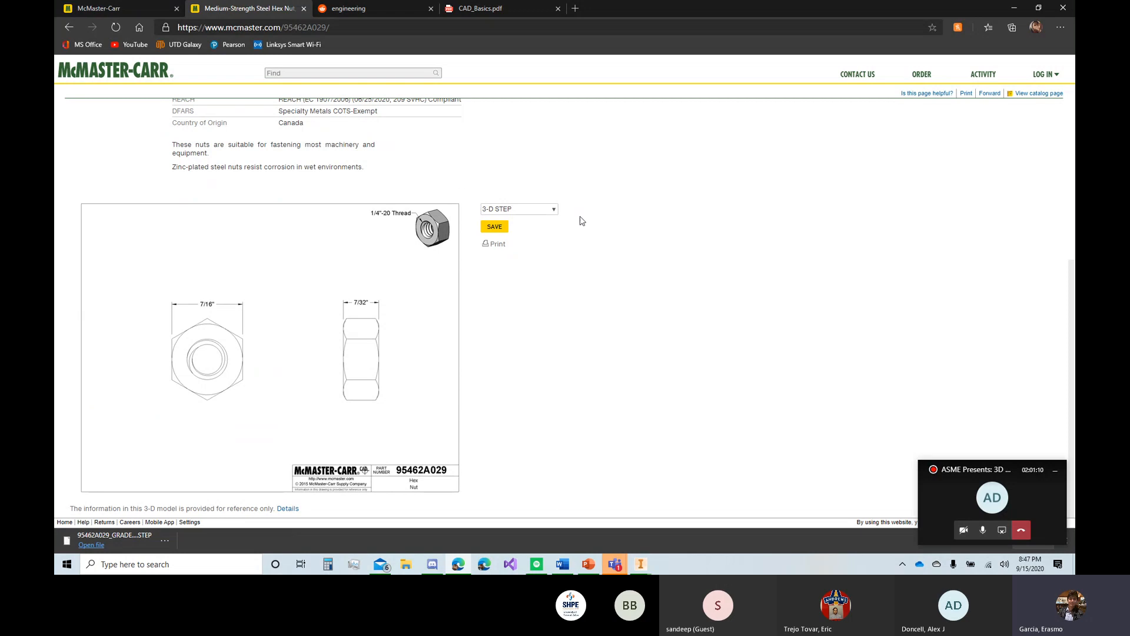
pyautogui.click(1014, 8)
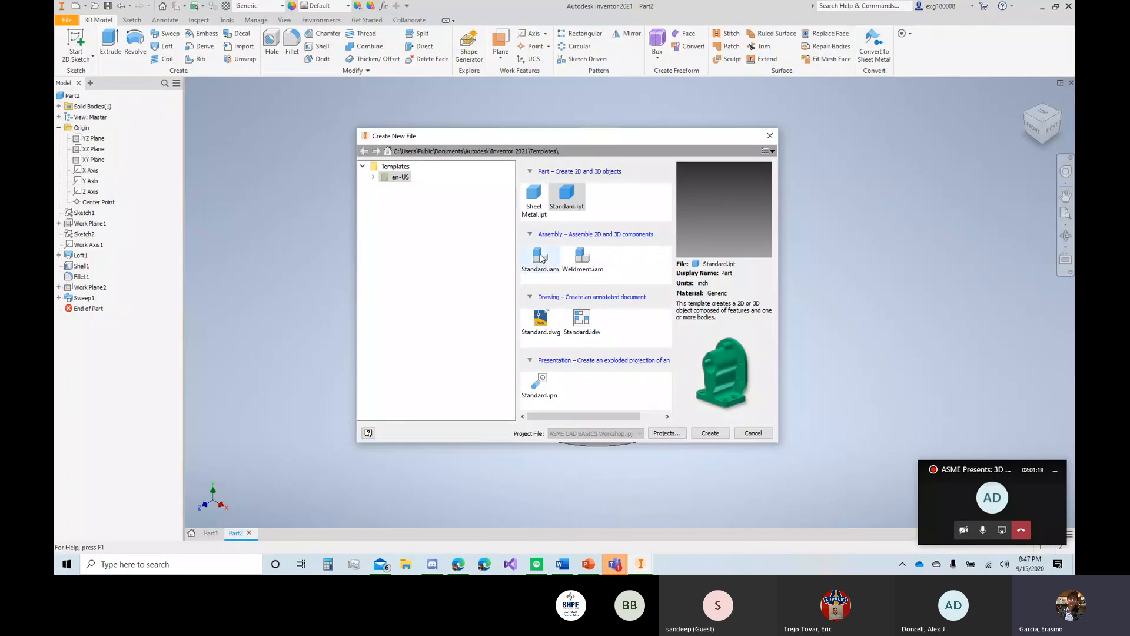
pyautogui.click(542, 258)
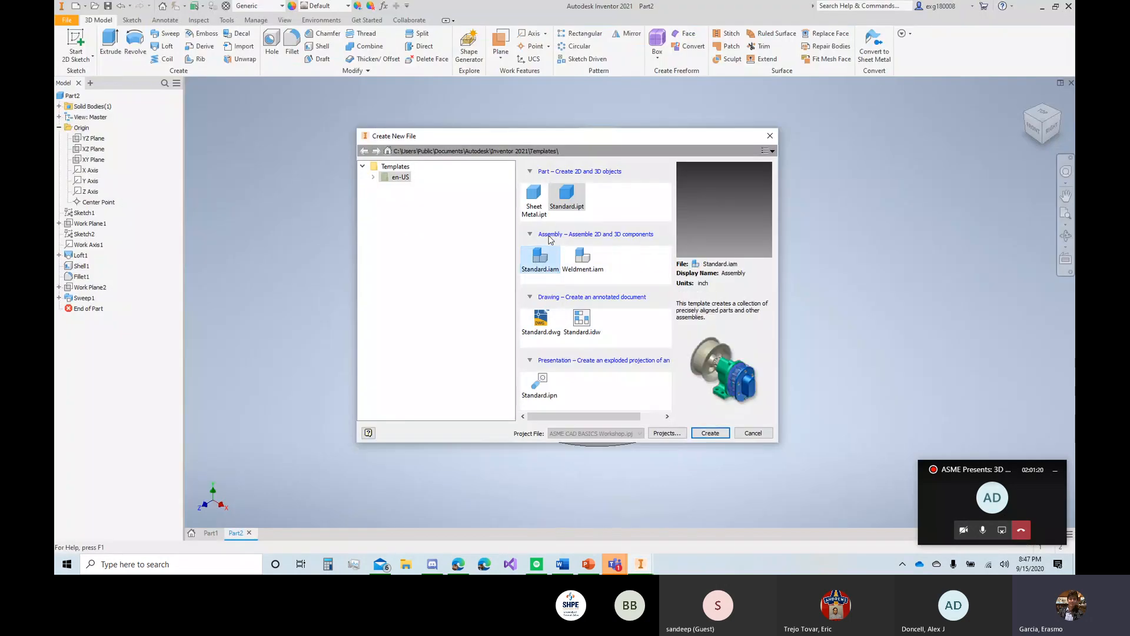
pyautogui.click(714, 433)
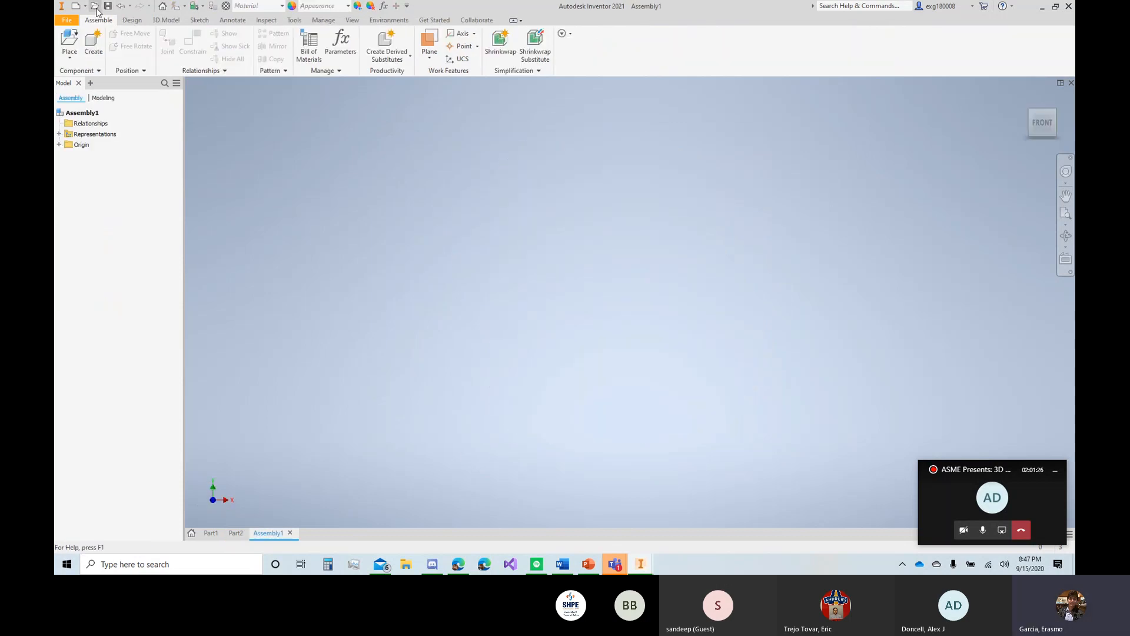
# Step: Place the 95462A029 hex nut and 91257A544 hex head screw STEP files from the Downloads folder into the assembly
pyautogui.click(70, 40)
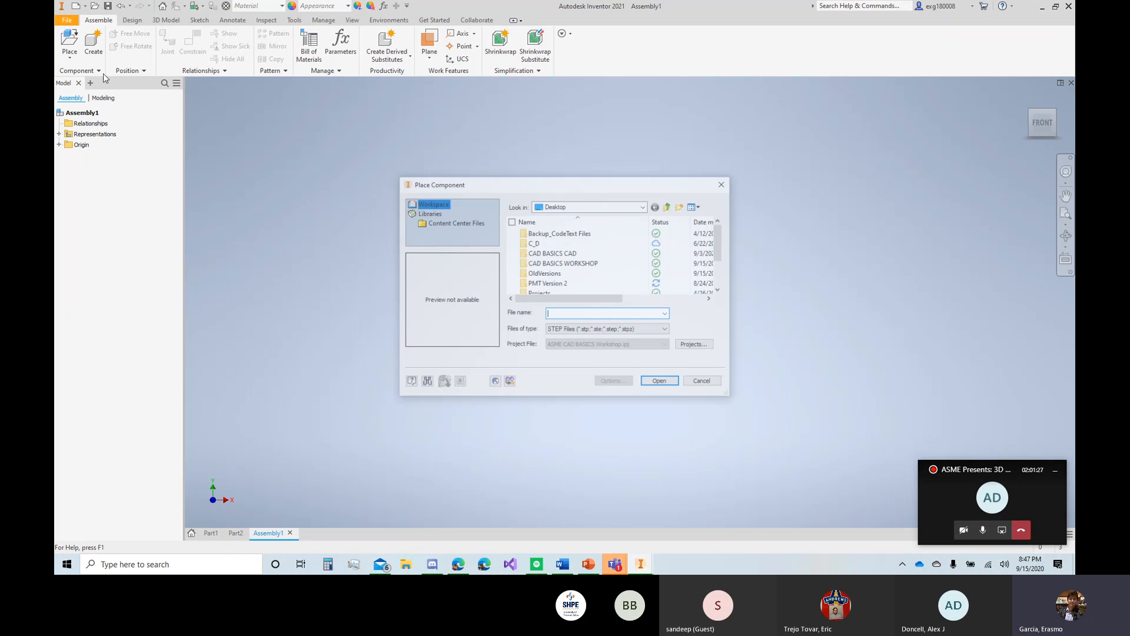
pyautogui.click(589, 206)
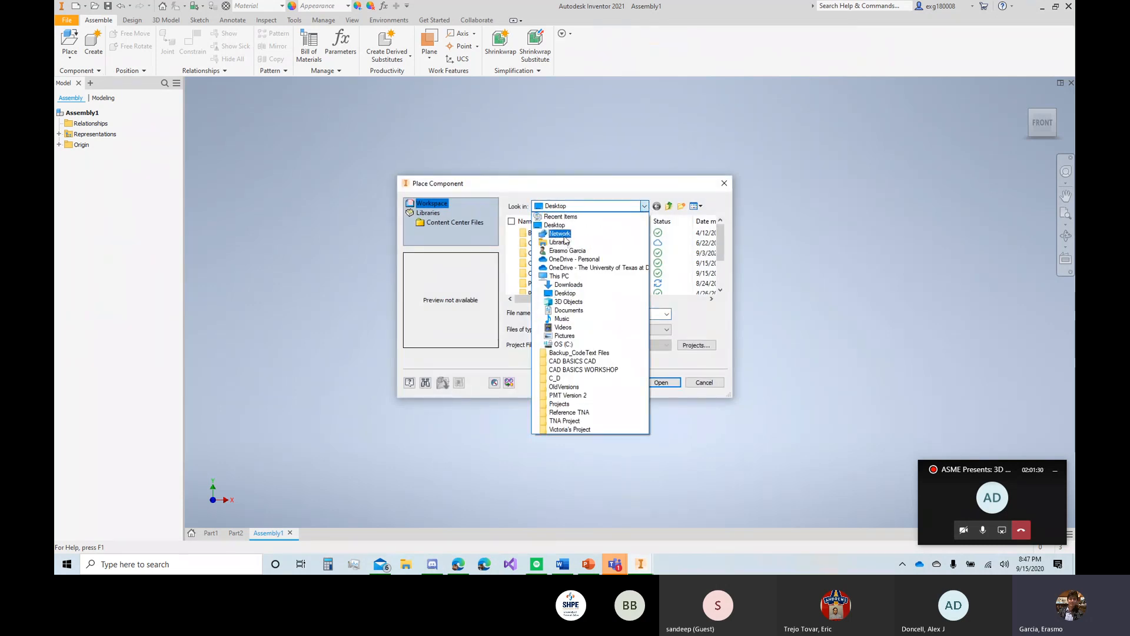
pyautogui.click(568, 285)
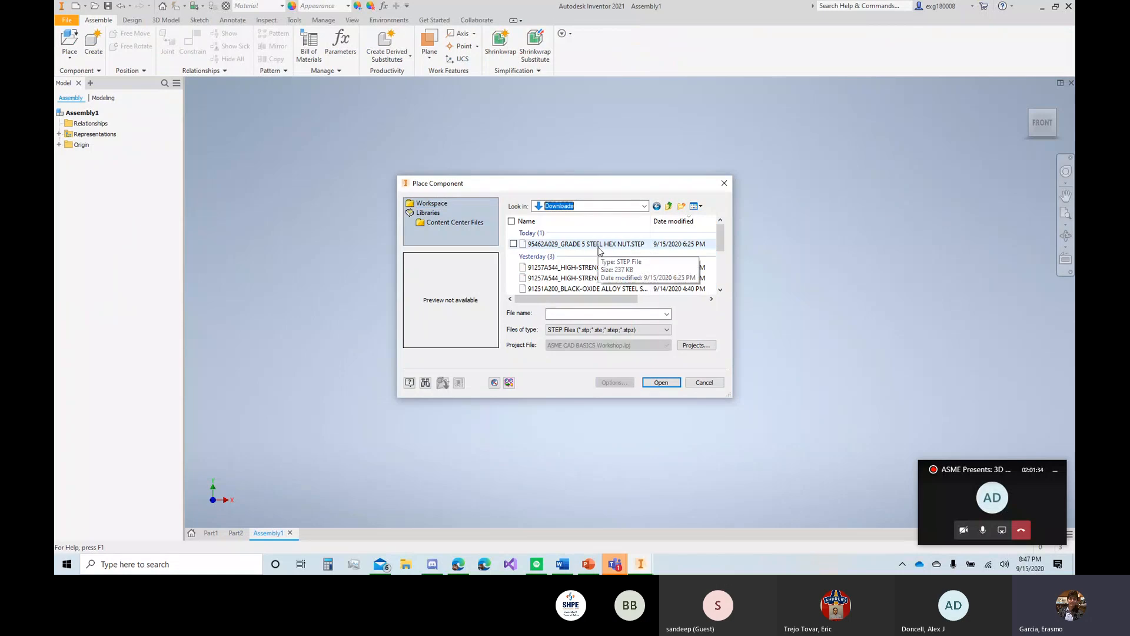
pyautogui.doubleClick(628, 245)
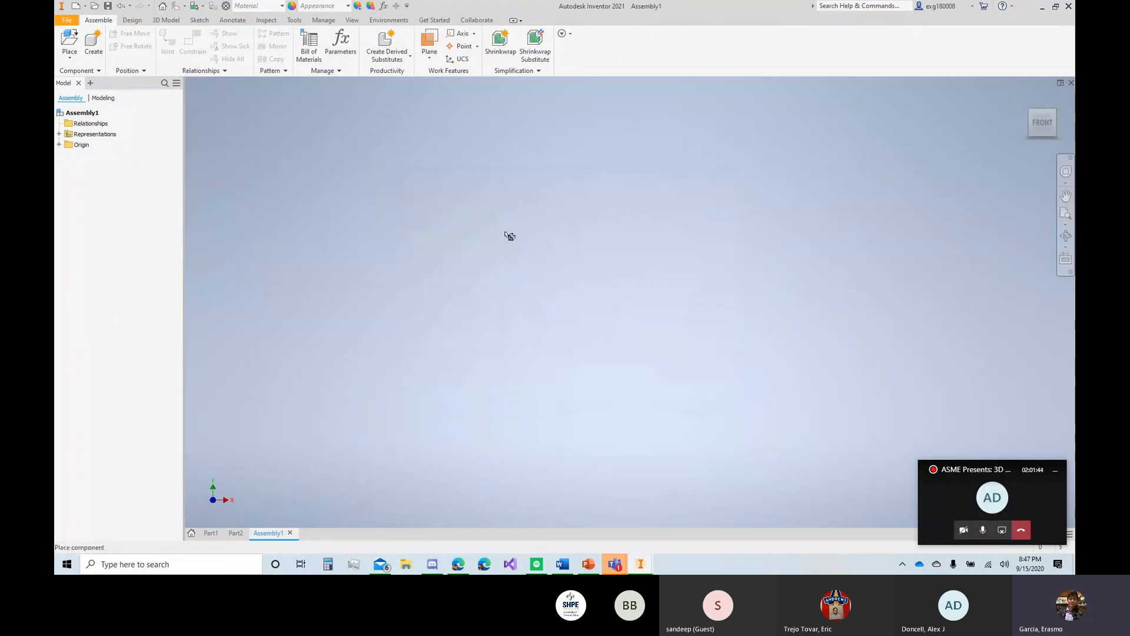
pyautogui.moveTo(510, 236); pyautogui.dragTo(481, 349, button='middle')
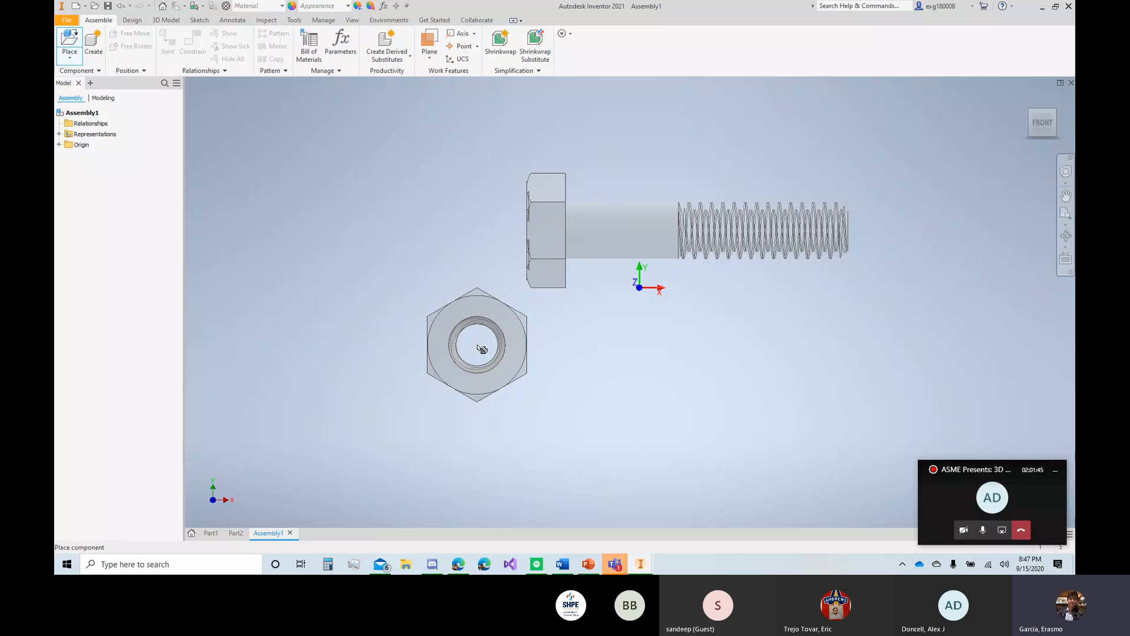
pyautogui.click(500, 341)
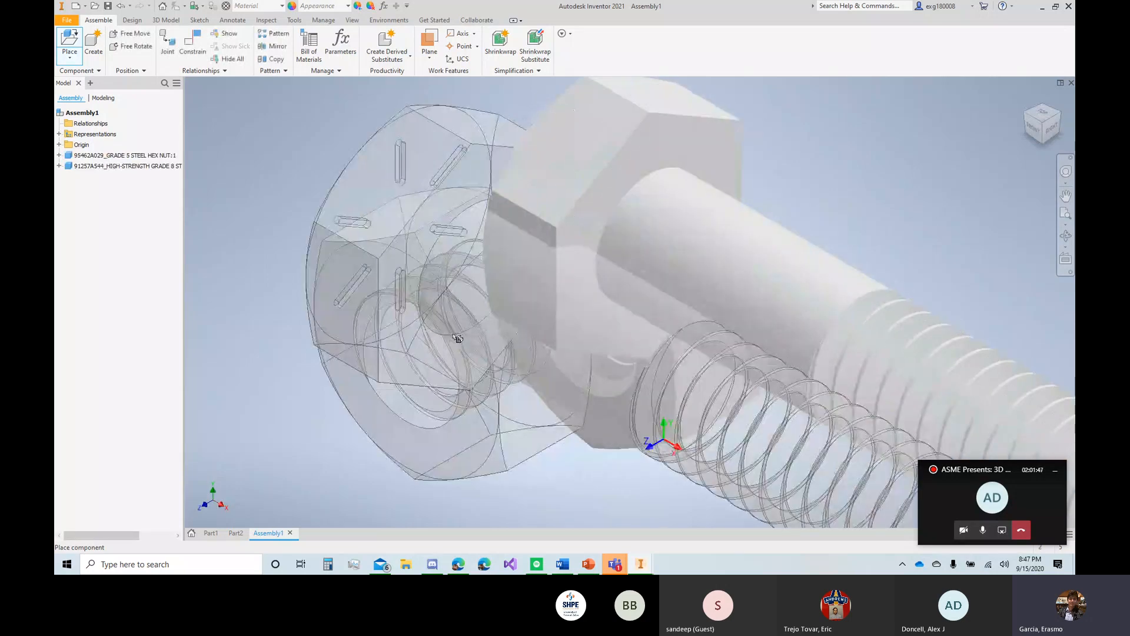
pyautogui.press('Escape')
# Step: Move the hex head screw and the hex nut apart in the assembly so that they no longer overlap
pyautogui.scroll(-8, 484, 381)
pyautogui.click(1033, 127)
pyautogui.click(1026, 99)
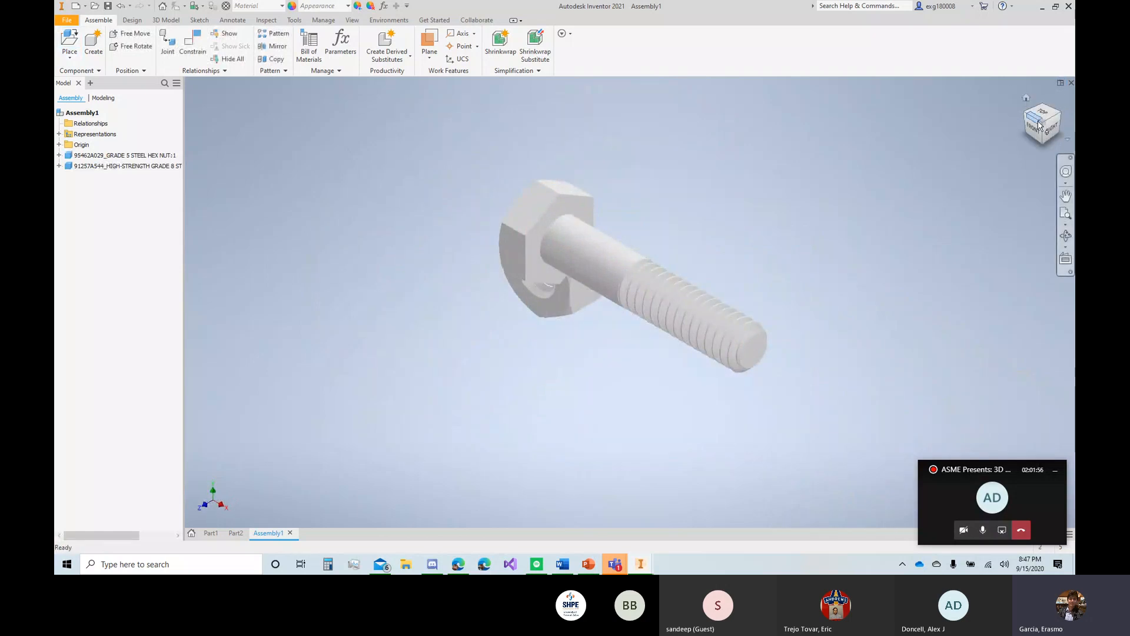
pyautogui.moveTo(1039, 125); pyautogui.dragTo(933, 126)
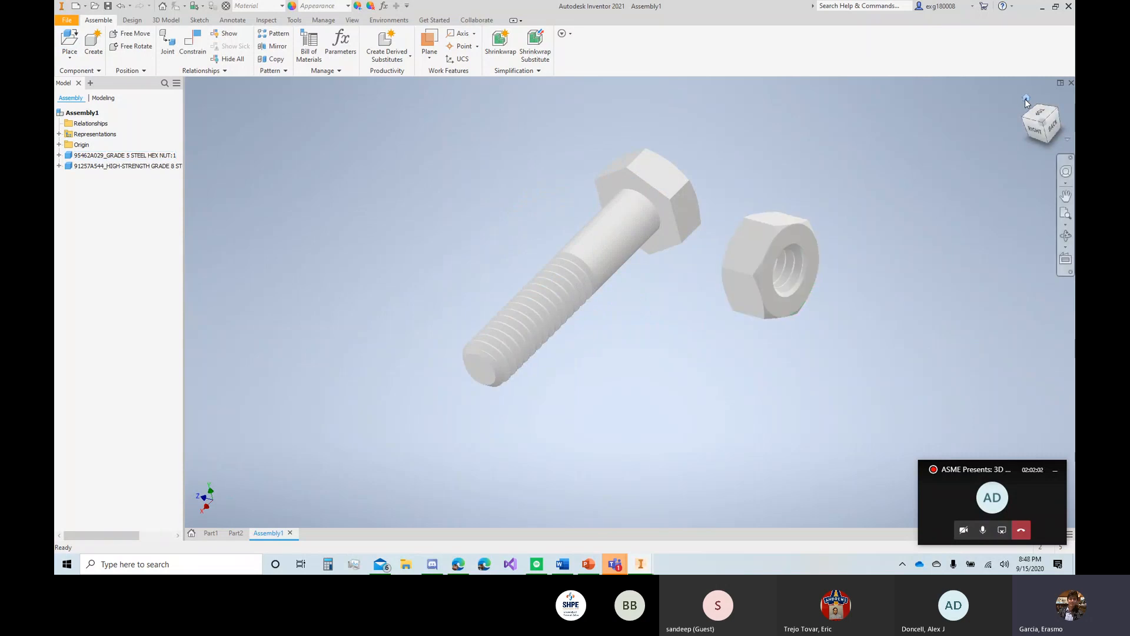
pyautogui.click(1026, 100)
pyautogui.click(657, 278)
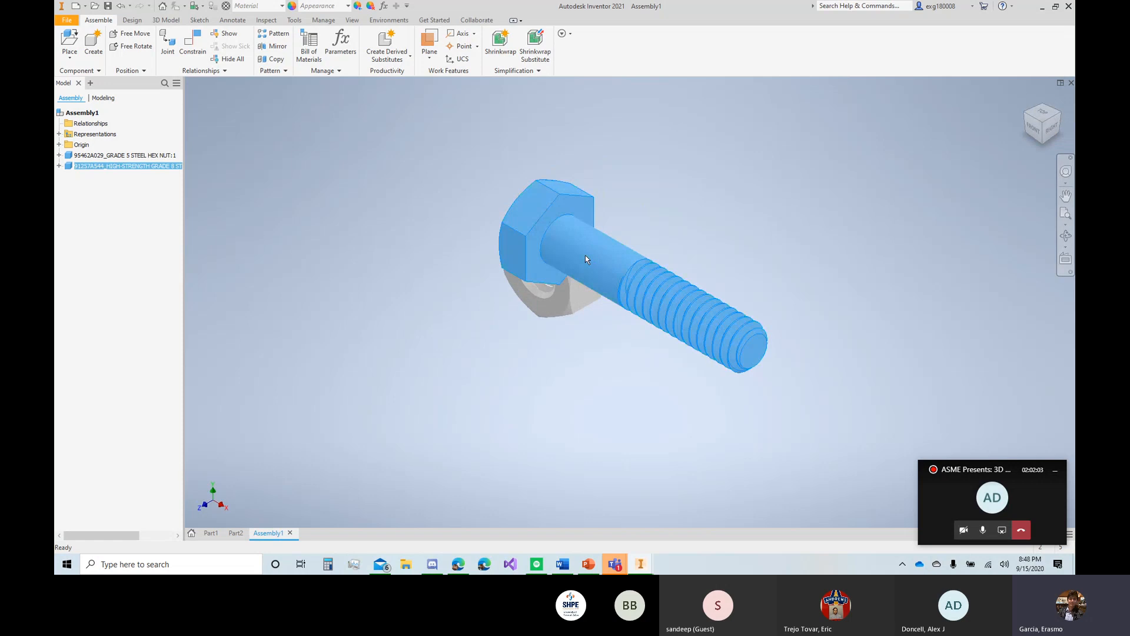
pyautogui.moveTo(585, 255); pyautogui.dragTo(401, 270)
pyautogui.moveTo(568, 265); pyautogui.dragTo(744, 293)
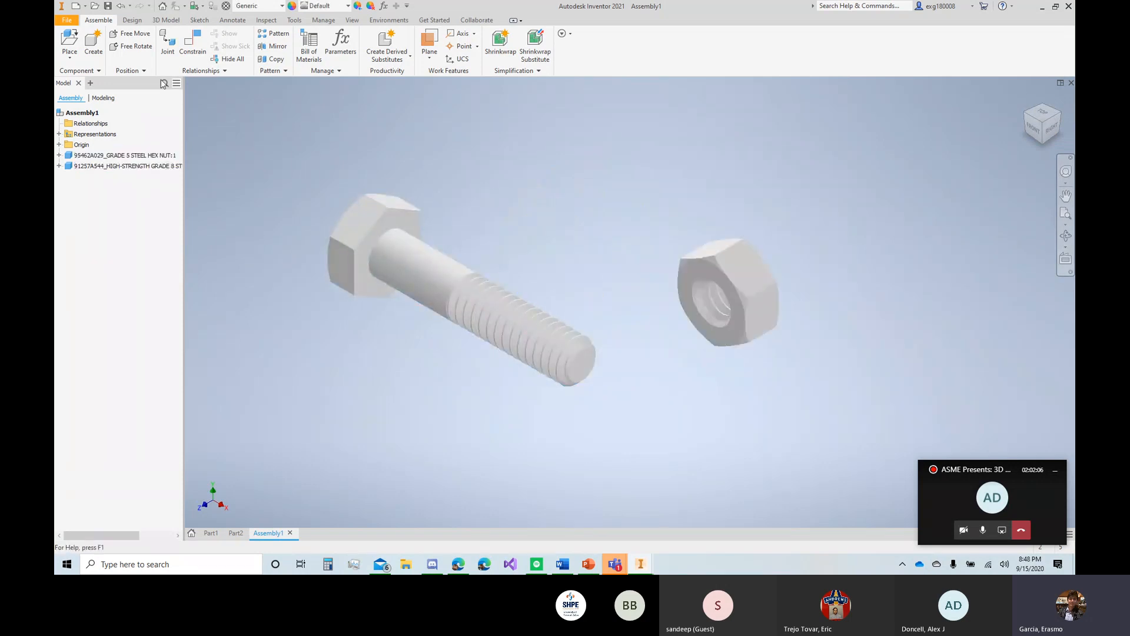
pyautogui.click(70, 41)
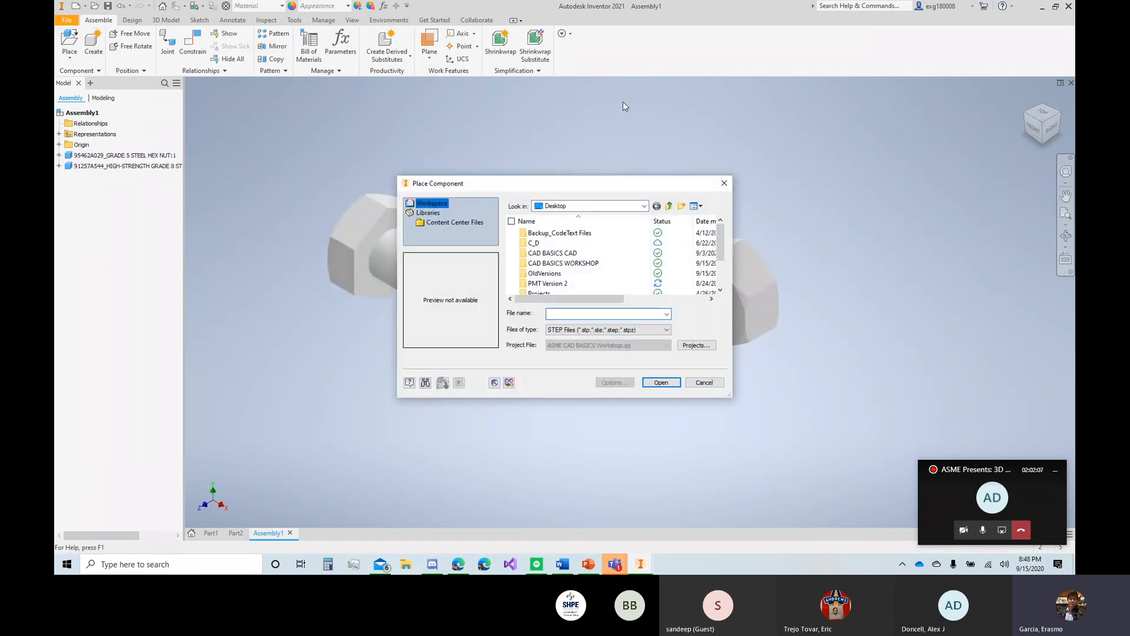
pyautogui.click(725, 183)
# Step: Add a mate constraint between the hex nut's origin Z axis and the hex head screw's origin X axis
pyautogui.click(192, 41)
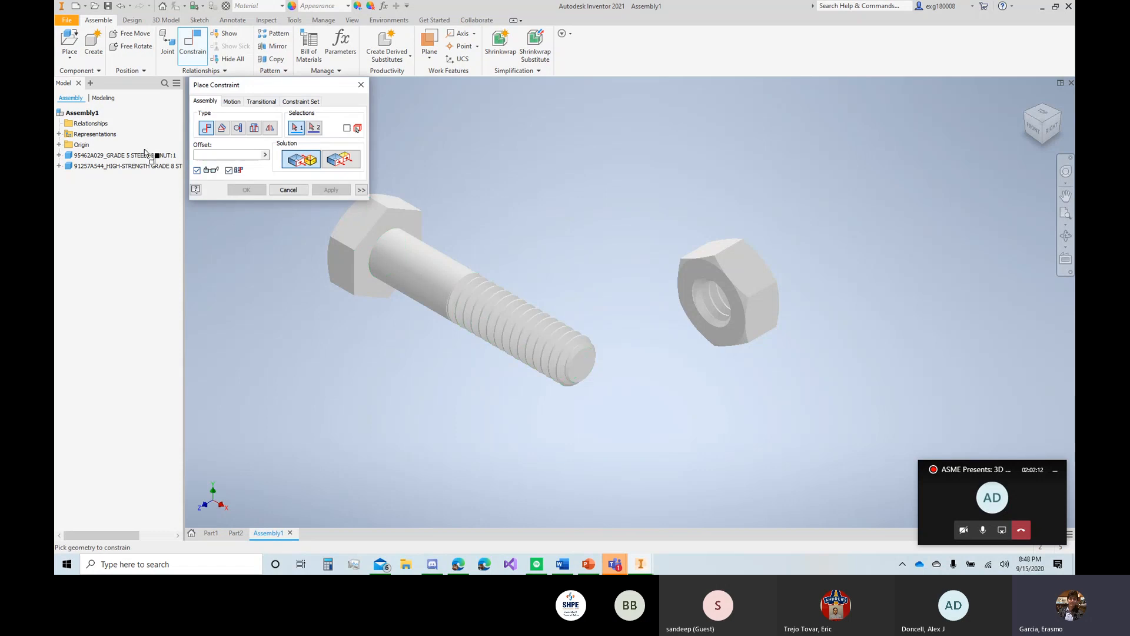
pyautogui.moveTo(331, 86); pyautogui.dragTo(767, 33)
pyautogui.click(60, 156)
pyautogui.click(58, 155)
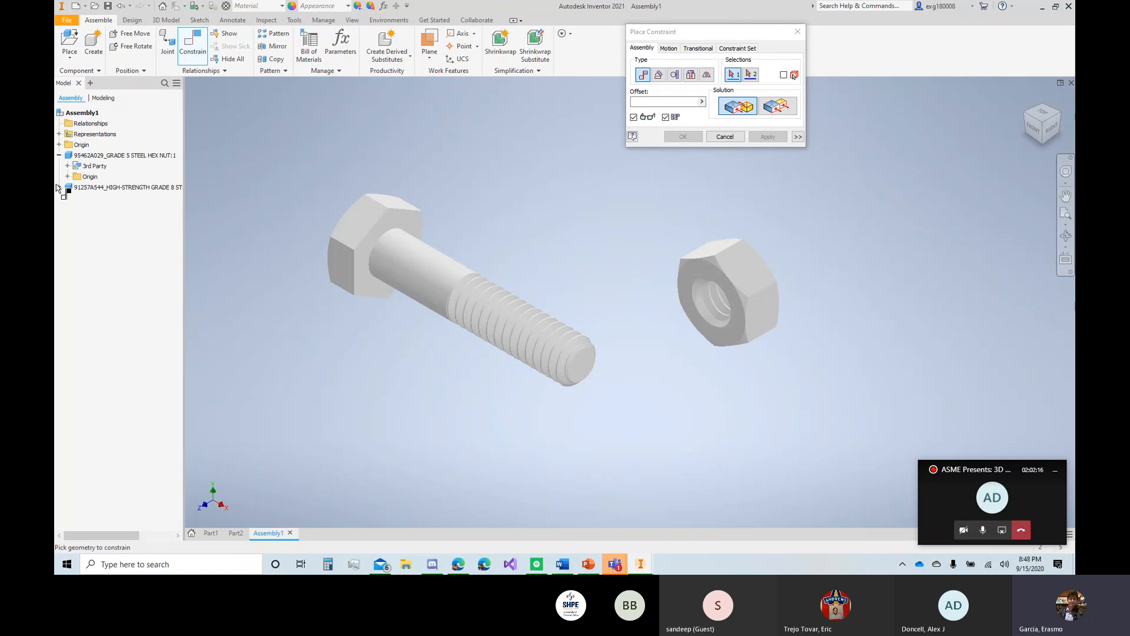
pyautogui.click(59, 187)
pyautogui.click(68, 208)
pyautogui.click(68, 177)
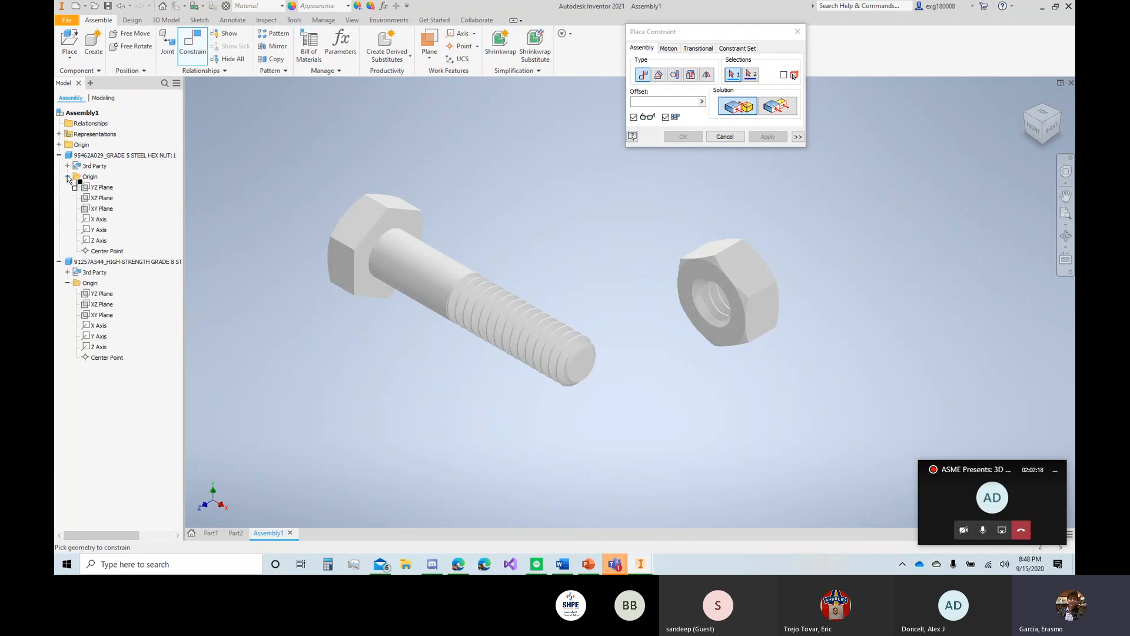
pyautogui.click(95, 241)
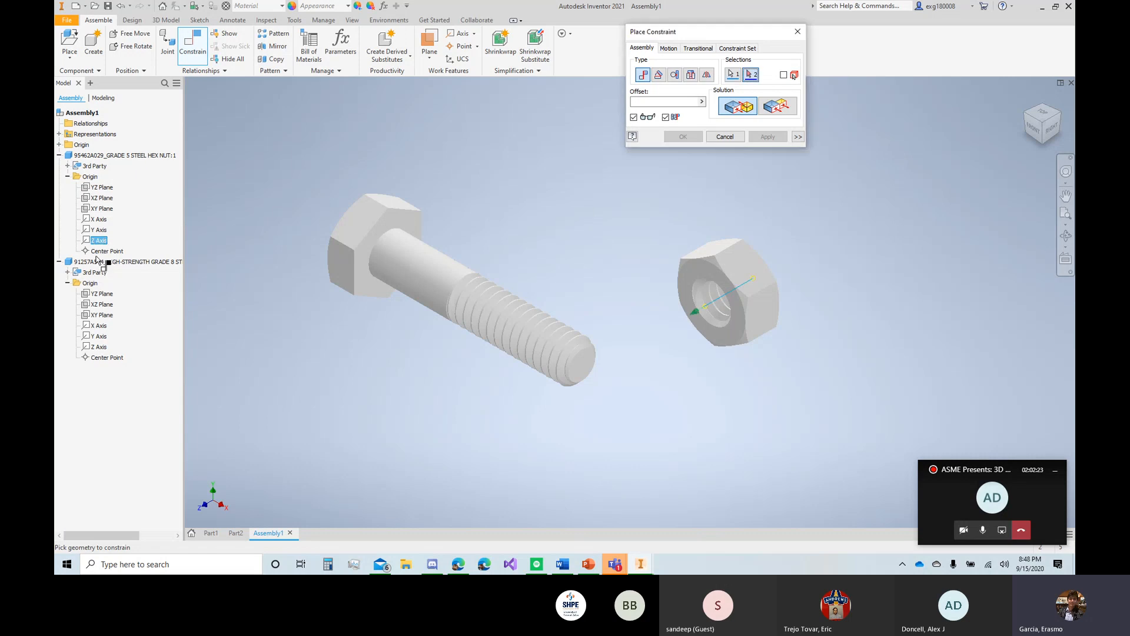
pyautogui.click(98, 327)
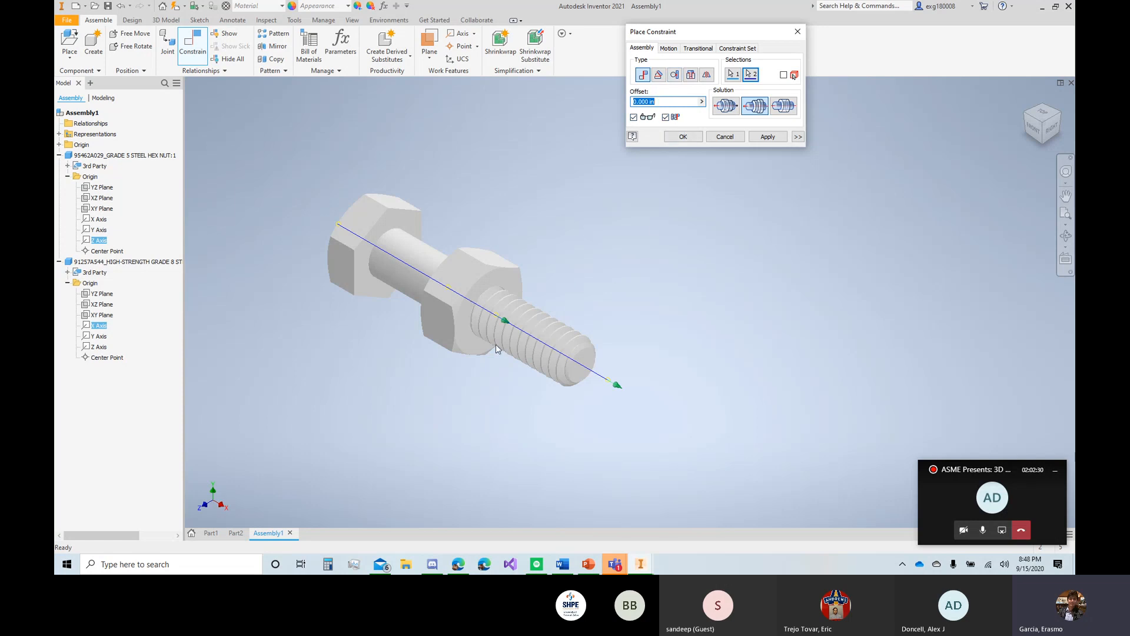
pyautogui.click(685, 136)
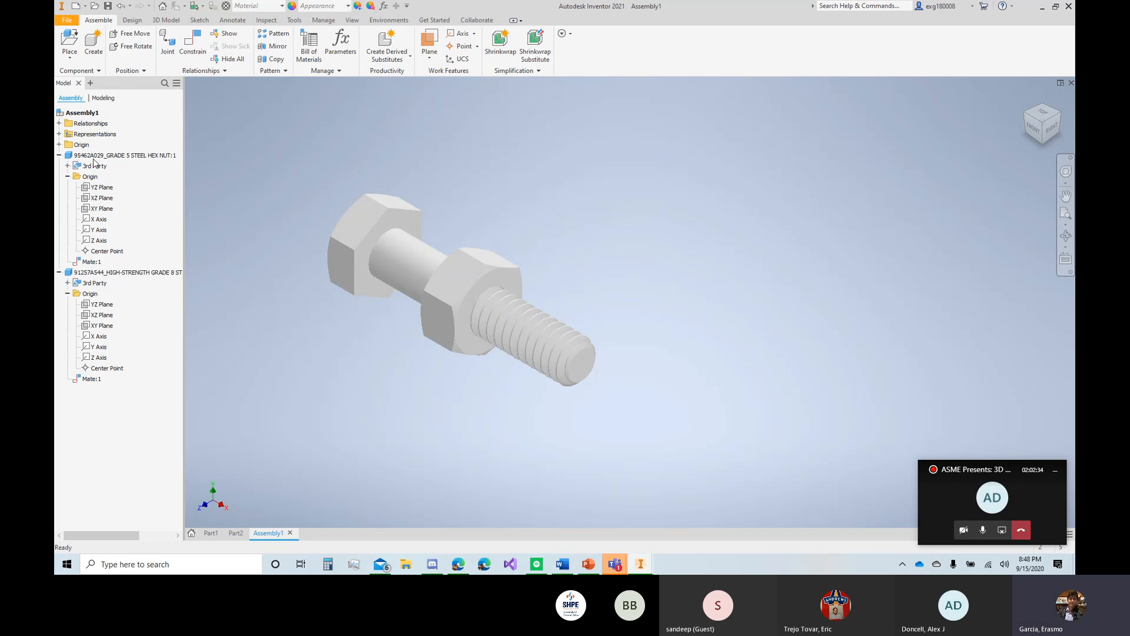
# Step: Slide the hex nut along the shared axis until it is clear of the screw's threaded end
pyautogui.rightClick(90, 273)
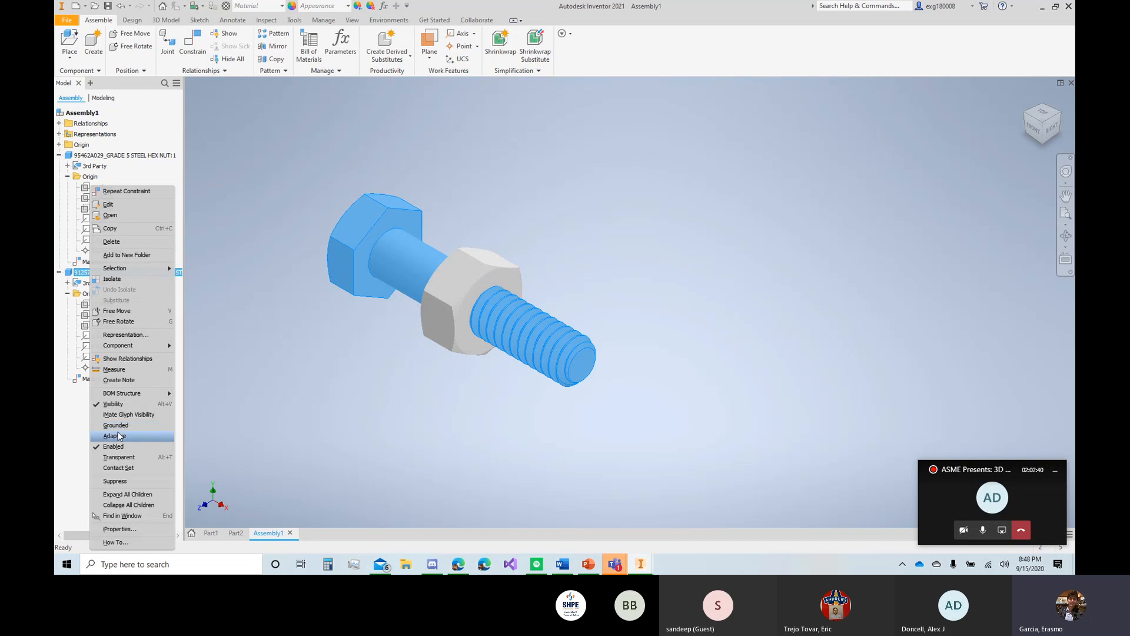
pyautogui.click(434, 412)
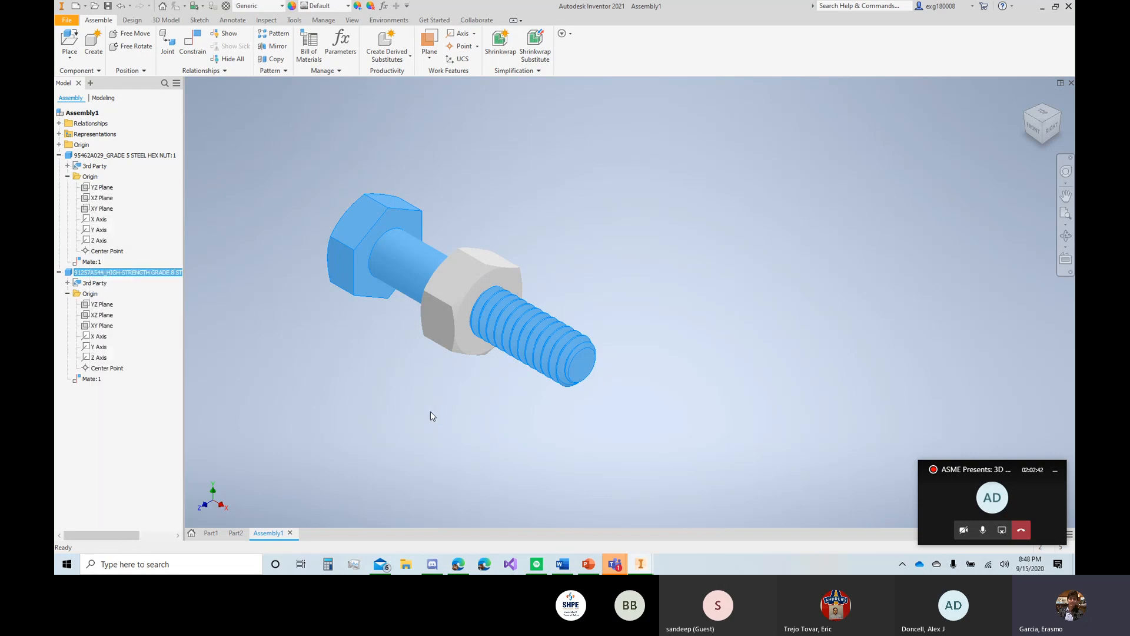
pyautogui.click(429, 411)
pyautogui.moveTo(454, 303); pyautogui.dragTo(815, 398)
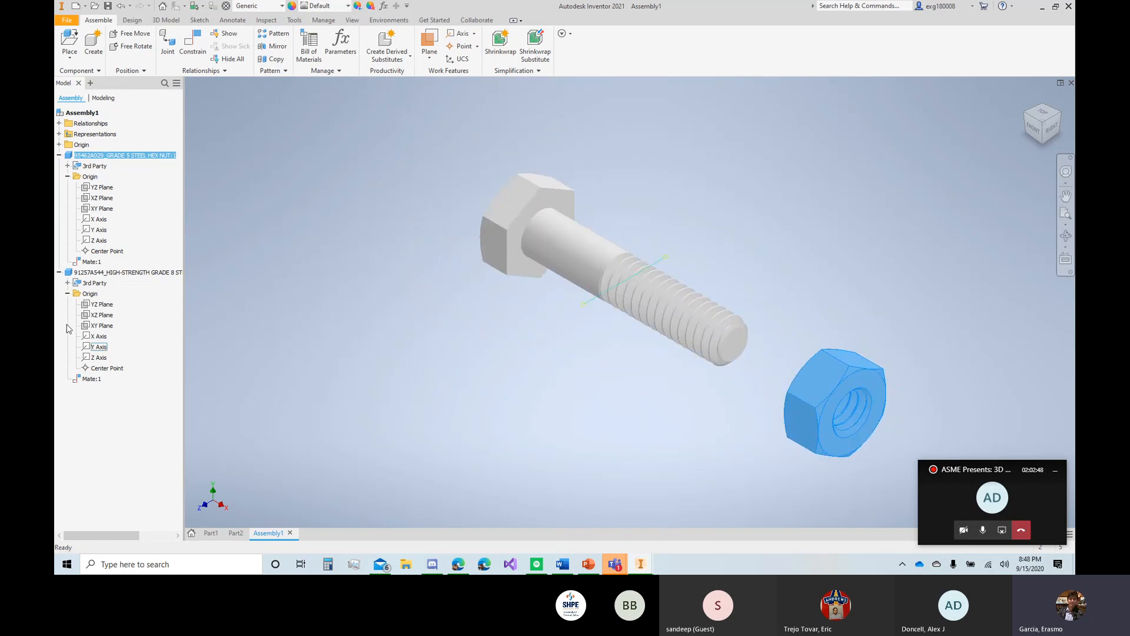
# Step: Ground the hex head screw, test that it is fixed, and slide the nut back onto the threaded tip
pyautogui.rightClick(115, 272)
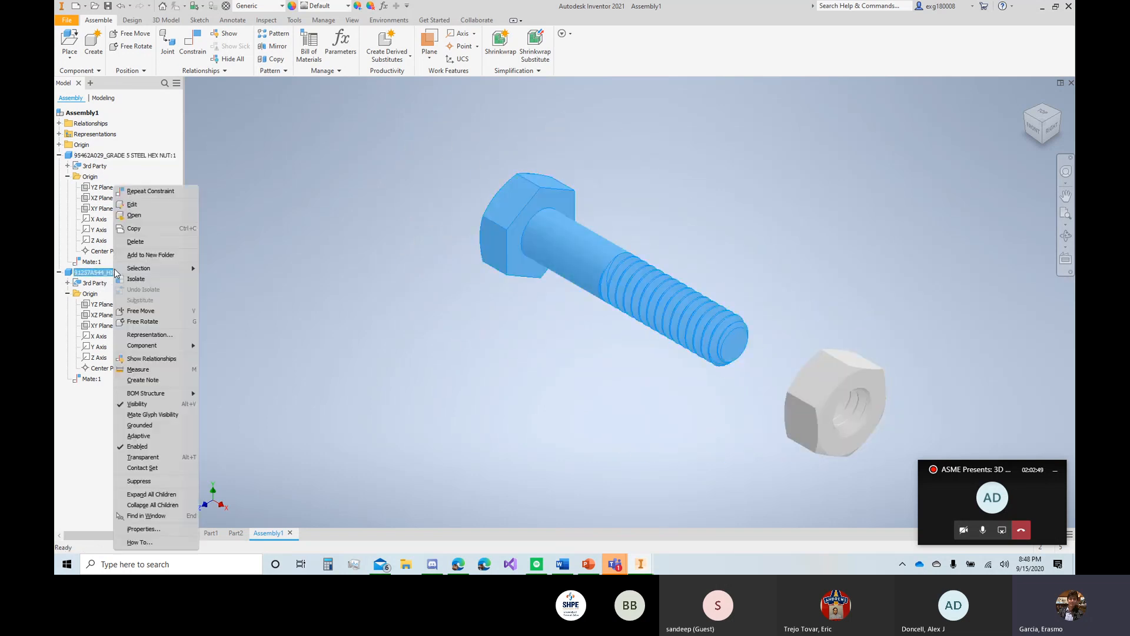
pyautogui.click(154, 422)
pyautogui.click(656, 374)
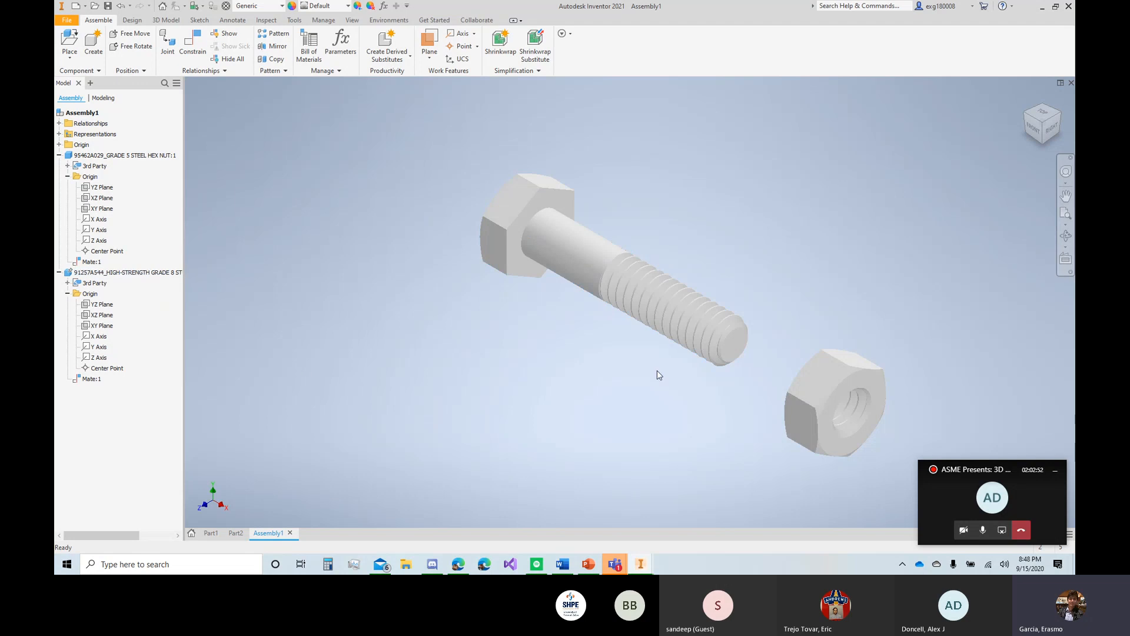
pyautogui.moveTo(699, 286); pyautogui.dragTo(591, 390)
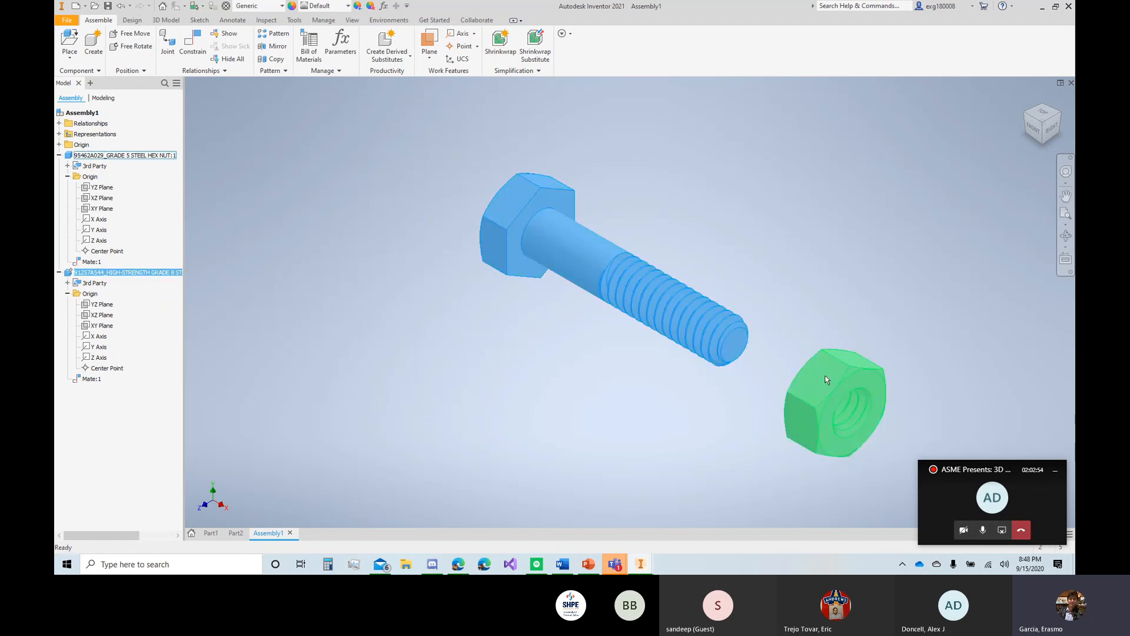
pyautogui.moveTo(835, 403); pyautogui.dragTo(754, 347)
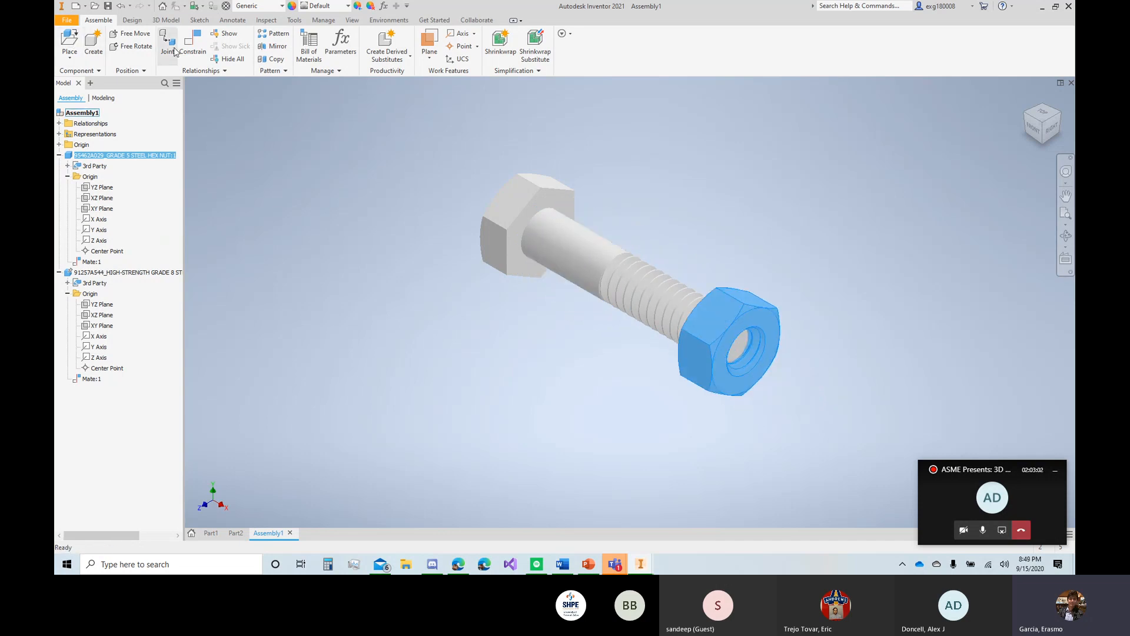
# Step: Apply a flush constraint with an offset of 0 between the nut's outer face and the screw's end face
pyautogui.click(191, 42)
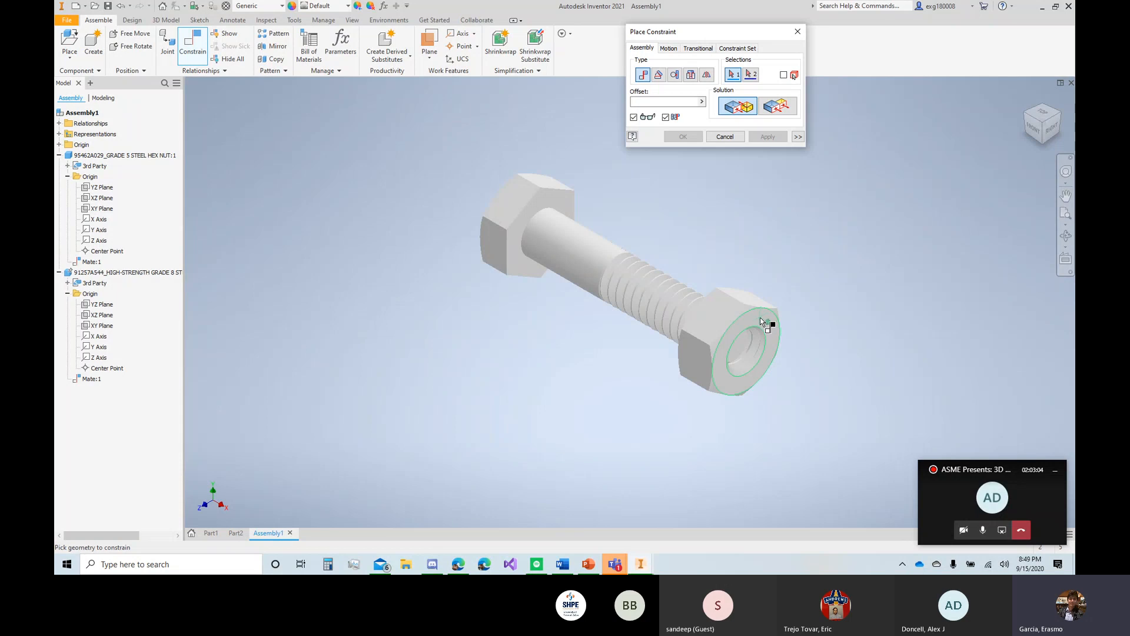
pyautogui.click(760, 320)
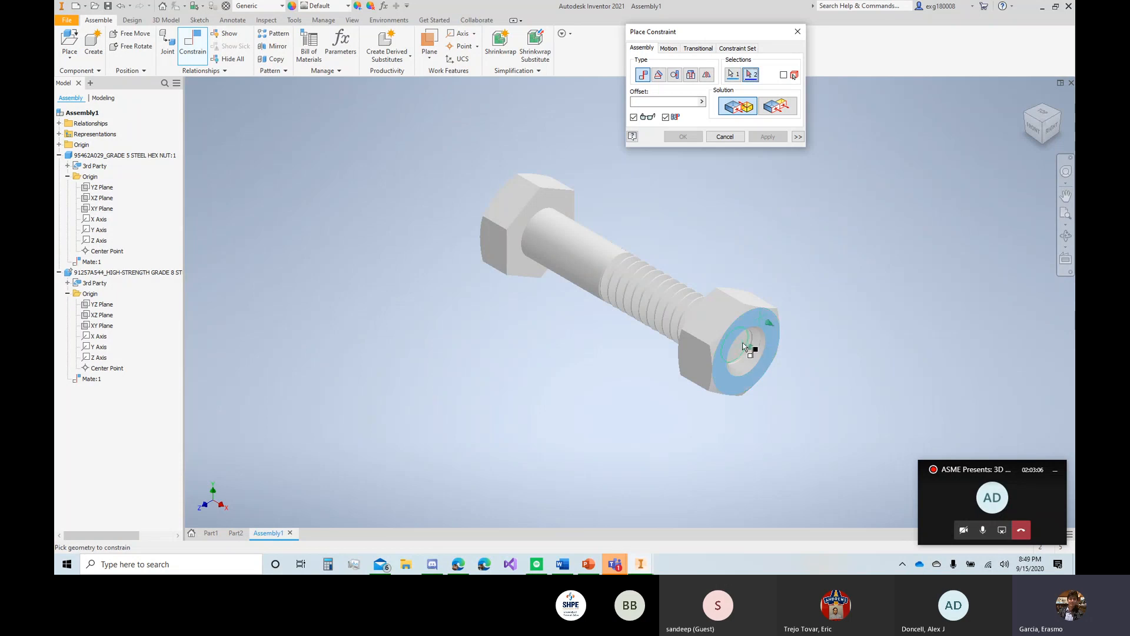
pyautogui.click(743, 347)
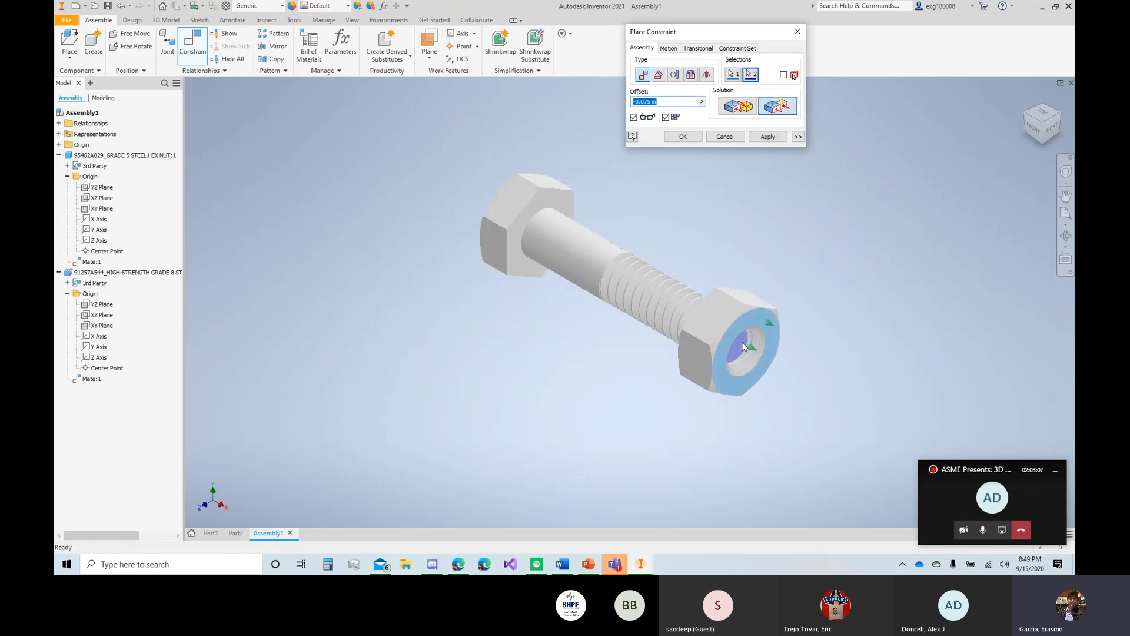
pyautogui.click(740, 109)
pyautogui.click(779, 110)
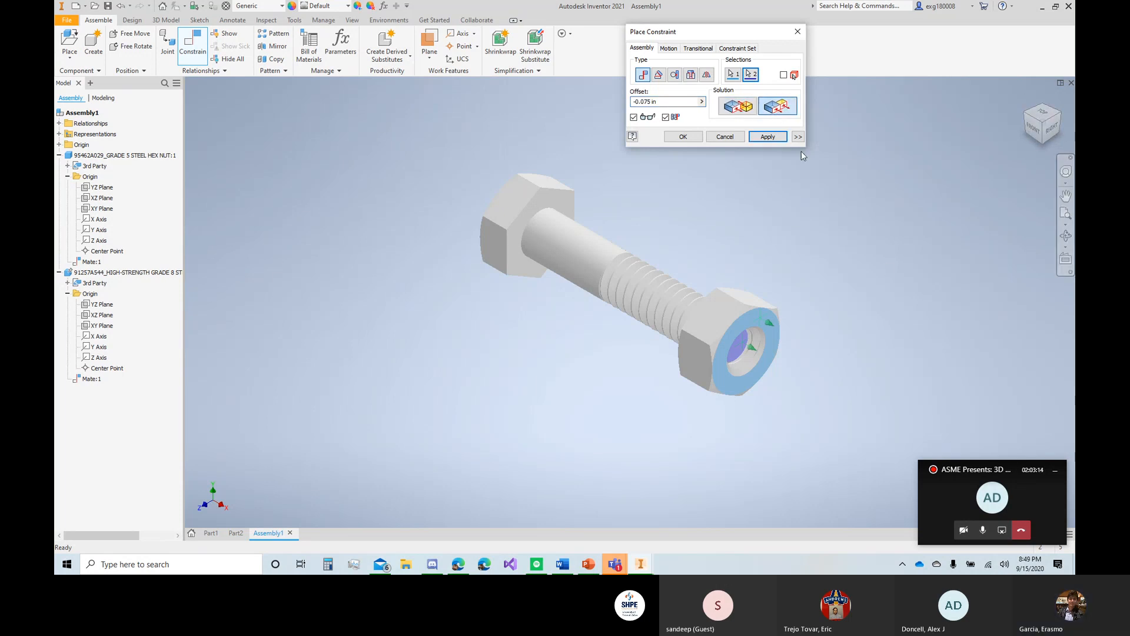
pyautogui.moveTo(1053, 131)
pyautogui.mouseDown()
pyautogui.moveTo(1040, 121)
pyautogui.moveTo(1041, 134)
pyautogui.mouseUp()
pyautogui.click(741, 108)
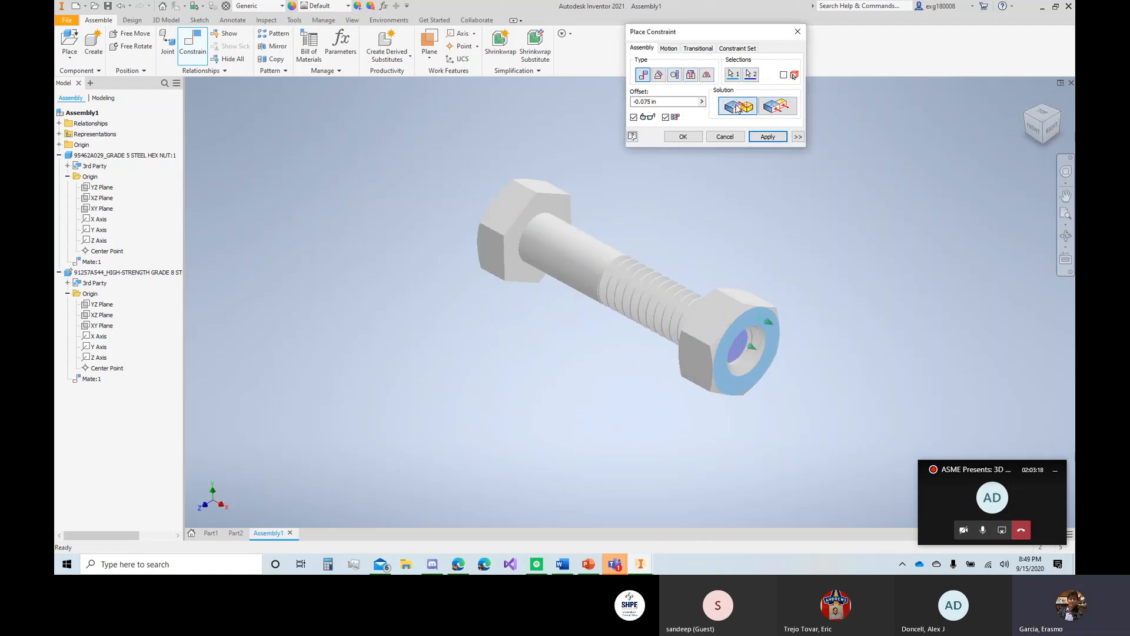
pyautogui.click(768, 109)
pyautogui.click(683, 102)
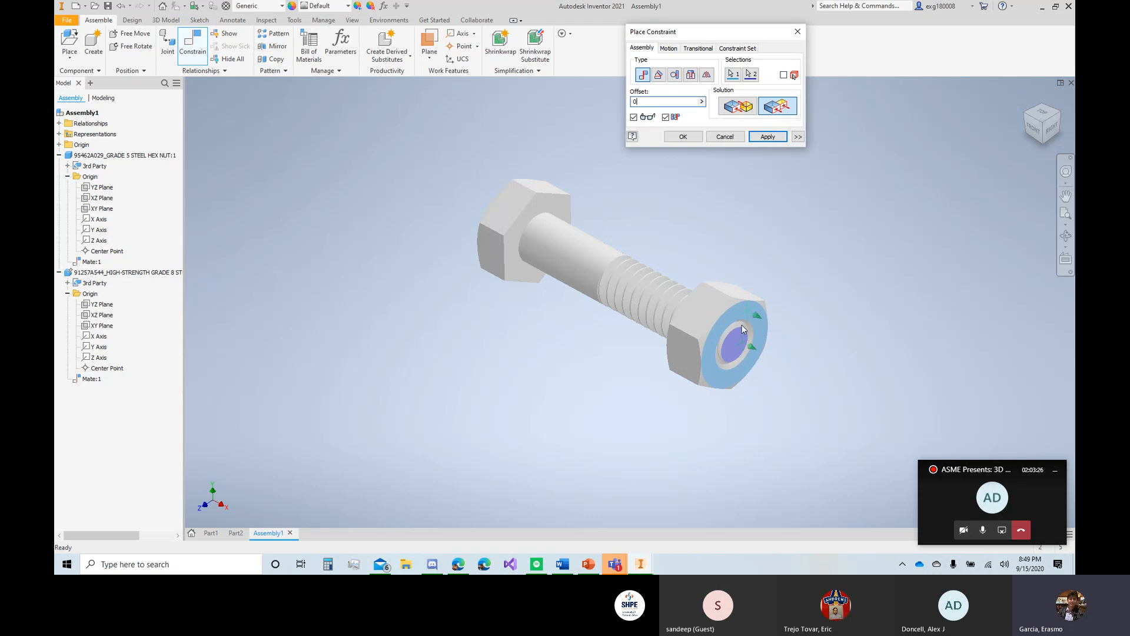
pyautogui.click(767, 137)
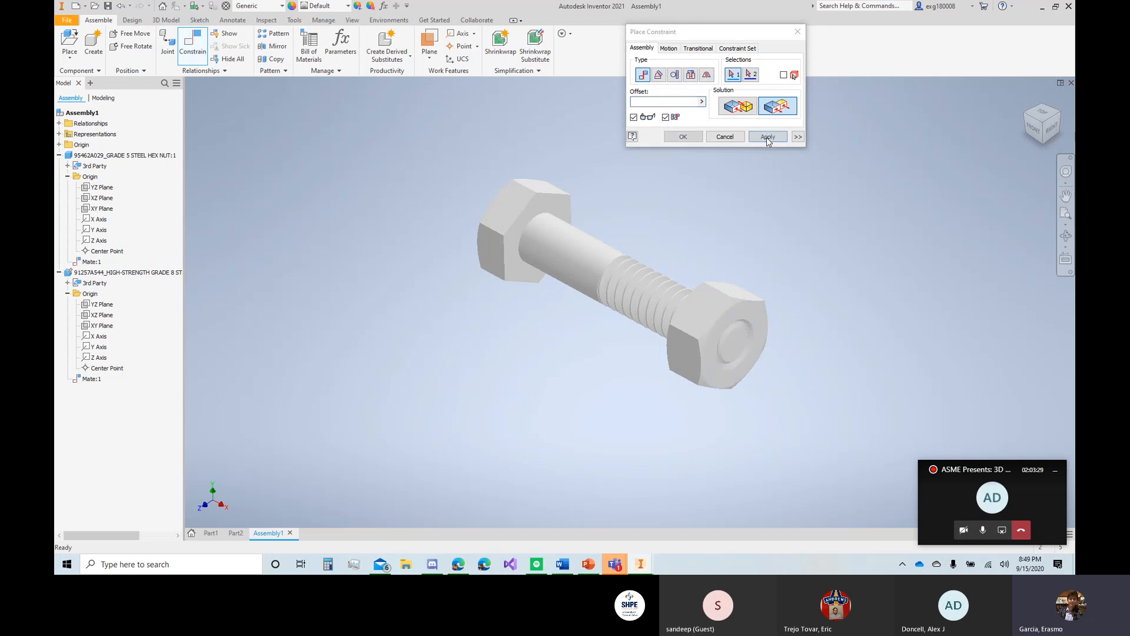
# Step: Finish placing constraints and test the hex nut's remaining freedom of movement on the screw
pyautogui.click(797, 31)
pyautogui.click(733, 307)
pyautogui.moveTo(685, 272); pyautogui.dragTo(524, 383)
pyautogui.click(524, 383)
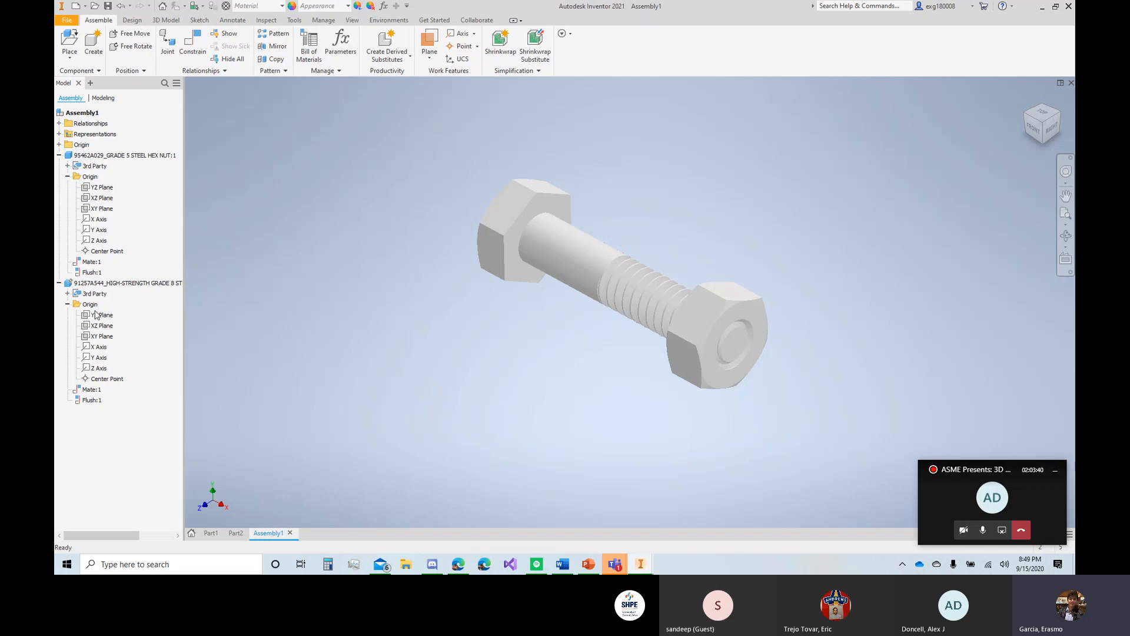
pyautogui.moveTo(753, 307); pyautogui.dragTo(759, 353)
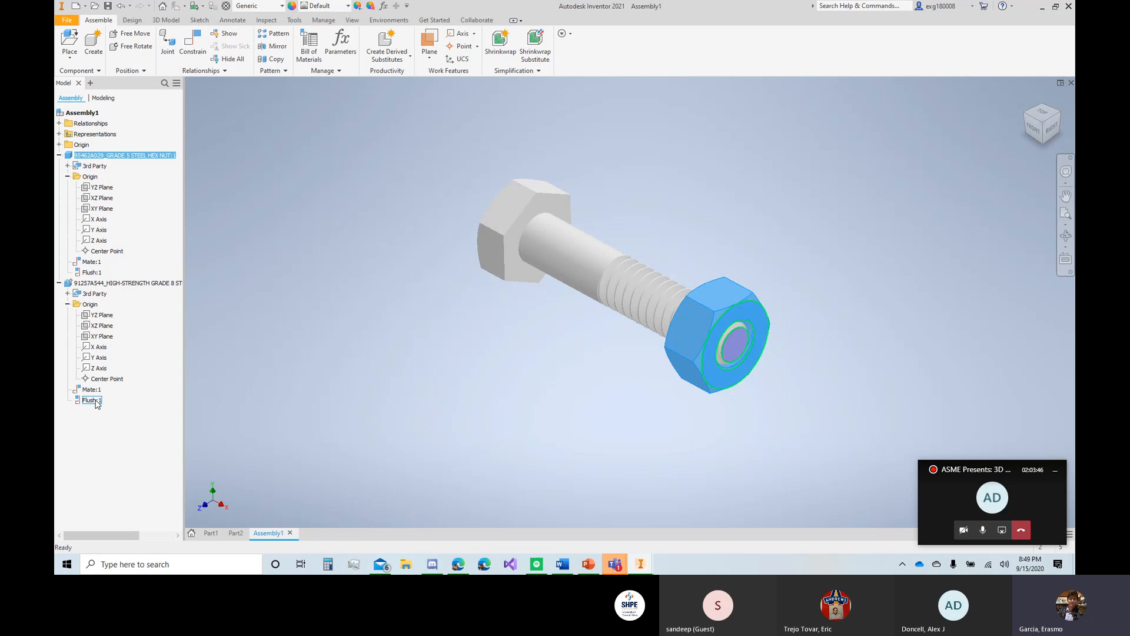
# Step: Open the Drive settings of the flush constraint between nut and screw and set the end value to 0.5 in
pyautogui.rightClick(96, 400)
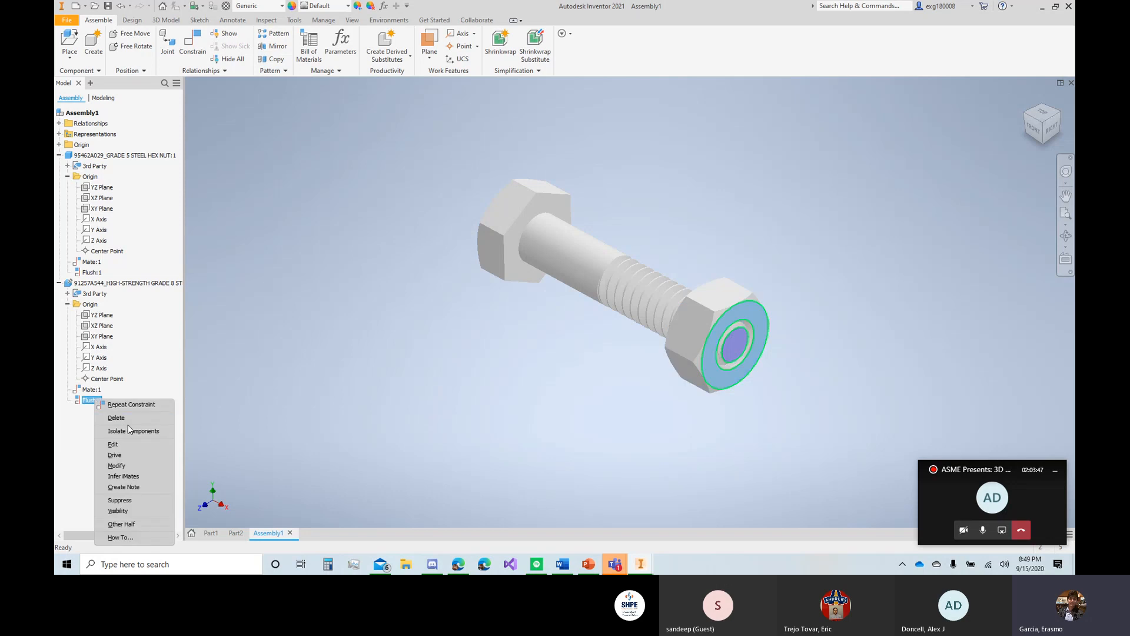
pyautogui.click(115, 454)
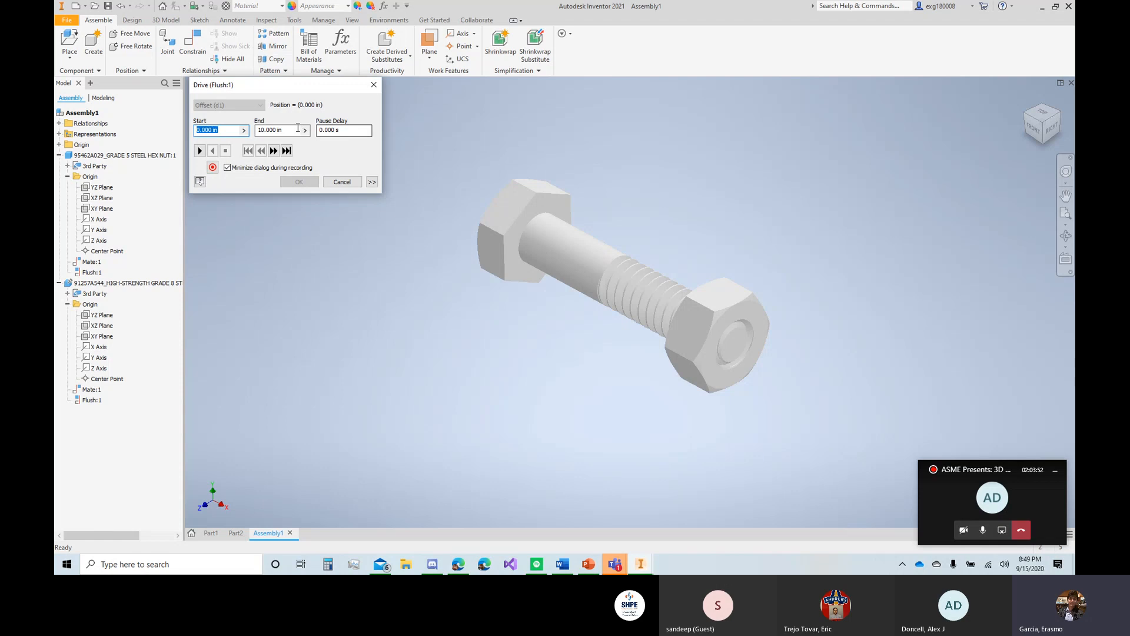
pyautogui.press('Tab')
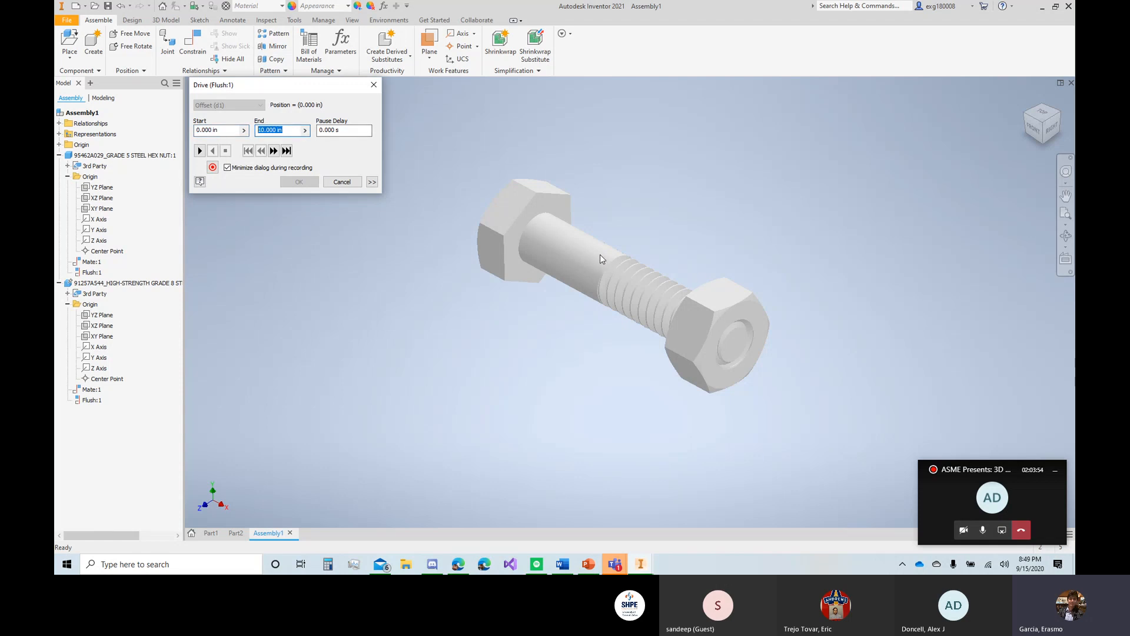
pyautogui.write('.5')
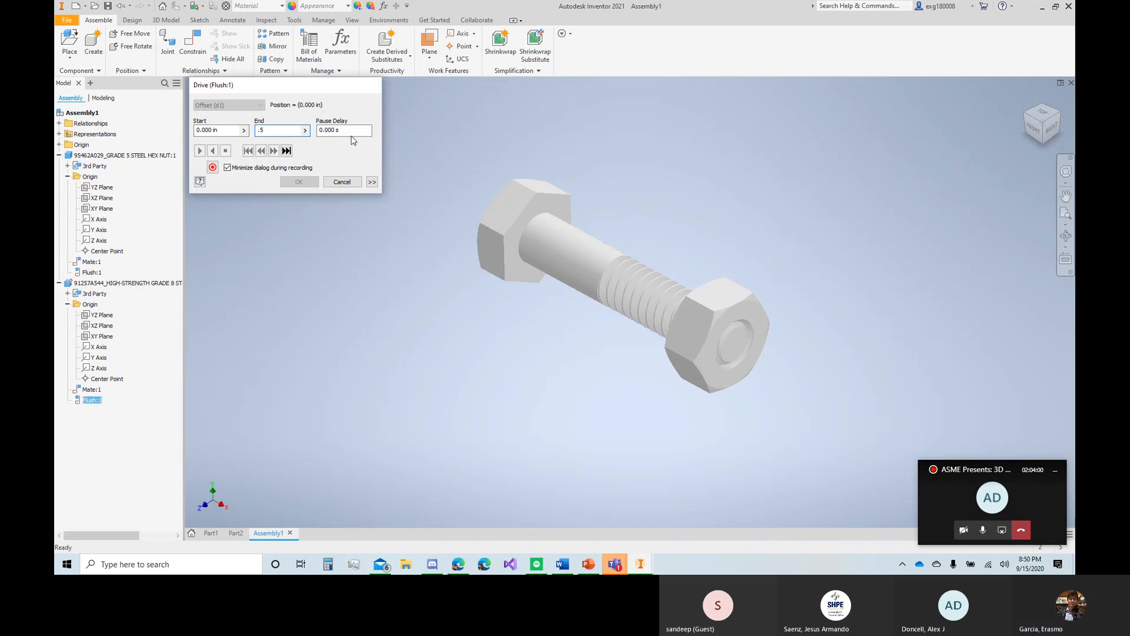
pyautogui.press('Escape')
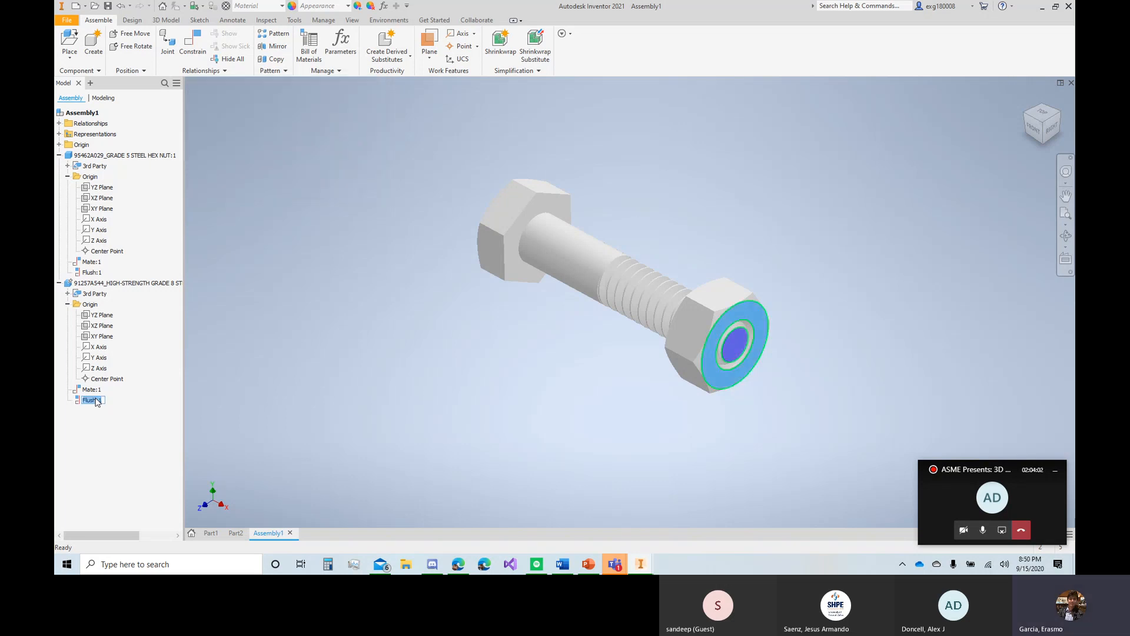
# Step: Drive the flush constraint back and forth between 0 and 0.5 in, and accept it with the nut at 0.5 in
pyautogui.click(373, 431)
pyautogui.rightClick(97, 401)
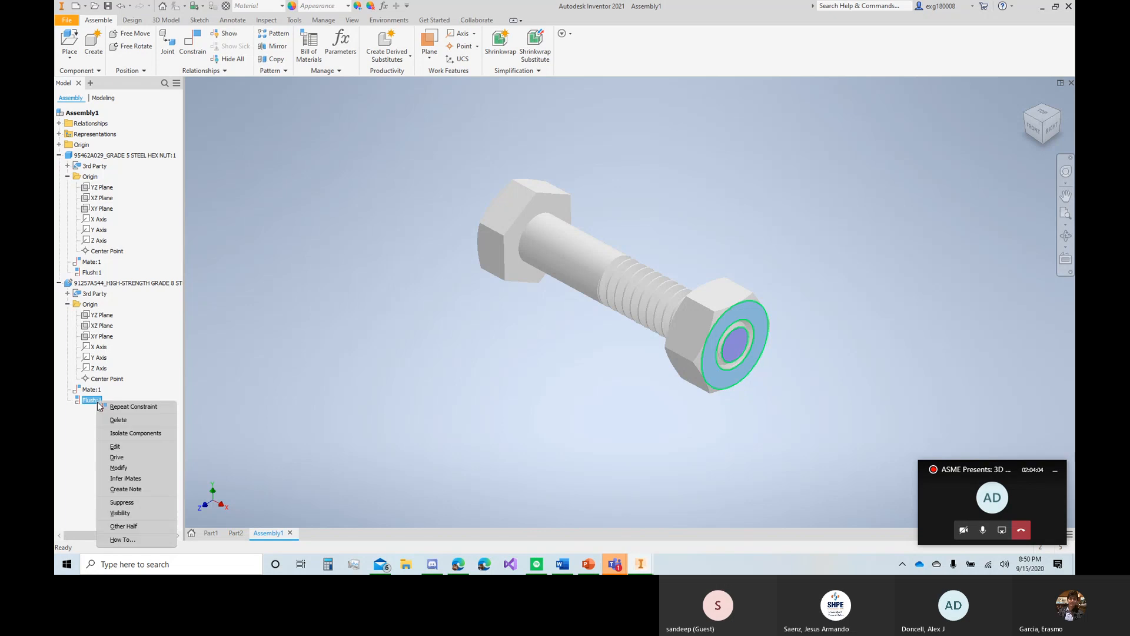
pyautogui.click(119, 457)
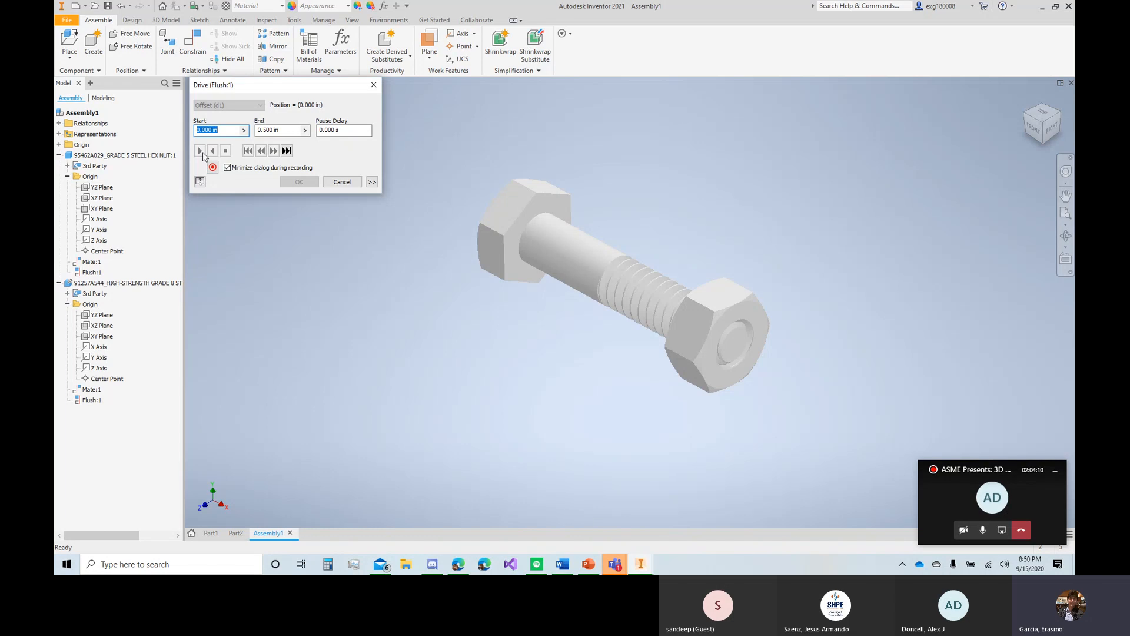
pyautogui.click(286, 151)
pyautogui.click(248, 150)
pyautogui.click(286, 151)
pyautogui.click(248, 151)
pyautogui.click(286, 151)
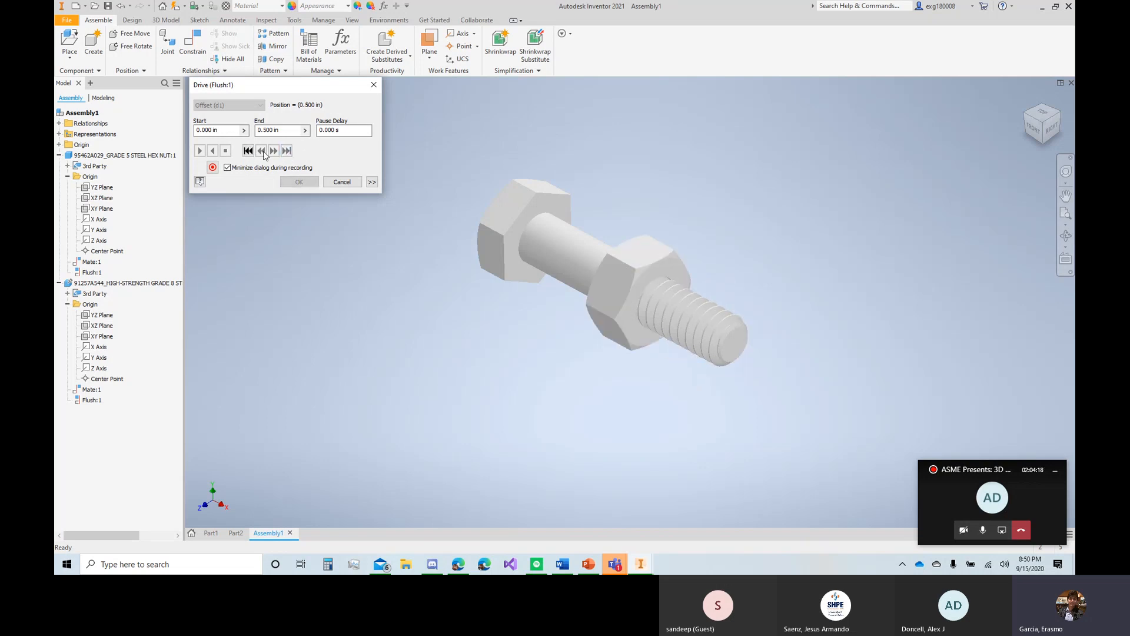
pyautogui.click(247, 151)
pyautogui.click(287, 151)
pyautogui.click(301, 182)
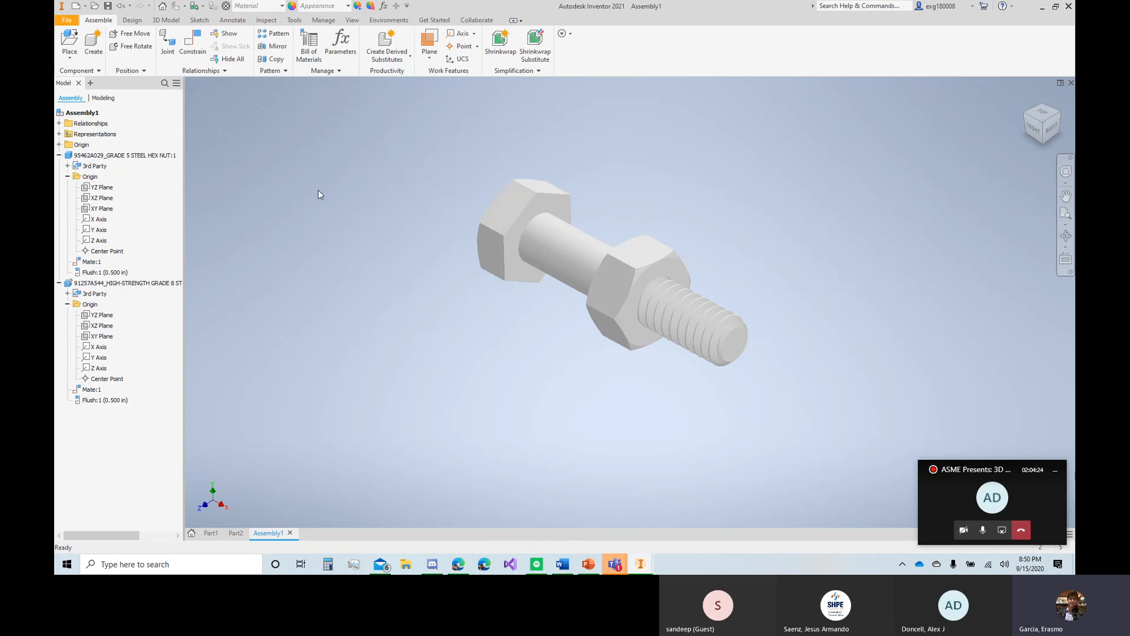
# Step: Examine the bolt and nut assembly from several angles and test the nut's rotation around the screw
pyautogui.click(398, 22)
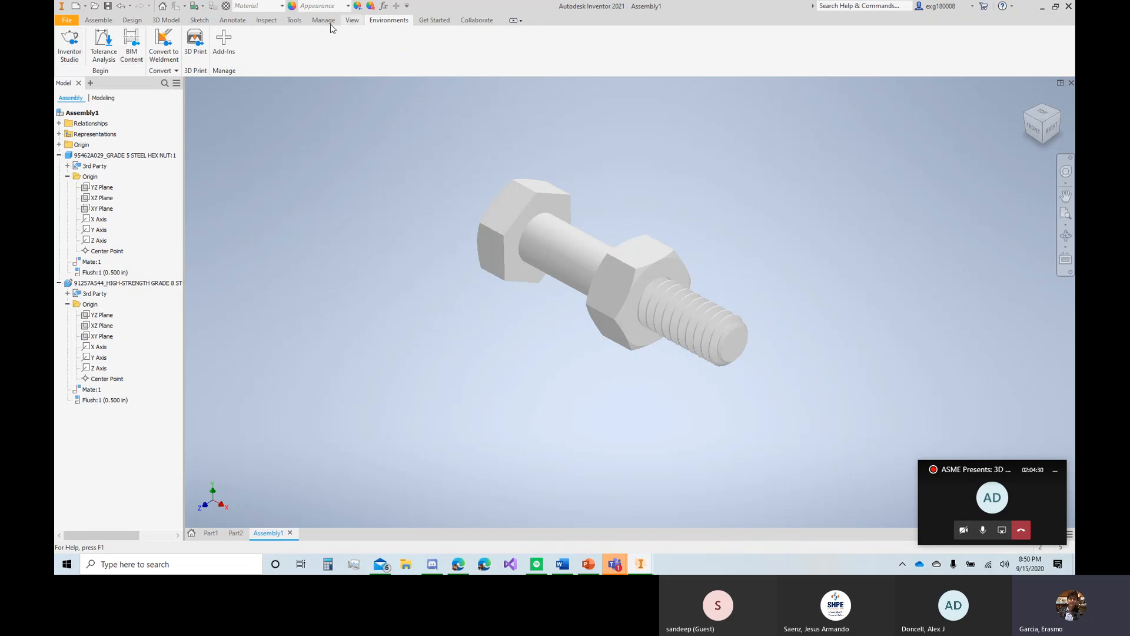
pyautogui.click(1038, 123)
pyautogui.click(1054, 124)
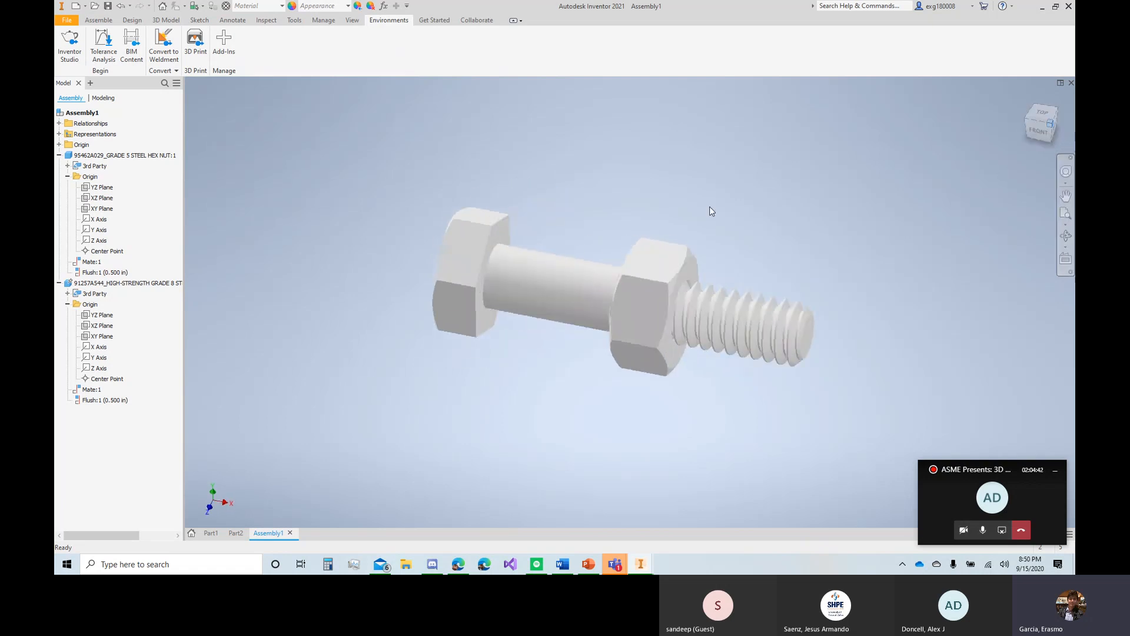
pyautogui.moveTo(1041, 121)
pyautogui.mouseDown()
pyautogui.moveTo(1060, 117)
pyautogui.moveTo(1038, 128)
pyautogui.moveTo(1000, 189)
pyautogui.moveTo(1013, 121)
pyautogui.moveTo(1030, 147)
pyautogui.mouseUp()
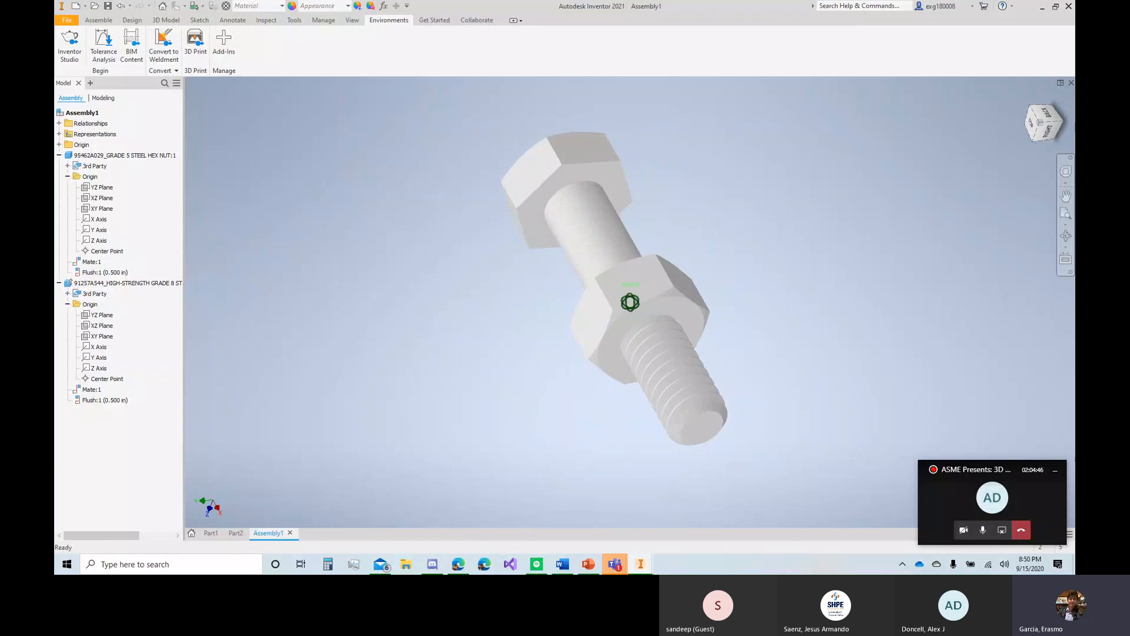
pyautogui.click(1026, 98)
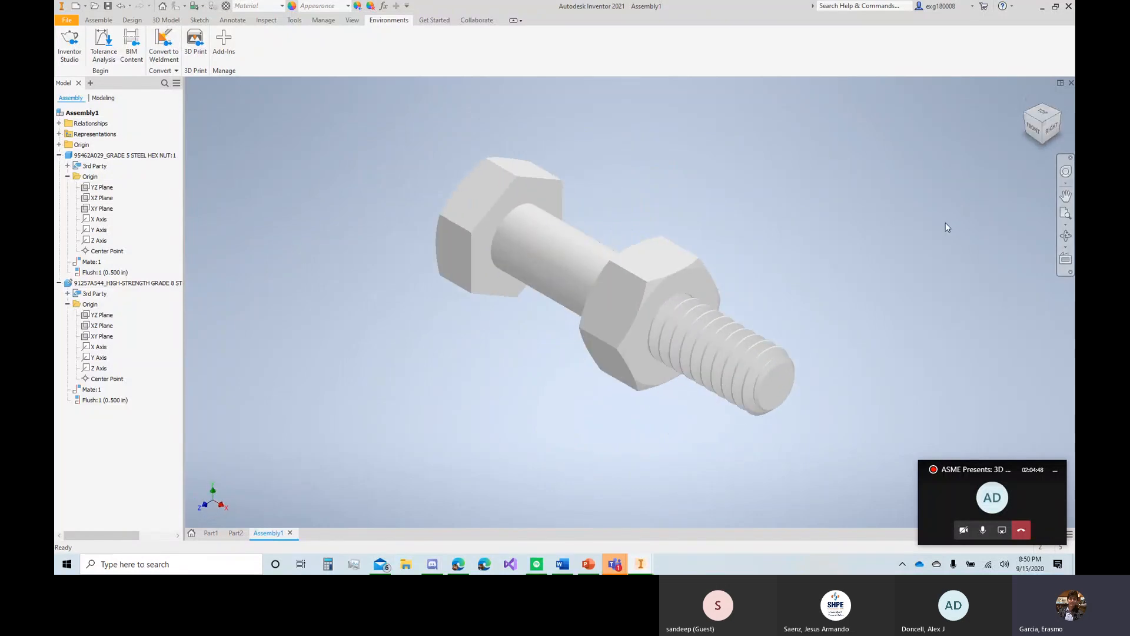
pyautogui.click(618, 341)
pyautogui.moveTo(777, 391); pyautogui.dragTo(615, 353)
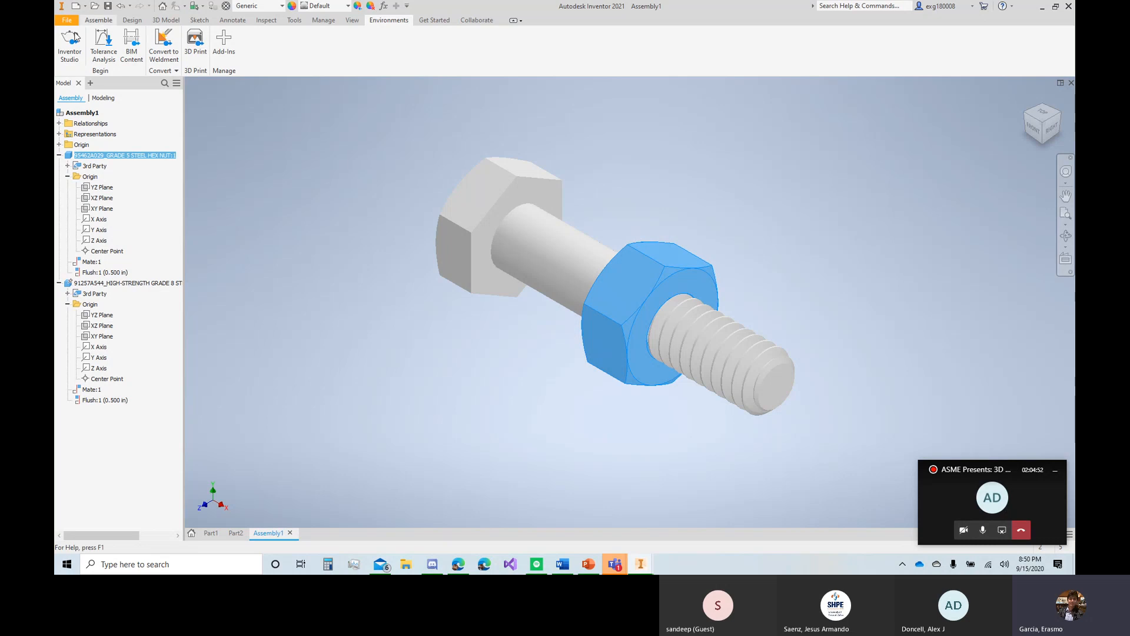
pyautogui.click(99, 21)
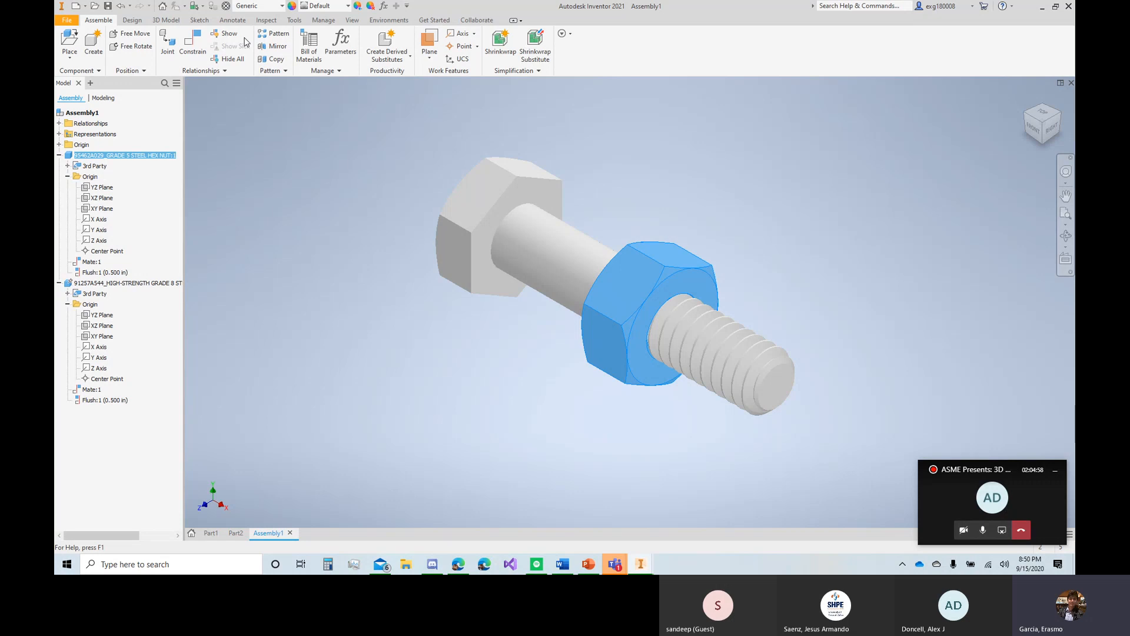
pyautogui.moveTo(635, 348); pyautogui.dragTo(598, 368)
# Step: Switch to the Microsoft Teams meeting window and stop sharing the screen
pyautogui.moveTo(615, 564)
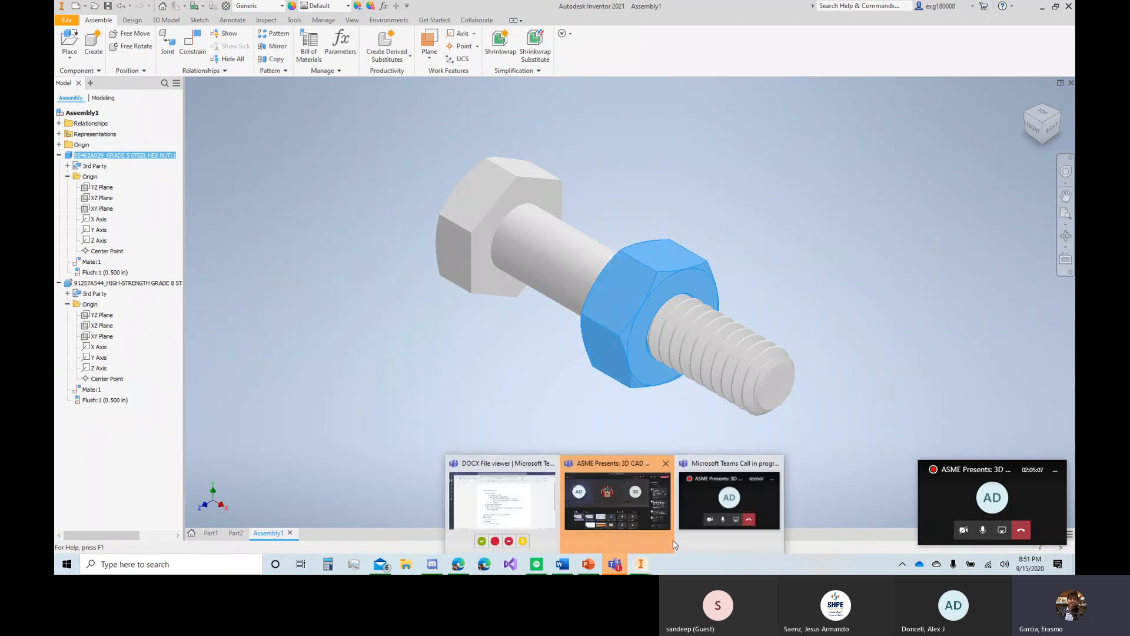
pyautogui.click(655, 493)
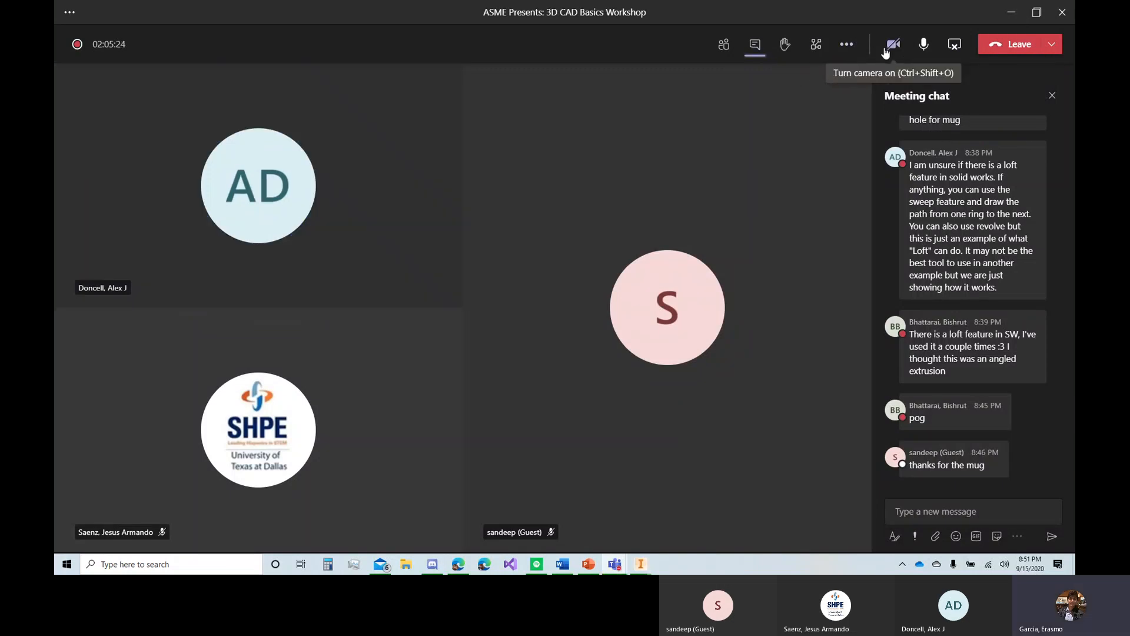
pyautogui.click(954, 45)
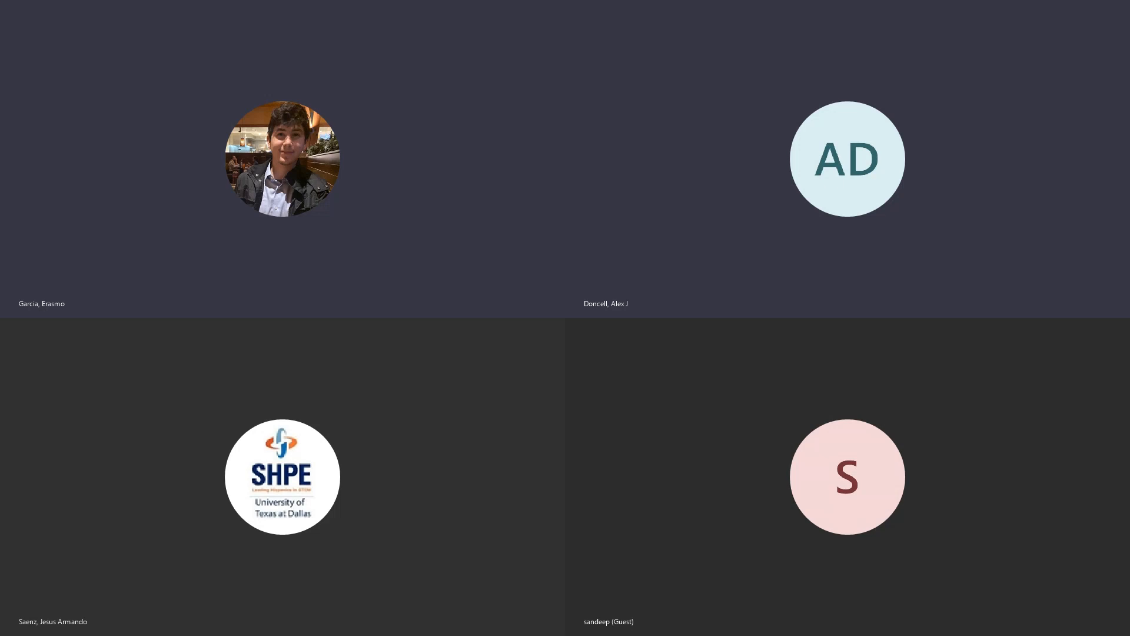